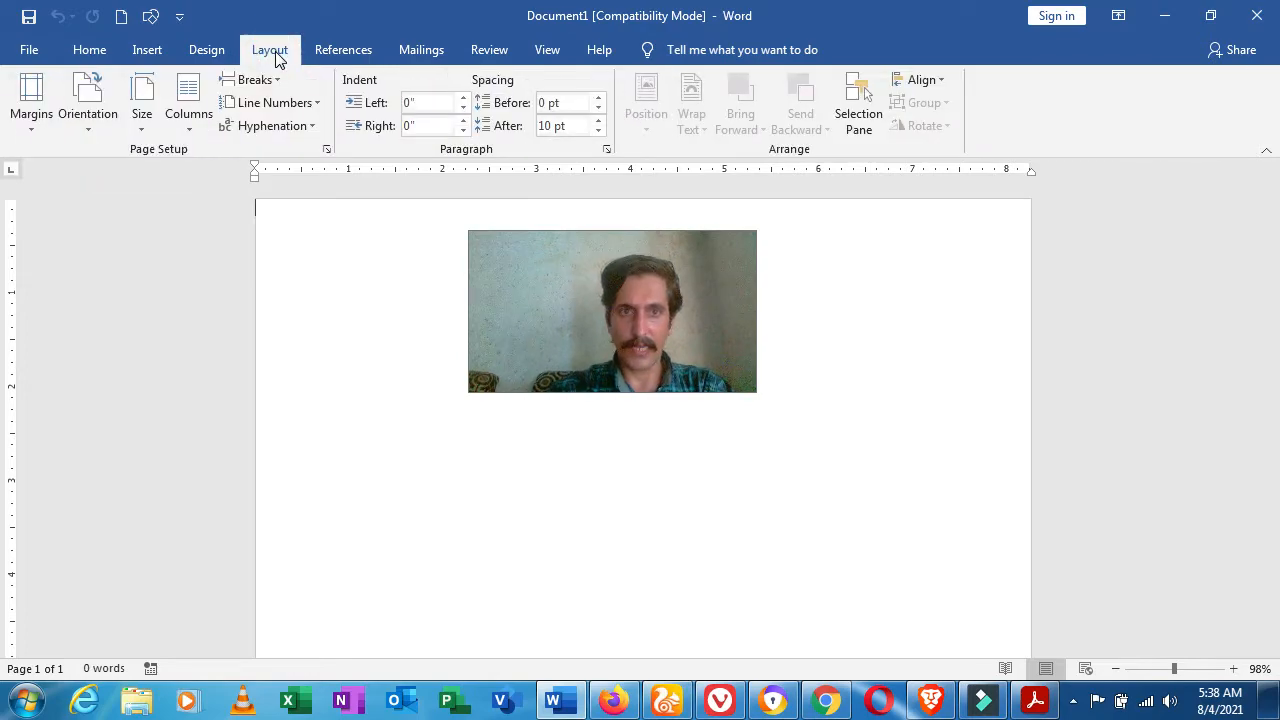
- Choose a paper size for the document and check the page margins in Page Setup
left_click(142, 120)
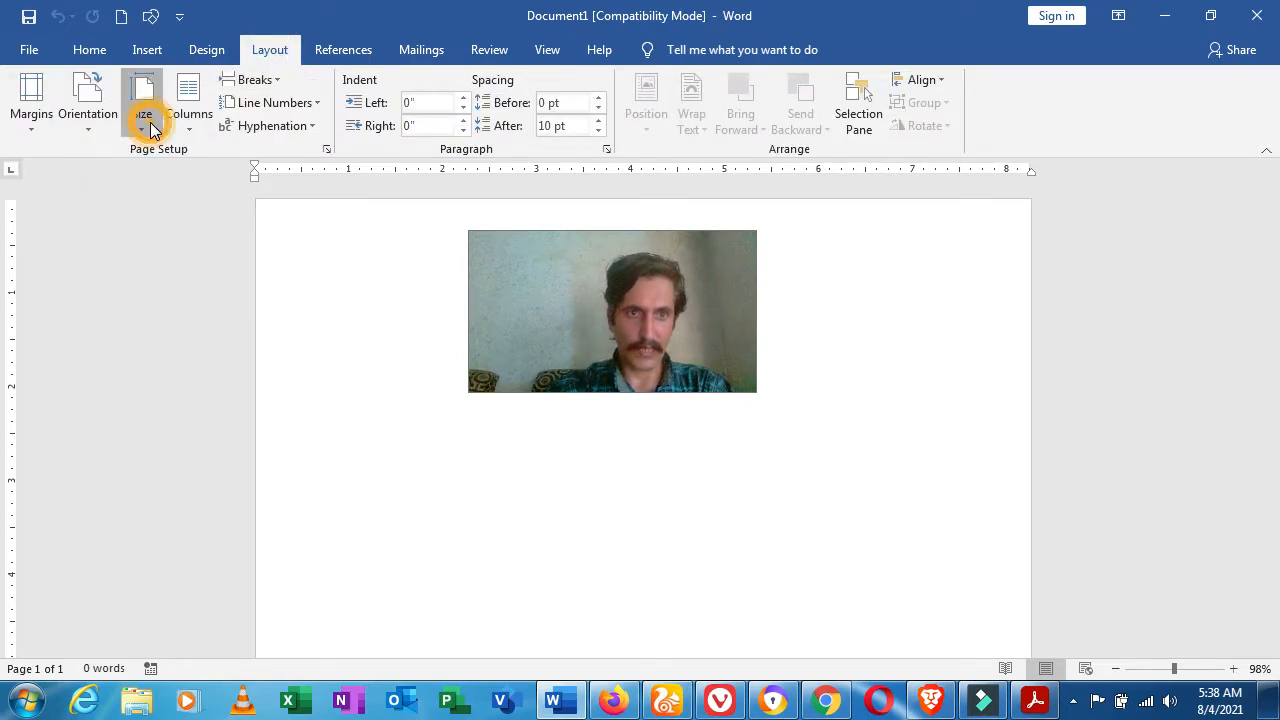
left_click(181, 398)
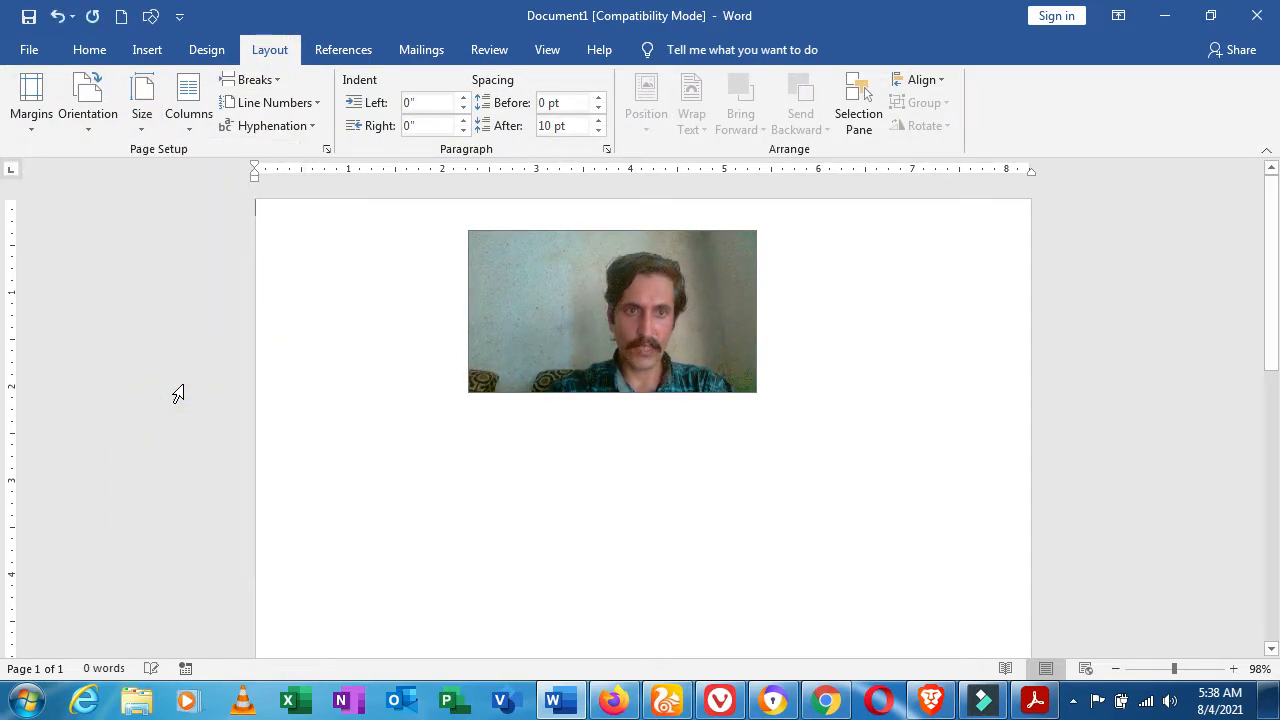
double_click(286, 170)
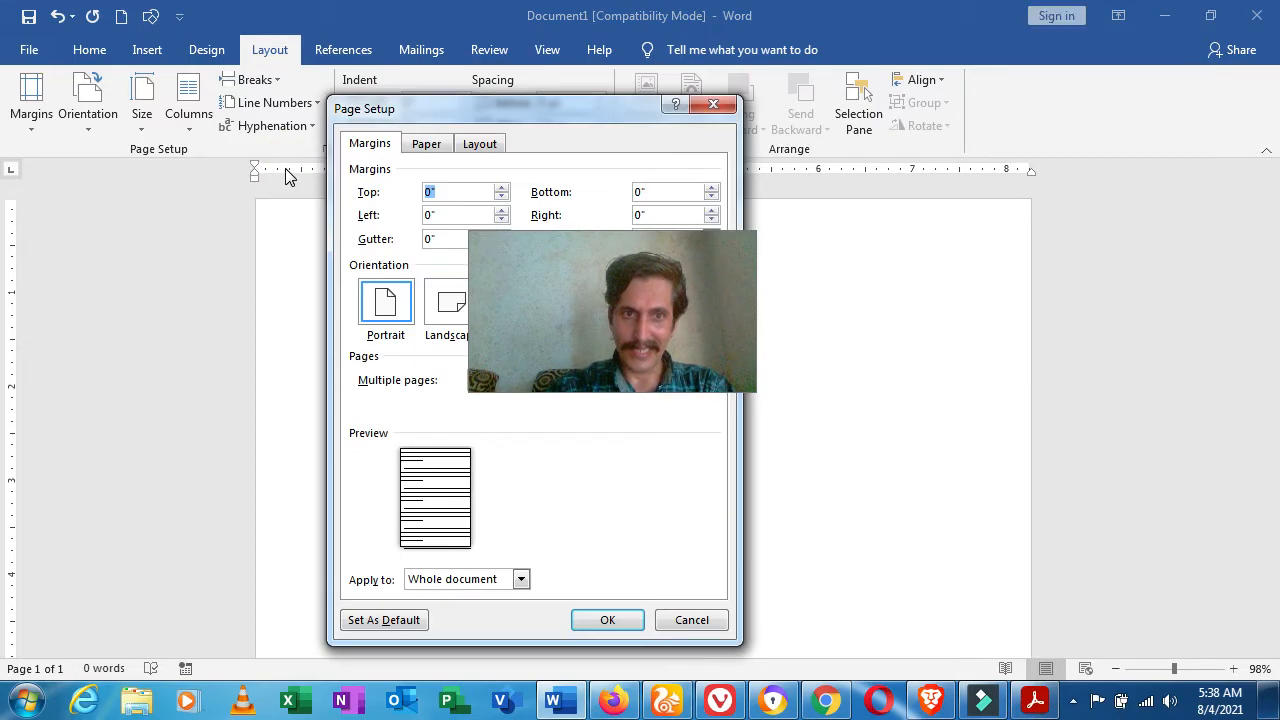
left_click(546, 241)
left_click_drag(546, 241, 541, 363)
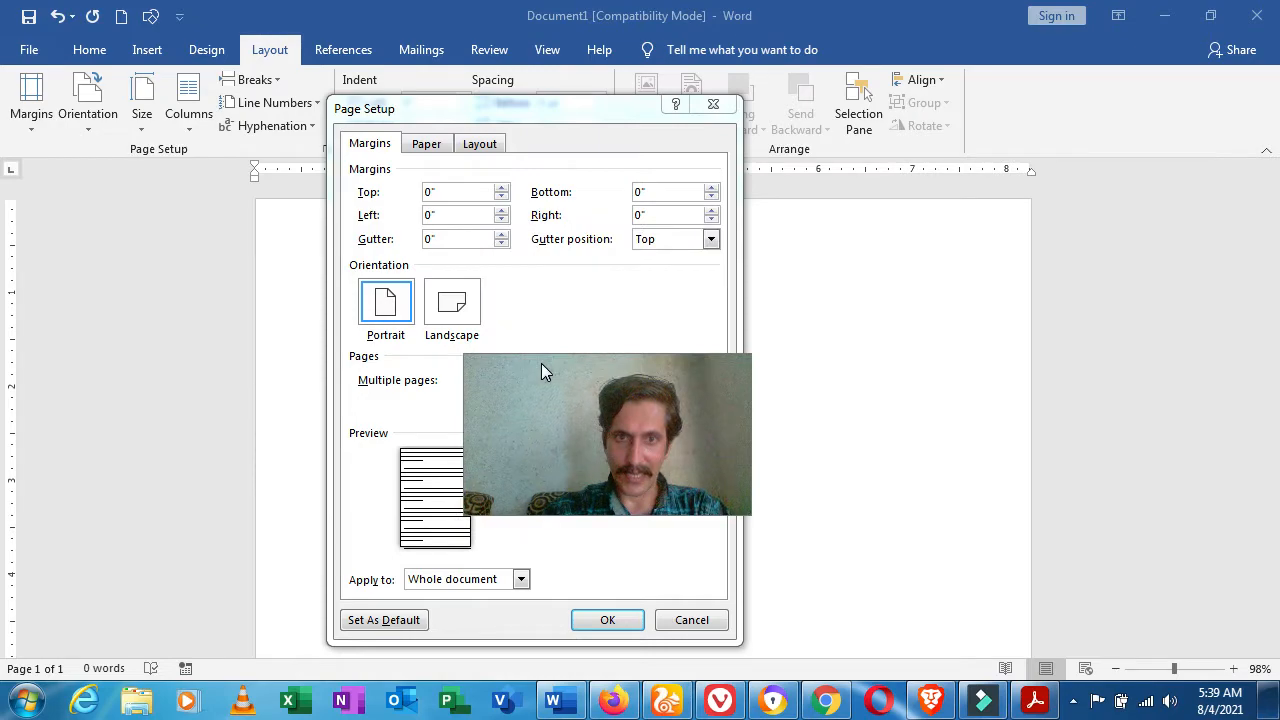
left_click(716, 102)
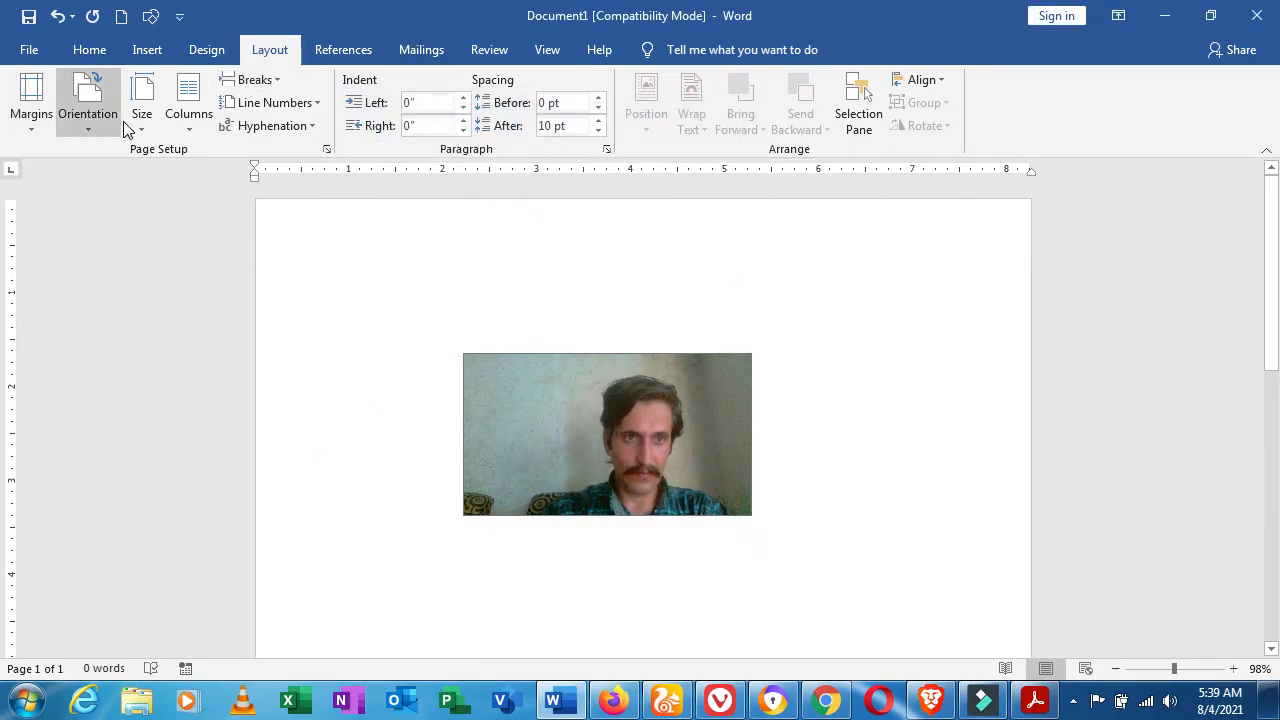
- Insert a blank second page and place the cursor at the start of the first page, with both pages in view
left_click(150, 47)
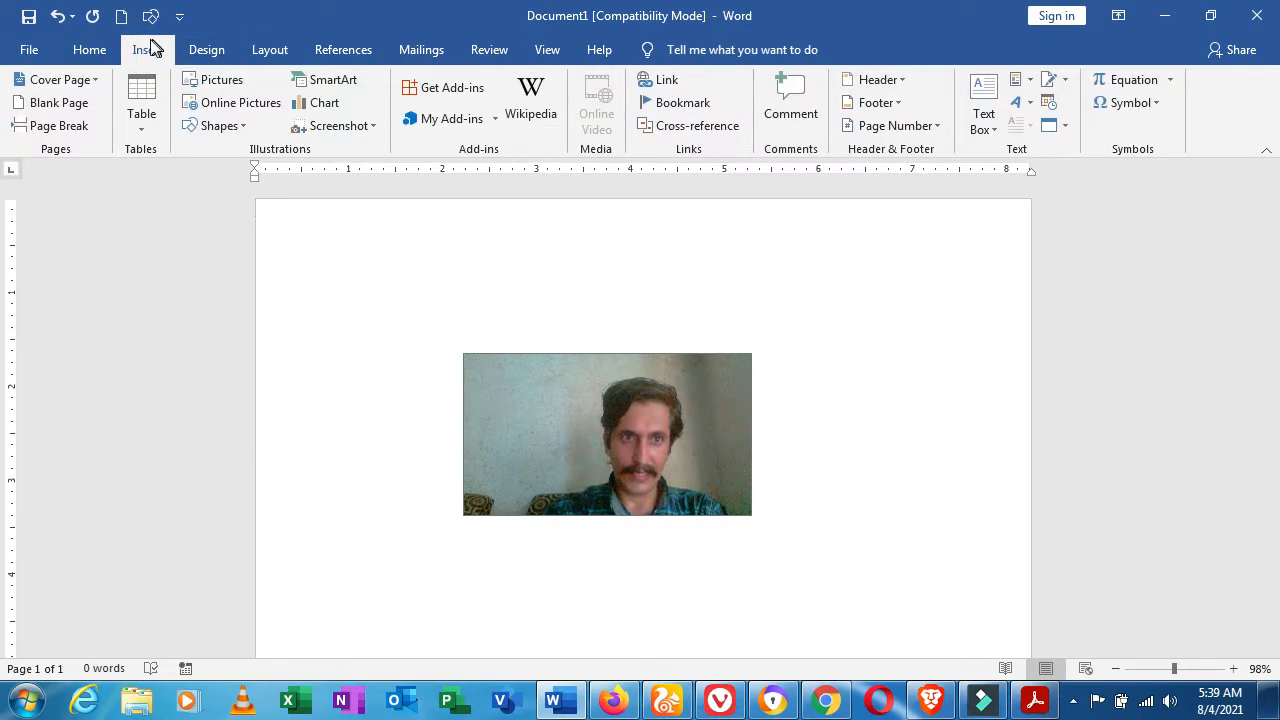
left_click(62, 102)
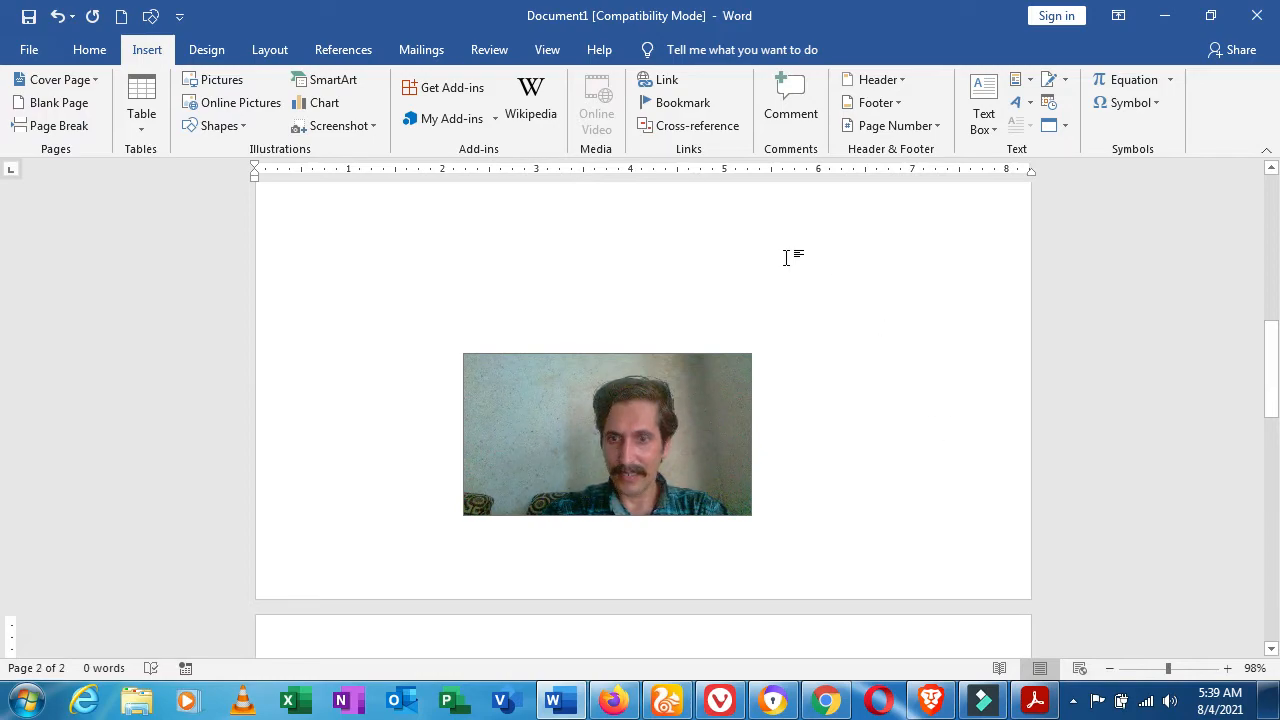
left_click_drag(1167, 668, 1174, 668)
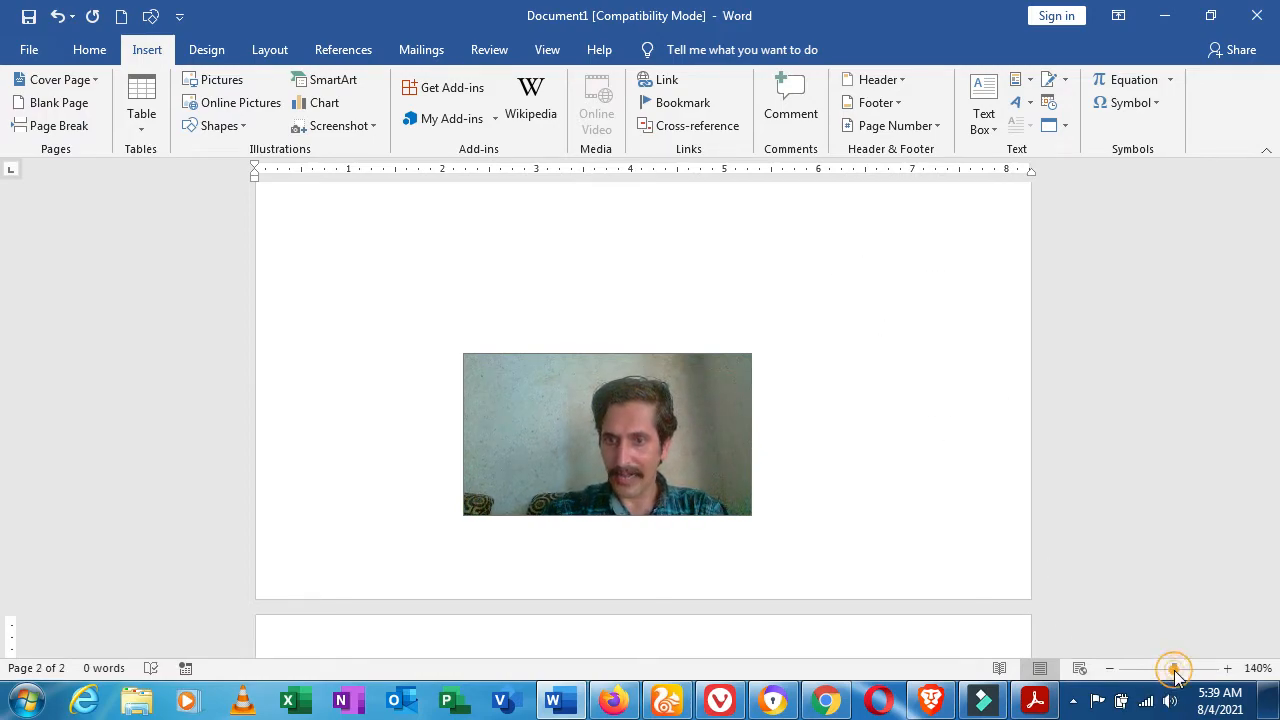
left_click(1145, 674)
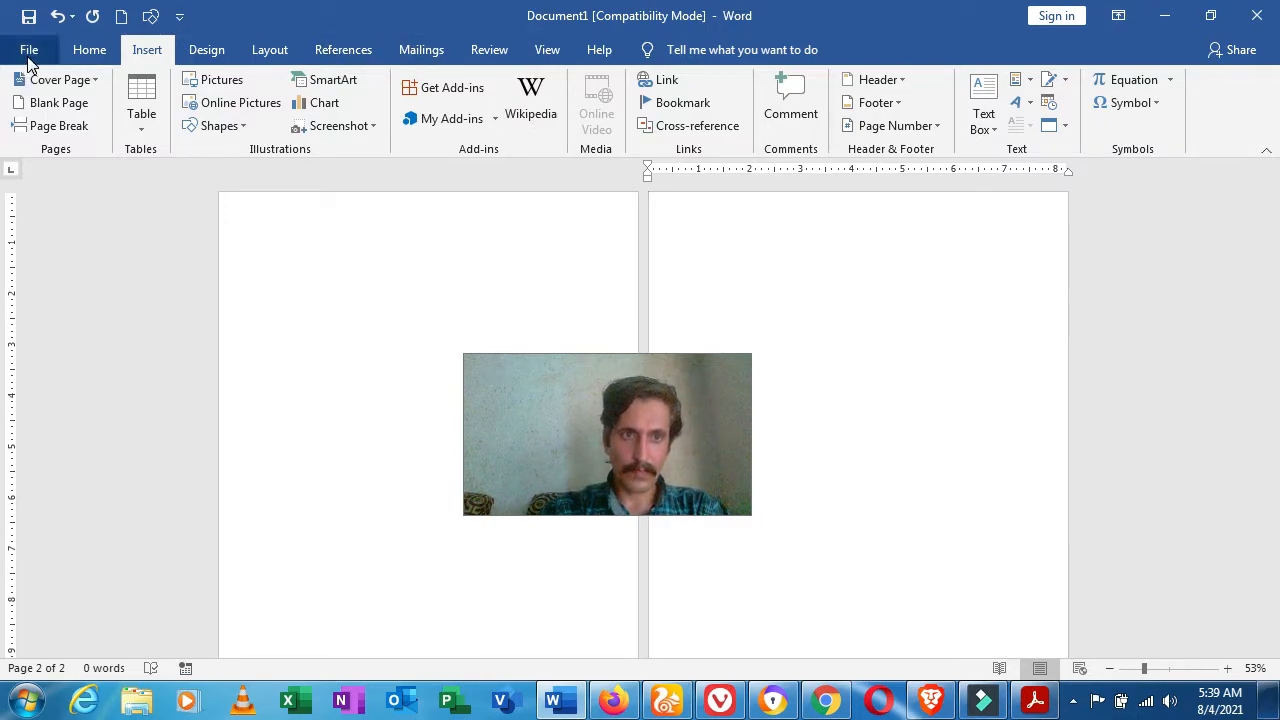
left_click(250, 223)
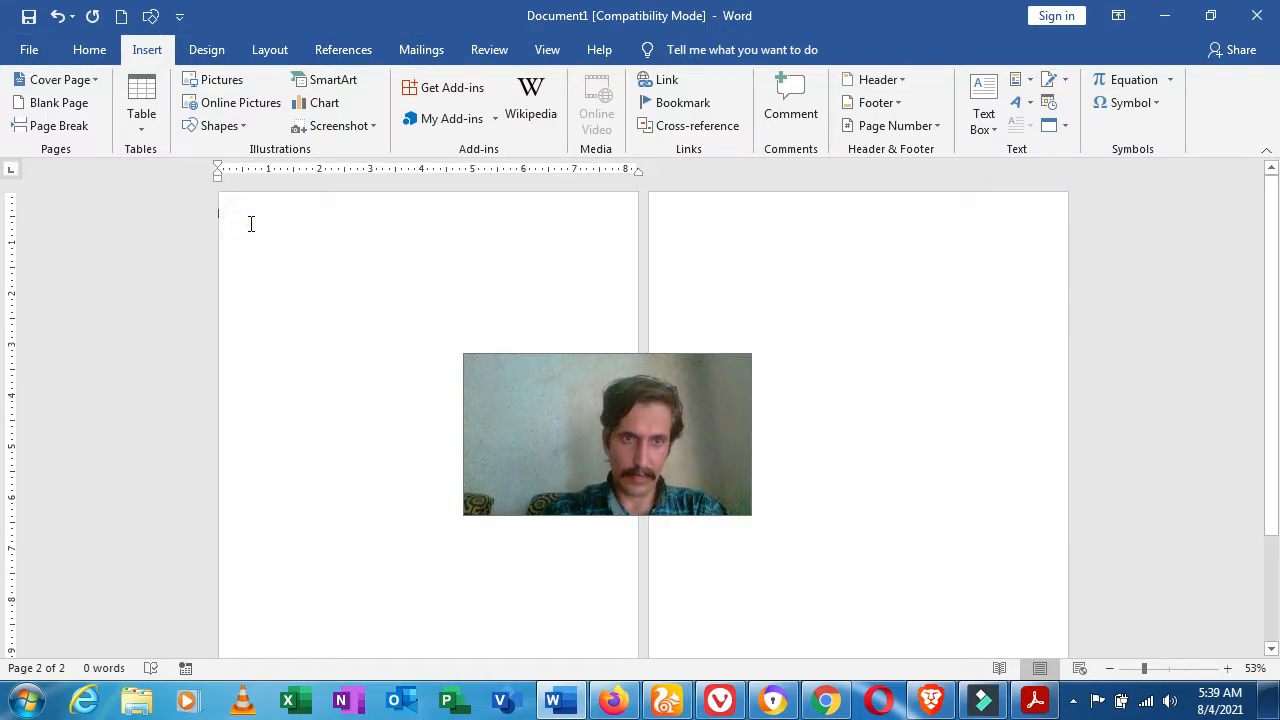
left_click(232, 205)
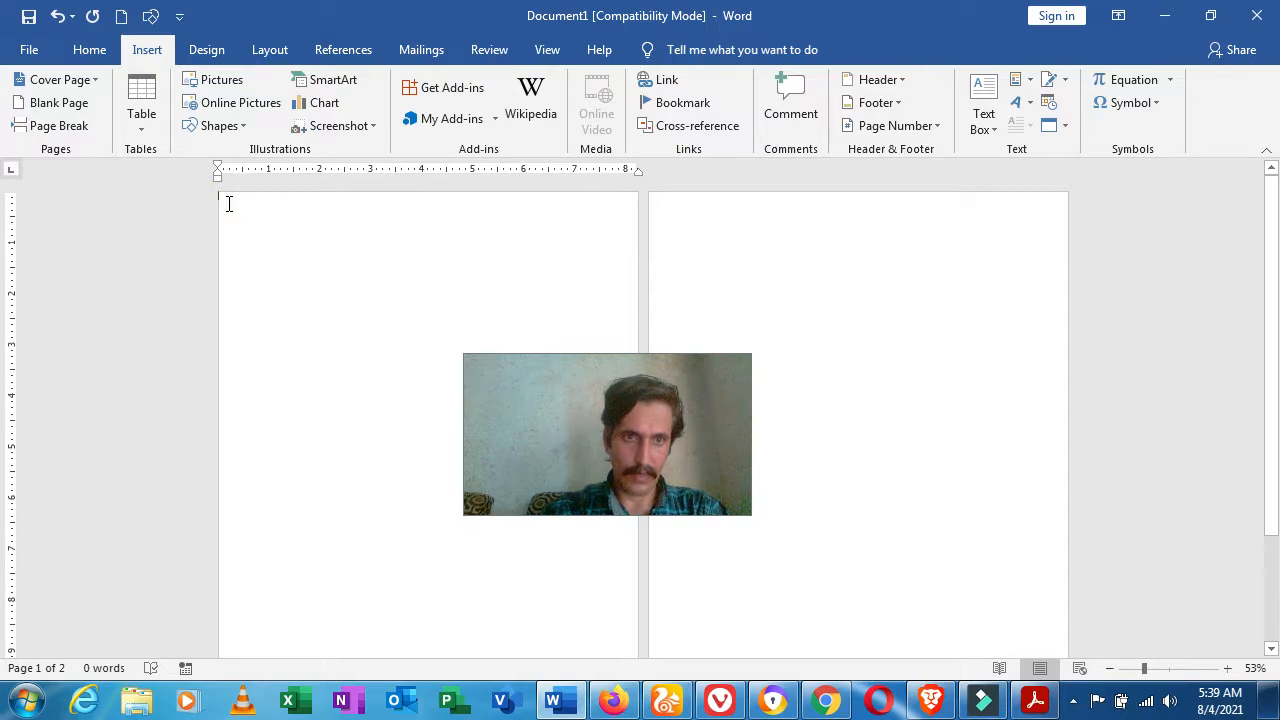
- Open resume.docx from the recent documents
left_click(29, 49)
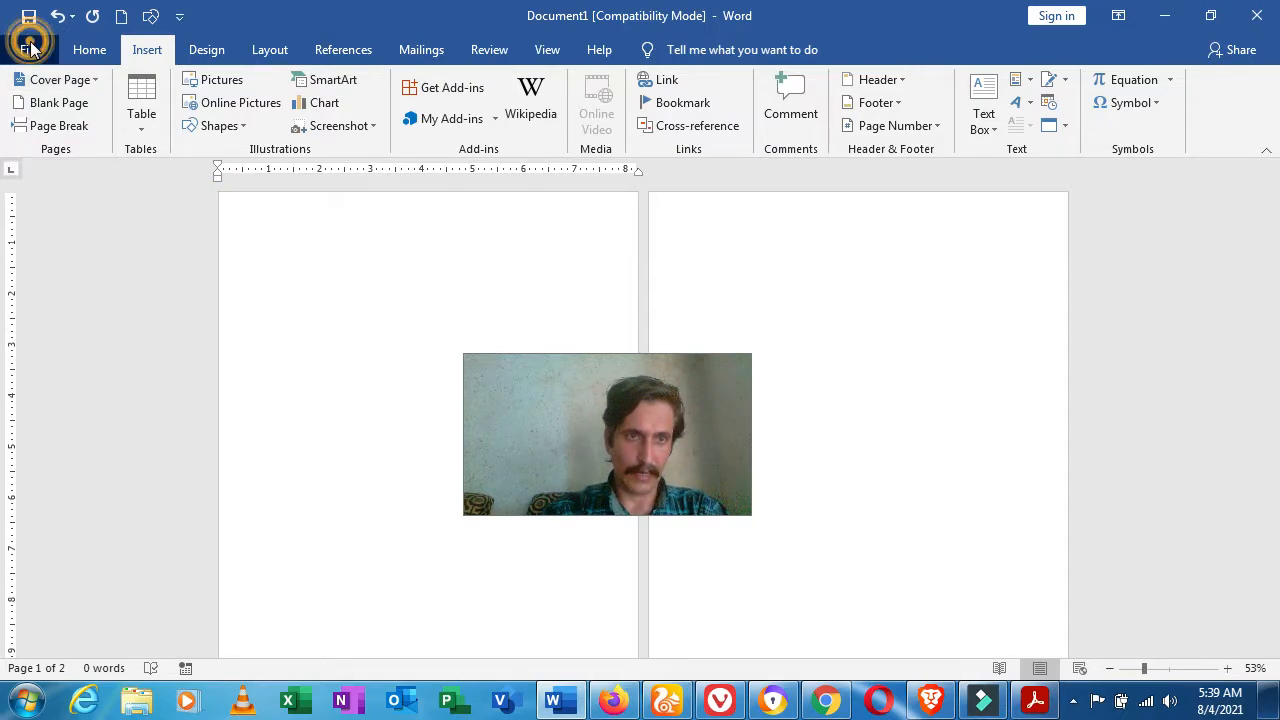
left_click(63, 168)
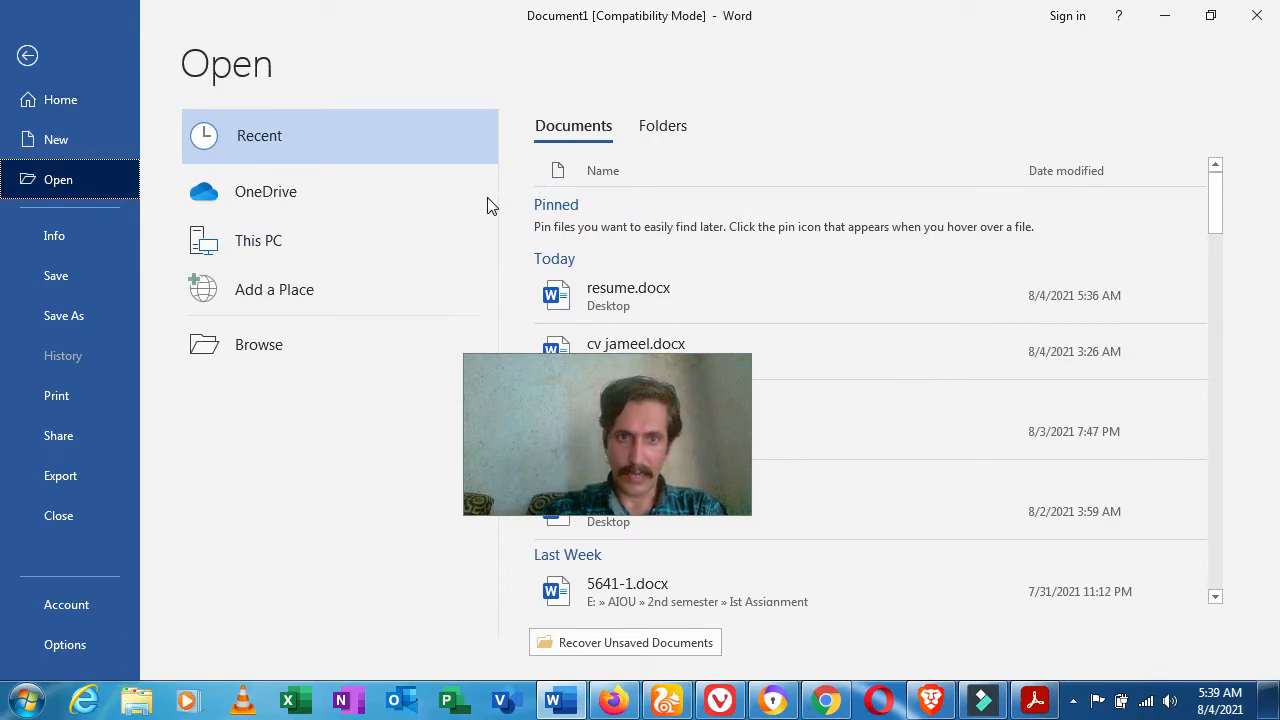
left_click(665, 295)
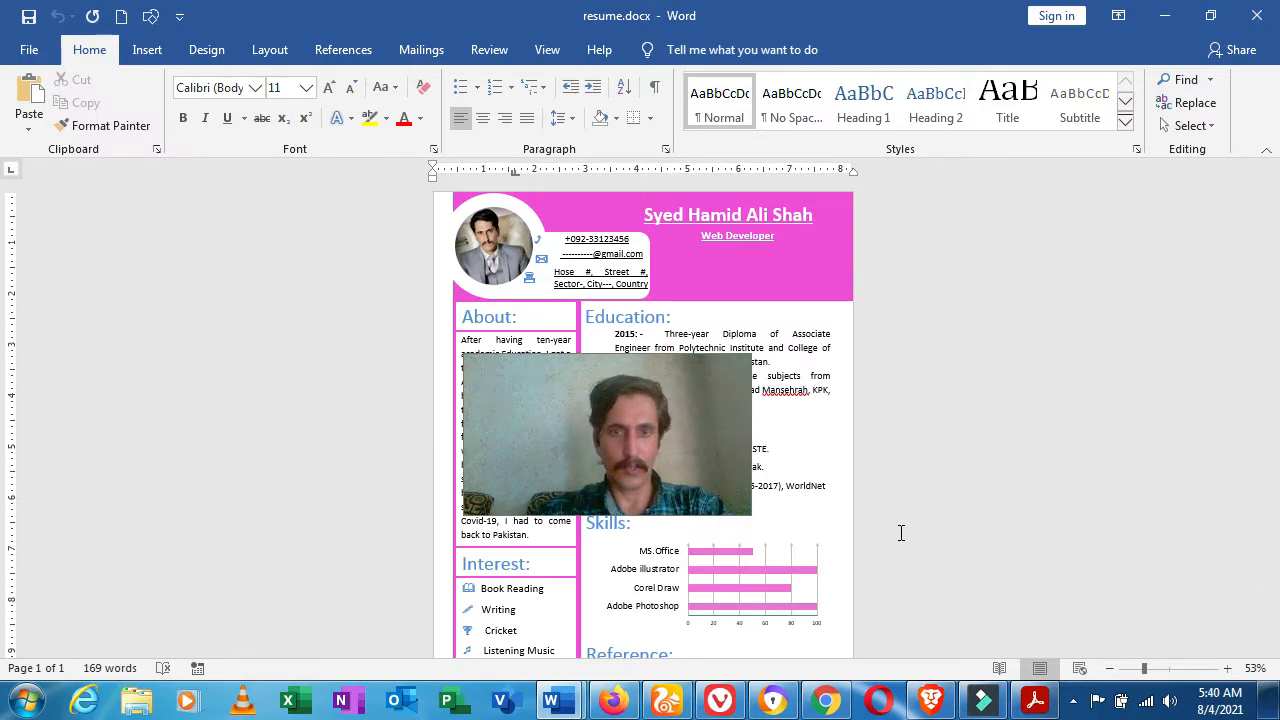
- Copy the entire resume content and paste it onto the first page of Document1, dismissing the message
key("ctrl+a")
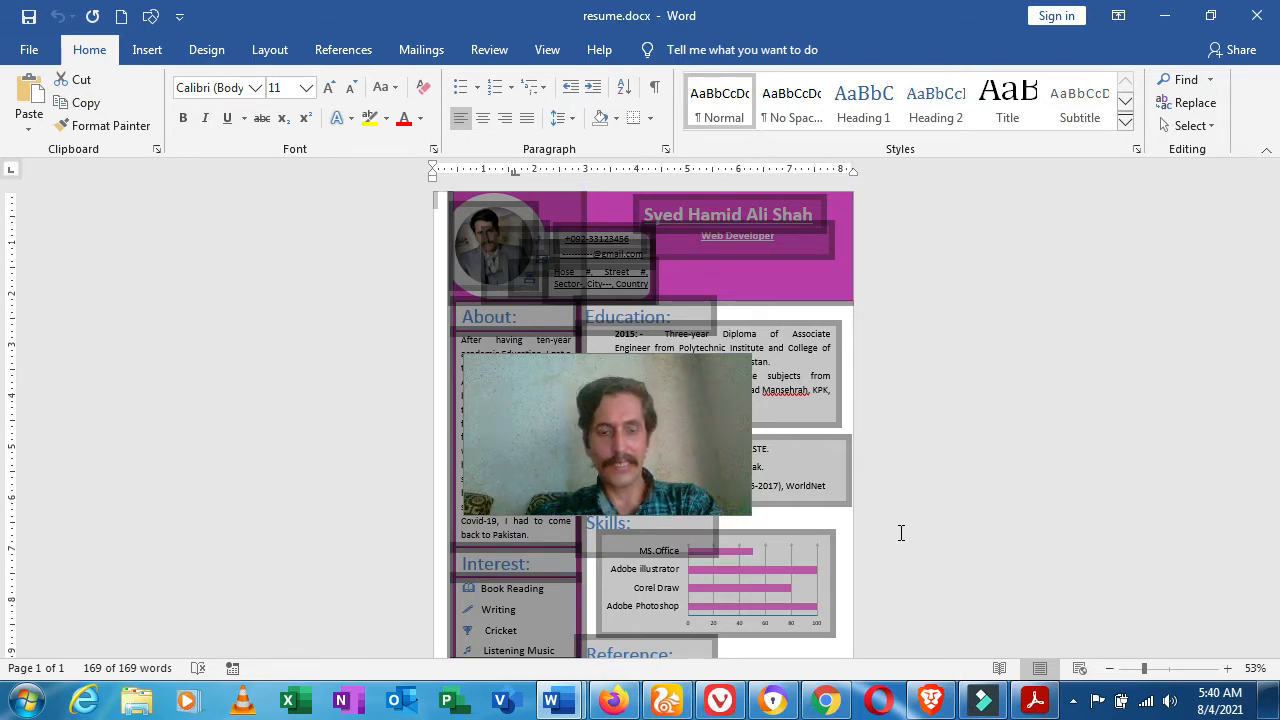
key("alt")
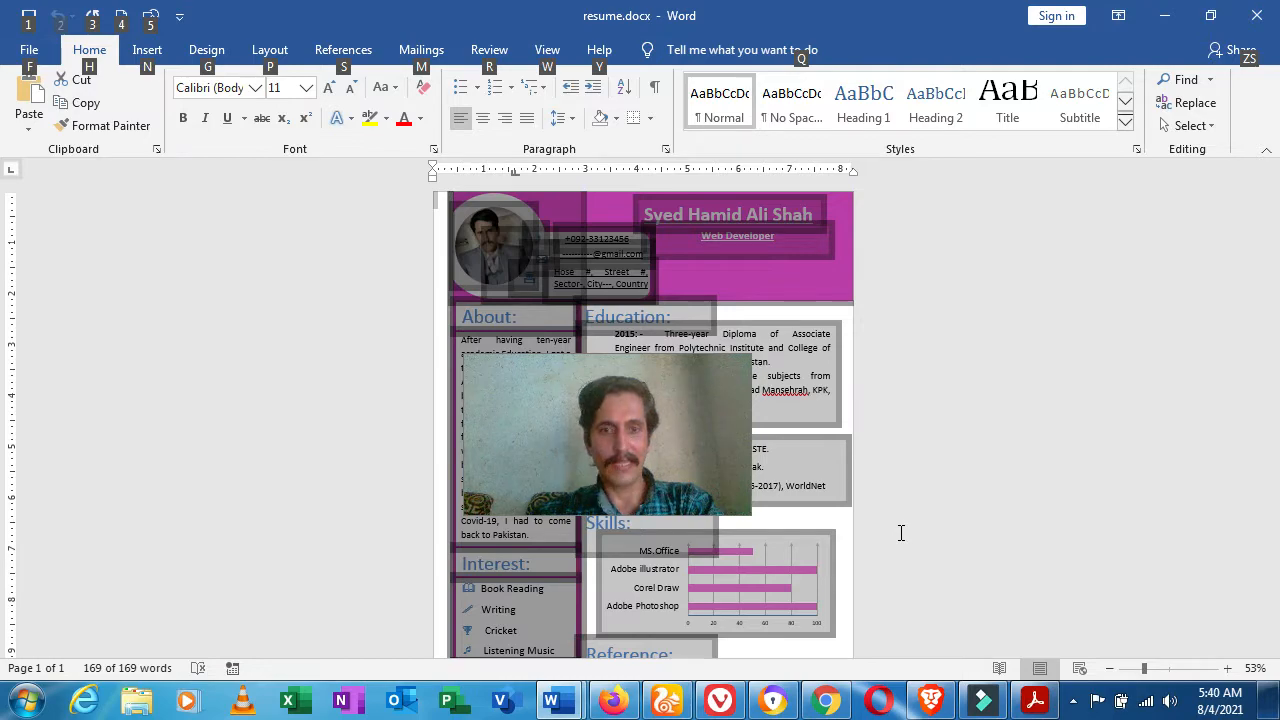
key("alt+Tab")
double_click(284, 244)
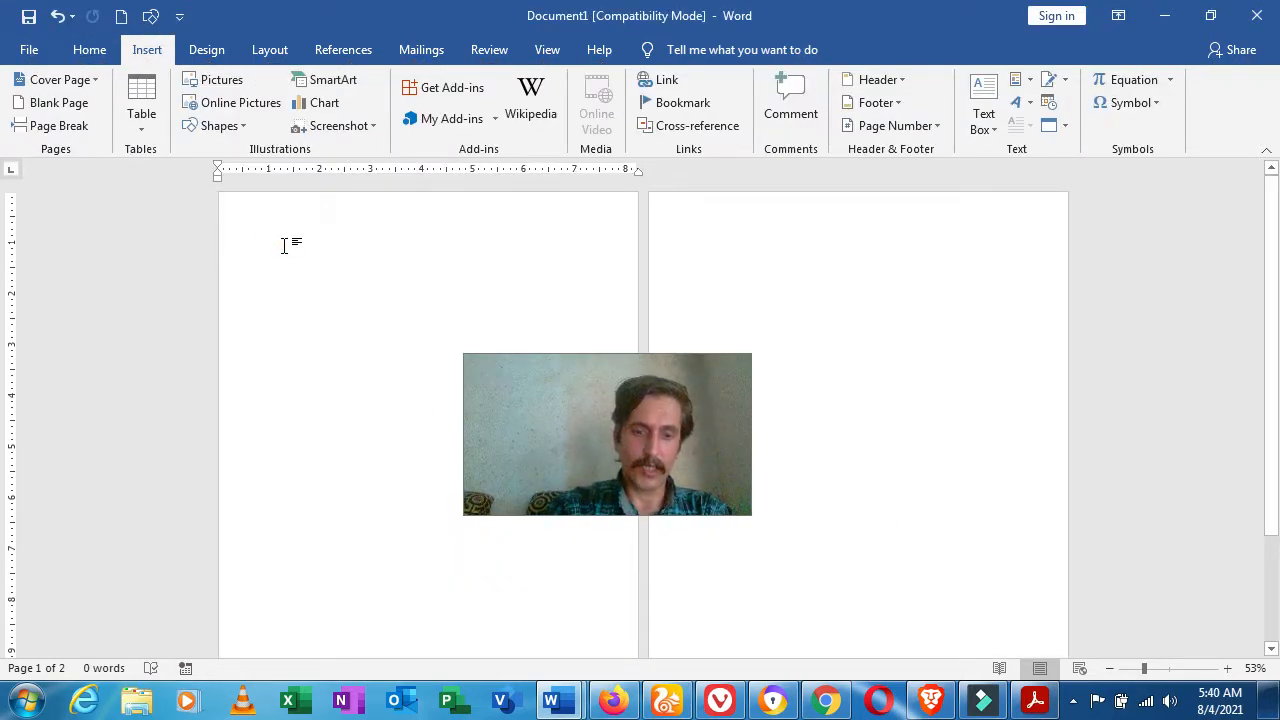
key("ctrl+v")
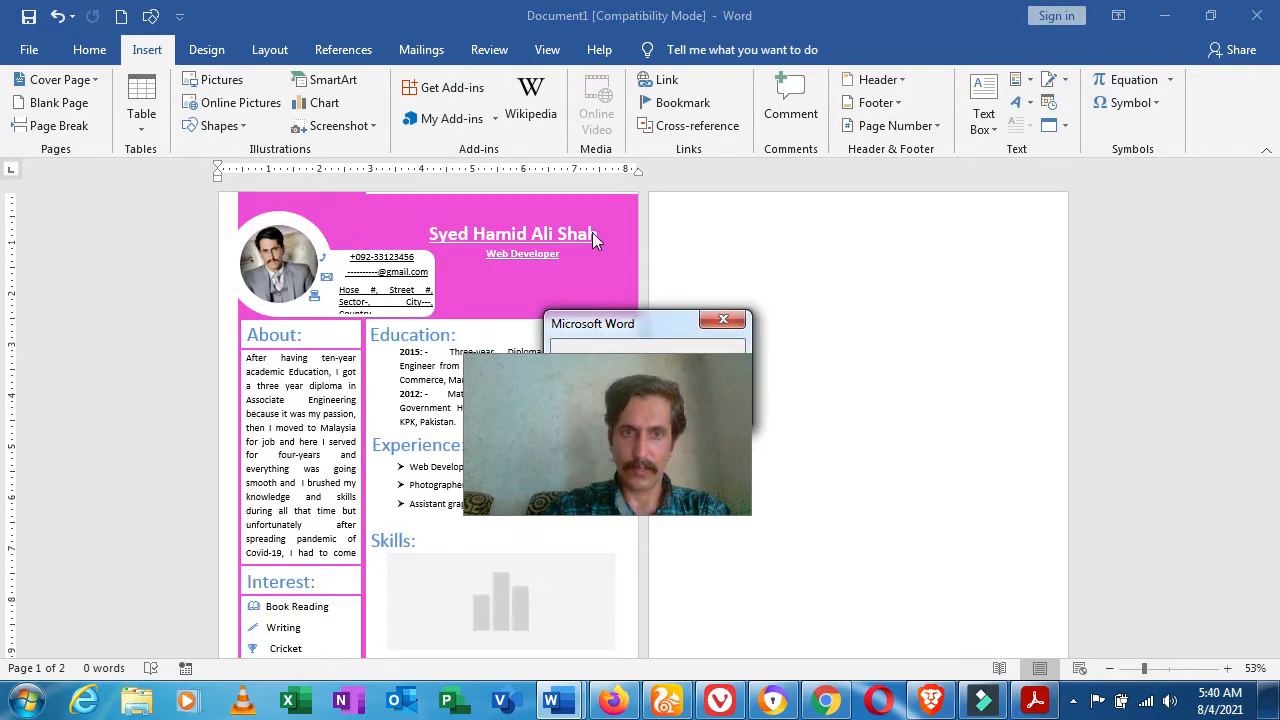
left_click(758, 249)
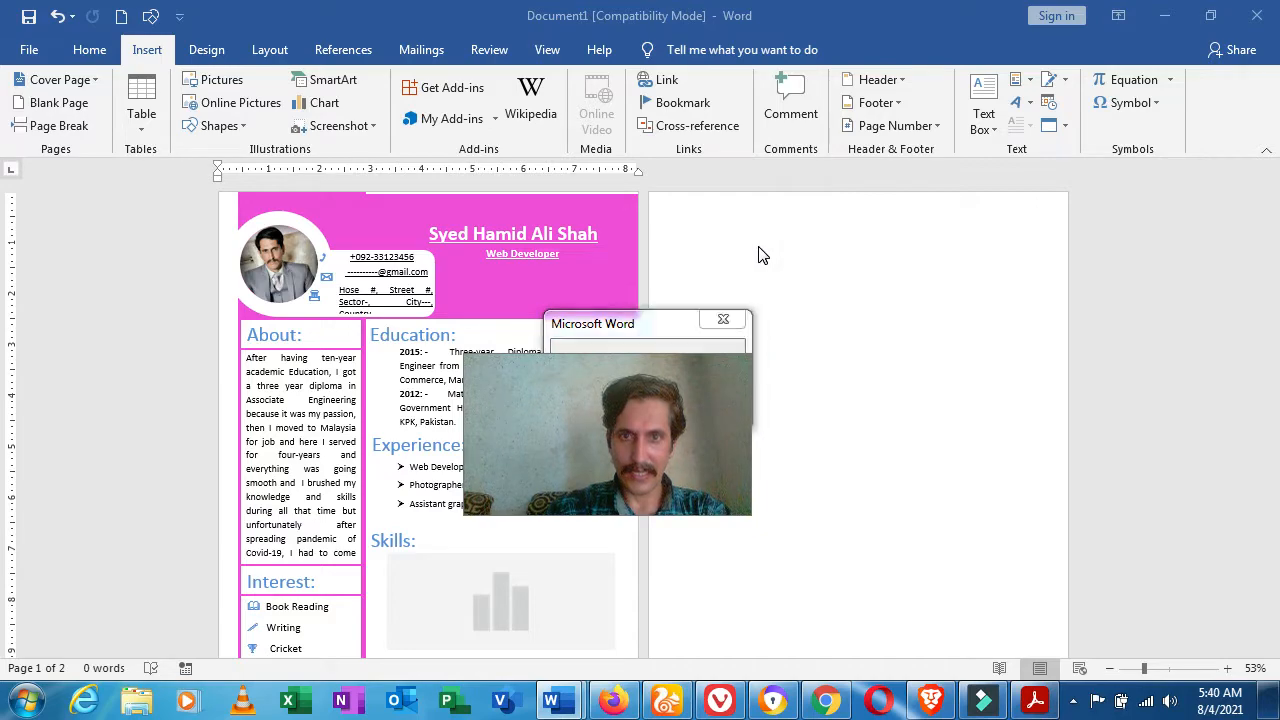
left_click(673, 369)
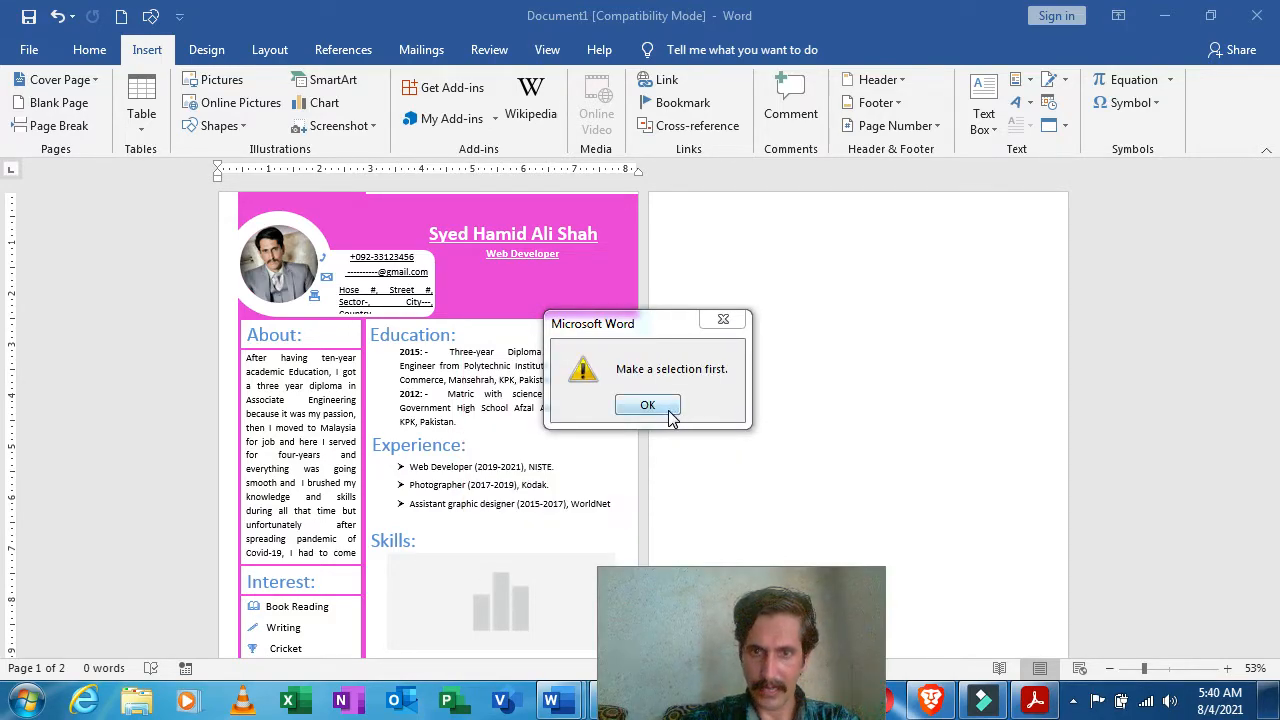
left_click(669, 409)
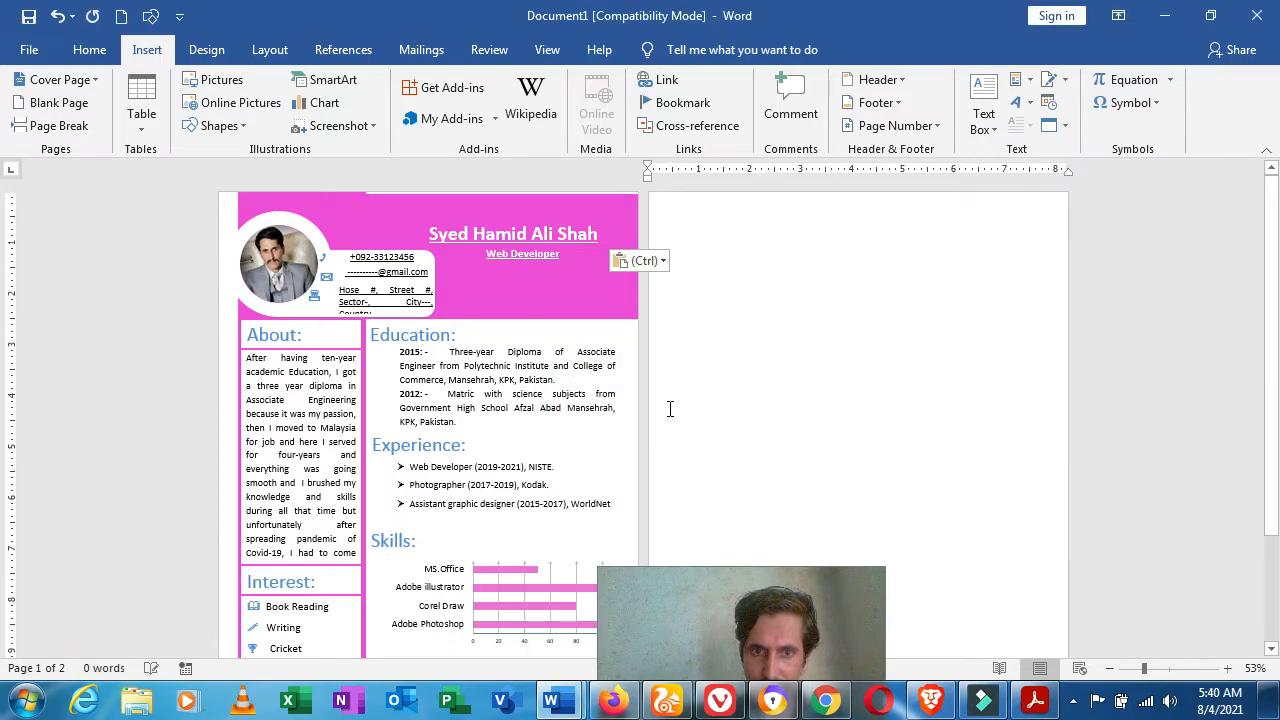
- Draw a rectangle about 2.5" high and 7.8" wide as a header banner across the top of the blank second page
left_click(521, 198)
left_click(922, 326)
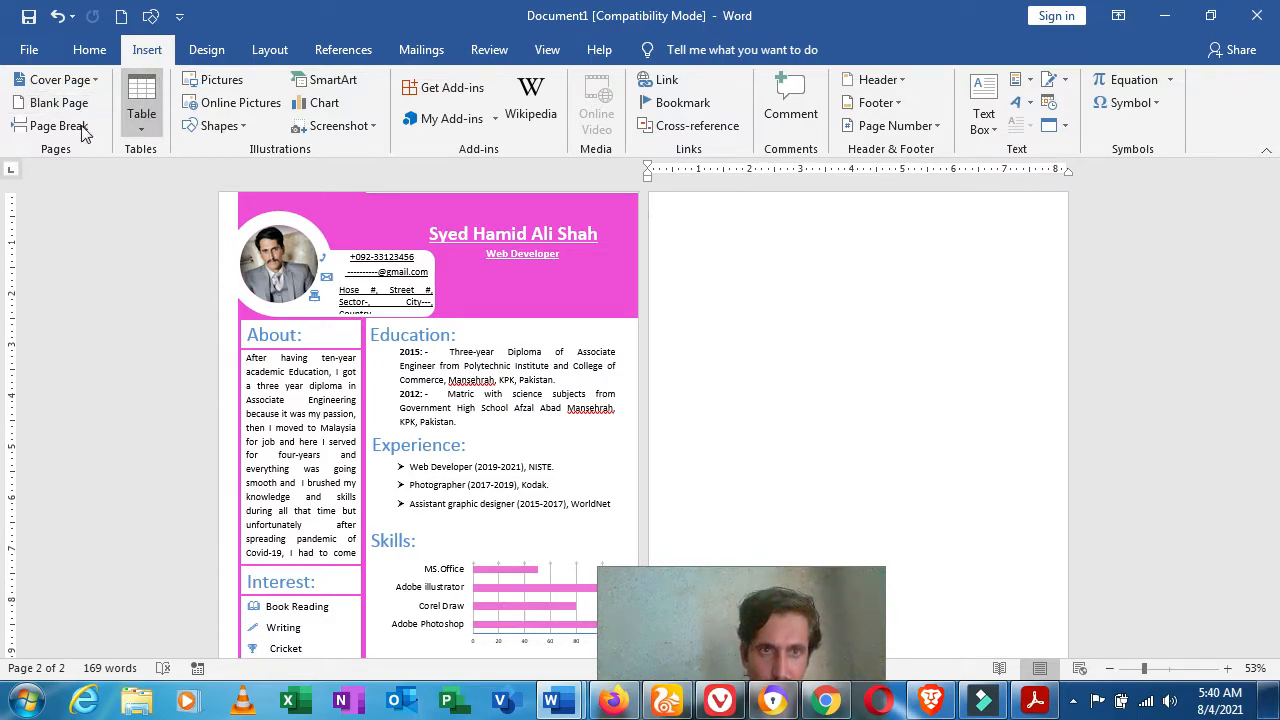
left_click(224, 127)
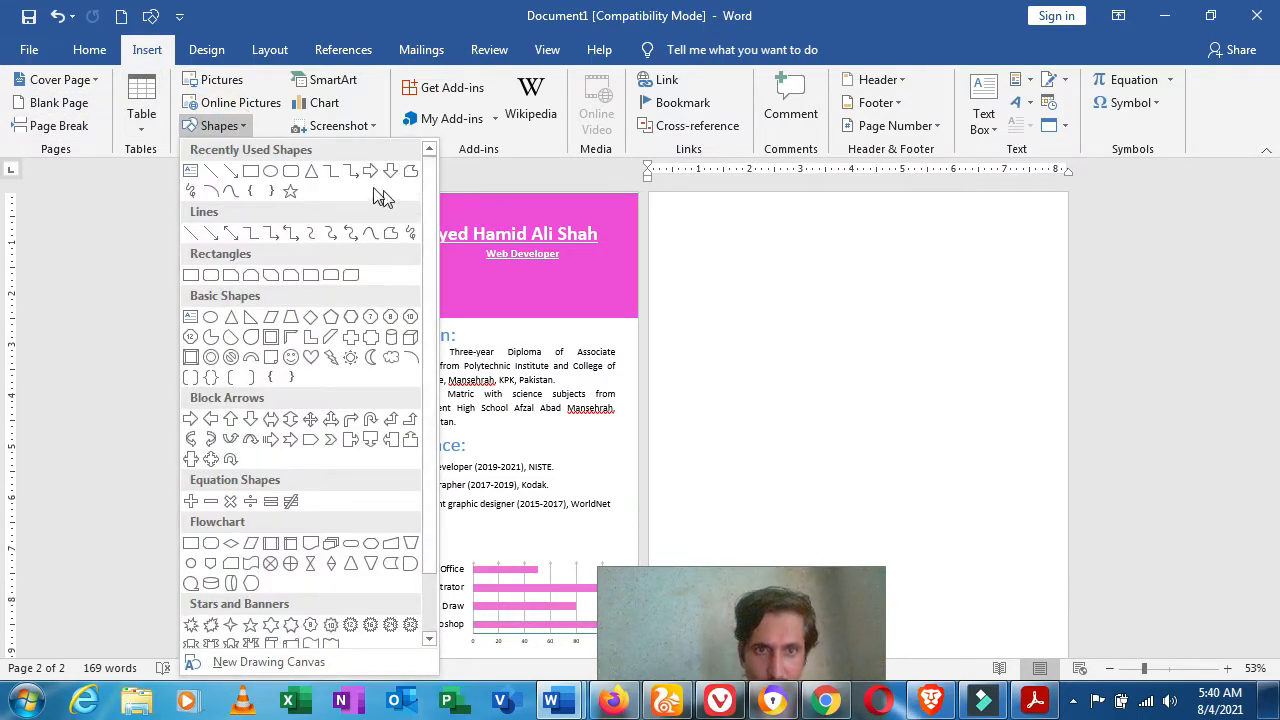
left_click(255, 171)
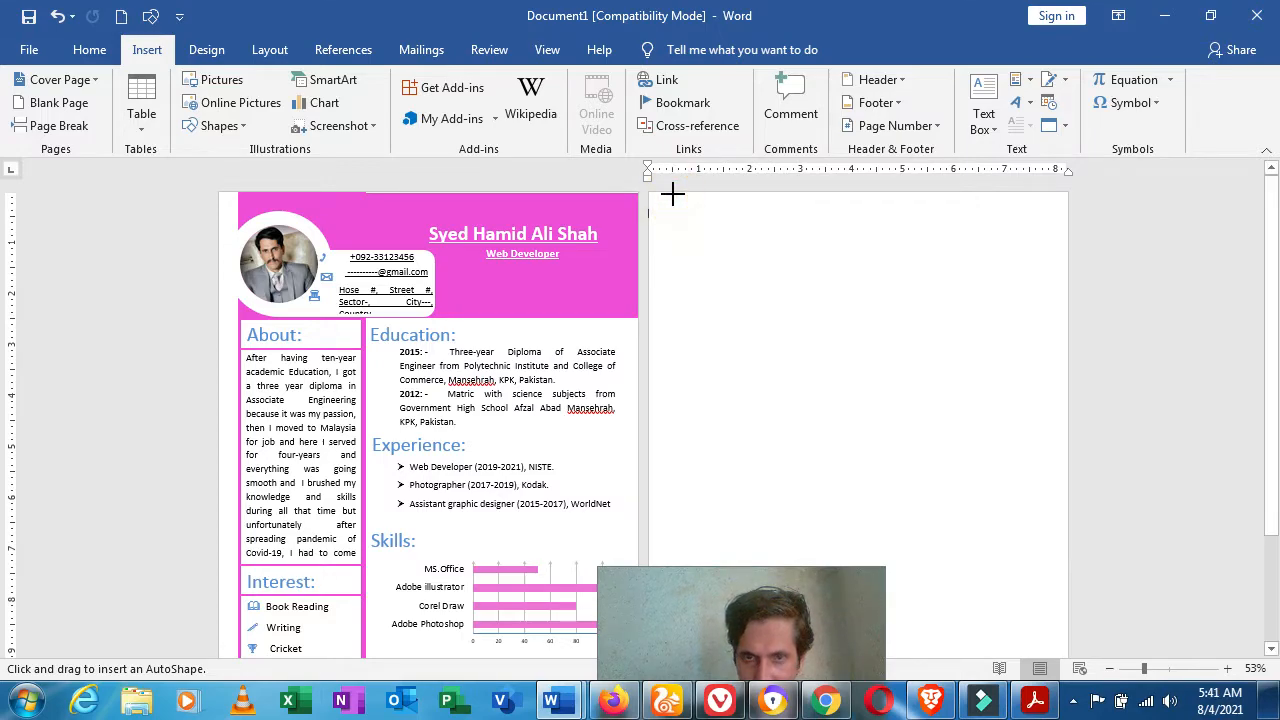
mouse_move(672, 194)
left_mouse_down()
mouse_move(680, 223)
mouse_move(737, 277)
mouse_move(815, 294)
mouse_move(1064, 258)
mouse_move(1068, 321)
left_mouse_up()
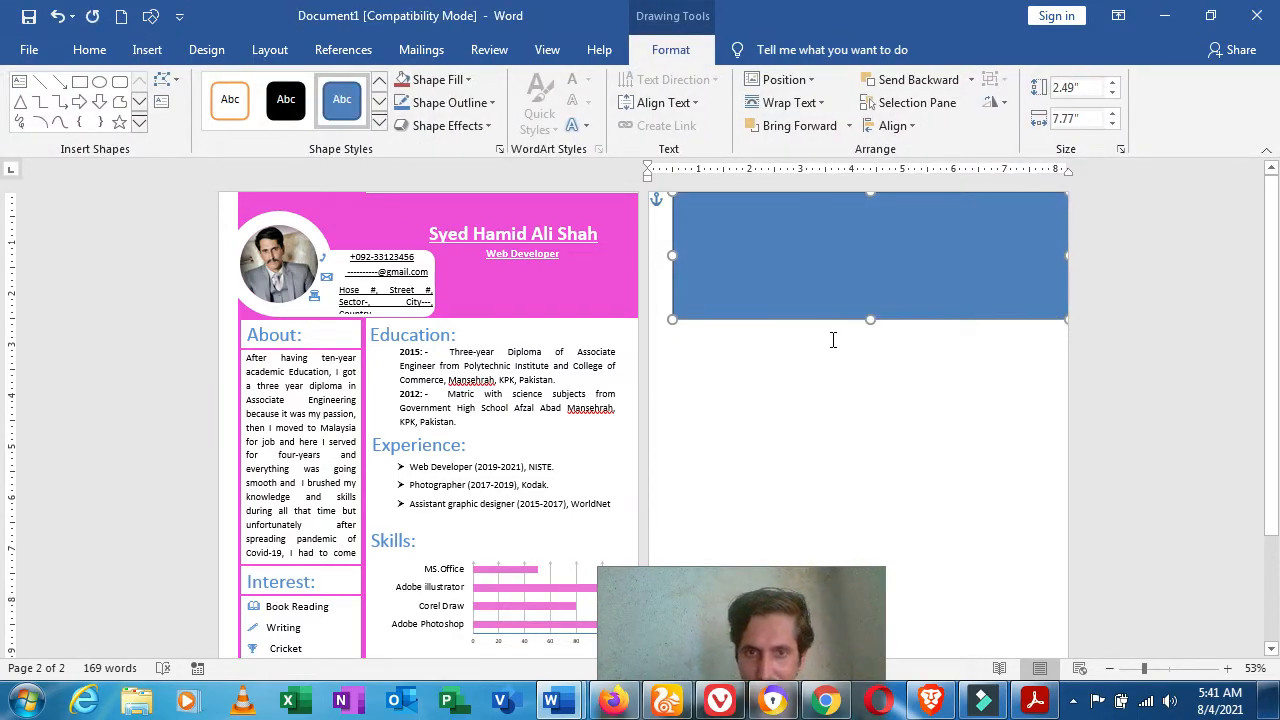
left_click(830, 338)
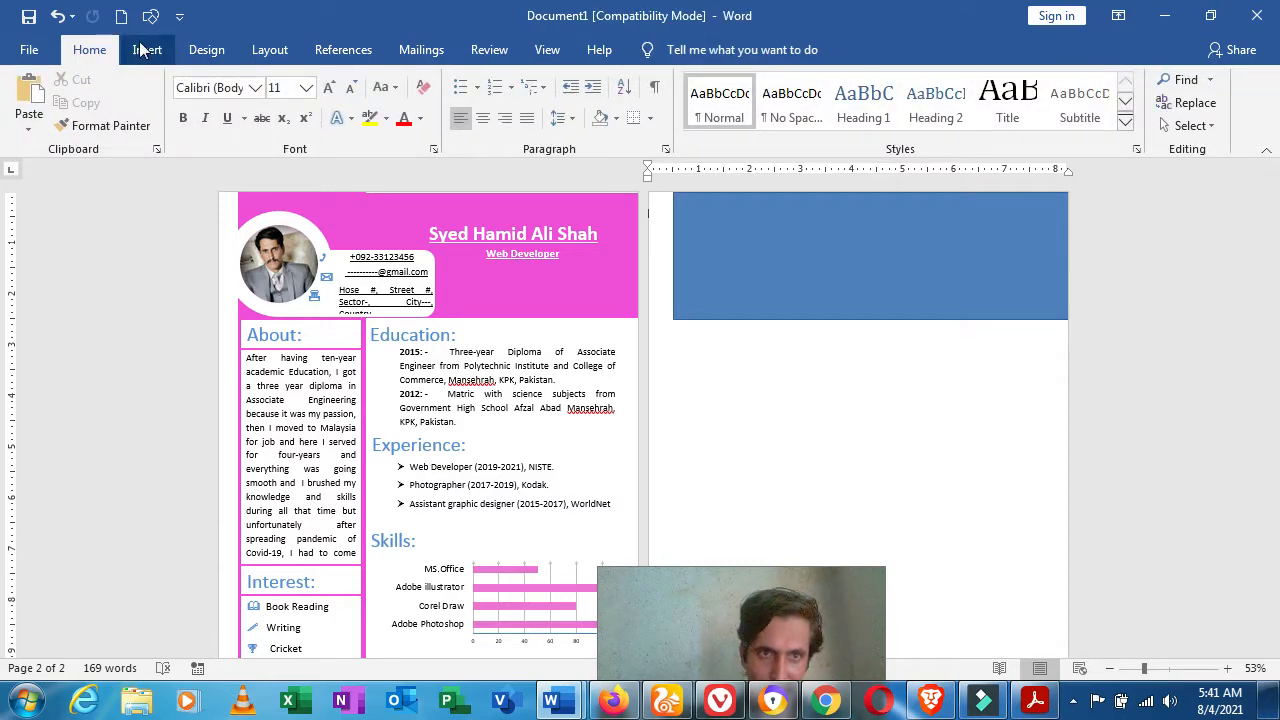
left_click(145, 50)
left_click(230, 127)
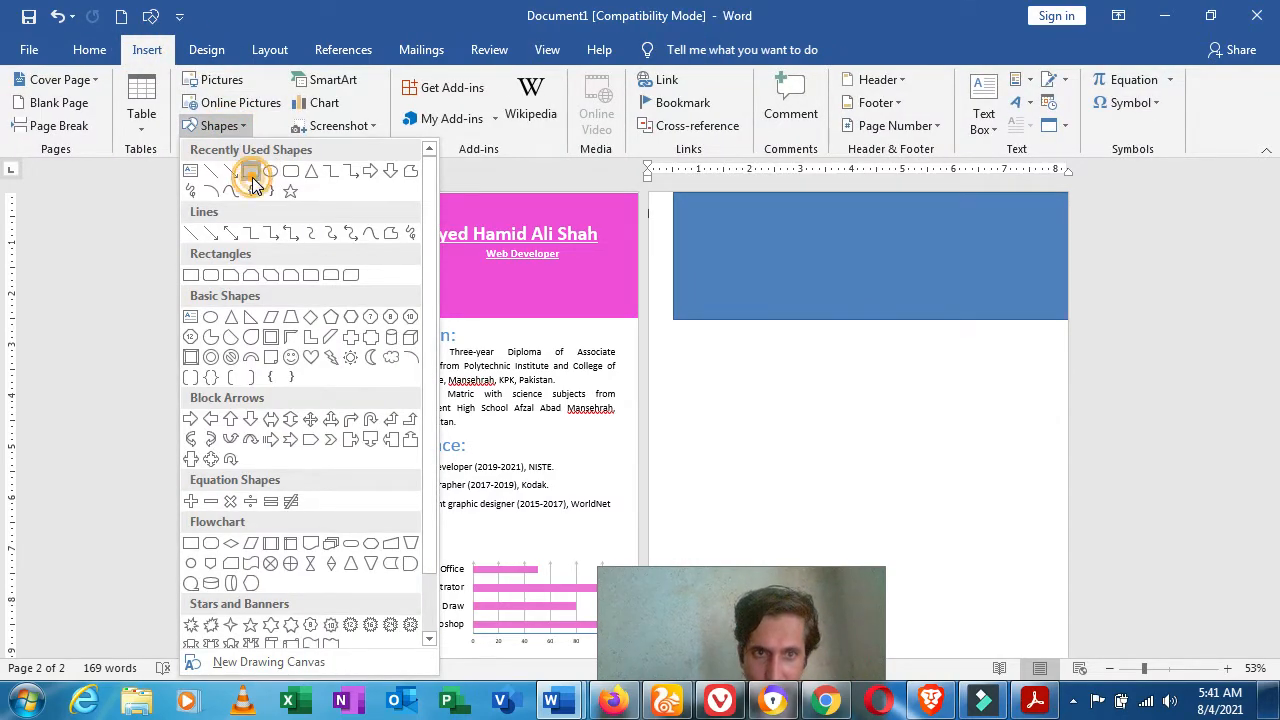
left_click(251, 173)
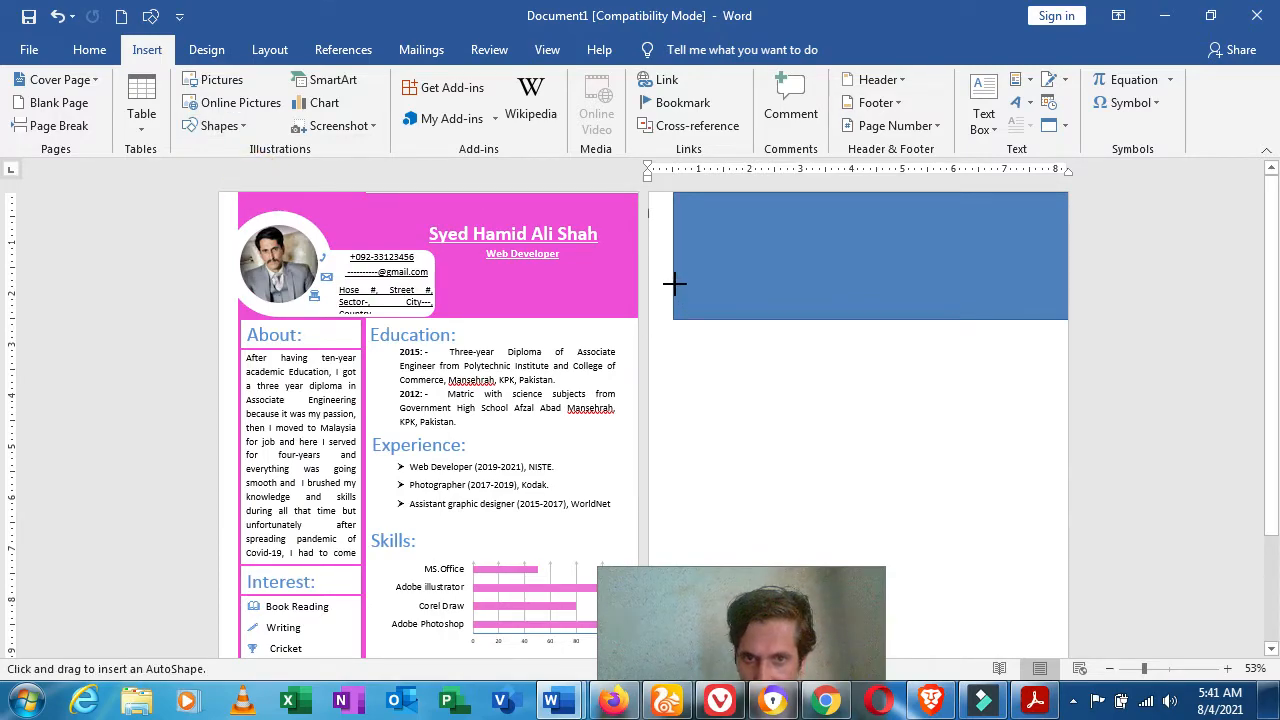
mouse_move(675, 284)
left_mouse_down()
mouse_move(830, 560)
mouse_move(856, 712)
mouse_move(1277, 611)
left_mouse_up()
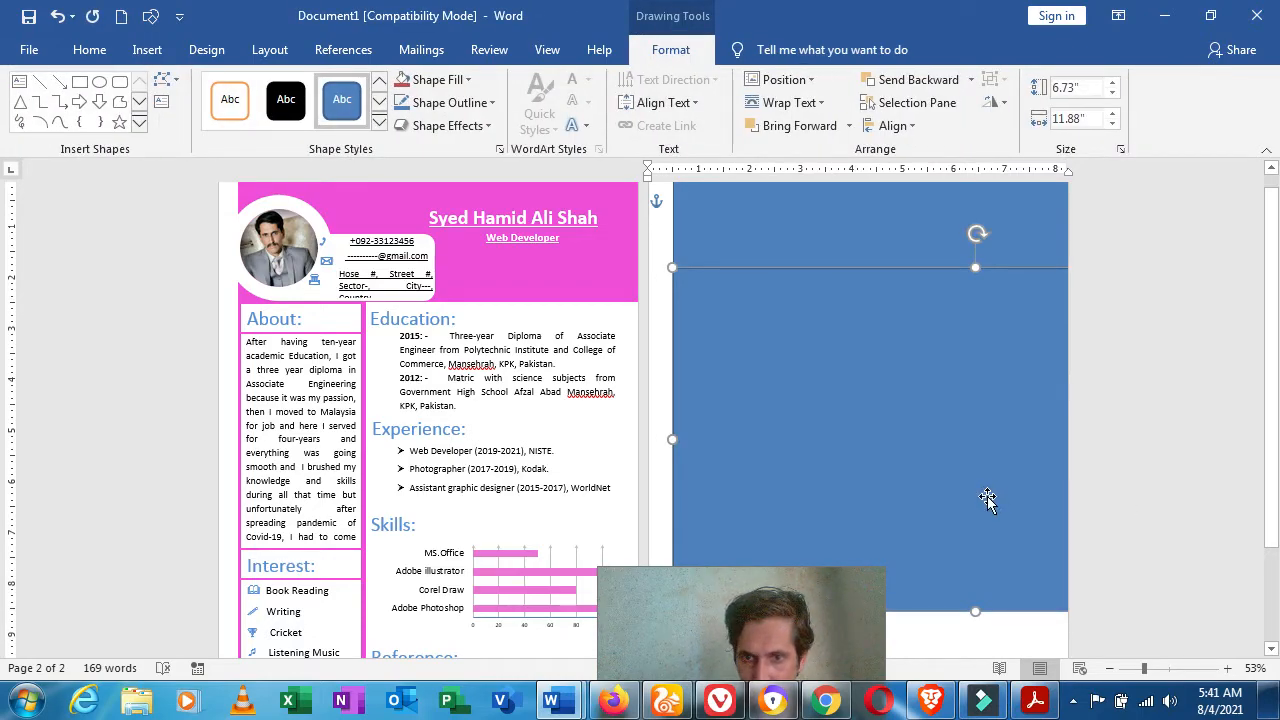
key("ctrl+z")
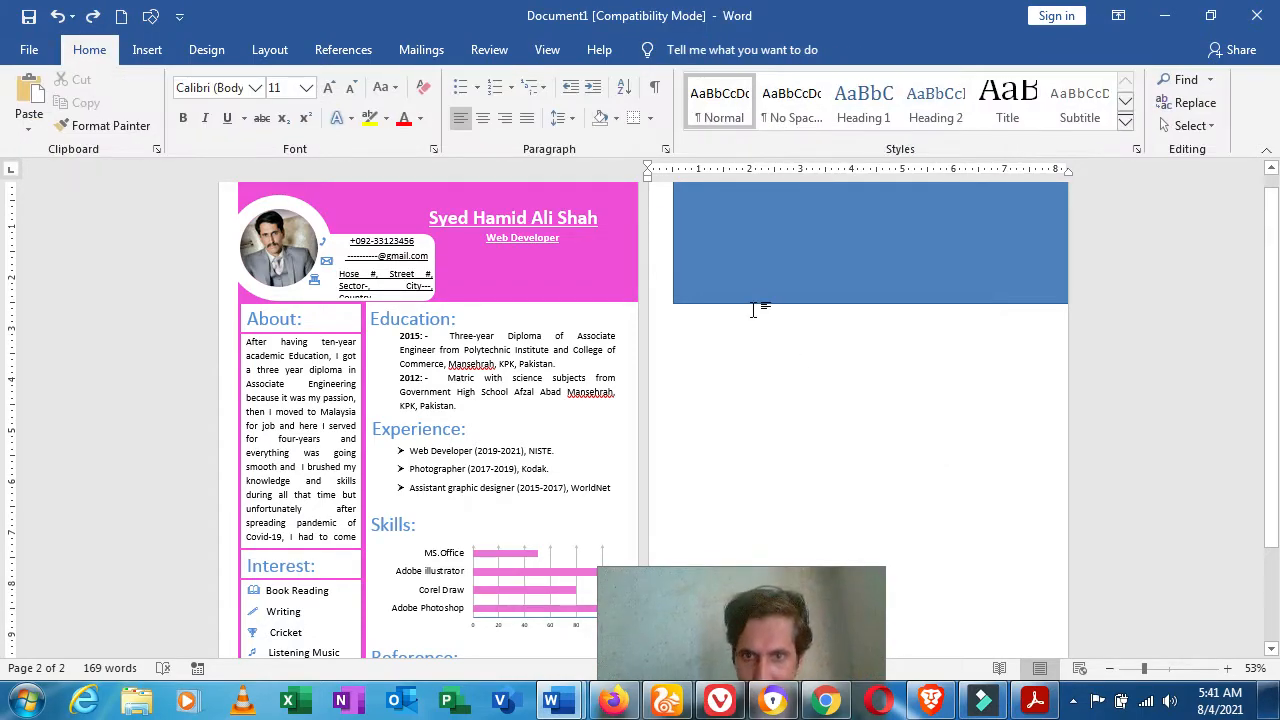
- Draw a tall narrow rectangle as a sidebar down the second page, starting over the banner's lower-left part and flush with its left edge
left_click(147, 49)
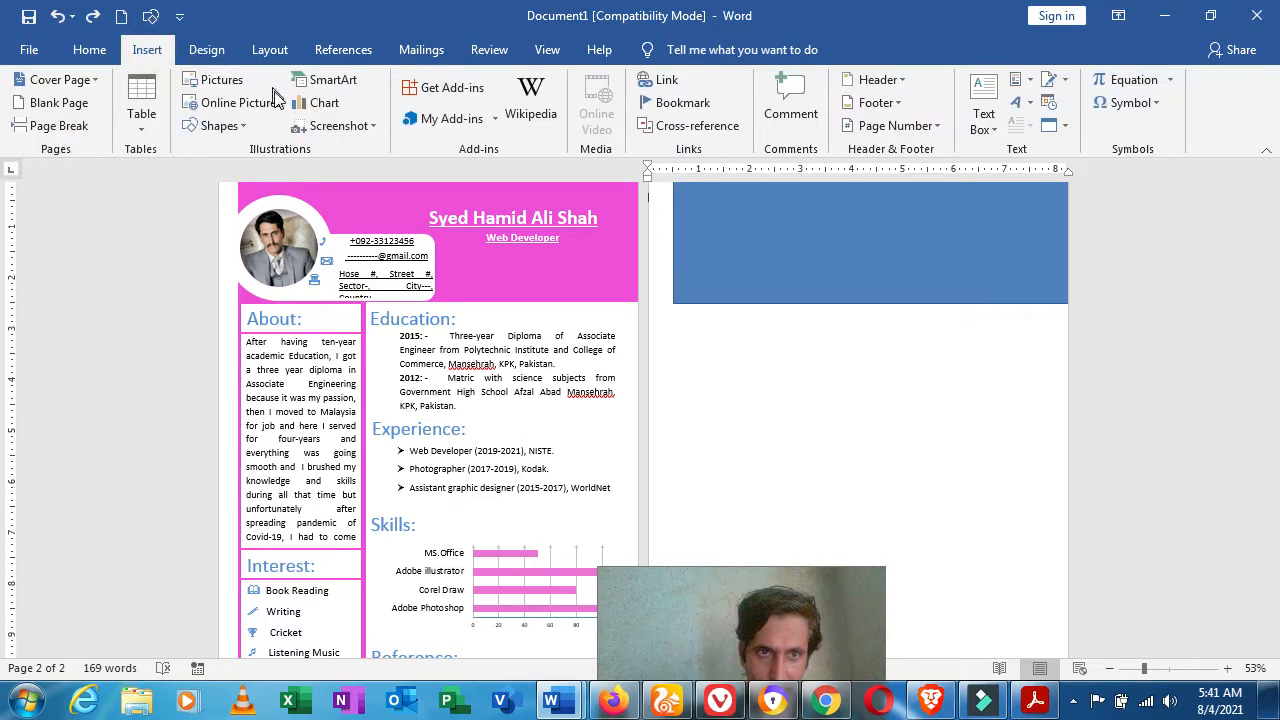
left_click(216, 125)
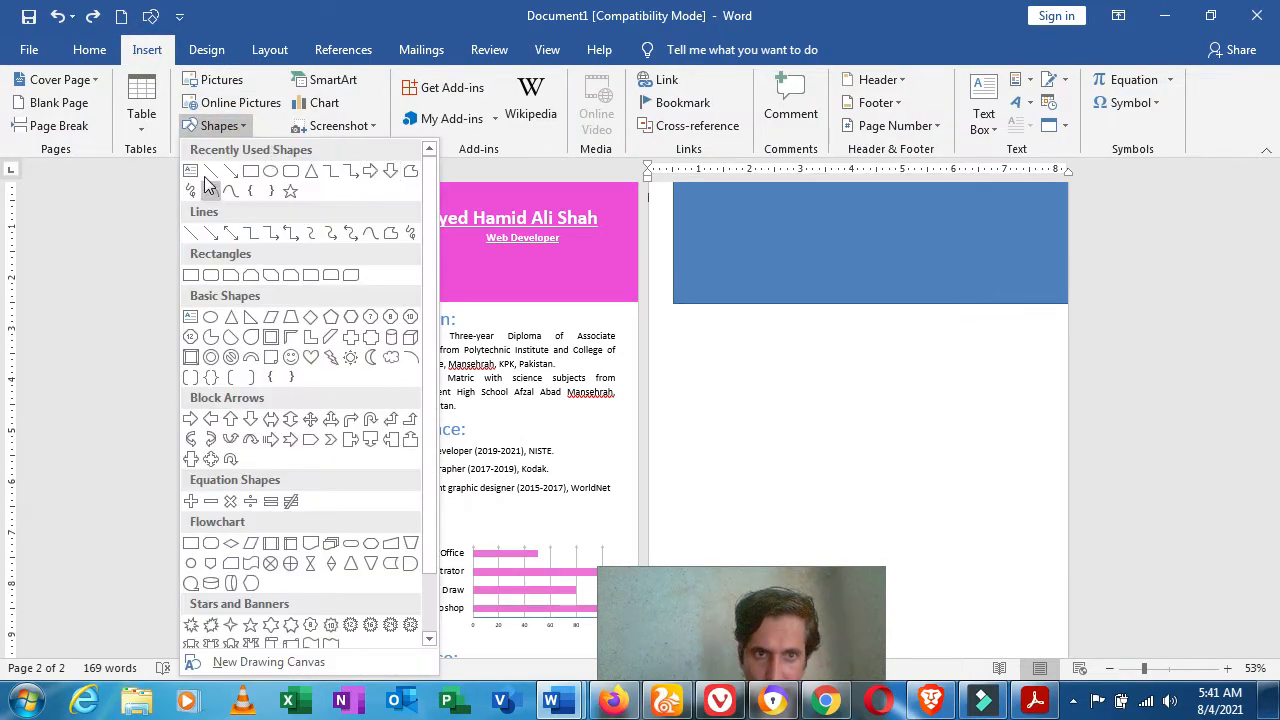
left_click(258, 174)
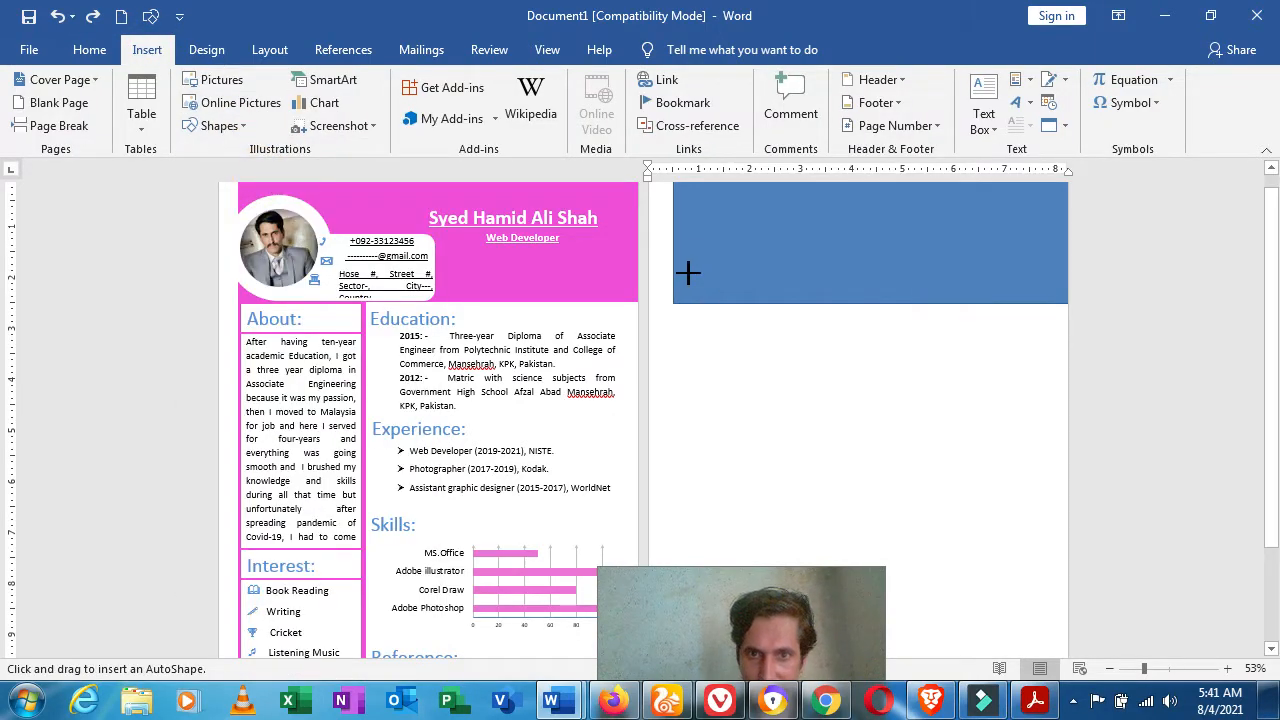
mouse_move(673, 264)
left_mouse_down()
mouse_move(751, 503)
mouse_move(803, 590)
mouse_move(803, 717)
left_mouse_up()
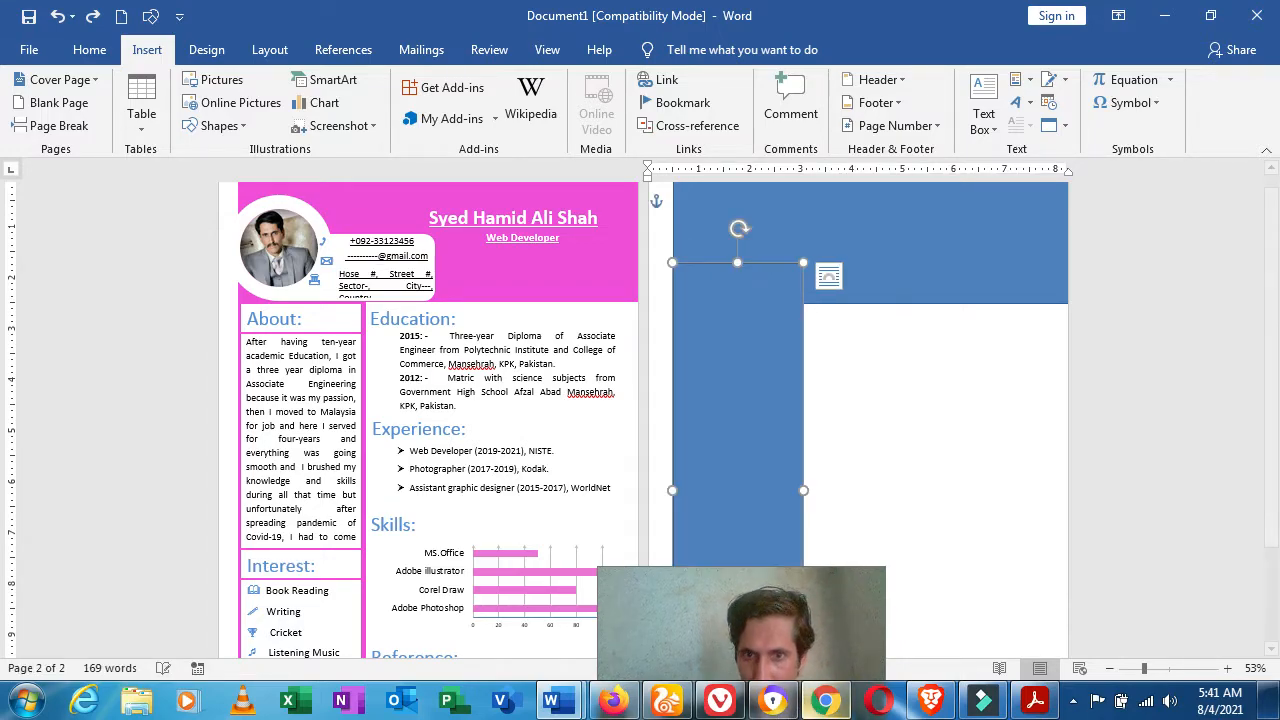
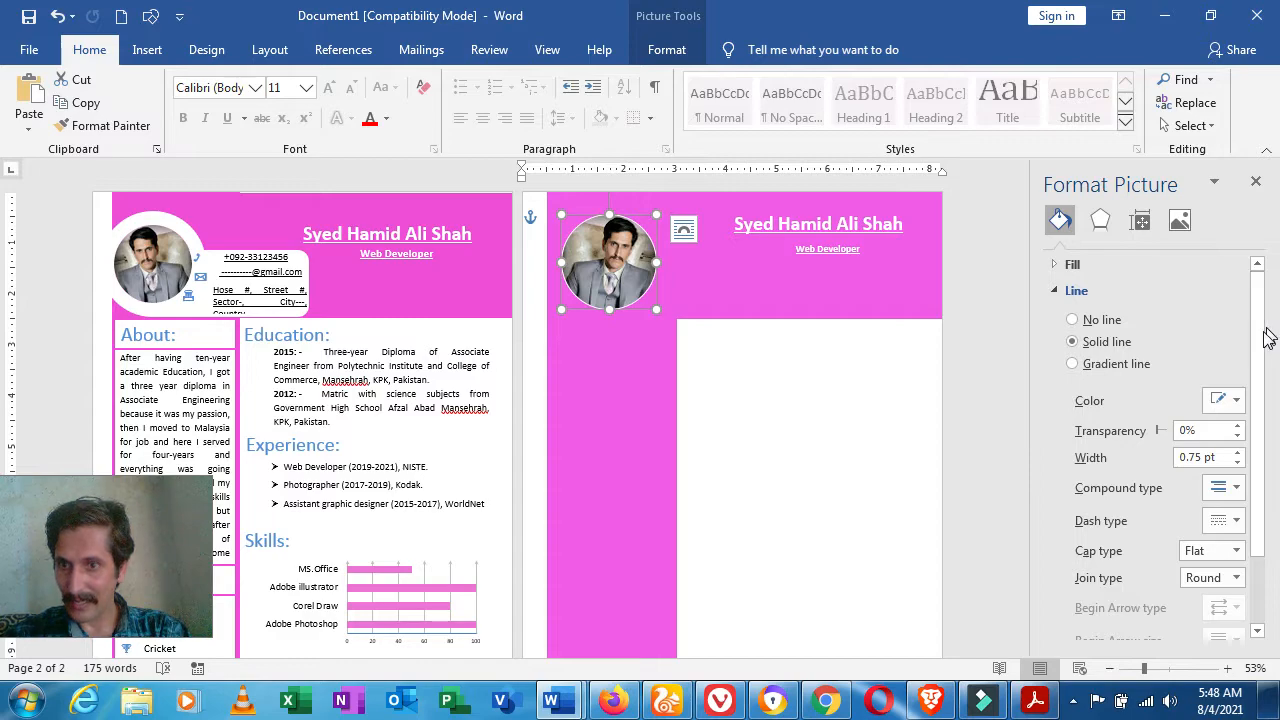
- Set the outline width of the circular profile photo on the second page to 15 pt
left_click_drag(1203, 457, 1178, 460)
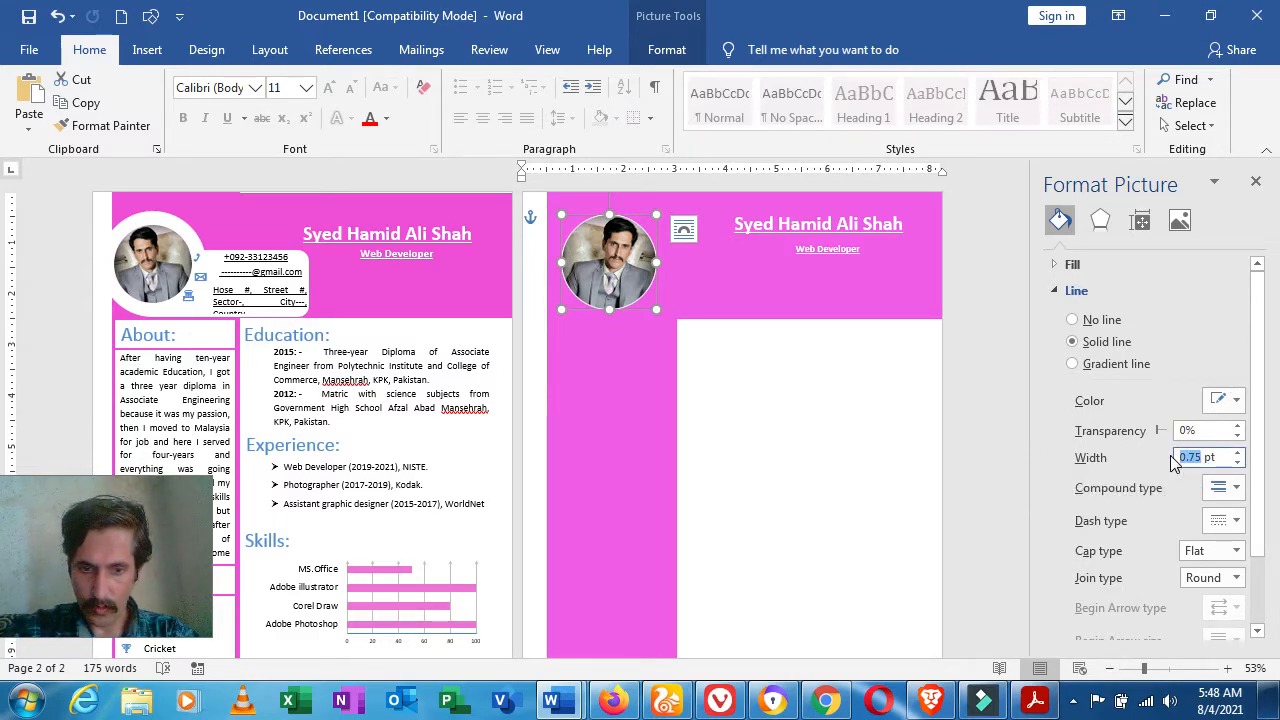
type("15")
key("Return")
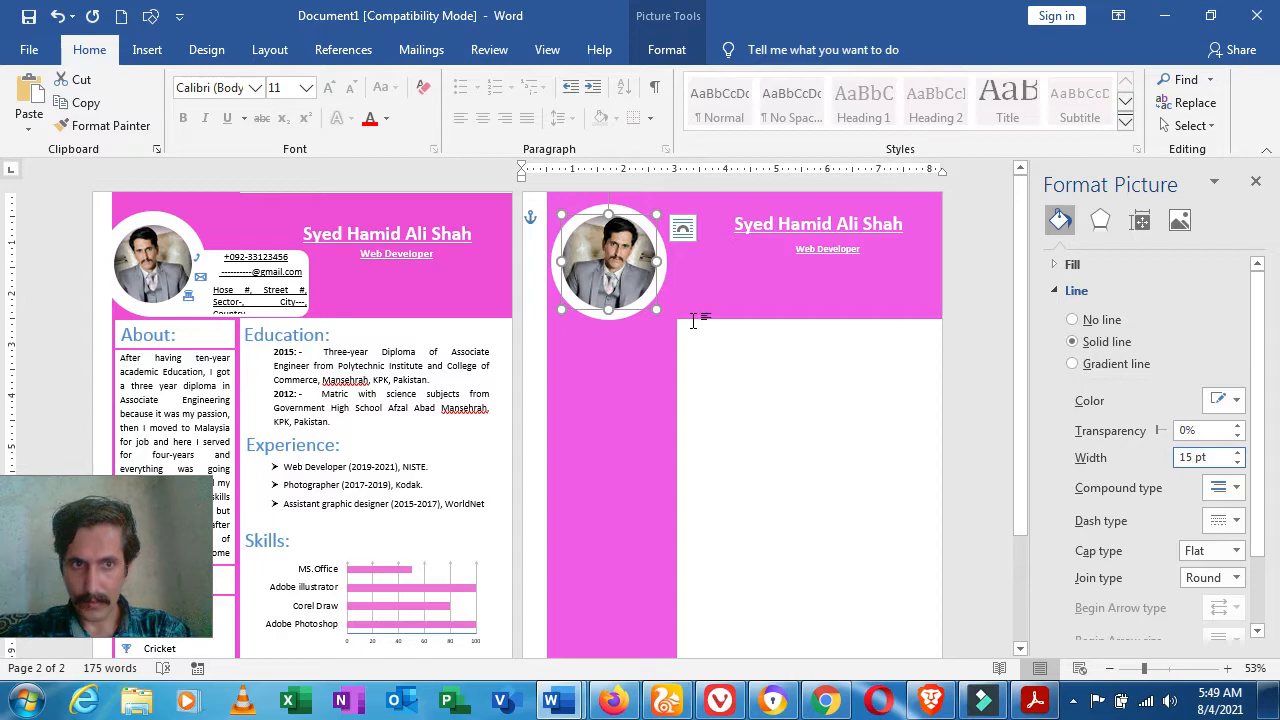
left_click(728, 375)
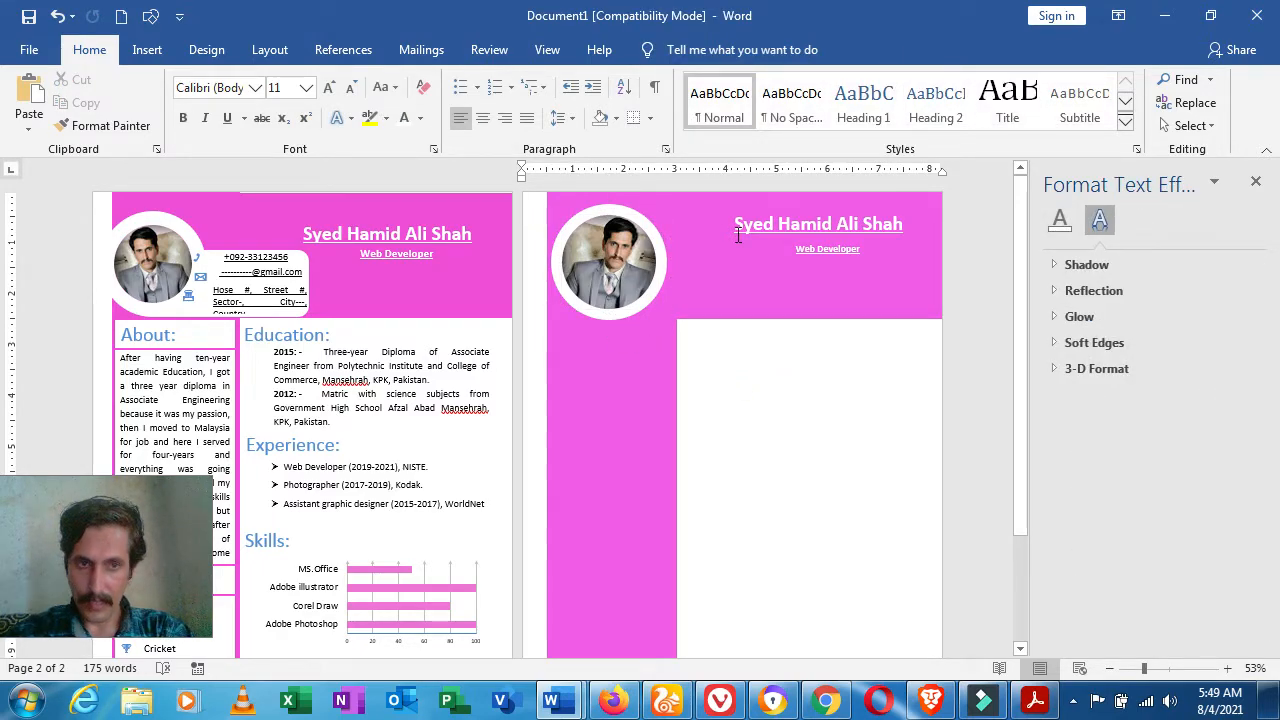
left_click(292, 270)
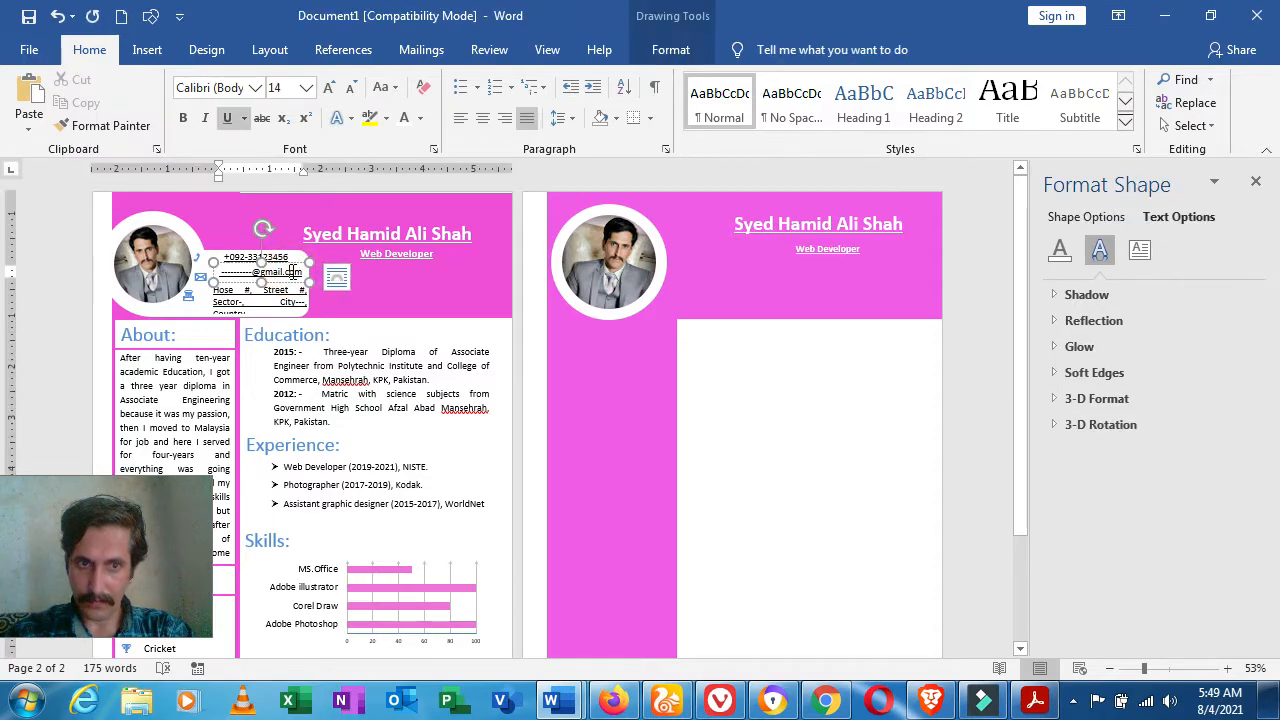
left_click(858, 228)
left_click(930, 249)
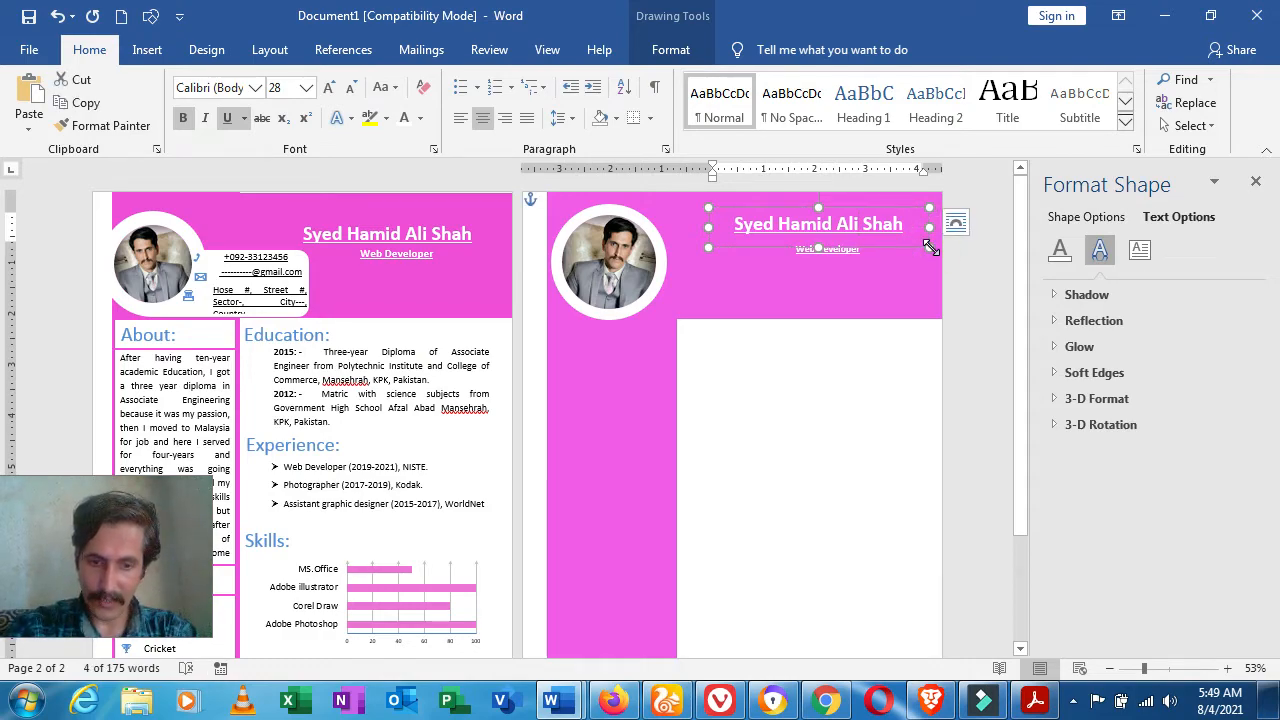
key("ctrl+c")
key("ctrl+v")
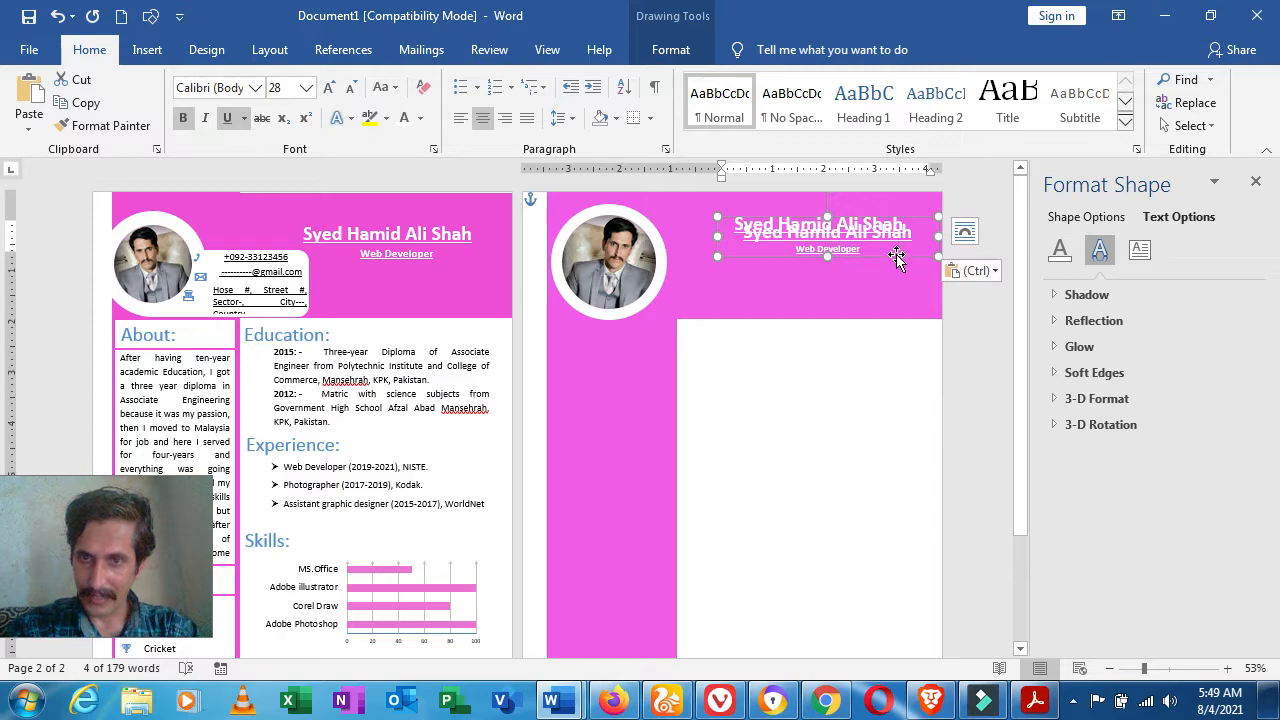
left_click_drag(896, 256, 761, 309)
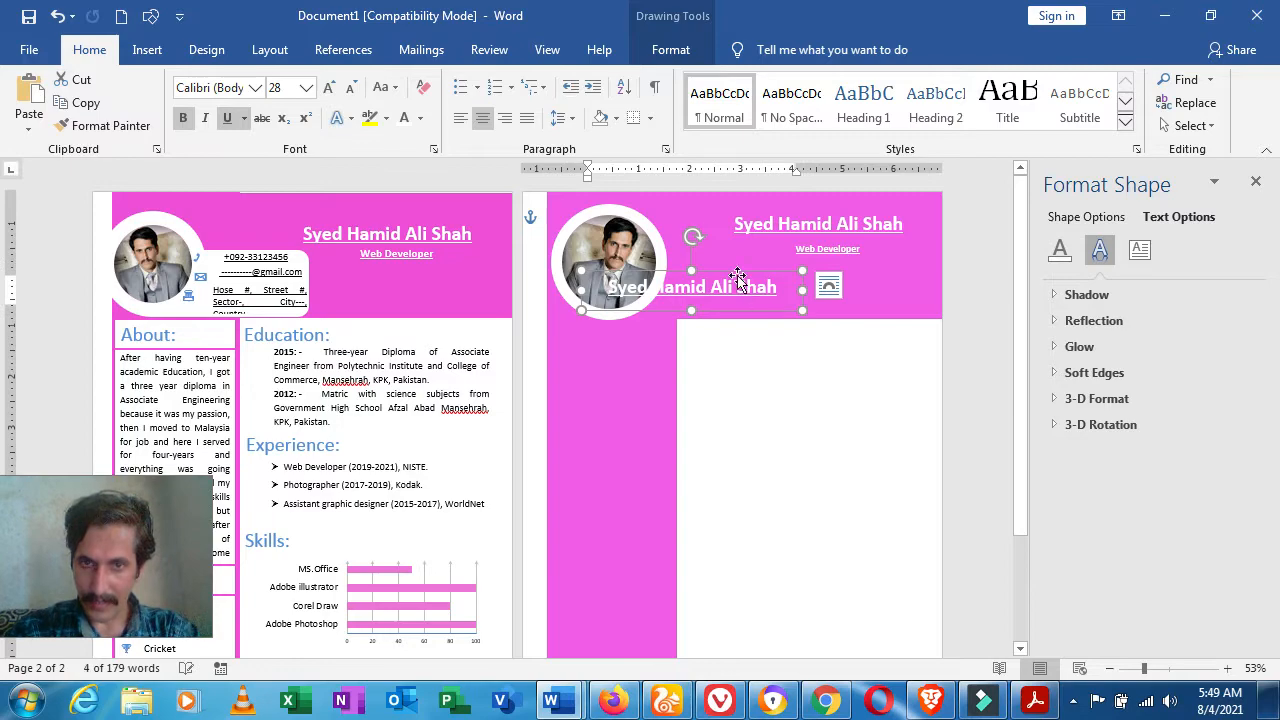
left_click(830, 287)
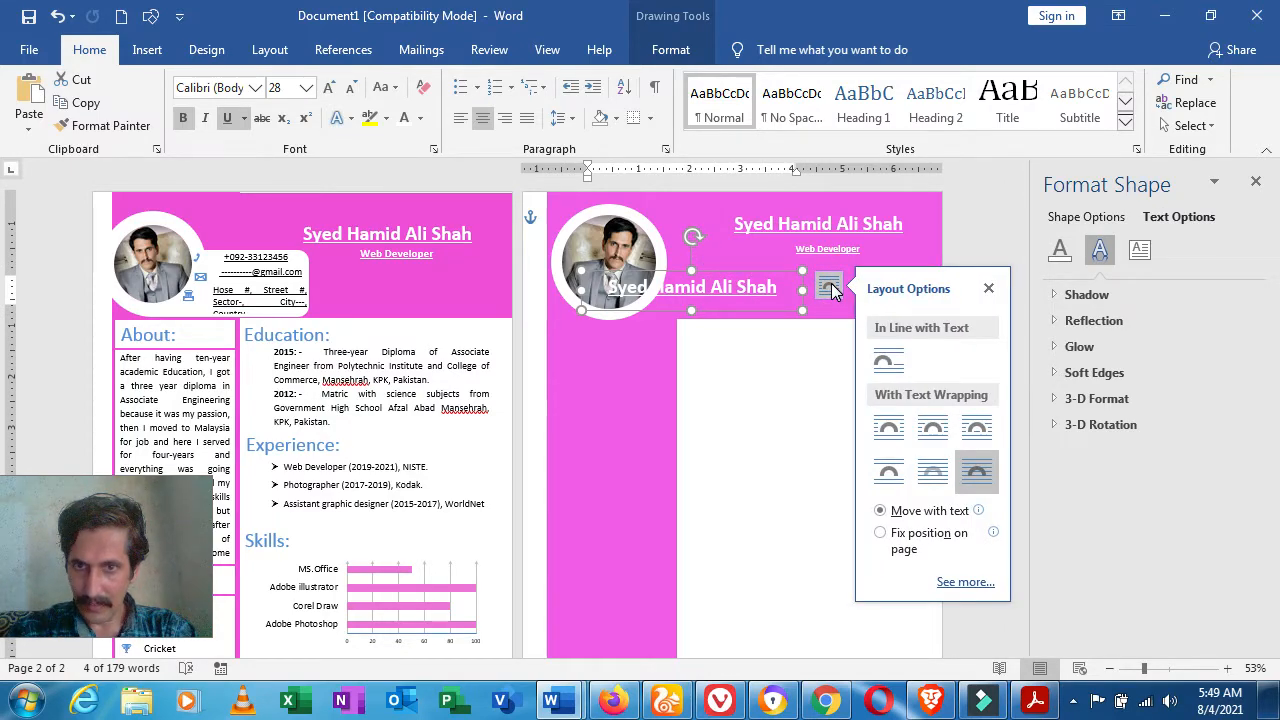
left_click(988, 288)
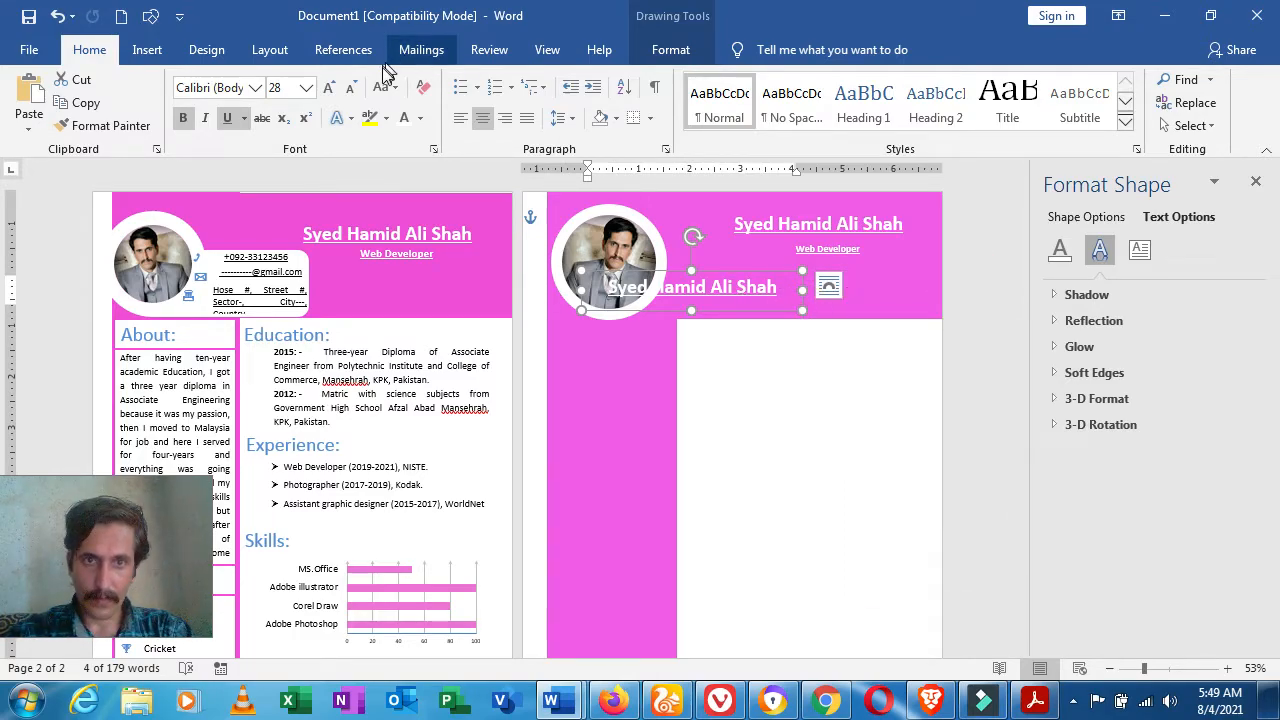
double_click(803, 311)
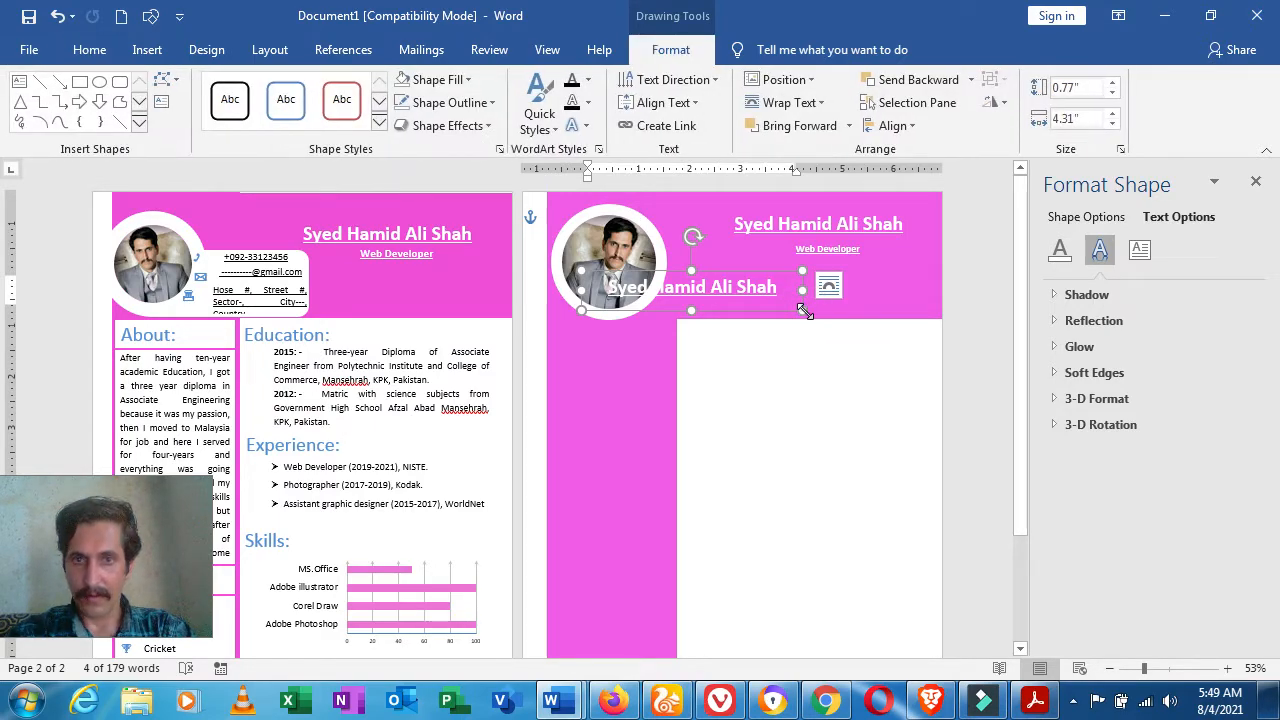
left_click(461, 81)
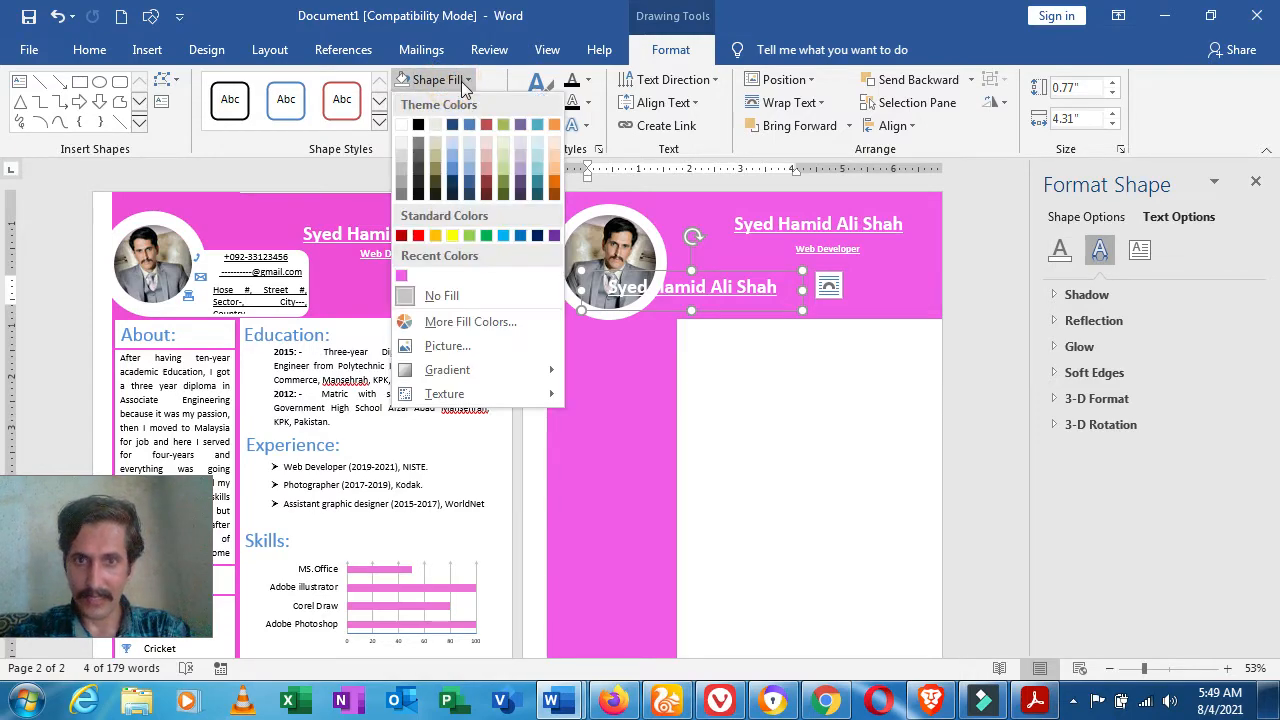
left_click(403, 124)
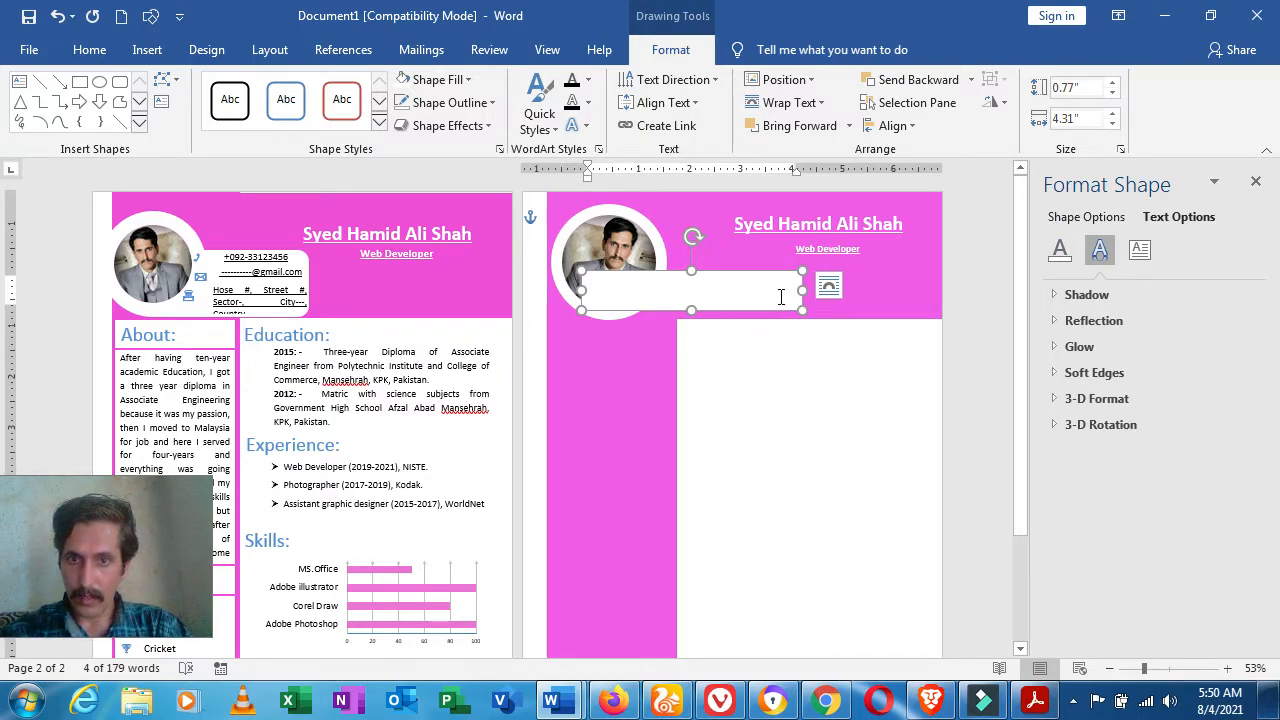
left_click_drag(691, 271, 690, 258)
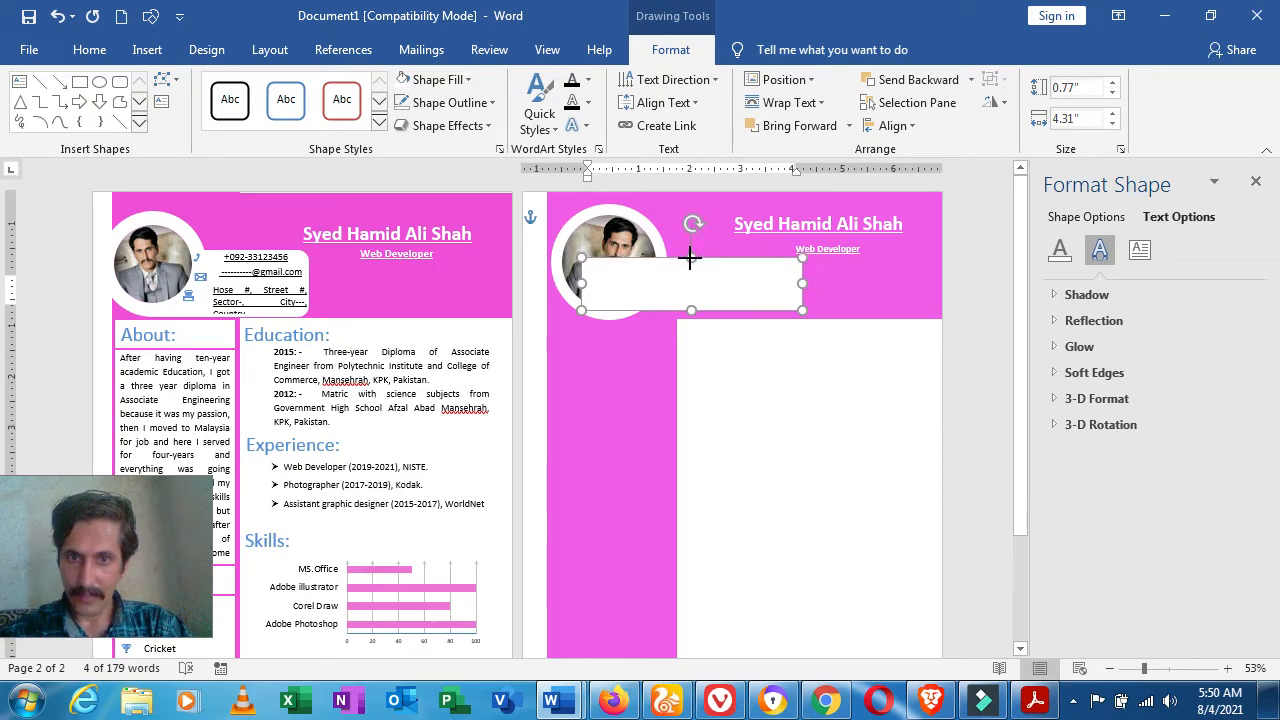
left_click_drag(690, 258, 691, 257)
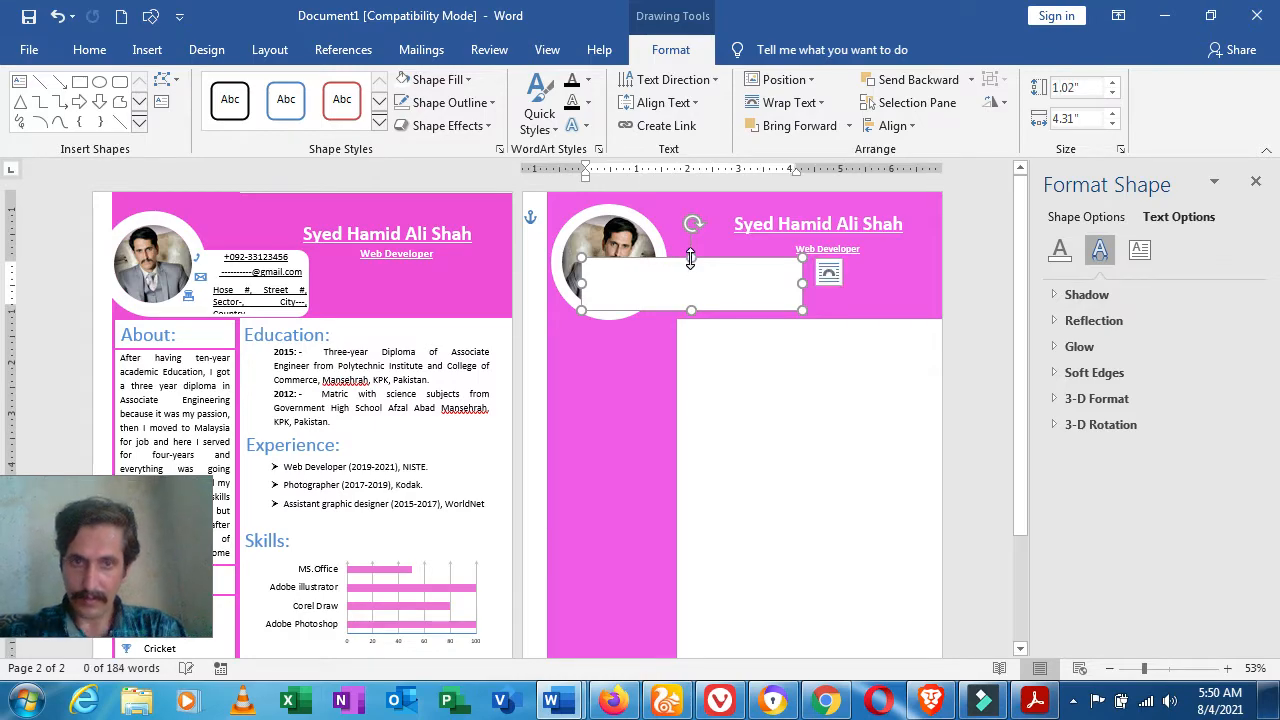
left_click_drag(799, 282, 765, 287)
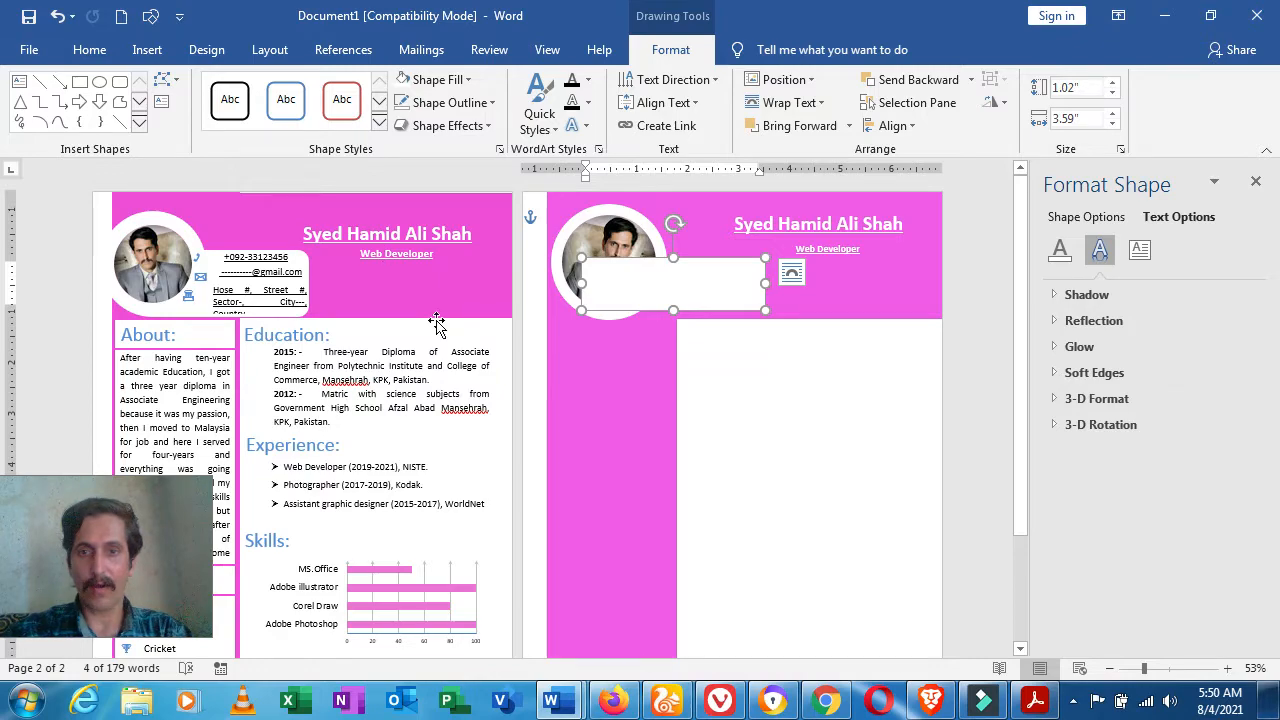
key("Delete")
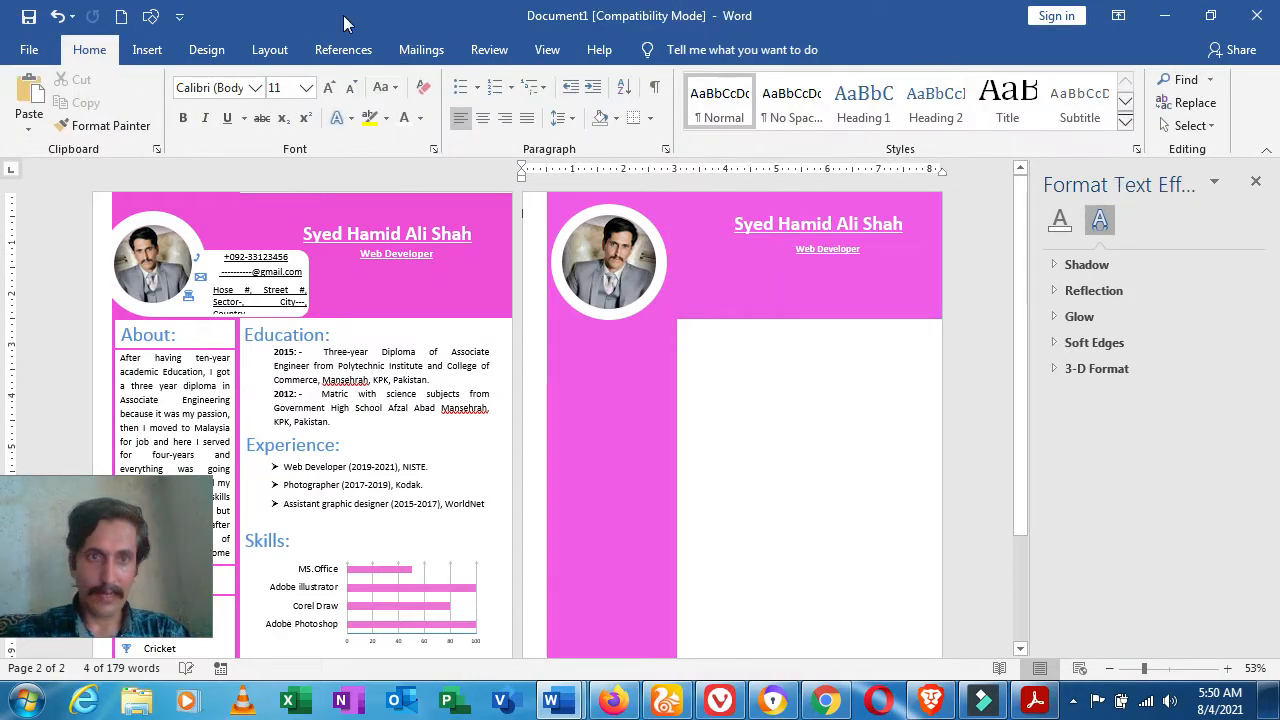
- Draw a rounded rectangle about 1.3" high and 3.8" wide in the second page's banner, overlapping the photo's lower-right part
left_click(150, 50)
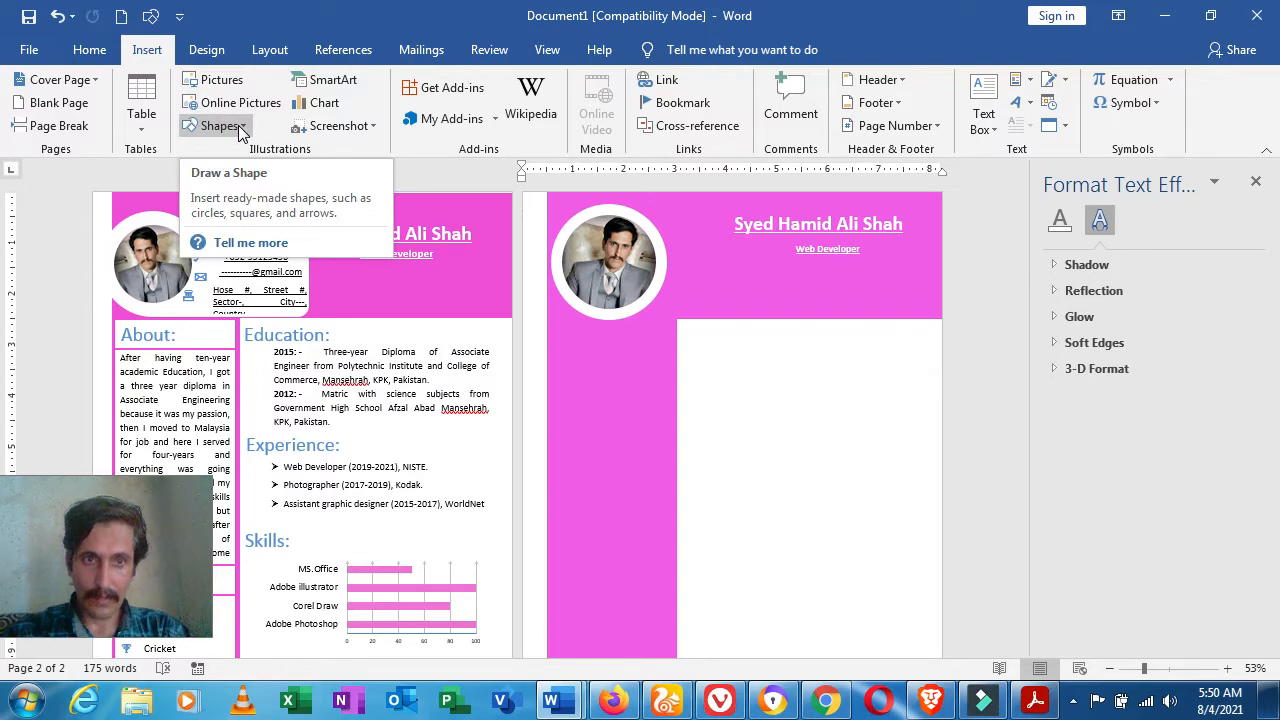
left_click(220, 125)
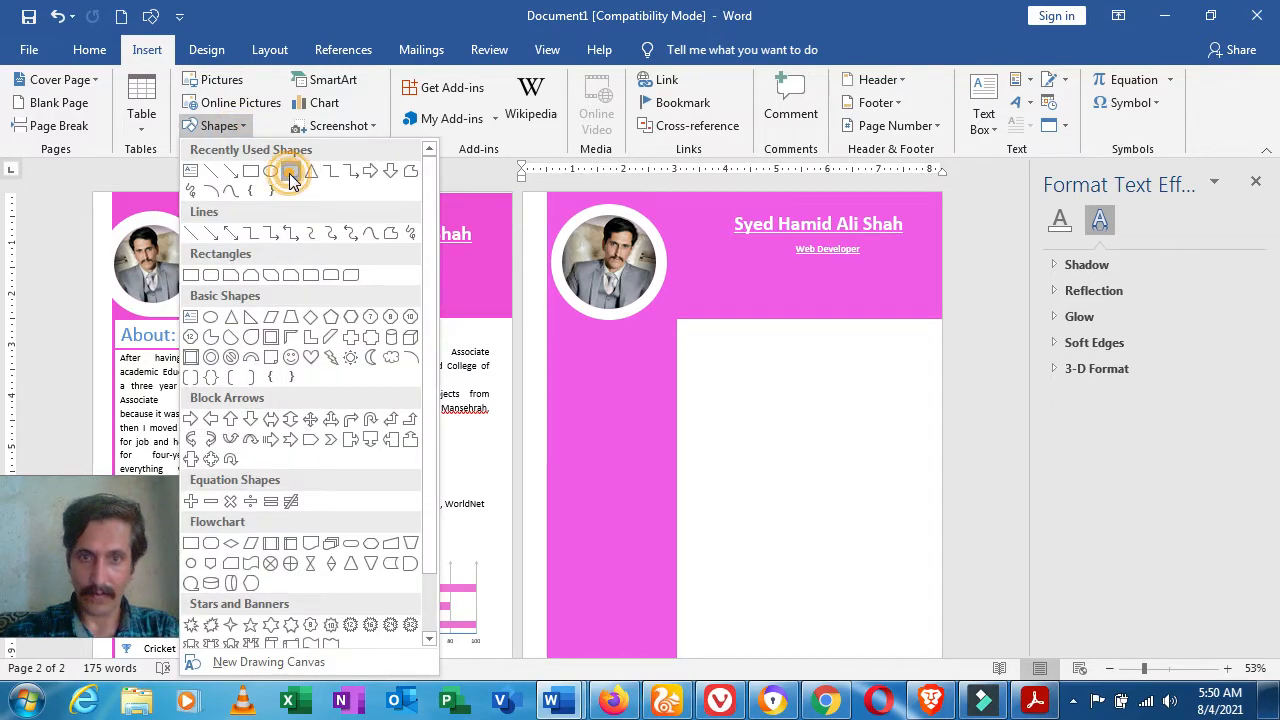
left_click(290, 172)
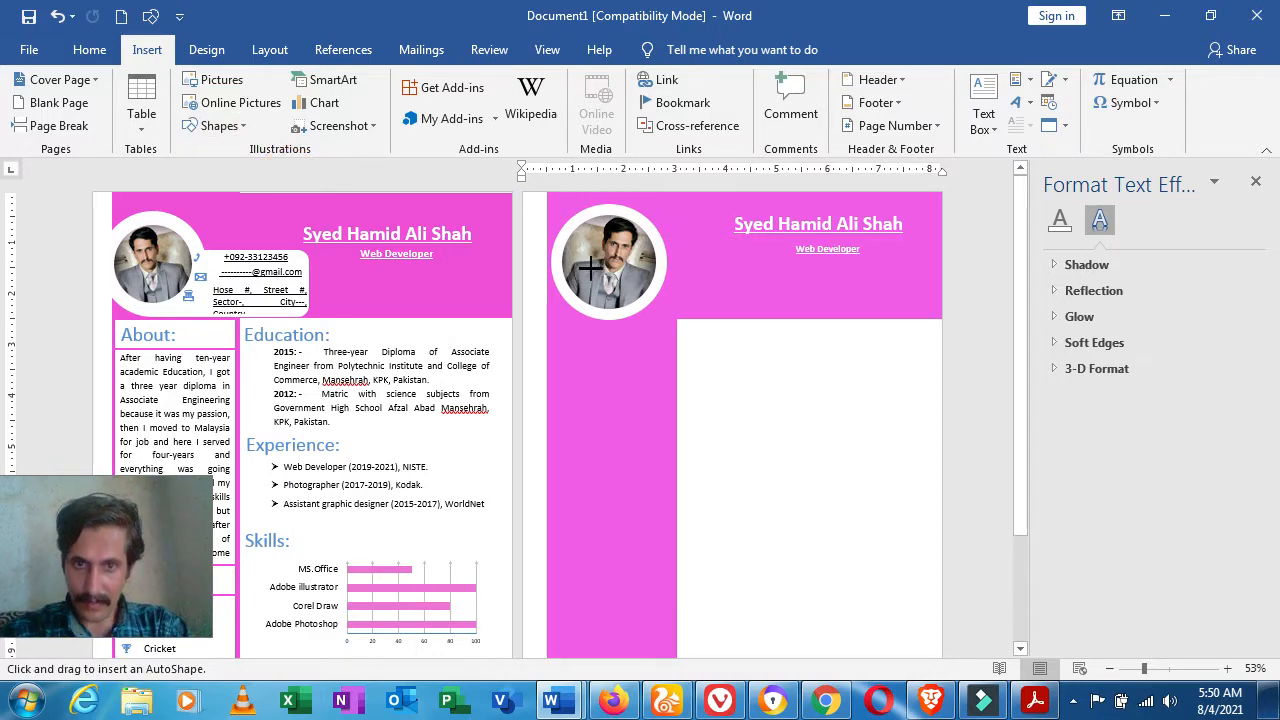
left_click_drag(590, 254, 783, 316)
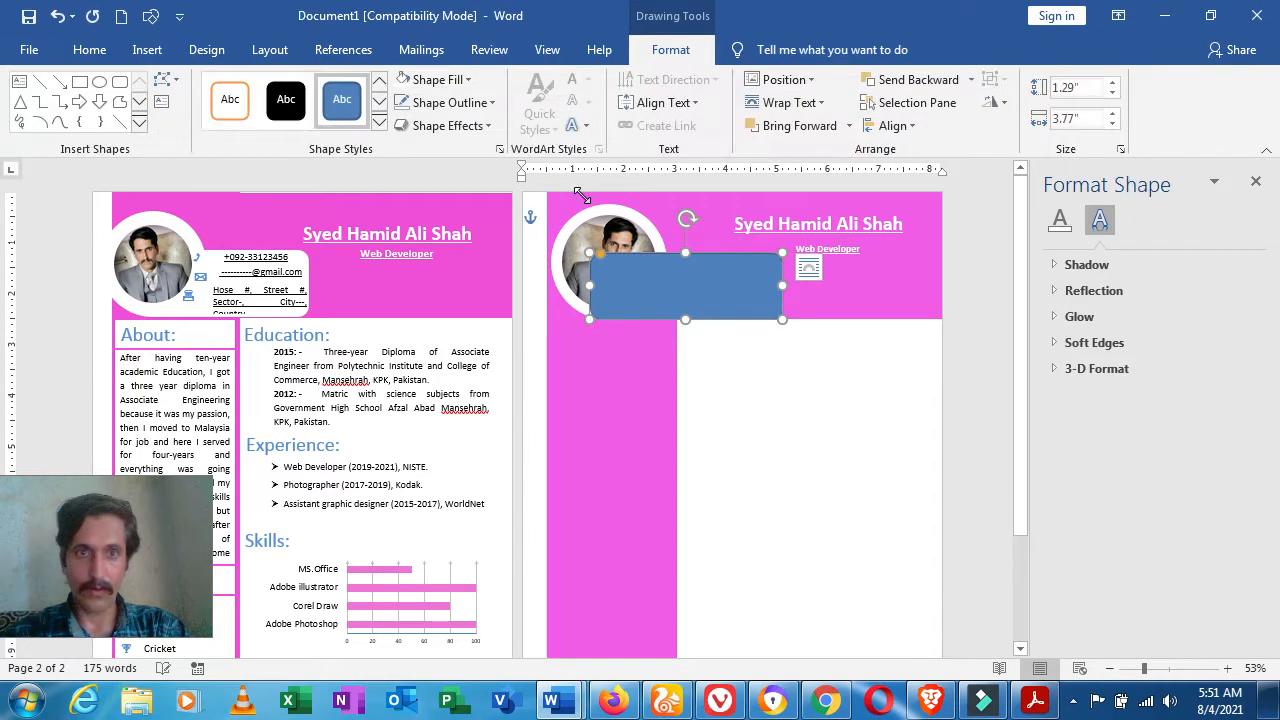
- Fill the rounded rectangle with white
left_click(430, 80)
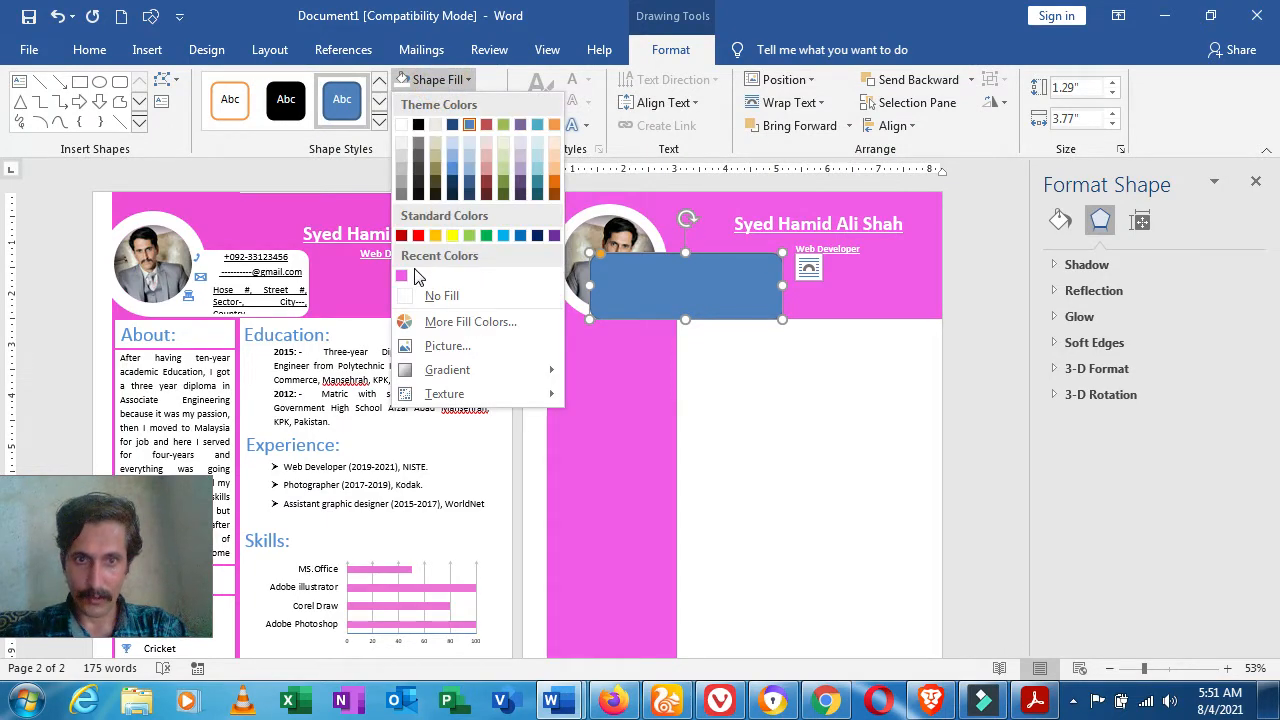
left_click(431, 297)
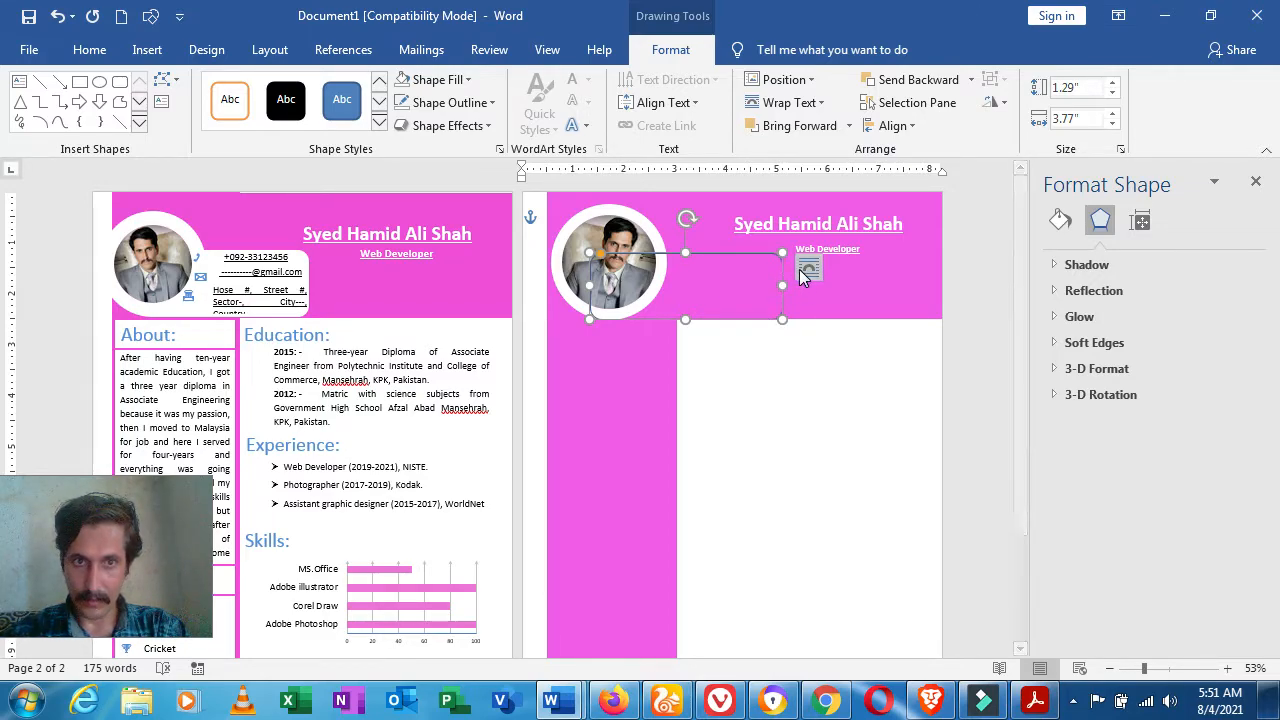
left_click(434, 78)
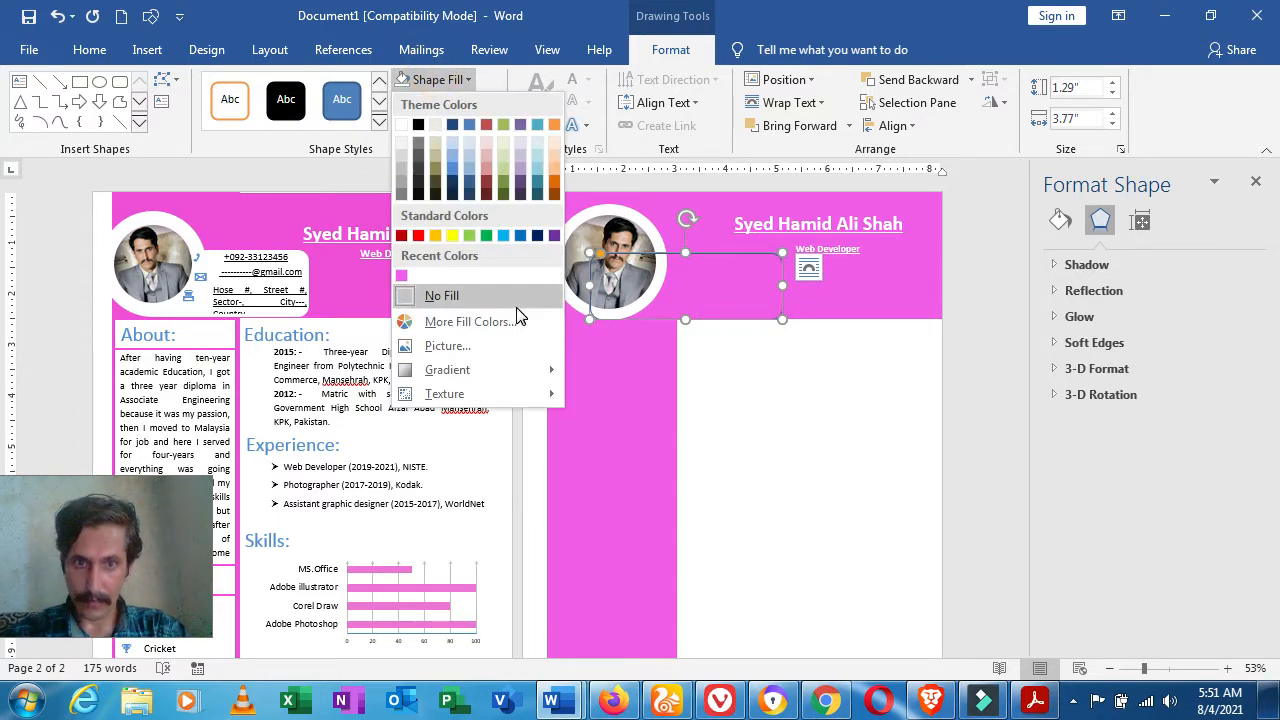
left_click(401, 124)
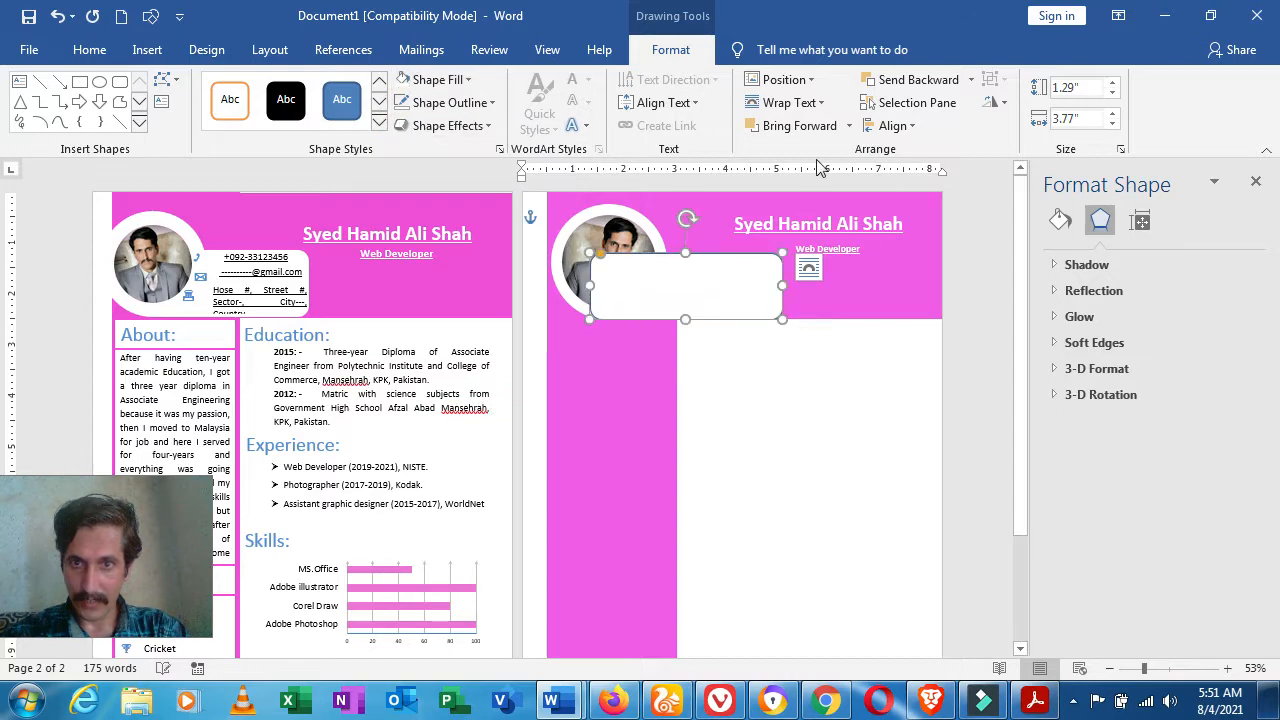
left_click(809, 270)
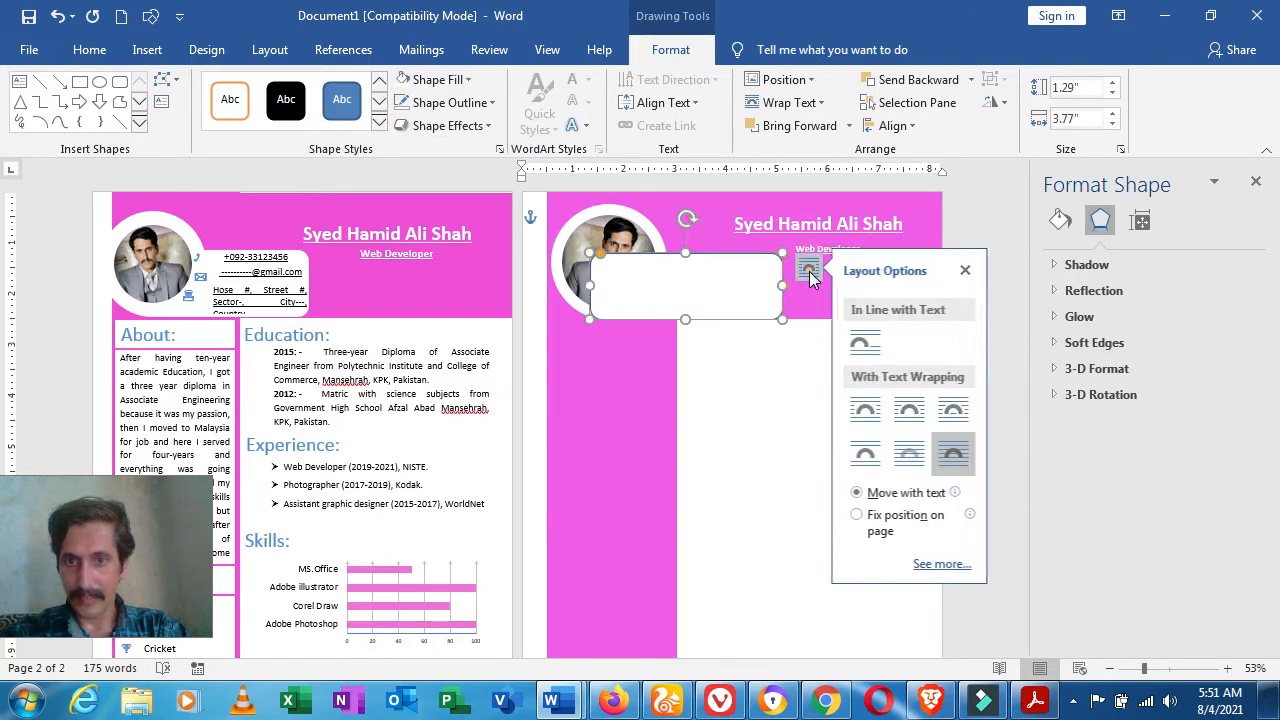
left_click(913, 457)
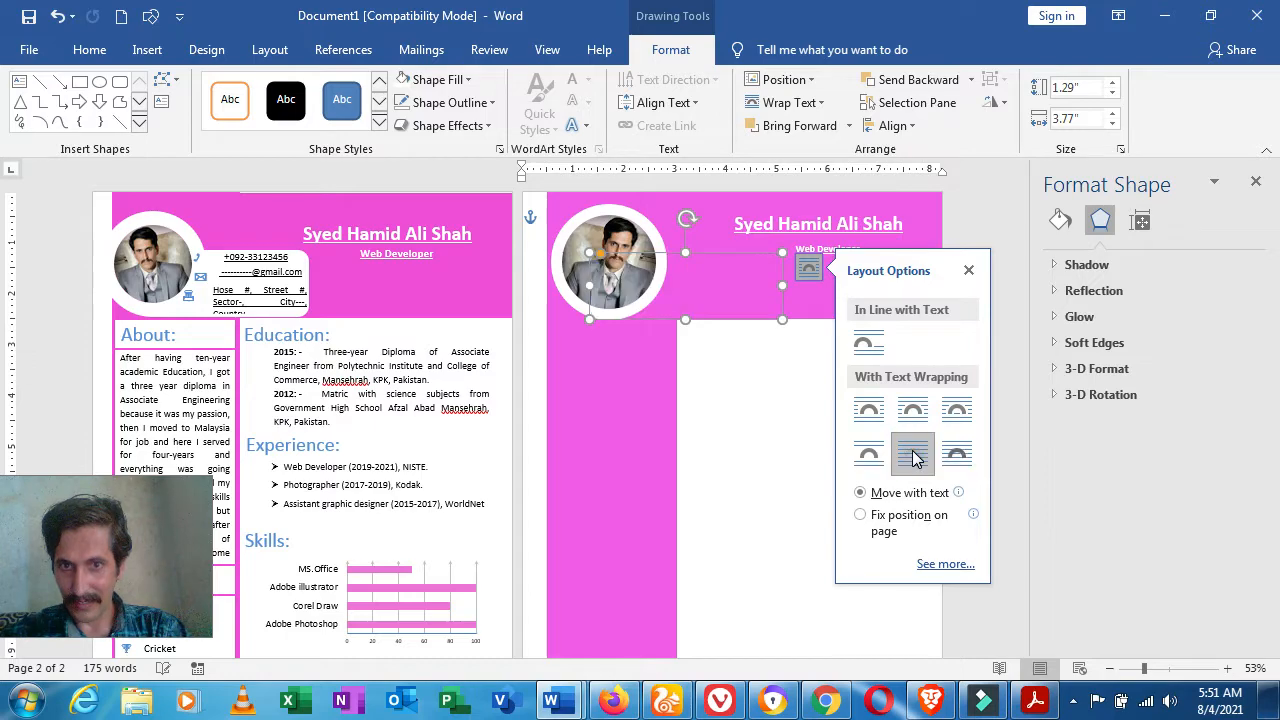
left_click(960, 470)
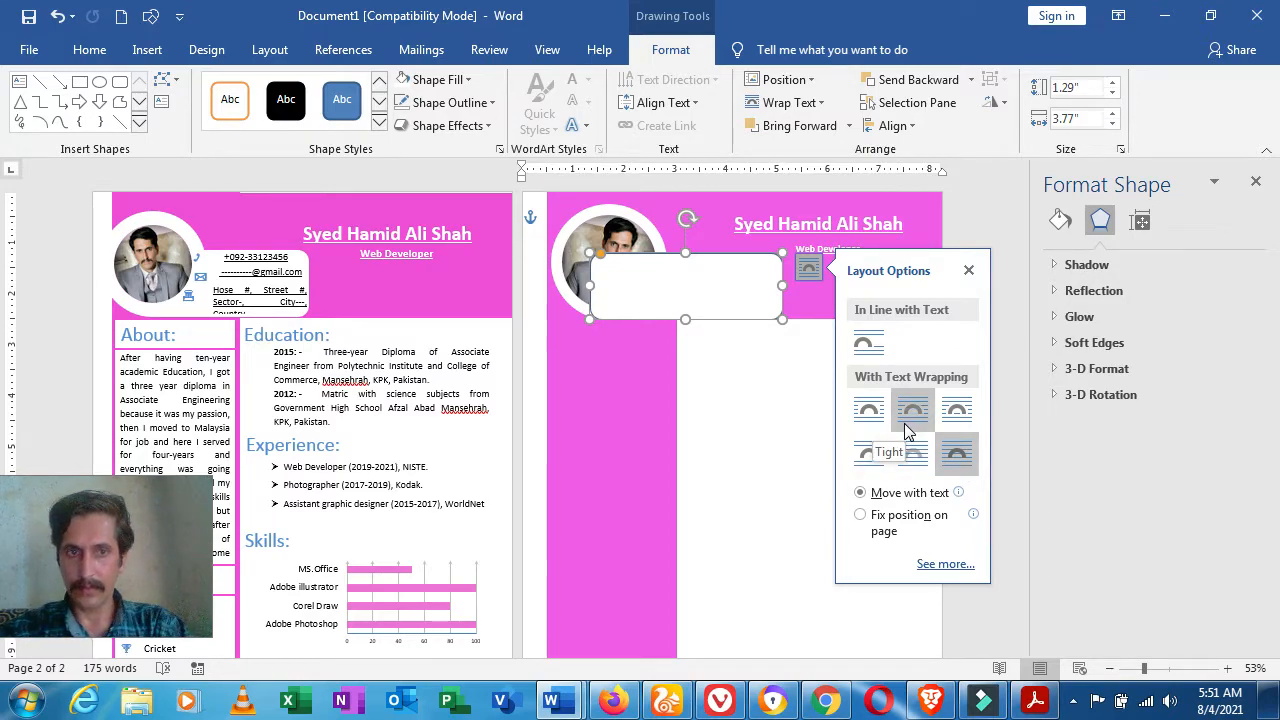
- Bring the circular profile photo to the front, above the white rounded rectangle
left_click(621, 240)
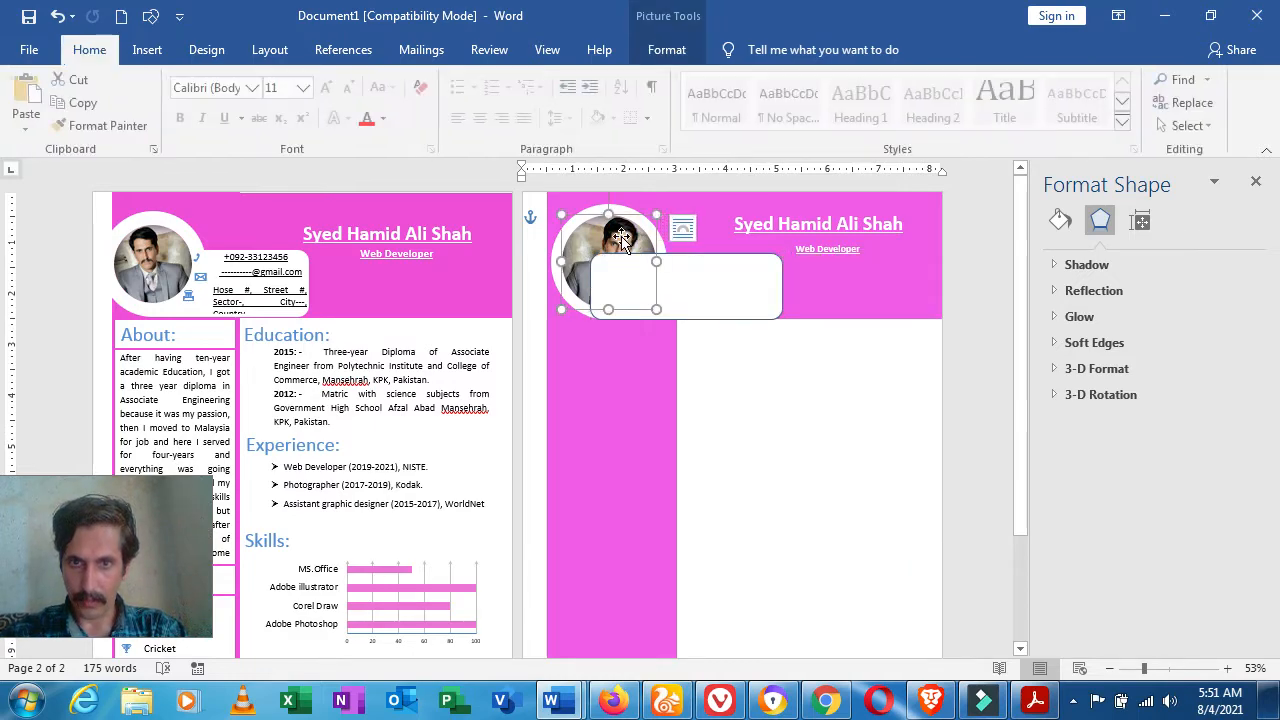
left_click(688, 230)
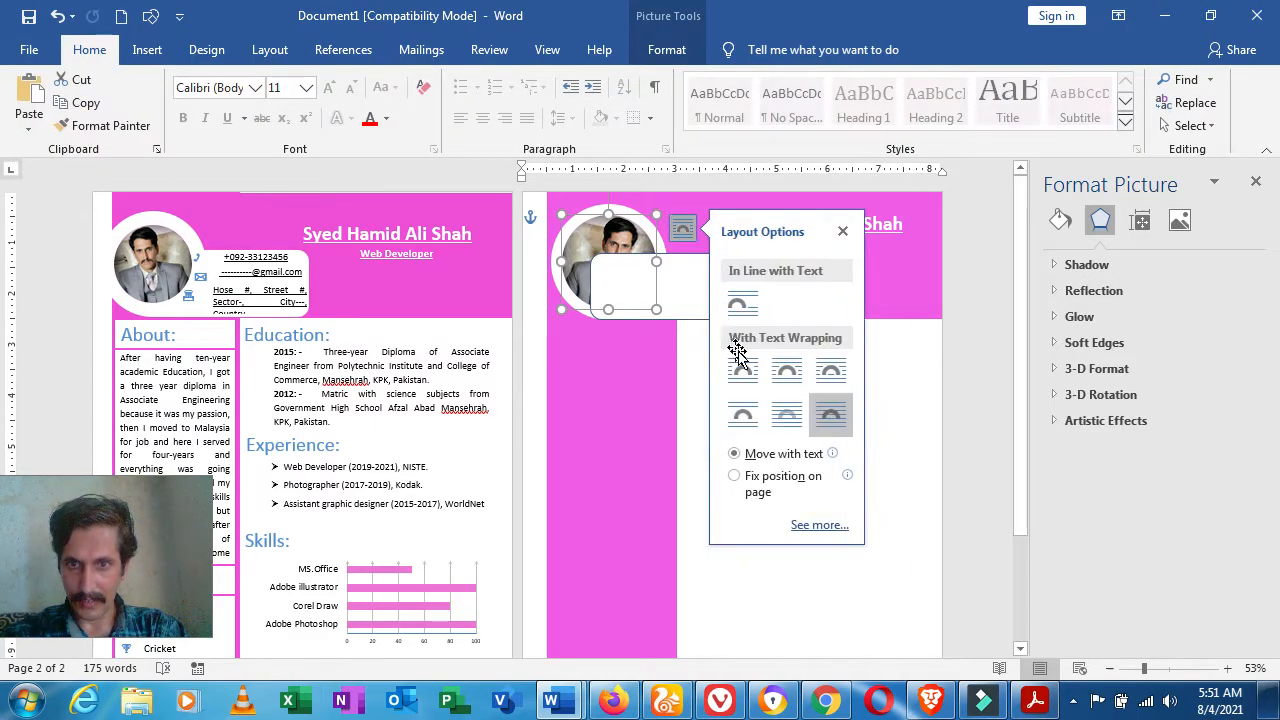
right_click(645, 244)
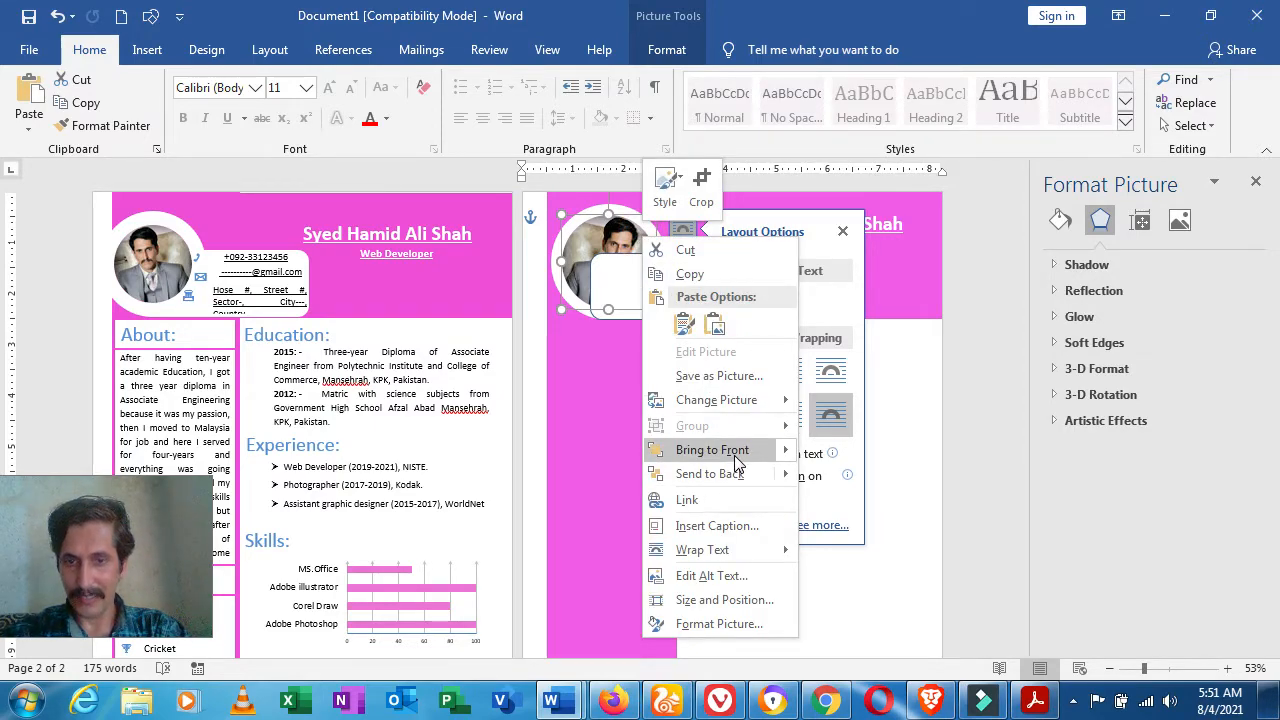
left_click(755, 452)
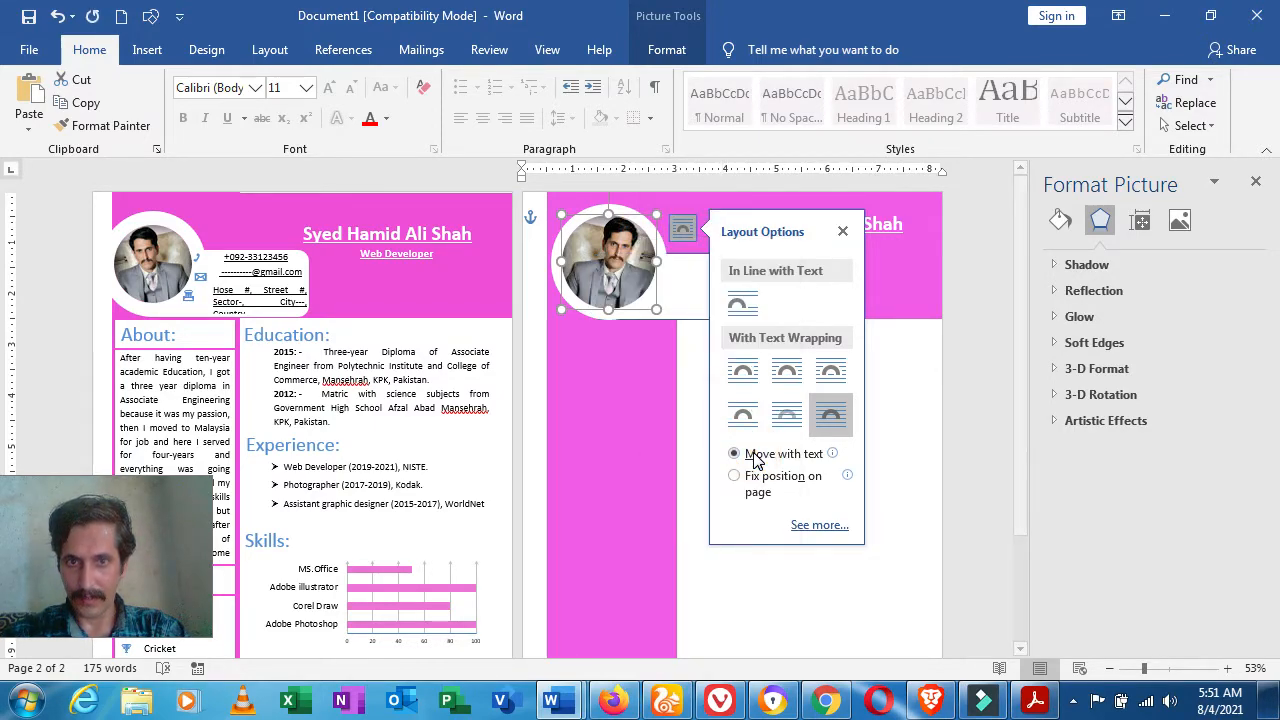
left_click(704, 360)
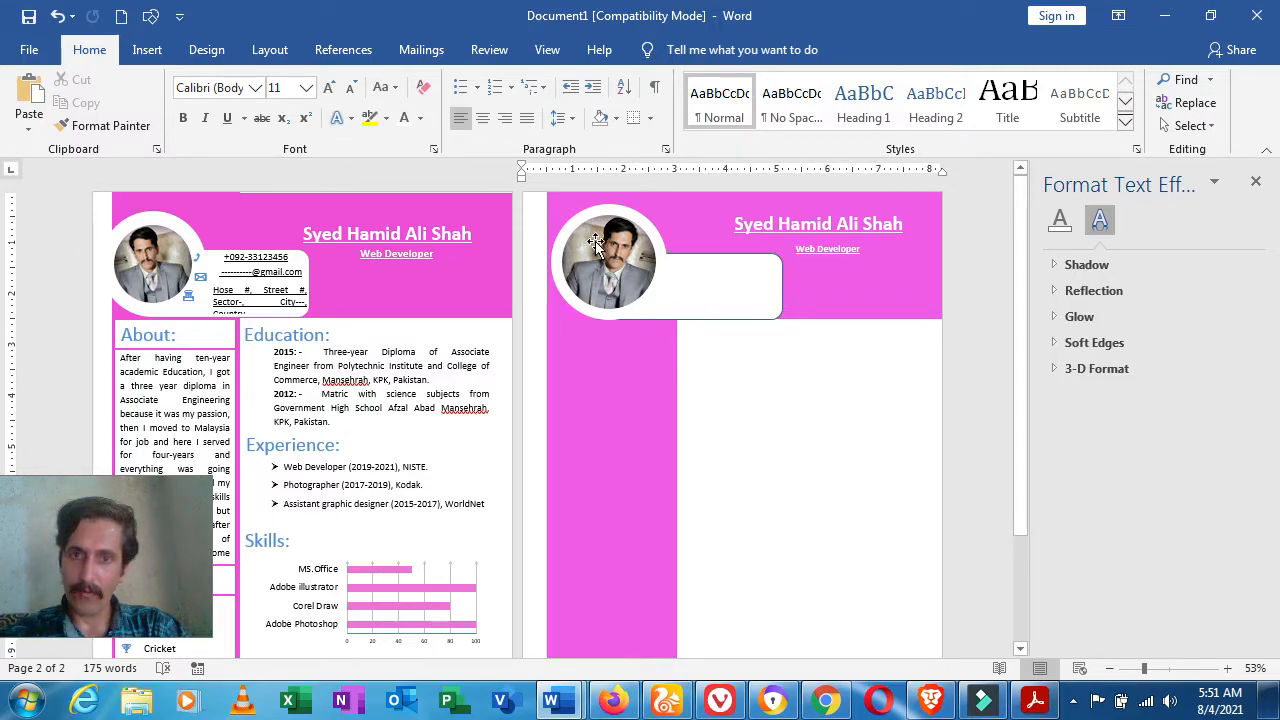
- Remove the outline from the white rounded rectangle beside the photo by setting it to No line
left_click(755, 296)
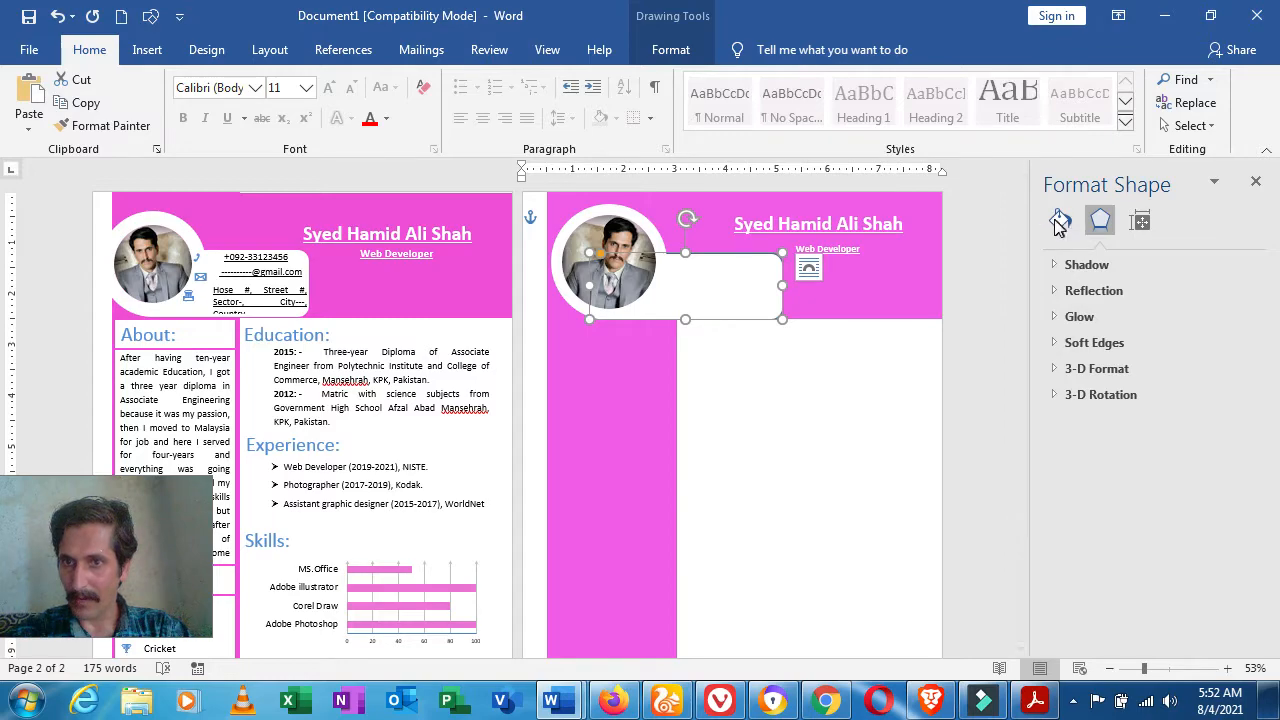
left_click(1060, 220)
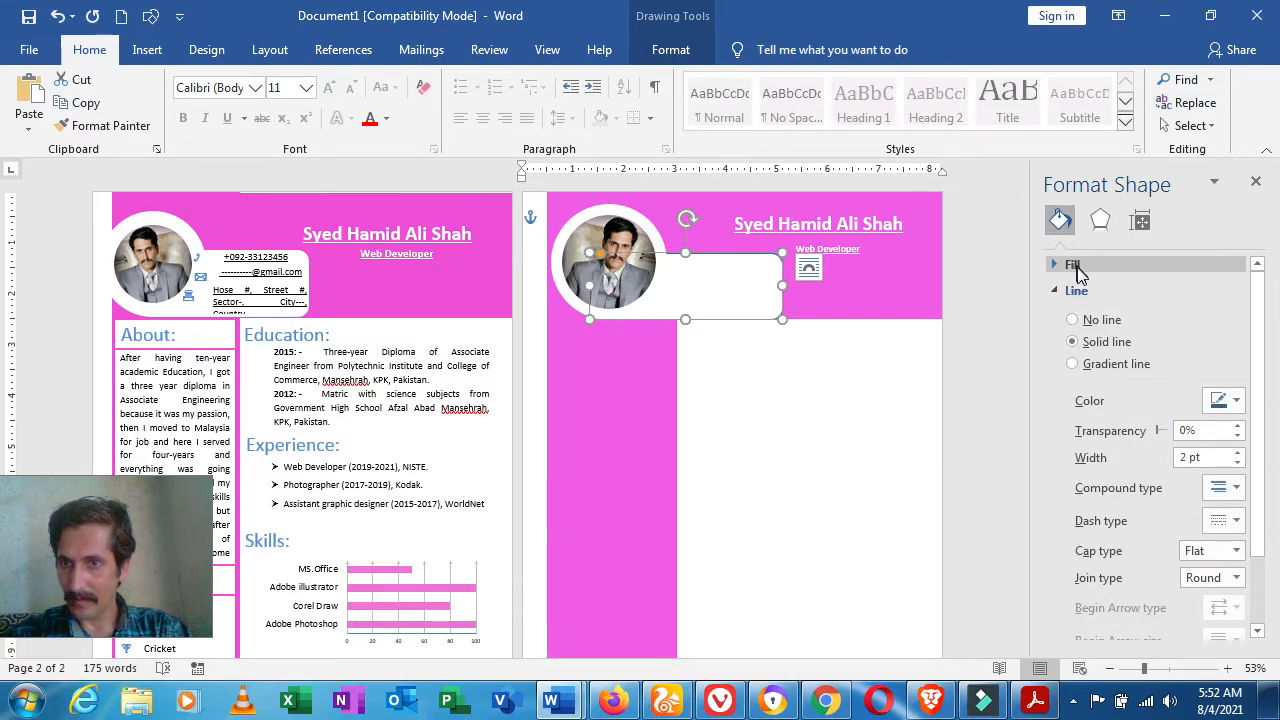
left_click(1100, 320)
left_click(768, 330)
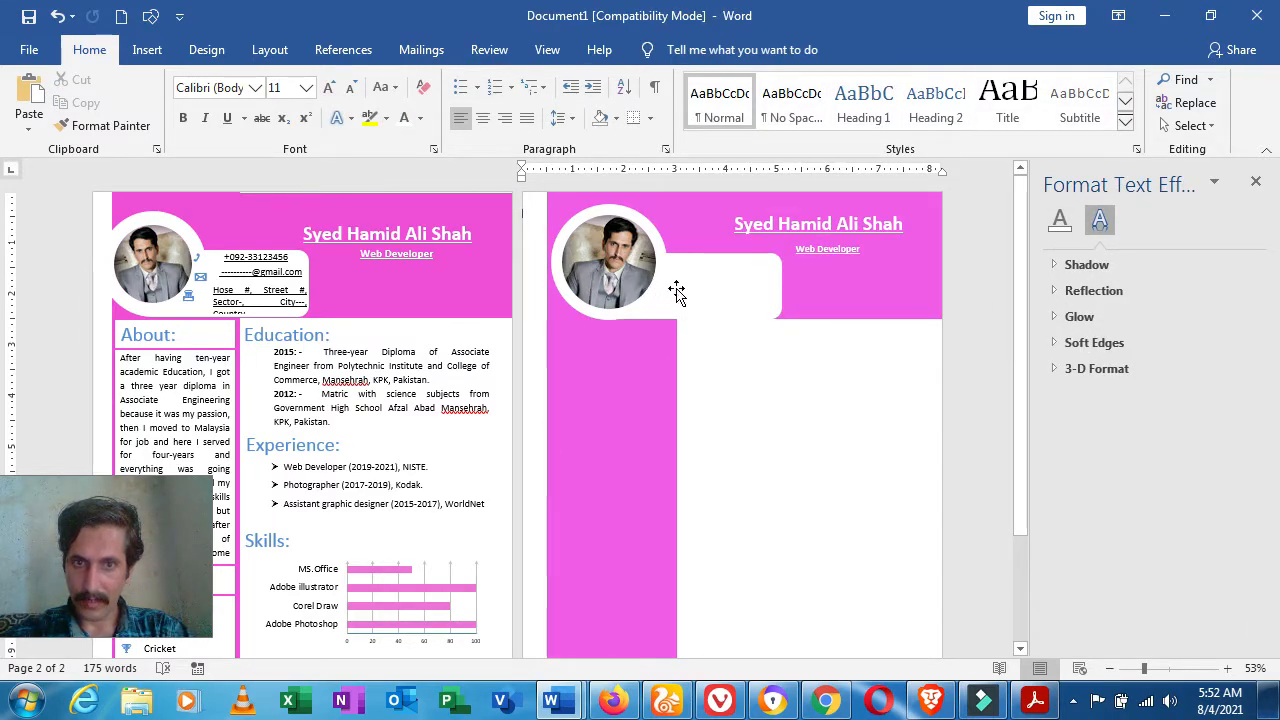
- Widen the white outline around the second page's circular profile photo to 30.25 pt
left_click(677, 286)
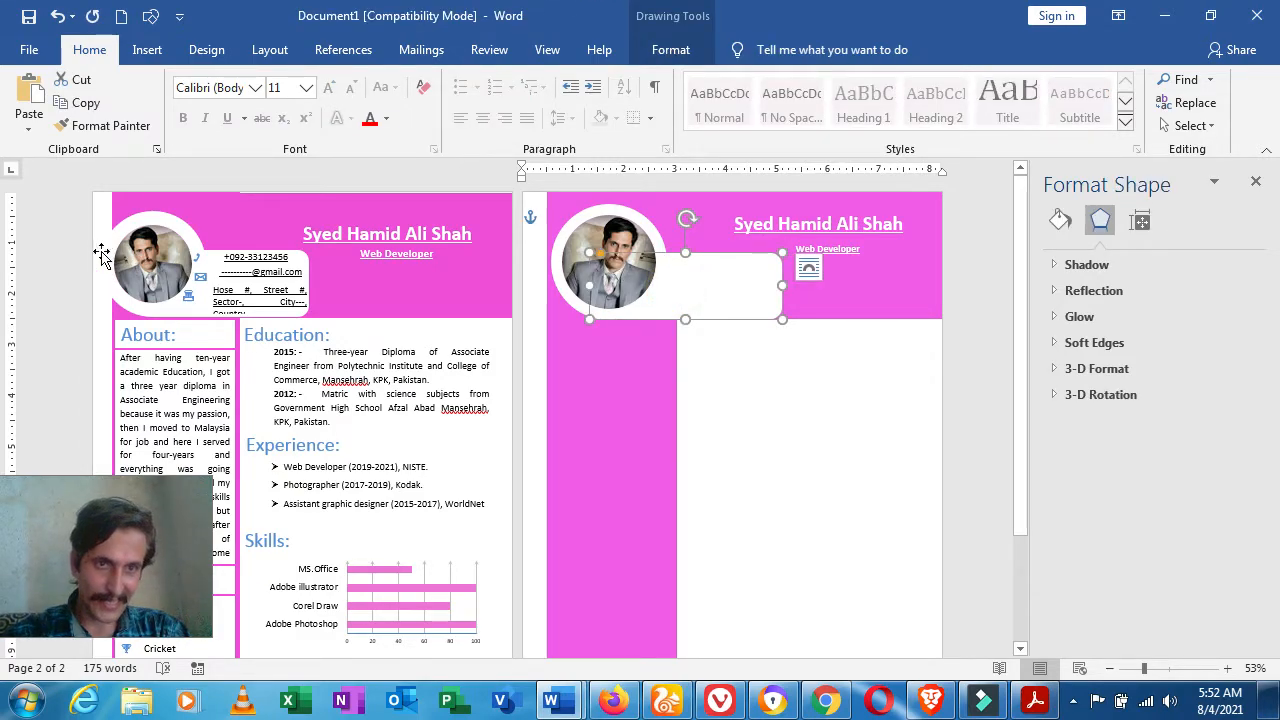
left_click(622, 228)
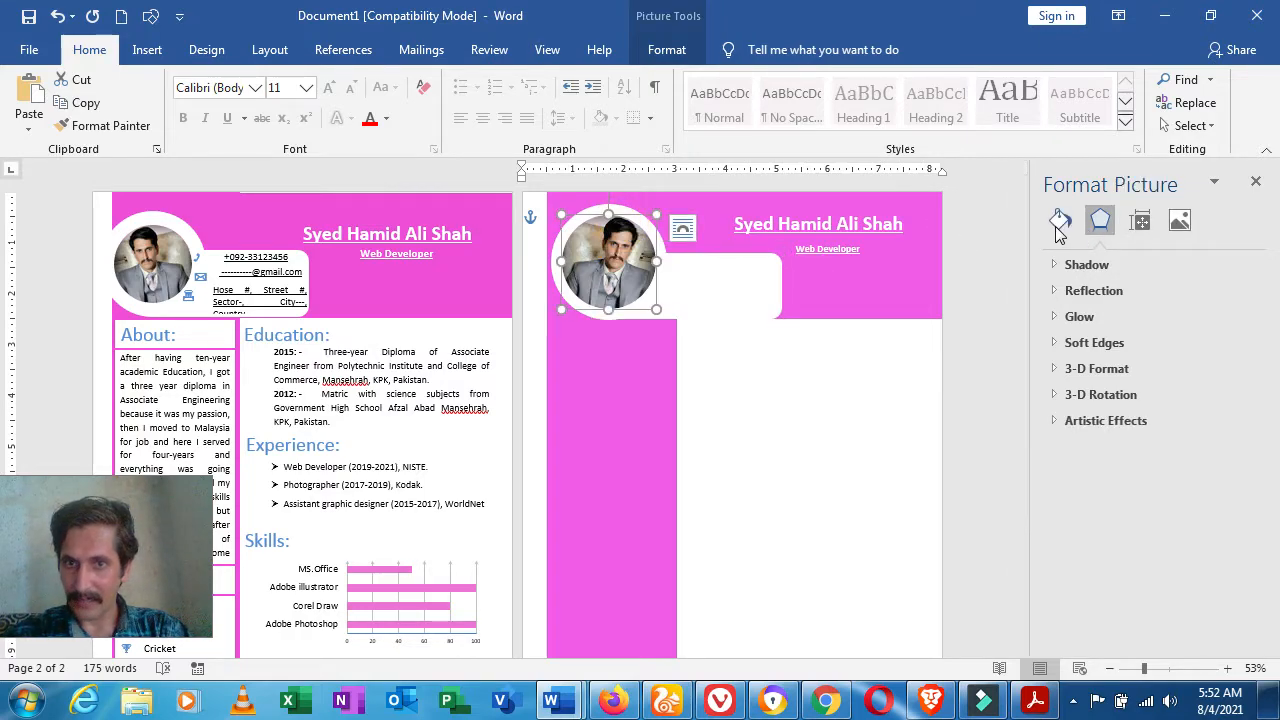
left_click(1062, 220)
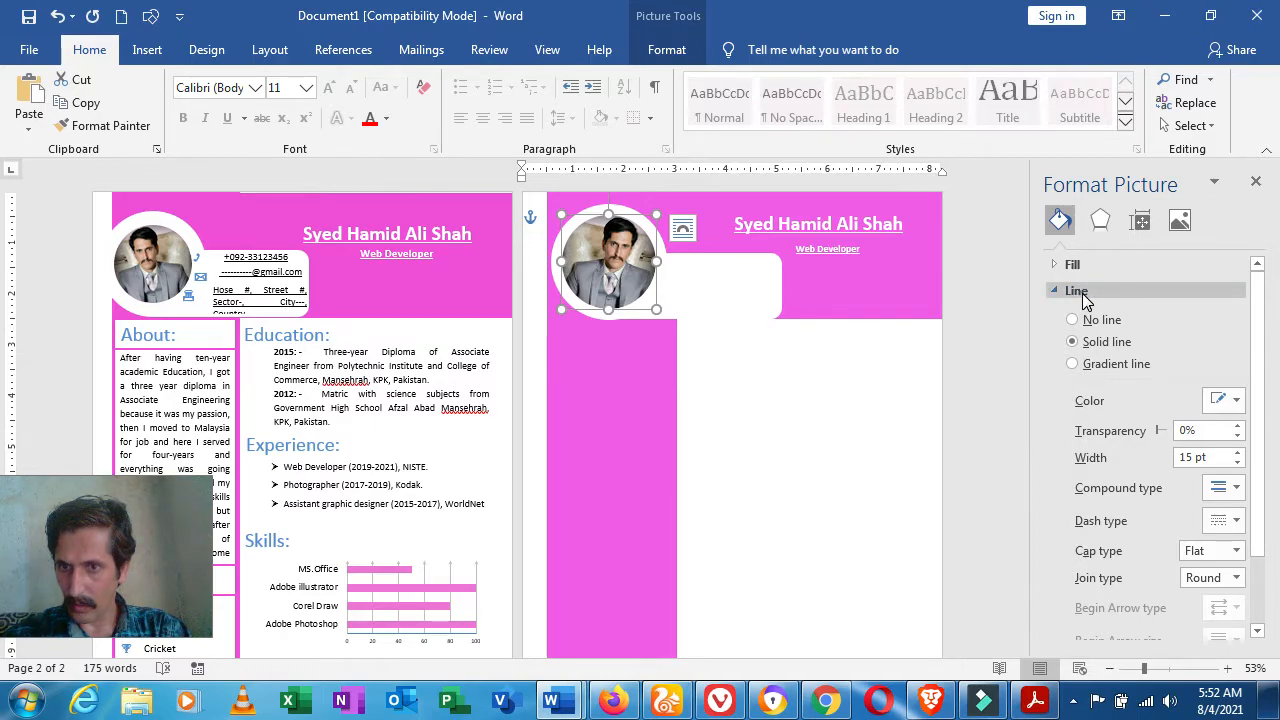
double_click(1190, 458)
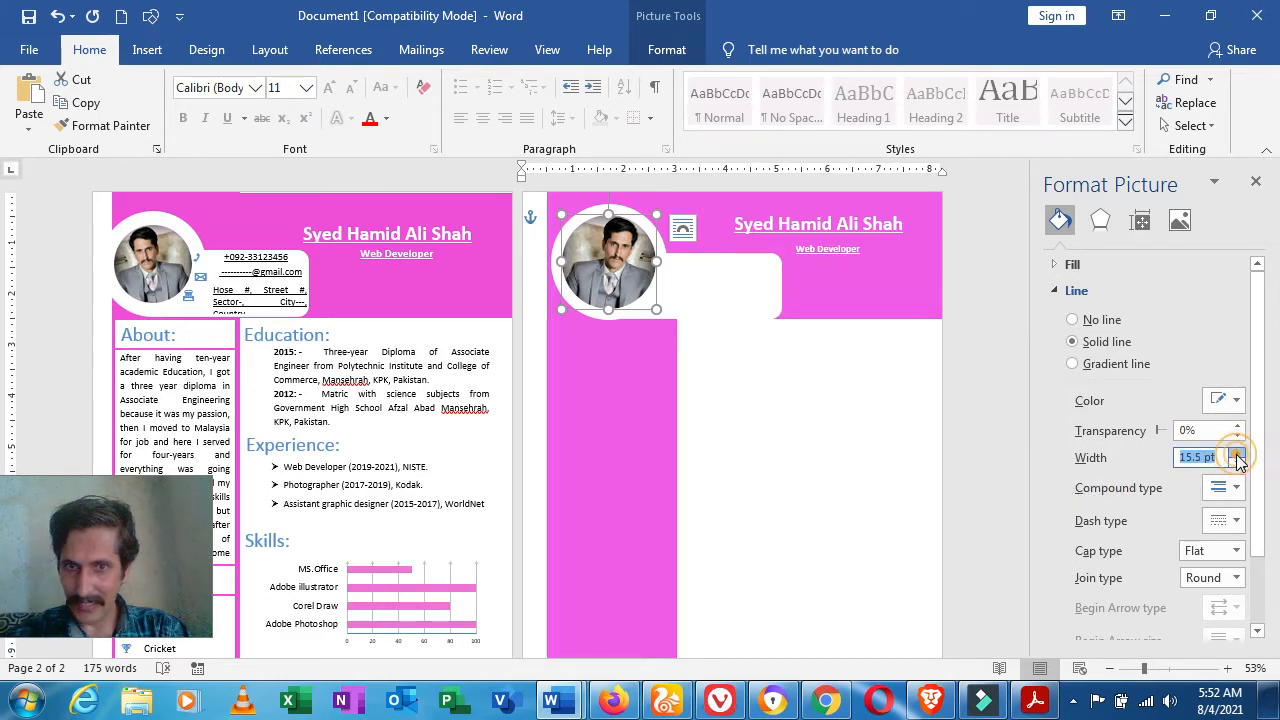
left_click(1237, 454)
left_click(1237, 454)
left_click(1237, 454)
left_click(1237, 454)
left_click(1237, 454)
left_click(1237, 454)
left_click(1237, 454)
left_click(1237, 454)
left_click(1237, 454)
left_click(1237, 454)
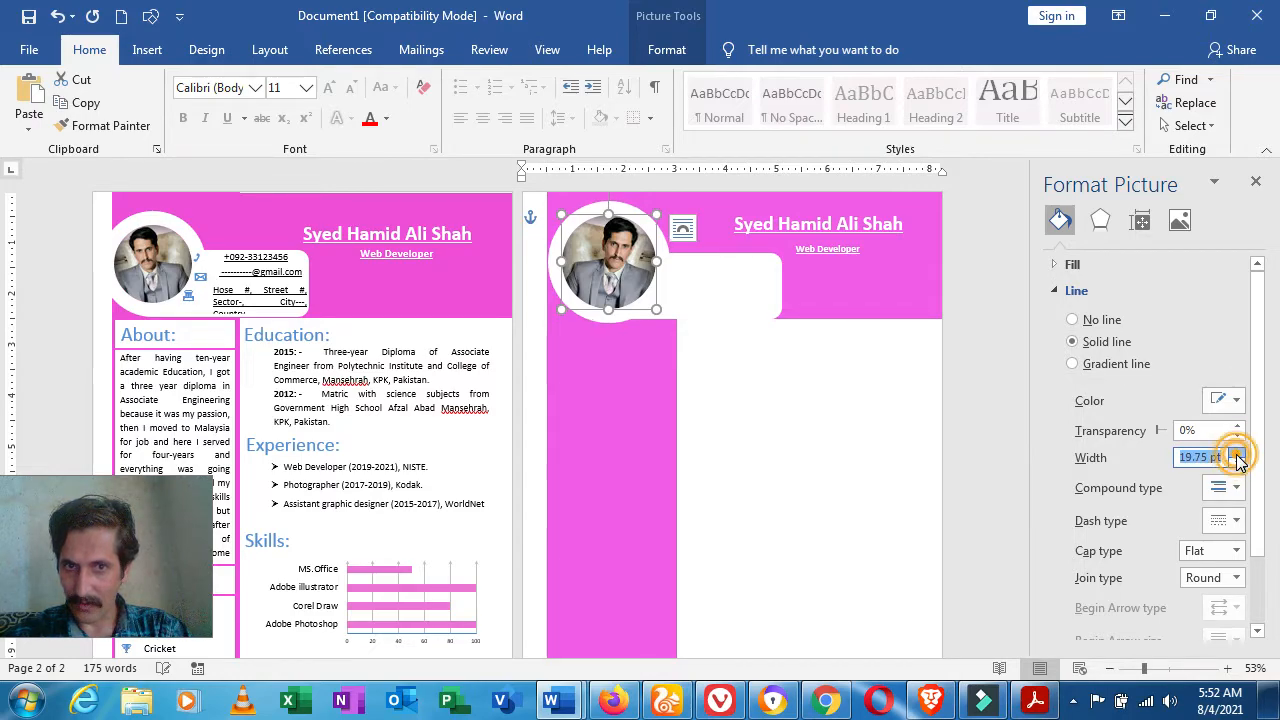
left_click(1237, 454)
left_click(1237, 454)
left_click(1237, 454)
left_click(1237, 454)
left_click(1237, 454)
left_click(1237, 454)
left_click(1237, 454)
left_click(1237, 454)
left_click(1237, 454)
left_click(1237, 454)
left_click(1237, 454)
left_click(1237, 454)
left_click(1237, 454)
left_click(1237, 454)
left_click(1237, 454)
left_click(1237, 454)
left_click(1237, 454)
left_click(1237, 454)
left_click(1237, 454)
left_click(1237, 454)
left_click(1237, 454)
left_click(1237, 454)
left_click(1237, 454)
left_click(1237, 454)
left_click(1237, 454)
left_click(1237, 454)
left_click(1237, 454)
left_click(1237, 454)
left_click(1237, 454)
left_click(1237, 454)
left_click(1237, 453)
left_click(1237, 453)
left_click(1237, 453)
left_click(1237, 453)
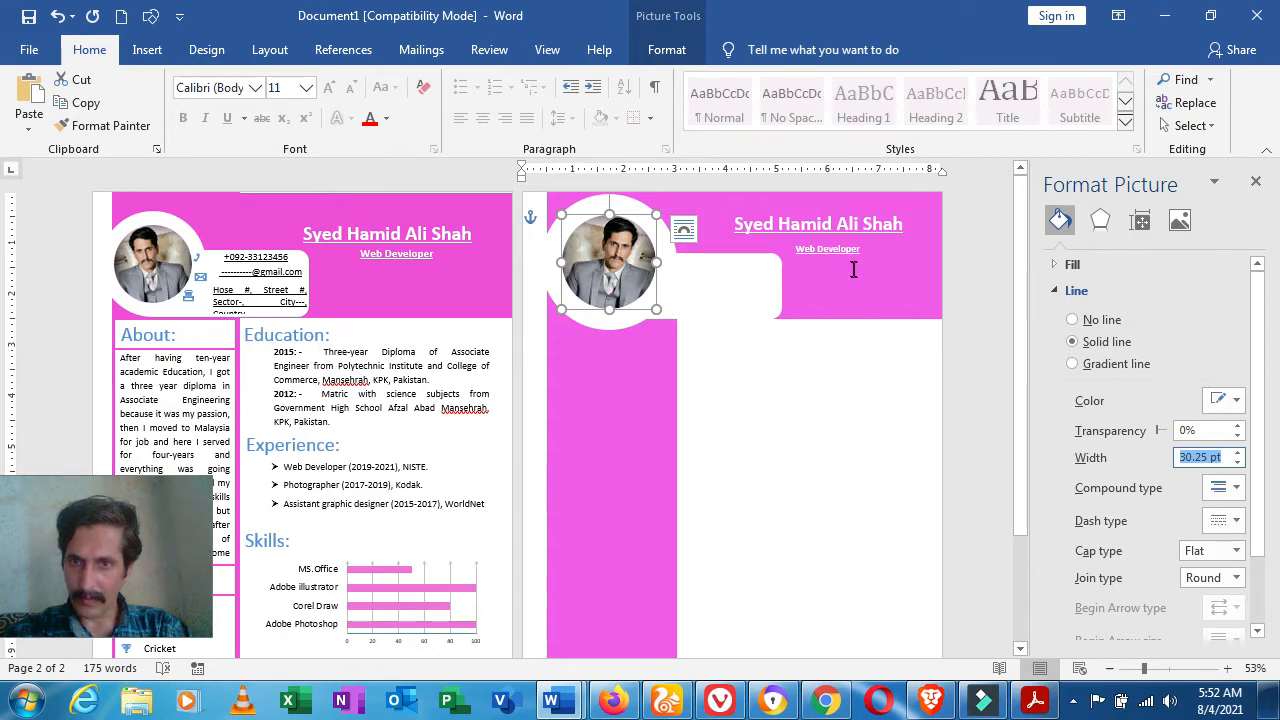
- Nudge the second page's pink header banner slightly down
left_click(918, 300)
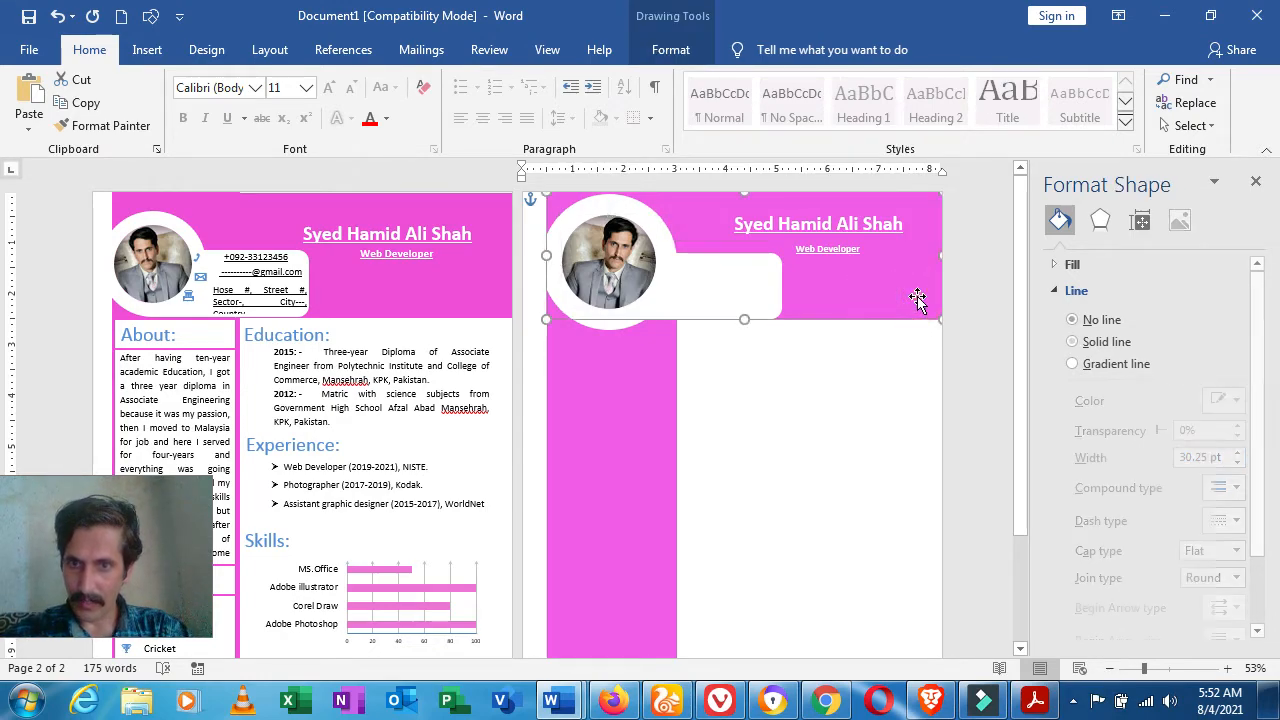
key("Down")
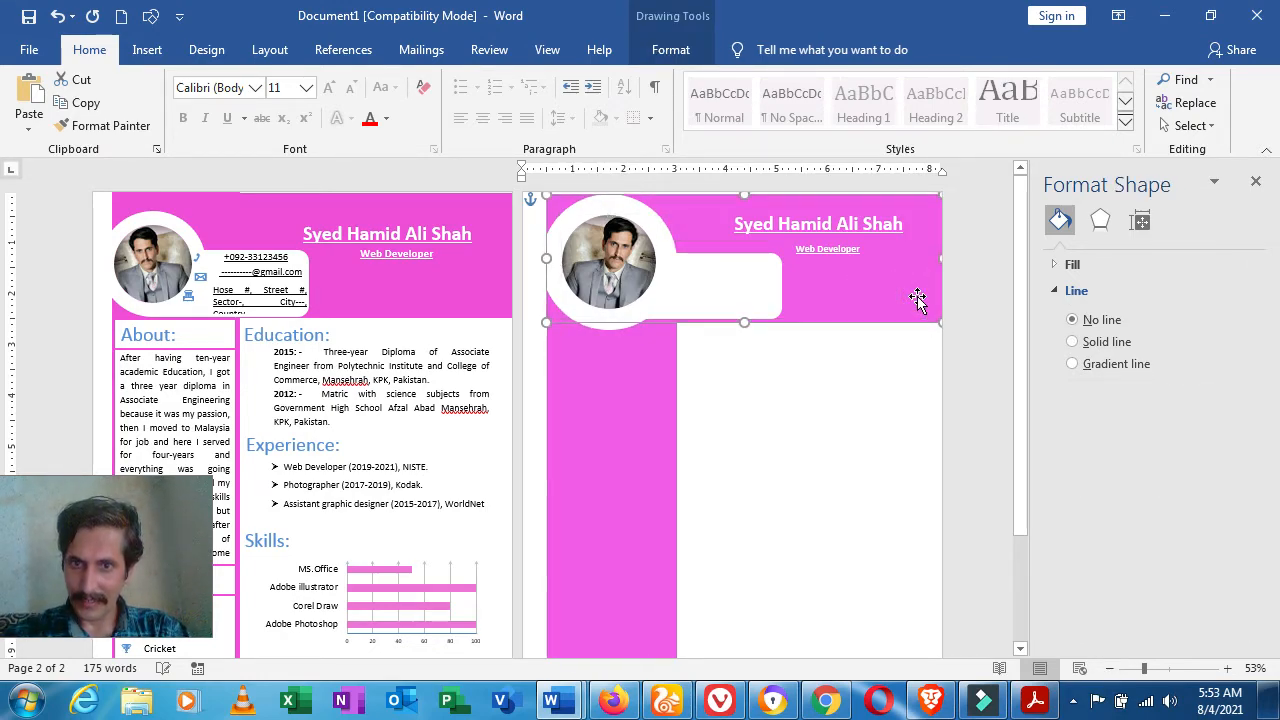
key("Up")
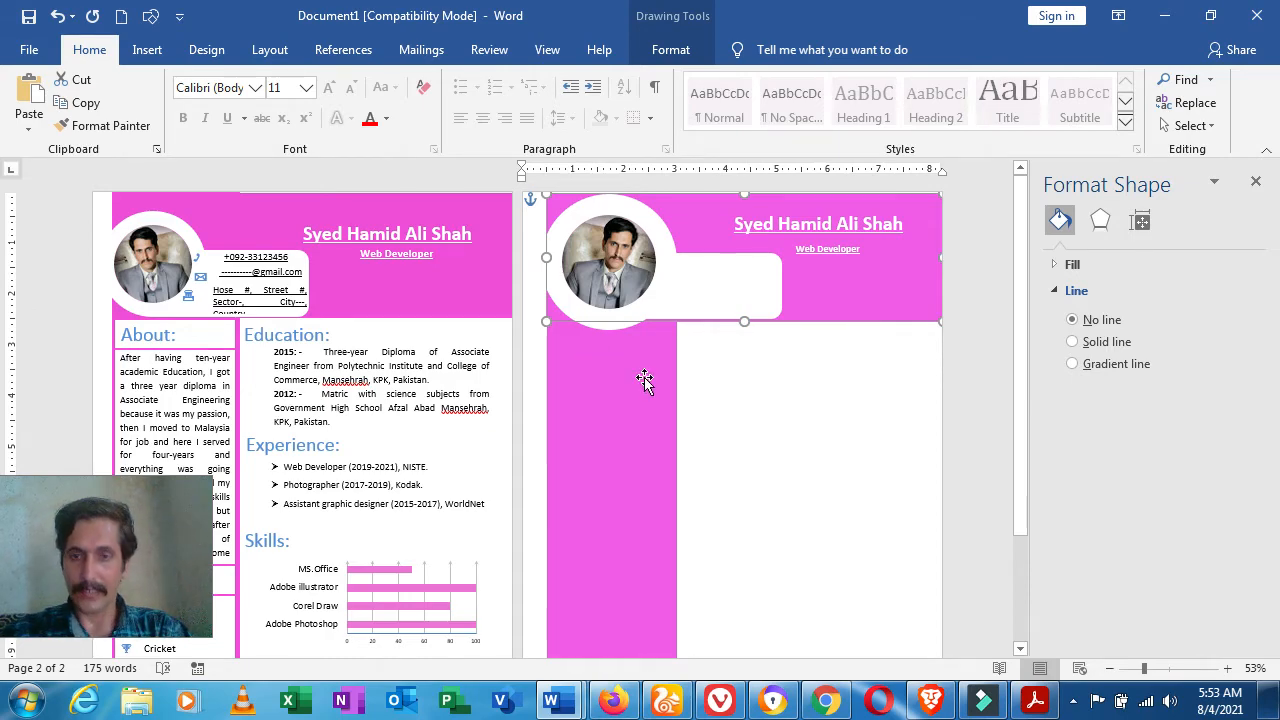
left_click(752, 391)
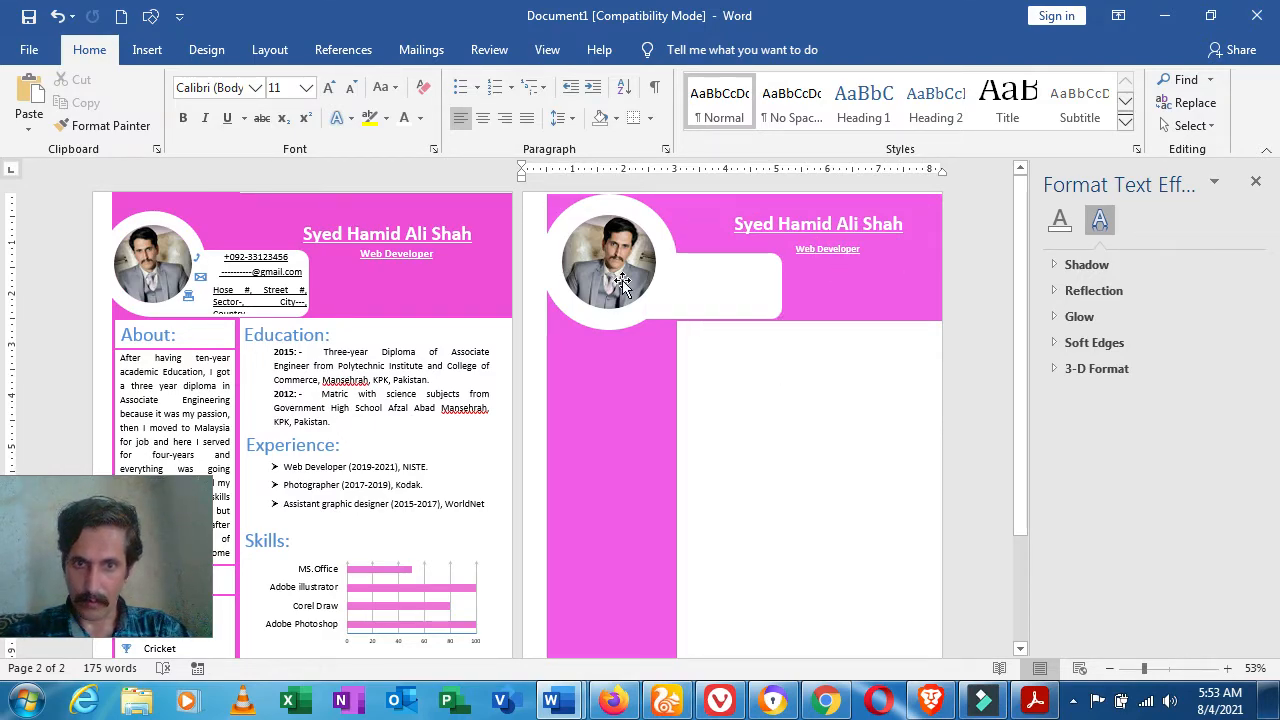
- Shift the second page's pink sidebar upward so its upper end sits further behind the photo and banner
left_click(630, 388)
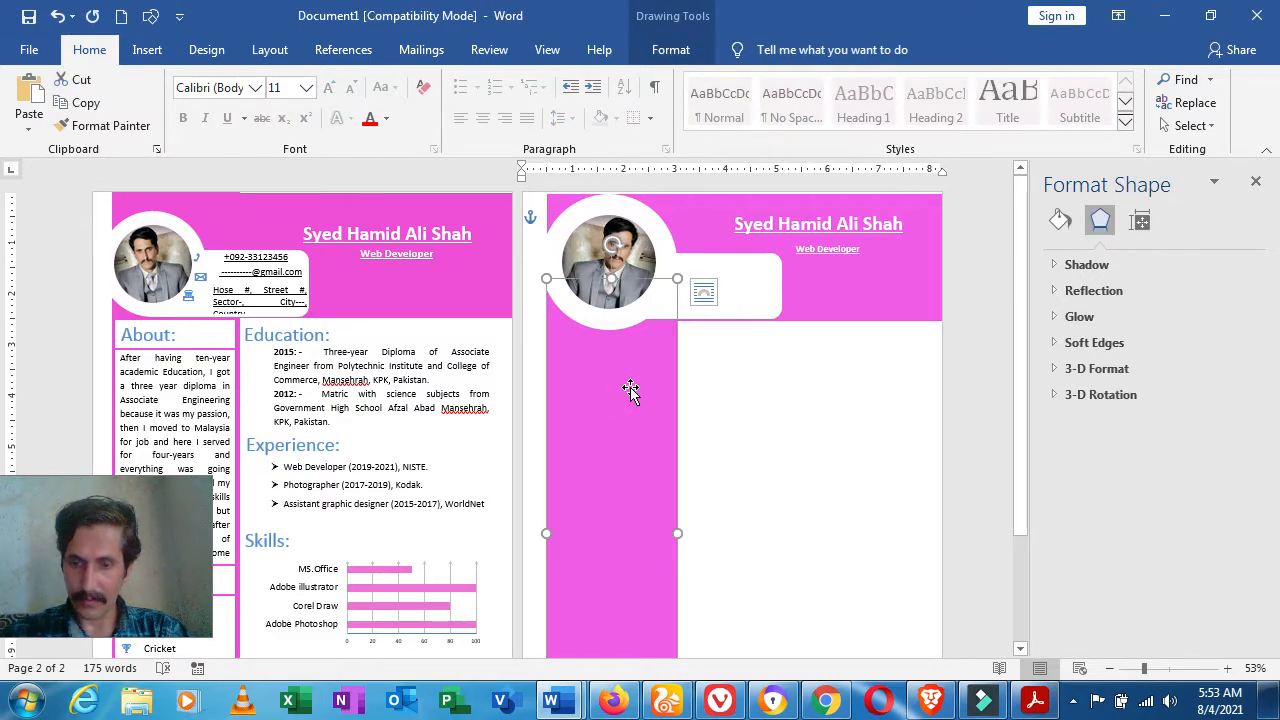
key("Down")
key("Down")
key("Down")
key("Down")
key("Down")
key("Down")
key("Down")
key("Down")
key("Down")
key("Down")
key("Down")
key("Down")
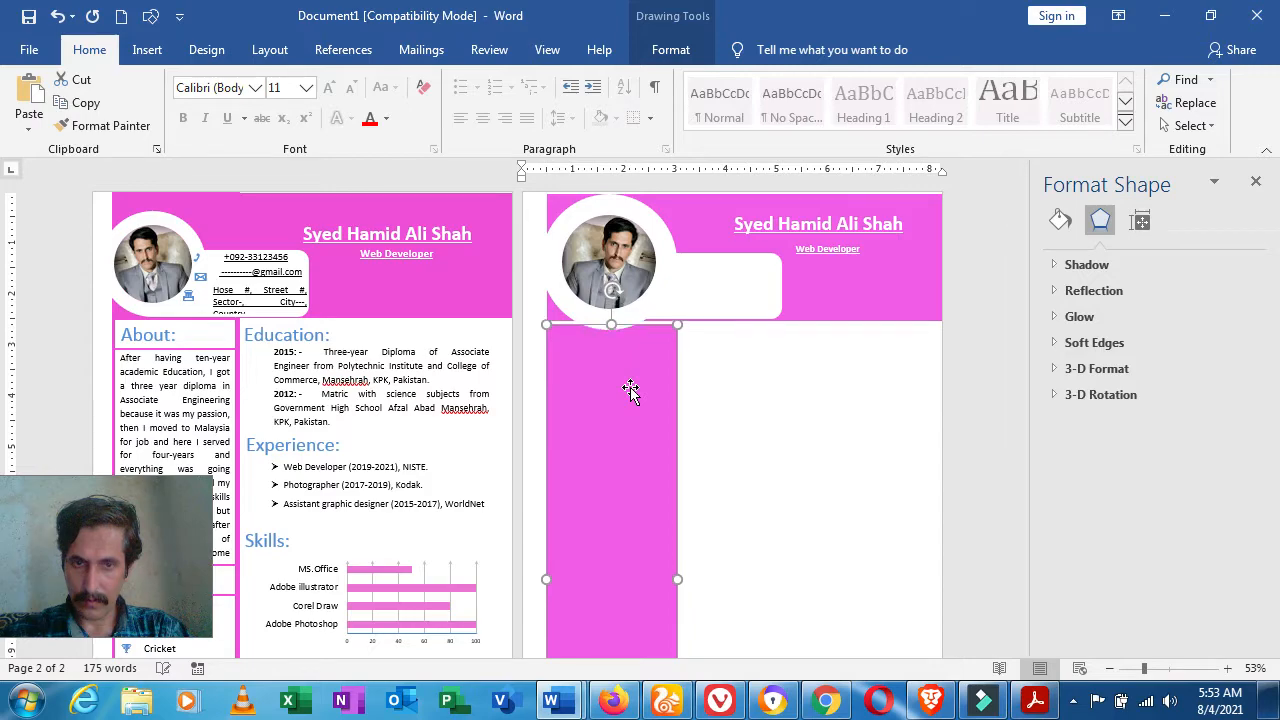
key("Up")
key("Up")
key("Up")
key("Up")
key("Up")
key("Up")
key("Up")
key("Up")
key("Up")
key("Up")
key("Up")
key("Up")
key("Up")
key("Up")
key("Up")
key("Up")
key("Up")
key("Up")
key("Up")
key("Up")
key("Up")
key("Down")
key("Down")
key("Down")
key("Down")
key("Down")
key("Down")
key("Down")
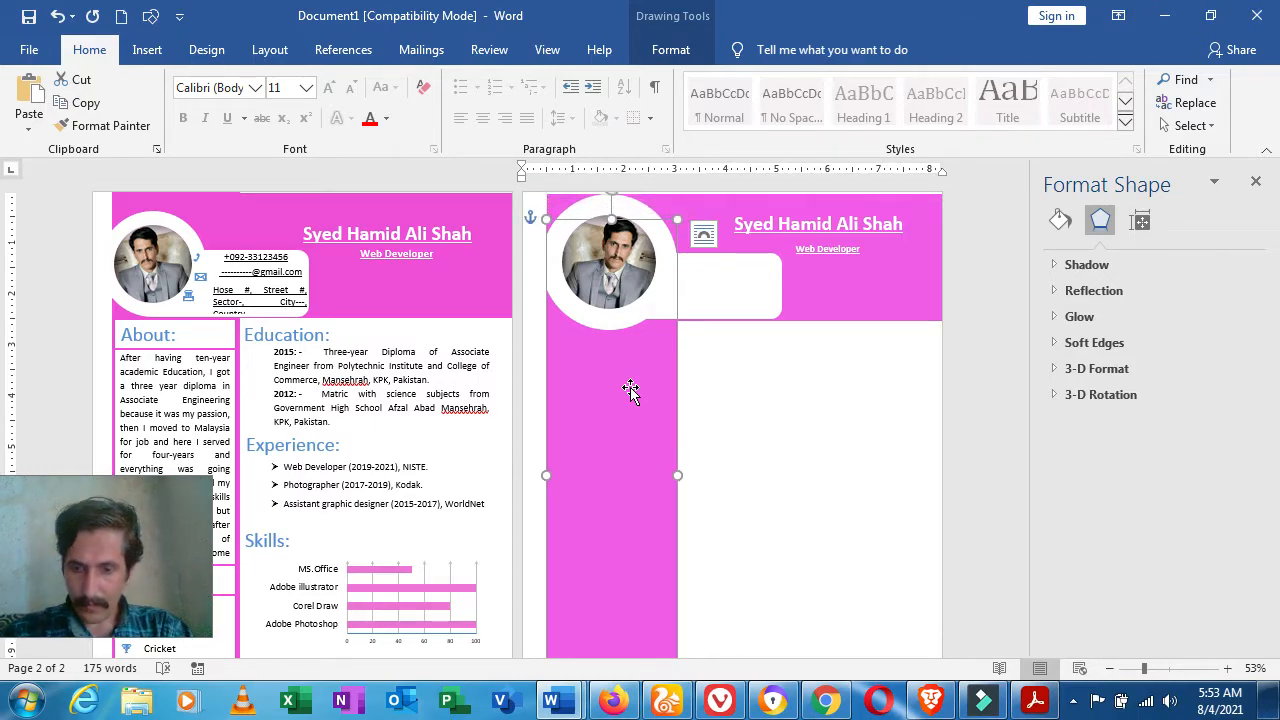
key("Down")
key("Down")
key("Down")
key("Down")
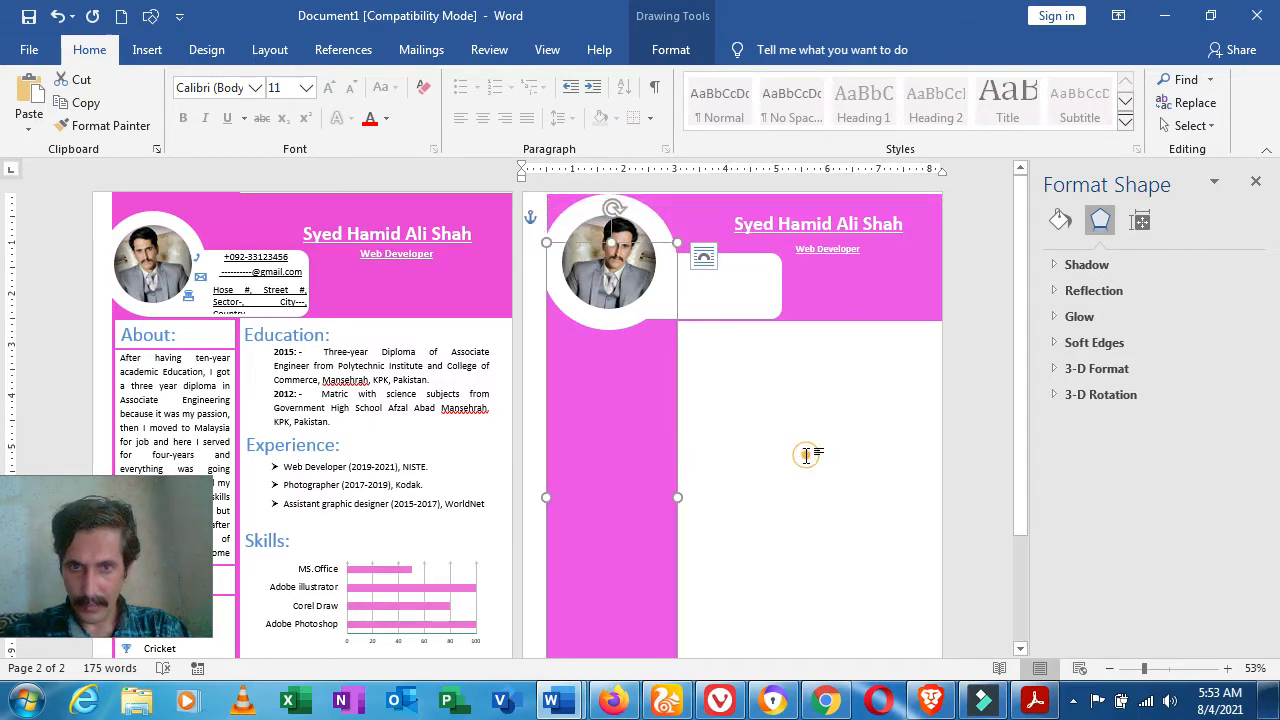
left_click(806, 455)
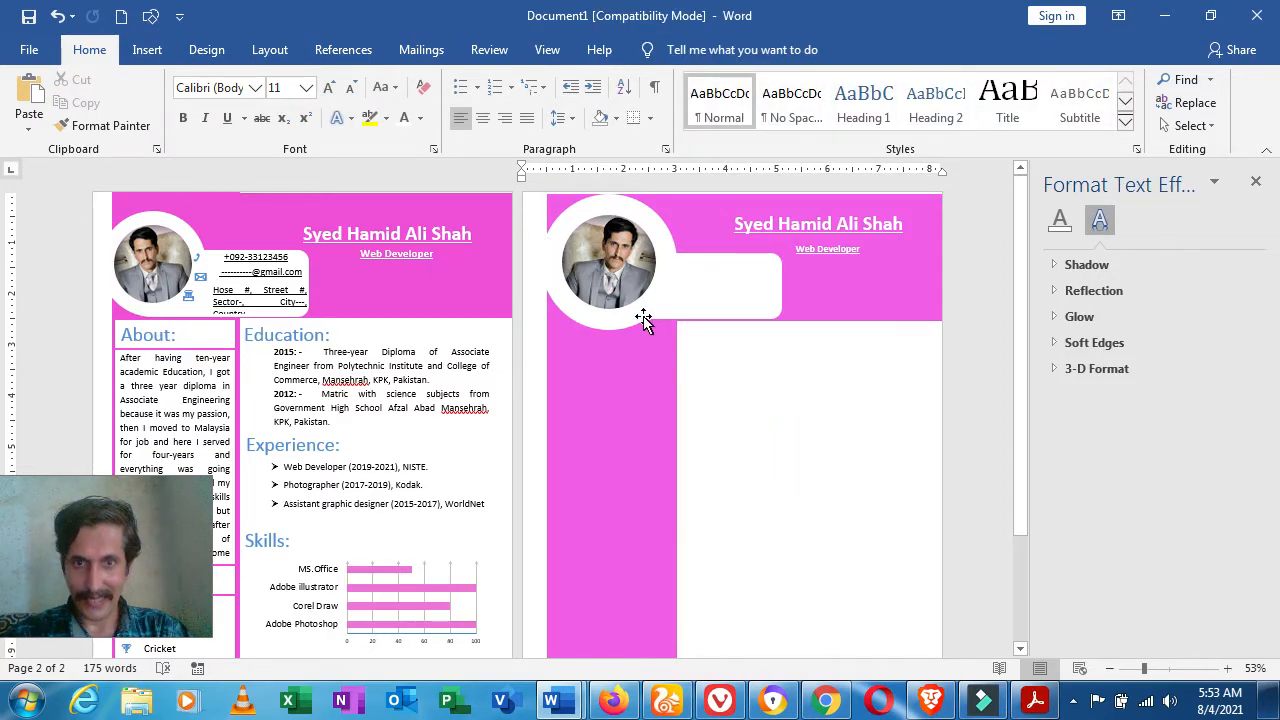
- Stretch the white rounded rectangle's left edge further behind the photo, to about the photo's left edge
left_click(714, 292)
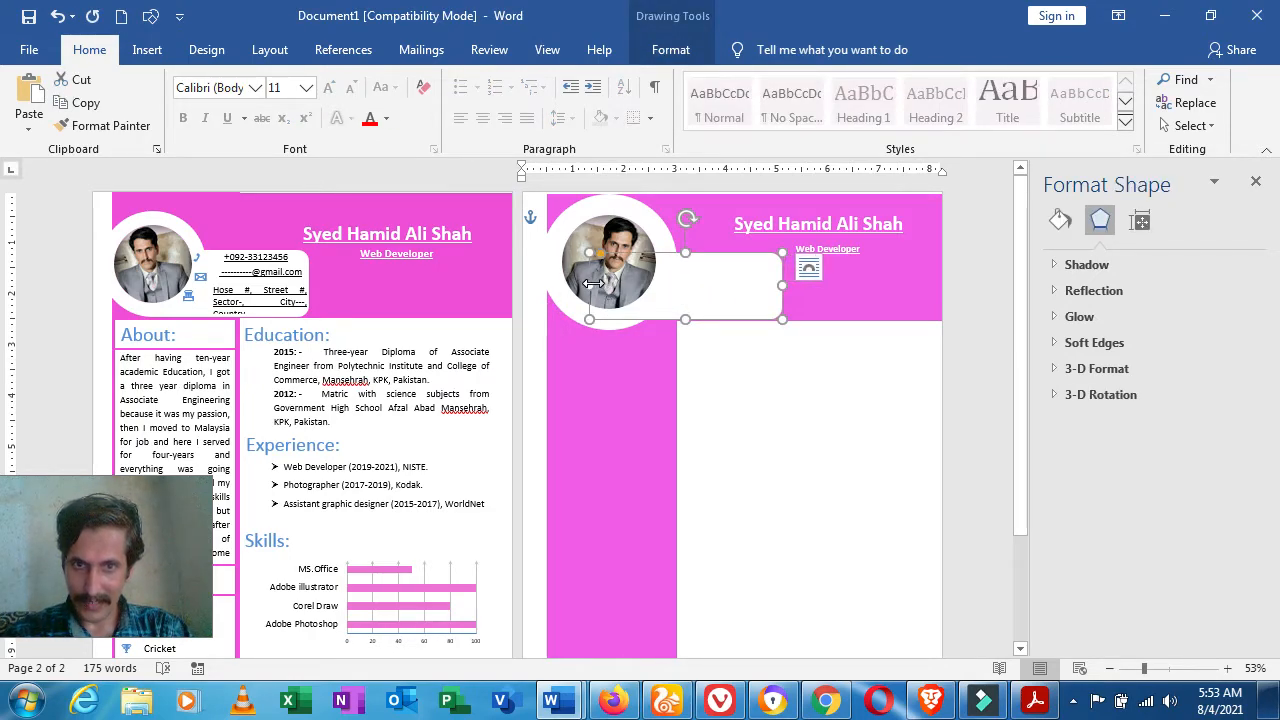
left_click_drag(590, 284, 562, 287)
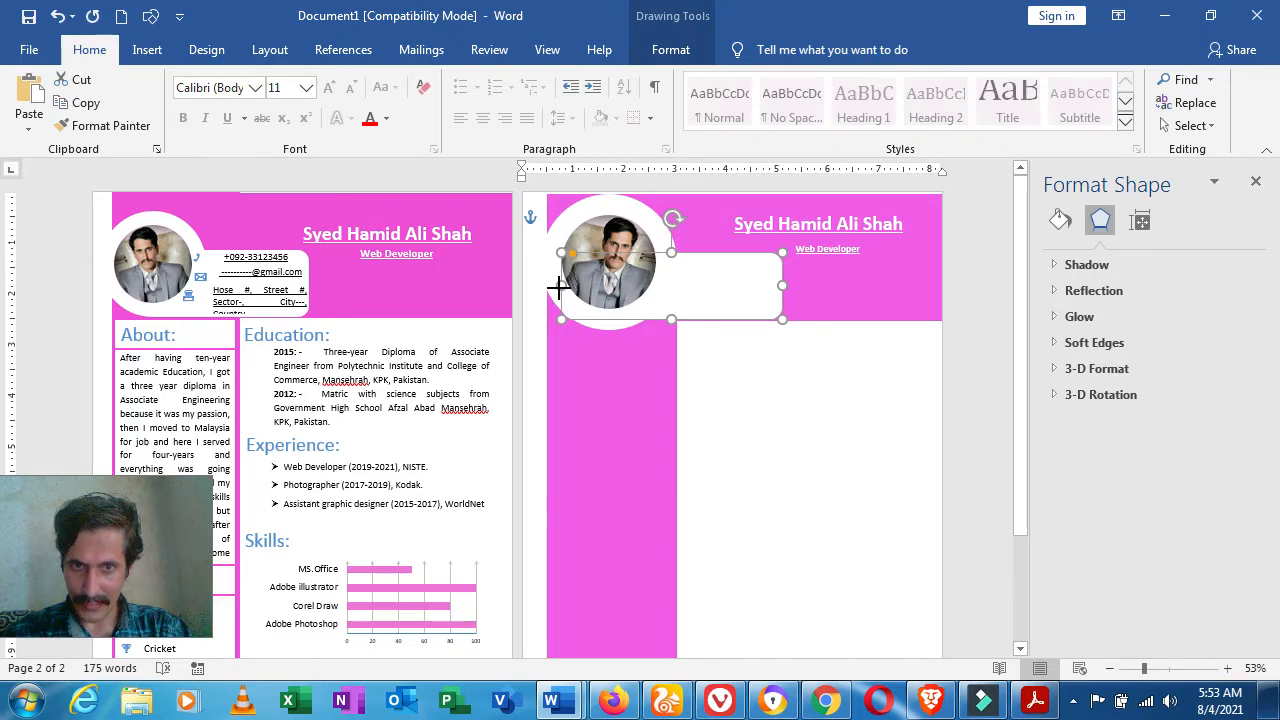
left_click(794, 402)
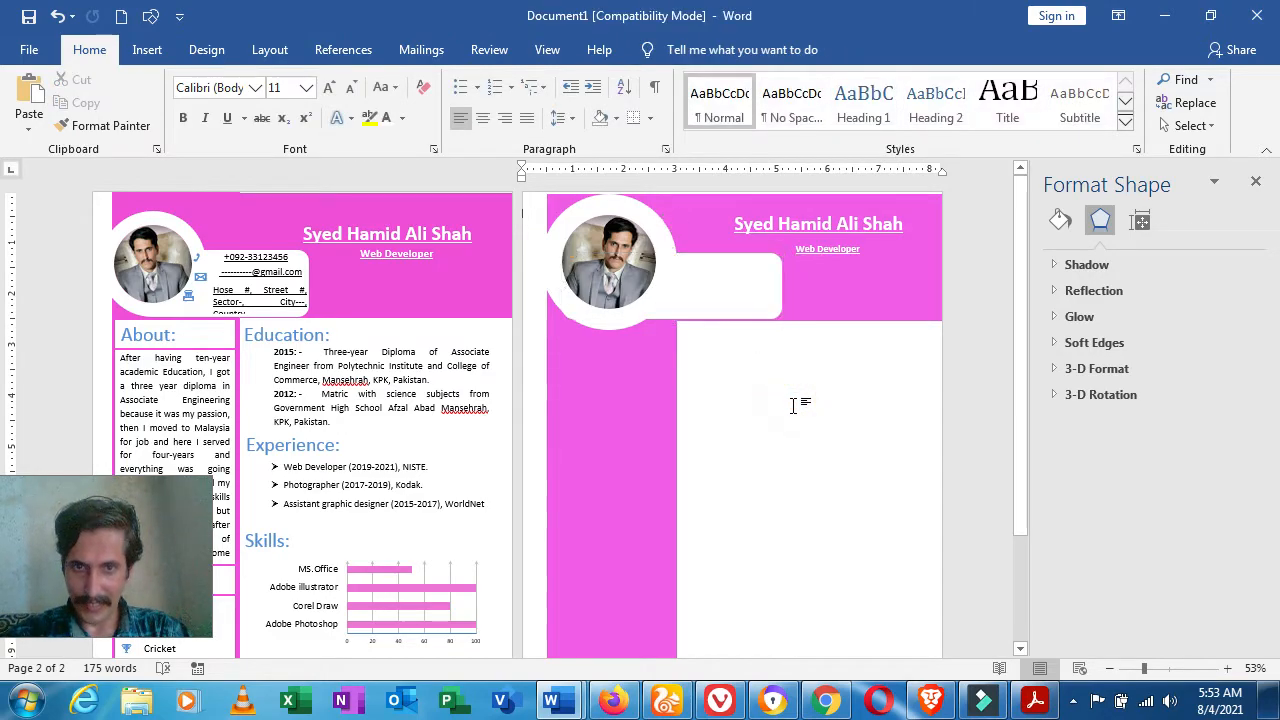
- Try Behind Text wrapping on the pink sidebar, and set it back to In Front of Text
left_click(601, 379)
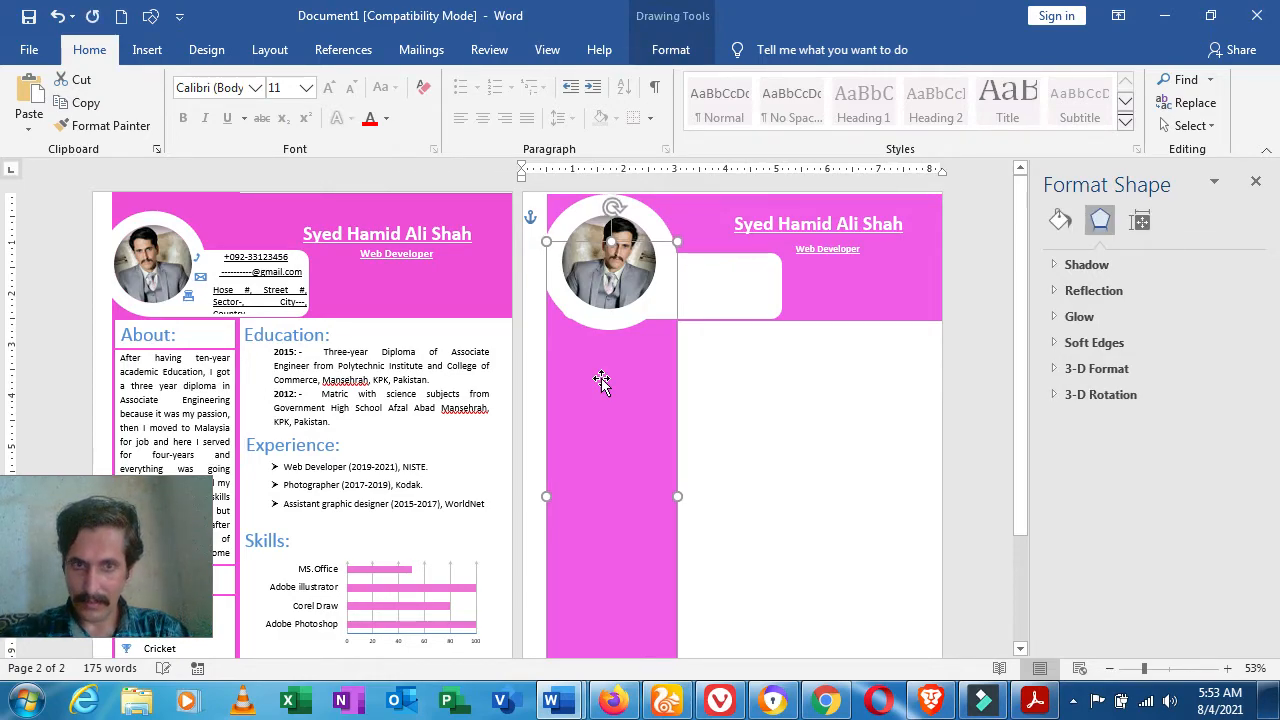
left_click(705, 260)
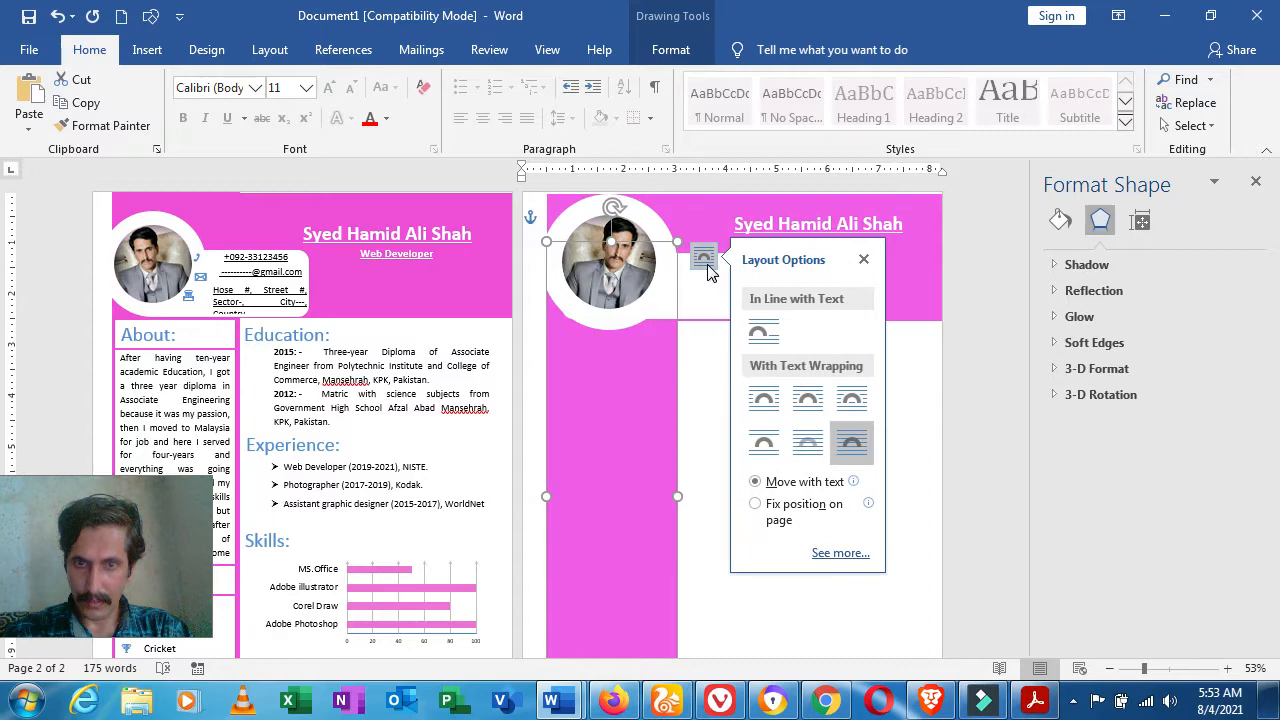
left_click(810, 443)
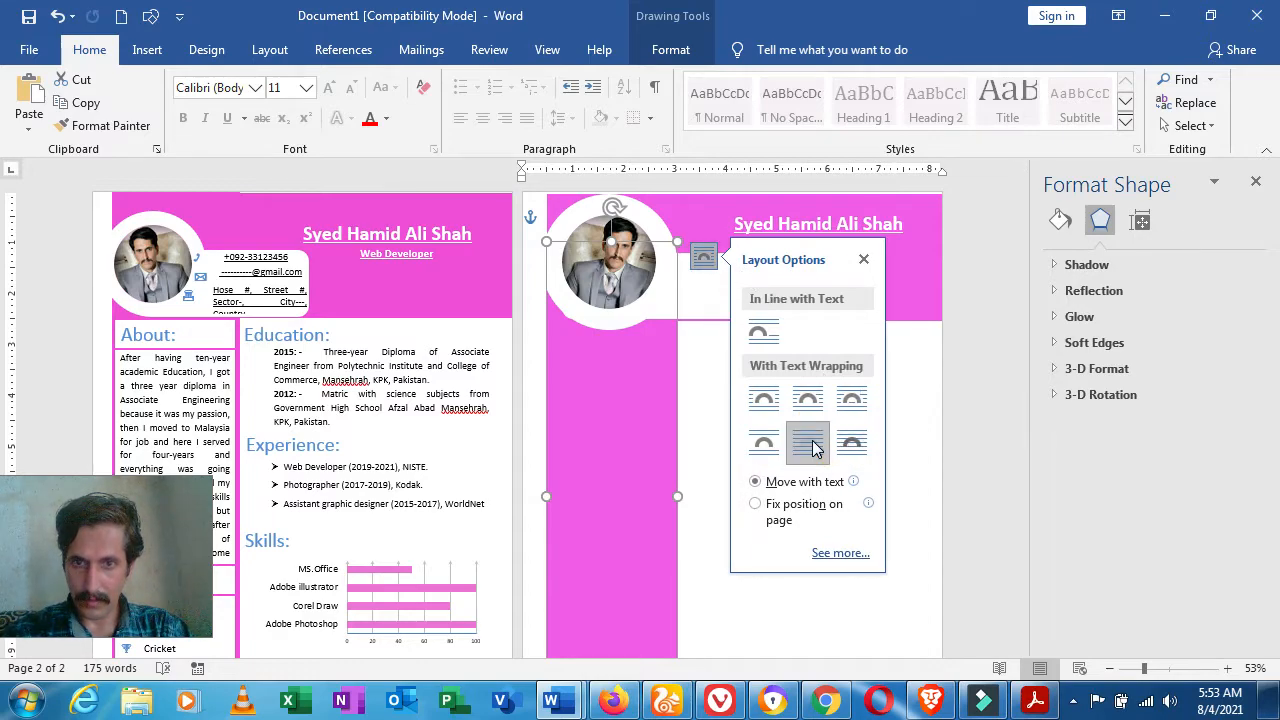
left_click(696, 376)
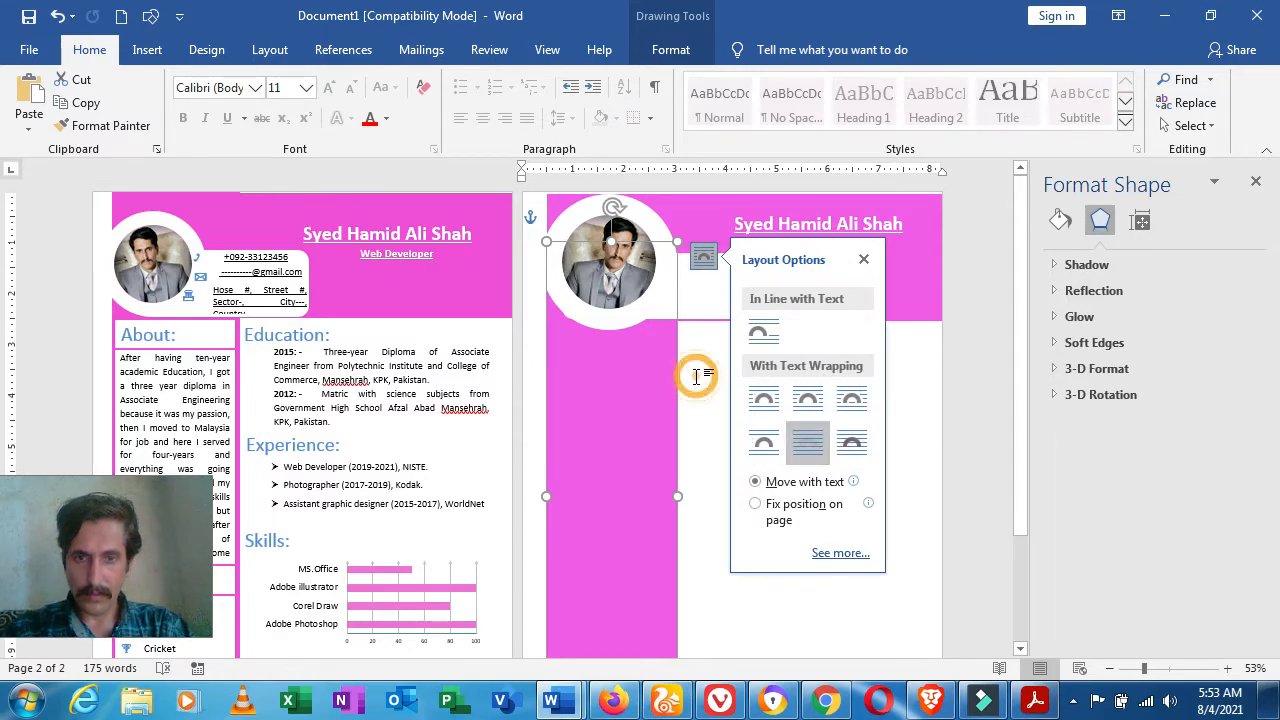
left_click(607, 397)
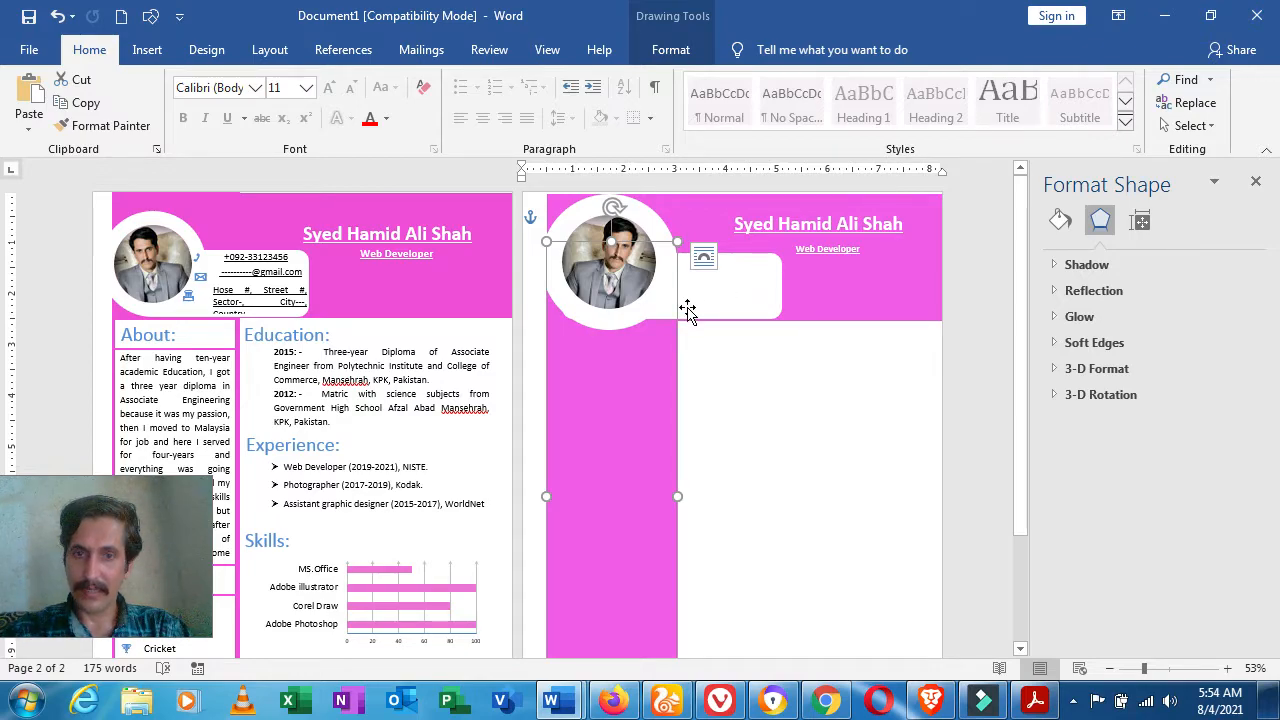
left_click(712, 268)
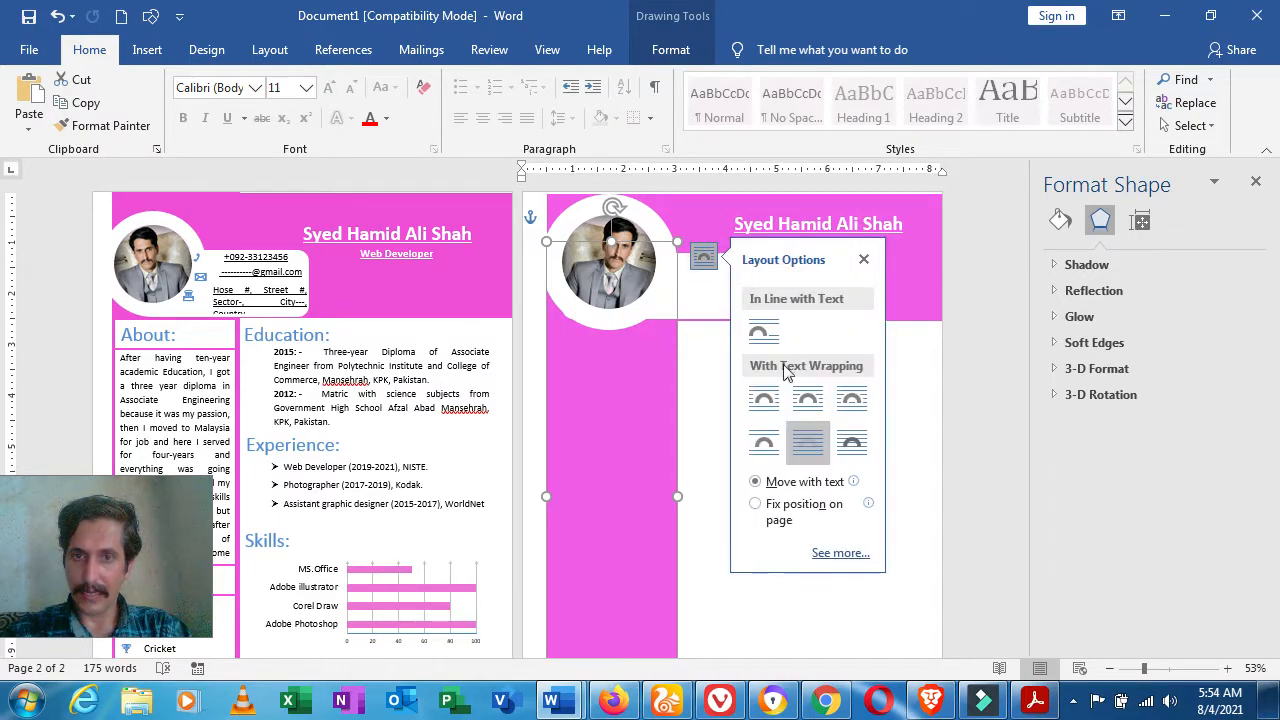
left_click(855, 450)
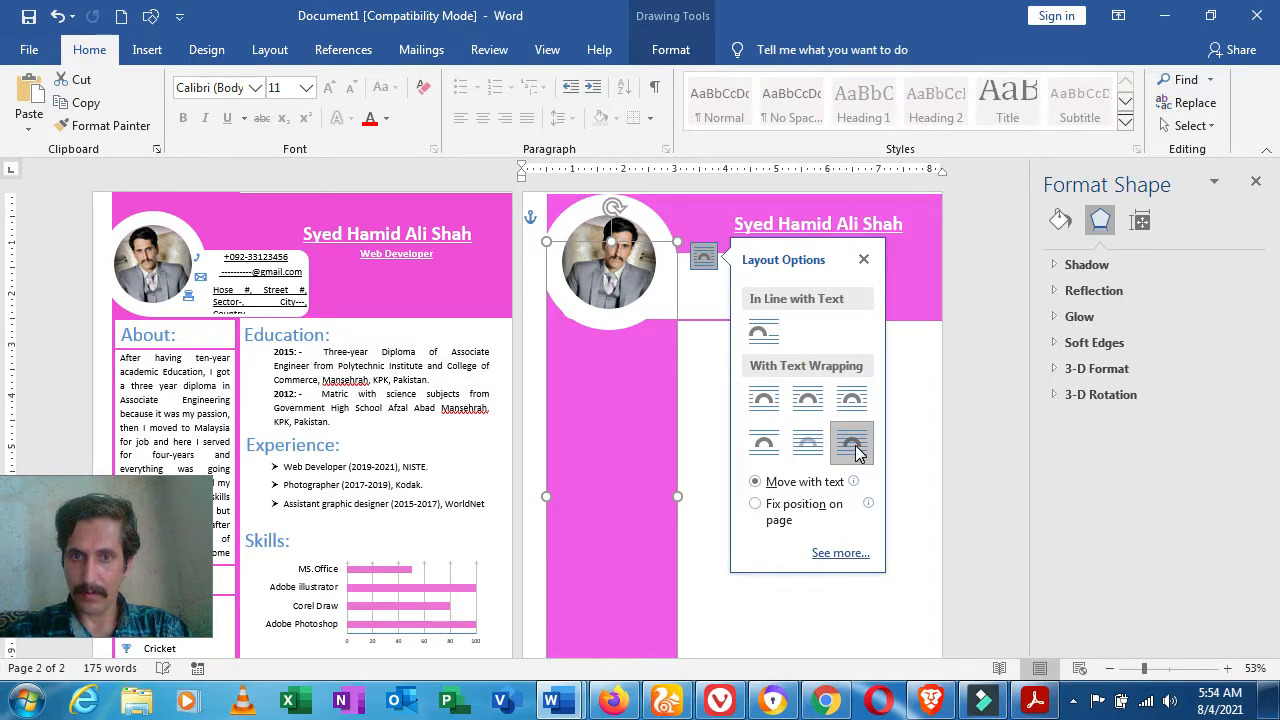
- Send the second page's pink sidebar to the back, behind the photo and banner shapes
left_click(620, 400)
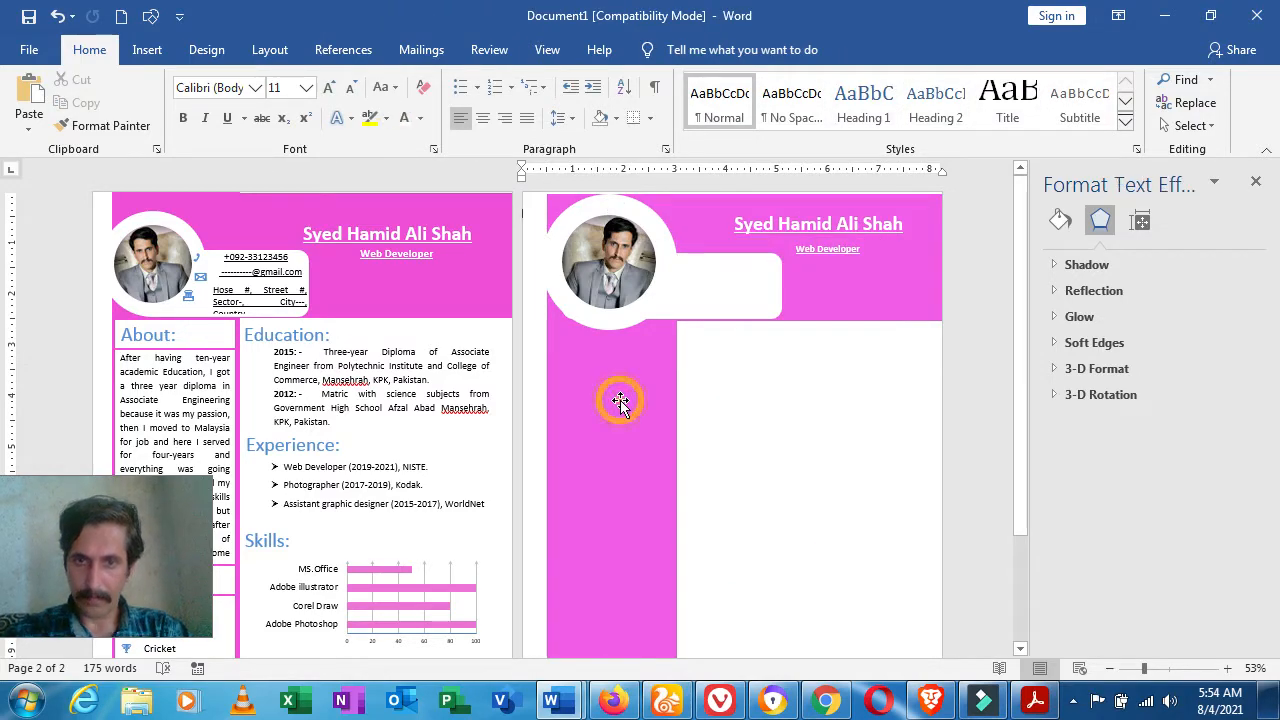
right_click(620, 400)
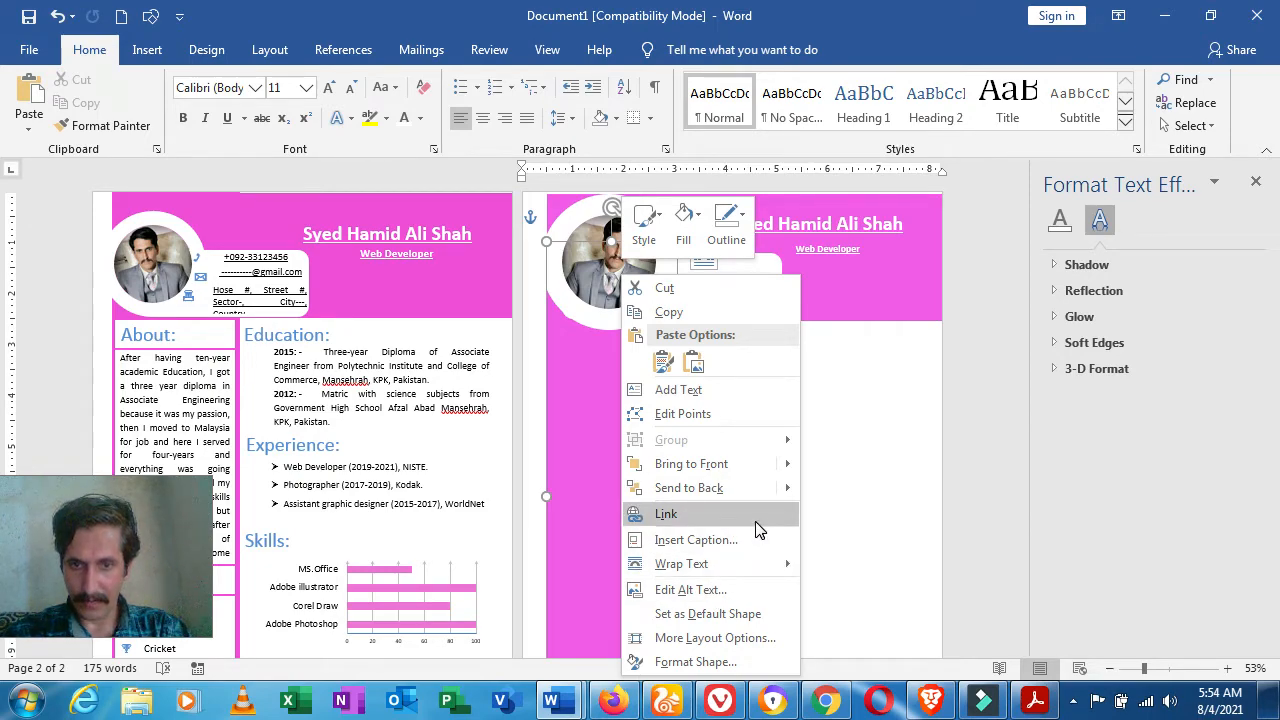
left_click(760, 488)
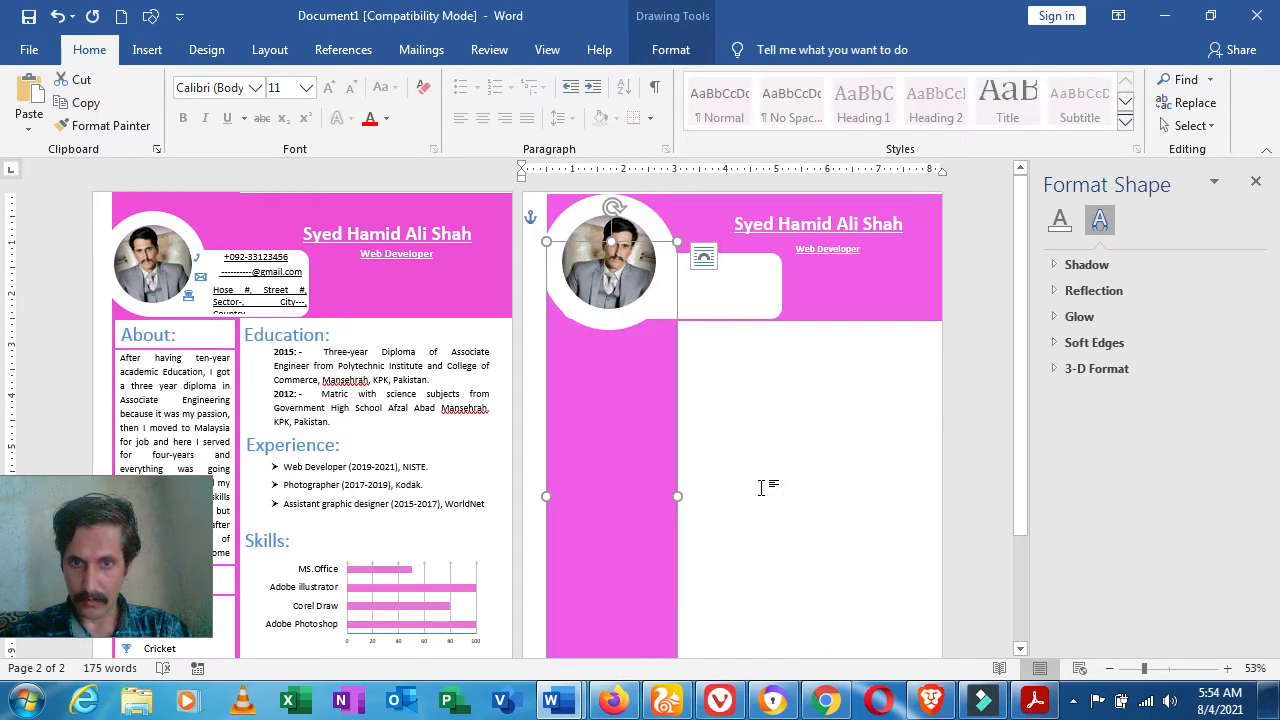
- Try bringing the pink sidebar to the front, and return it to the back behind the photo
right_click(625, 436)
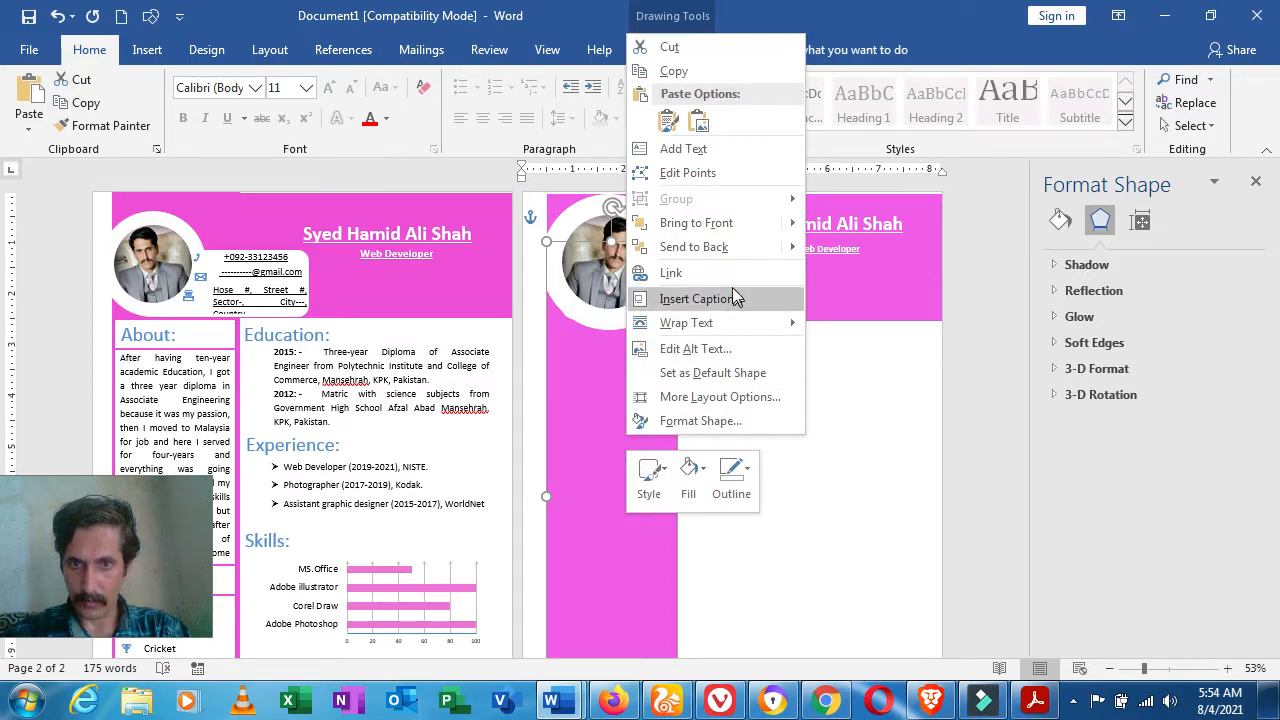
left_click(712, 226)
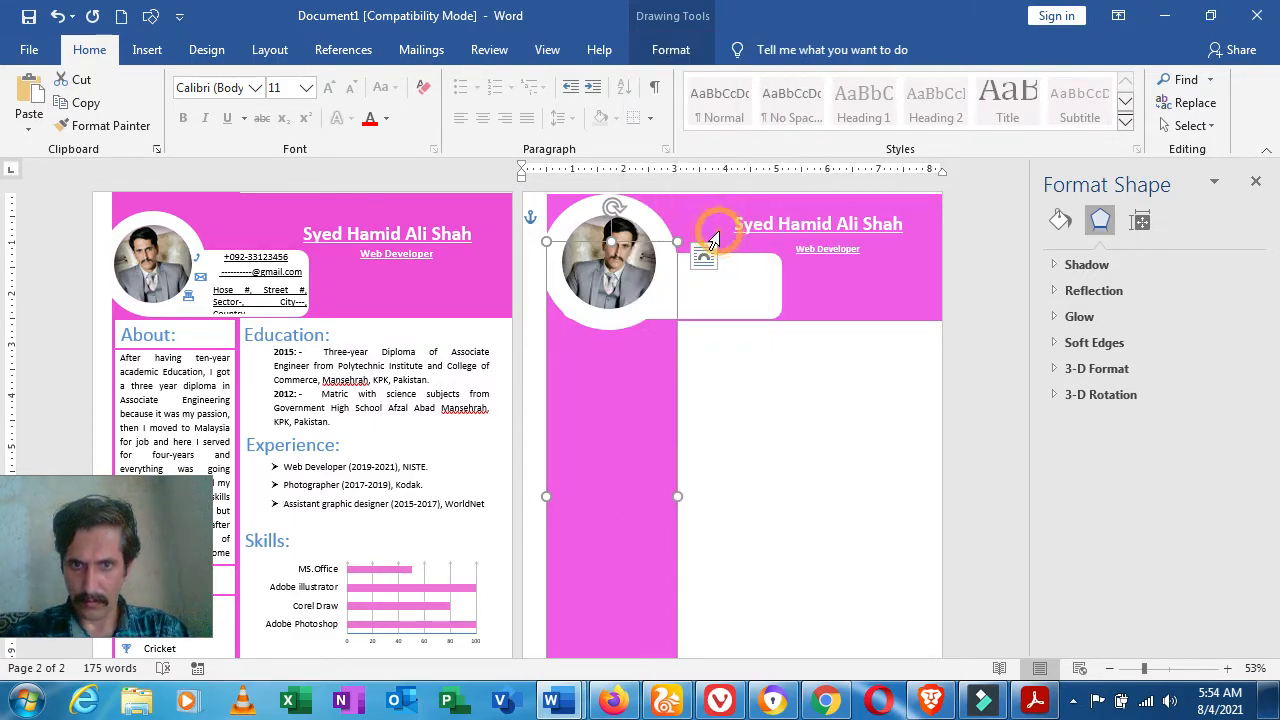
right_click(623, 428)
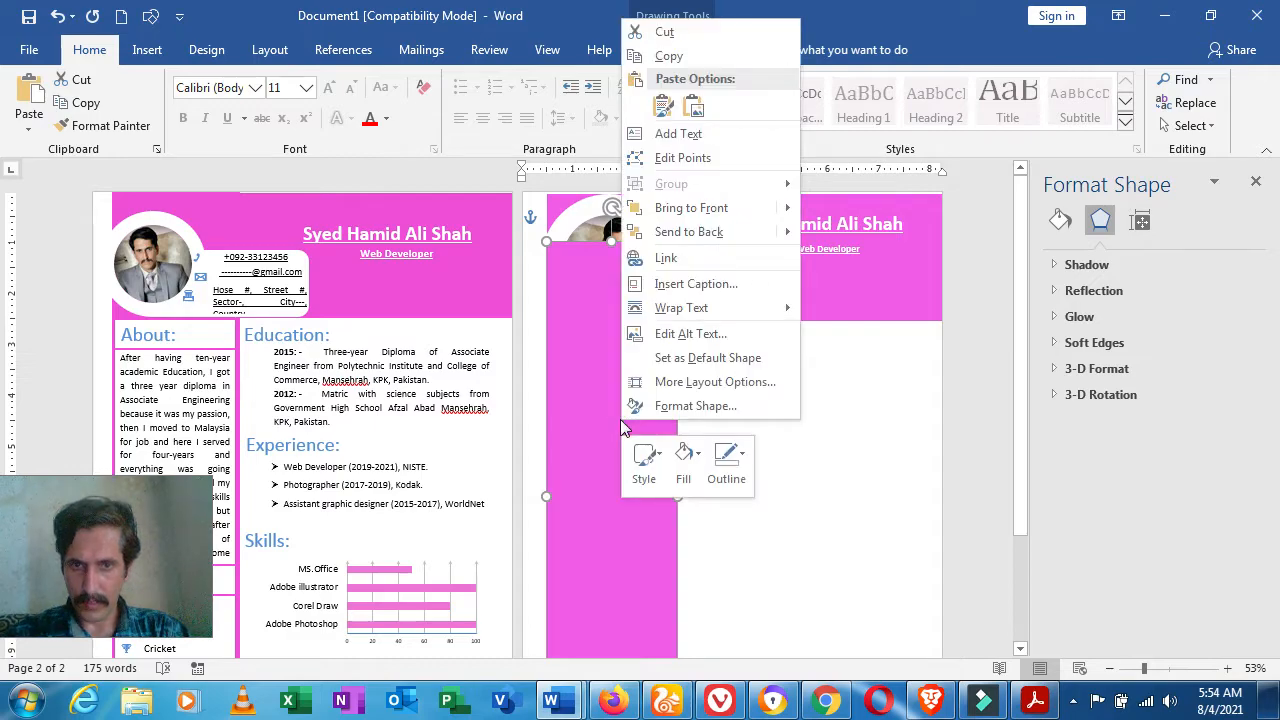
left_click(731, 245)
left_click(678, 289)
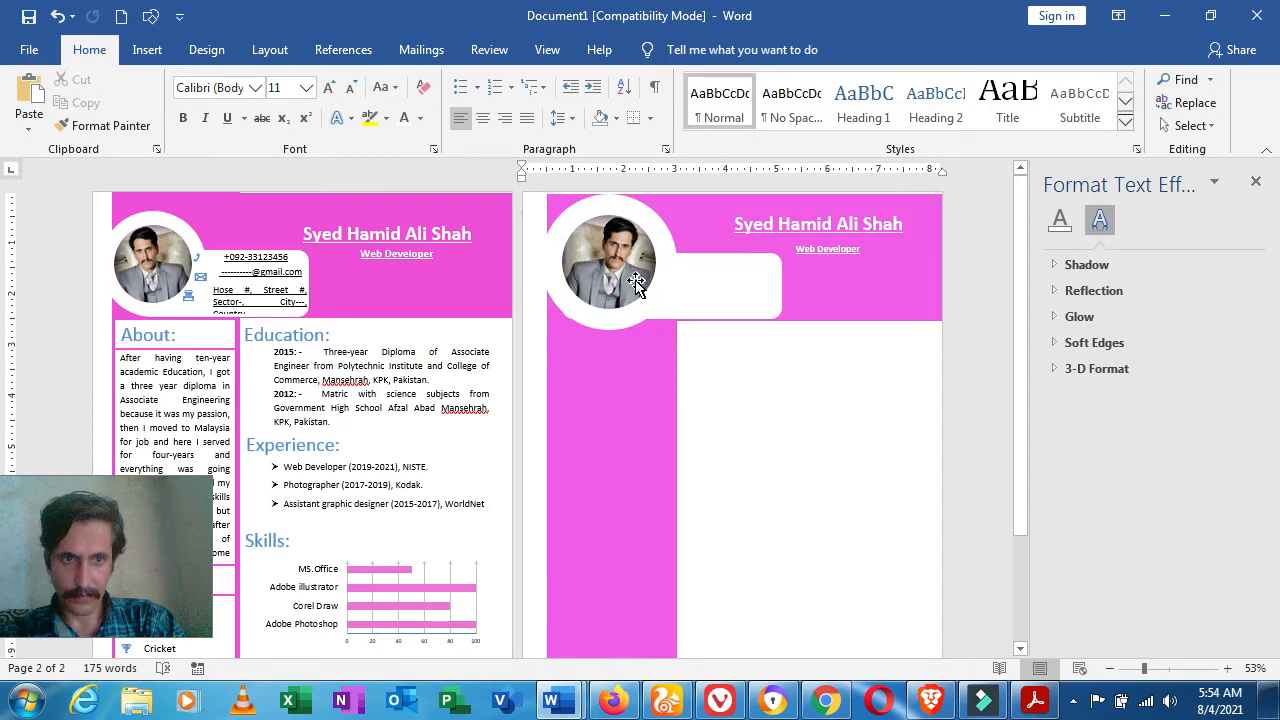
- Nudge the circular profile photo slightly upward in the second page's banner
left_click(636, 280)
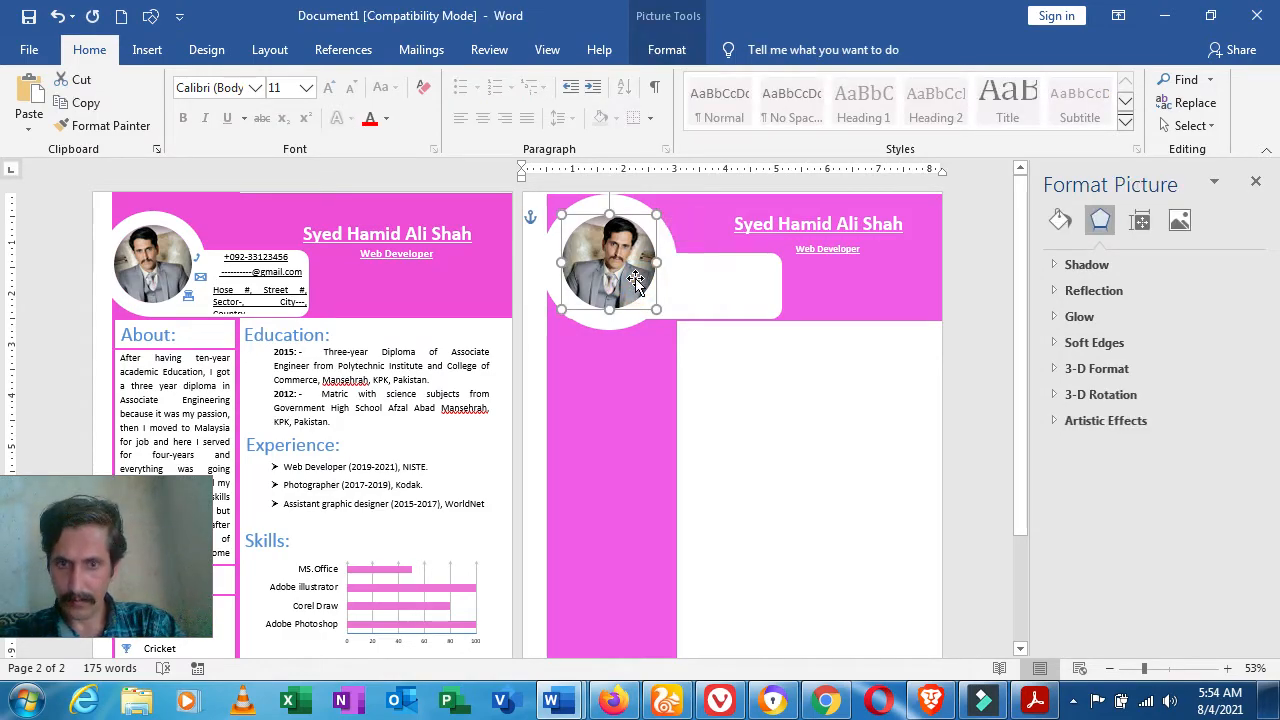
key("Up")
key("Up")
key("Up")
key("Up")
key("Up")
key("Up")
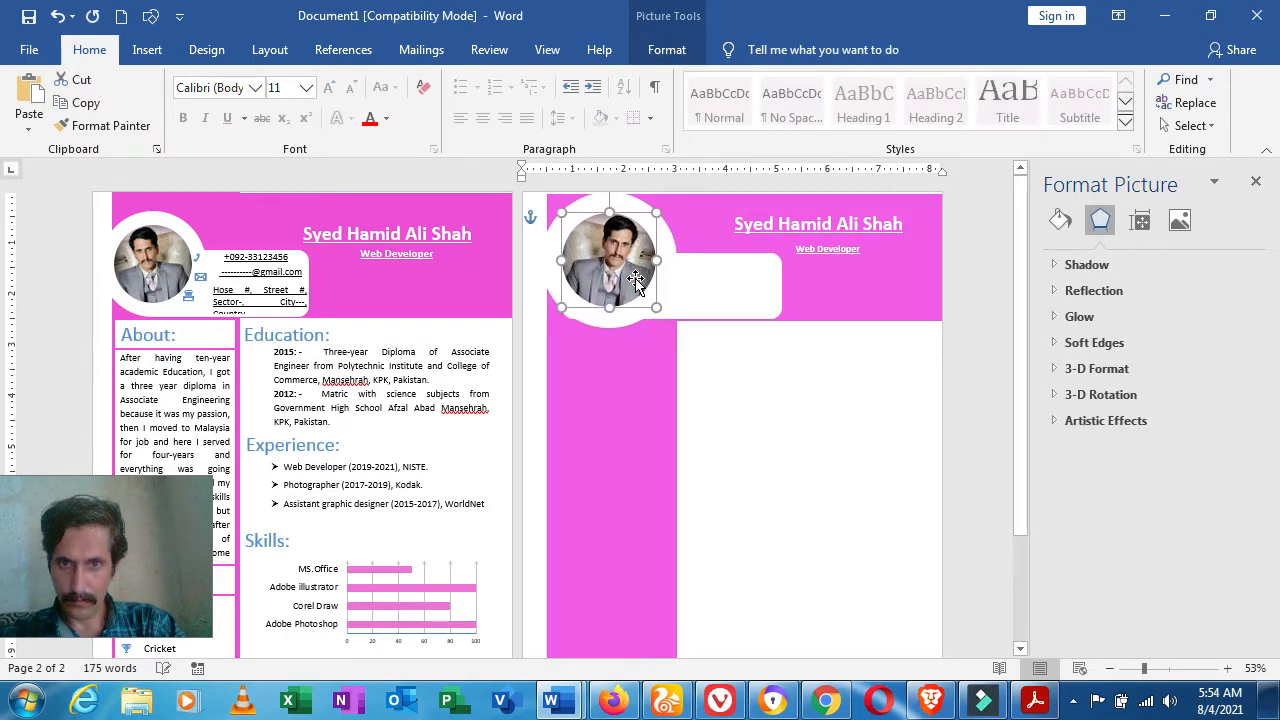
key("Up")
key("Up")
key("Up")
key("Up")
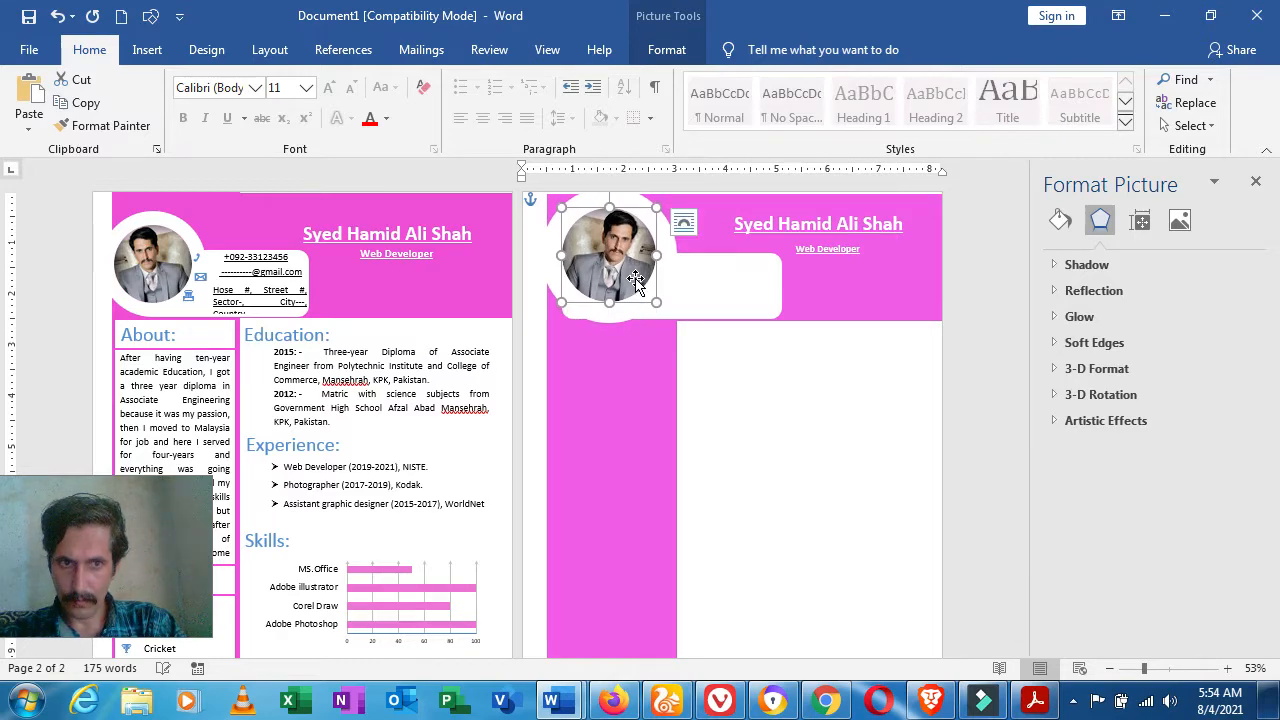
- Nudge the circular profile photo and its white ring slightly downward in the second page's banner
key("Up")
key("Up")
key("Up")
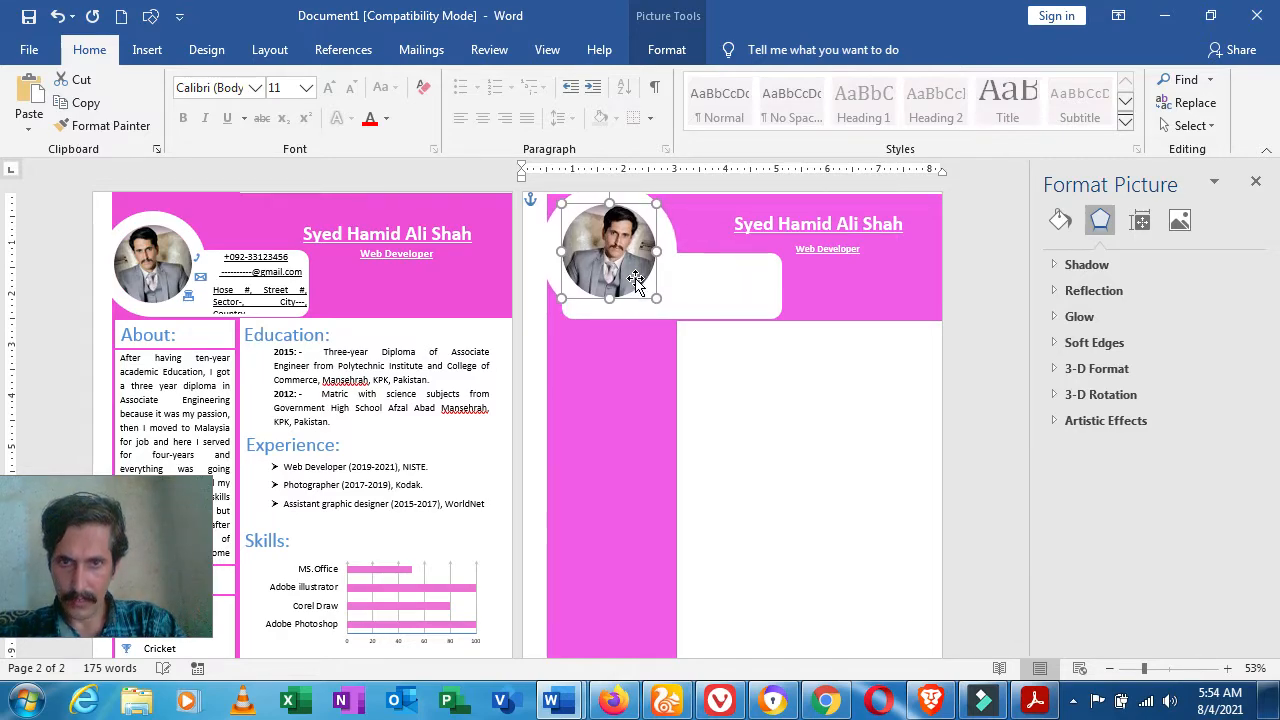
key("Down")
key("Down")
key("Down")
key("Down")
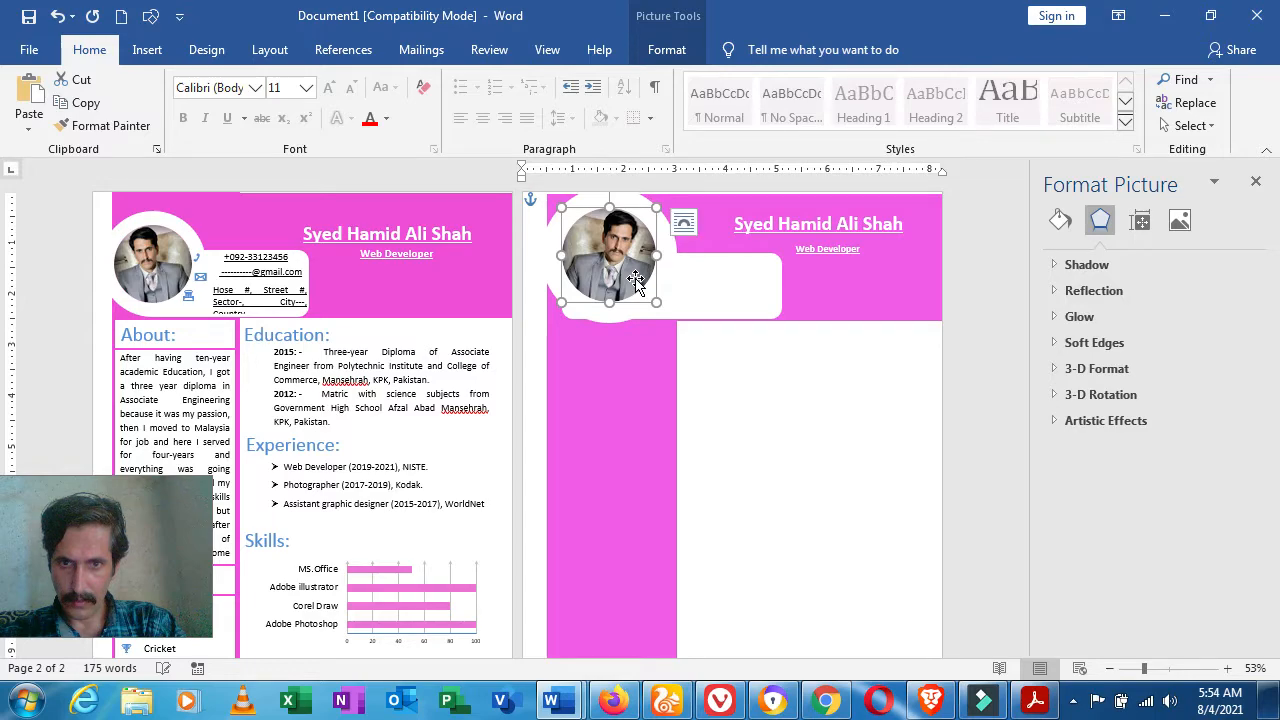
key("Down")
key("Down")
key("Down")
key("Down")
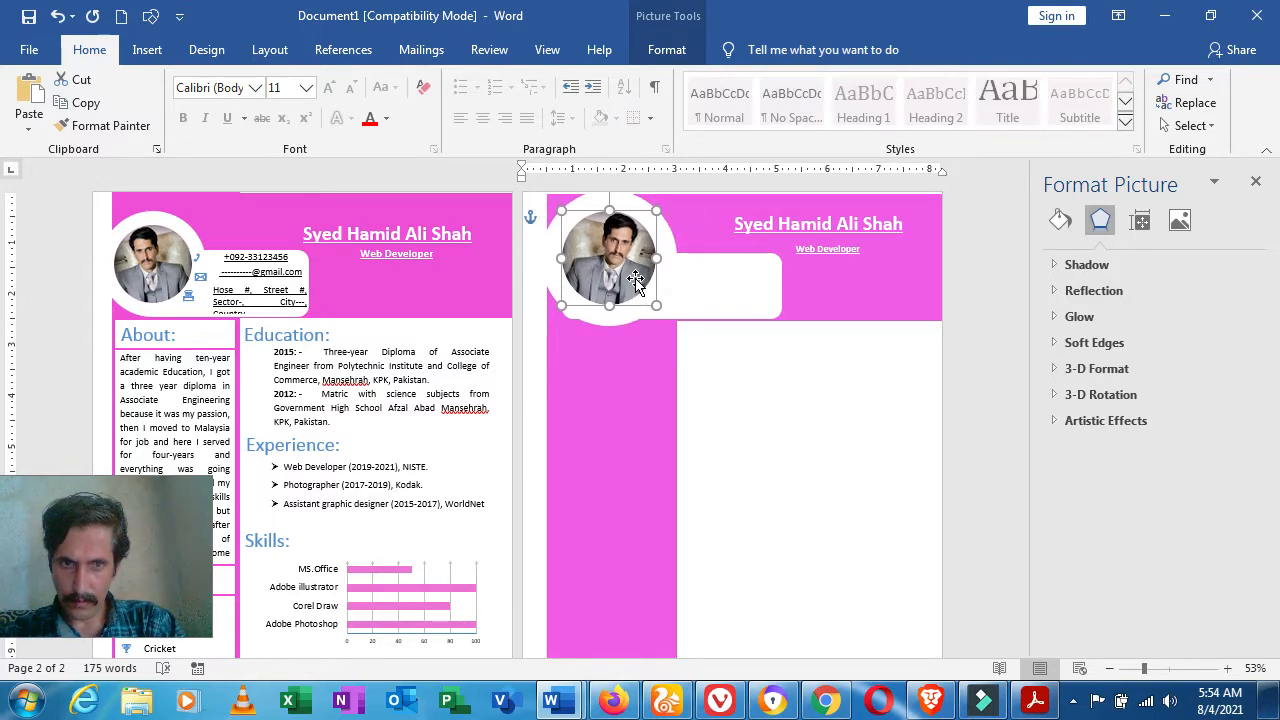
key("Down")
key("Down")
key("Down")
key("Down")
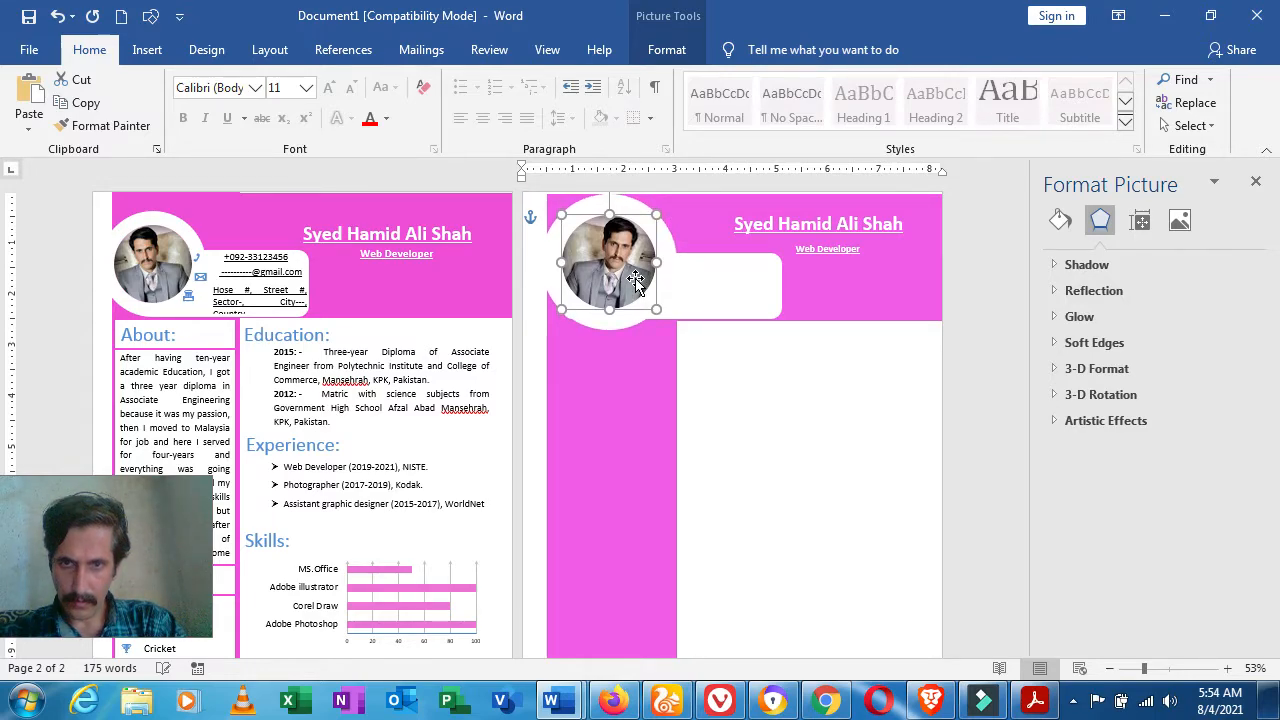
key("Down")
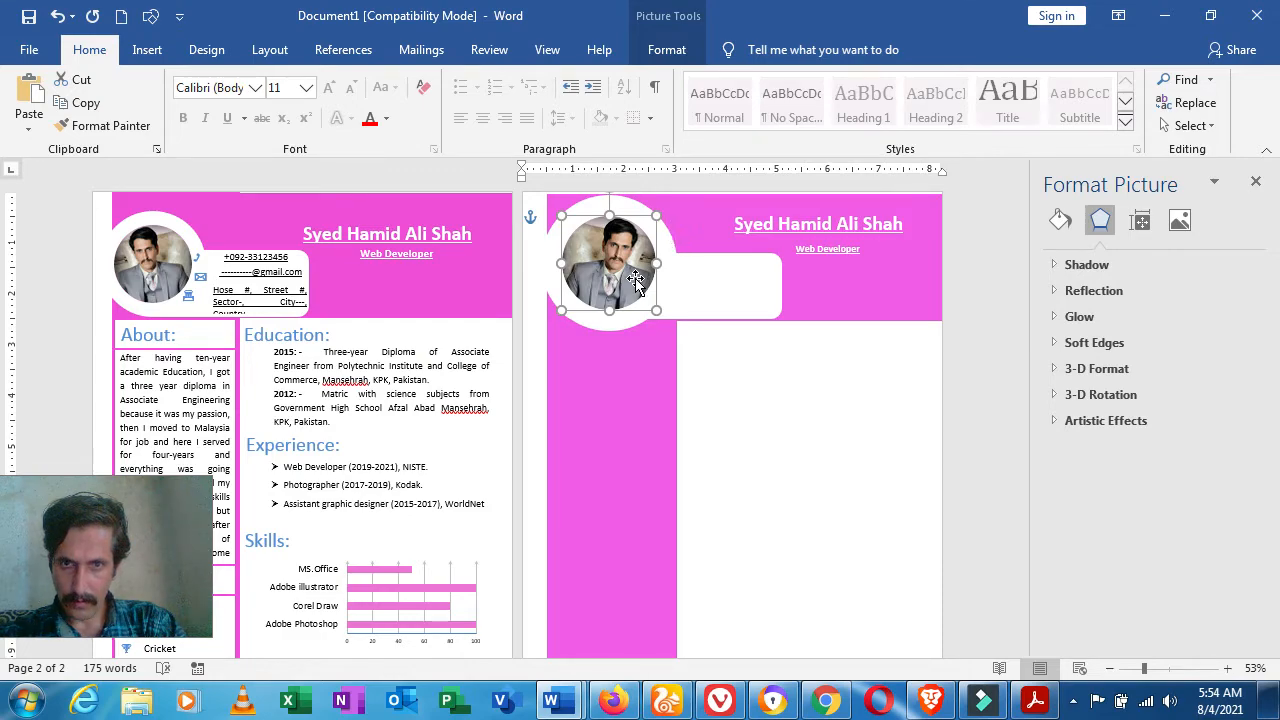
left_click(888, 305)
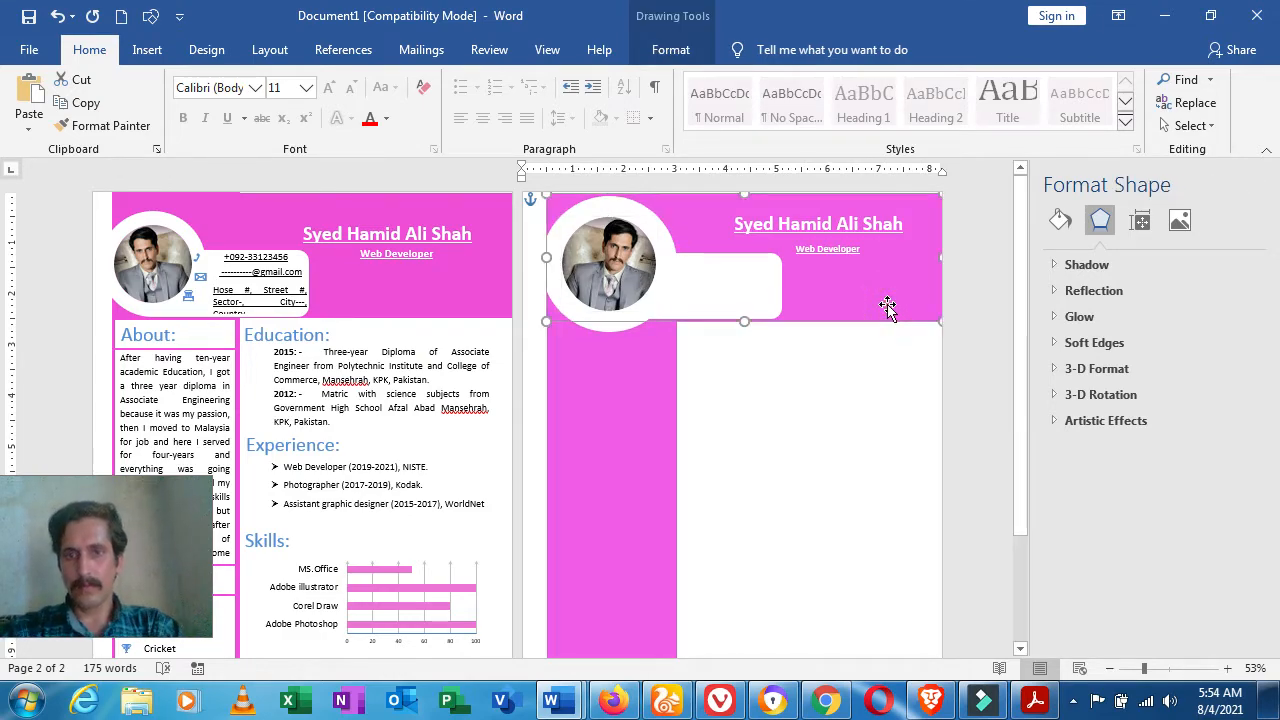
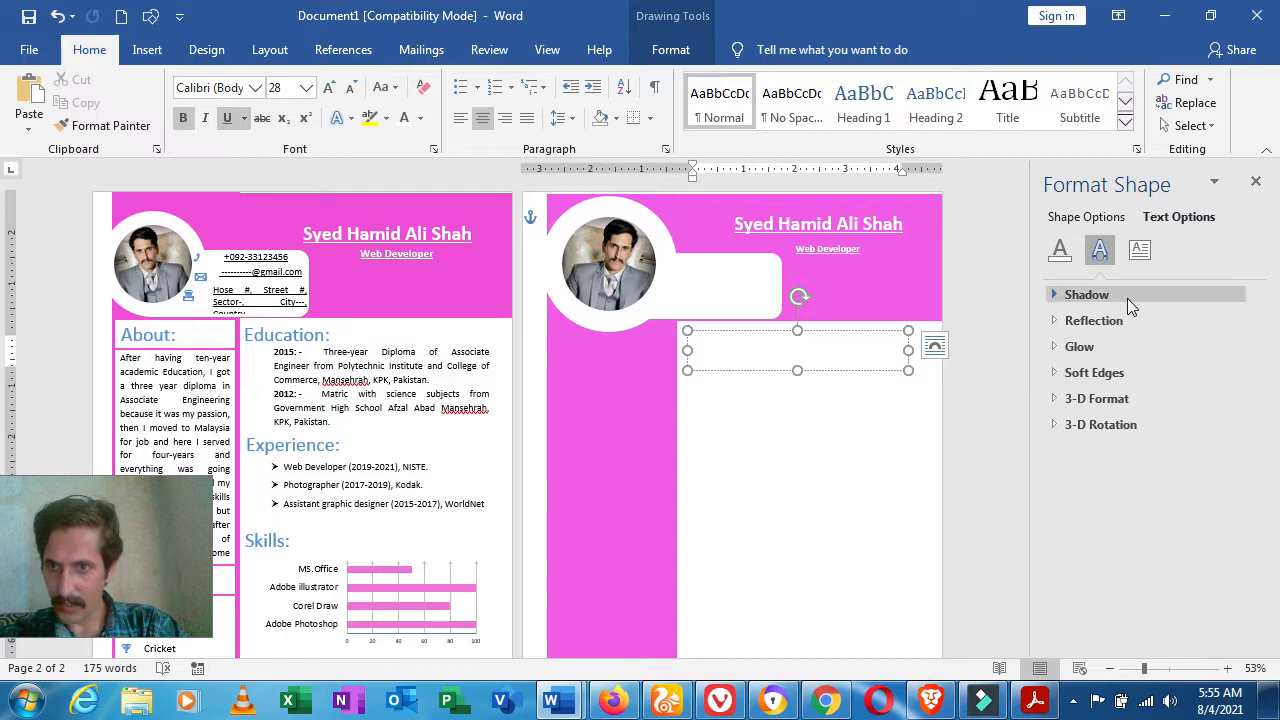
- Set the text fill in the empty text box below the second page's banner to a solid medium blue
left_click(1057, 250)
left_click(1059, 321)
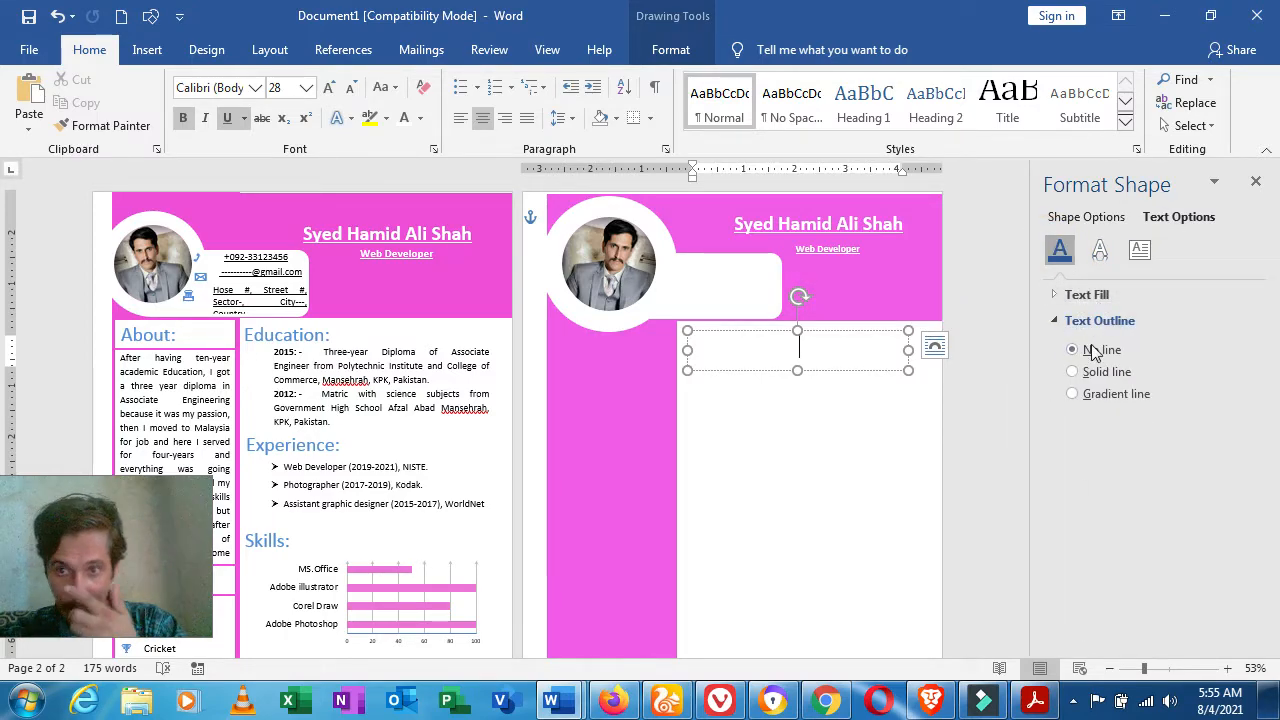
left_click(1093, 293)
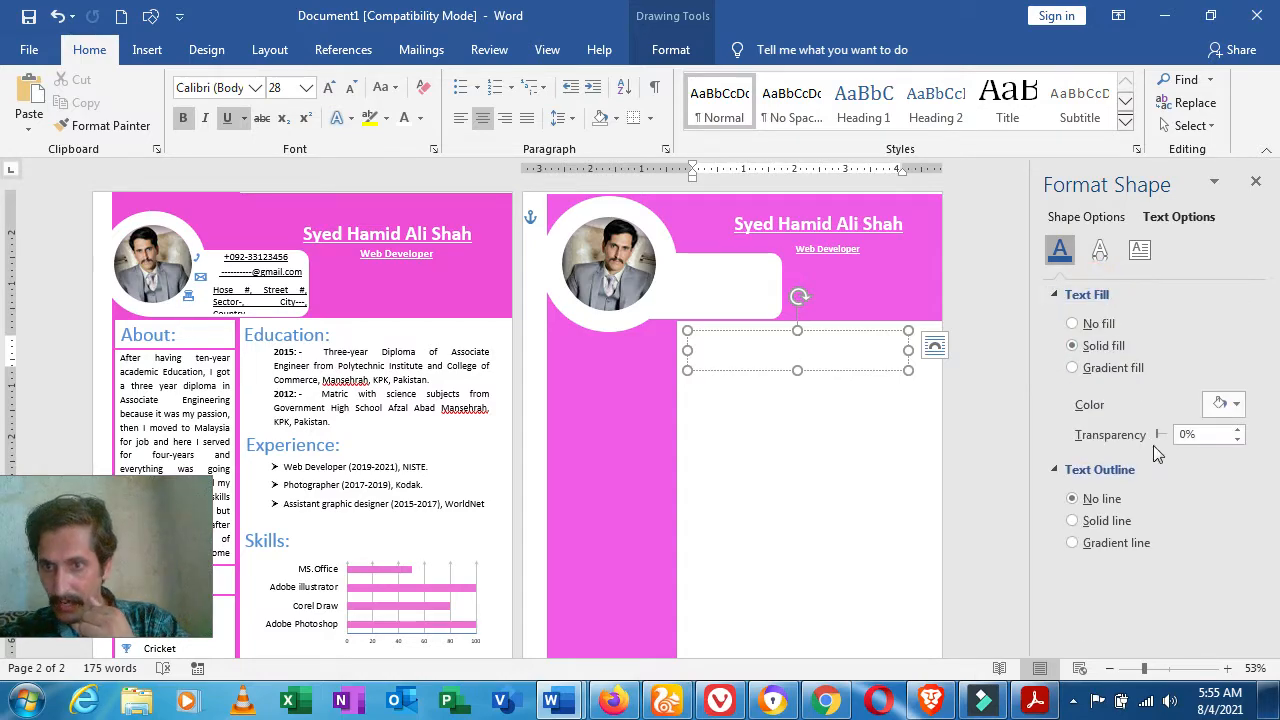
left_click(1235, 405)
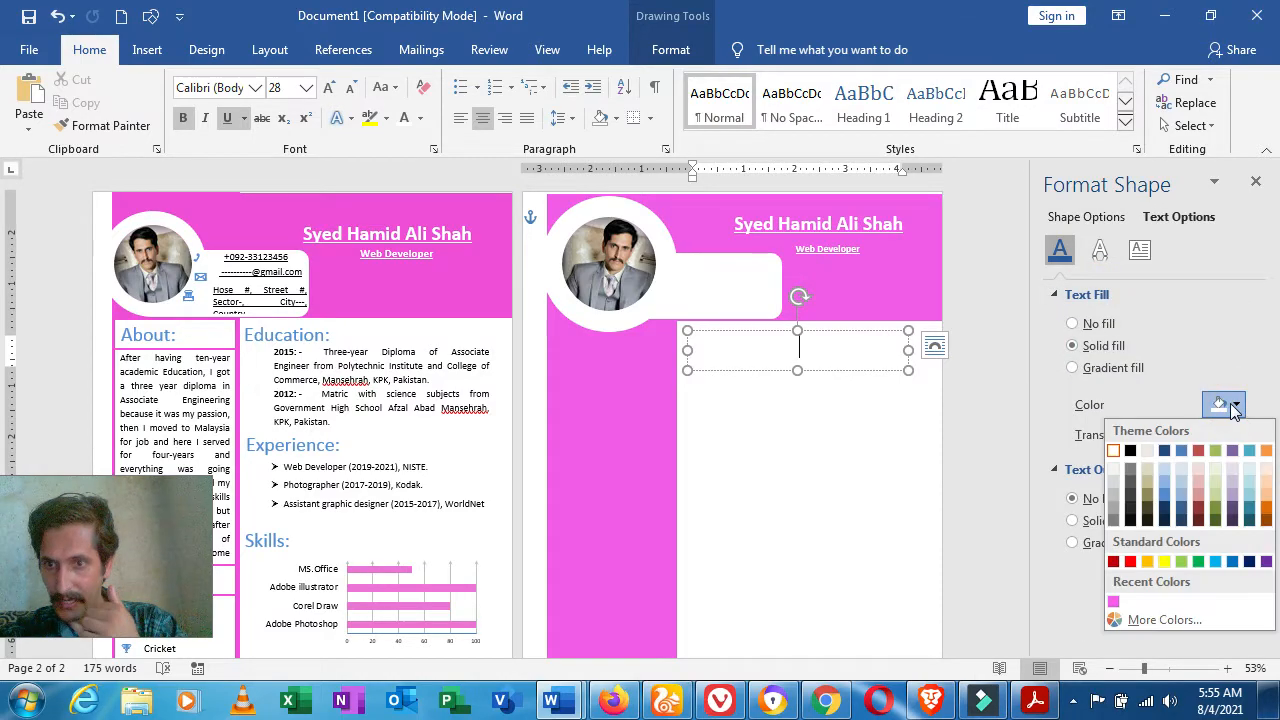
left_click(1164, 493)
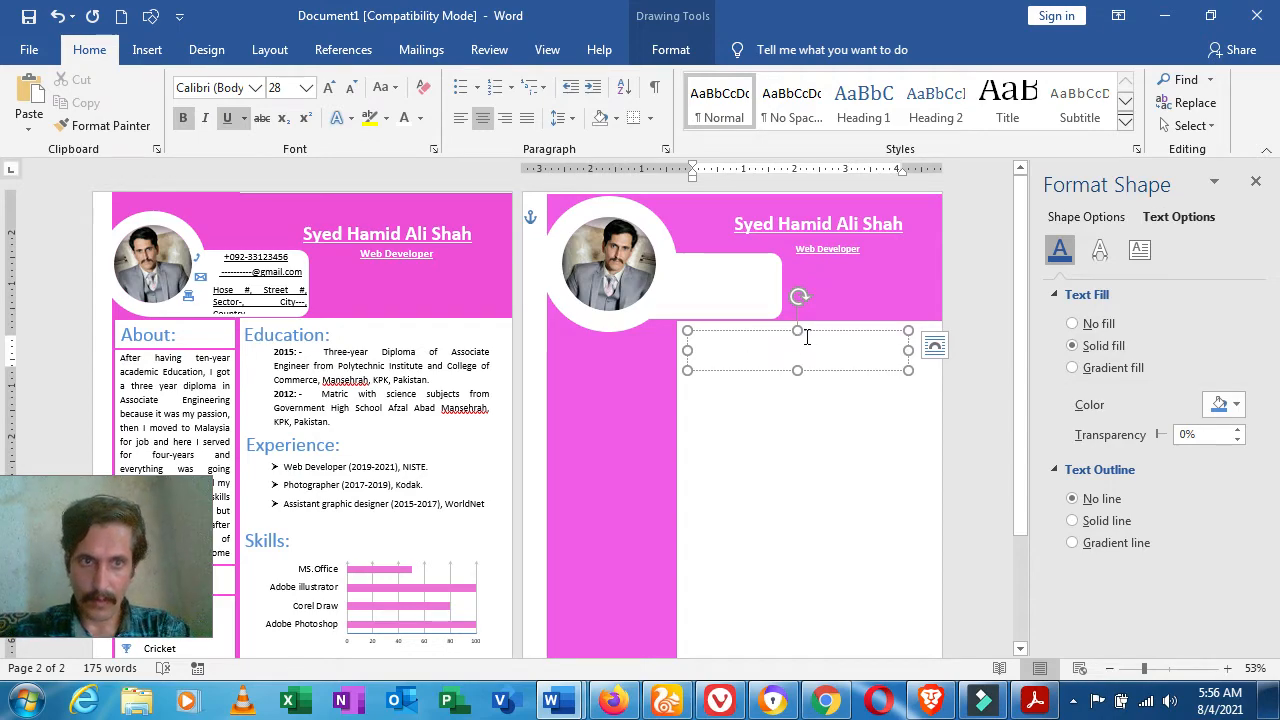
- Left-align the text box below the banner and enter the heading "Education:" in it
left_click(457, 125)
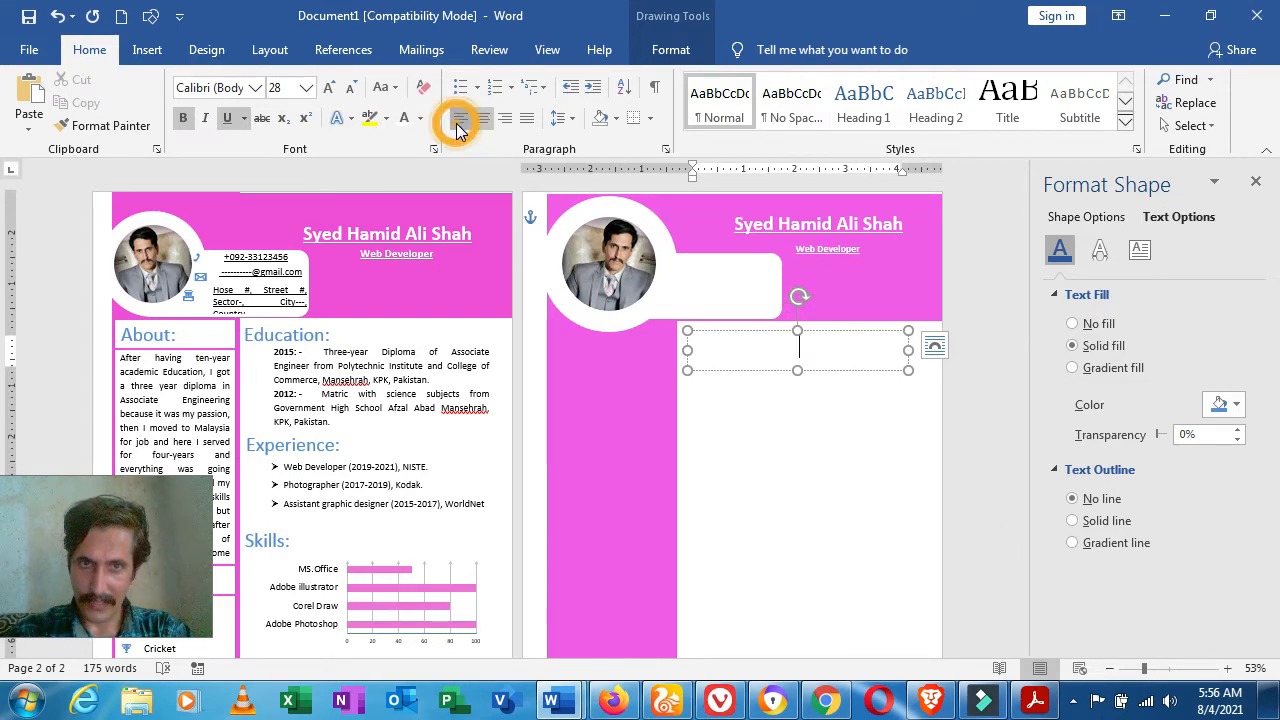
left_click(706, 341)
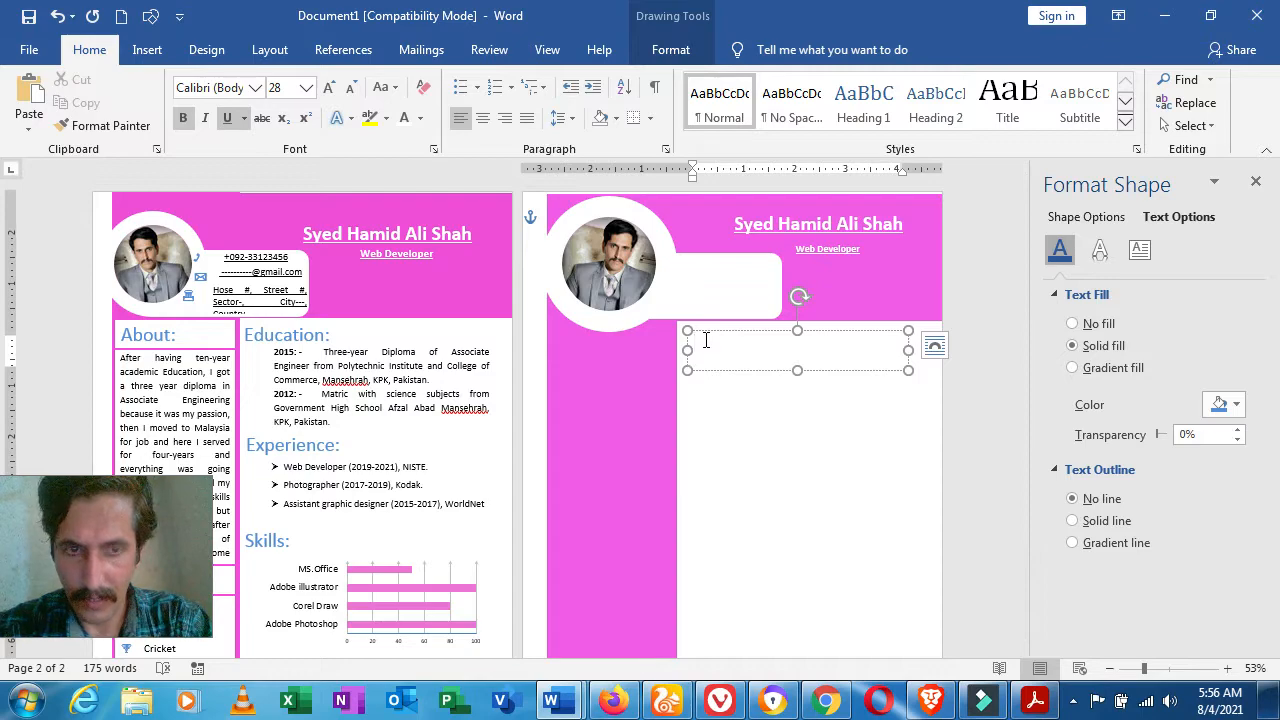
type("E")
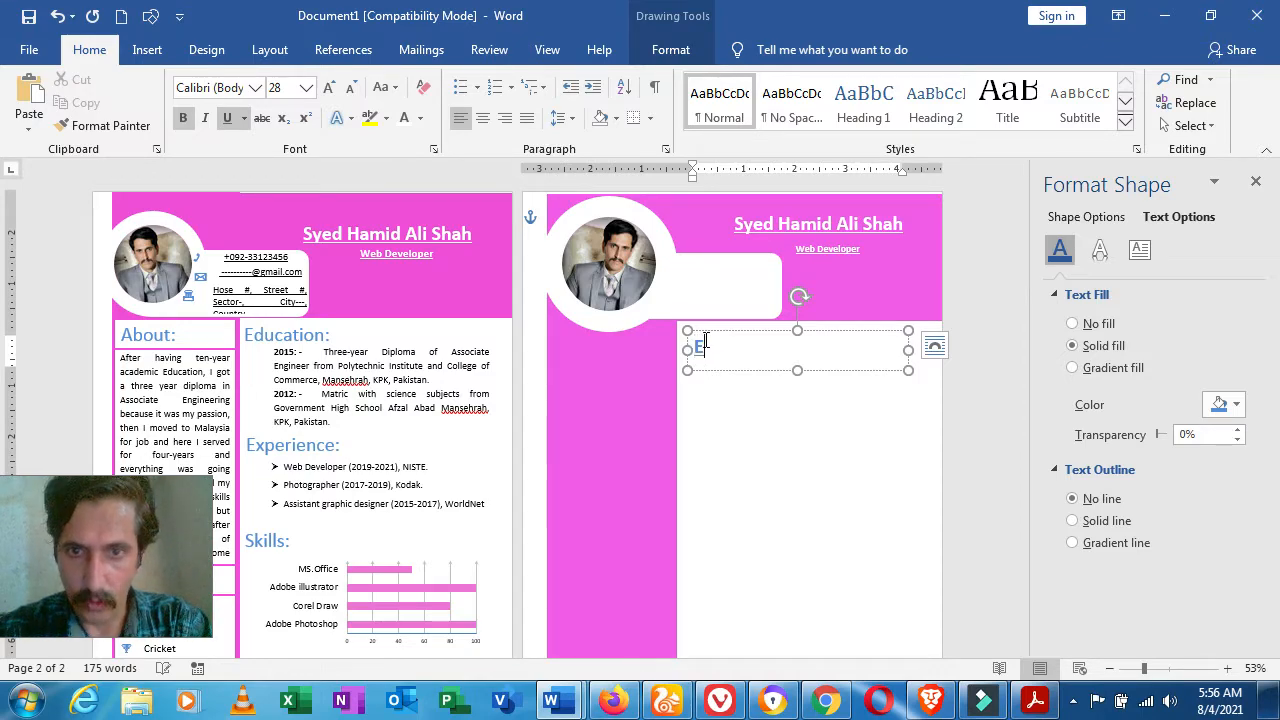
type("ducation:")
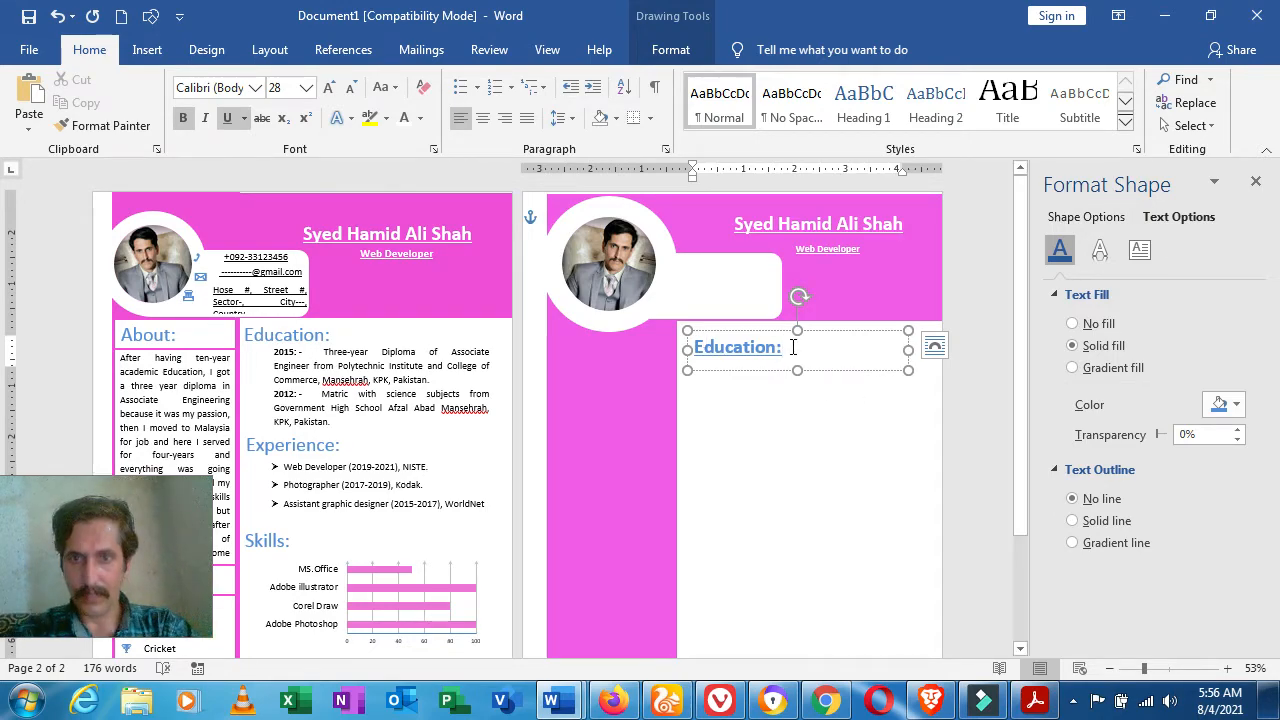
- Remove the underline from the second page's "Education:" heading and change its text fill to a lighter blue
left_click_drag(793, 347, 630, 323)
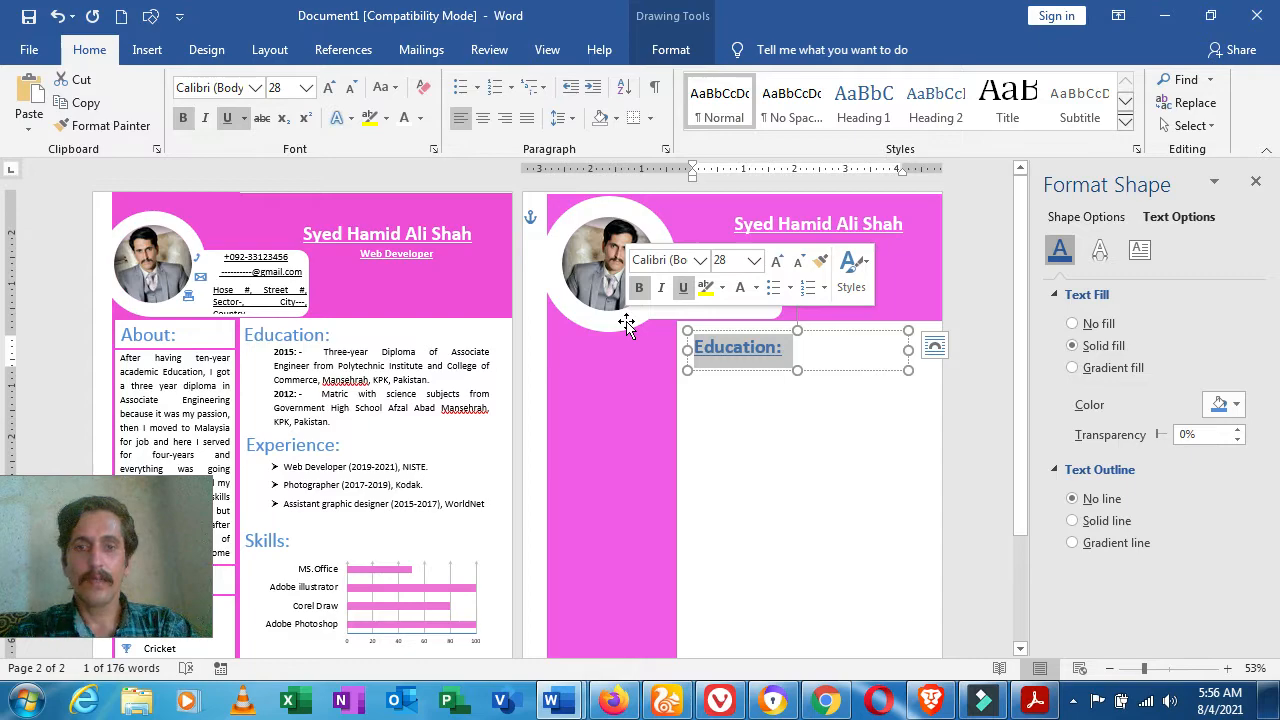
left_click(240, 119)
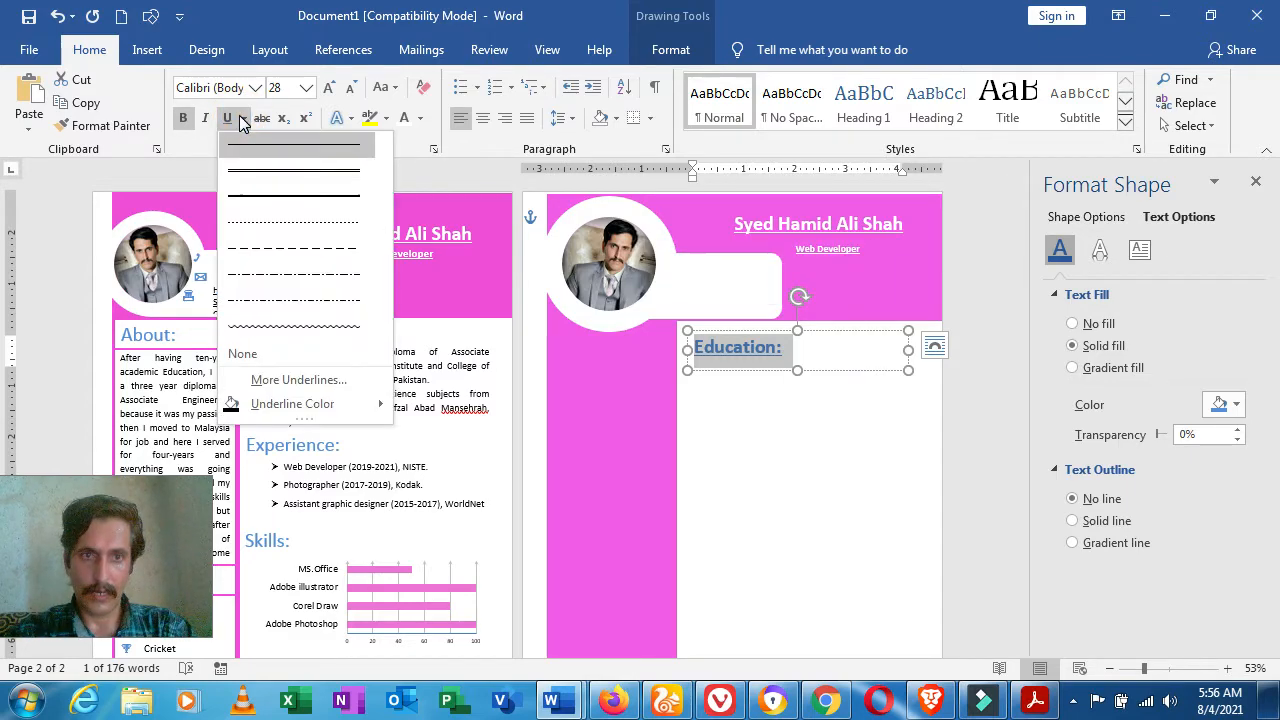
left_click(228, 120)
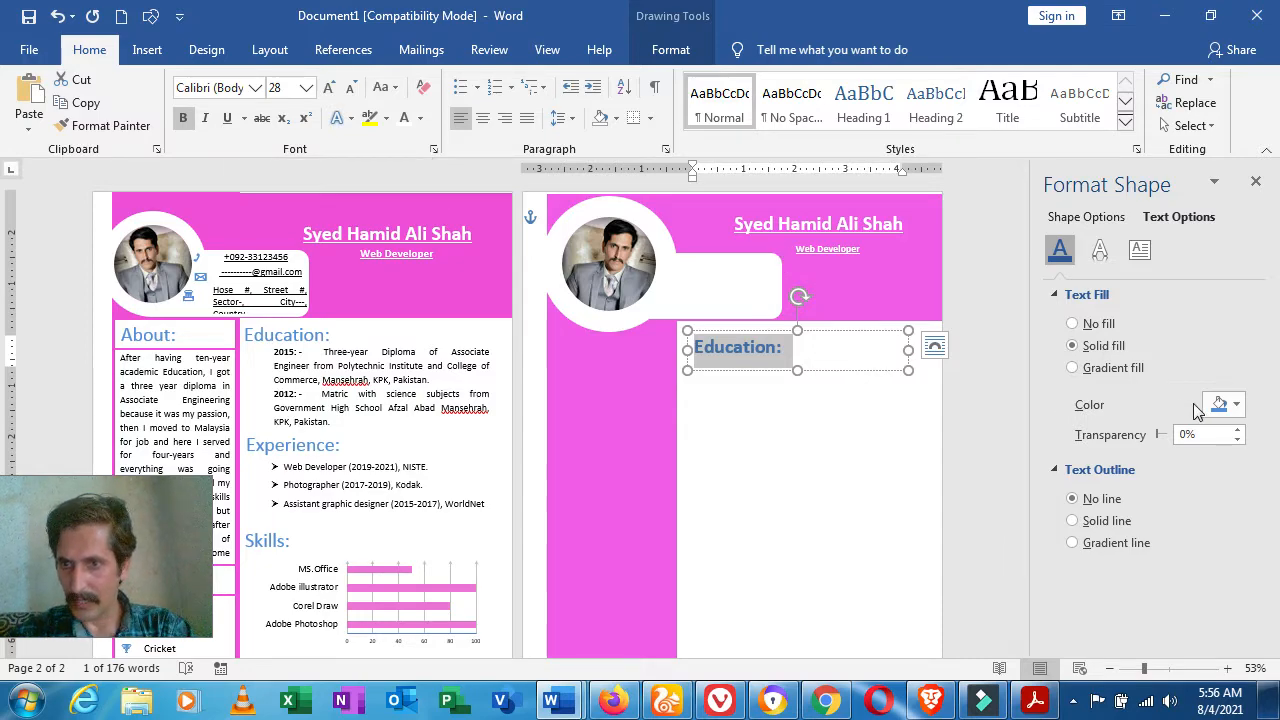
left_click(1238, 405)
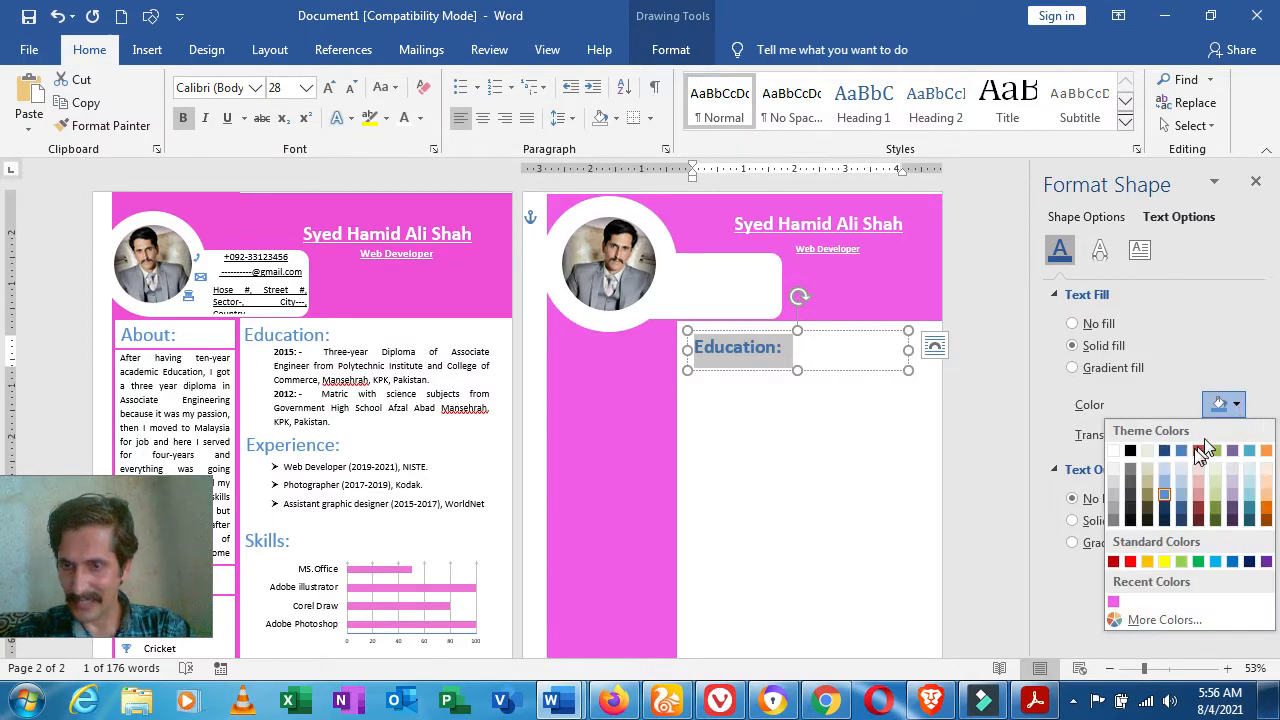
left_click(1166, 480)
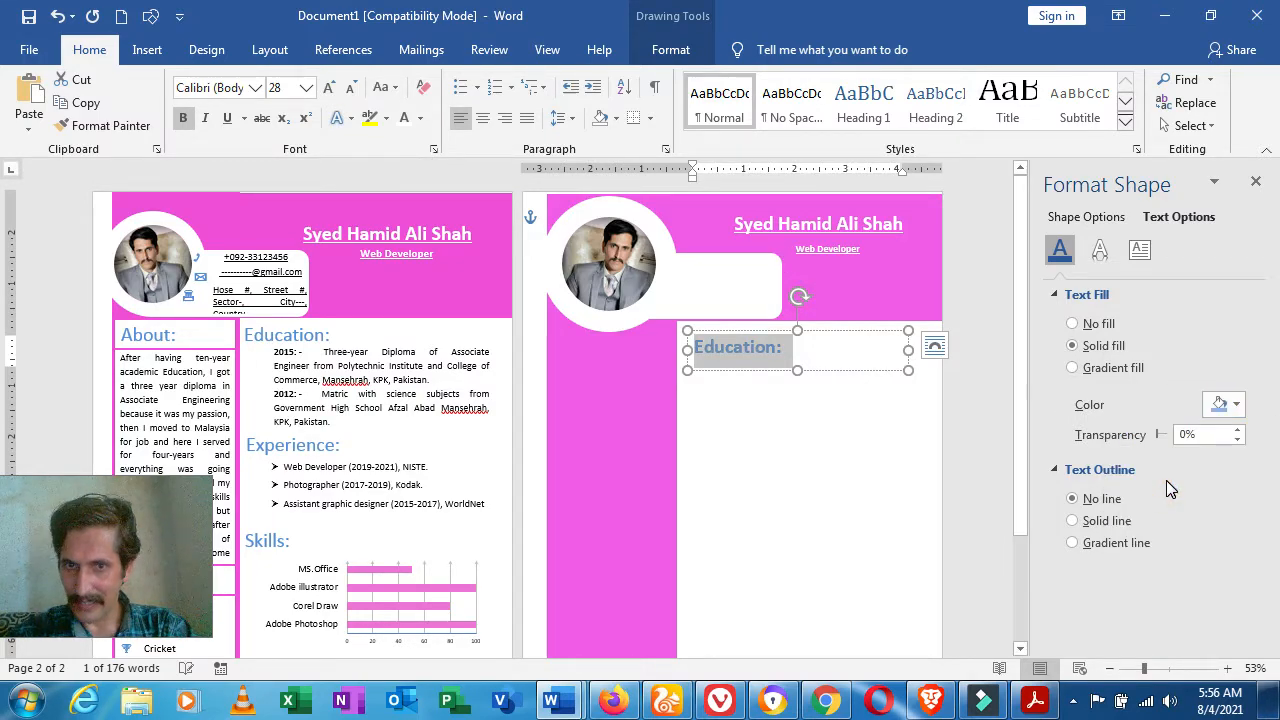
left_click(814, 349)
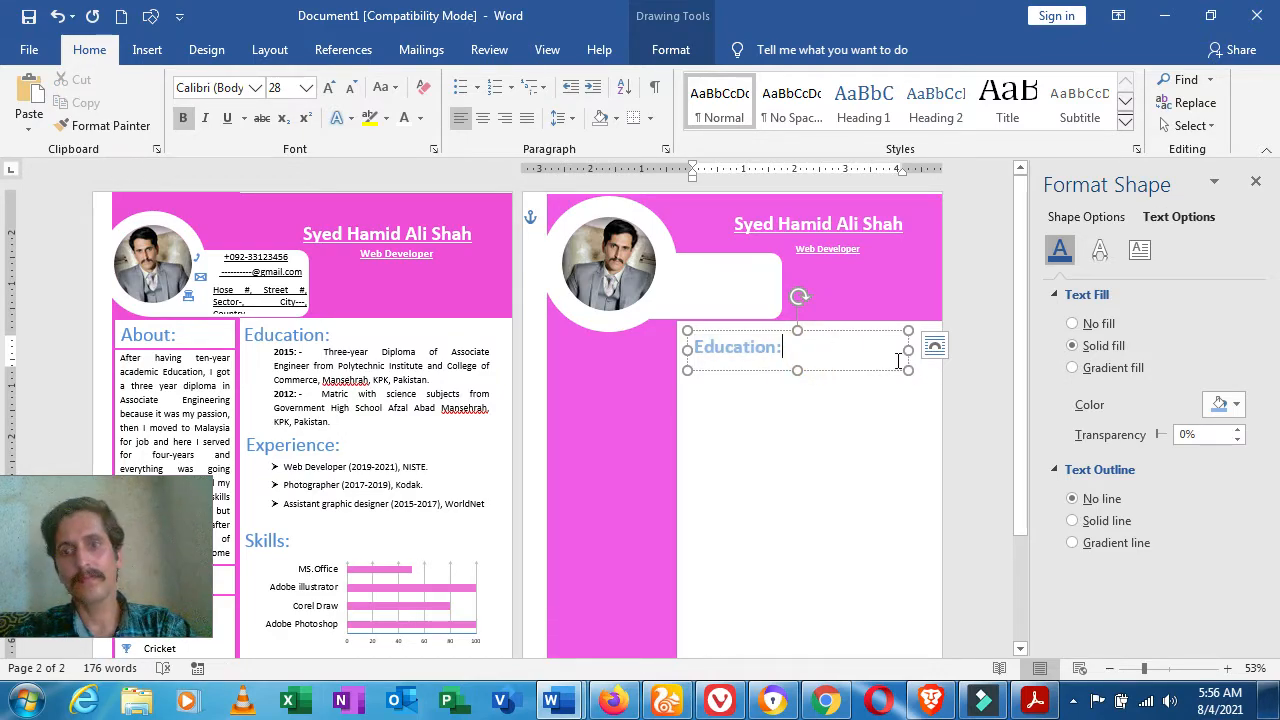
- Shrink the second page's "Education:" text box closely around its heading and paste two copies of the box
left_click_drag(907, 369, 820, 363)
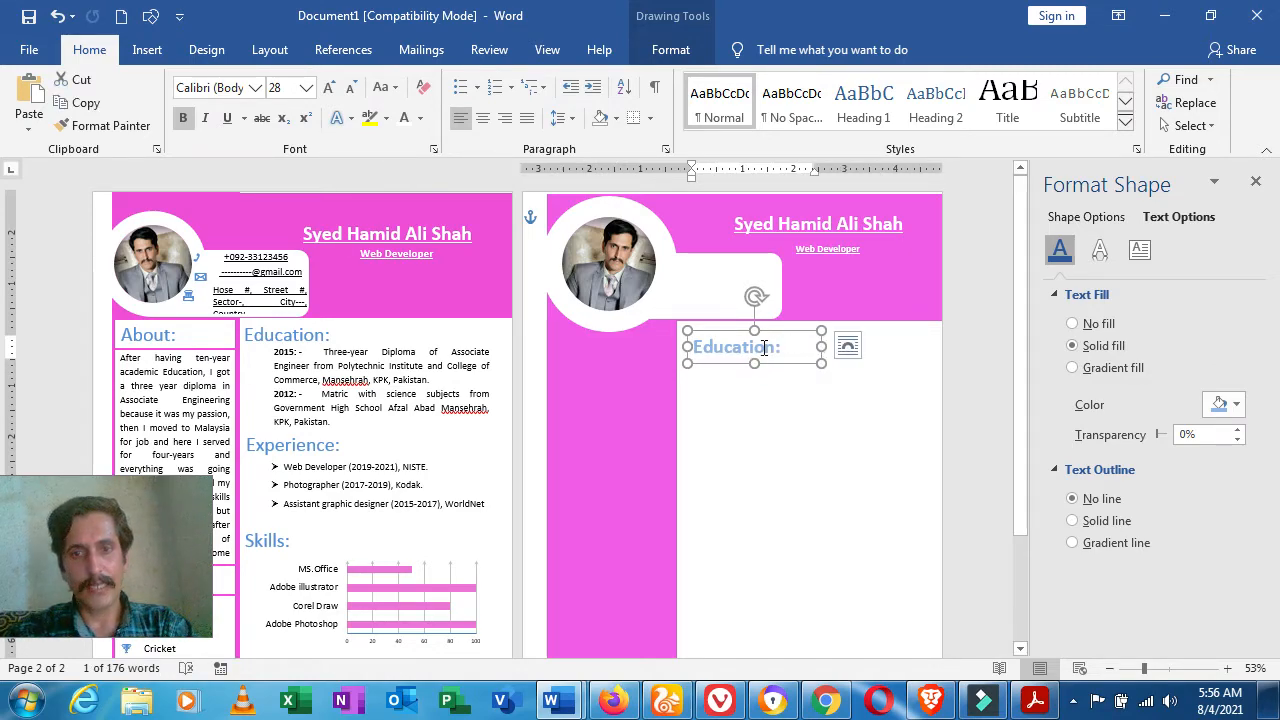
left_click(744, 347)
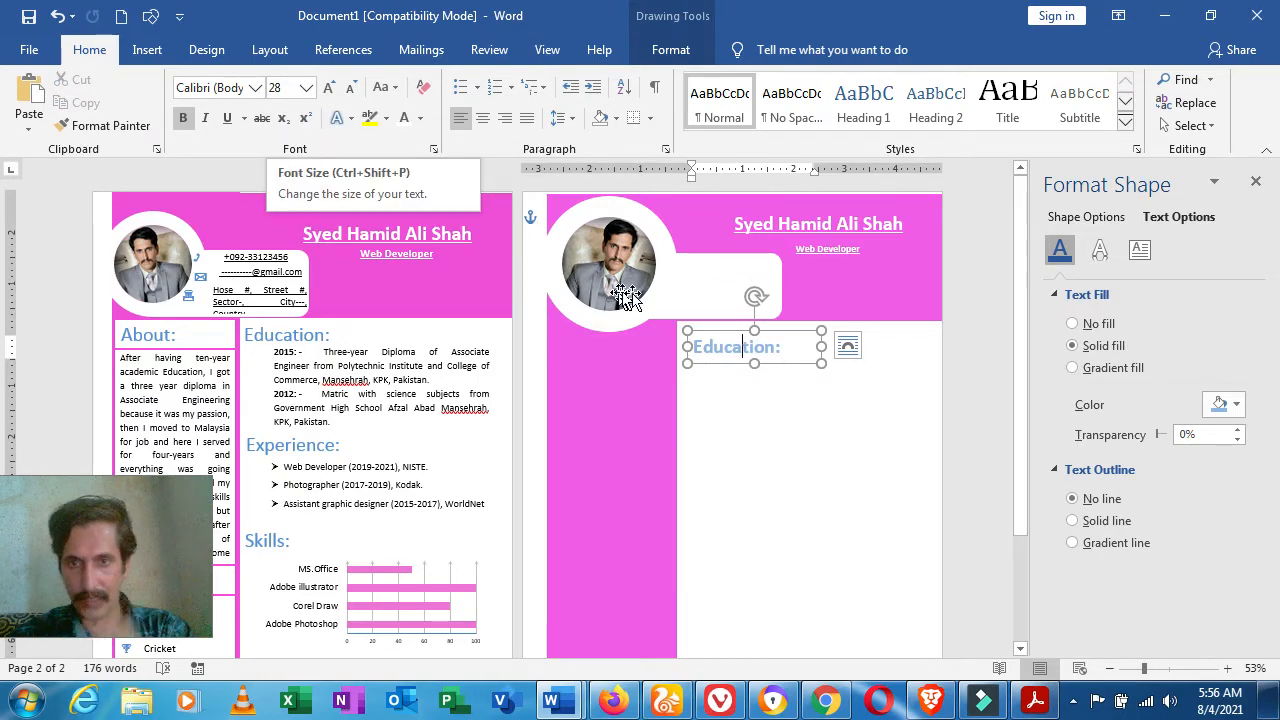
left_click(825, 363)
left_click(758, 342)
left_click(819, 362)
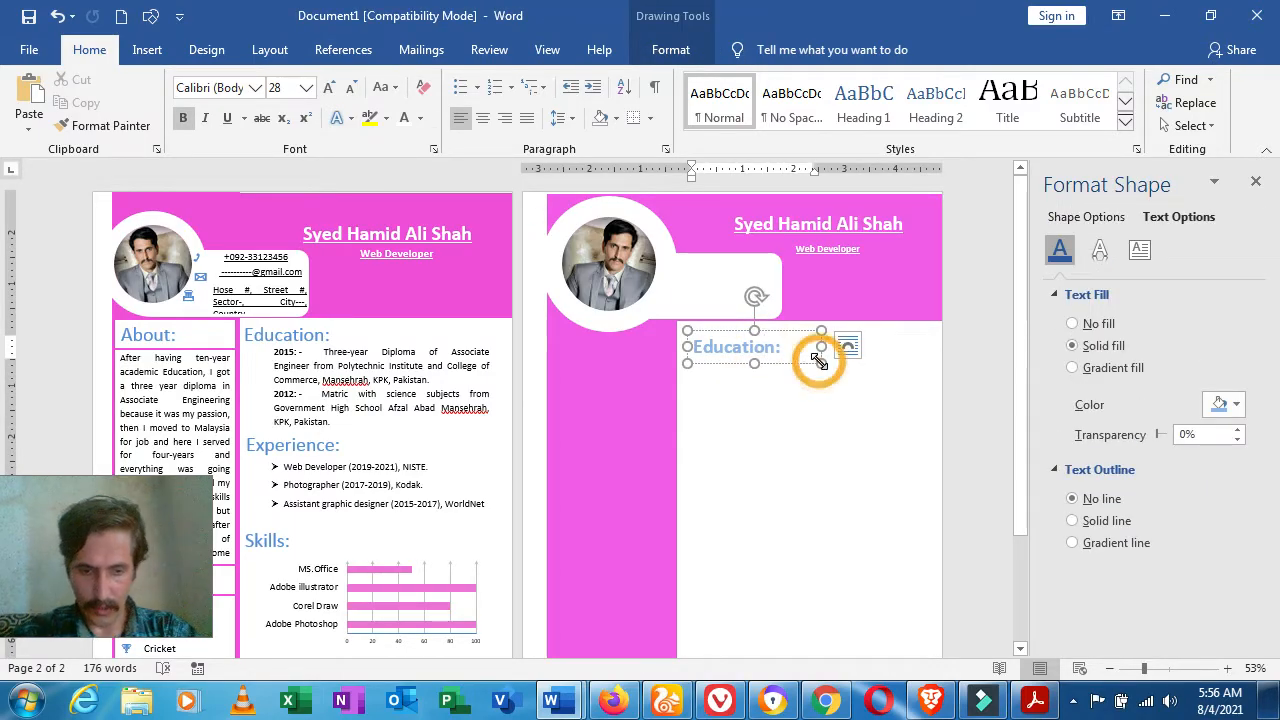
key("ctrl+c")
key("ctrl+v")
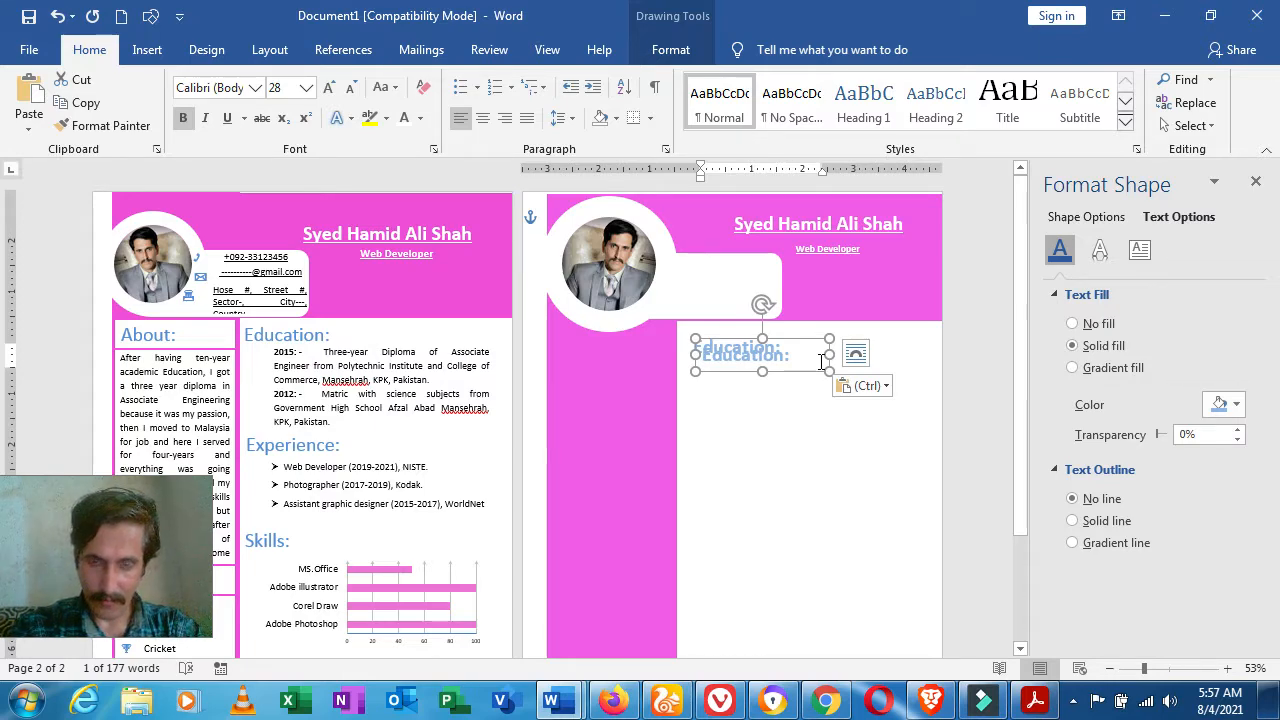
key("ctrl+v")
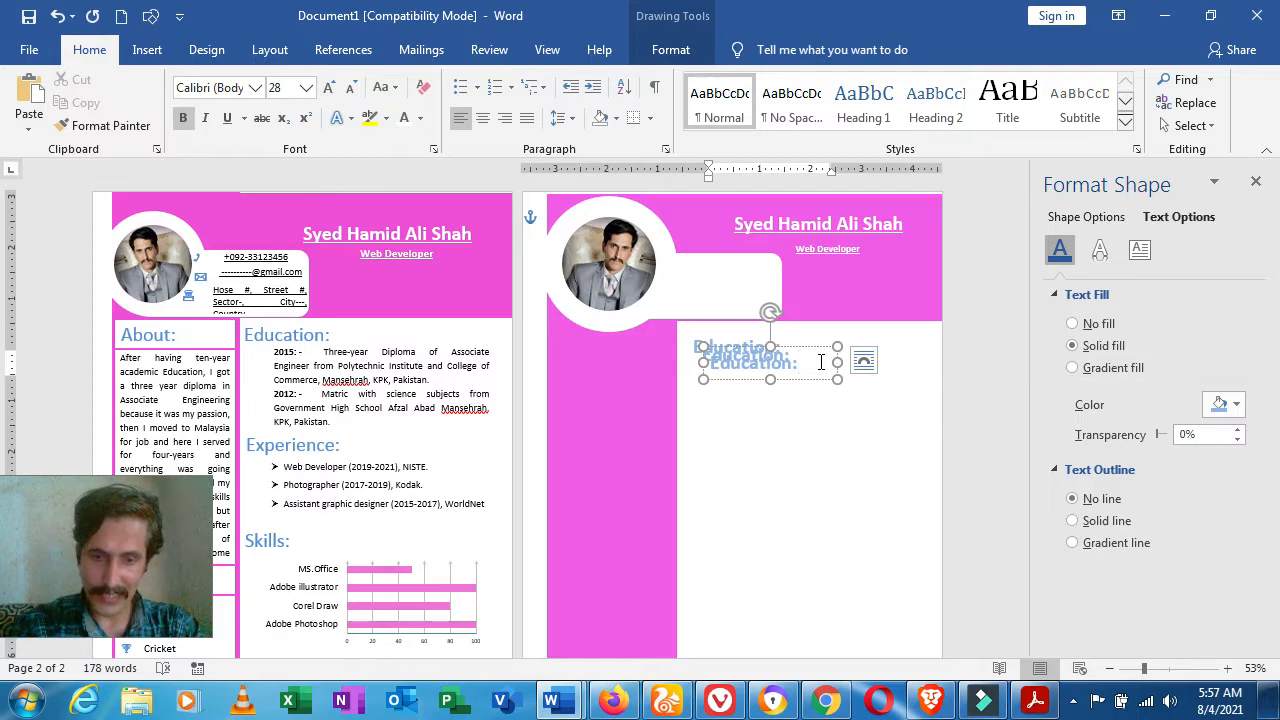
key("ctrl+c")
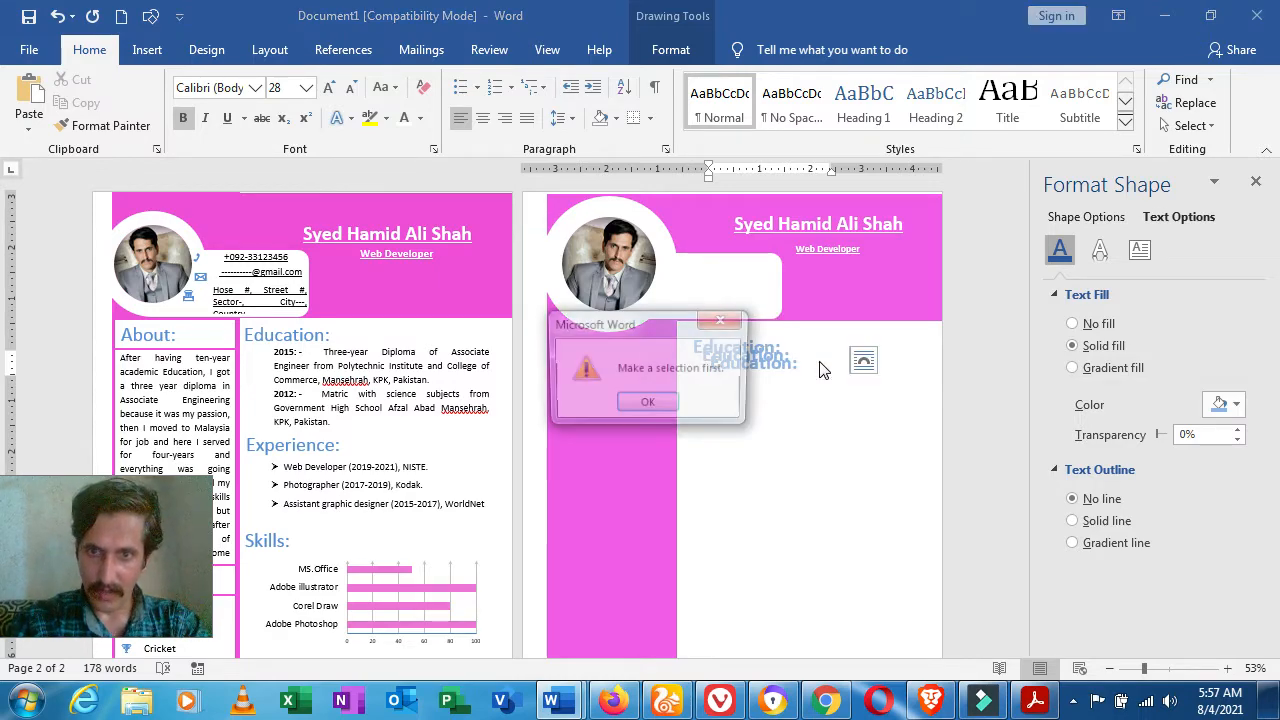
left_click(647, 404)
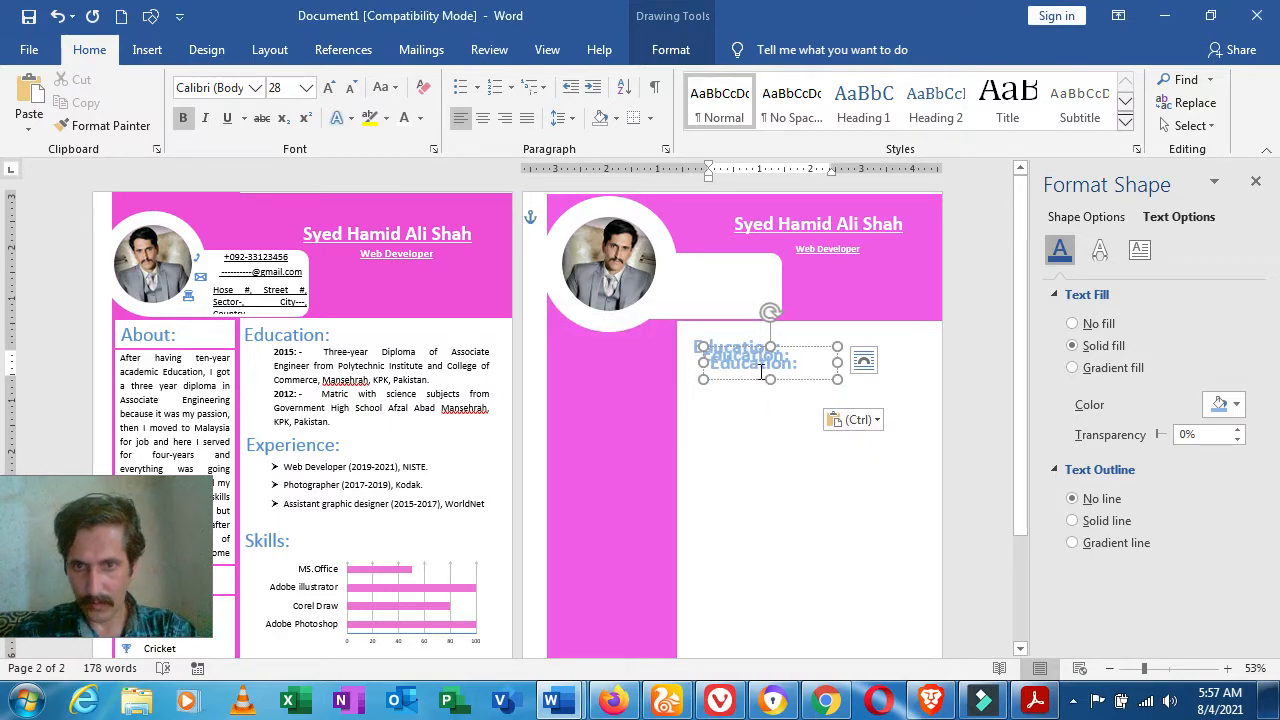
- Move the topmost pasted heading box below the original "Education:" box and change its text to "Refference:"
left_click_drag(751, 371, 740, 424)
left_click(768, 412)
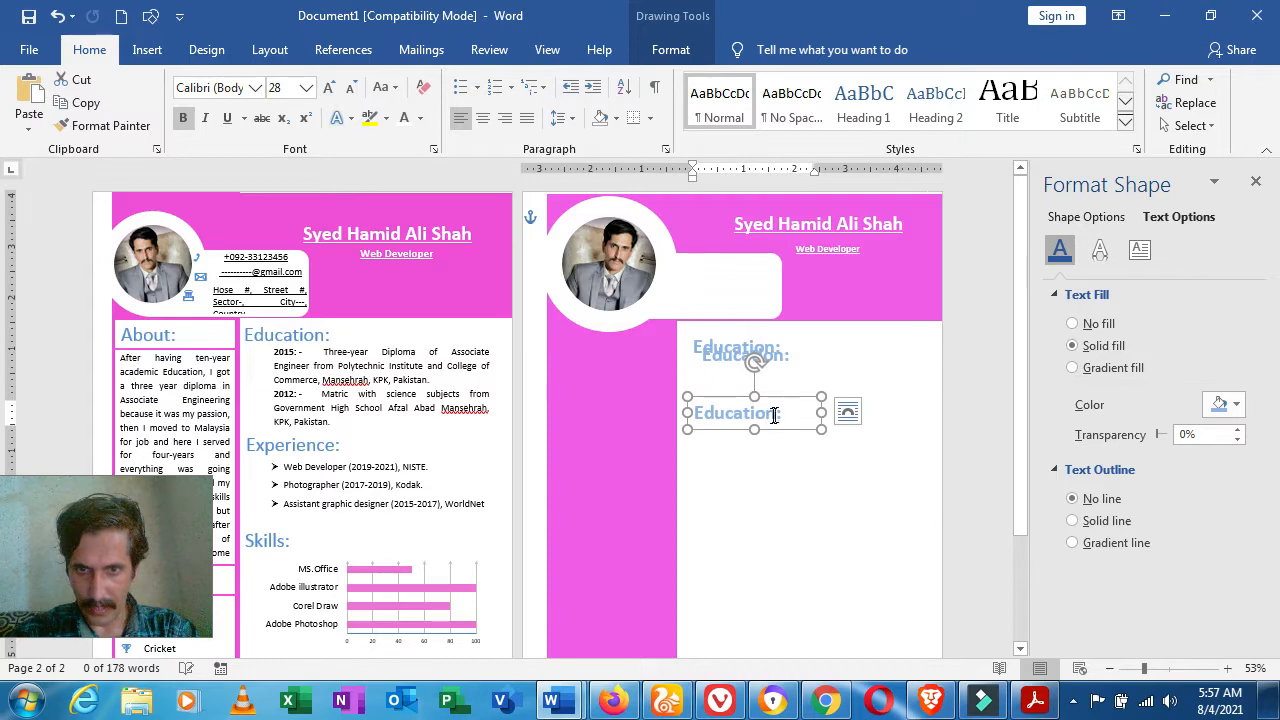
key("BackSpace")
key("BackSpace")
key("BackSpace")
key("BackSpace")
key("BackSpace")
key("BackSpace")
key("BackSpace")
key("BackSpace")
key("BackSpace")
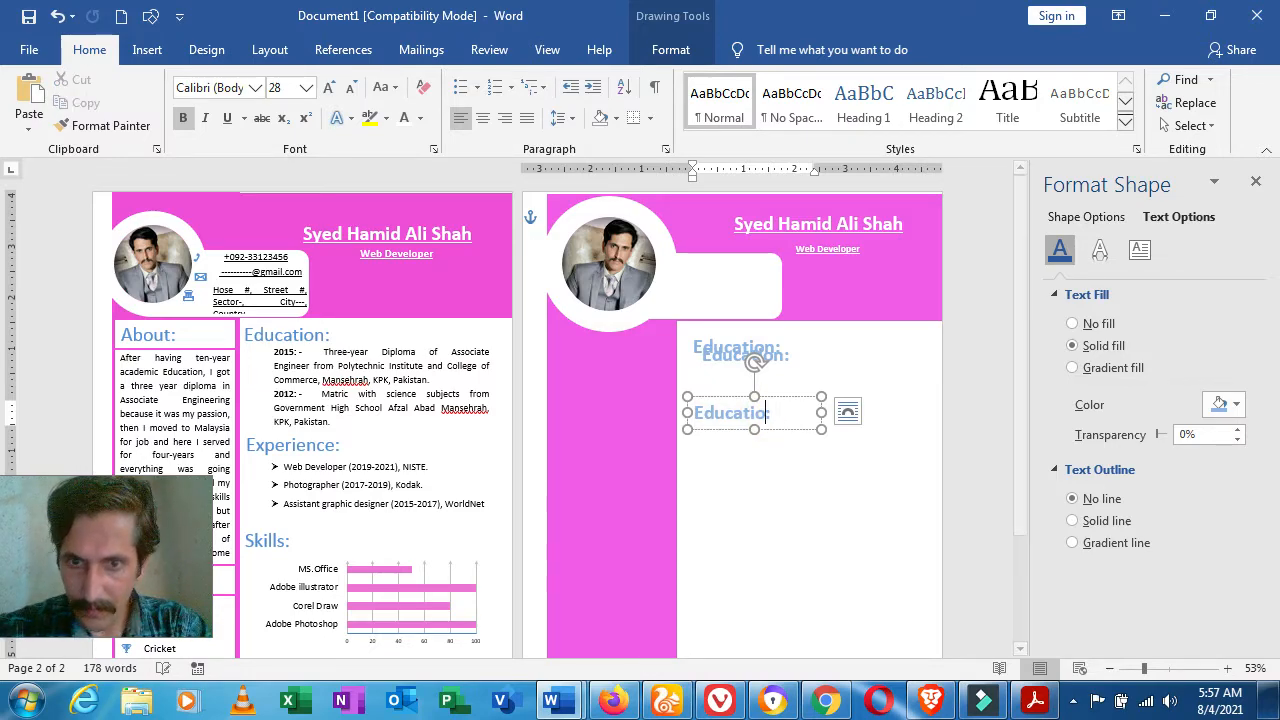
type("Refference:")
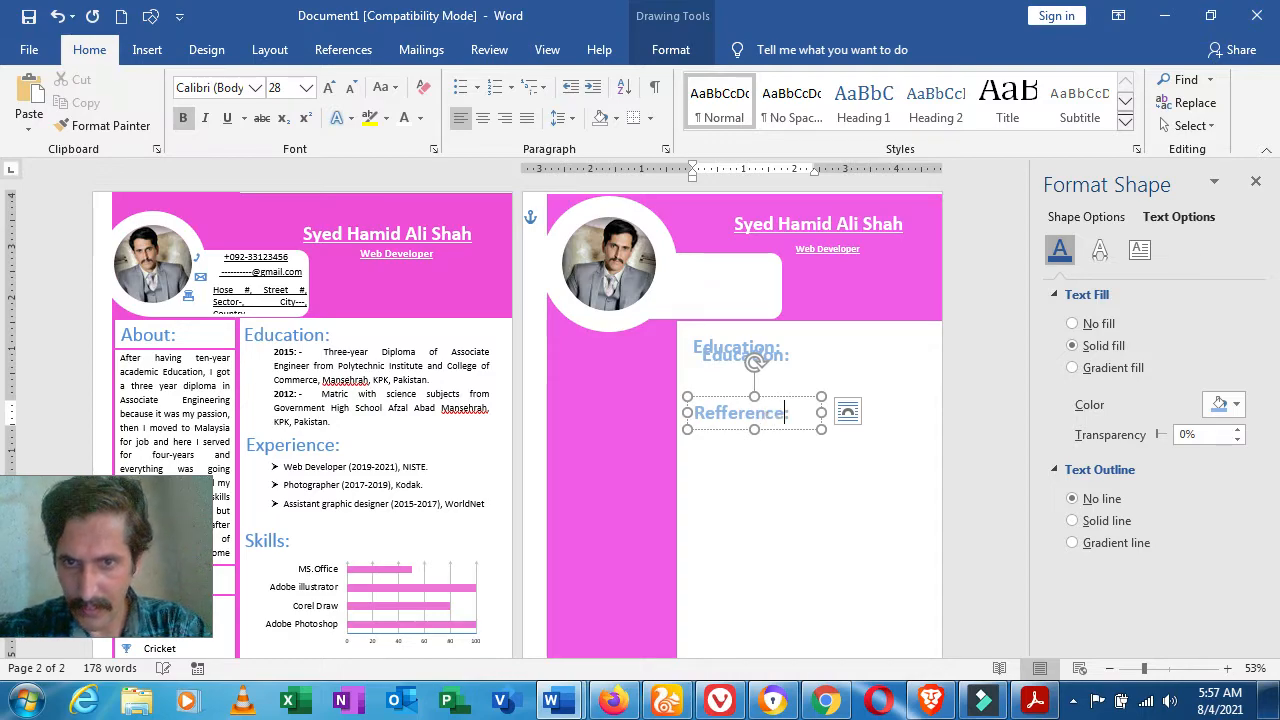
- Move the other pasted heading box between "Education:" and "Refference:" and change its text to "Experience:"
left_click(772, 358)
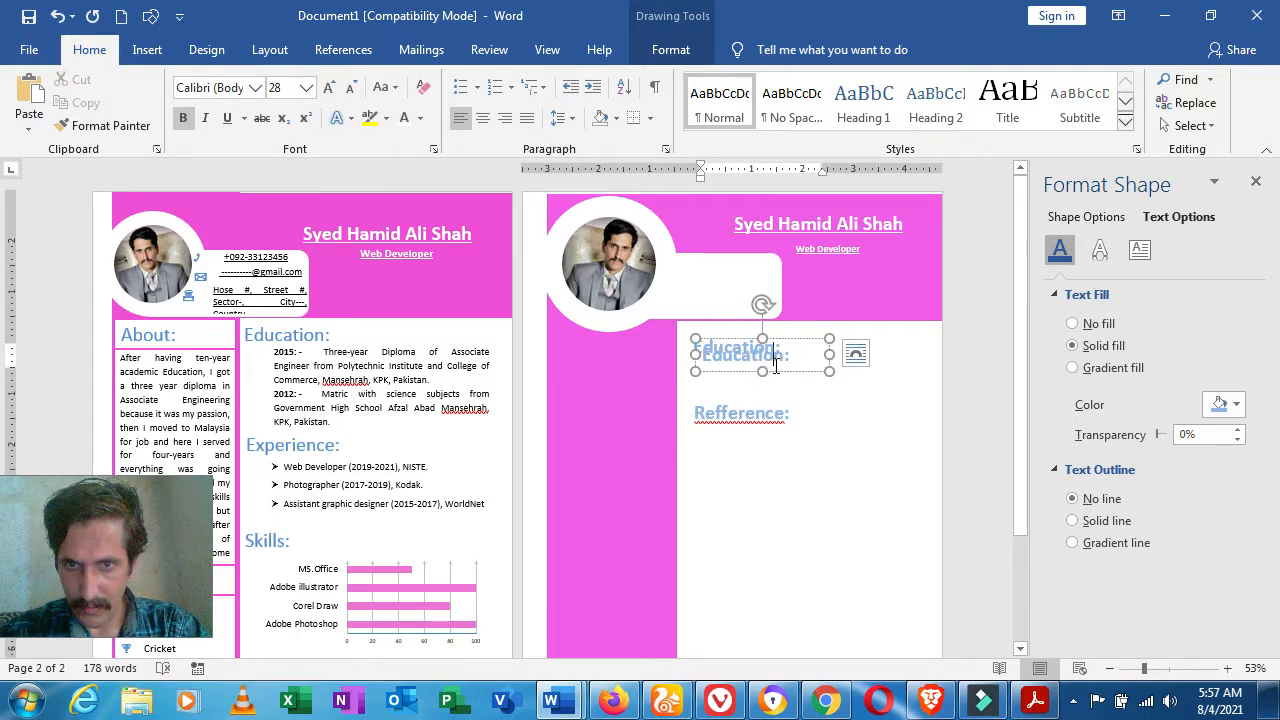
left_click_drag(766, 366, 768, 401)
left_click(781, 386)
key("BackSpace")
key("BackSpace")
key("BackSpace")
key("BackSpace")
key("BackSpace")
key("BackSpace")
key("BackSpace")
key("BackSpace")
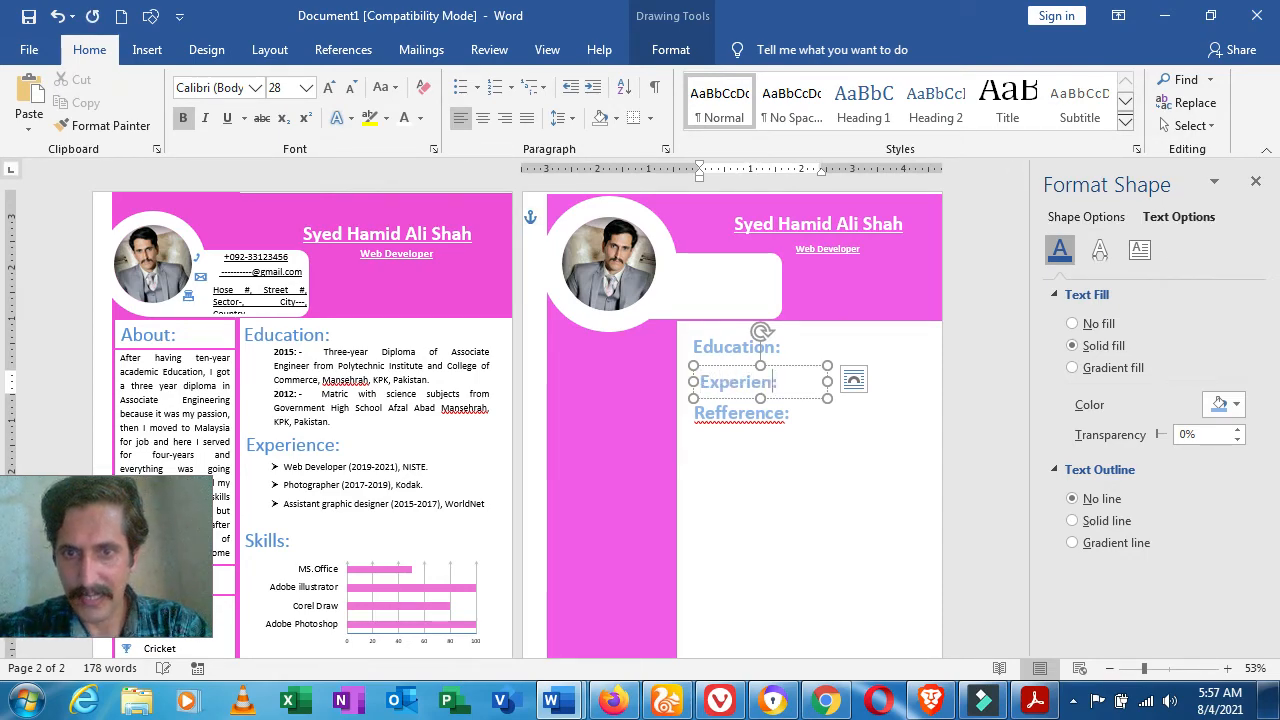
- Correct the spelling of the "Refference:" heading to "Reference:" and make sure the "Experience:" heading ends with a colon
left_click(757, 424)
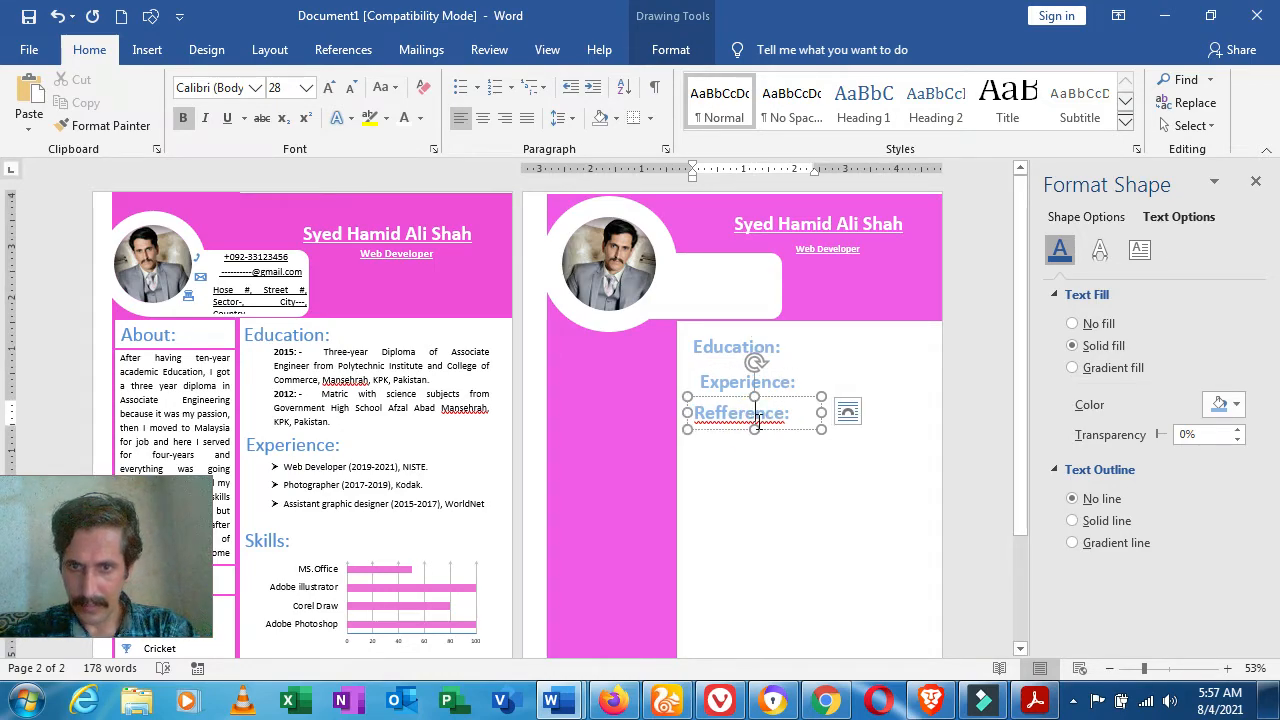
right_click(757, 424)
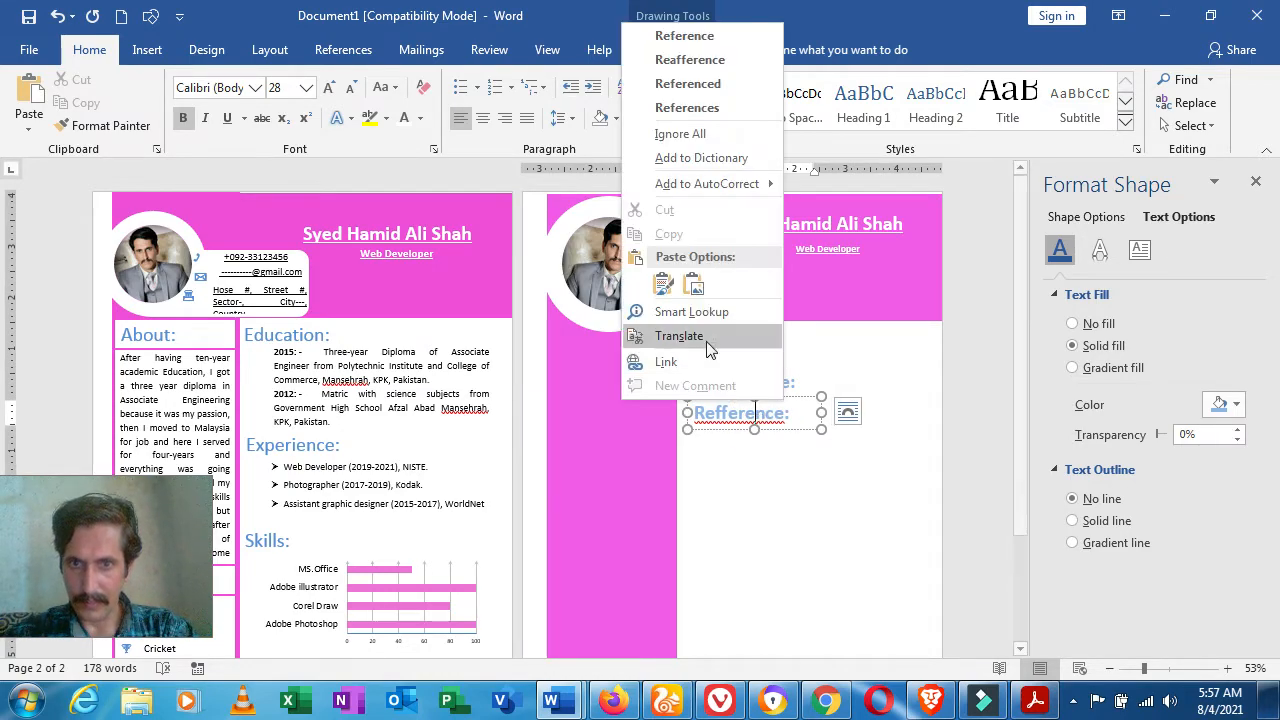
left_click(707, 35)
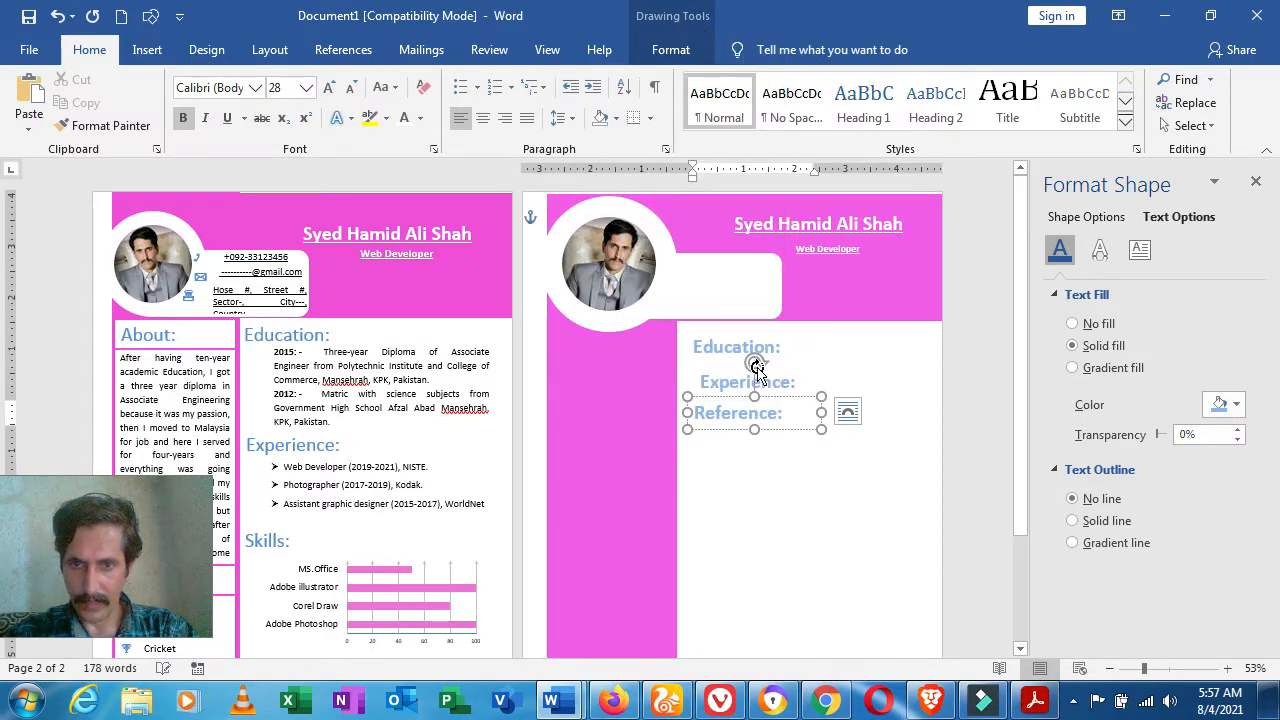
left_click(790, 385)
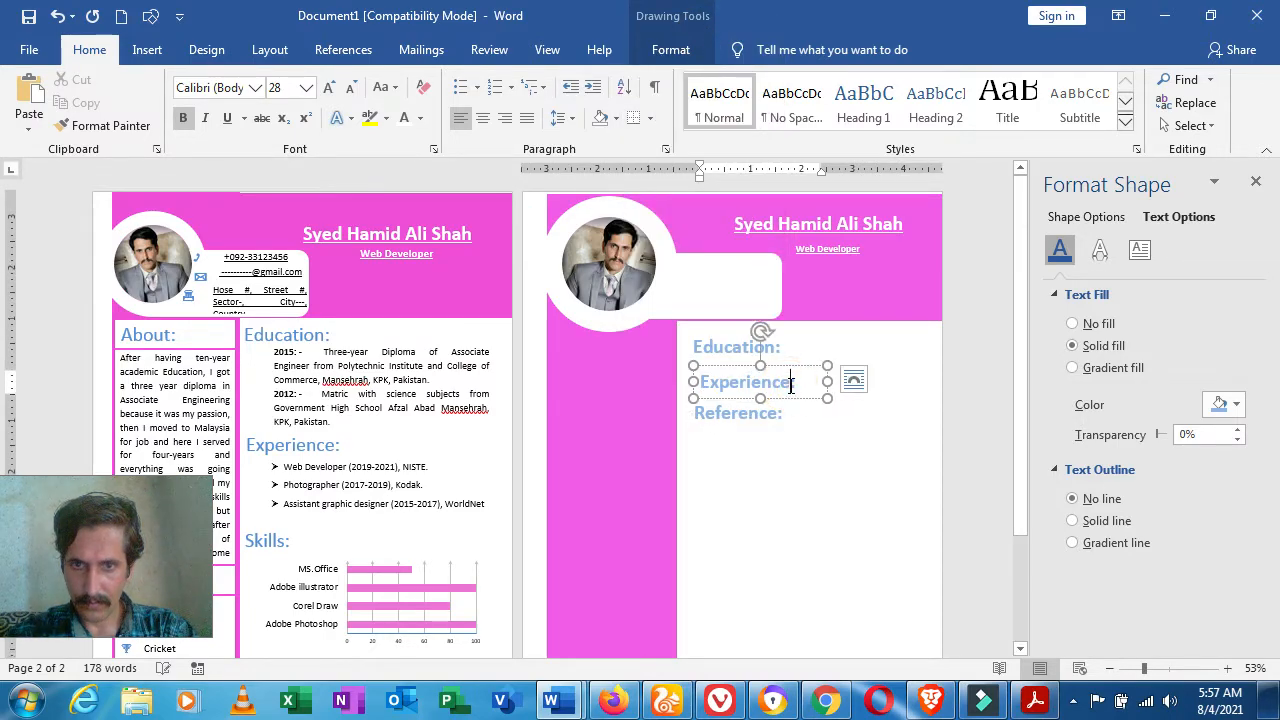
left_click(790, 383)
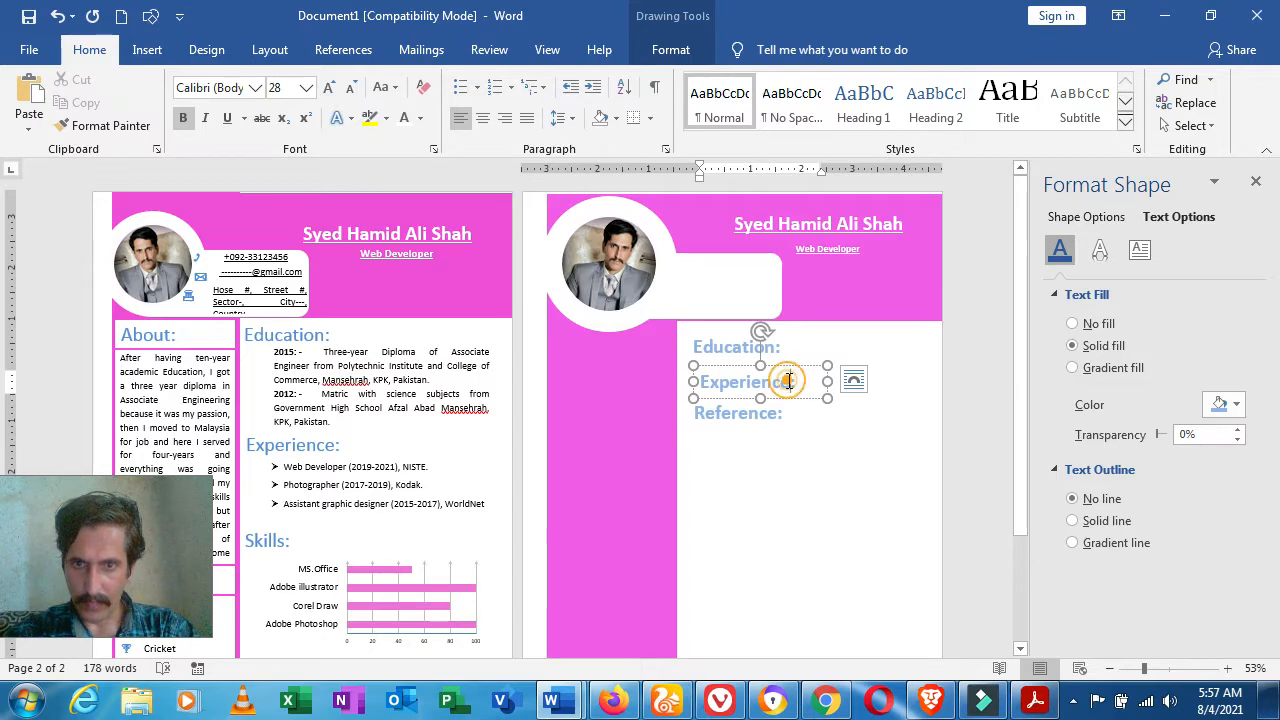
type(":")
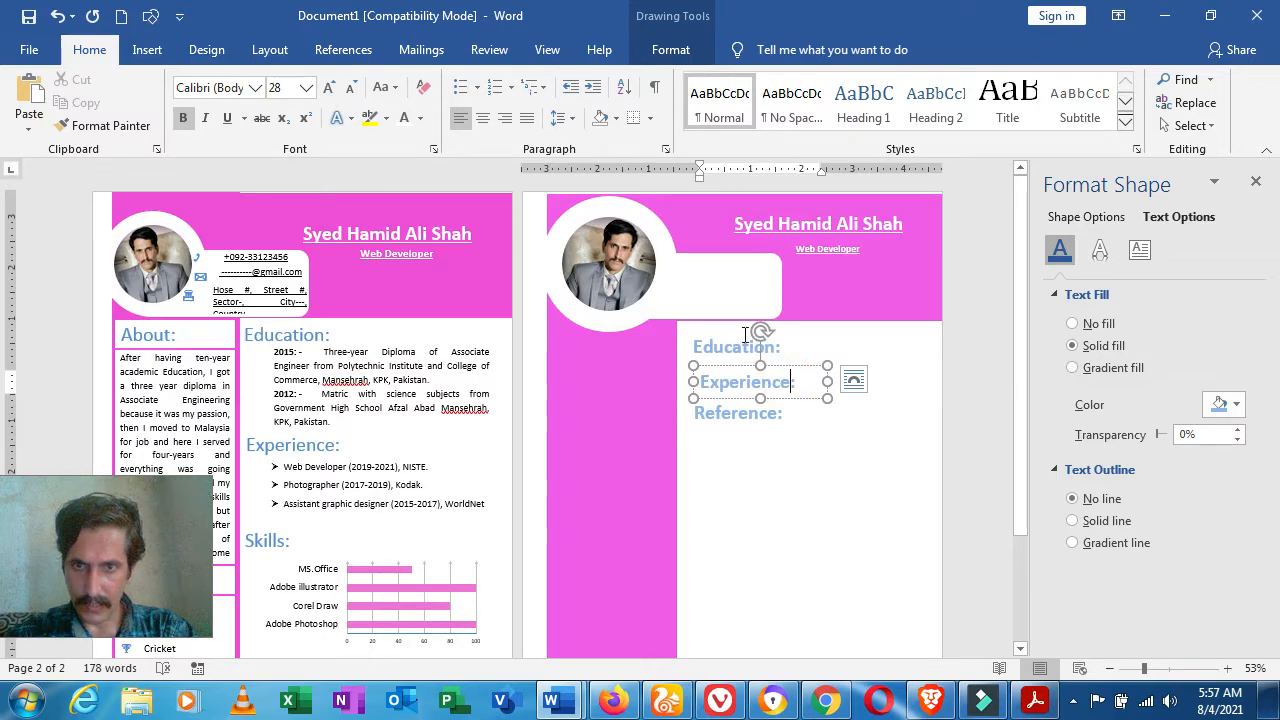
- Space out the second page's headings by moving "Reference:" and "Experience:" down the white column, and nudge "Education:" slightly left
left_click(764, 420)
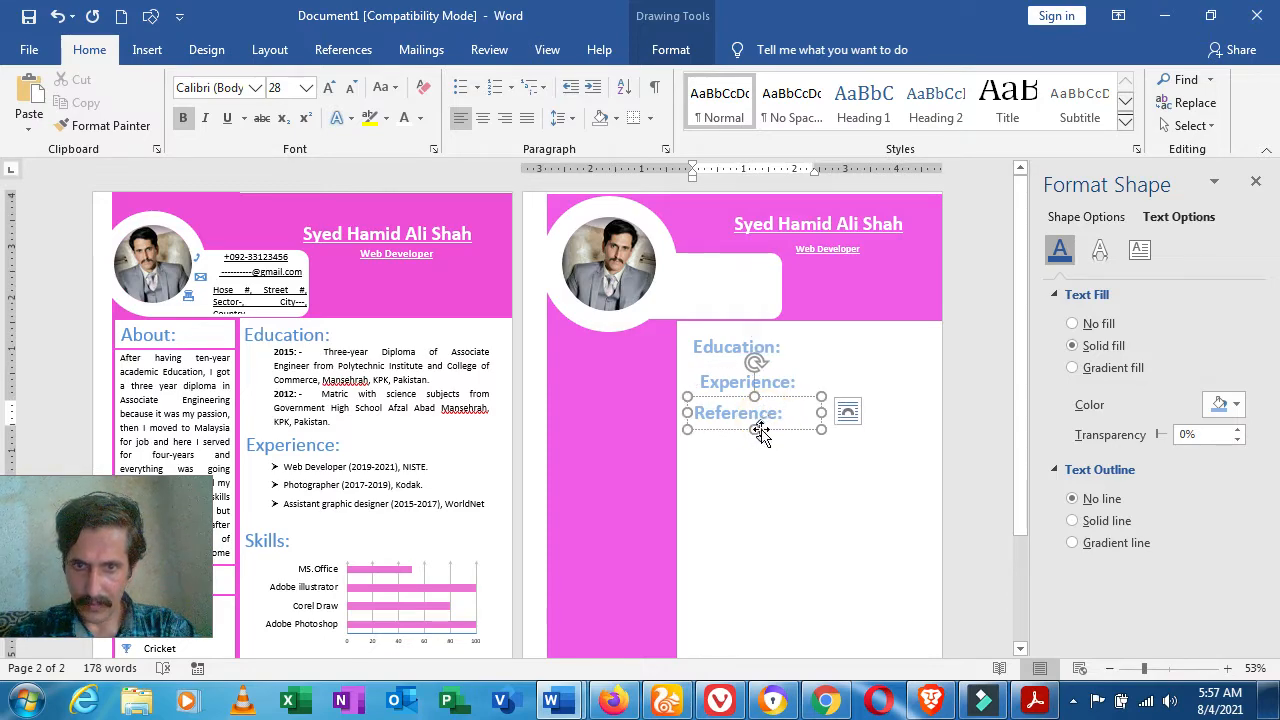
left_click_drag(760, 423, 760, 598)
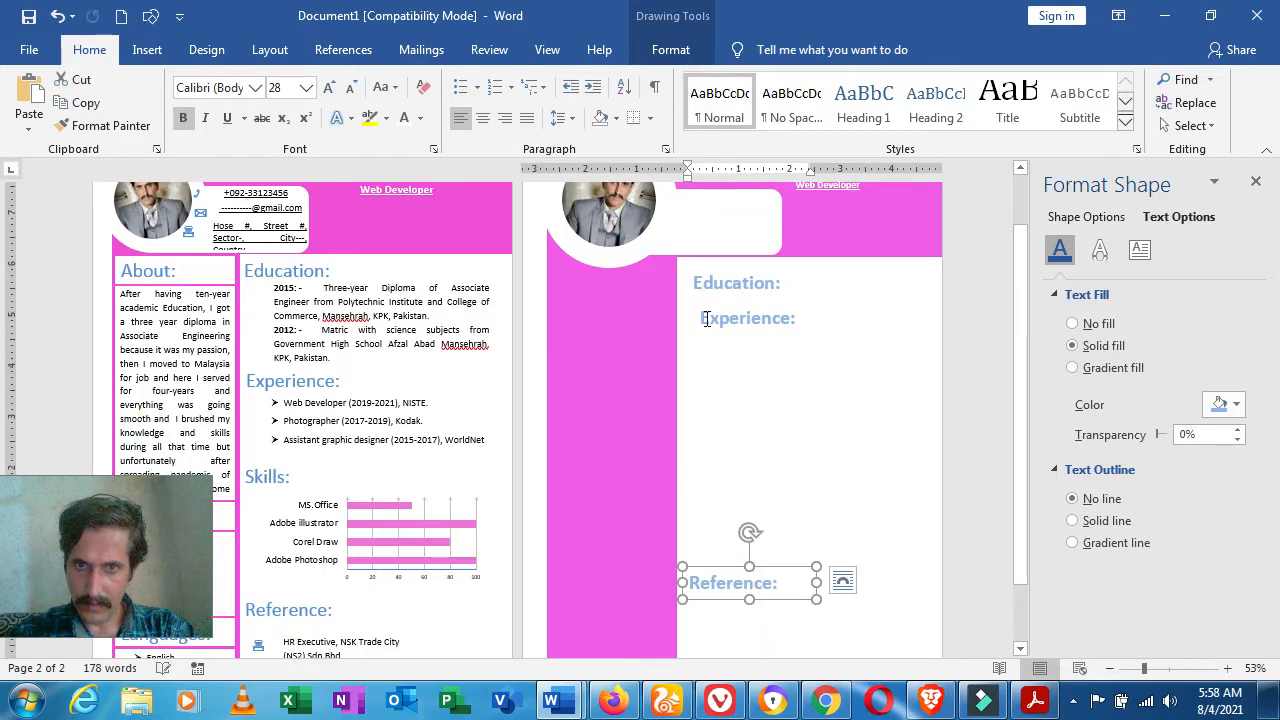
left_click(714, 320)
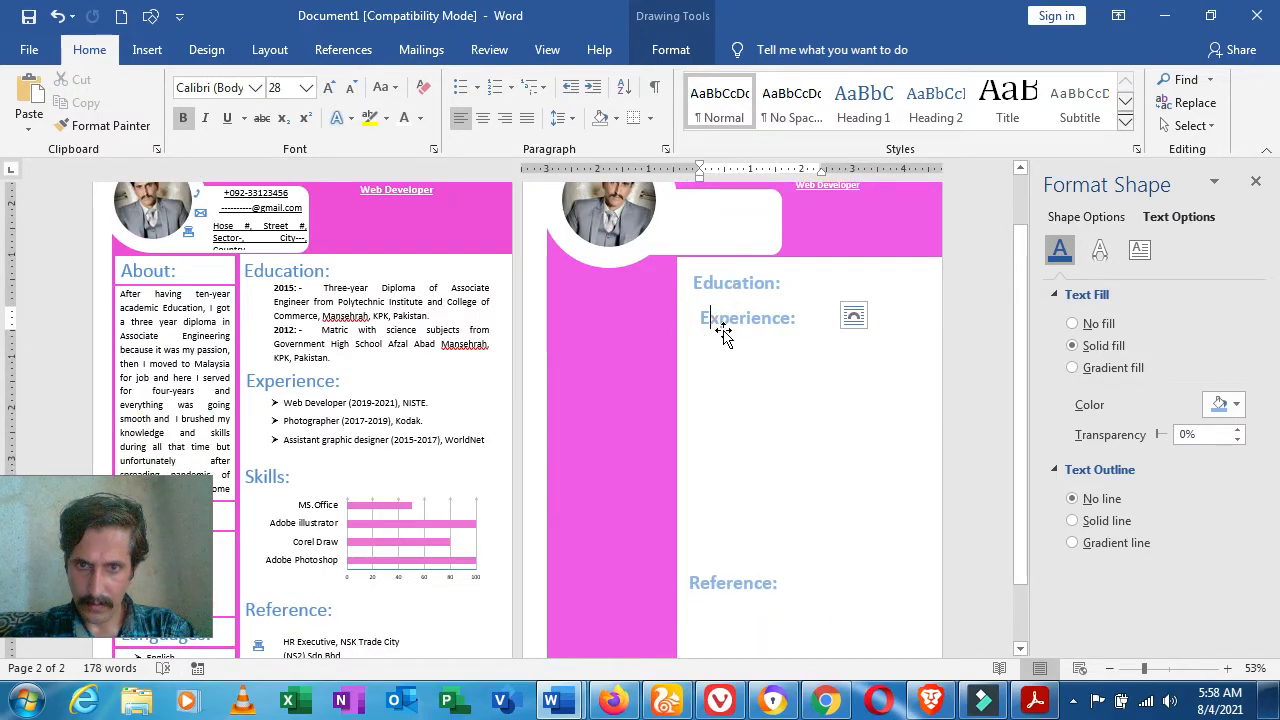
left_click(728, 332)
left_click_drag(728, 332, 714, 432)
left_click(709, 280)
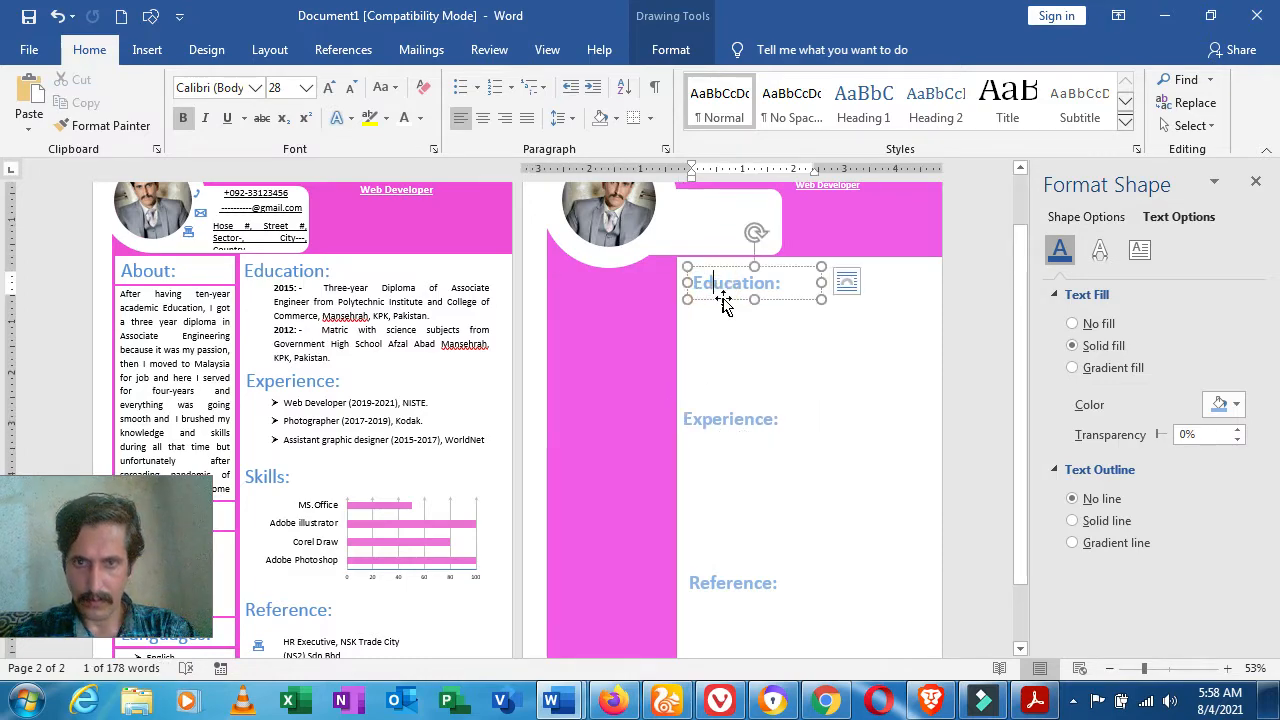
left_click_drag(744, 304, 737, 306)
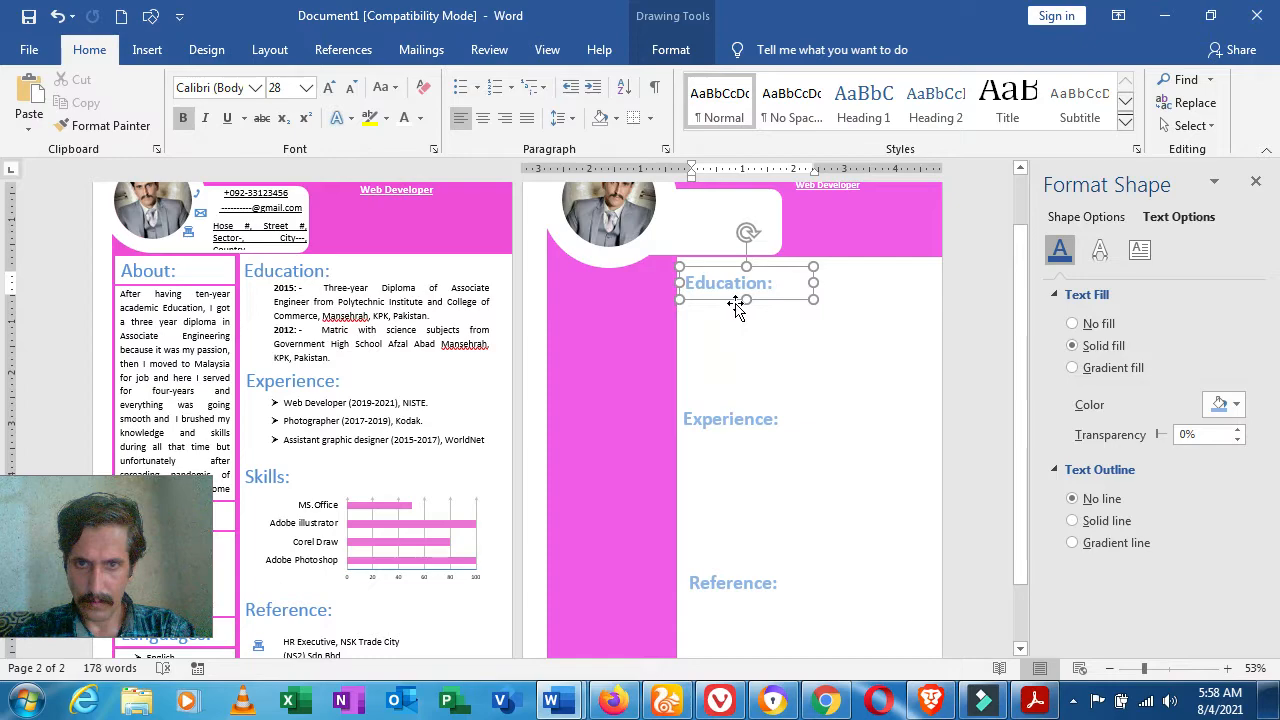
- Duplicate the second page's "Experience:" heading box and change the copy's text to "Skills:"
left_click(741, 416)
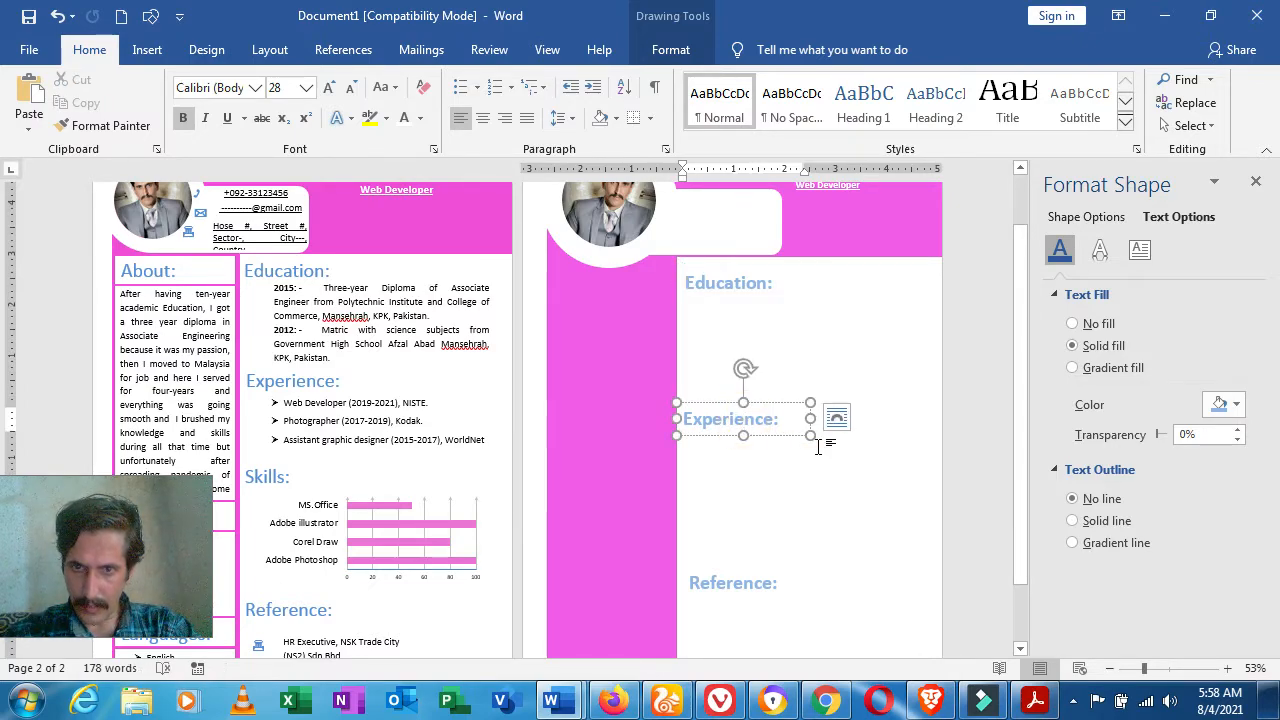
left_click(810, 432)
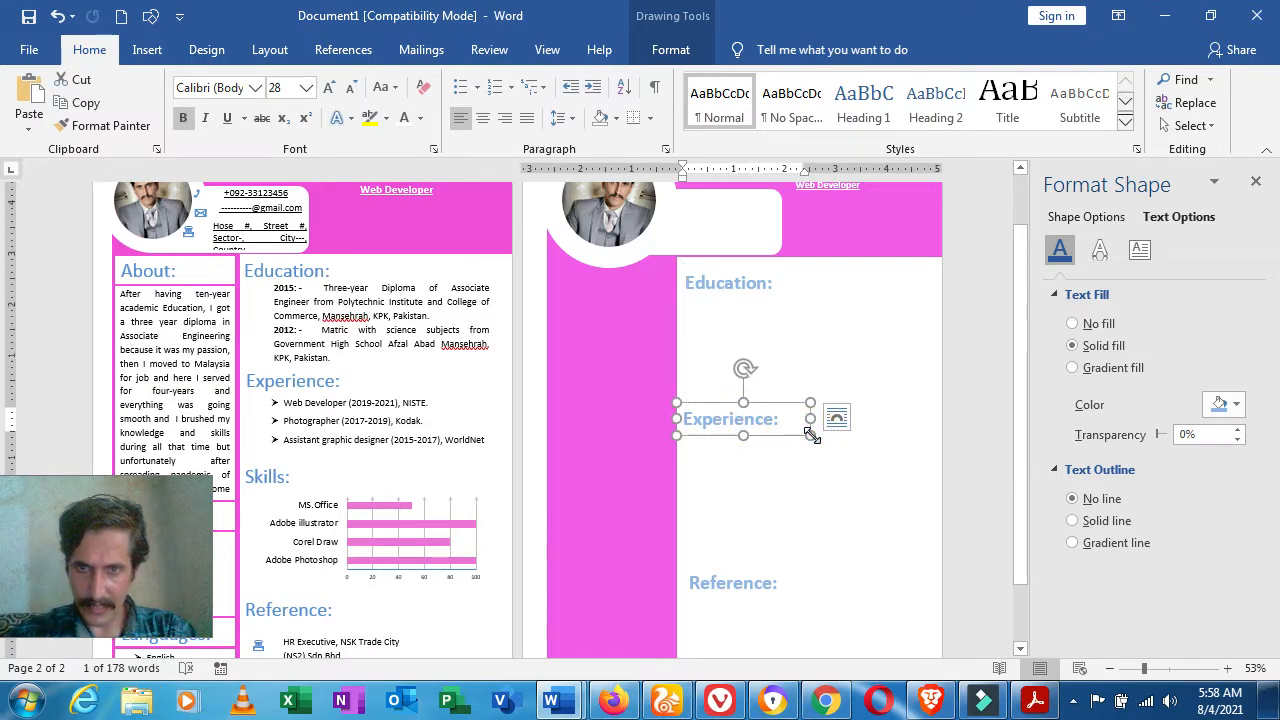
key("ctrl+c")
key("ctrl+v")
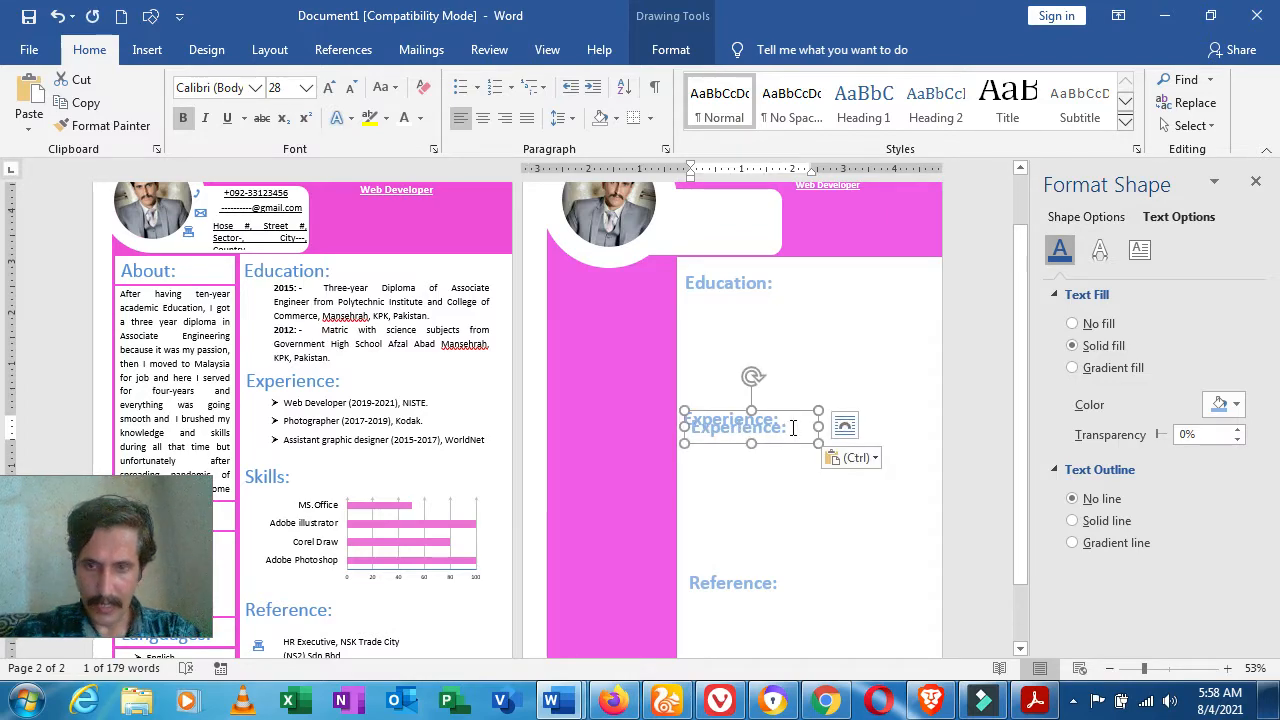
double_click(793, 428)
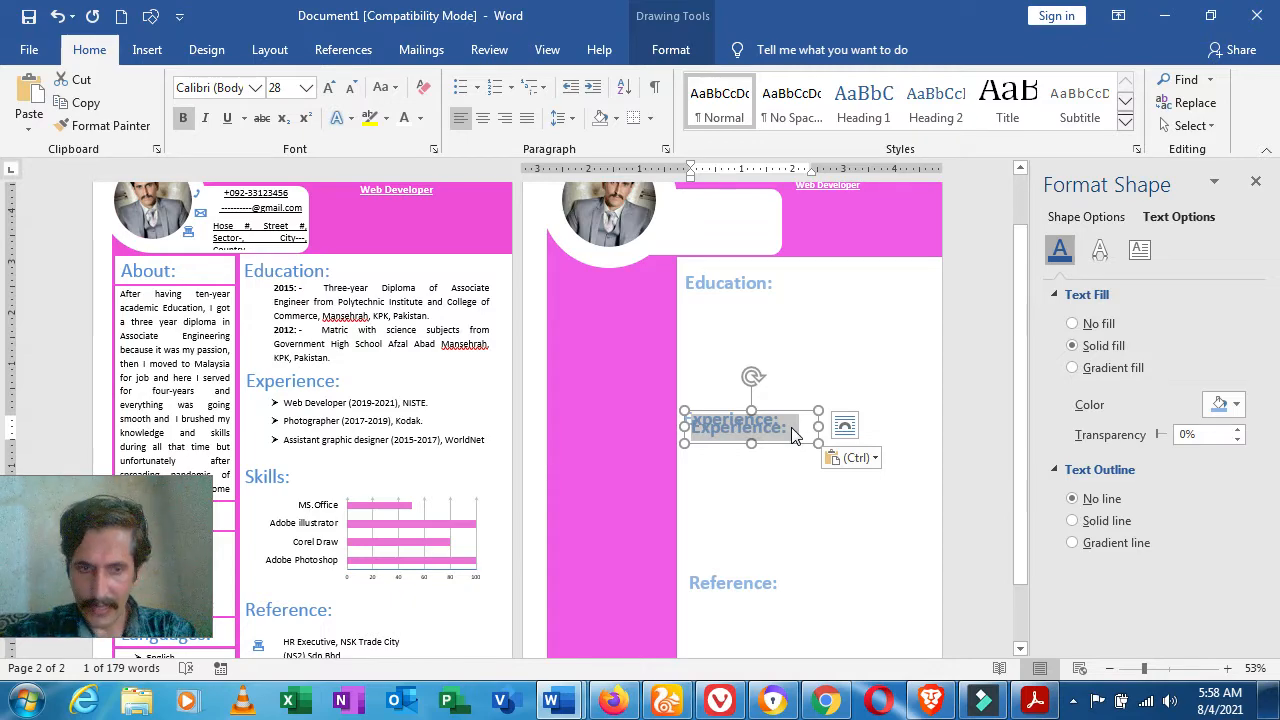
type("Skills")
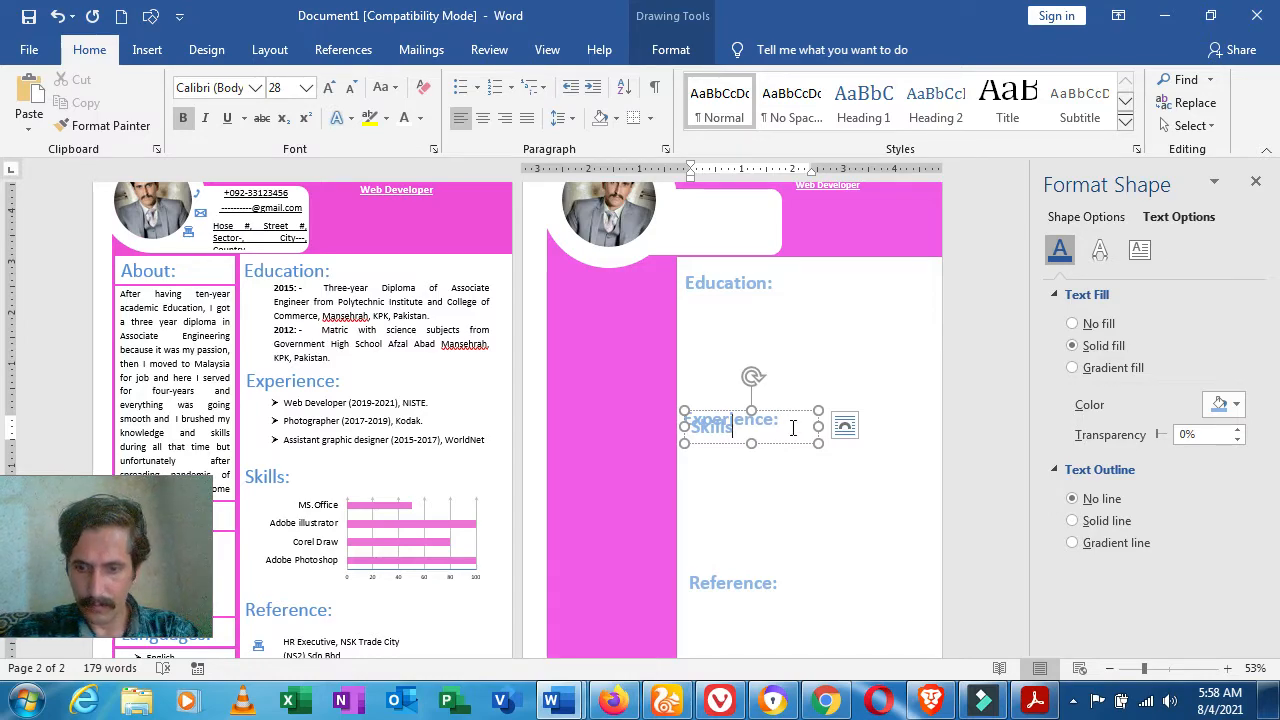
left_click(871, 543)
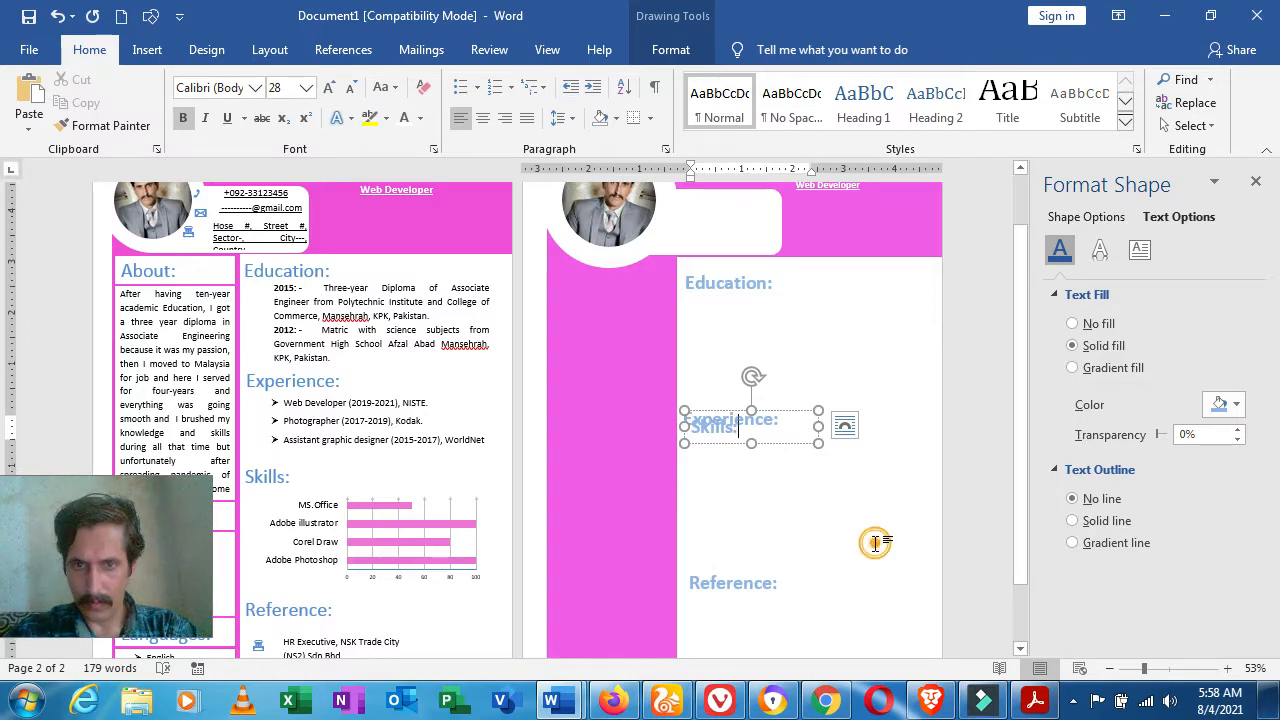
- Move the "Skills:" heading box down between "Experience:" and "Reference:" on the second page
scroll(786, 449, "up", 1)
left_click(730, 481)
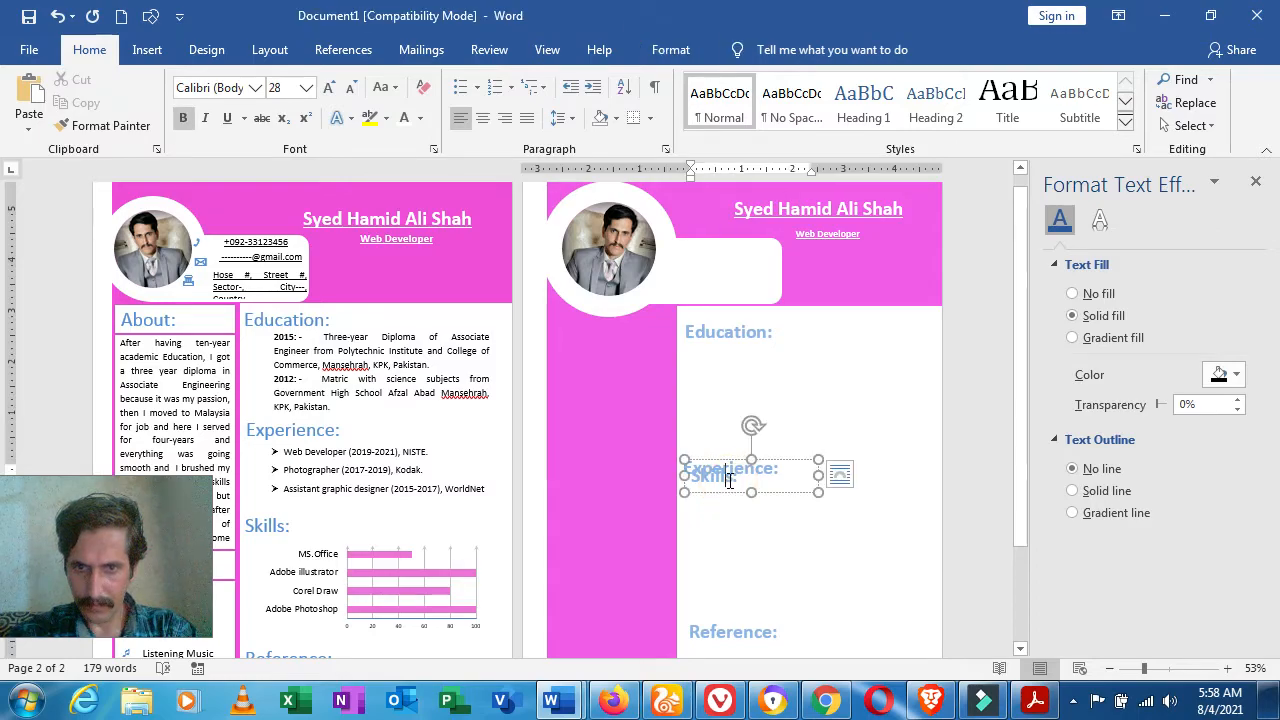
left_click_drag(757, 491, 757, 580)
left_click(744, 398)
- Duplicate the second page's "Education:" heading box and place the copy below the original, indented to the right
left_click(741, 337)
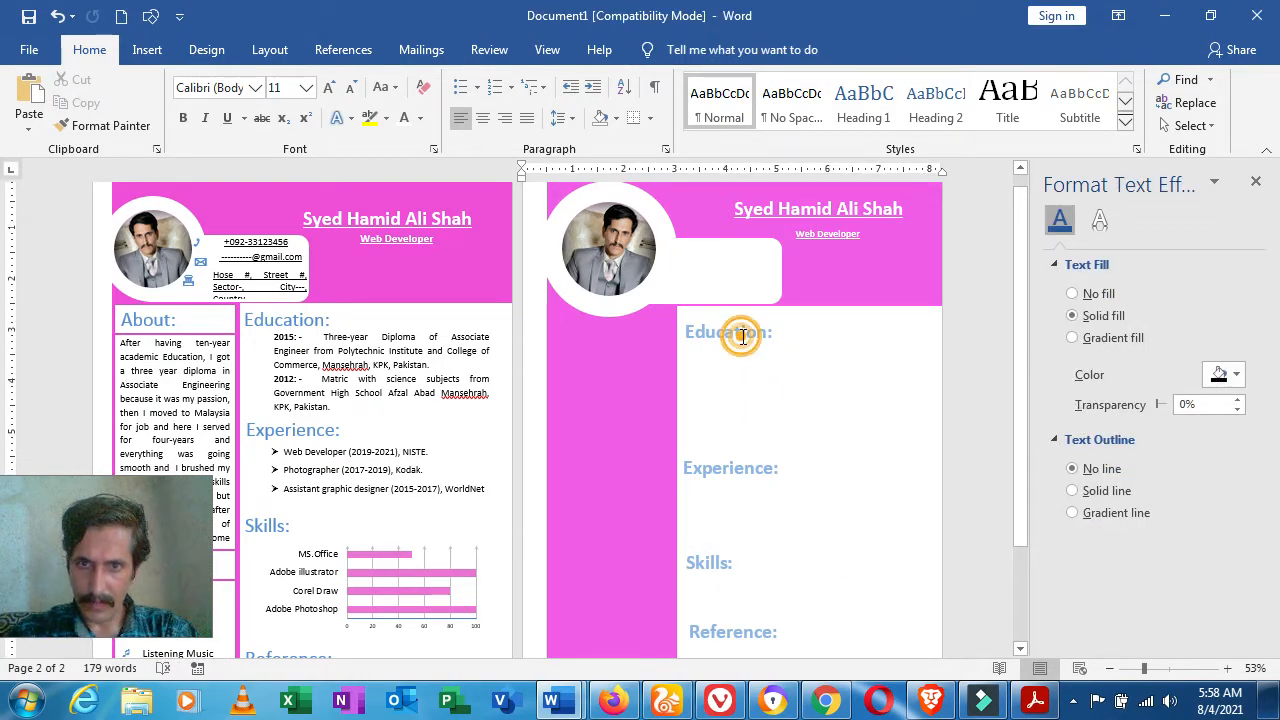
left_click(728, 372)
left_click(758, 335)
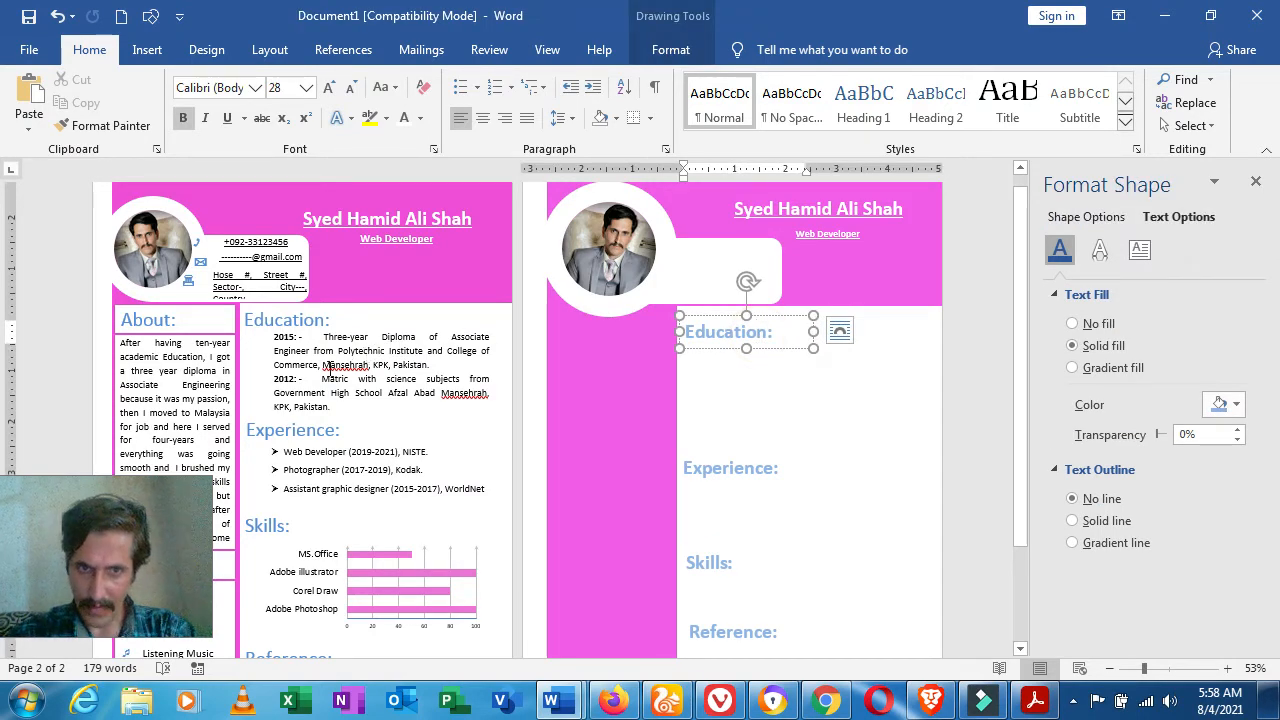
left_click(814, 350)
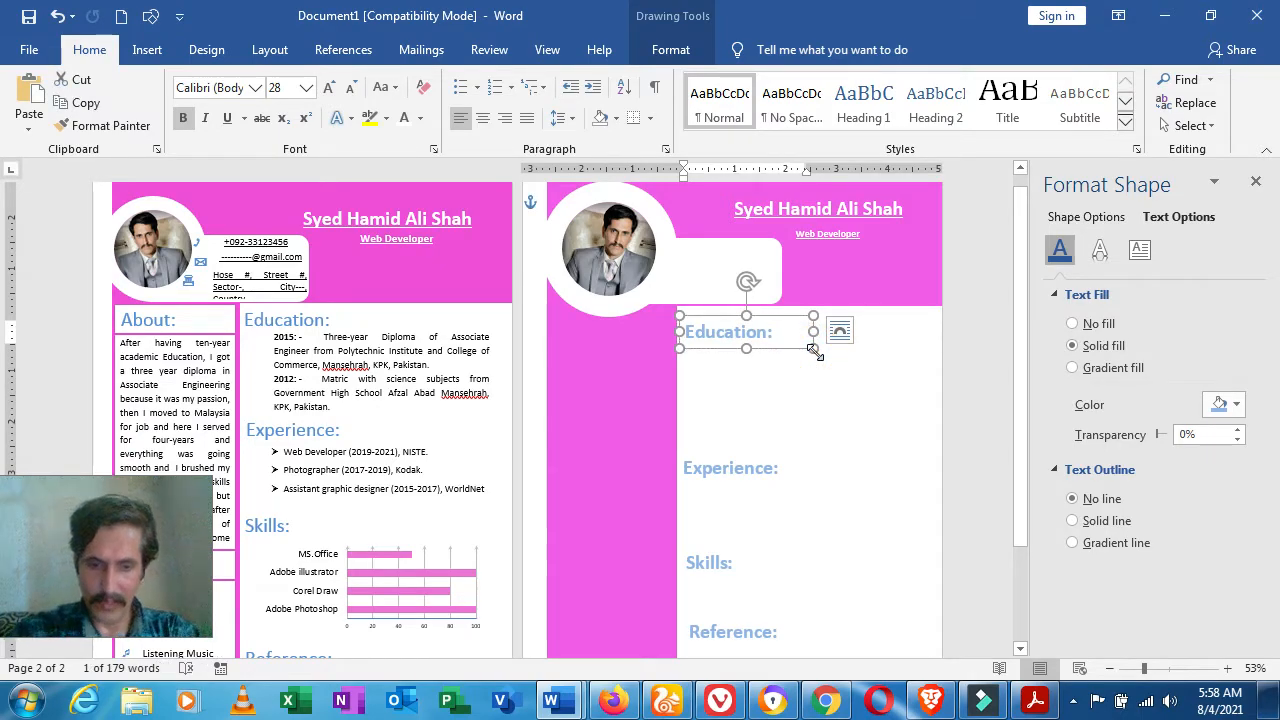
key("ctrl+v")
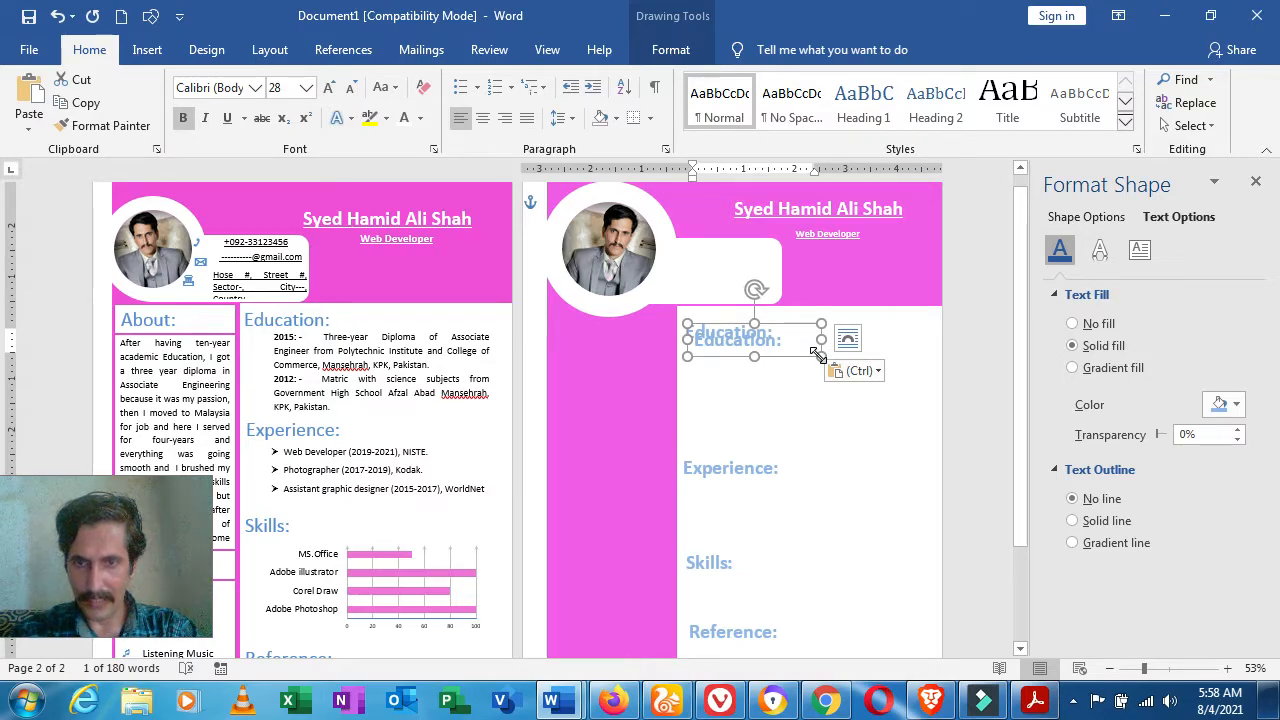
left_click_drag(810, 357, 853, 405)
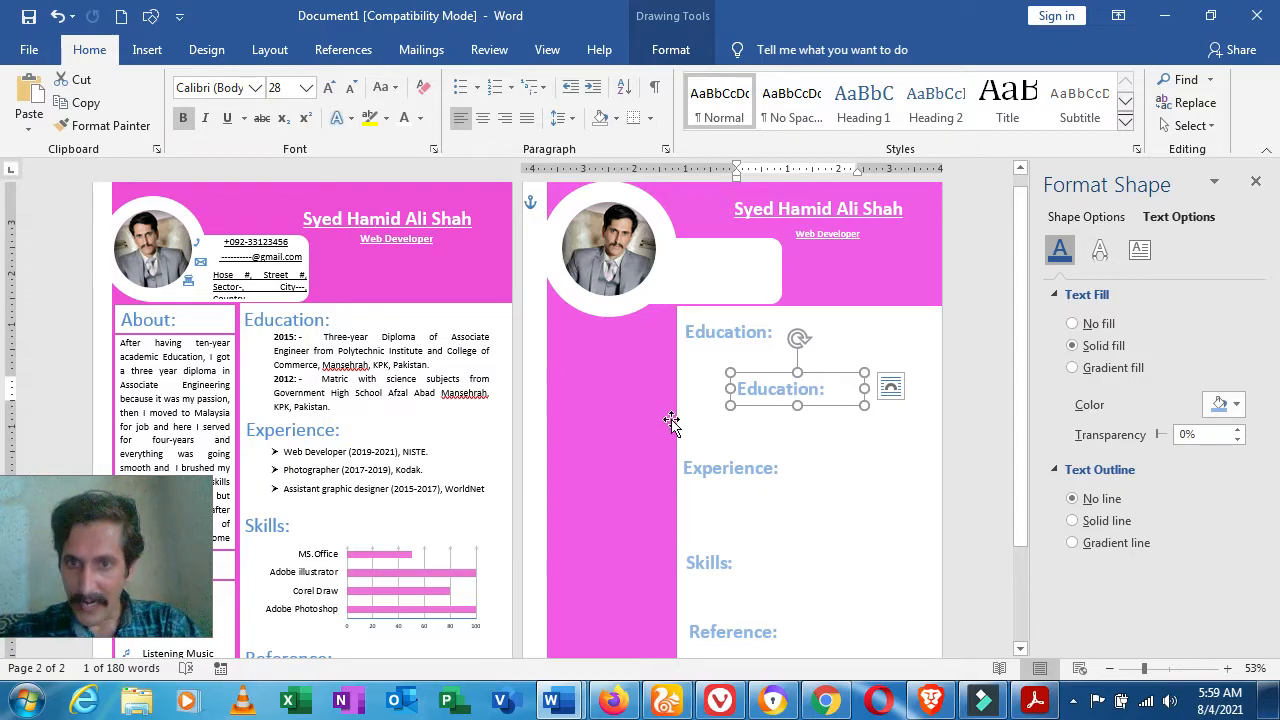
- Clear the duplicated "Education:" box's text and set its text fill to black and font size to 14
left_click_drag(834, 388, 710, 378)
key("Delete")
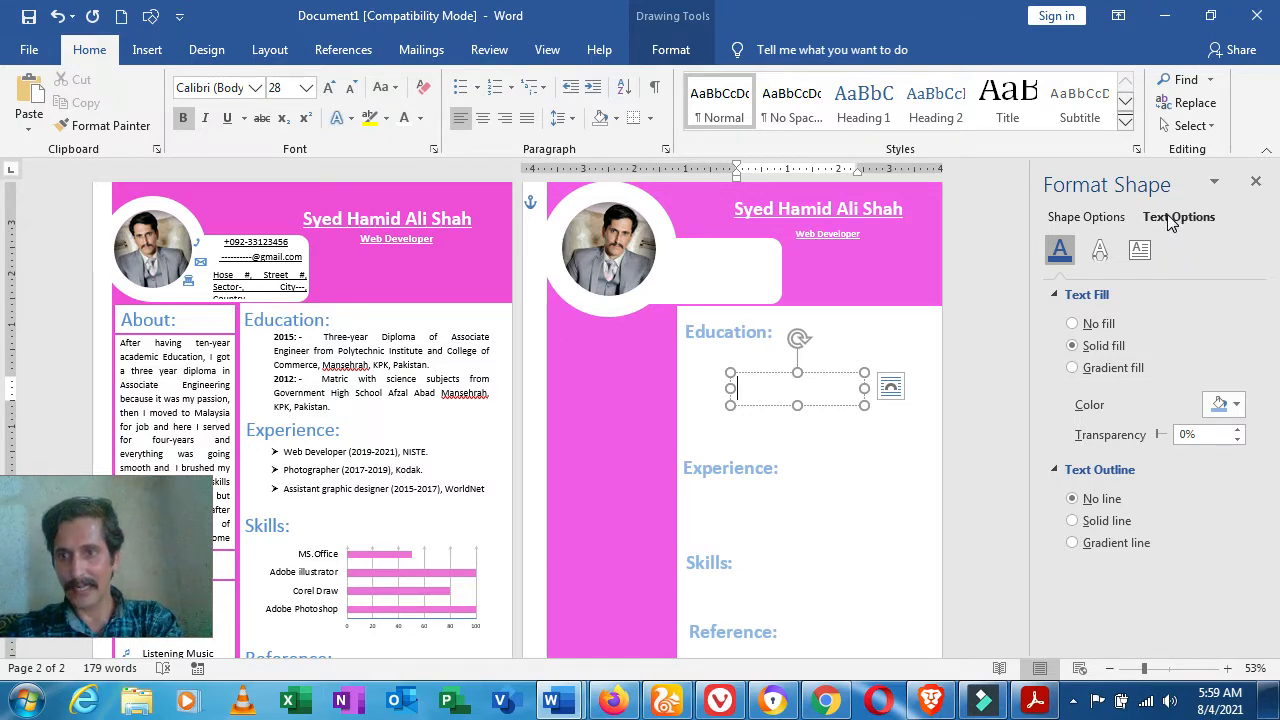
left_click(1237, 405)
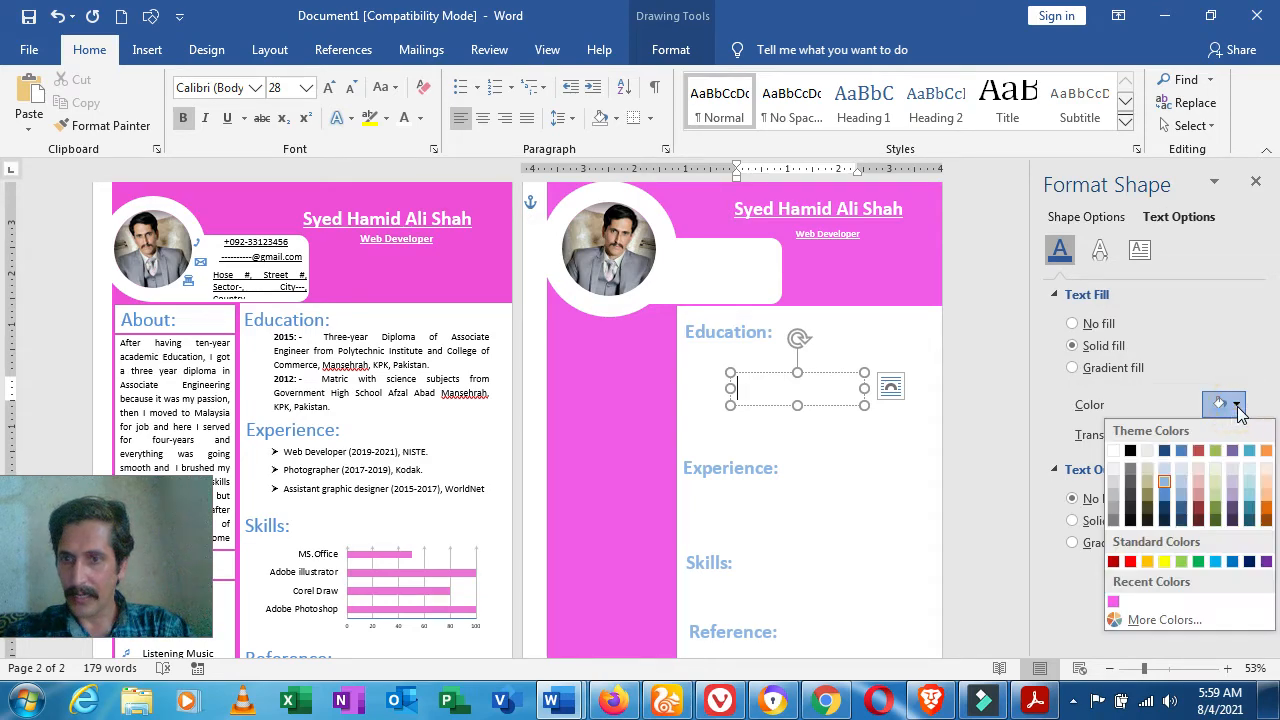
left_click(1133, 451)
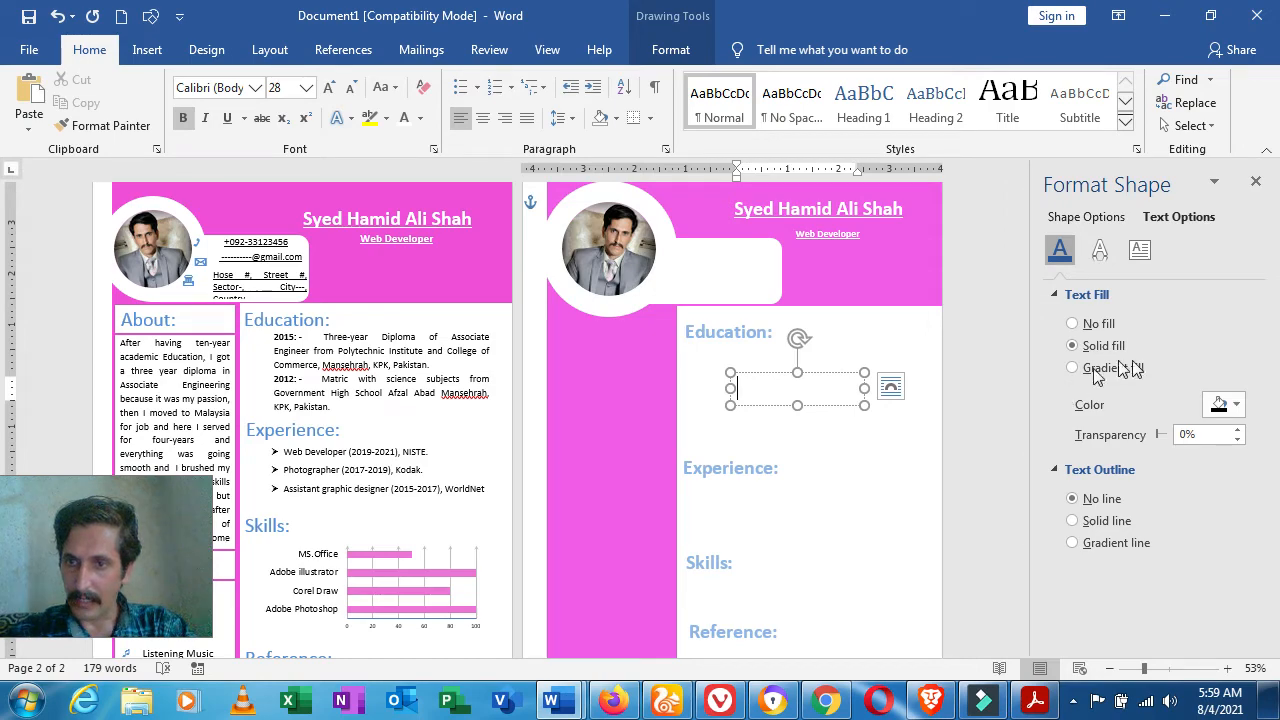
left_click(307, 89)
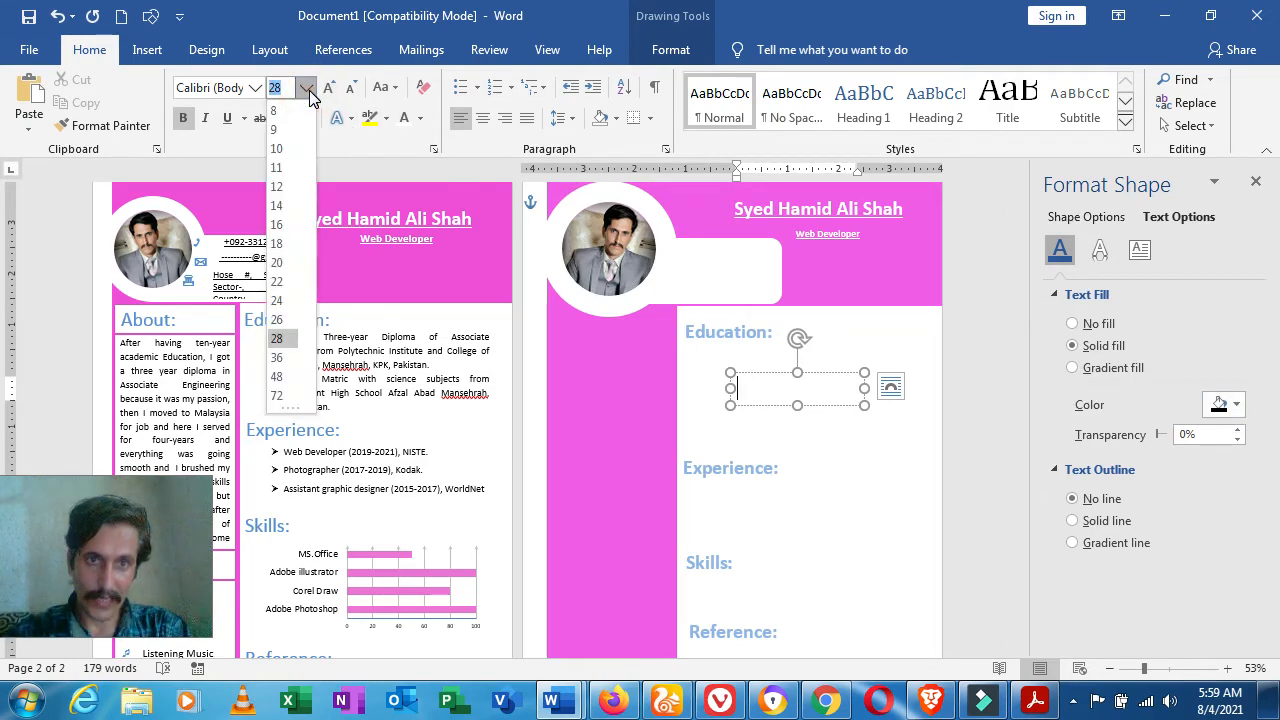
left_click(277, 206)
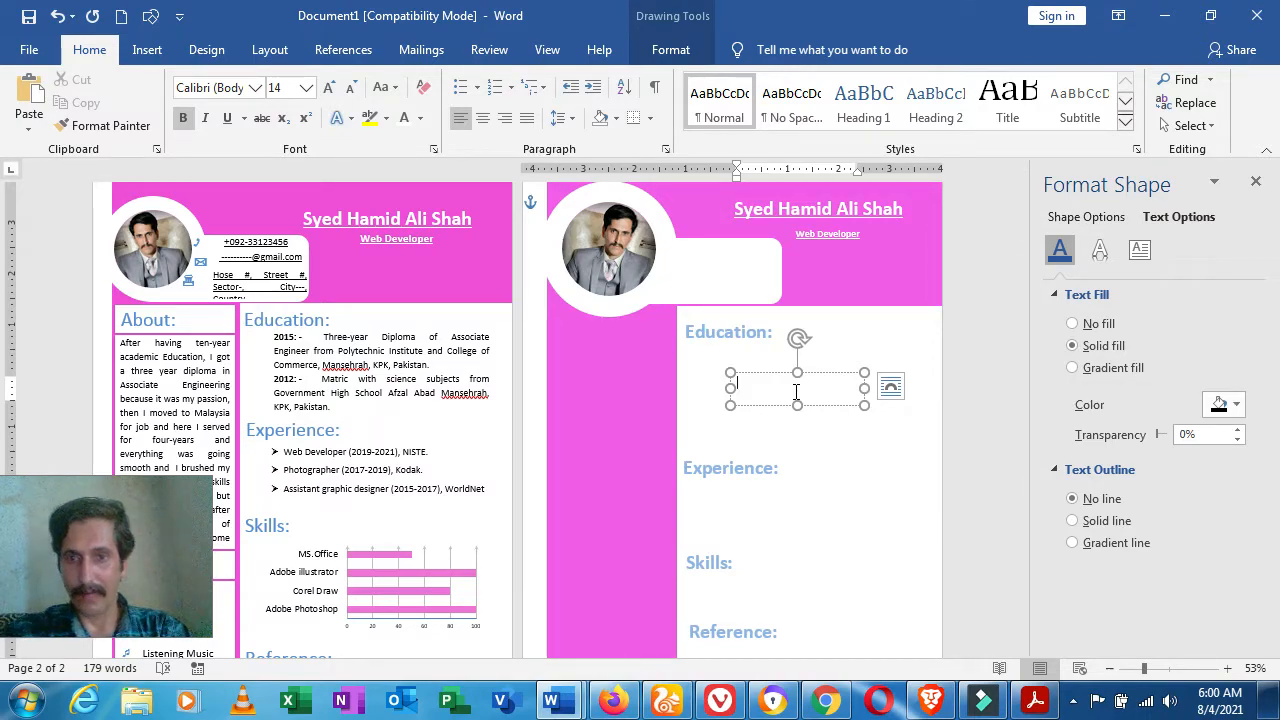
- Copy the 2015 and 2012 education entries from the first page into the empty box under the second page's "Education:" heading
left_click(401, 379)
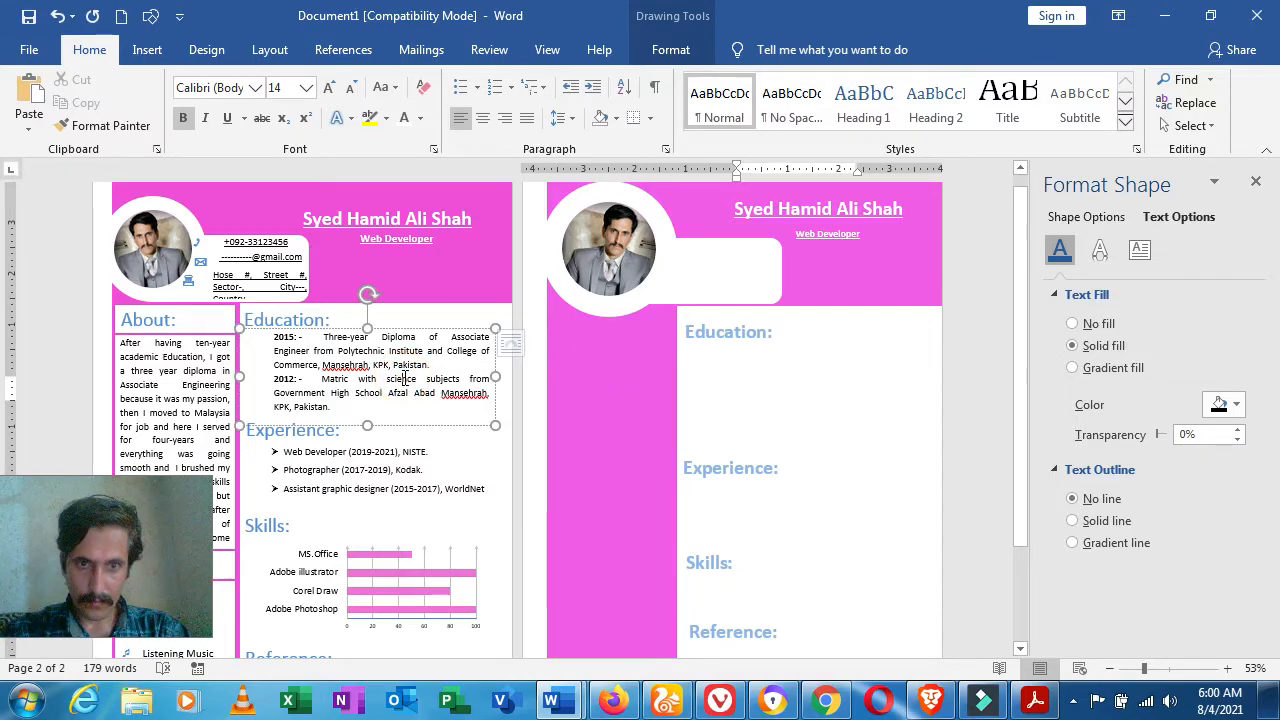
left_click_drag(372, 408, 270, 323)
key("ctrl+c")
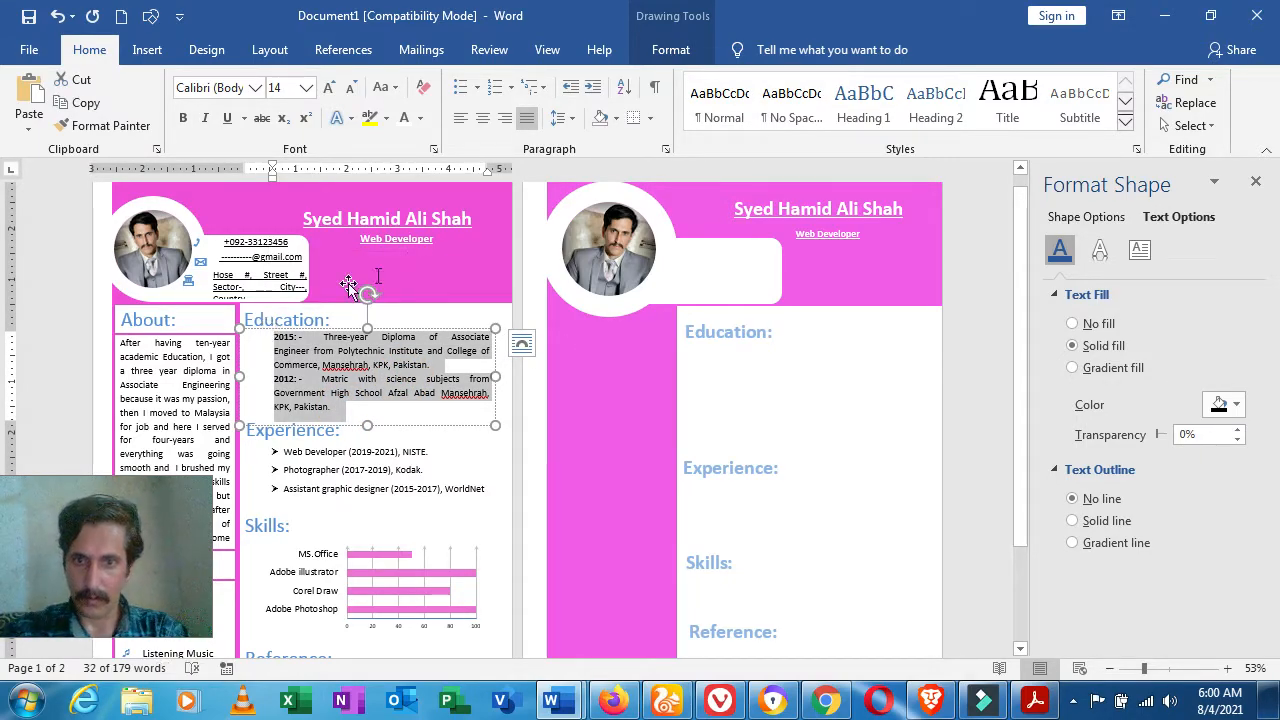
left_click(760, 375)
left_click(783, 392)
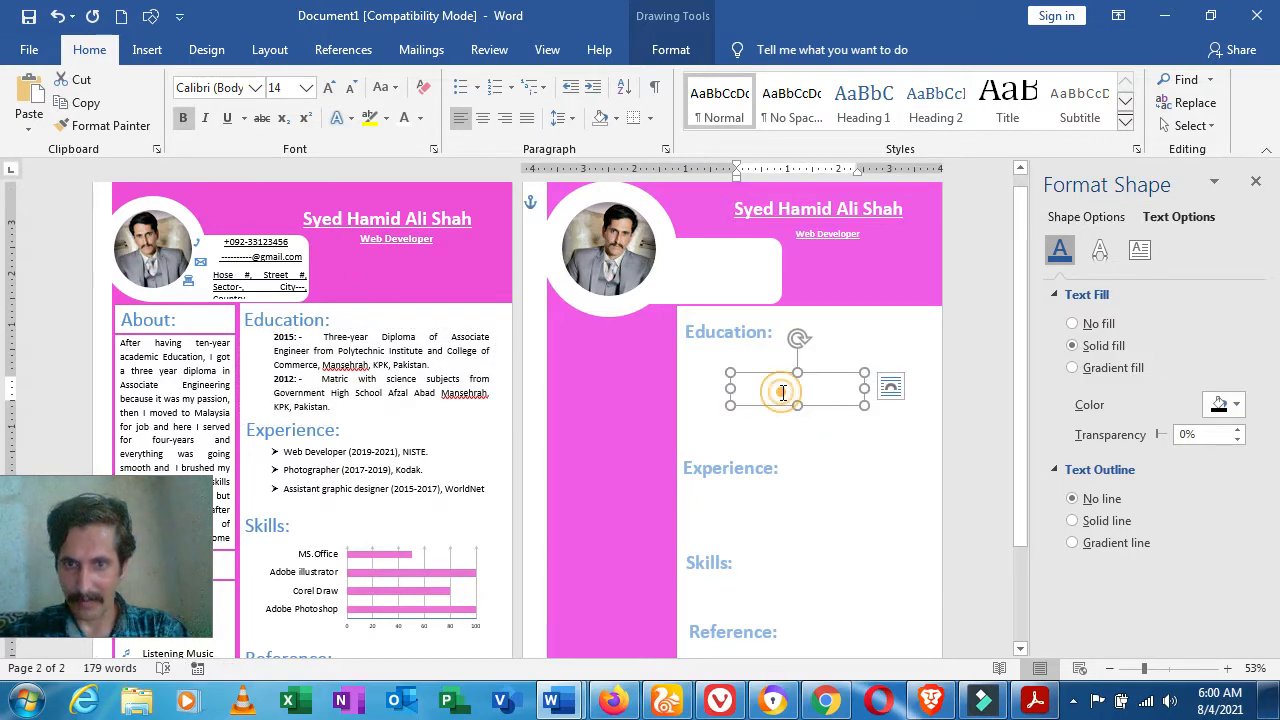
key("ctrl+v")
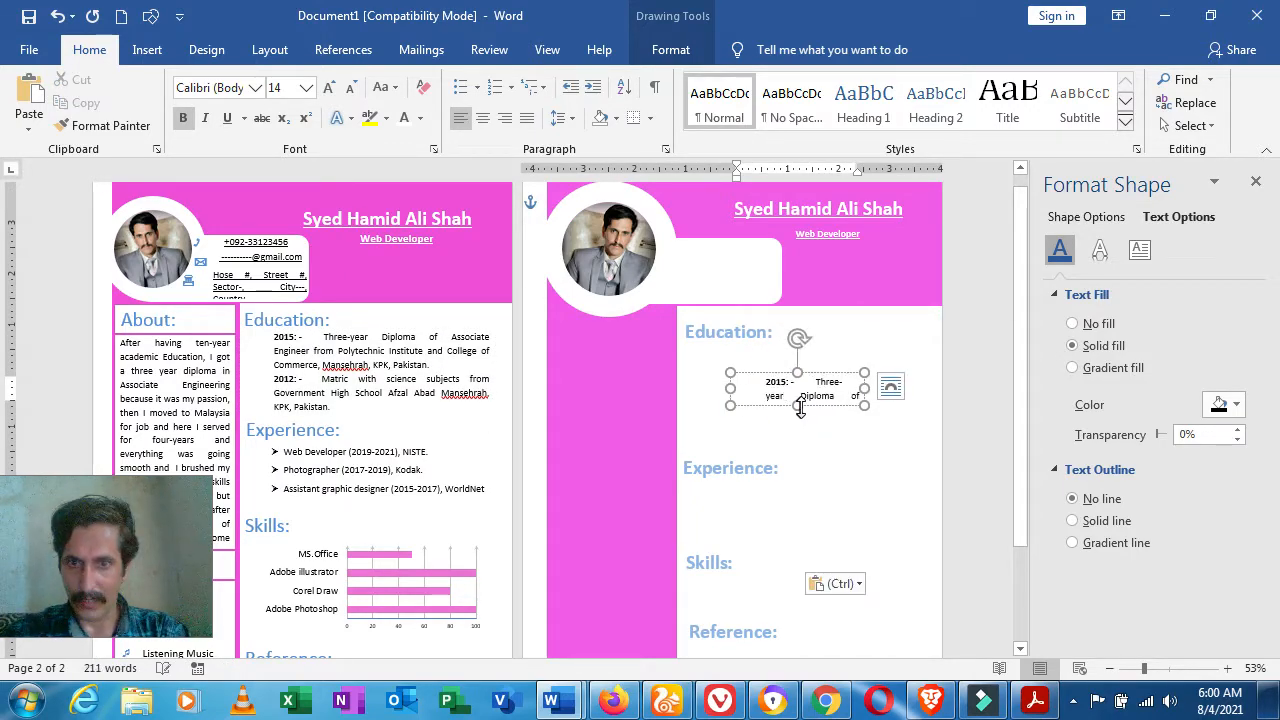
- Enlarge the pasted education text box so all entries fit, spanning the white column from just below "Education:" down to "Experience:"
left_click_drag(798, 405, 806, 464)
left_click_drag(865, 417, 938, 417)
left_click_drag(730, 417, 700, 417)
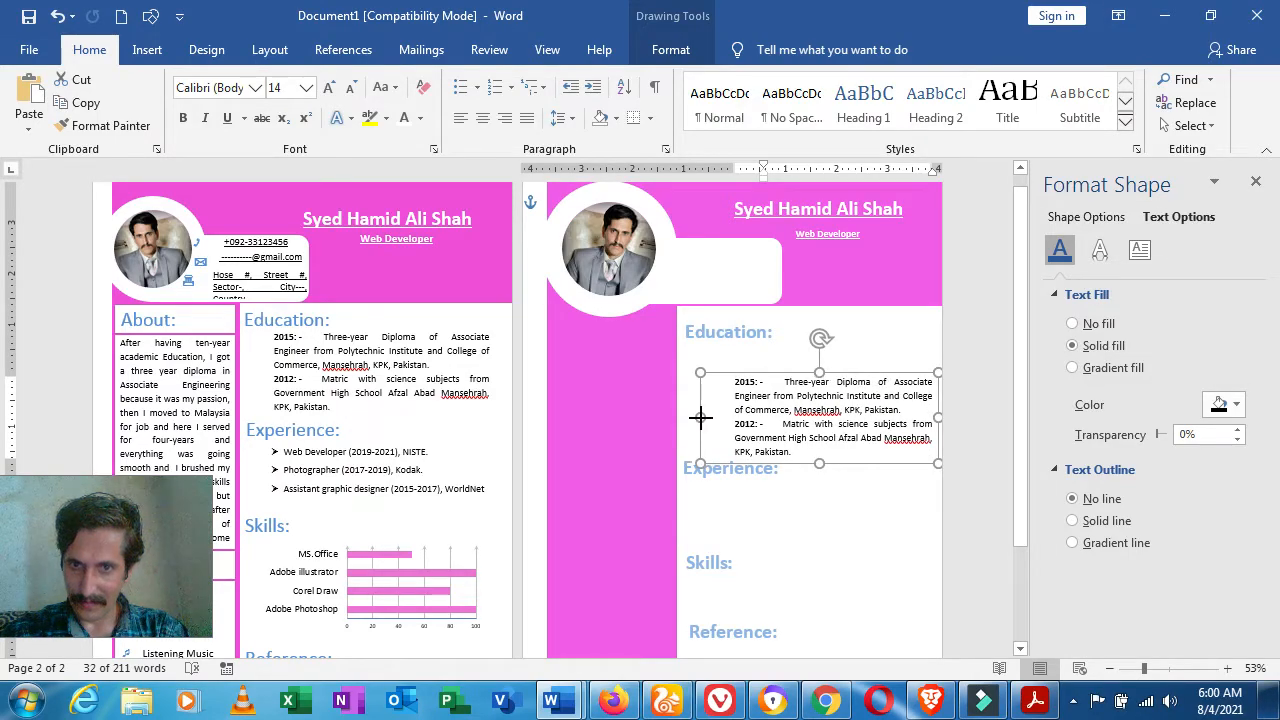
left_click_drag(820, 369, 820, 347)
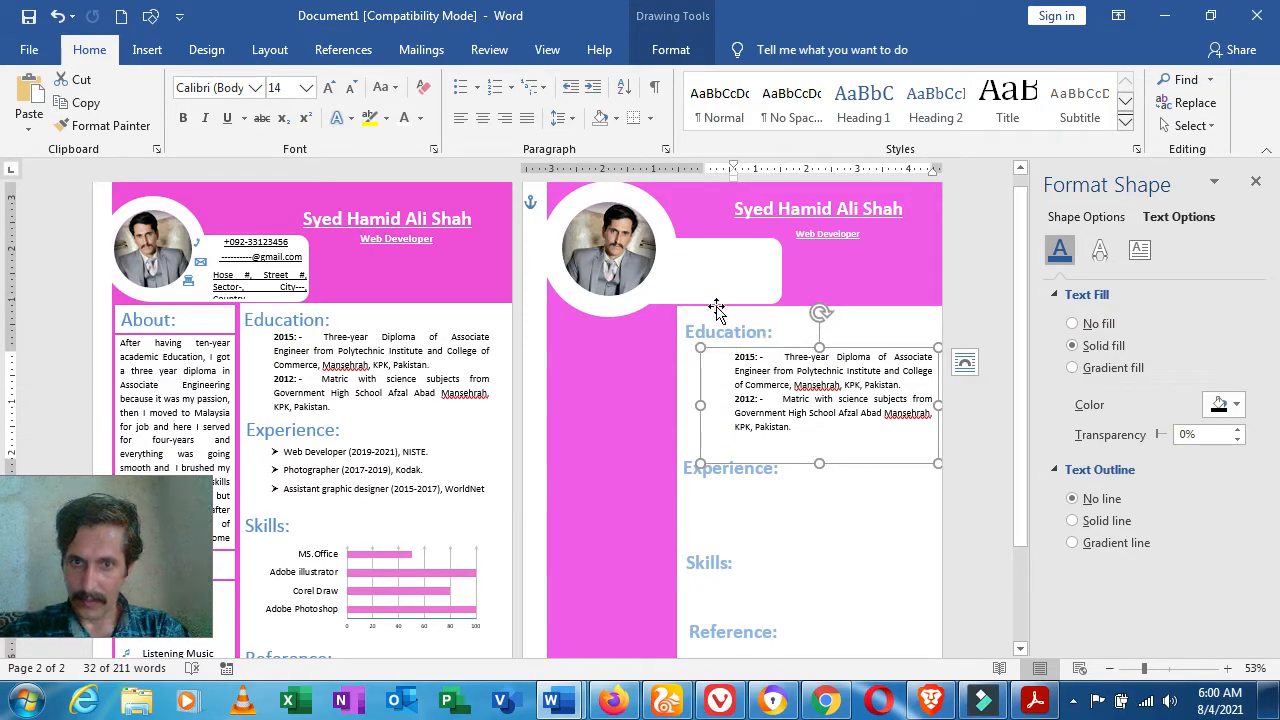
left_click(733, 383)
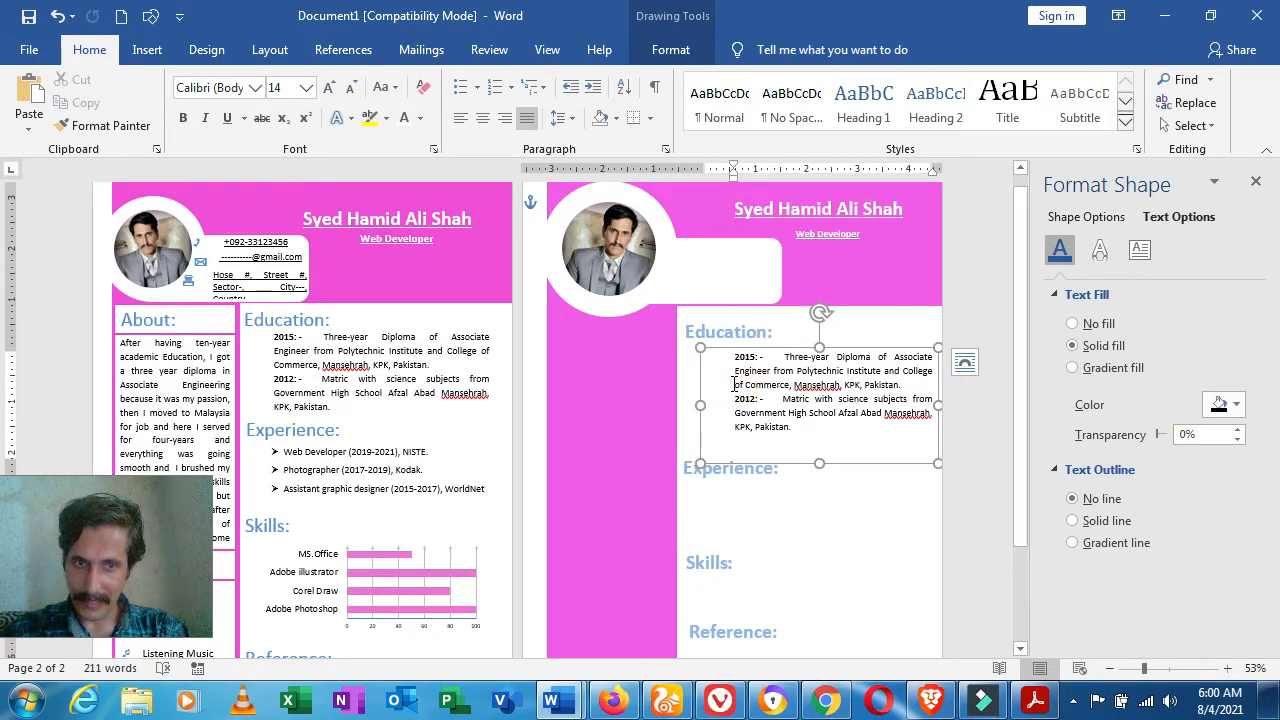
- Set the left and first-line indents of the second page's 2015 and 2012 education entries to zero, flush with the text box
left_click(732, 169)
left_click_drag(732, 172, 705, 178)
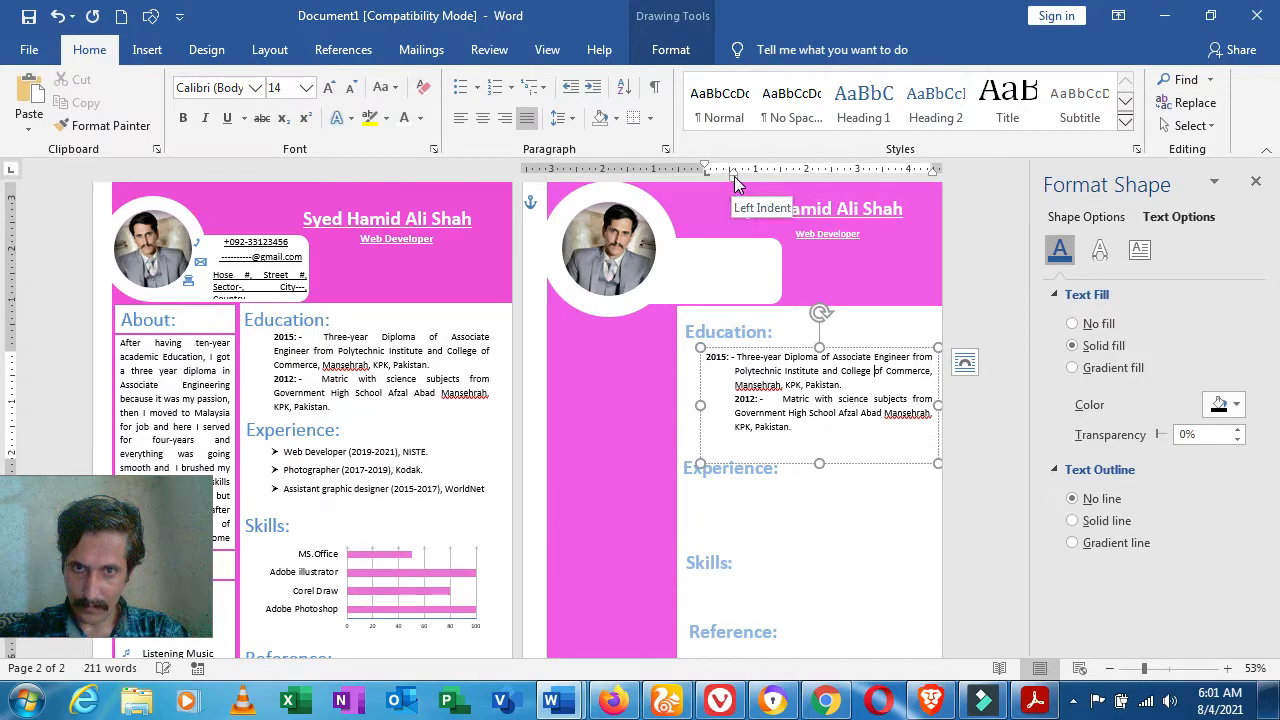
mouse_move(733, 175)
left_mouse_down()
mouse_move(698, 182)
mouse_move(707, 188)
left_mouse_up()
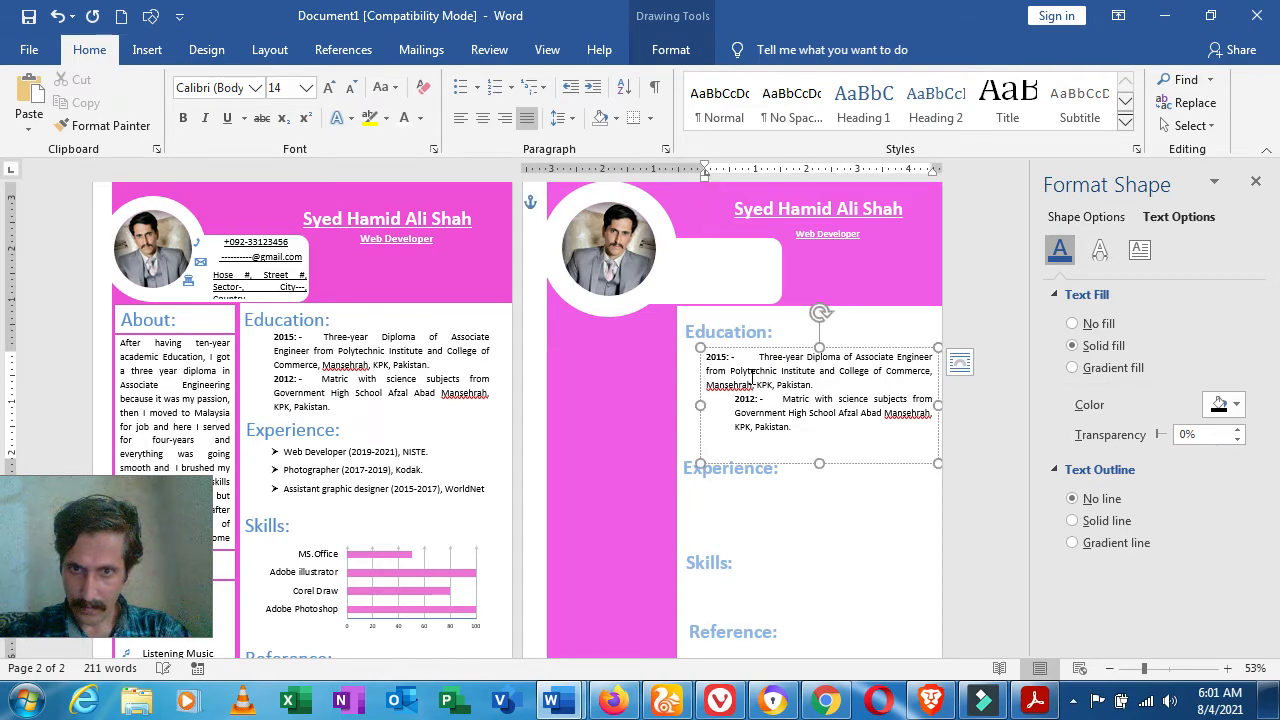
left_click(735, 396)
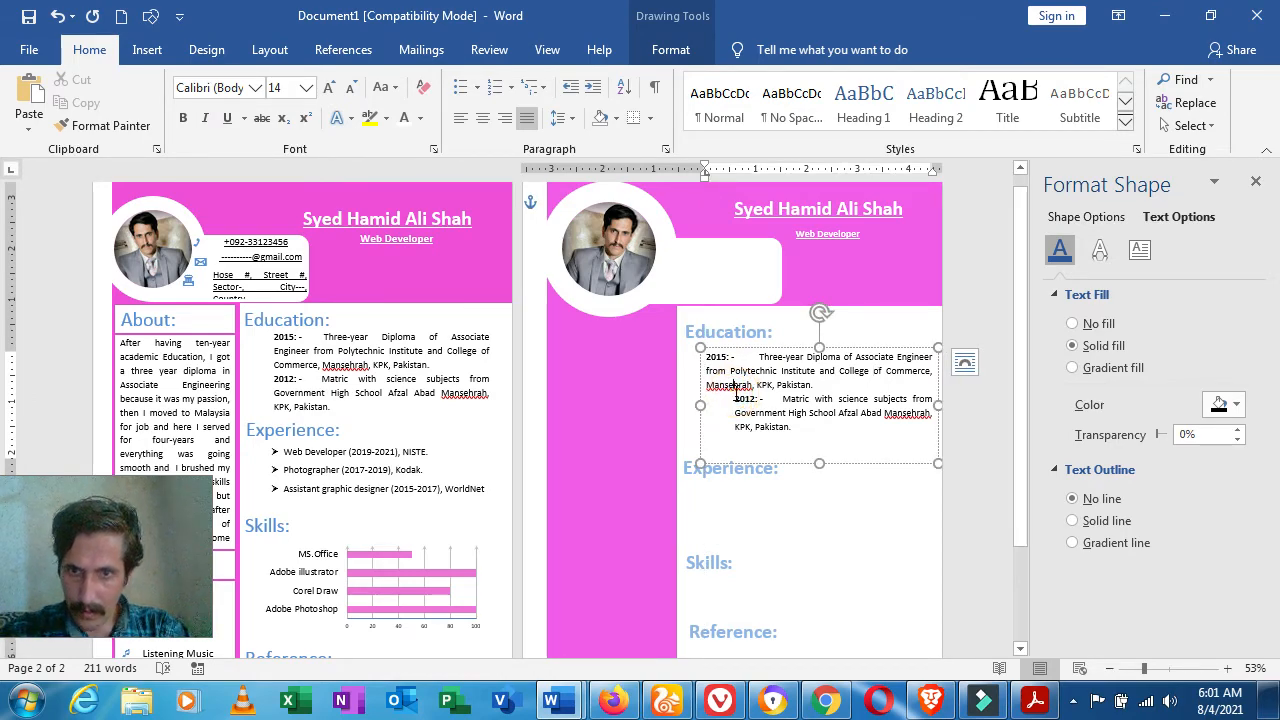
left_click(736, 397)
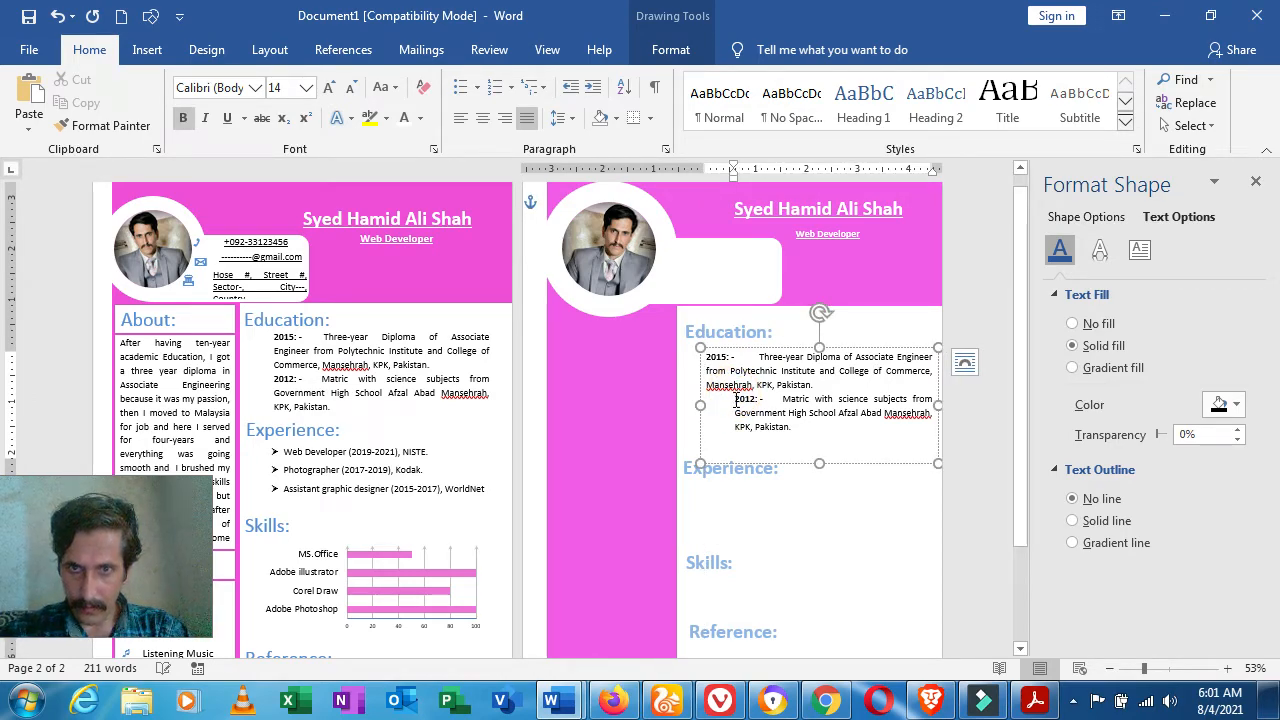
left_click_drag(733, 167, 706, 175)
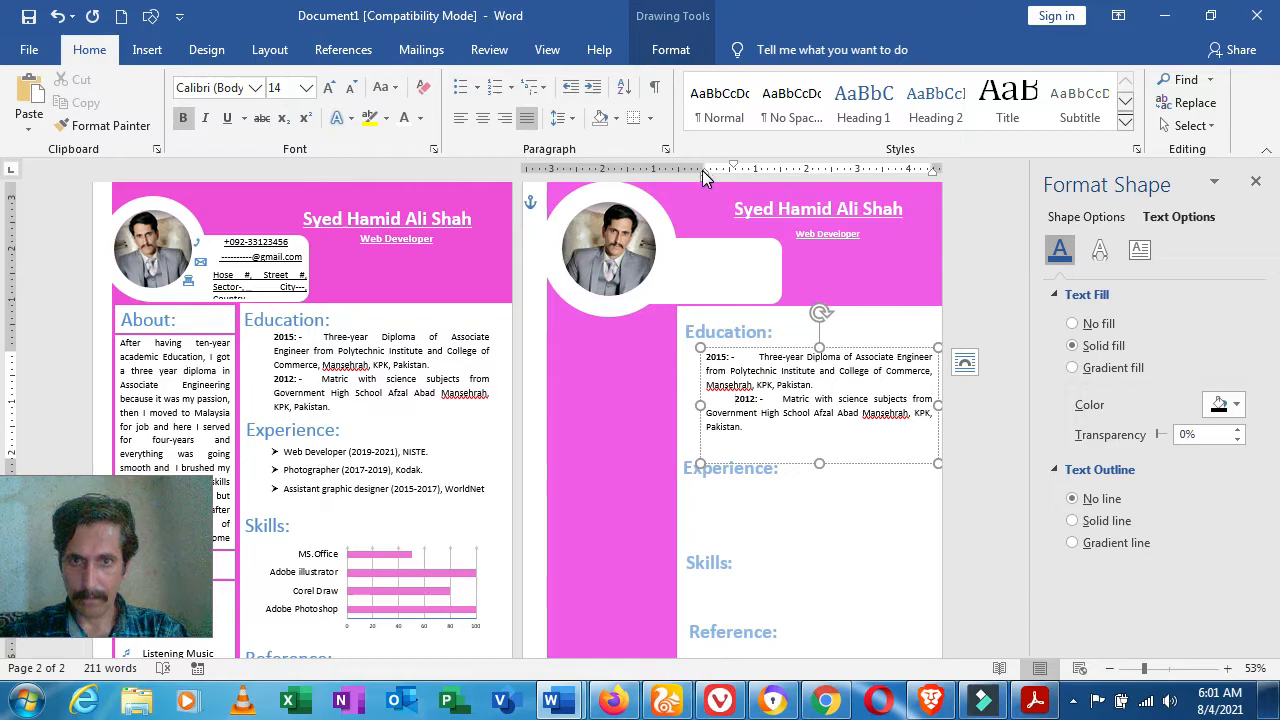
left_click_drag(733, 165, 704, 169)
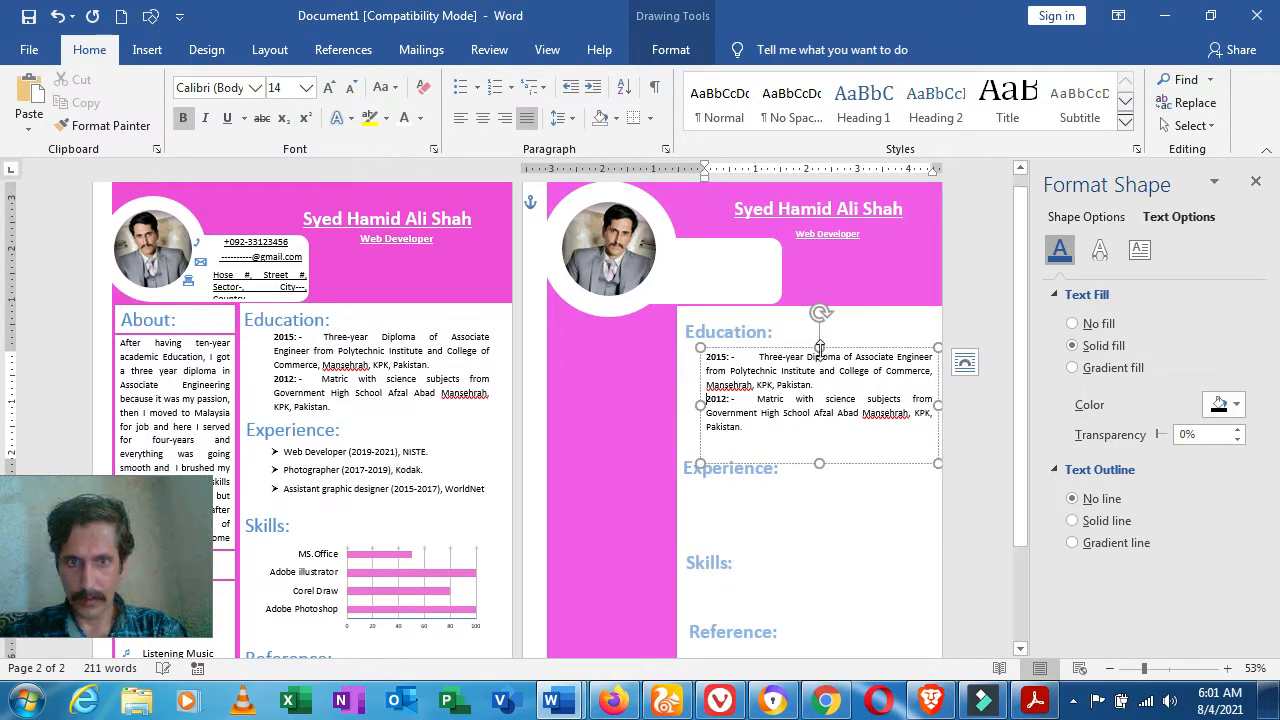
left_click(872, 500)
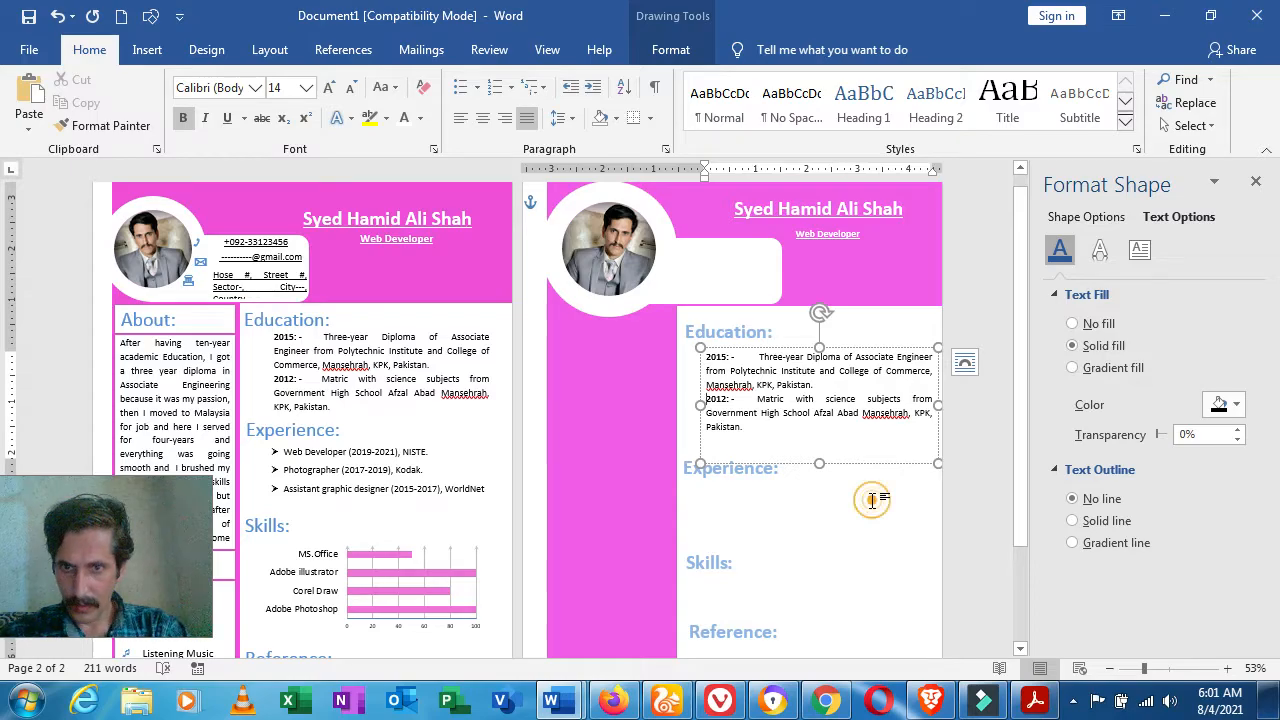
- Move the second page's "Experience:" heading box up to sit directly beneath the education entries
left_click(764, 467)
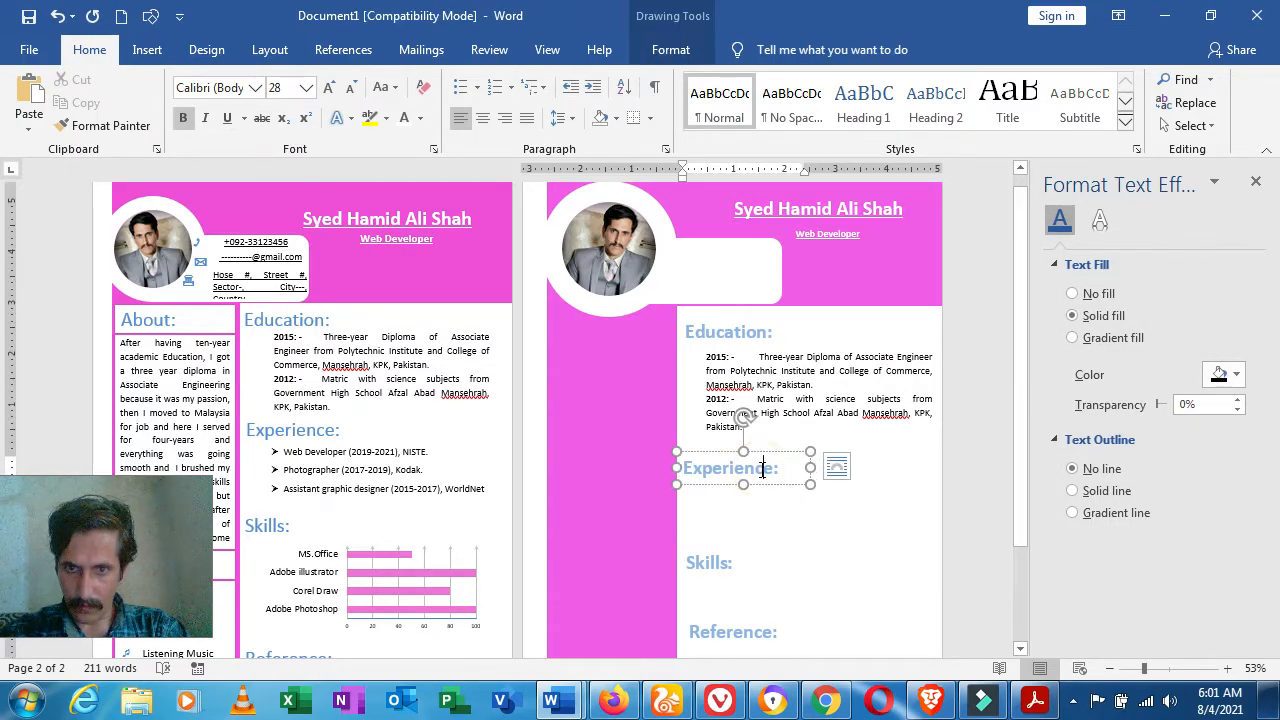
left_click(744, 486)
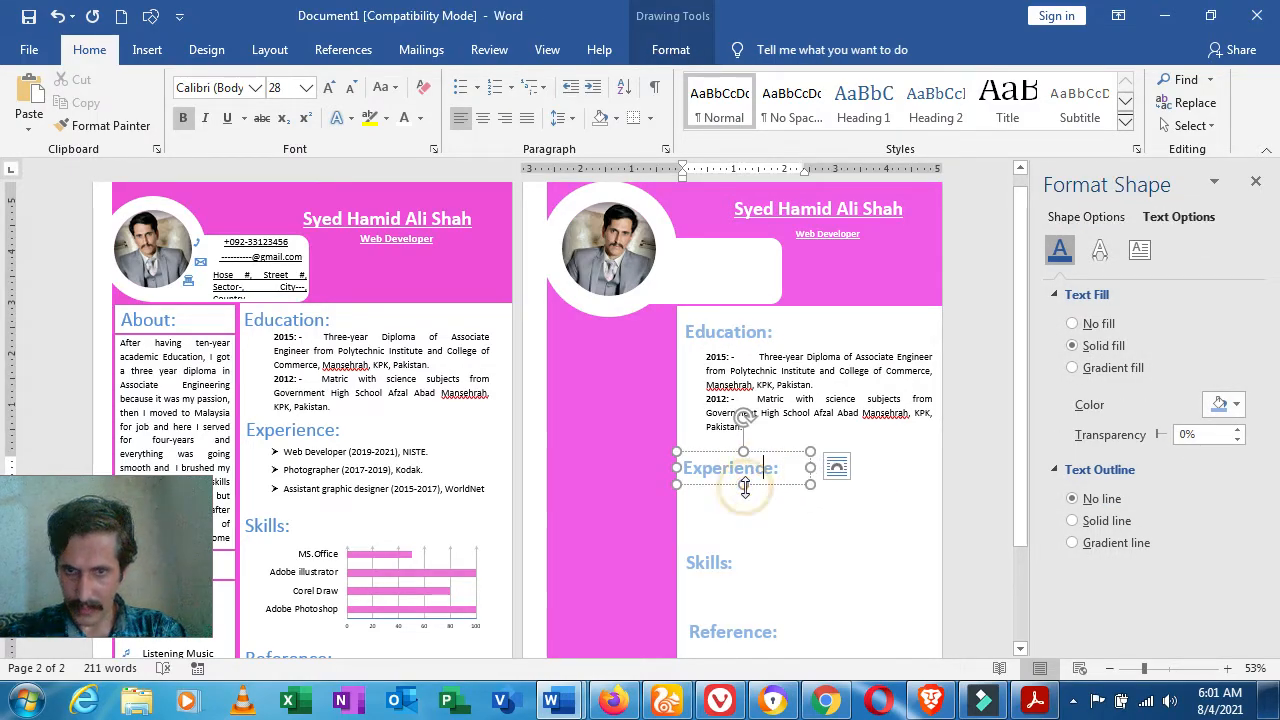
key("Up")
key("Up")
key("Up")
key("Up")
key("Up")
key("Up")
key("Up")
key("Up")
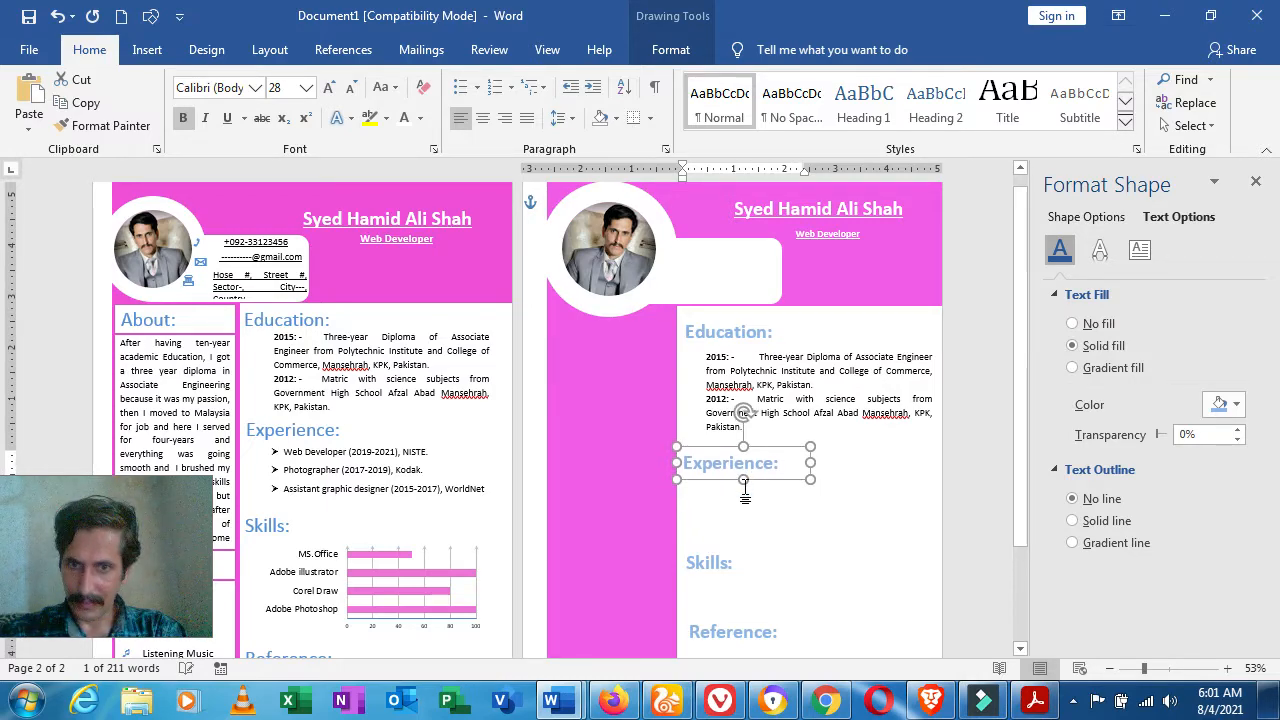
key("Up")
key("Up")
key("Up")
key("Up")
key("Up")
key("Up")
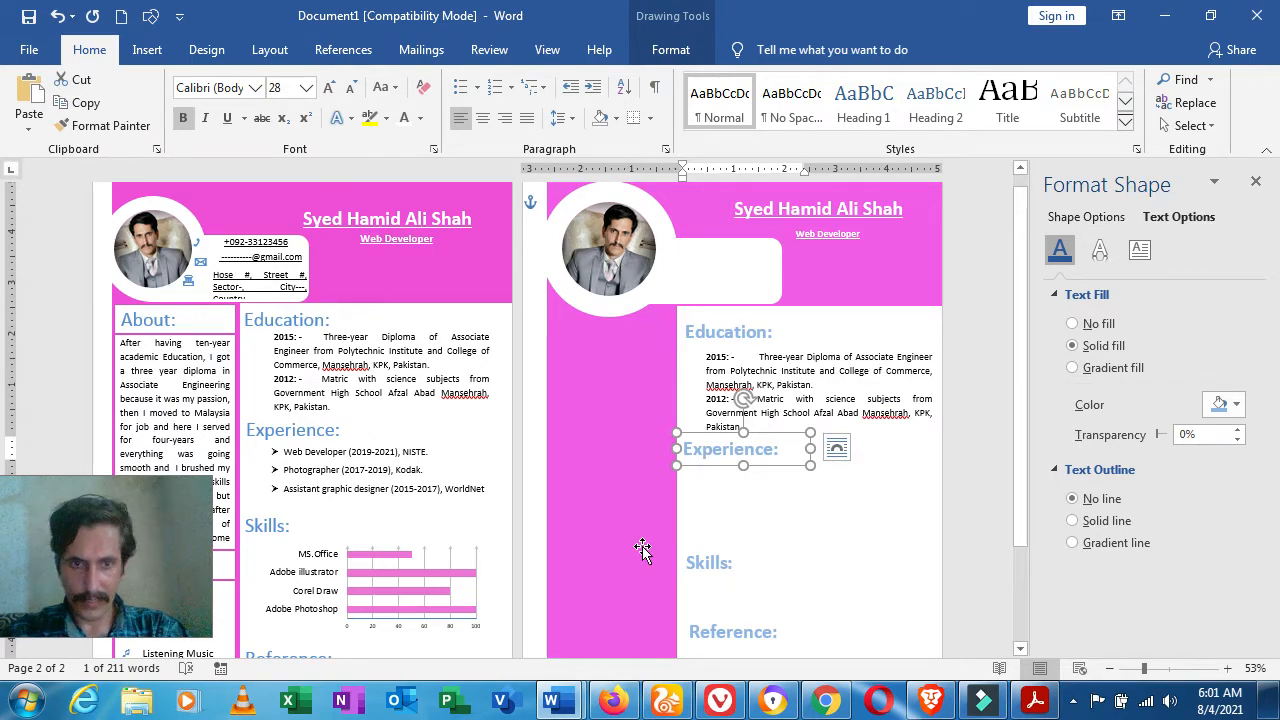
left_click(733, 492)
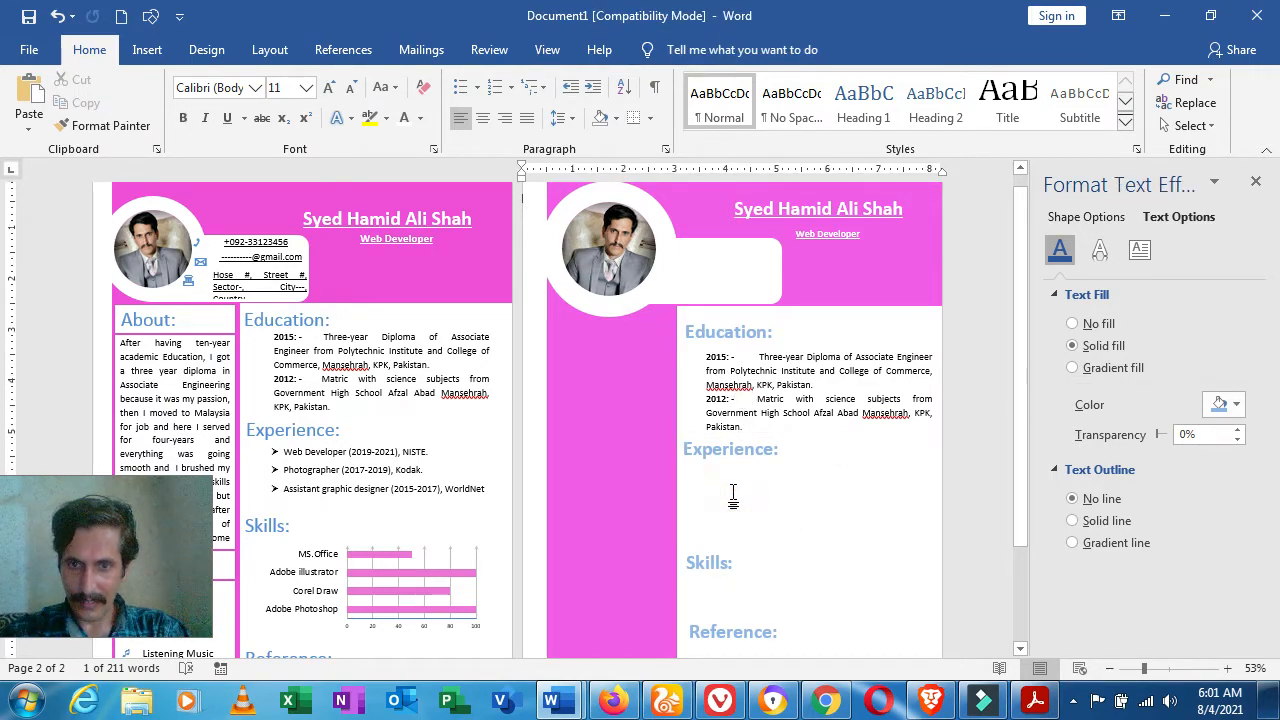
- Copy the three bulleted experience entries from the first page into a text box under the second page's "Experience:" heading
left_click(797, 413)
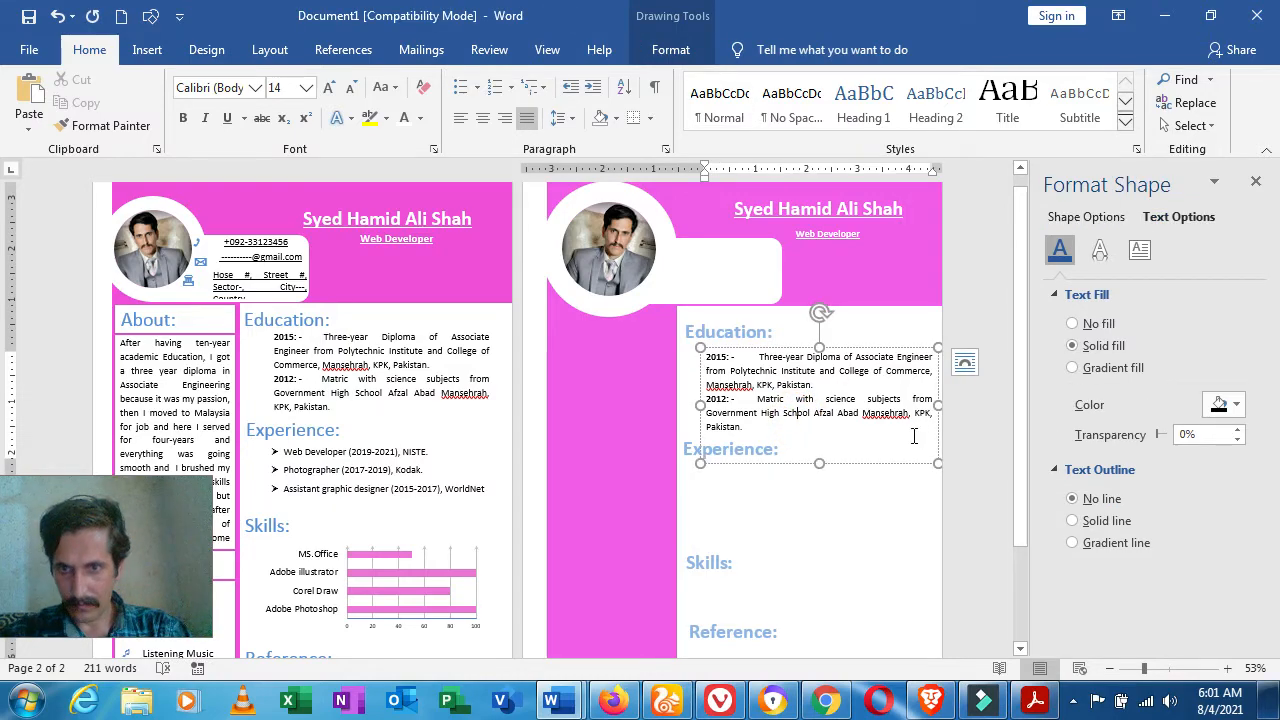
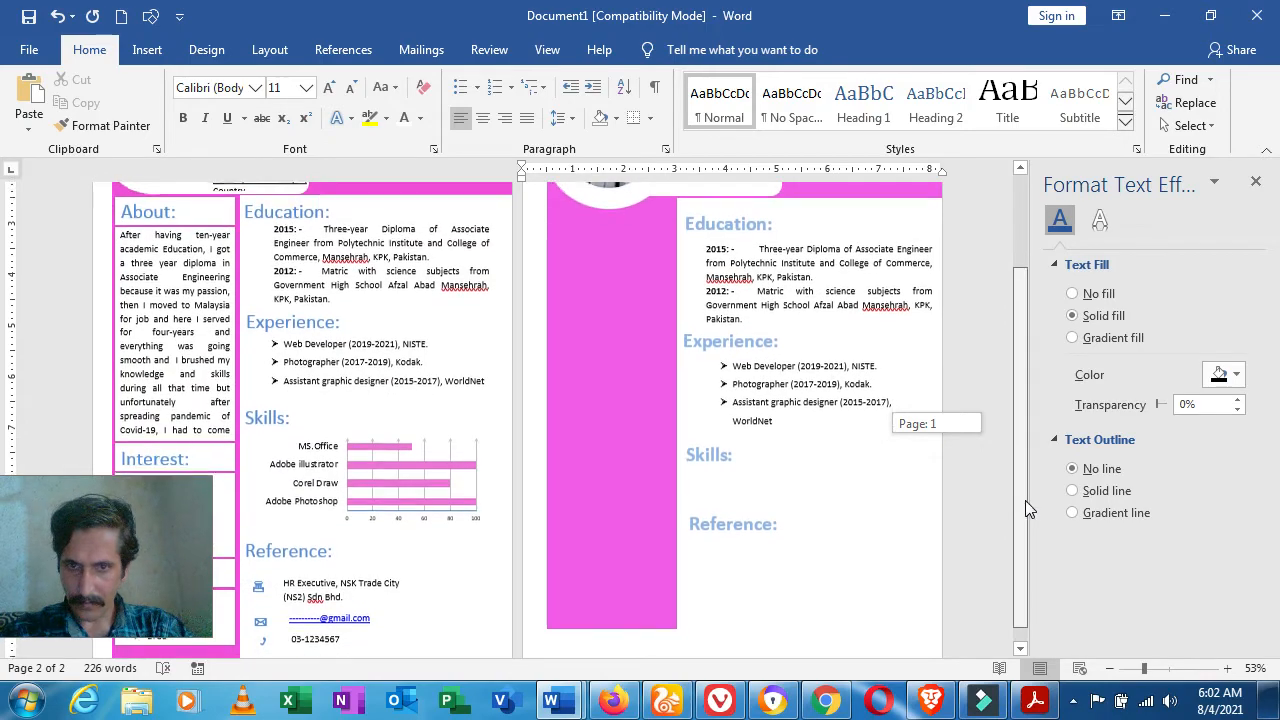
key("ctrl+v")
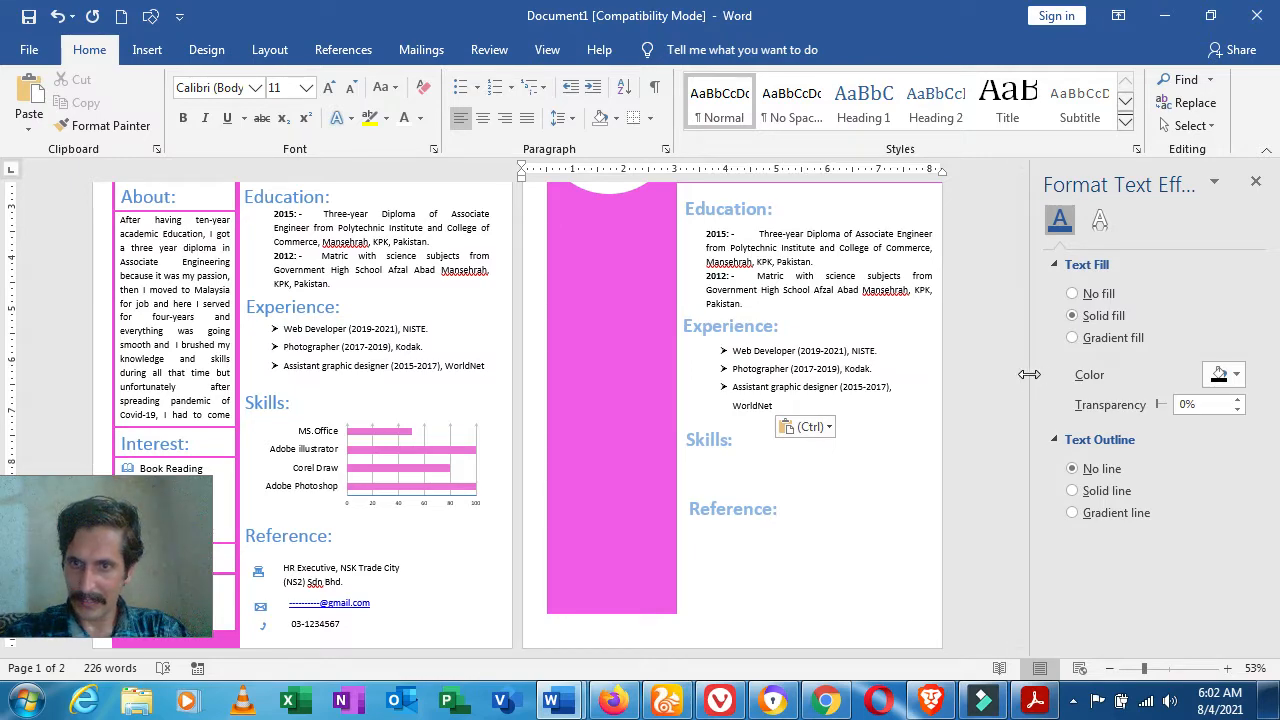
left_click_drag(1021, 374, 1021, 319)
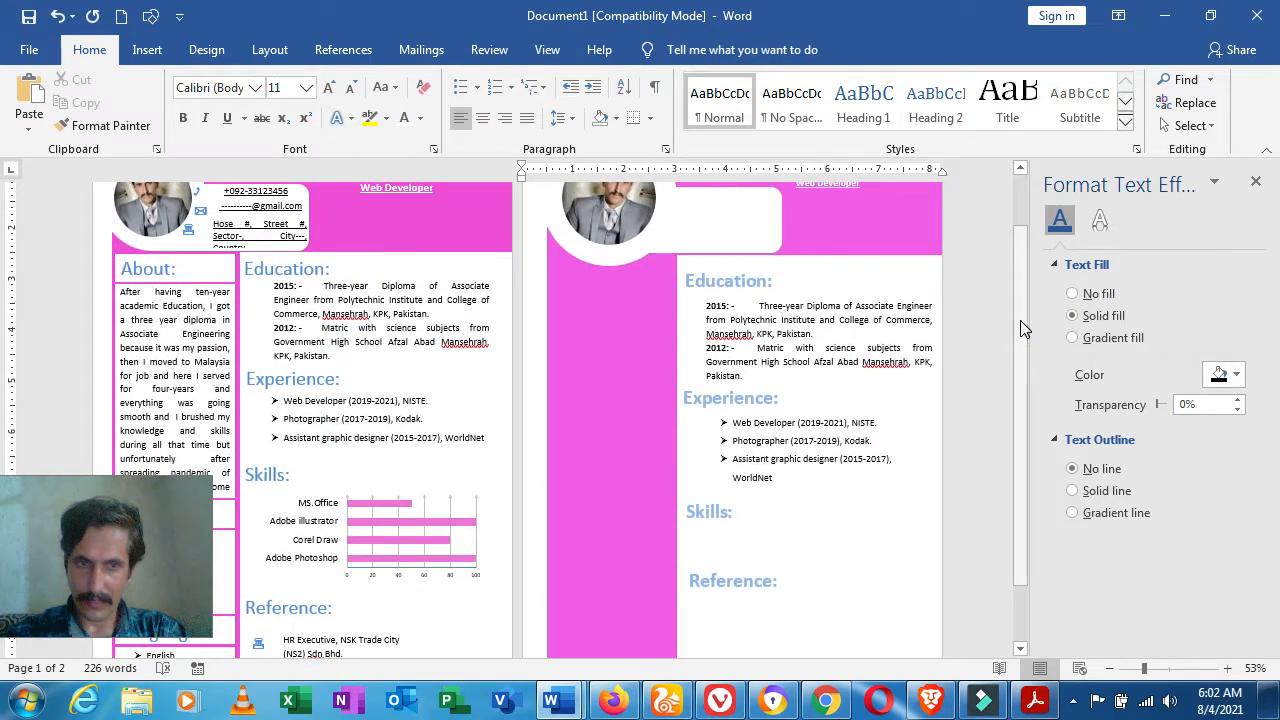
left_click(748, 283)
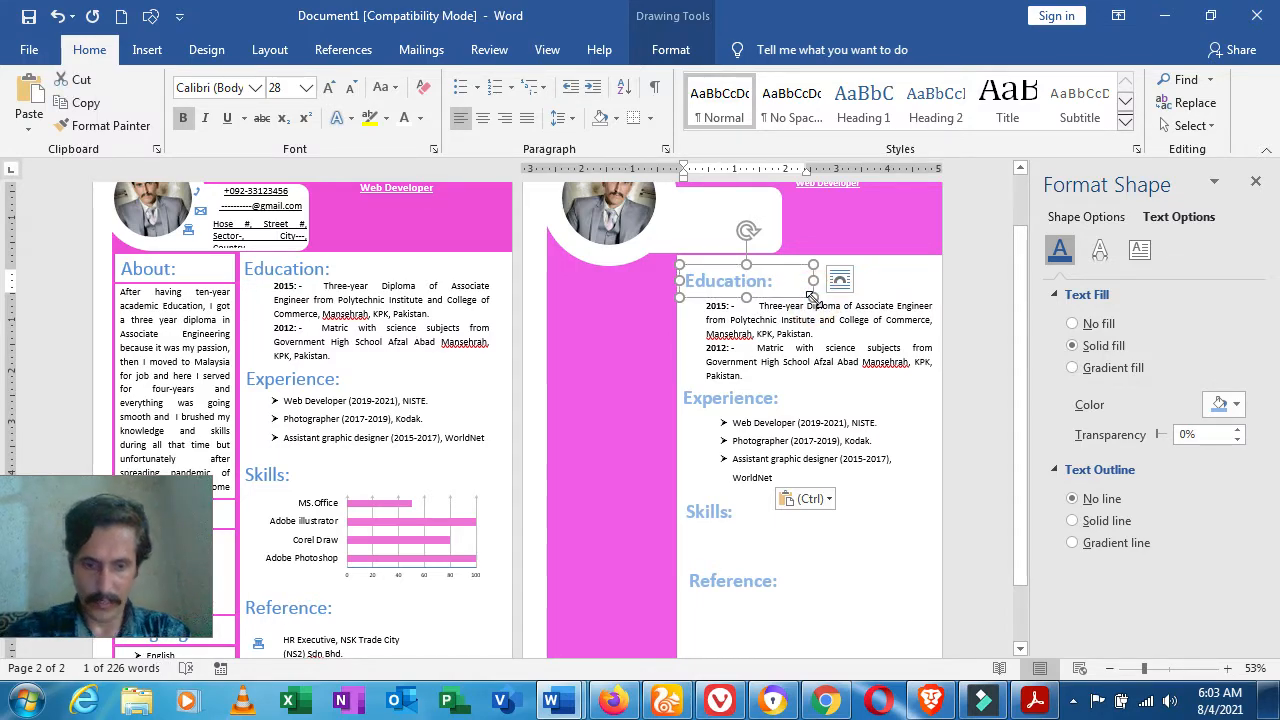
type("Web Developer (2019-2021), NISTE.")
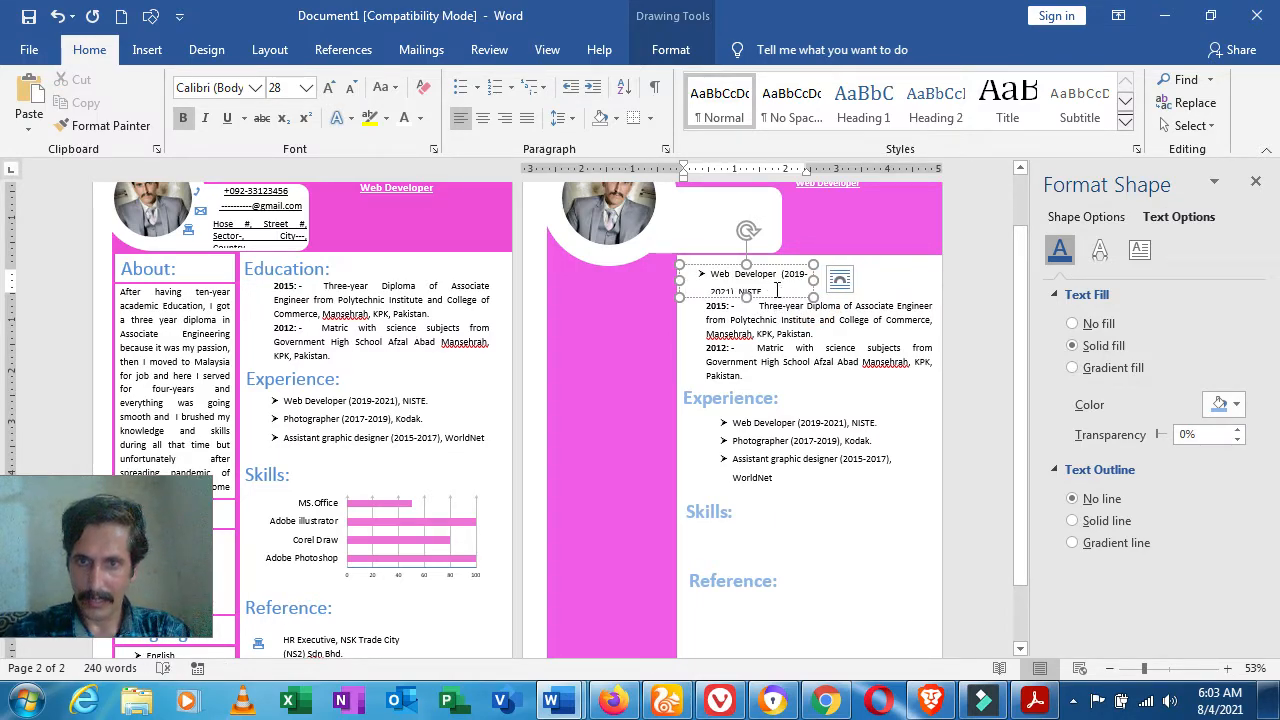
left_click_drag(774, 292, 637, 300)
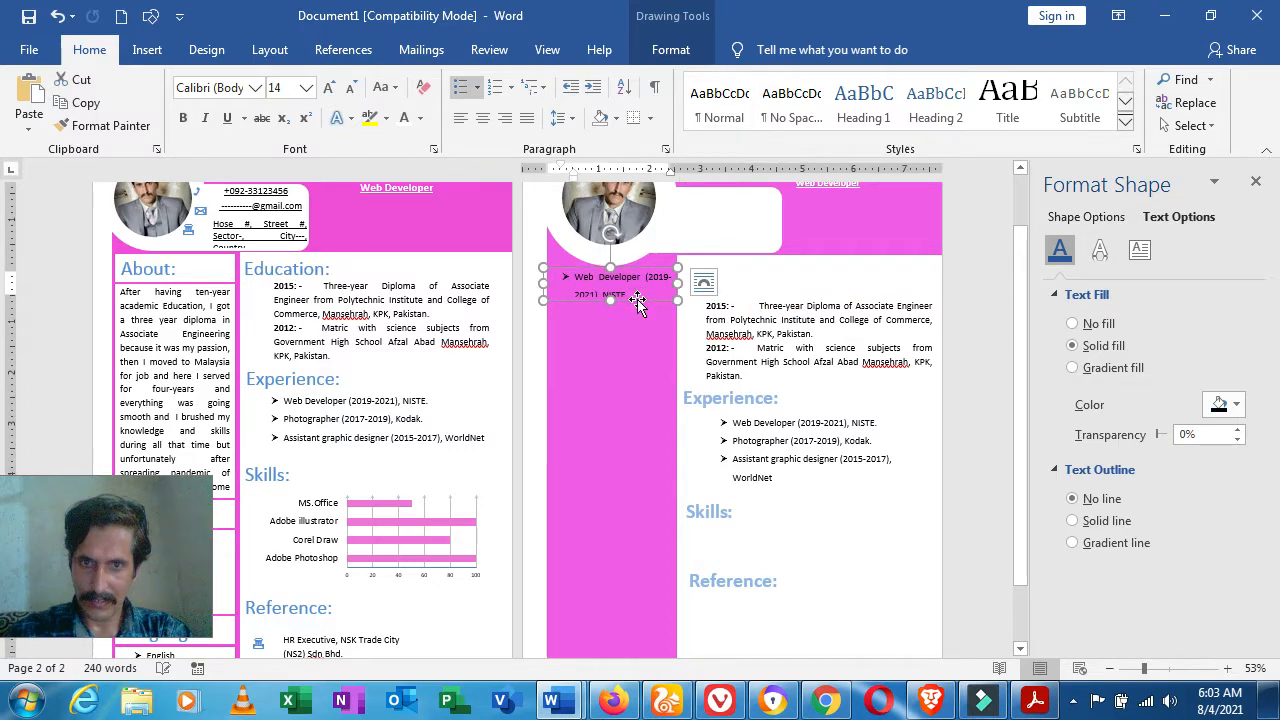
key("ctrl+z")
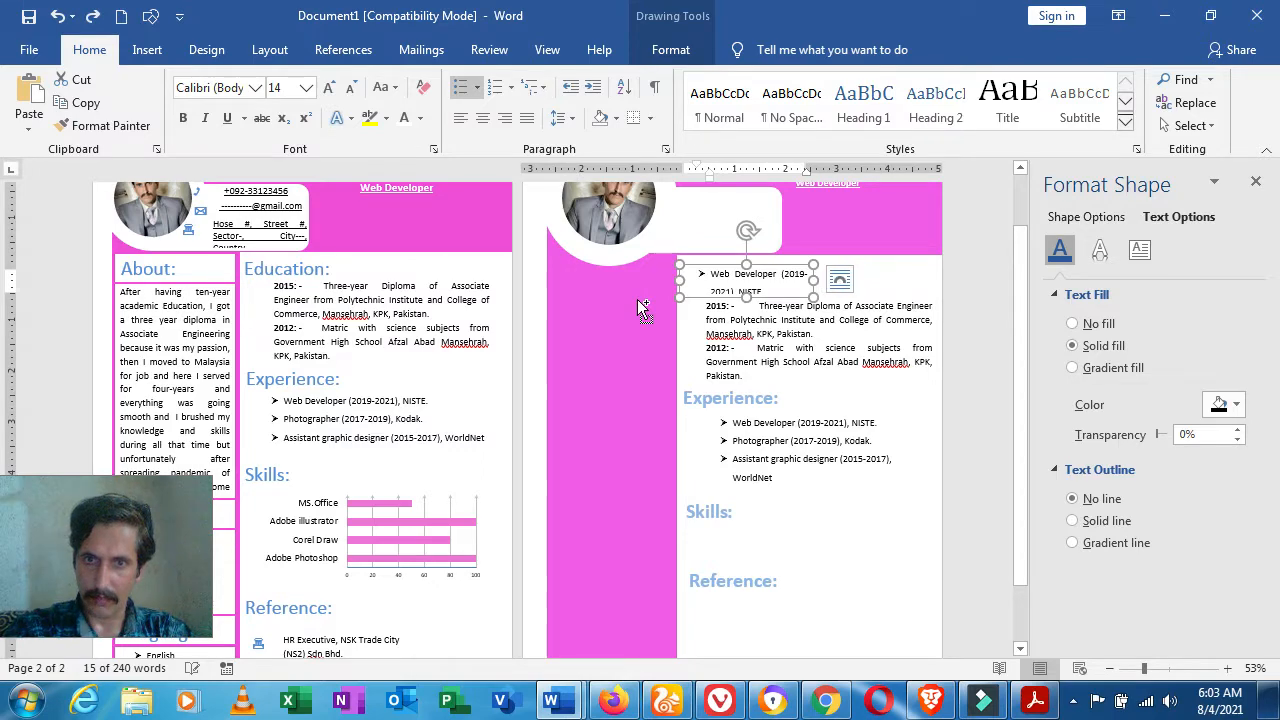
key("ctrl+z")
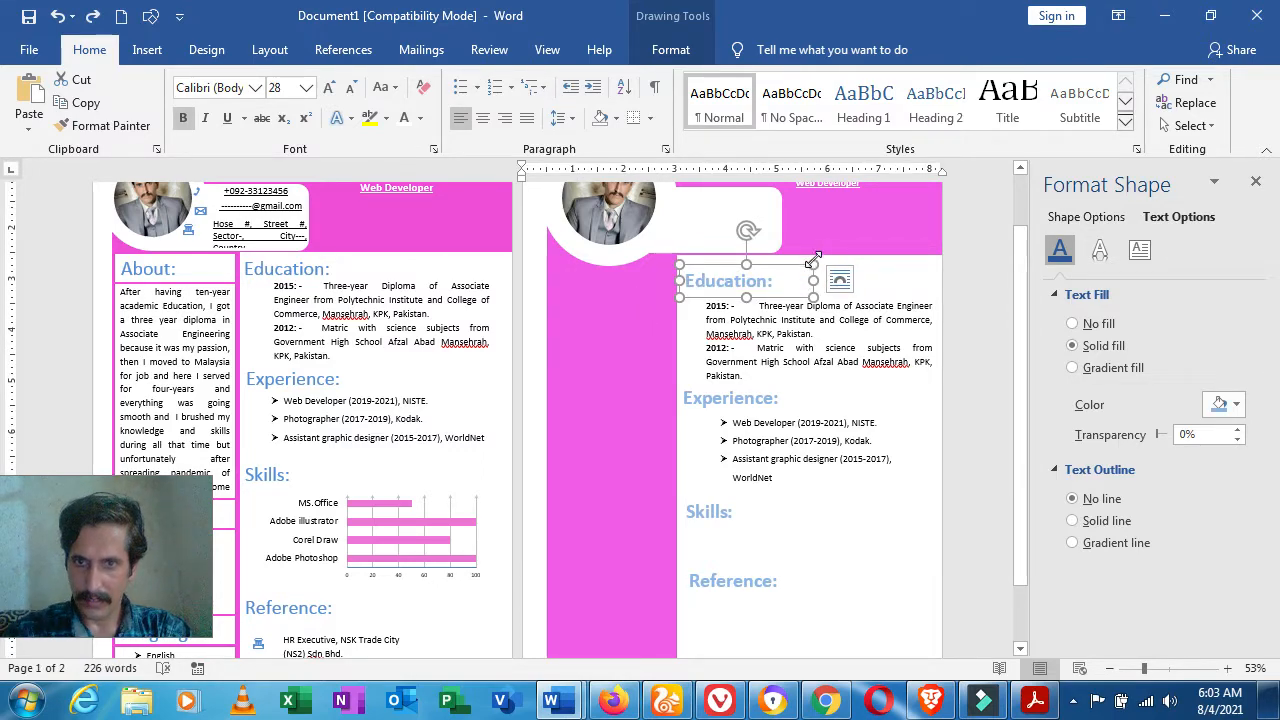
- Duplicate the second page's "Education:" heading box, place the copy atop the pink sidebar below the photo, and fit its width inside the sidebar
left_click(813, 262)
key("ctrl+c")
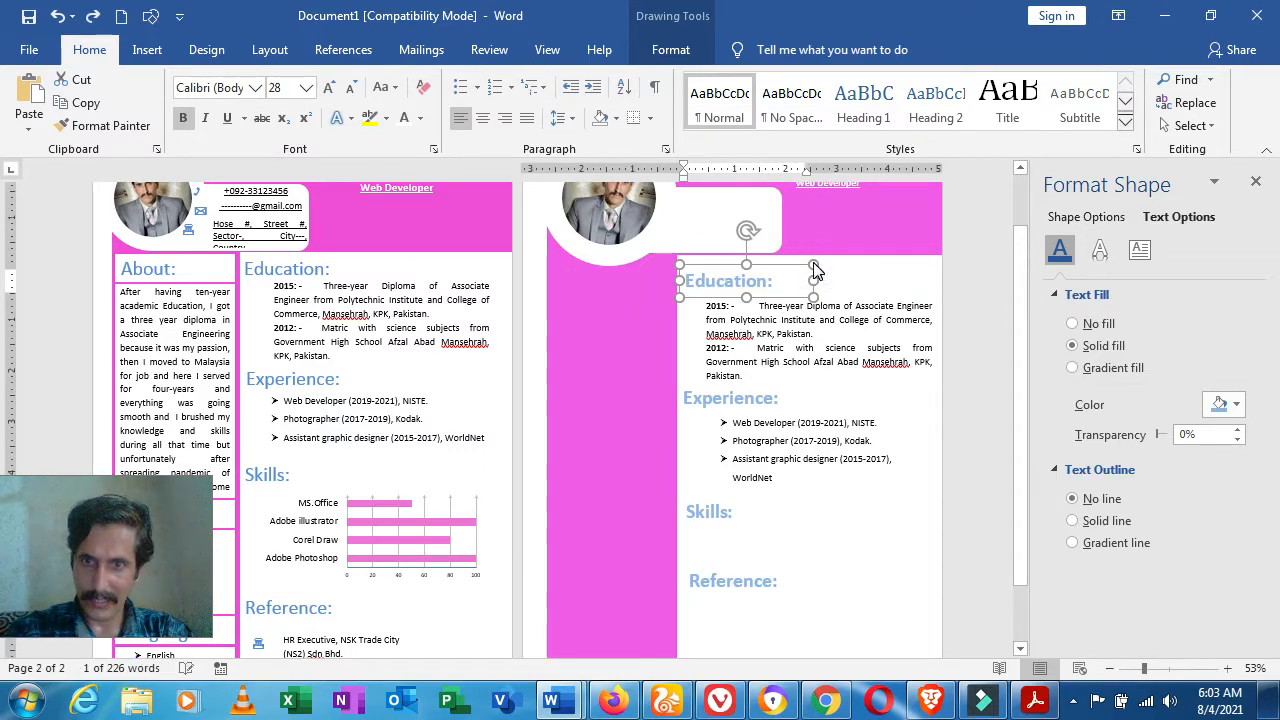
key("ctrl+v")
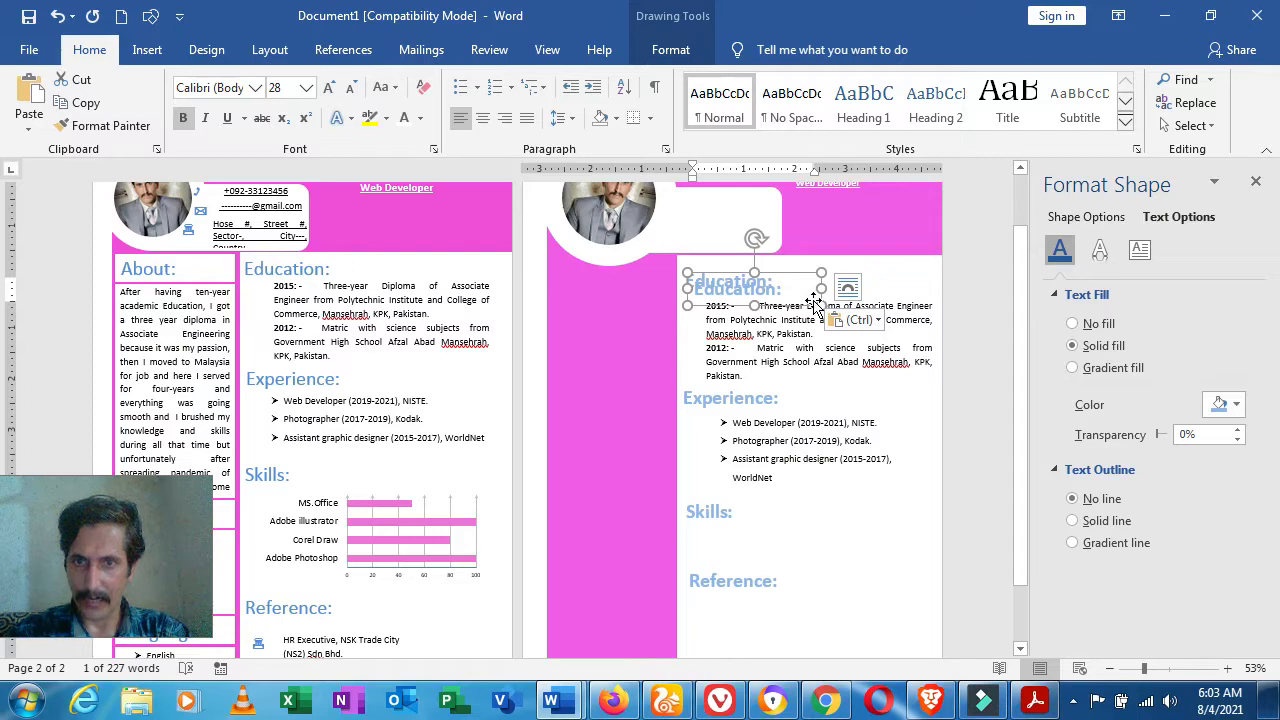
left_click_drag(815, 297, 680, 301)
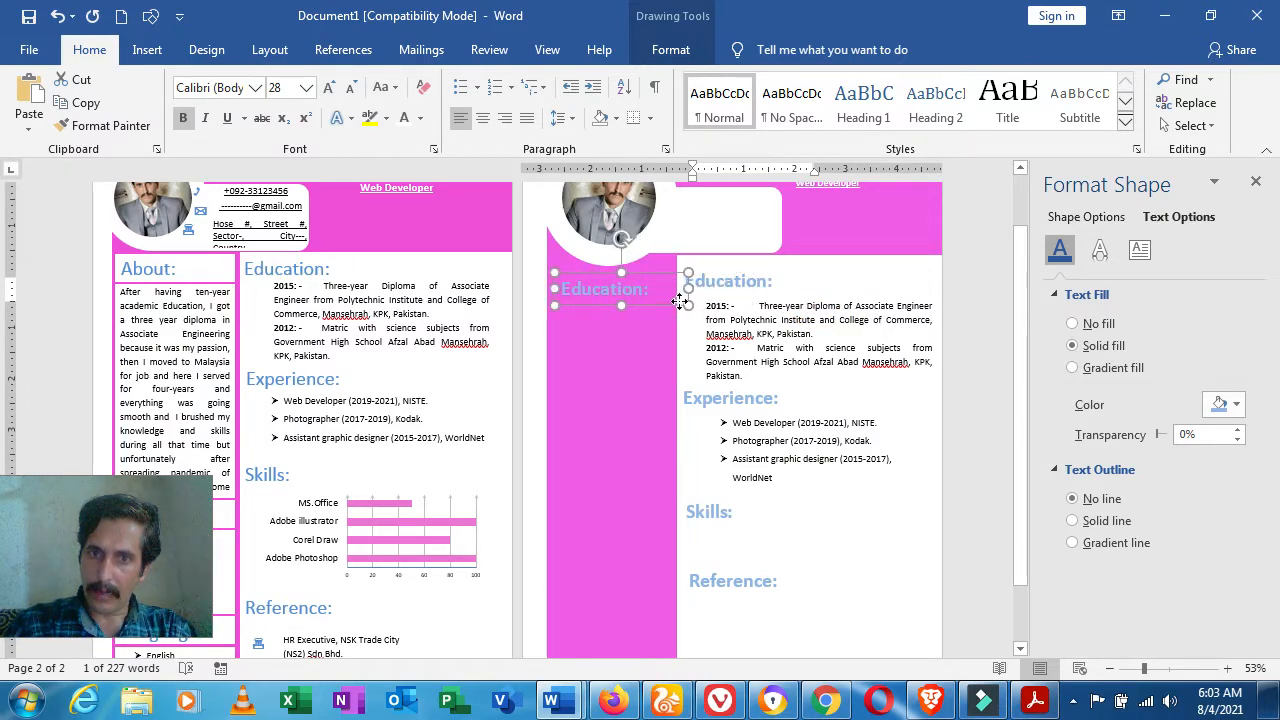
left_click_drag(676, 299, 670, 290)
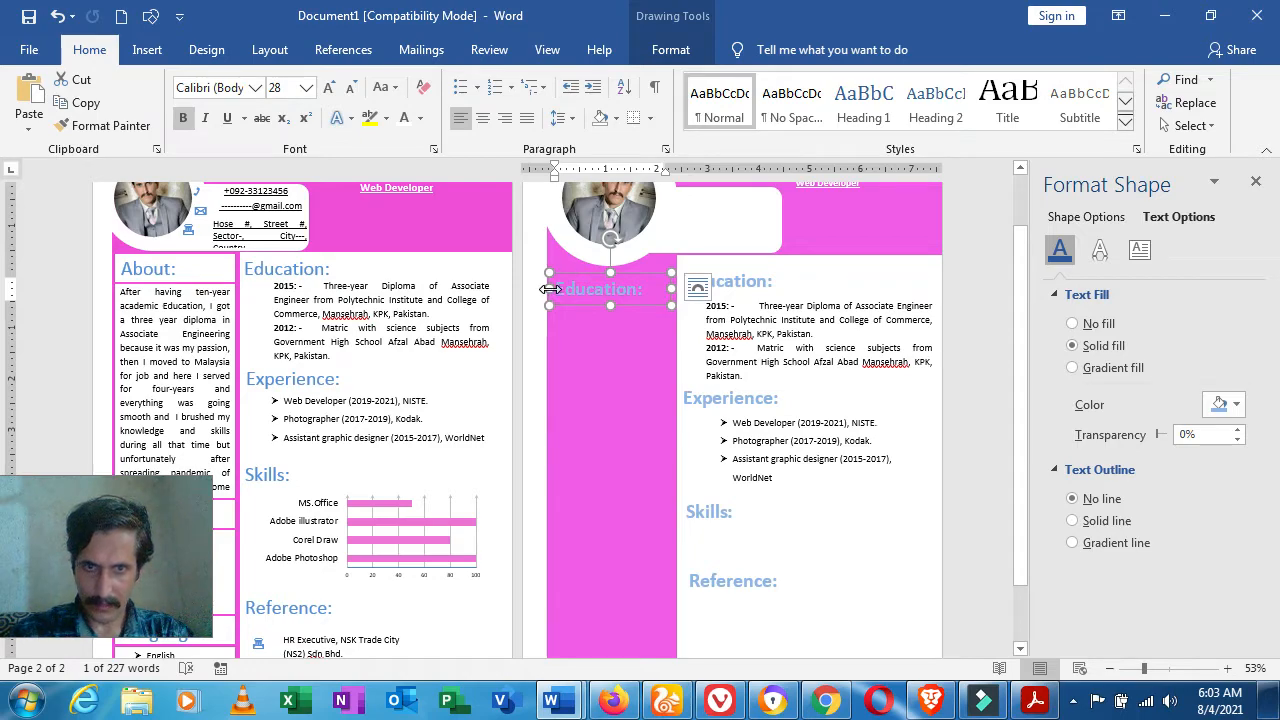
left_click_drag(553, 288, 556, 290)
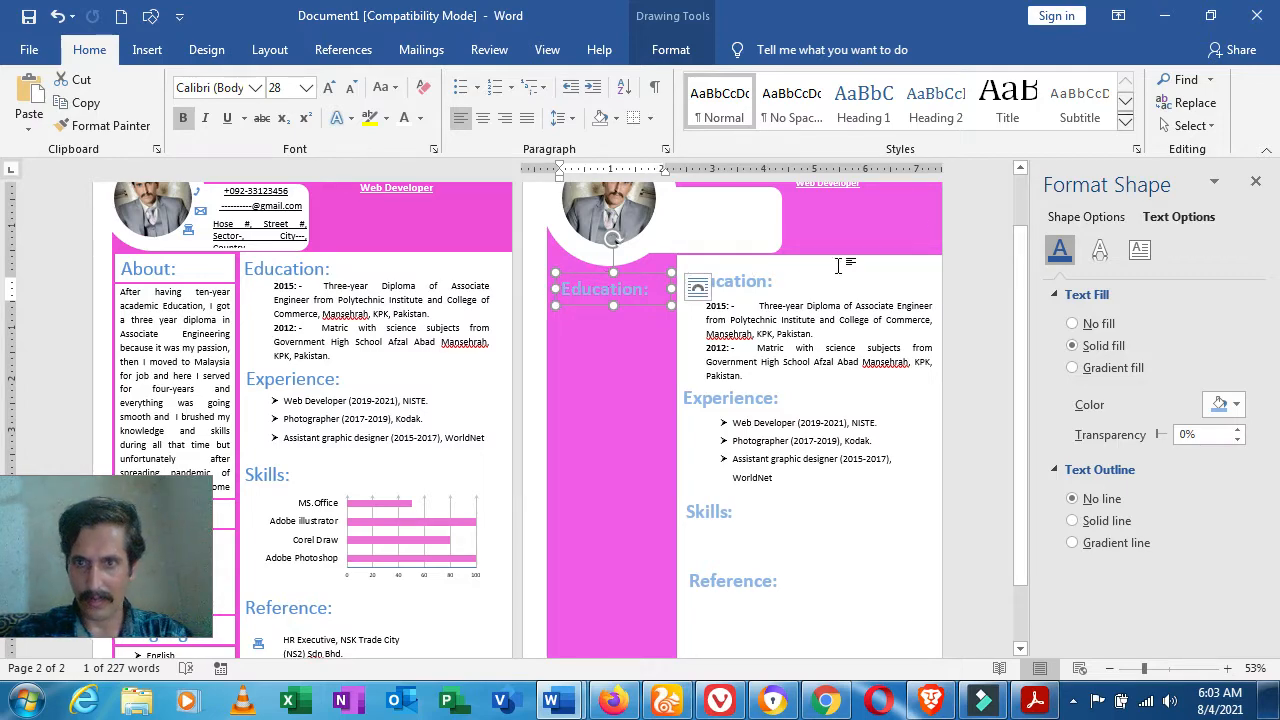
- Give the sidebar's "Education:" heading box a solid white shape fill
left_click(1090, 217)
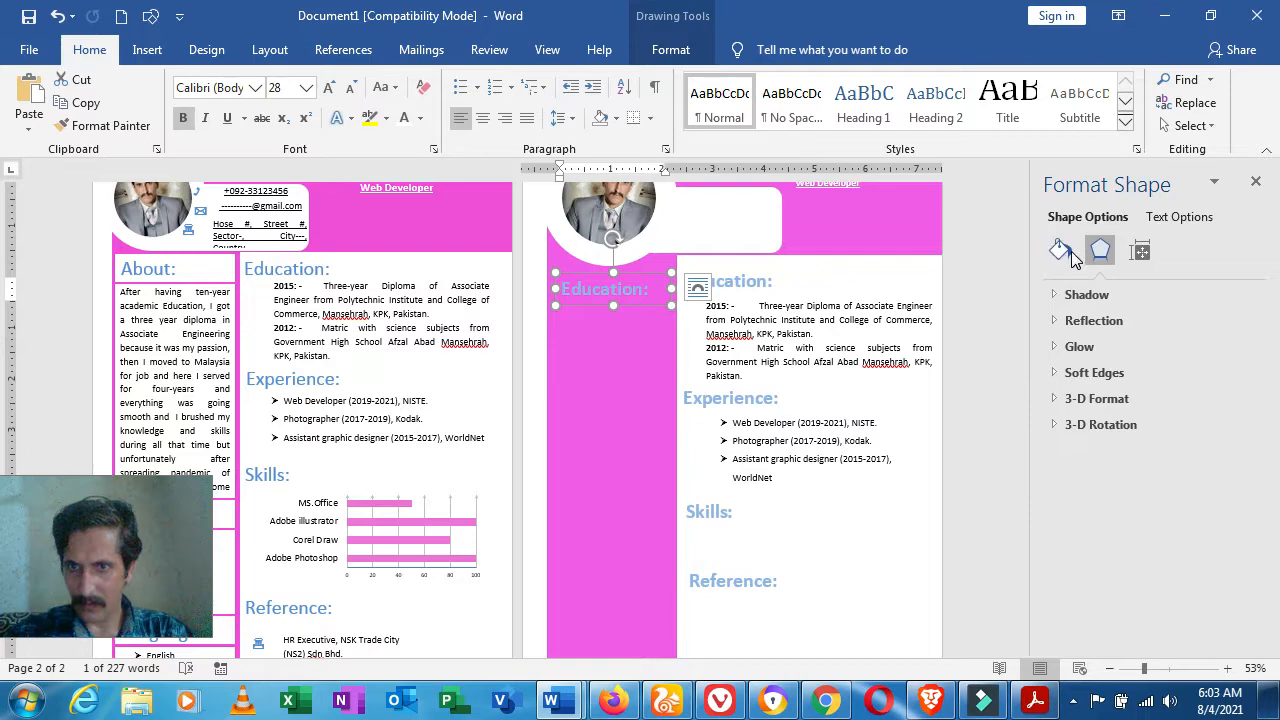
left_click(1060, 250)
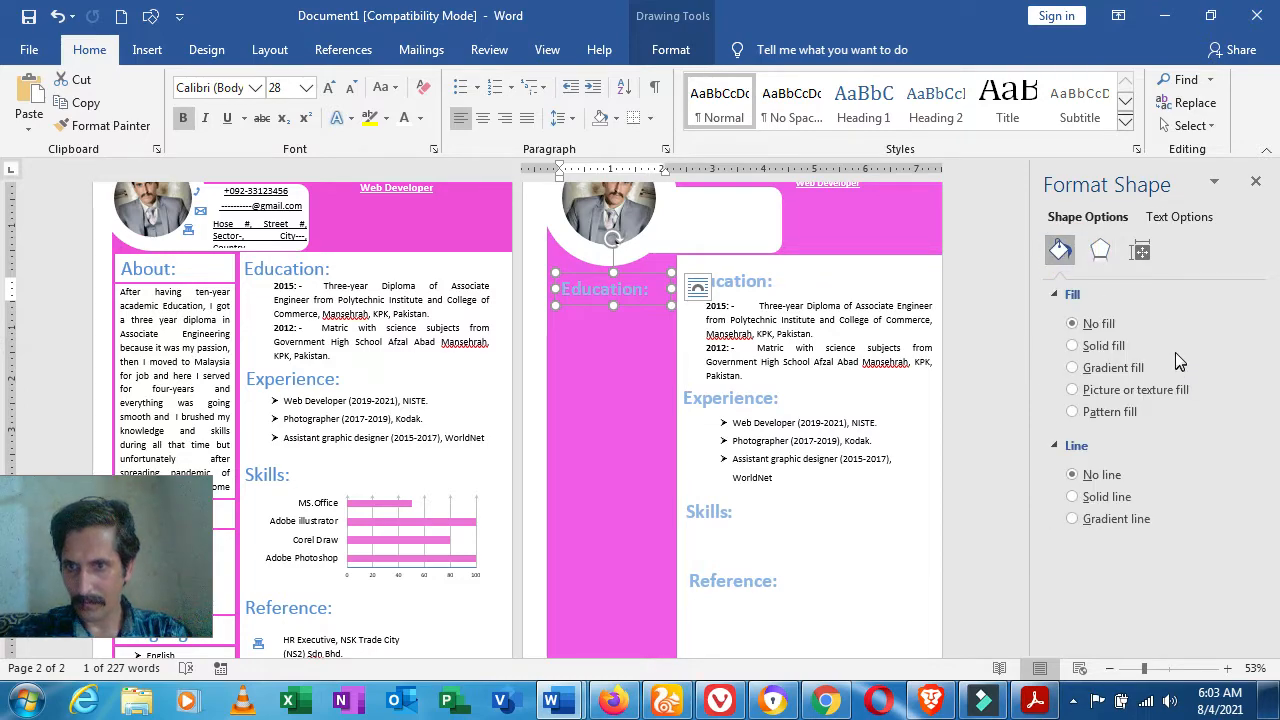
left_click(1100, 345)
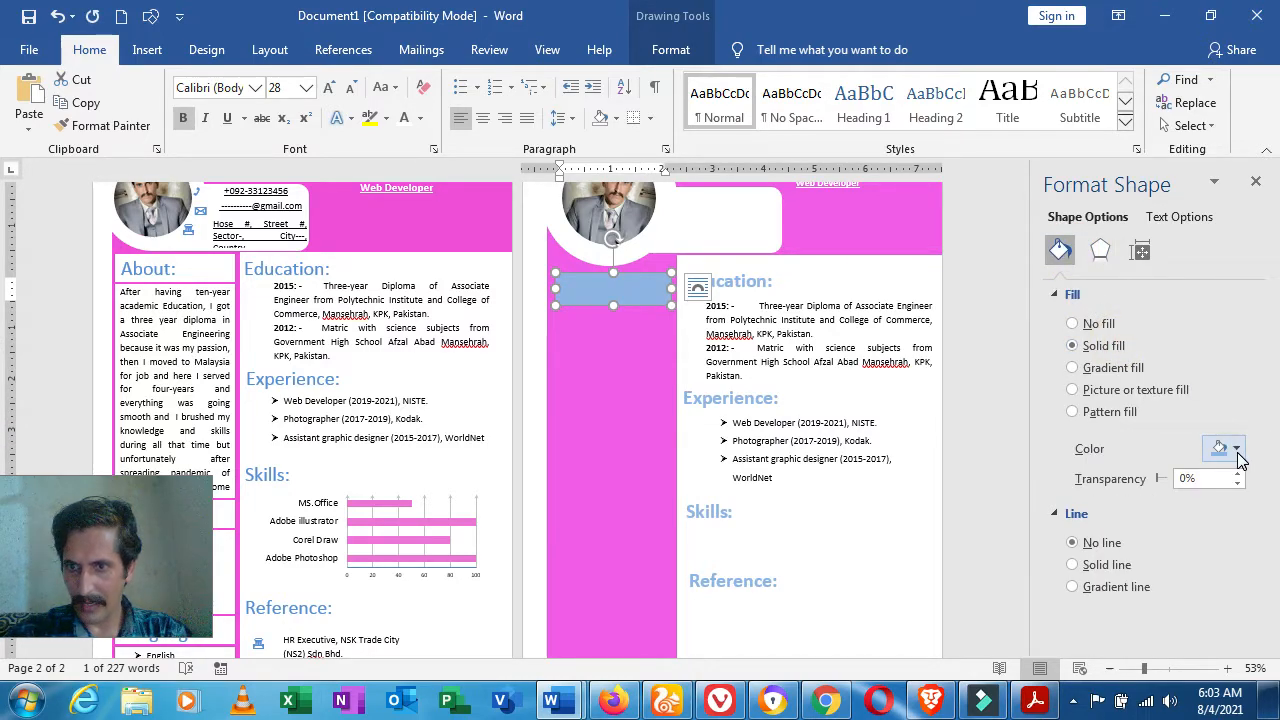
left_click(1232, 448)
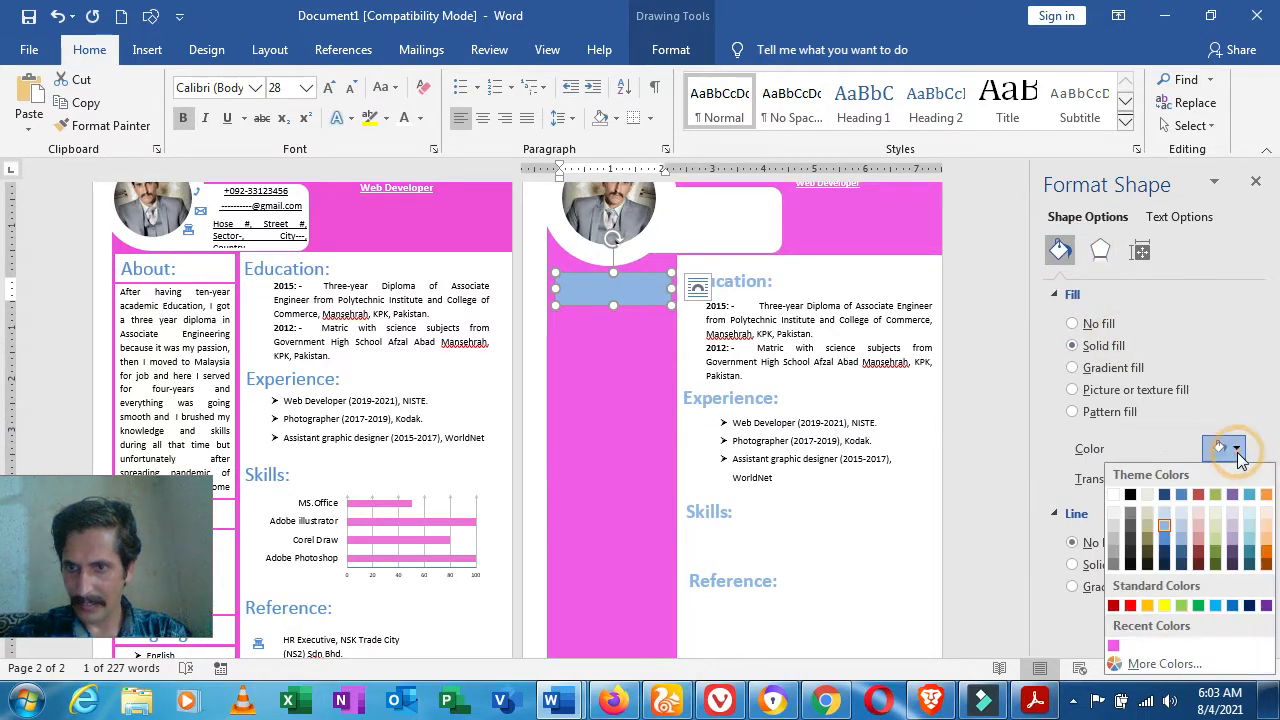
left_click(1115, 496)
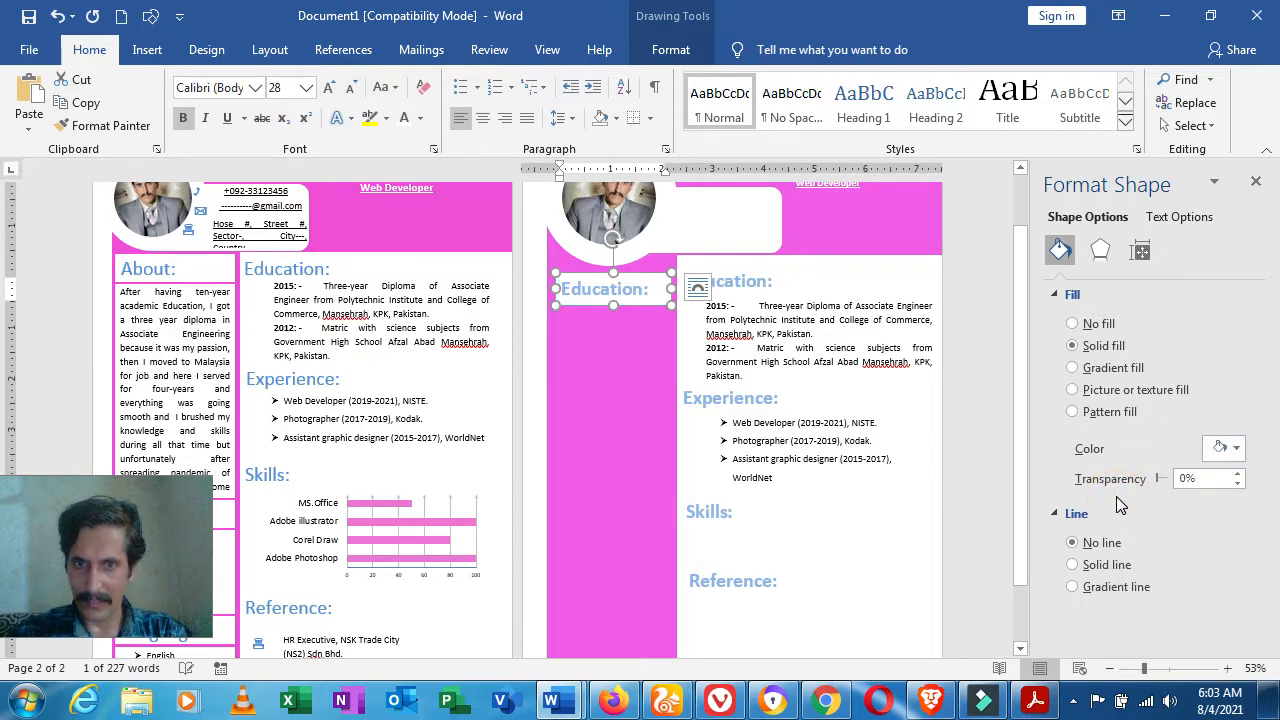
left_click(667, 323)
- Duplicate the white sidebar heading box and place the copy lower in the pink sidebar, level with "Skills:", matching the original's width
left_click(651, 291)
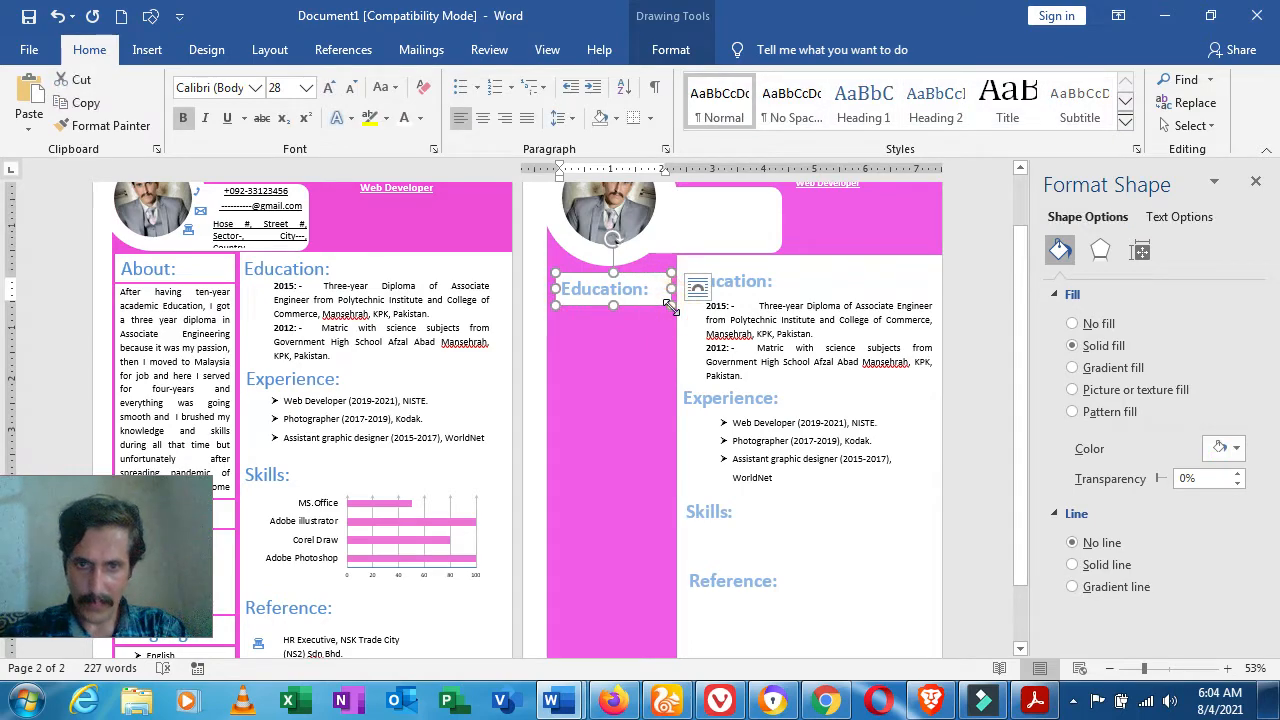
left_click(669, 307)
key("ctrl+c")
key("ctrl+v")
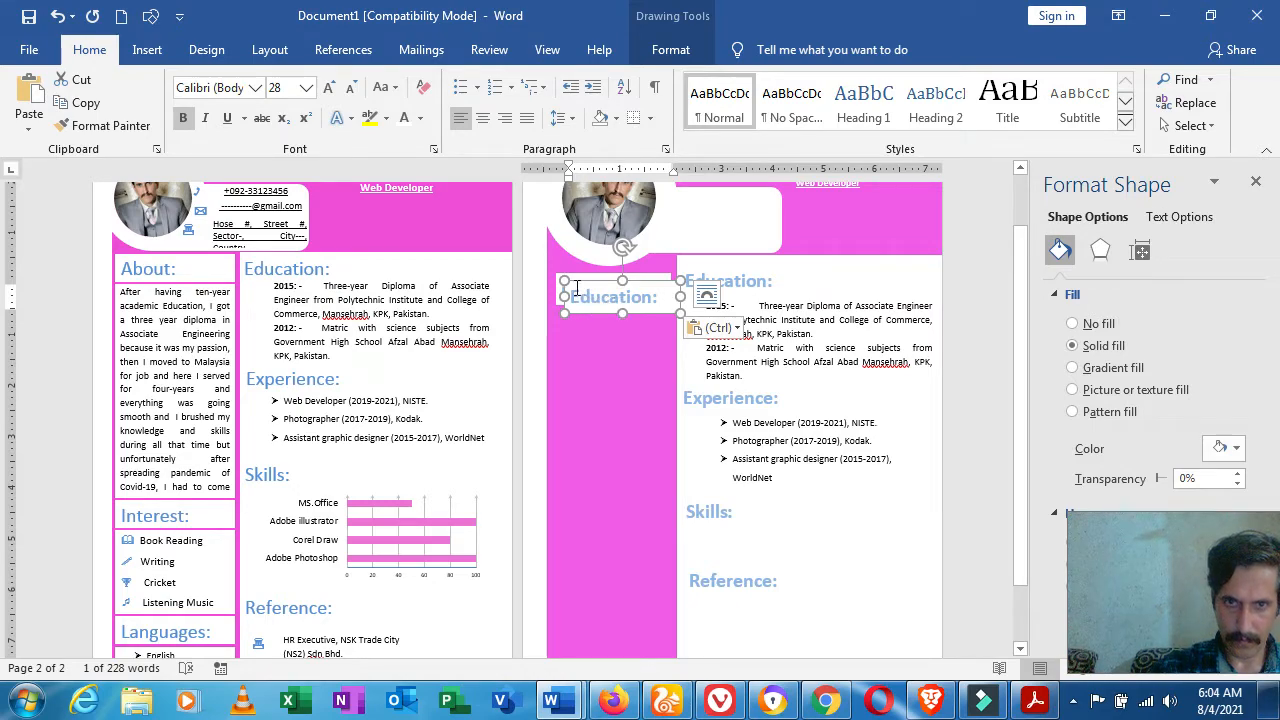
left_click_drag(588, 318, 580, 546)
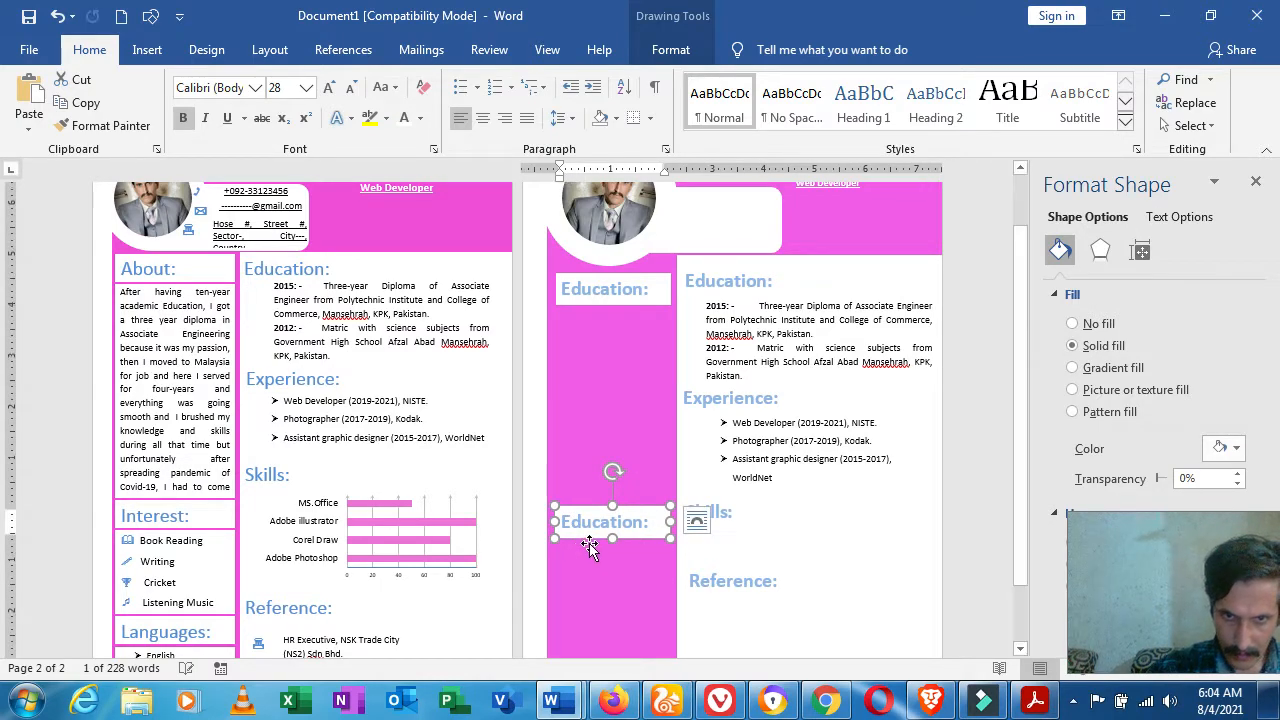
left_click_drag(666, 526, 671, 521)
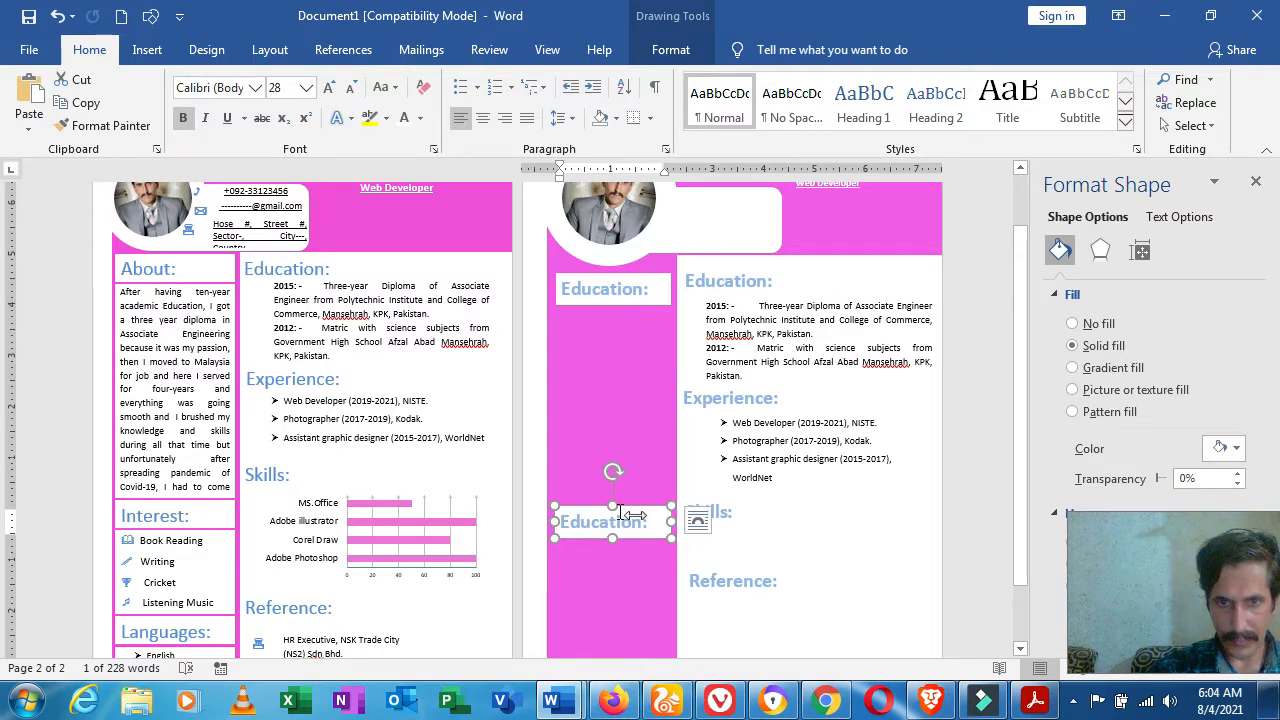
- Widen the lower white sidebar heading box so it nearly spans the pink sidebar's full width
left_click_drag(554, 521, 551, 519)
left_click(646, 469)
left_click(600, 522)
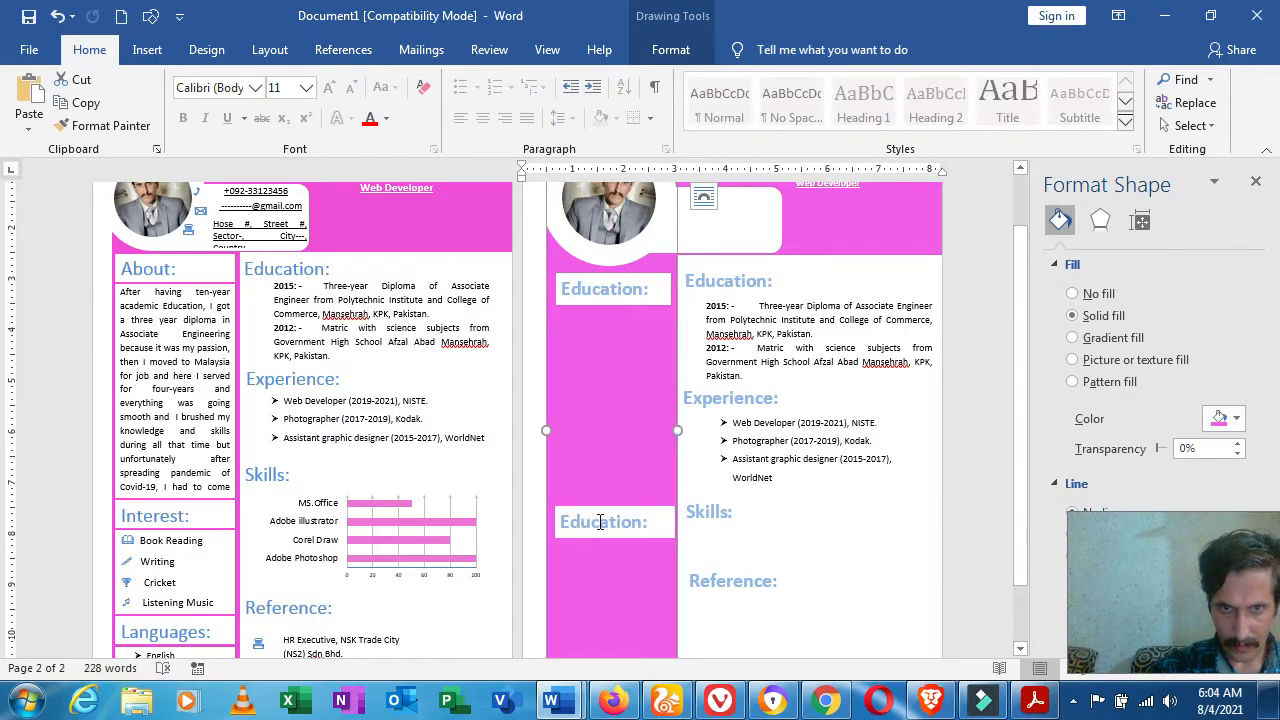
left_click_drag(554, 521, 550, 520)
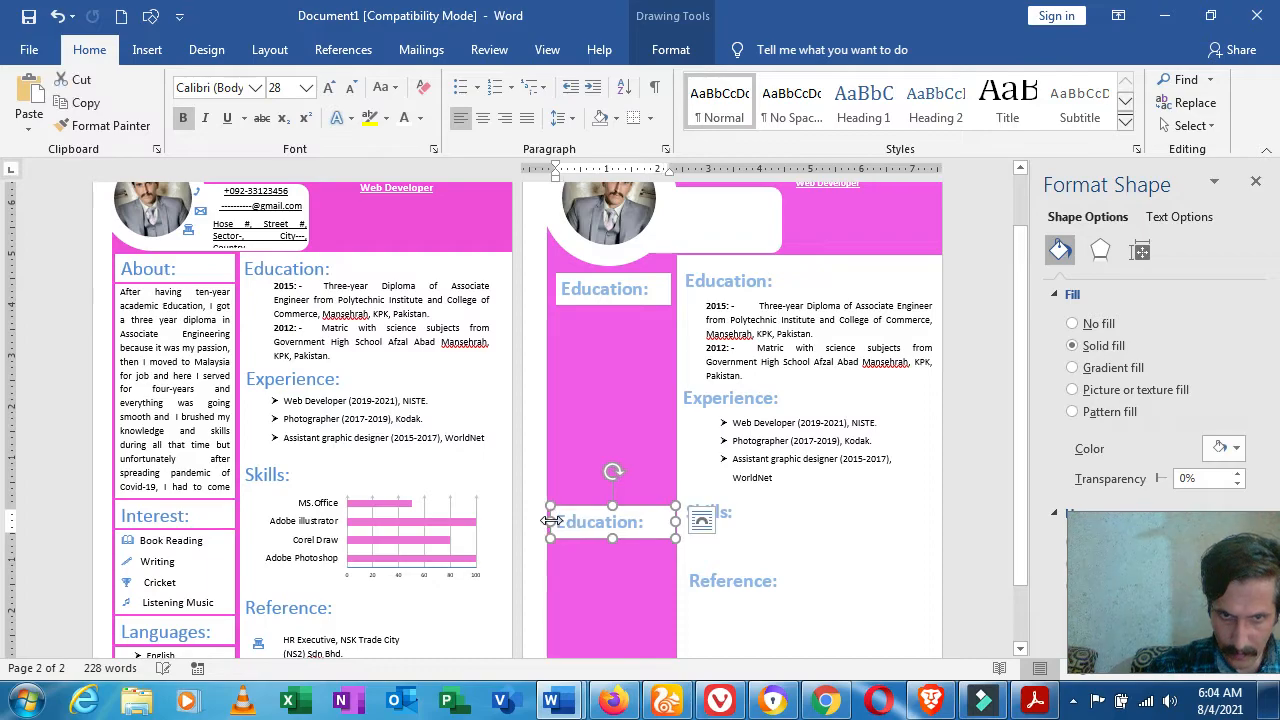
left_click(576, 441)
- Widen the upper white sidebar heading box on both sides so it nearly spans the pink sidebar's width
left_click(627, 287)
left_click_drag(675, 288, 672, 289)
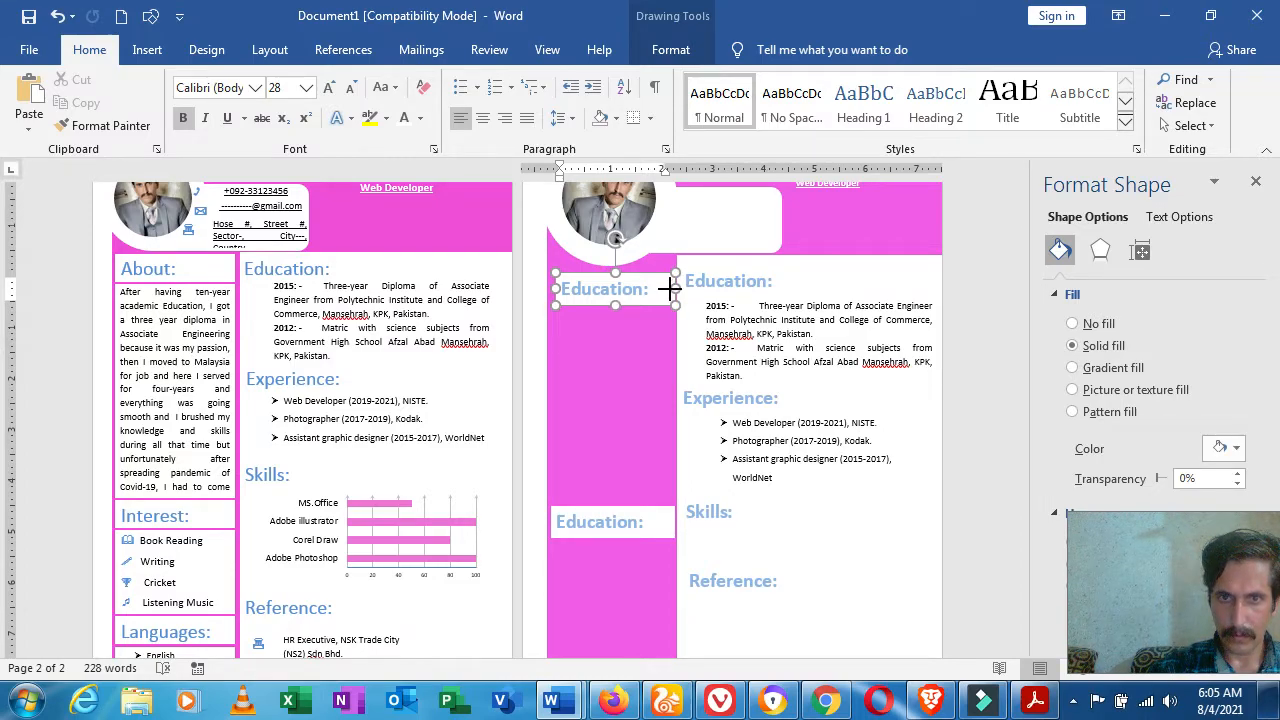
left_click(551, 287)
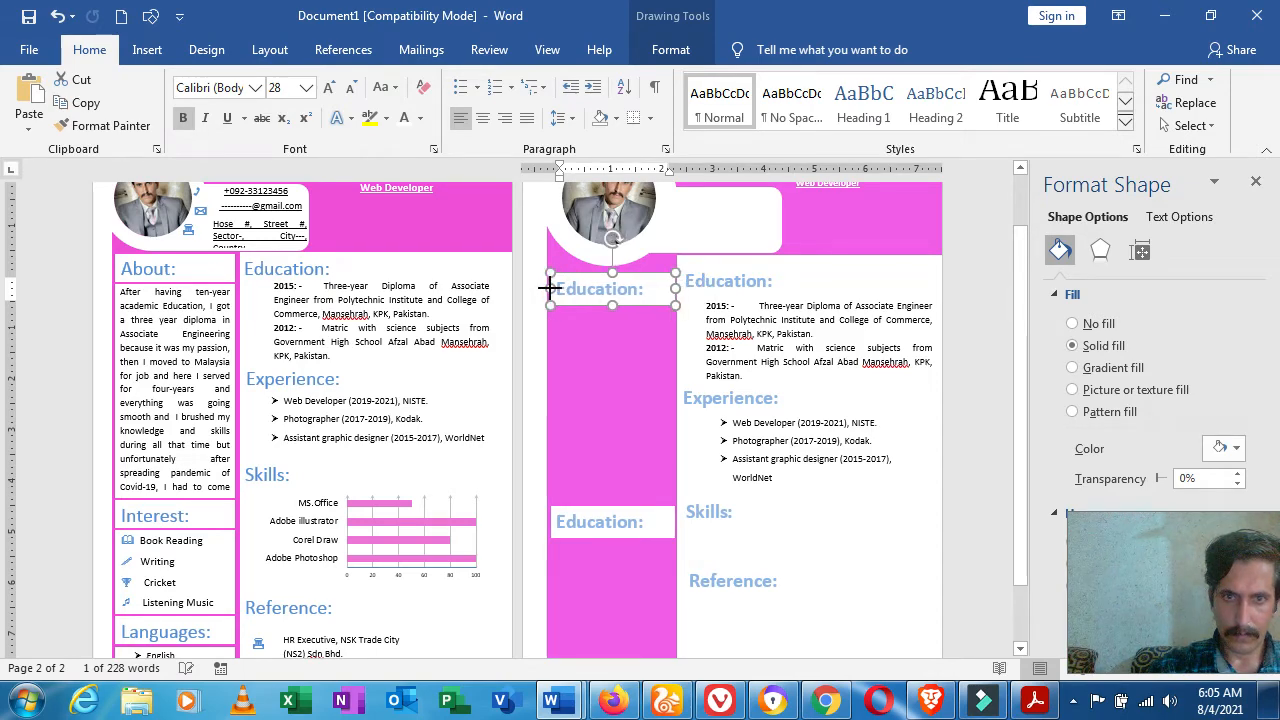
left_click(567, 333)
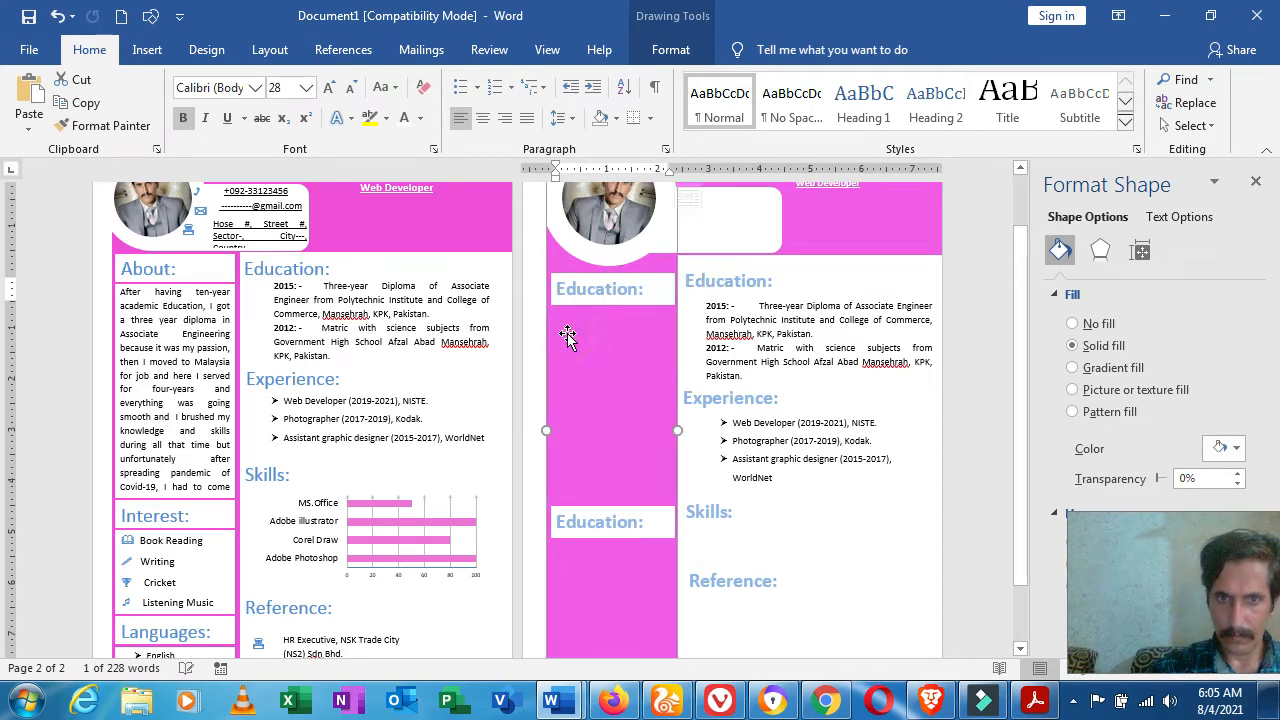
left_click(663, 289)
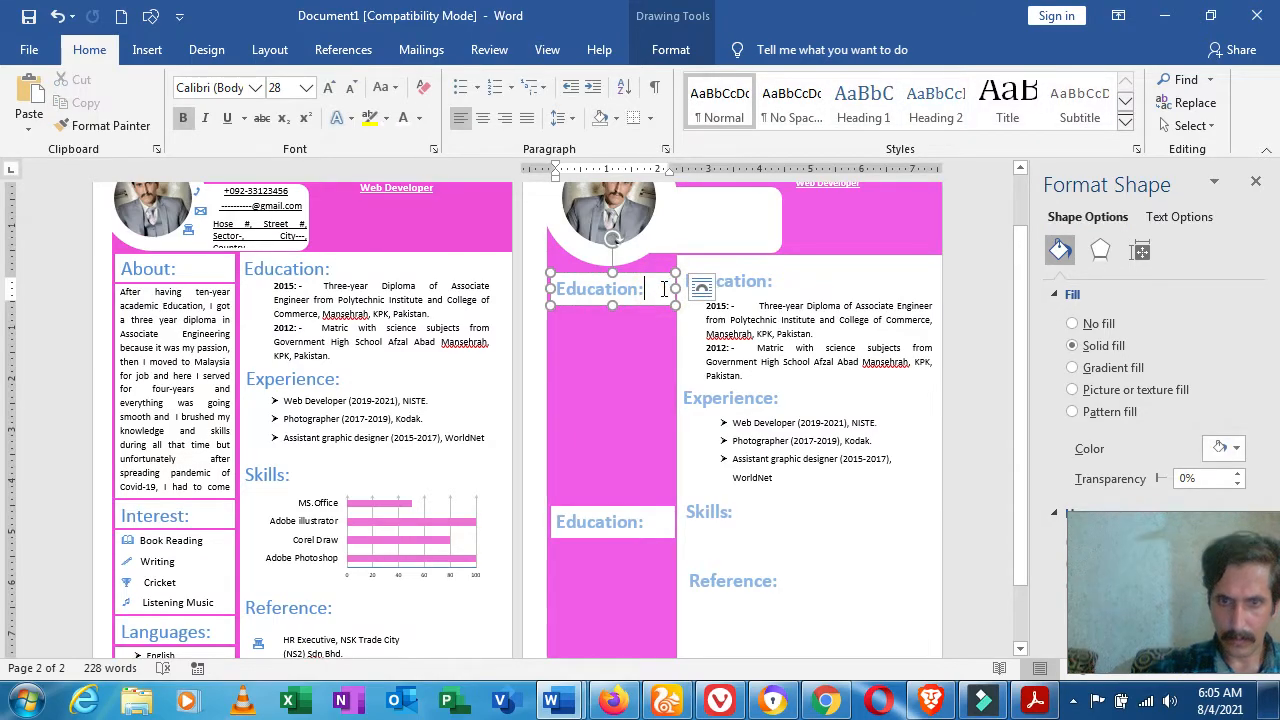
double_click(610, 292)
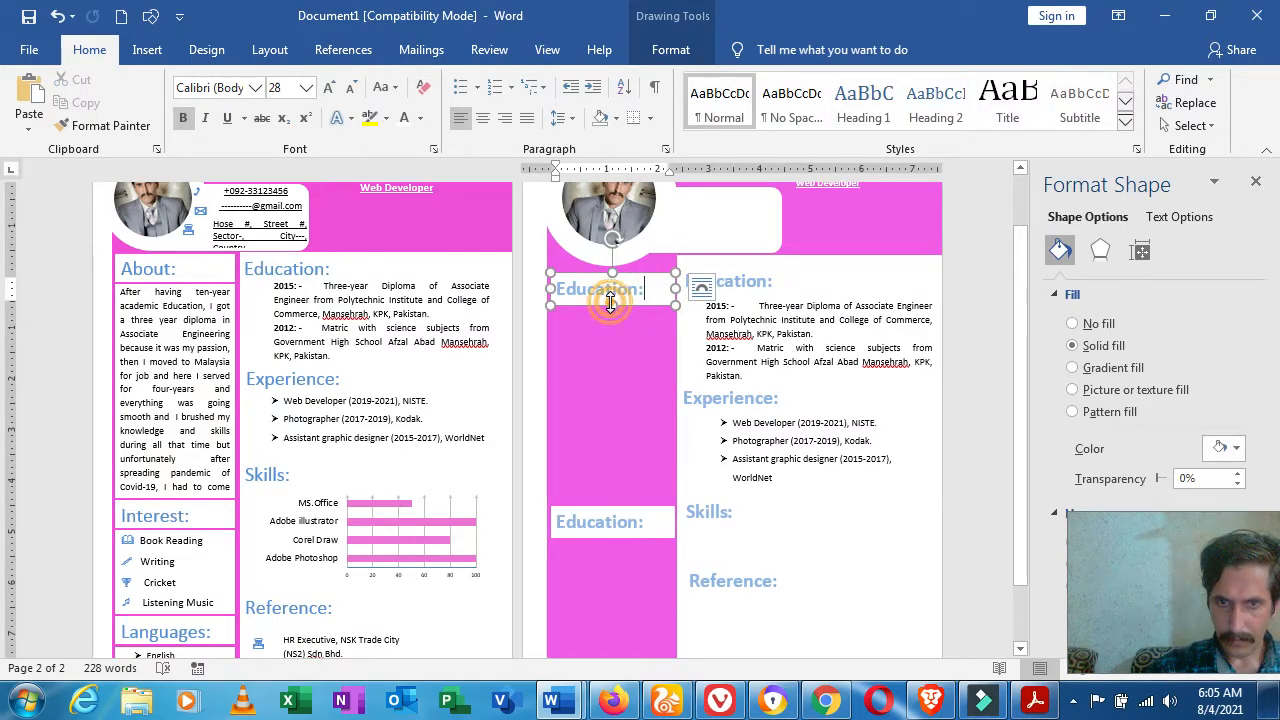
left_click(657, 410)
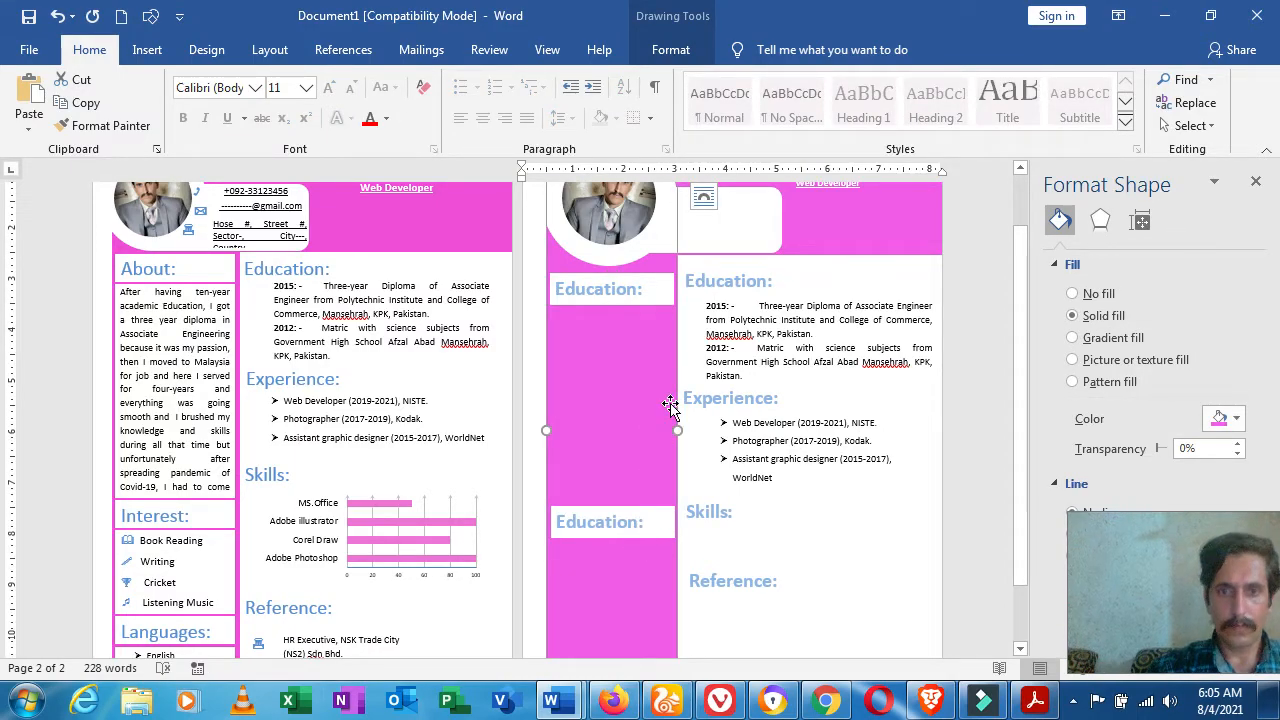
- Try to duplicate the upper sidebar heading box and move the copy down into the pink sidebar
left_click(636, 296)
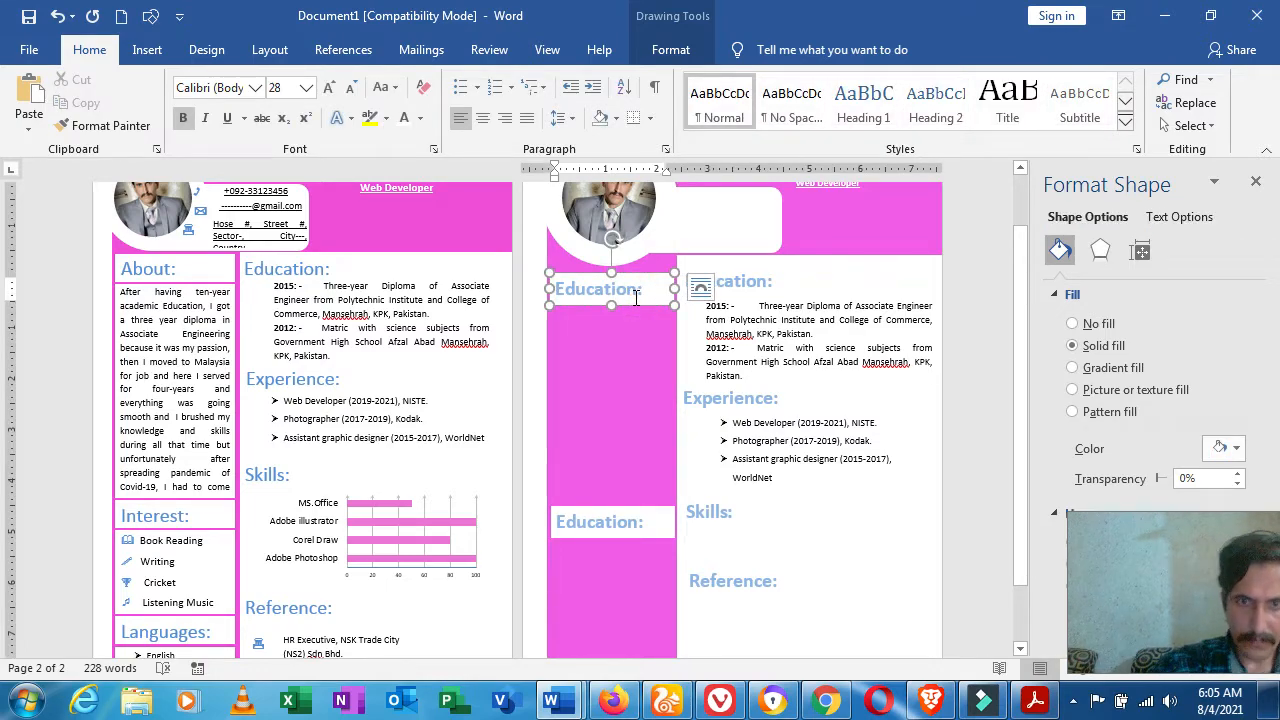
left_click(609, 307)
key("ctrl+v")
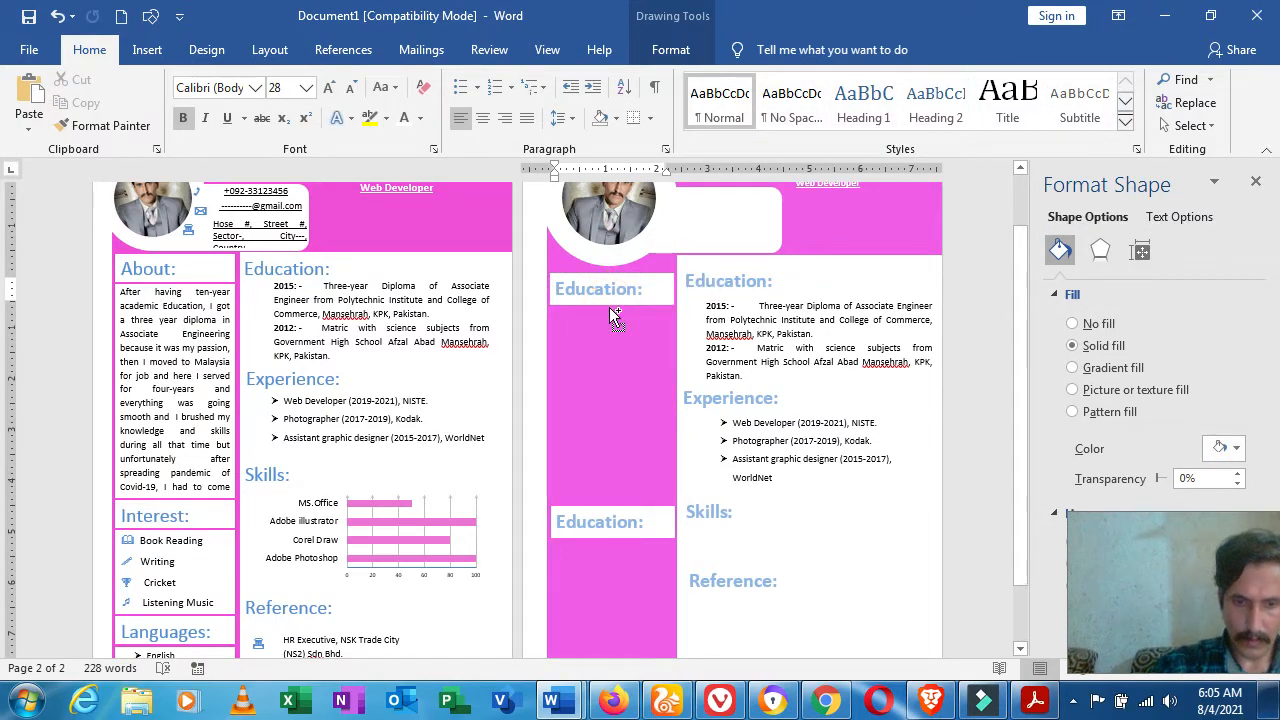
left_click_drag(625, 297, 612, 412)
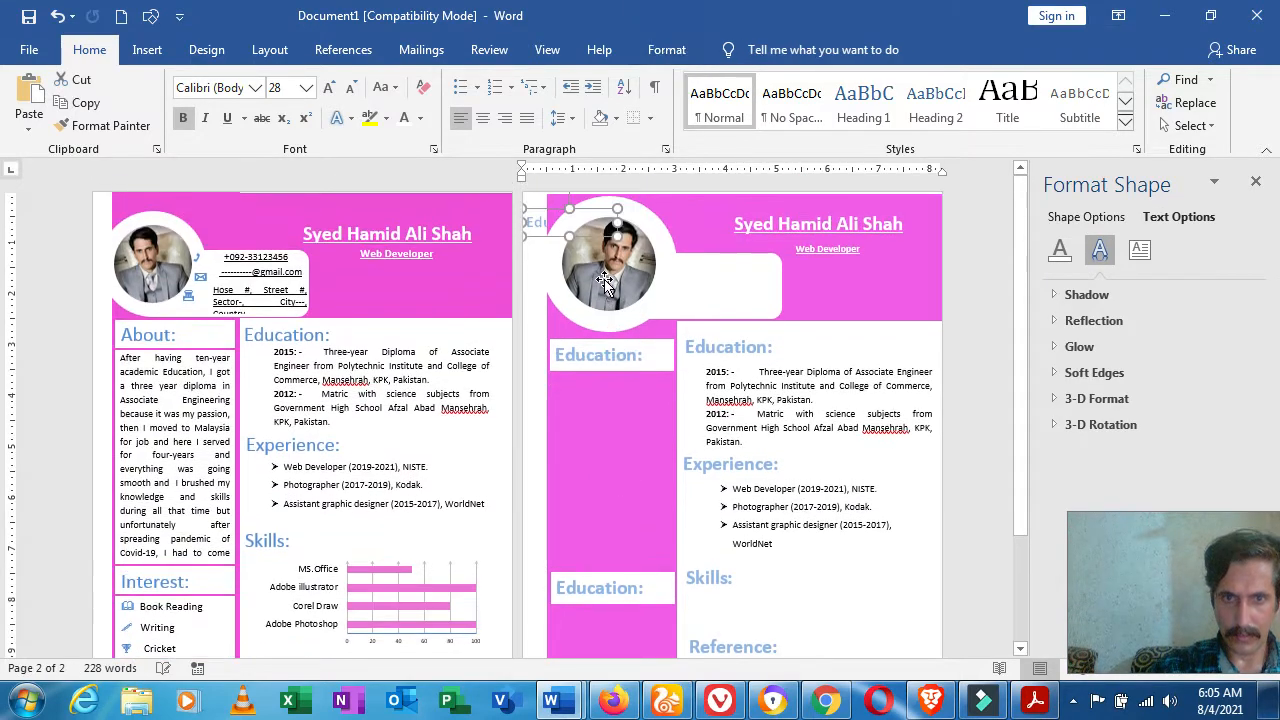
left_click(605, 280)
mouse_move(575, 222)
left_mouse_down()
mouse_move(600, 425)
mouse_move(593, 237)
left_mouse_up()
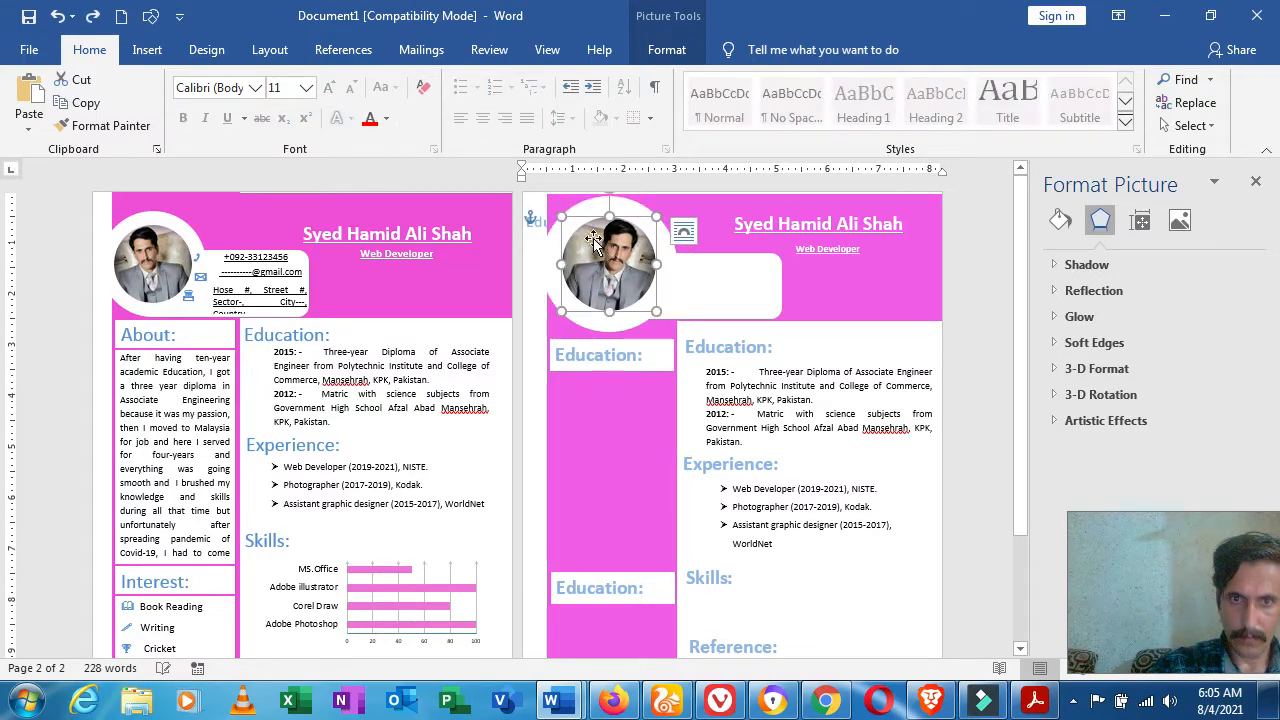
left_click(539, 234)
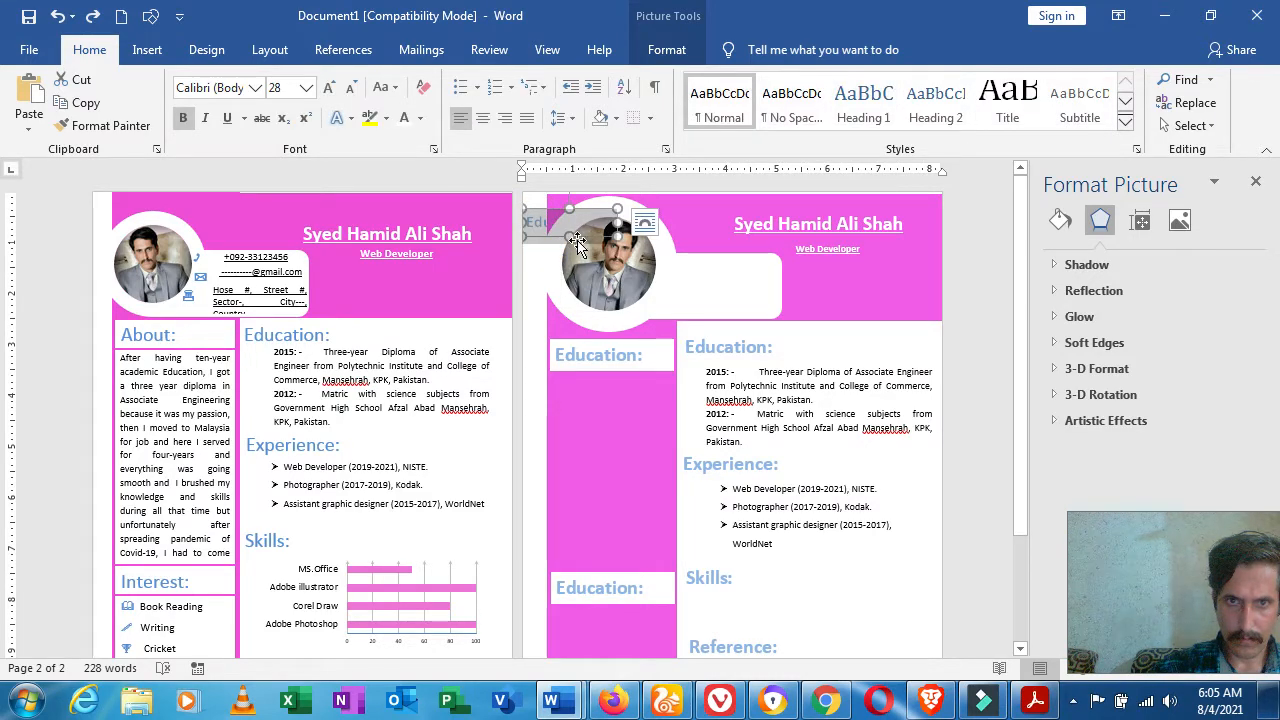
left_click_drag(578, 239, 599, 410)
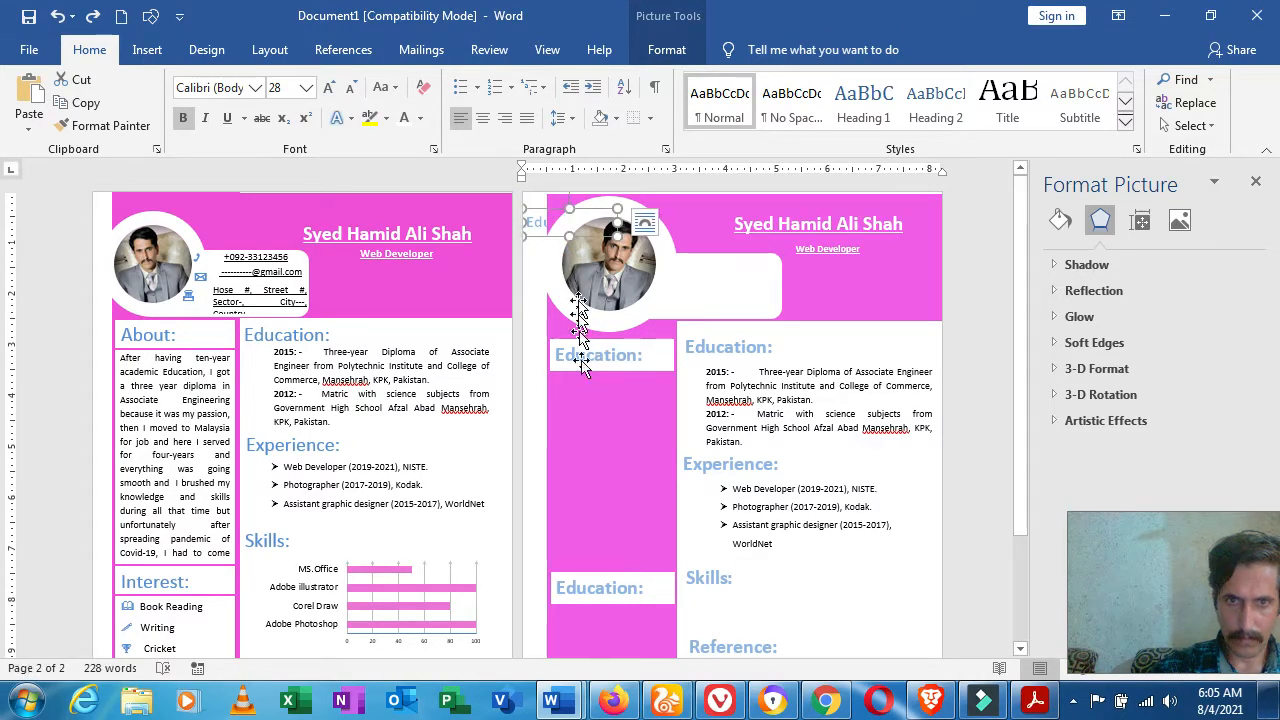
- Try placing the pasted heading picture in front of text below the lower sidebar heading, and undo the paste
left_click(646, 224)
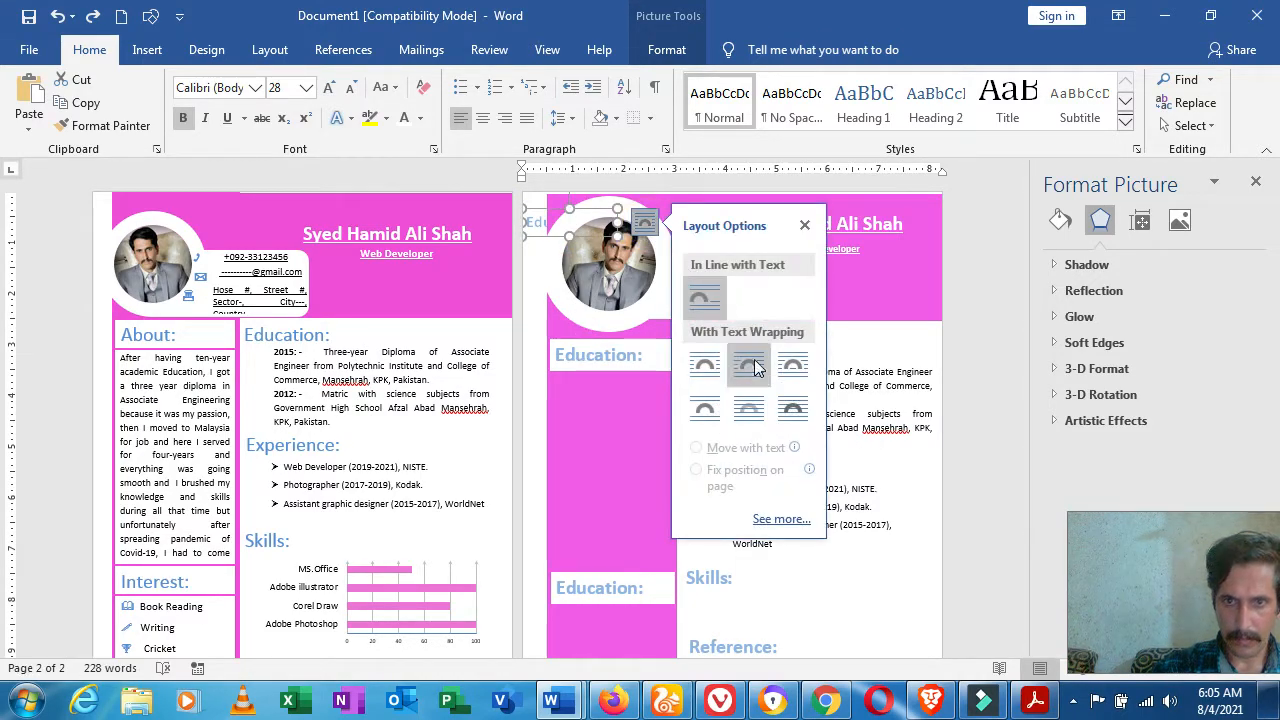
left_click(800, 410)
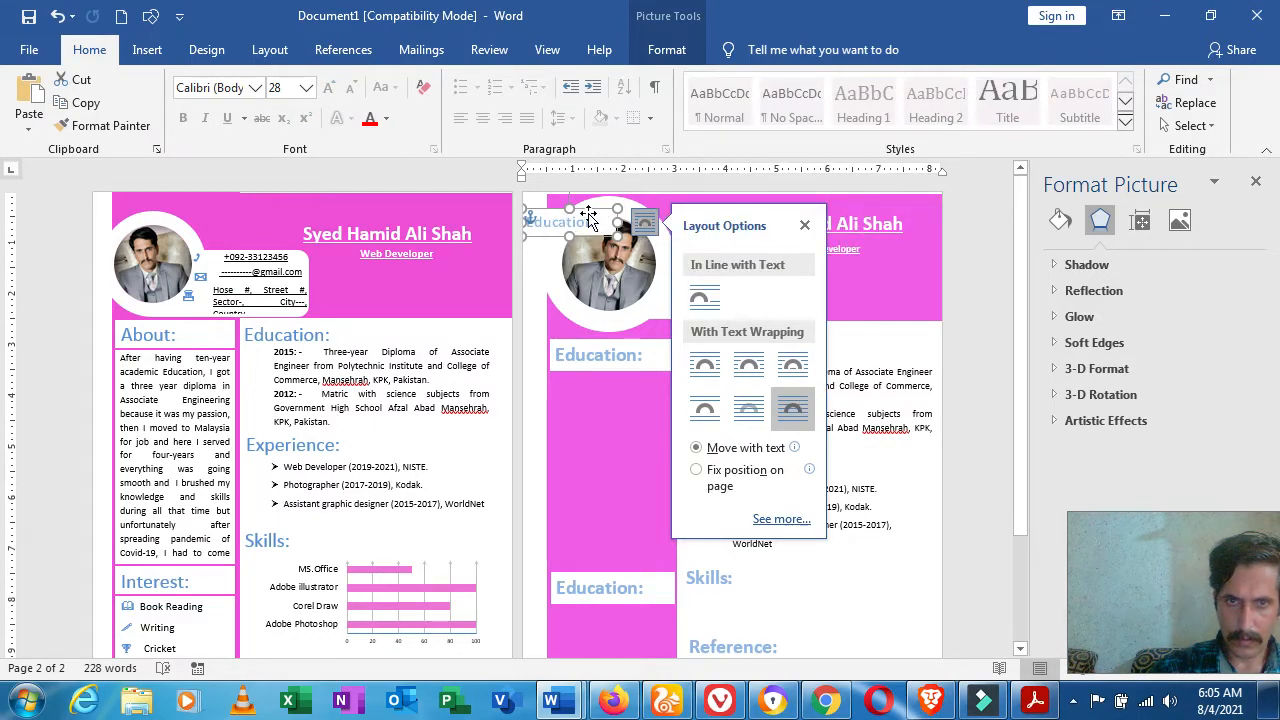
left_click_drag(589, 214, 637, 625)
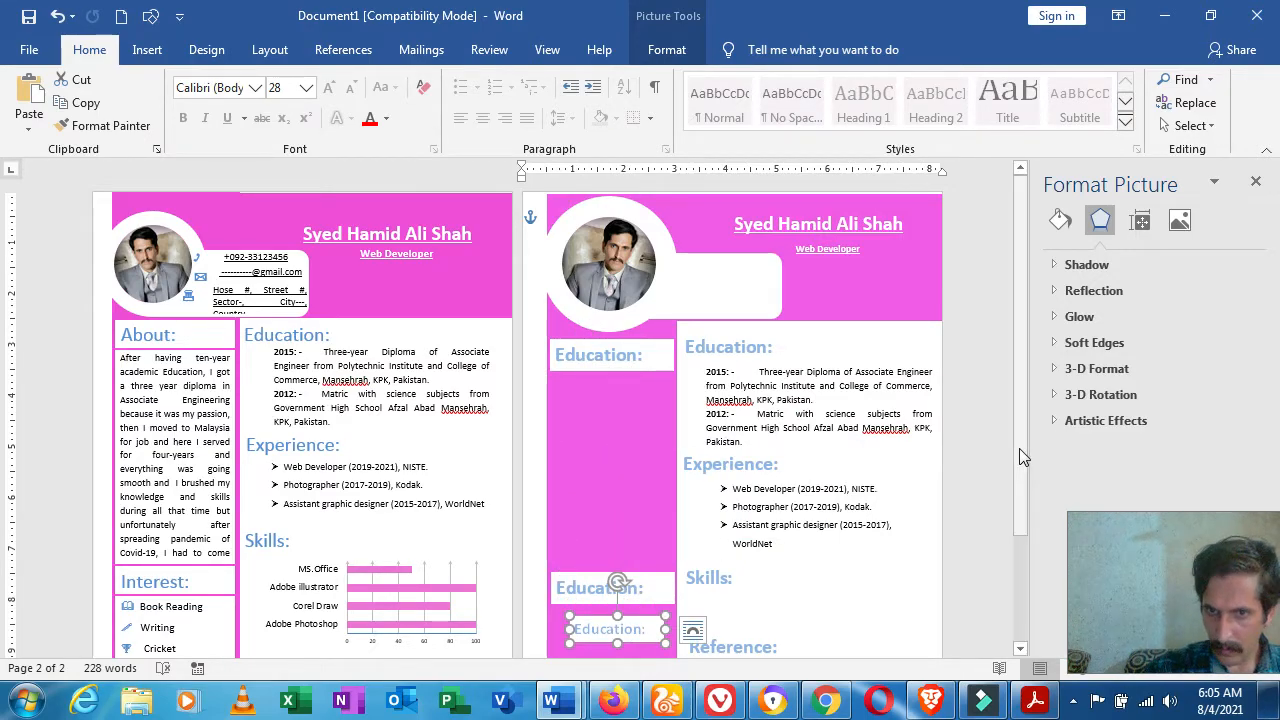
left_click_drag(1020, 453, 1022, 553)
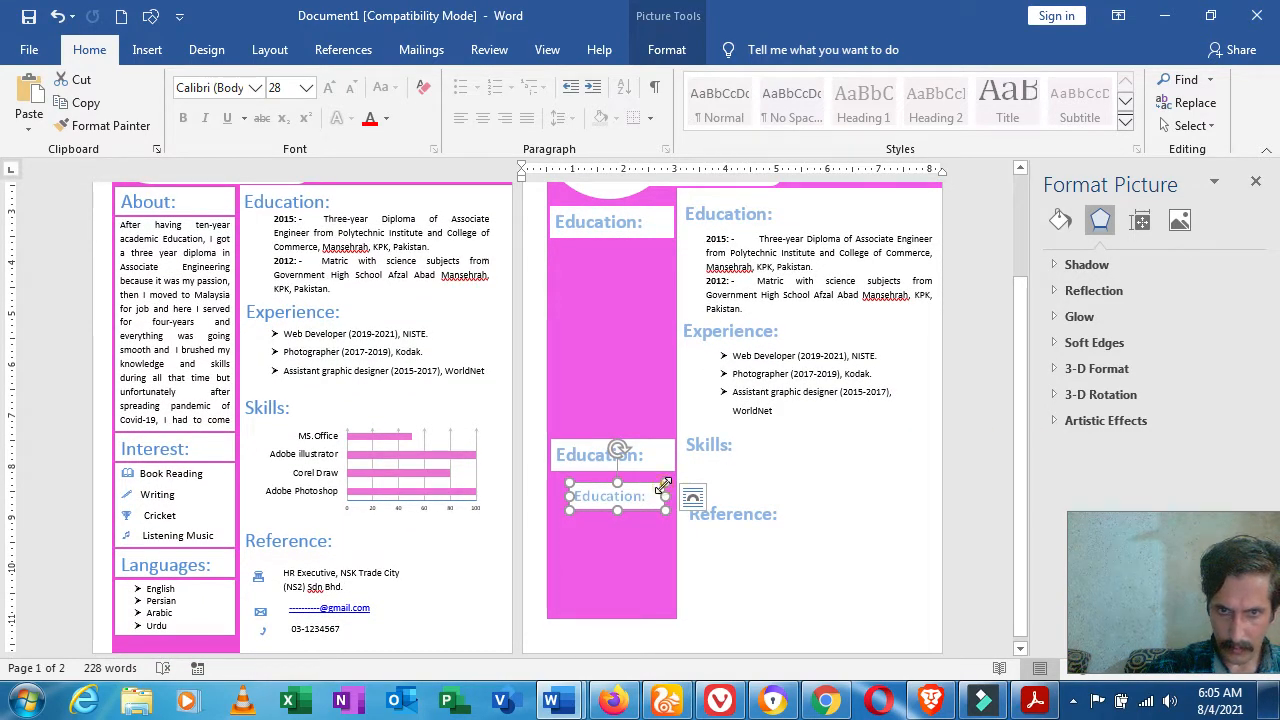
key("ctrl+z")
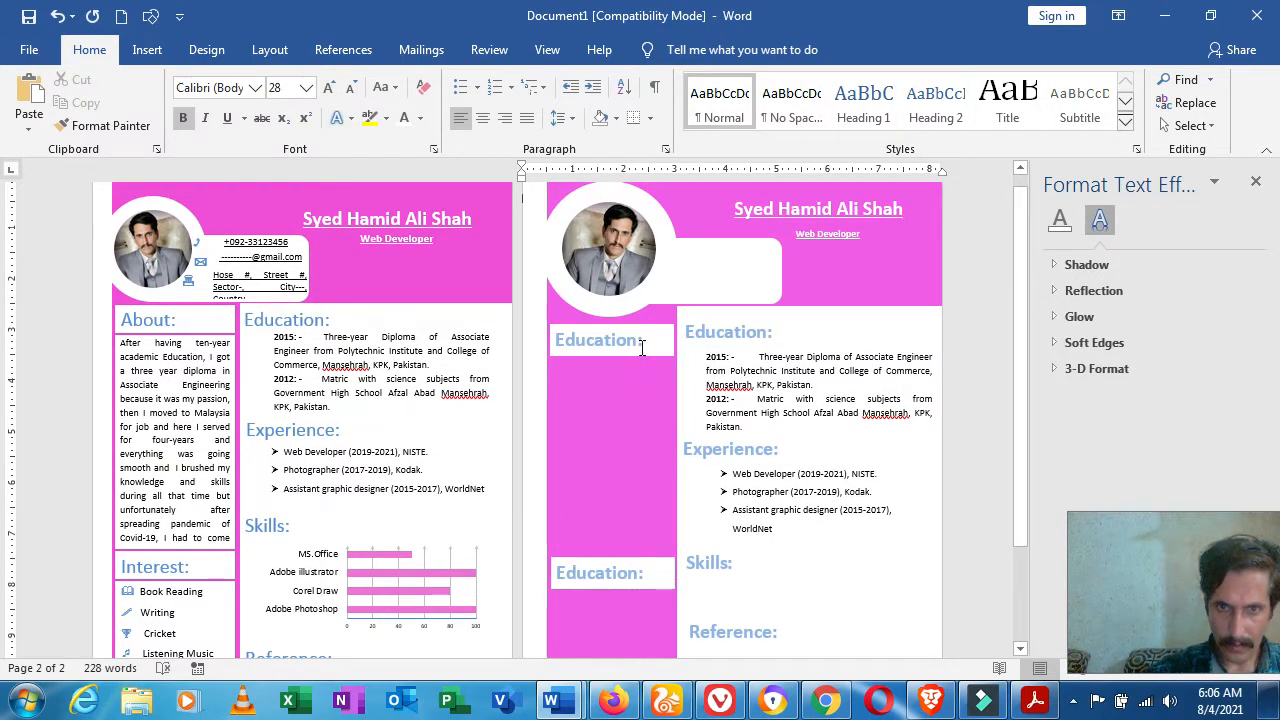
- Duplicate the upper white sidebar heading box and place the copy low in the pink sidebar, just below the level of "Reference:"
left_click(625, 356)
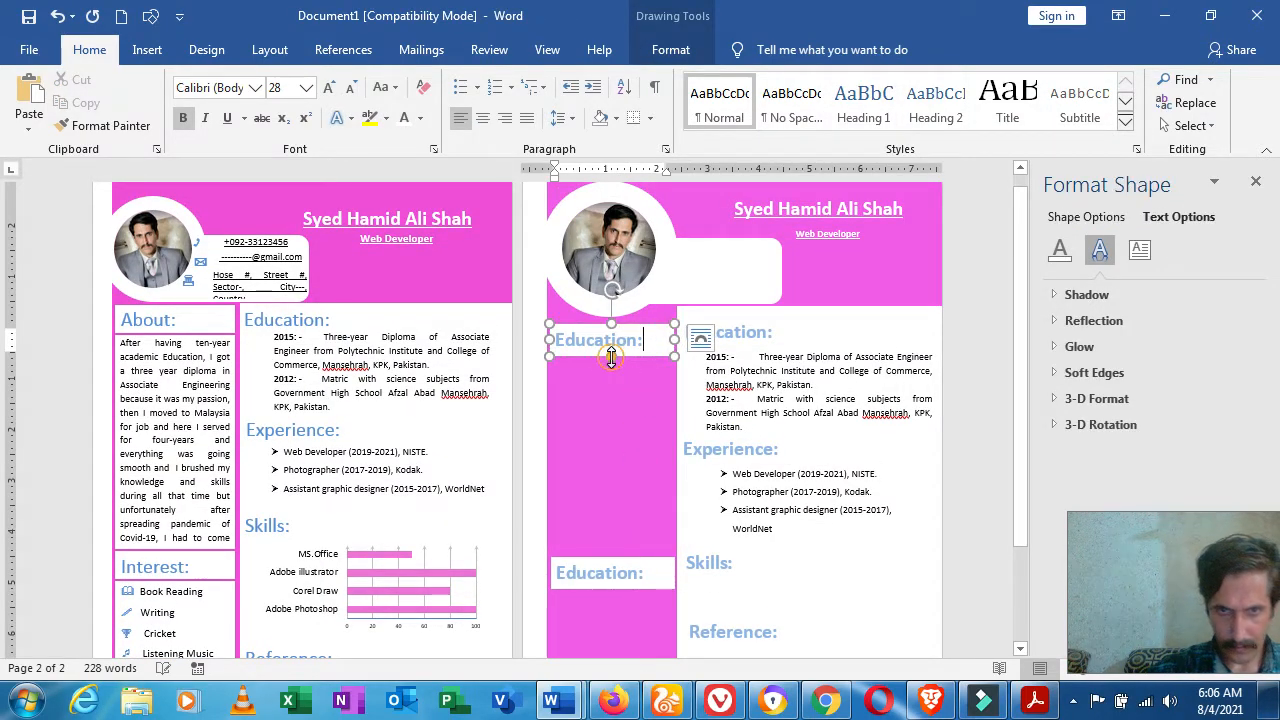
left_click(611, 357)
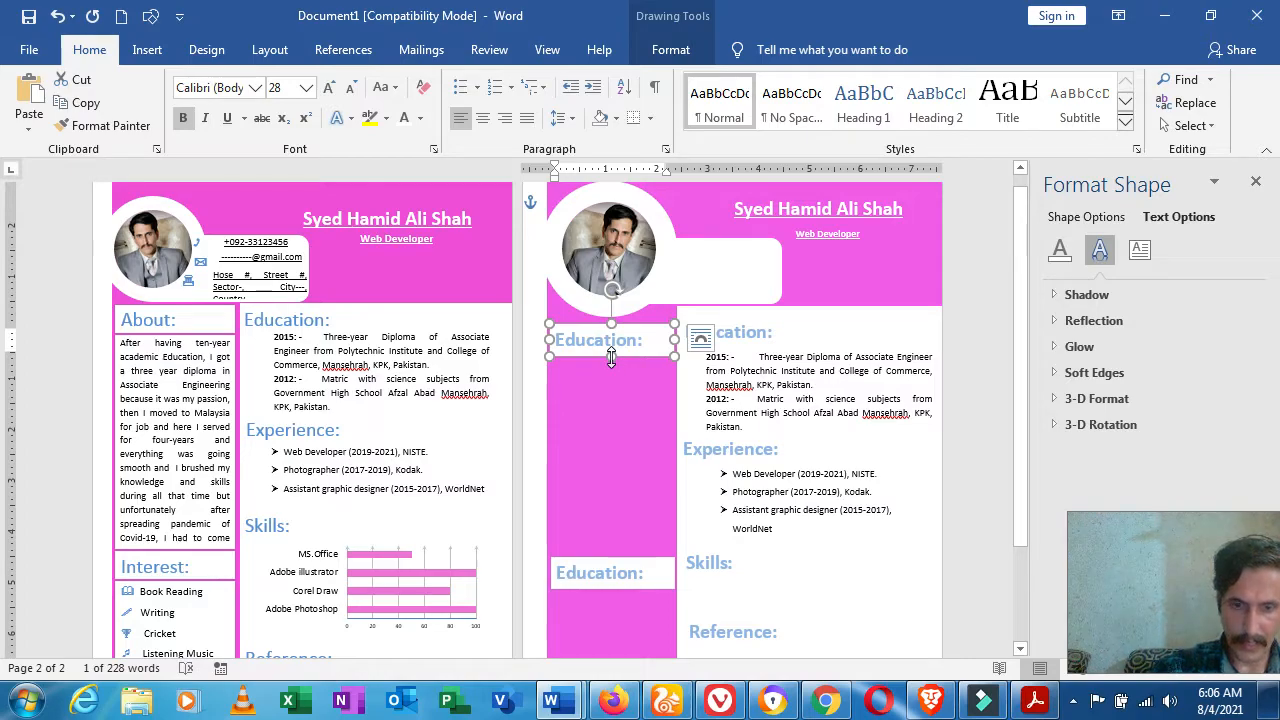
key("ctrl+v")
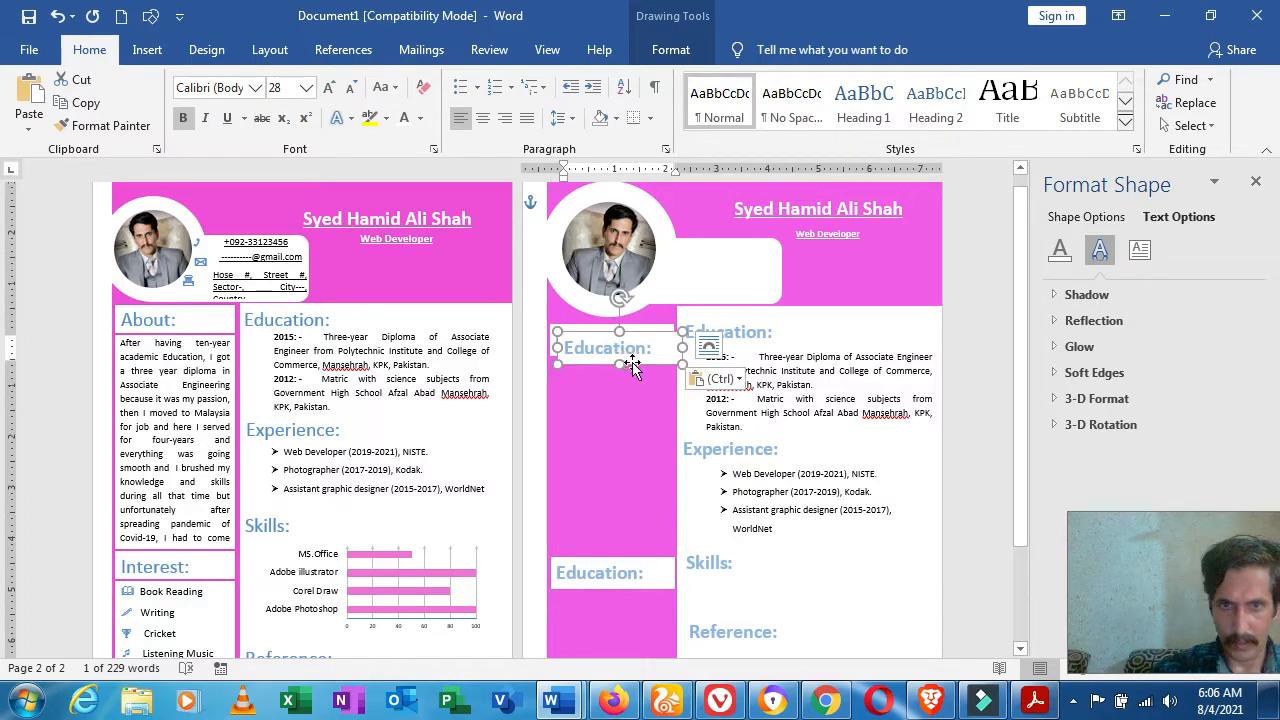
left_click_drag(628, 363, 622, 608)
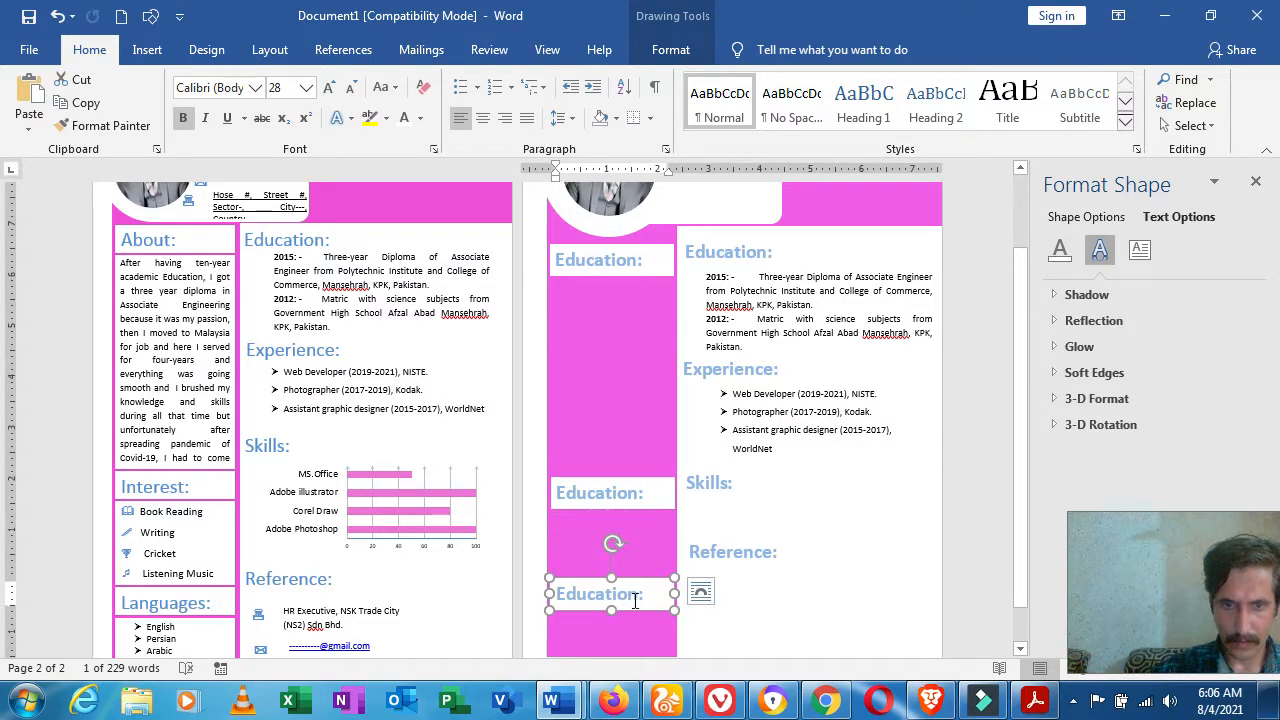
- Delete the middle white "Education:" heading box from the pink sidebar
left_click(631, 500)
left_click(673, 478)
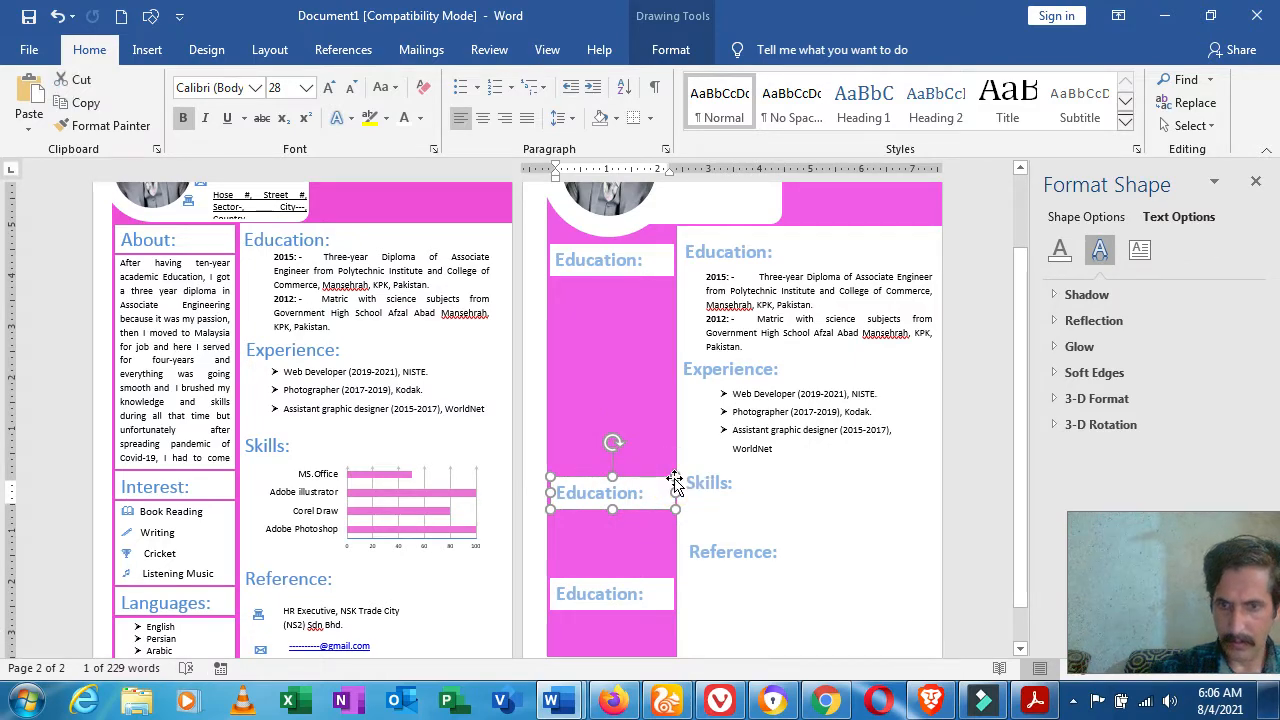
key("Delete")
- Duplicate the lowest white sidebar heading box and move the copy straight up the sidebar to about the level of "Skills:"
left_click(620, 603)
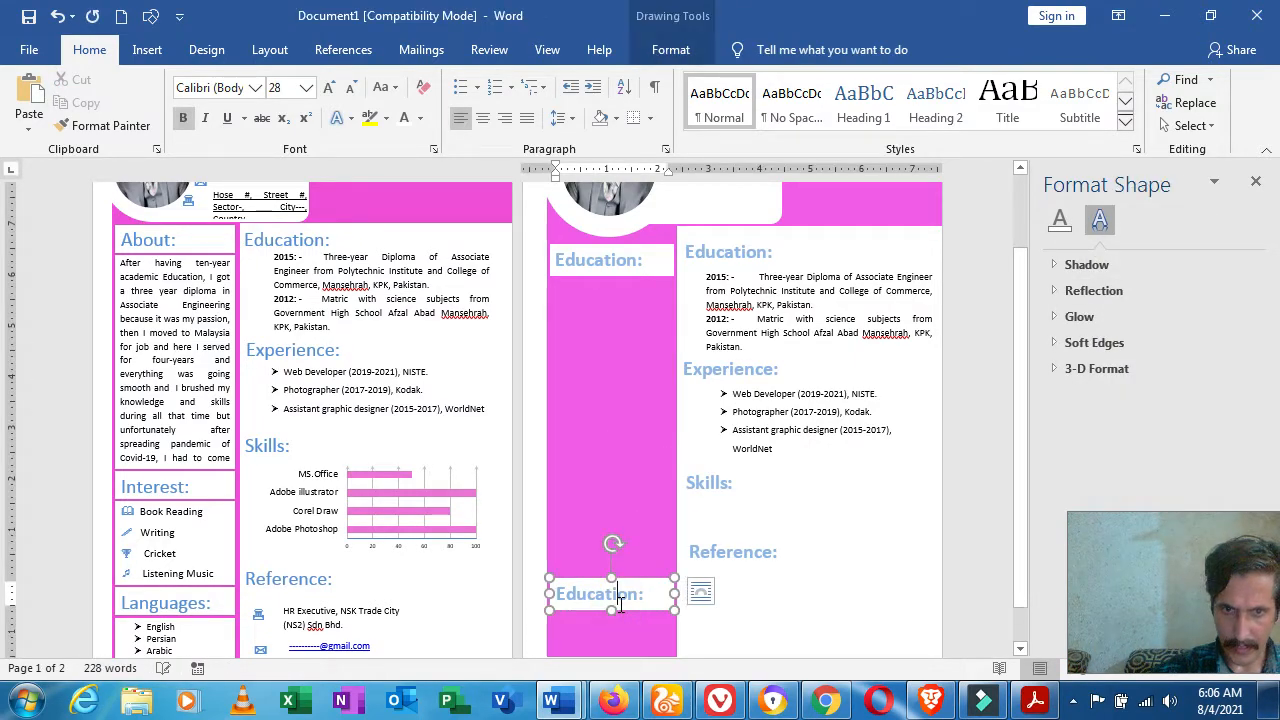
left_click(612, 580)
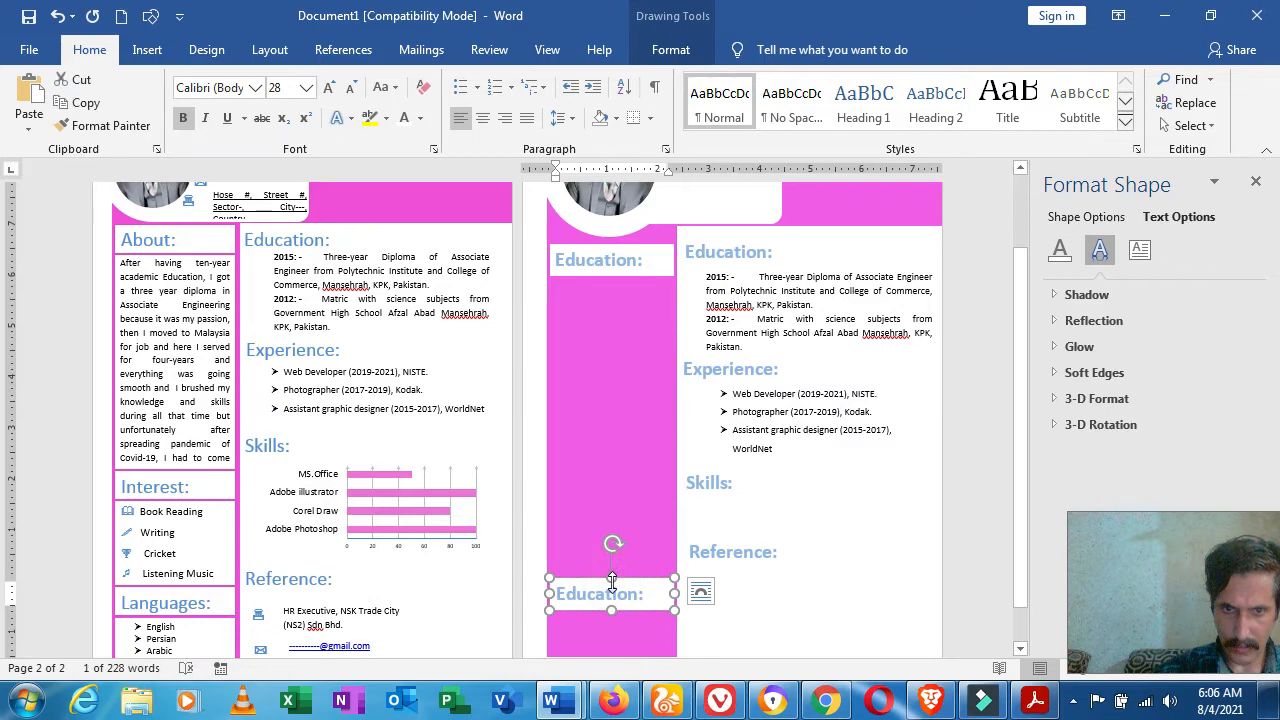
key("ctrl+c")
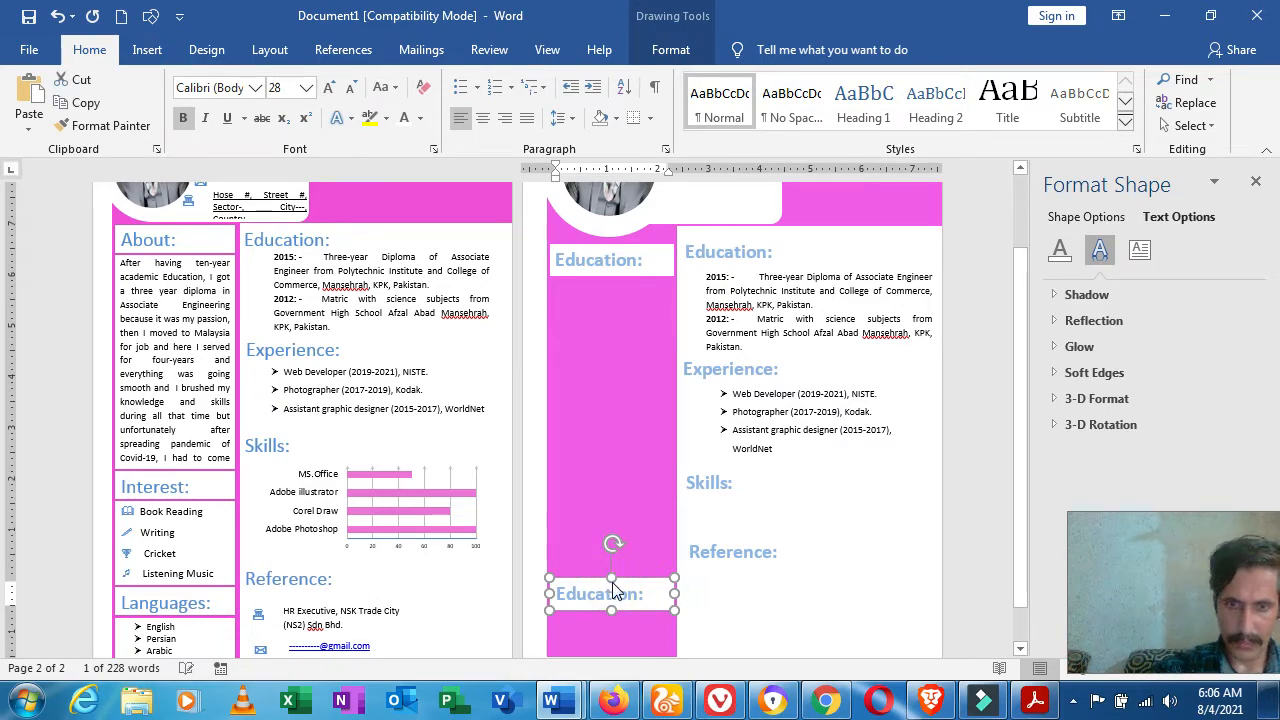
key("ctrl+v")
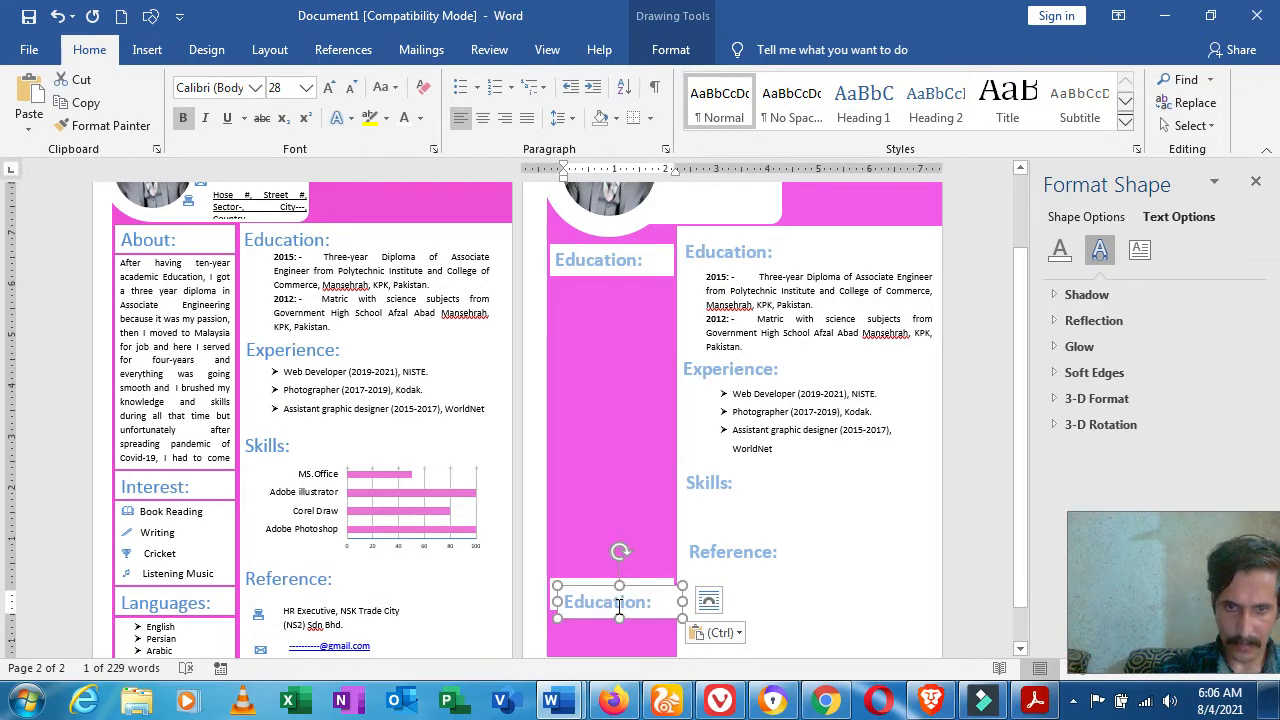
key("Left")
key("Left")
key("Left")
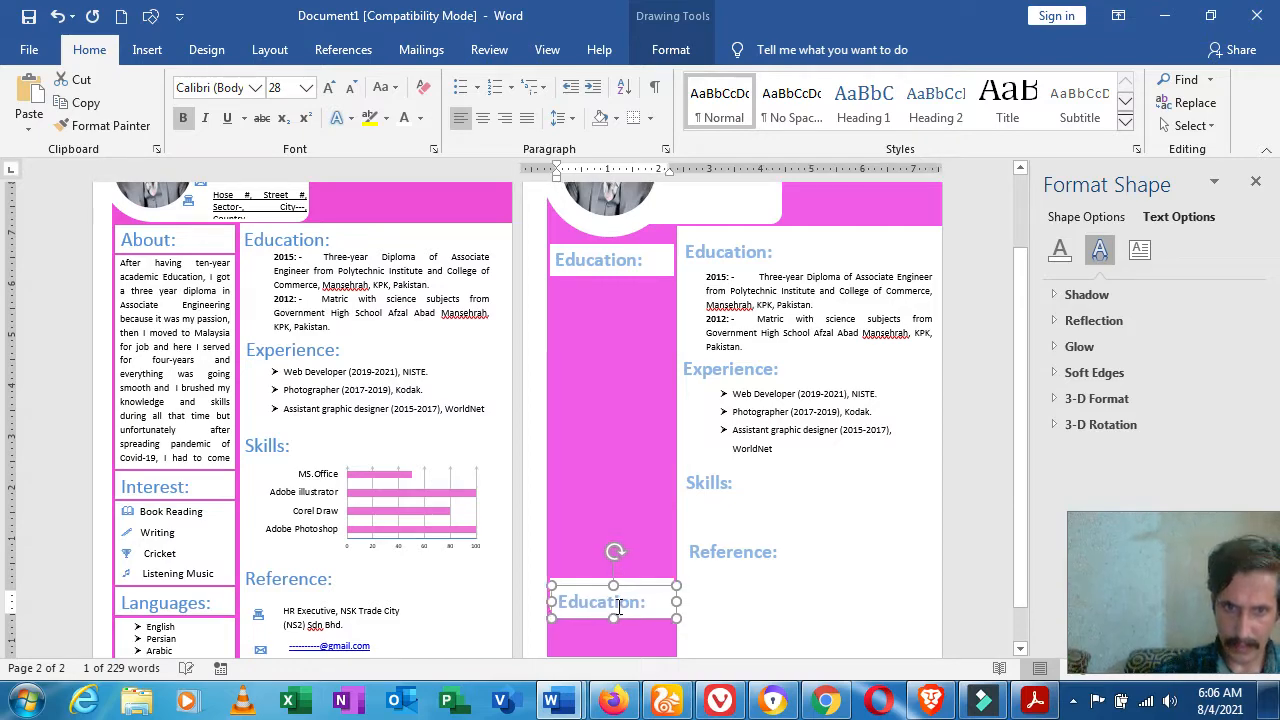
key("Up")
key("Up")
key("Up")
key("Up")
key("Up")
key("Up")
key("Up")
key("Up")
key("Up")
key("Up")
key("Up")
key("Up")
key("Up")
key("Up")
key("Up")
key("Up")
key("Up")
key("Up")
key("Up")
key("Up")
key("Up")
key("Up")
key("Up")
key("Up")
key("Up")
key("Up")
key("Up")
key("Up")
key("Up")
key("Up")
key("Up")
key("Up")
key("Up")
key("Down")
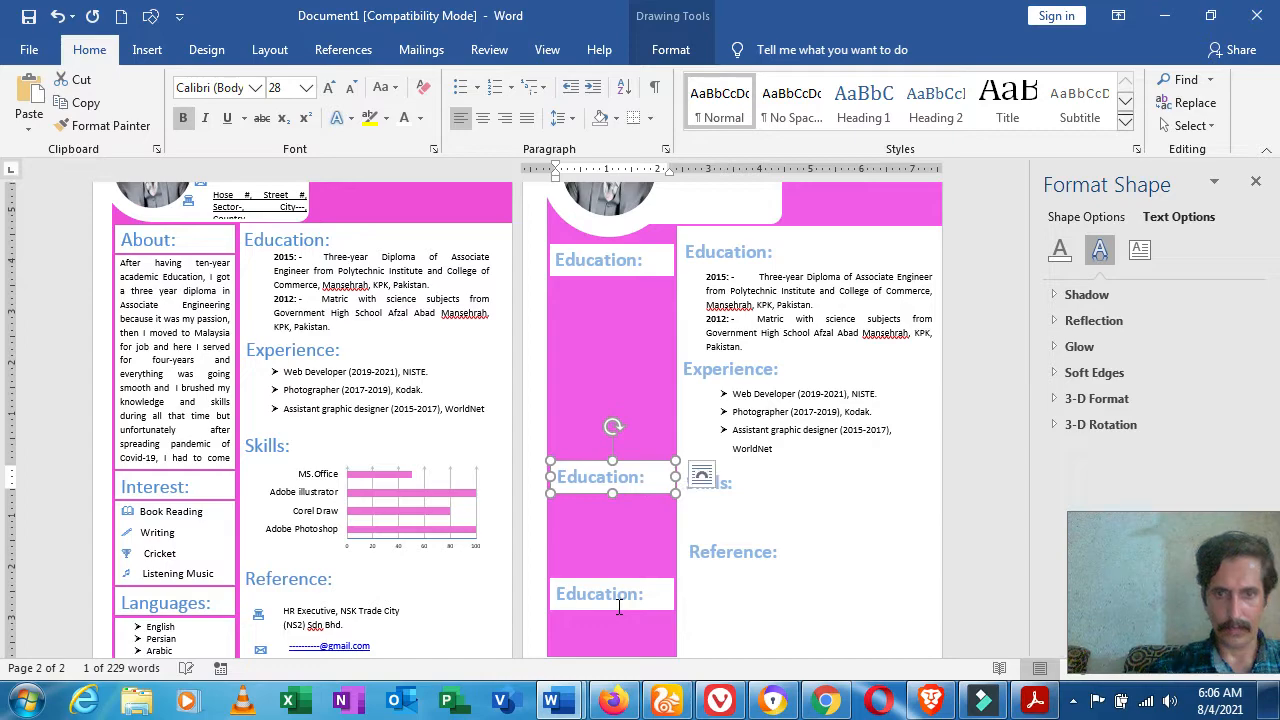
- Extend the second page's pink sidebar shape down to the bottom edge of the page
left_click(651, 400)
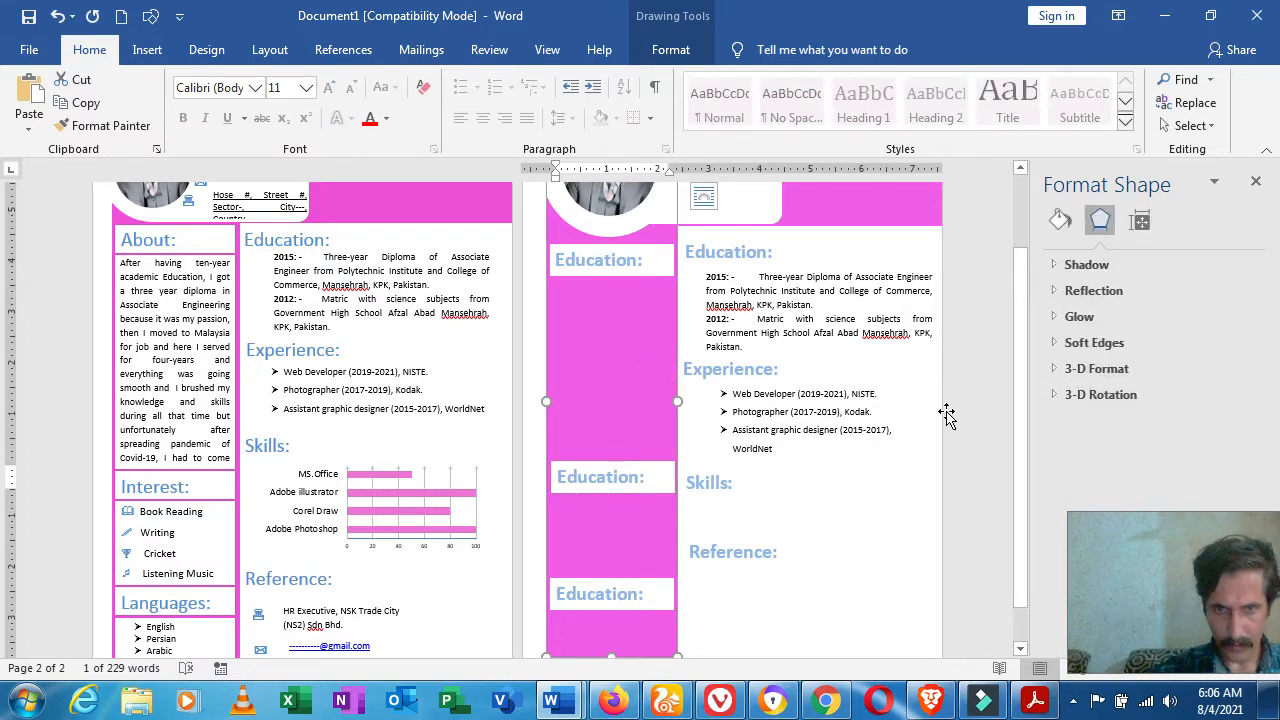
left_click_drag(1022, 401, 1024, 432)
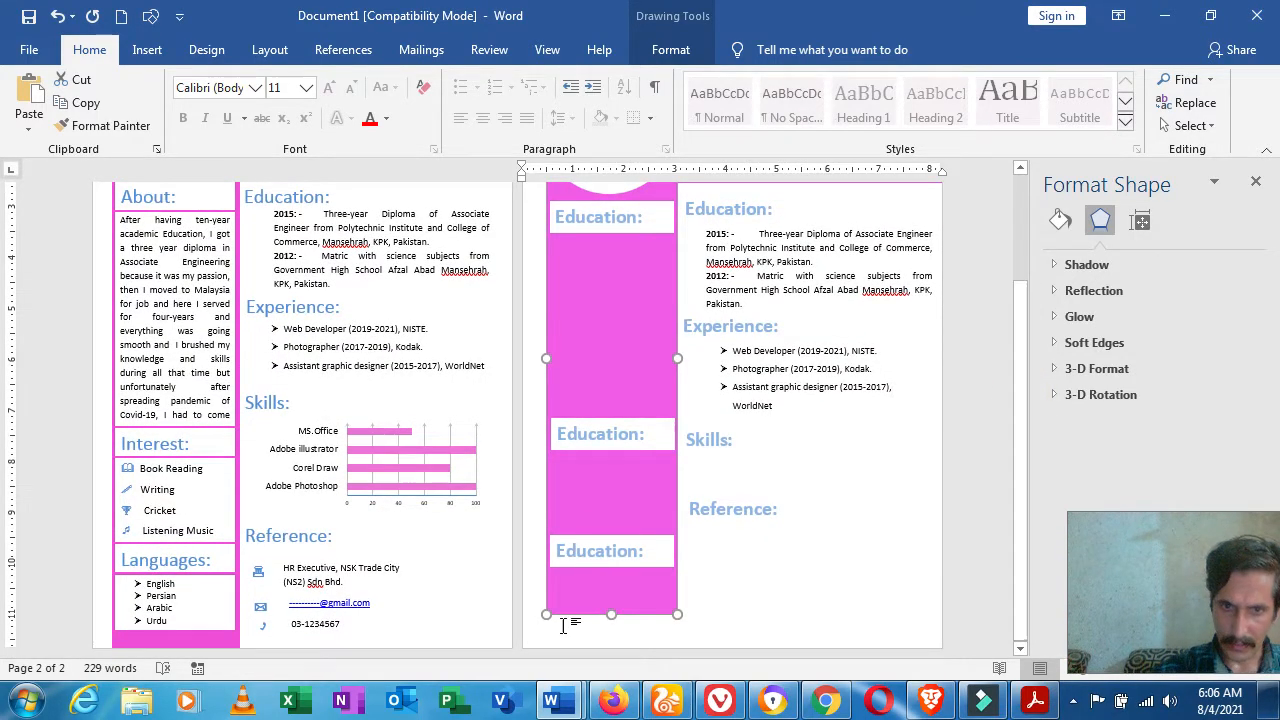
left_click_drag(608, 614, 612, 650)
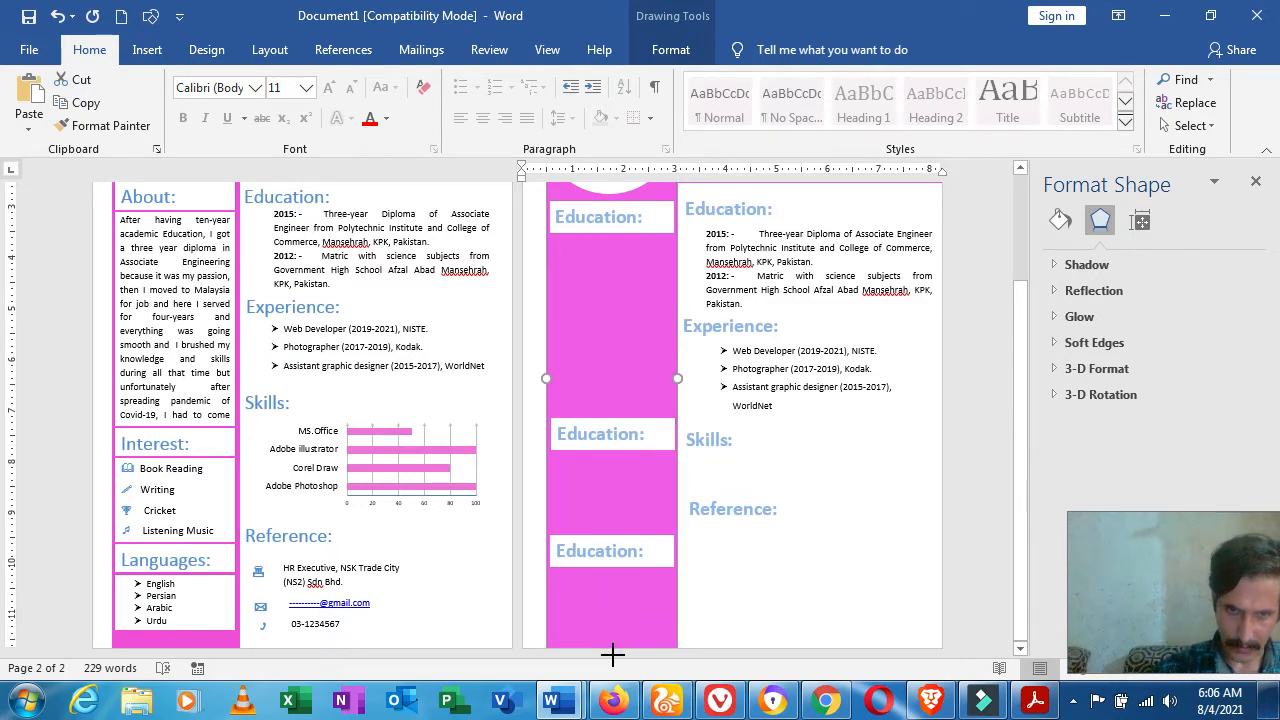
left_click_drag(612, 657, 610, 660)
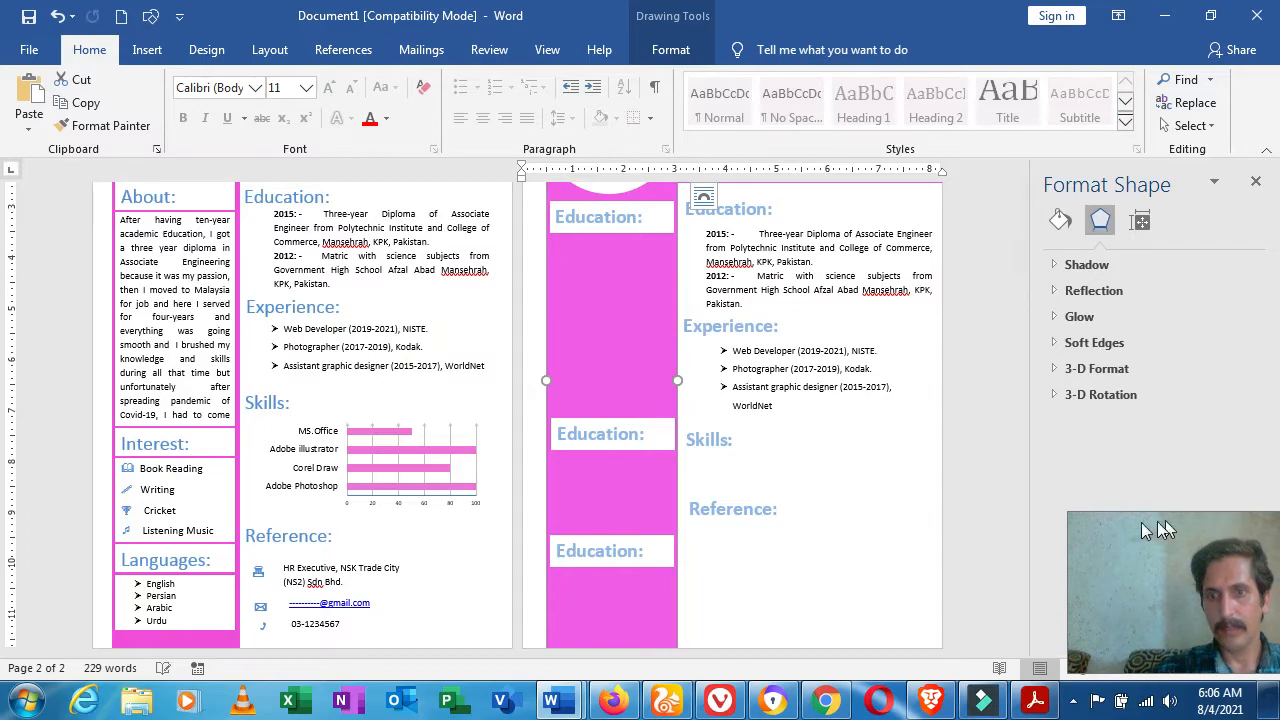
- Start editing the name heading text box in the second page's pink header
left_click_drag(1022, 506, 1022, 378)
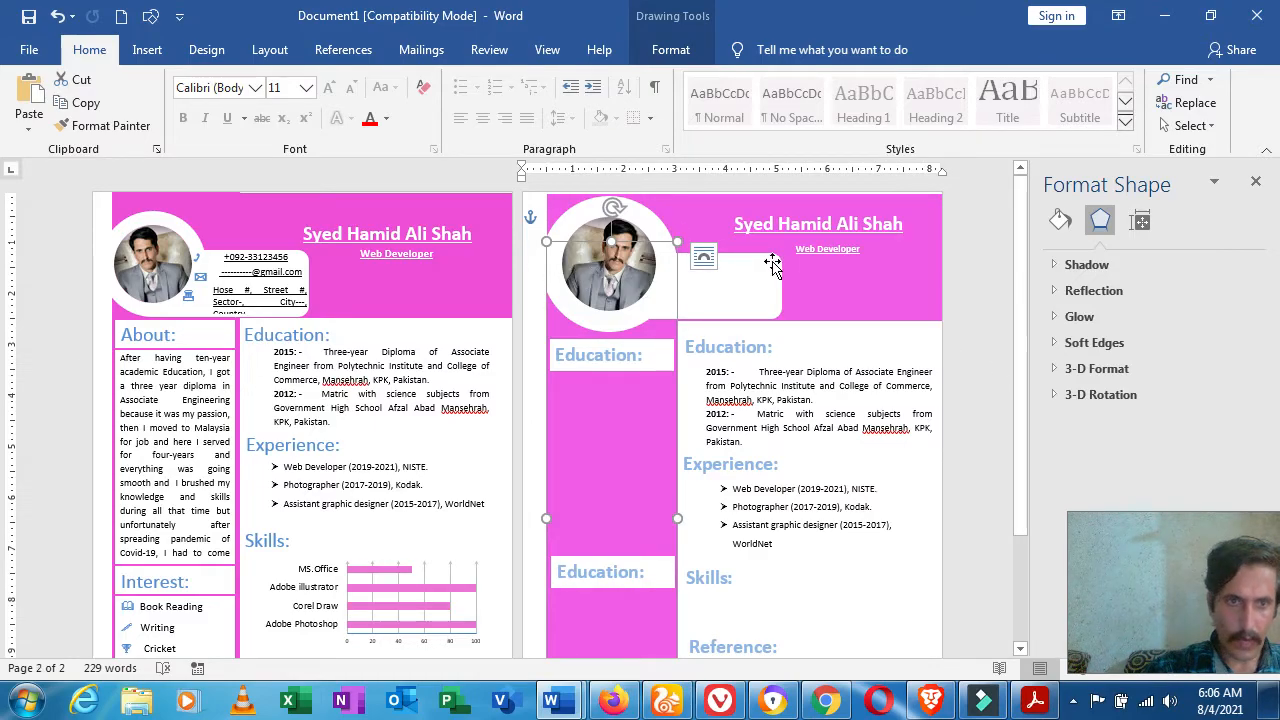
left_click(834, 223)
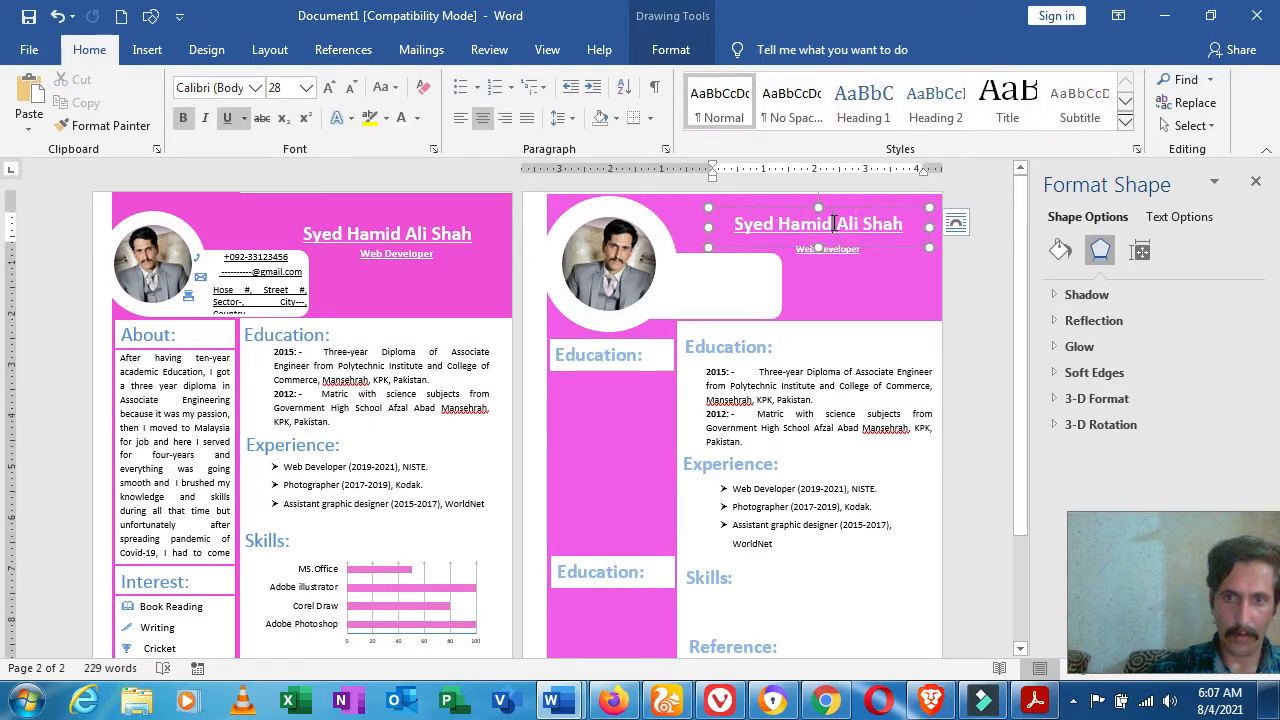
- Duplicate the education details text box on the second page and place the copy over the white contact panel beside the photo
left_click(900, 407)
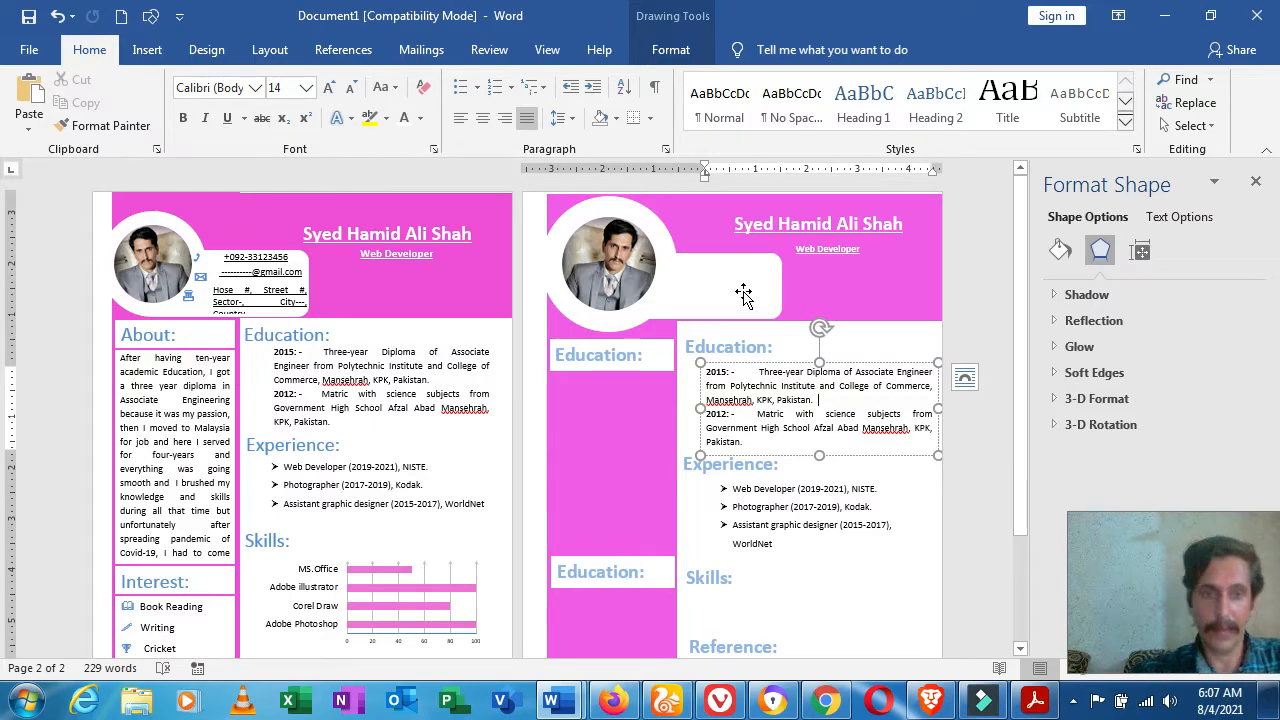
left_click(938, 364)
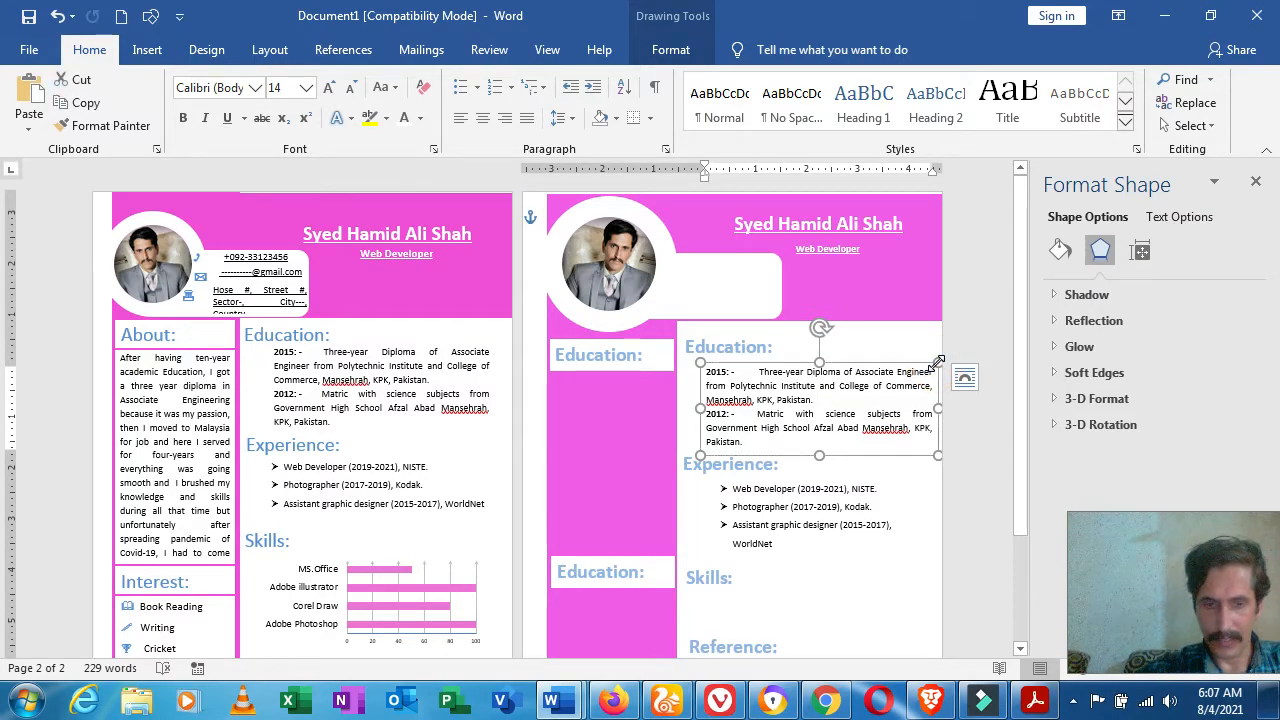
key("ctrl+c")
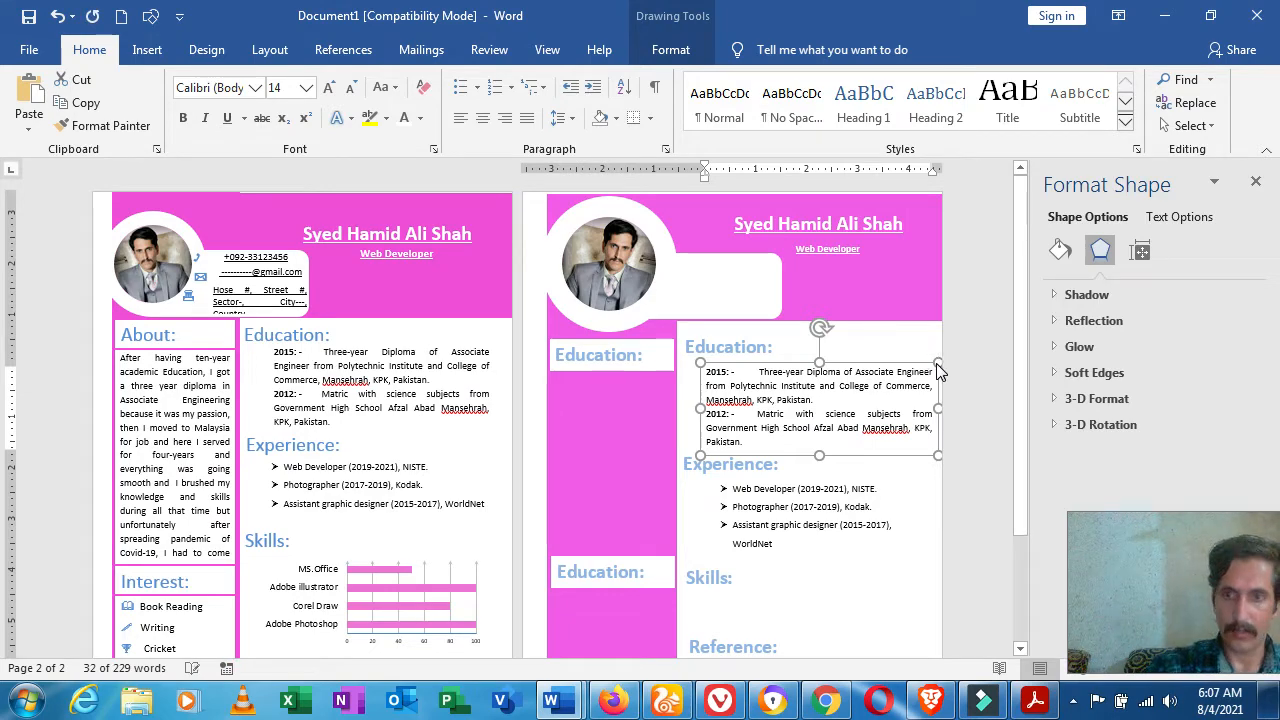
key("ctrl+v")
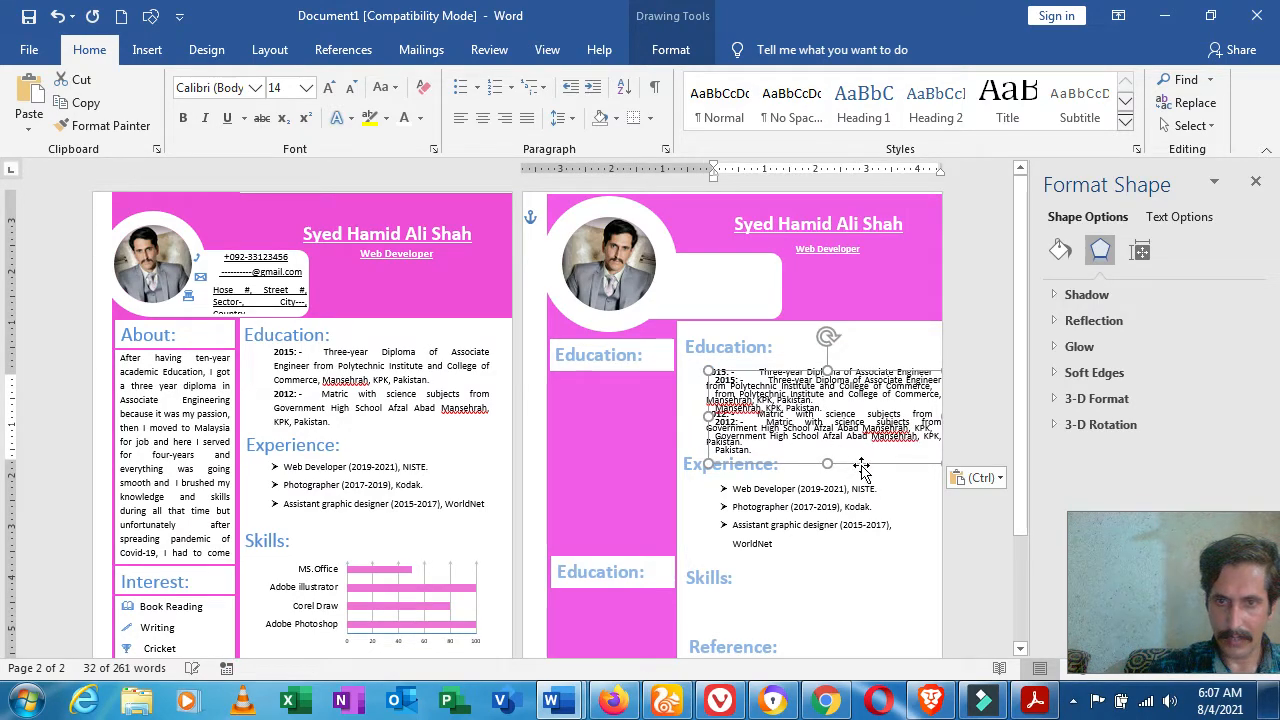
left_click_drag(861, 470, 807, 333)
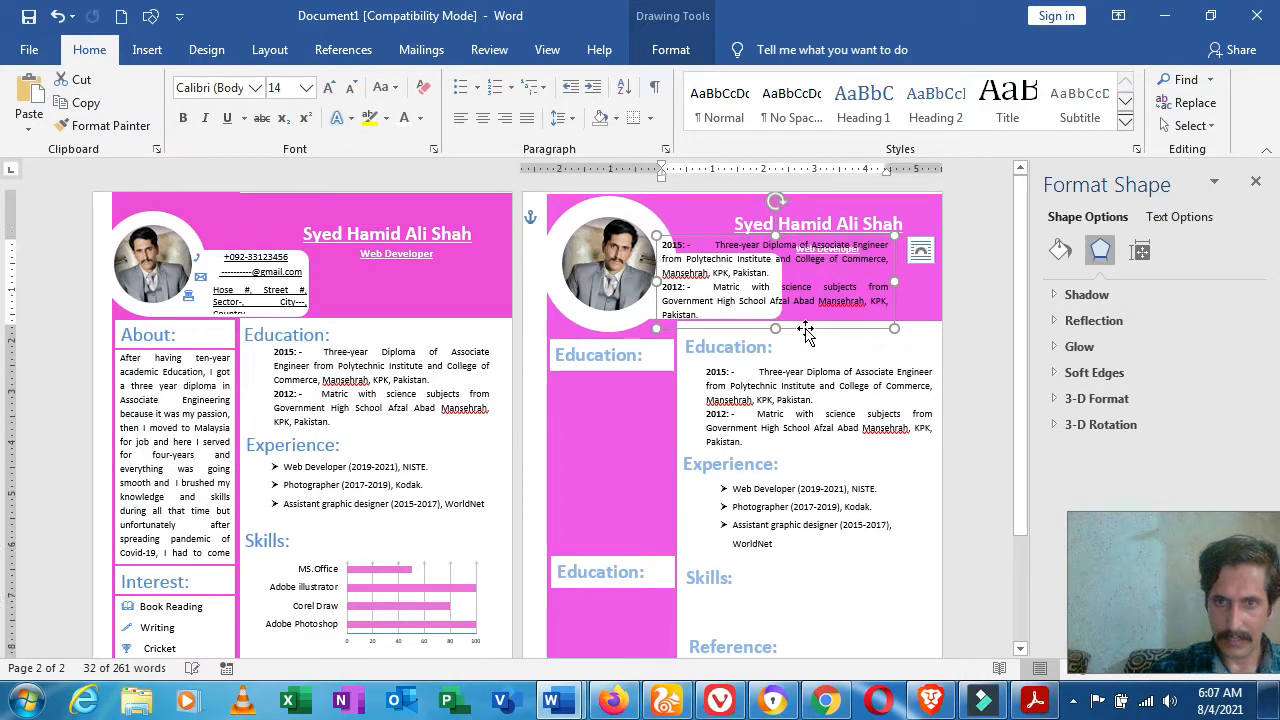
- Clear all the text from the duplicated text box over the contact panel
left_click(805, 305)
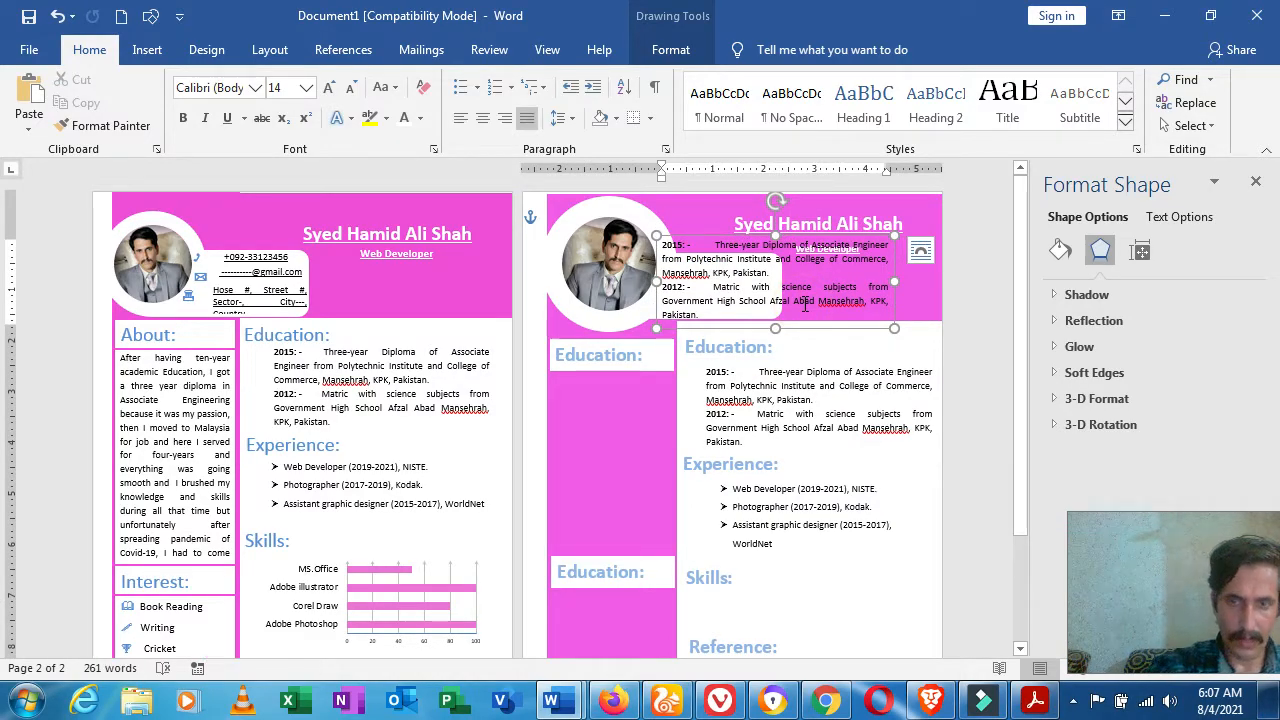
key("ctrl+a")
key("Delete")
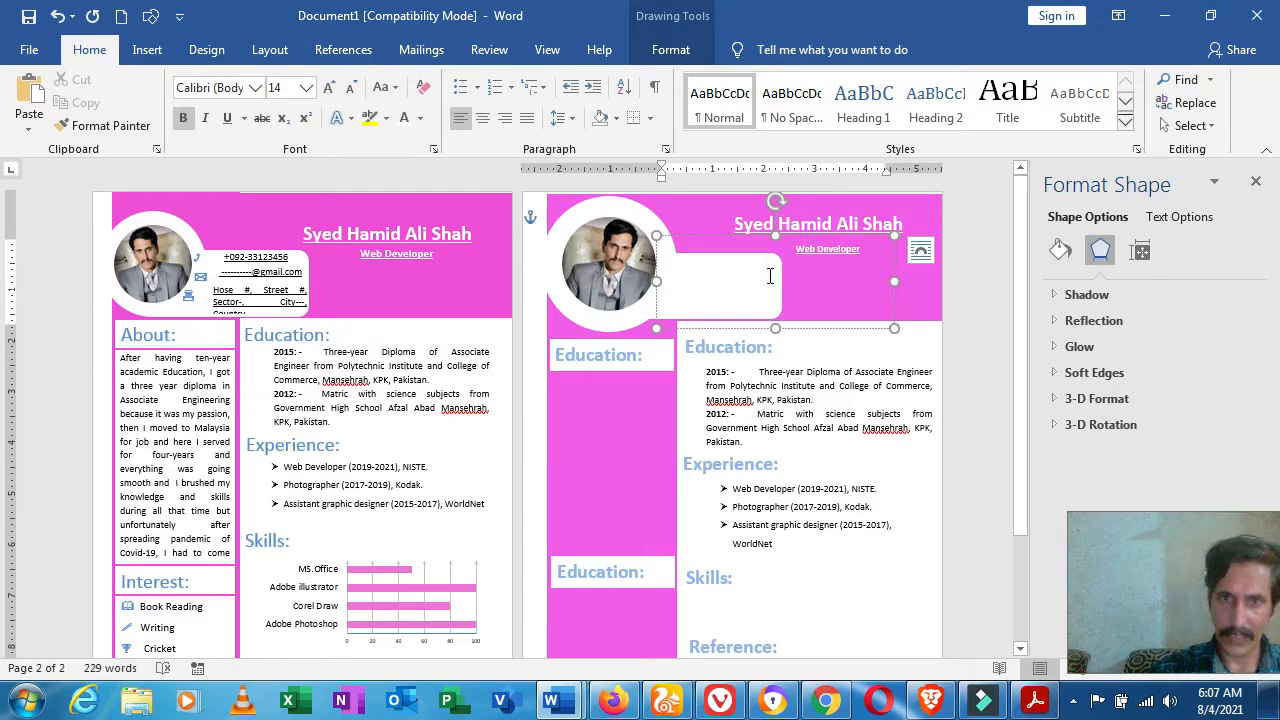
- Select the phone number text in the contact details of the first page's résumé
left_click(285, 297)
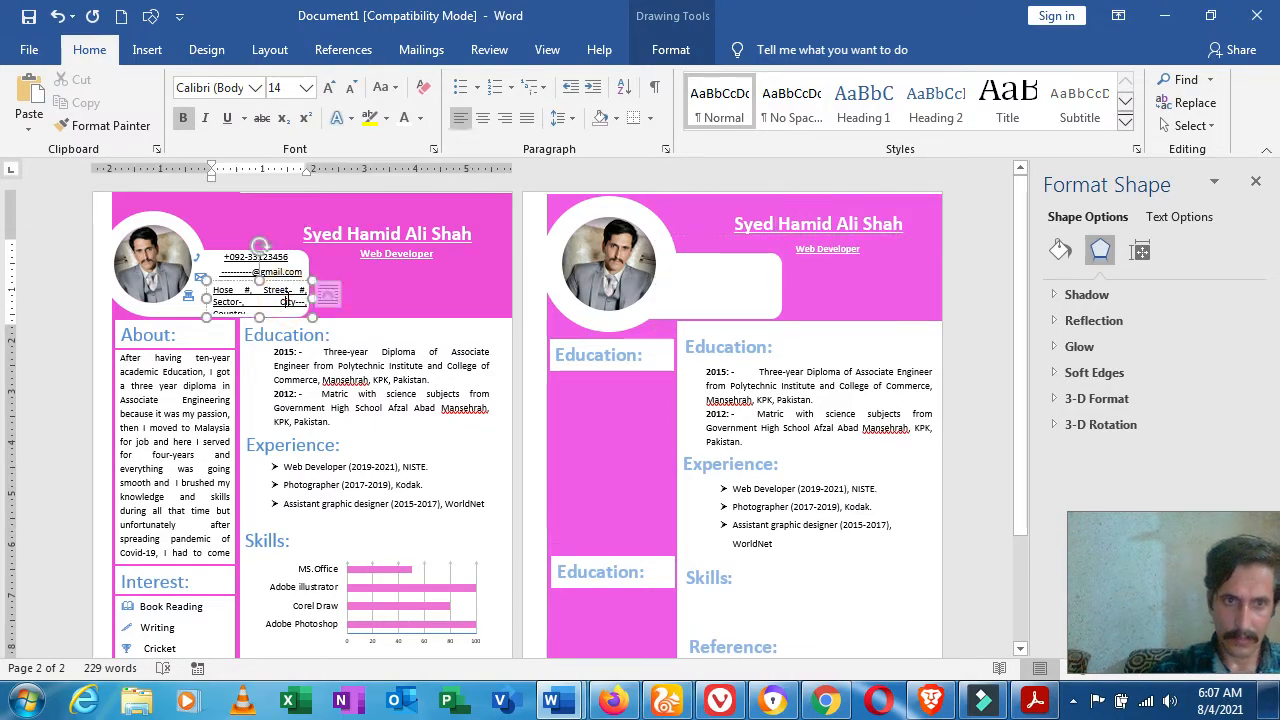
left_click(285, 258)
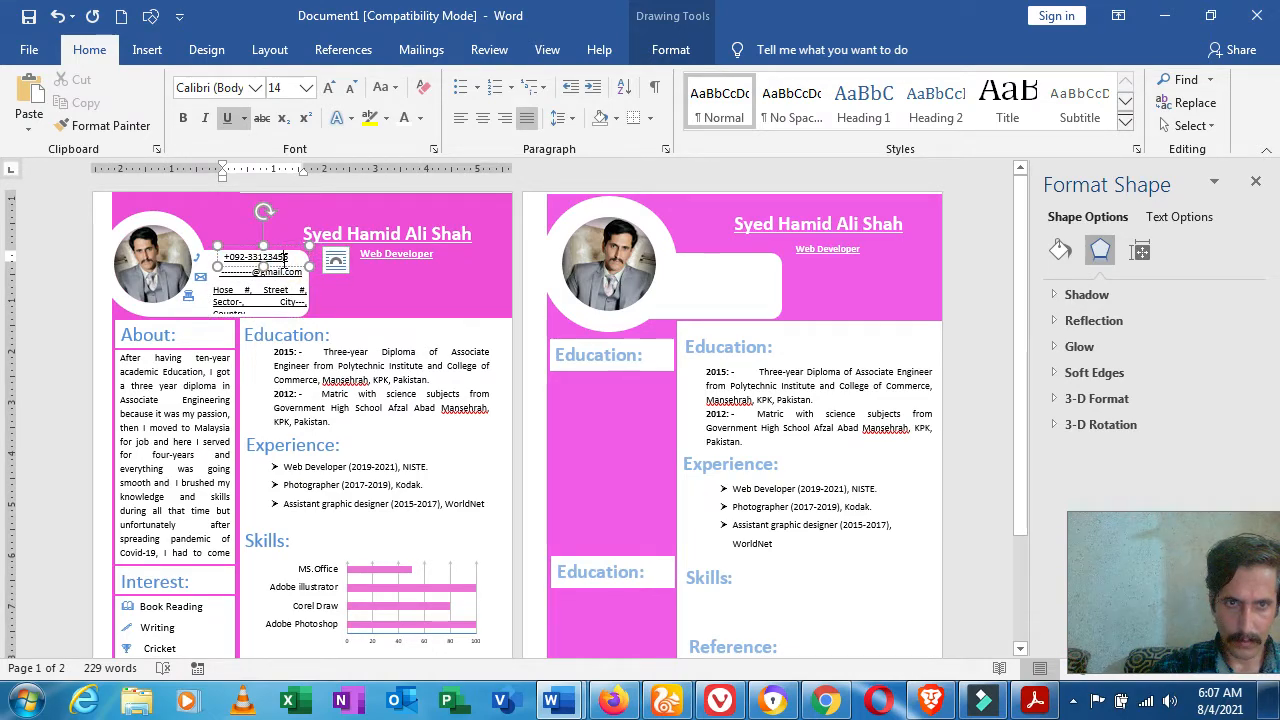
left_click(724, 272)
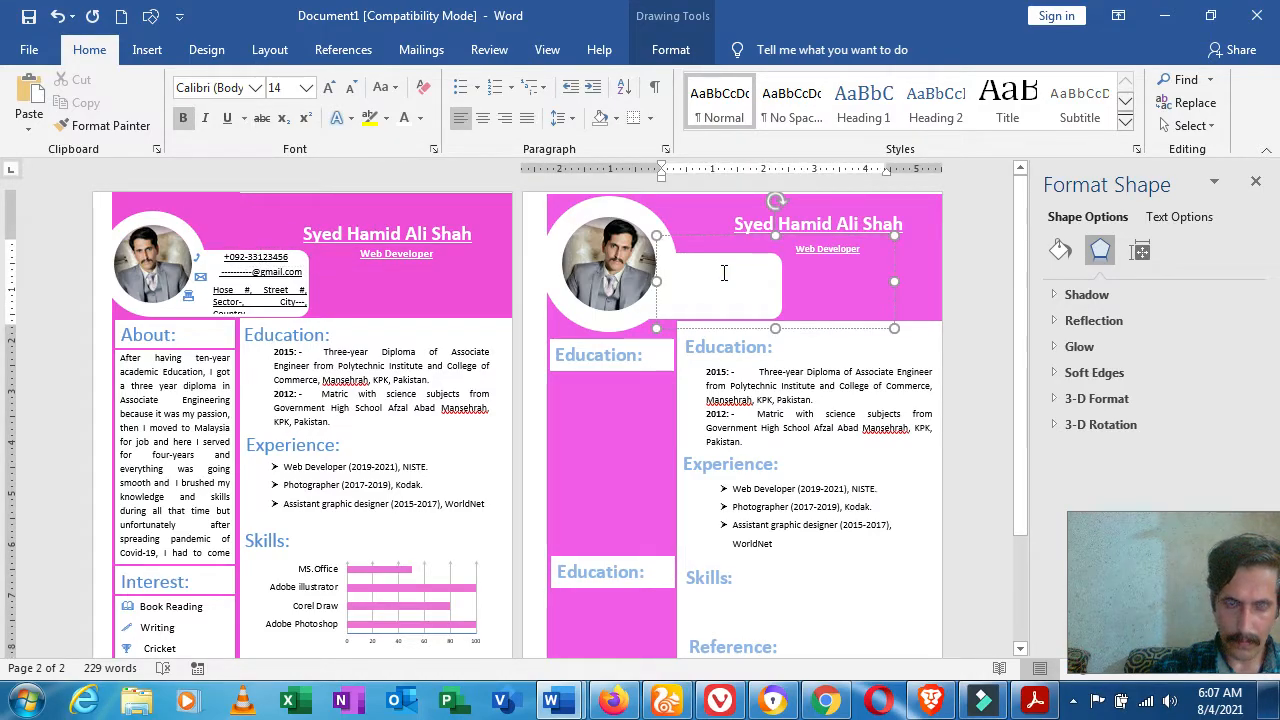
left_click(270, 258)
double_click(285, 264)
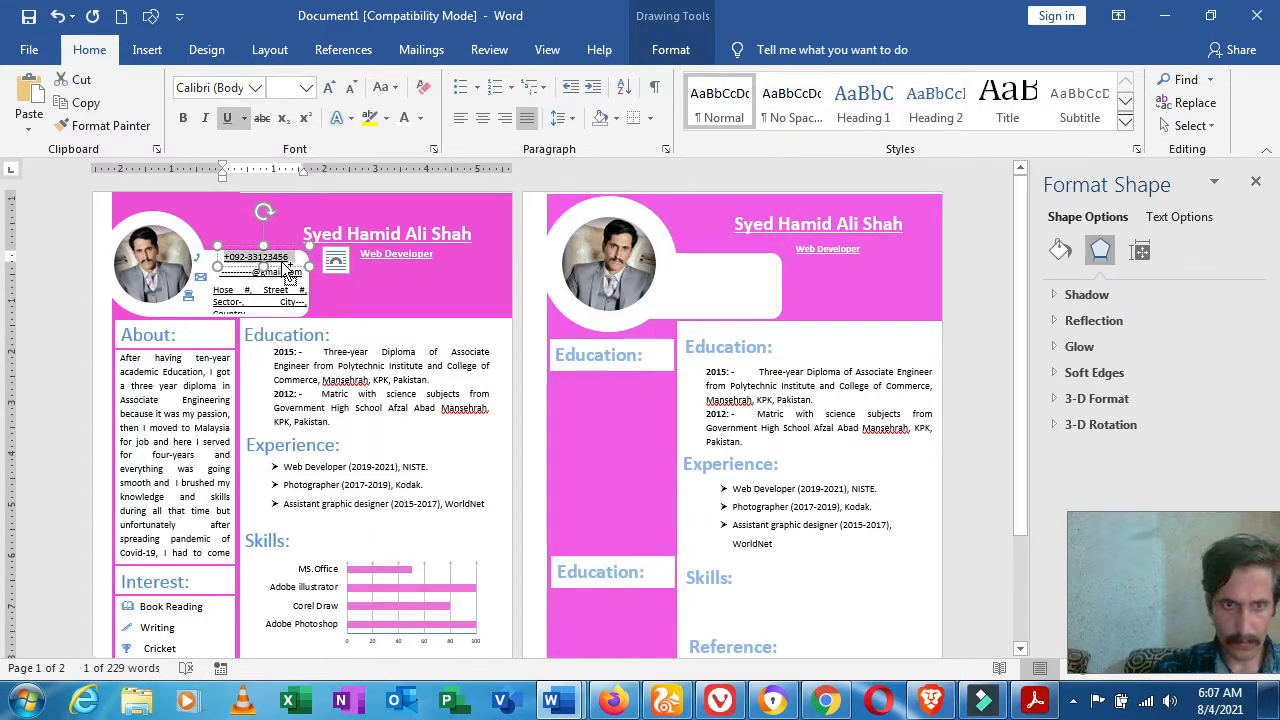
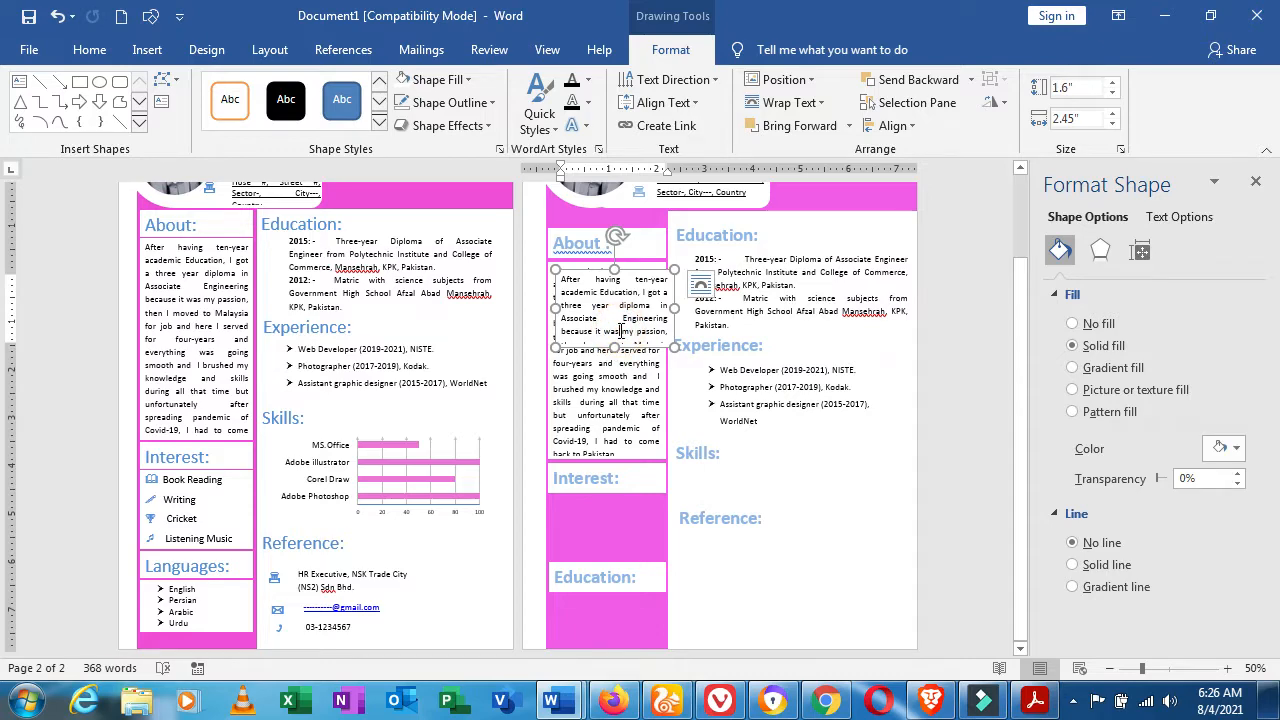
- Clear the text of the duplicated About paragraph box and move the empty box below the Interest heading on the second page
key("ctrl+a")
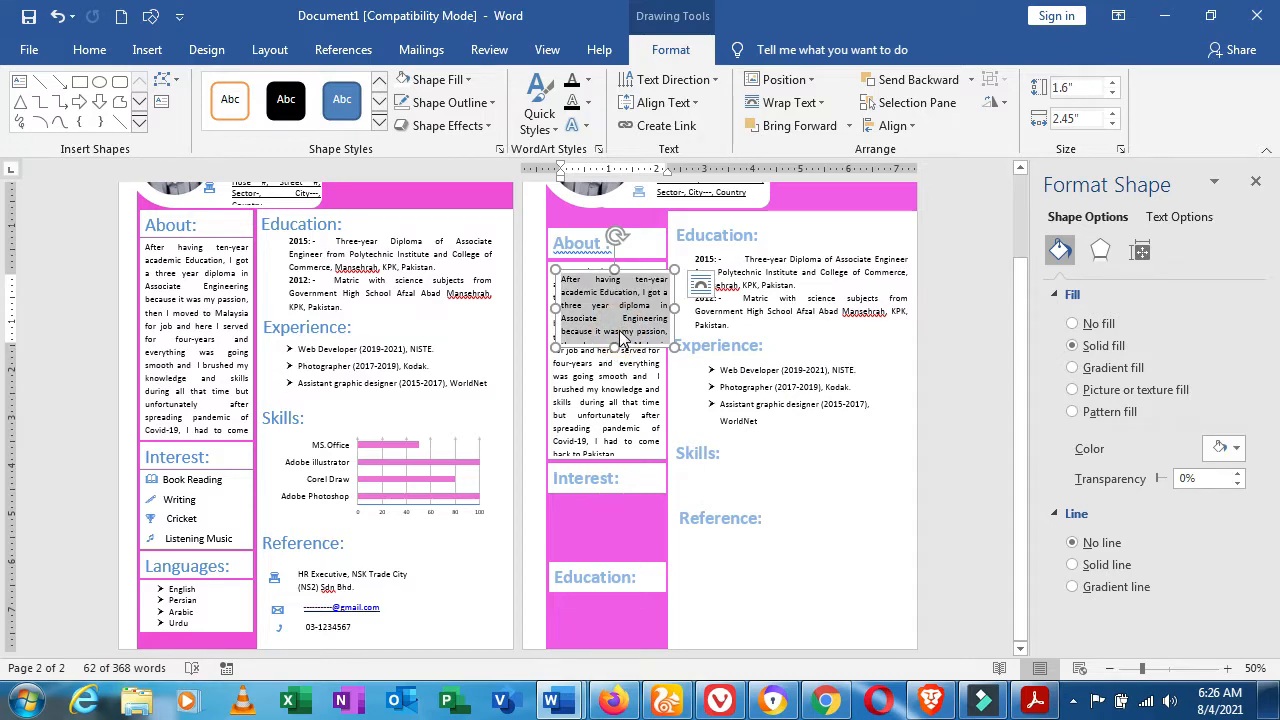
key("ctrl")
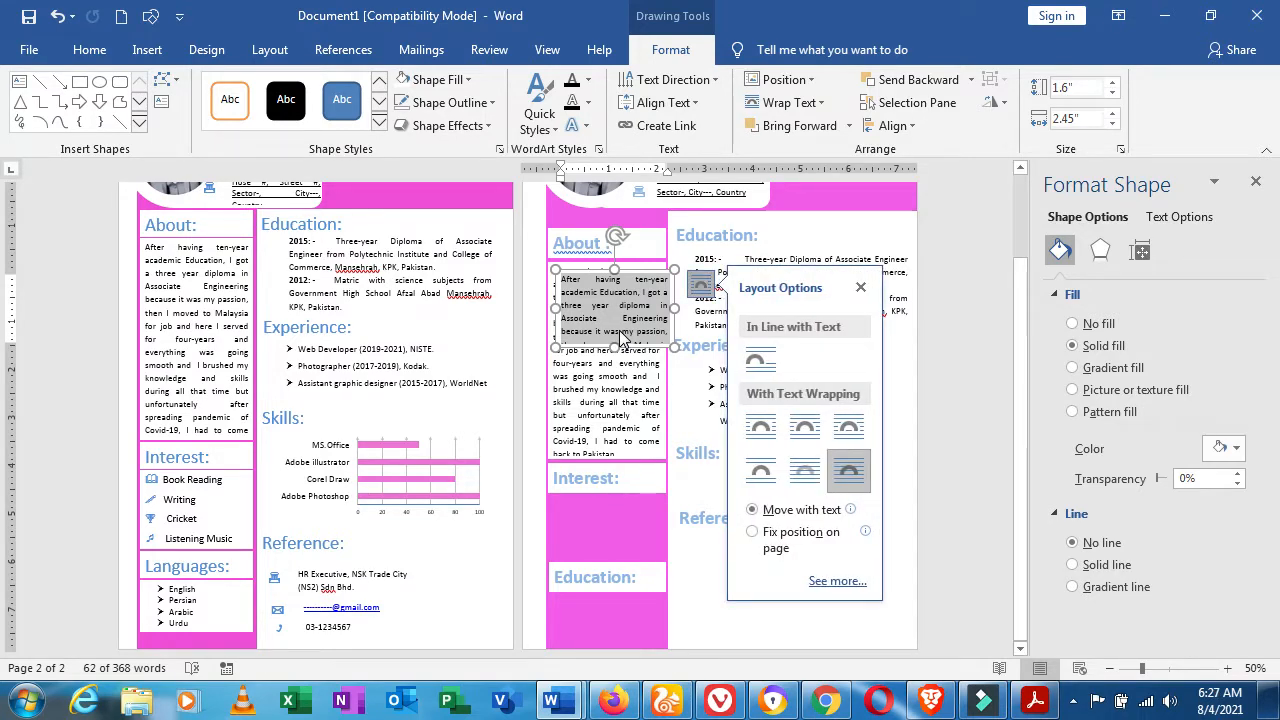
left_click(620, 333)
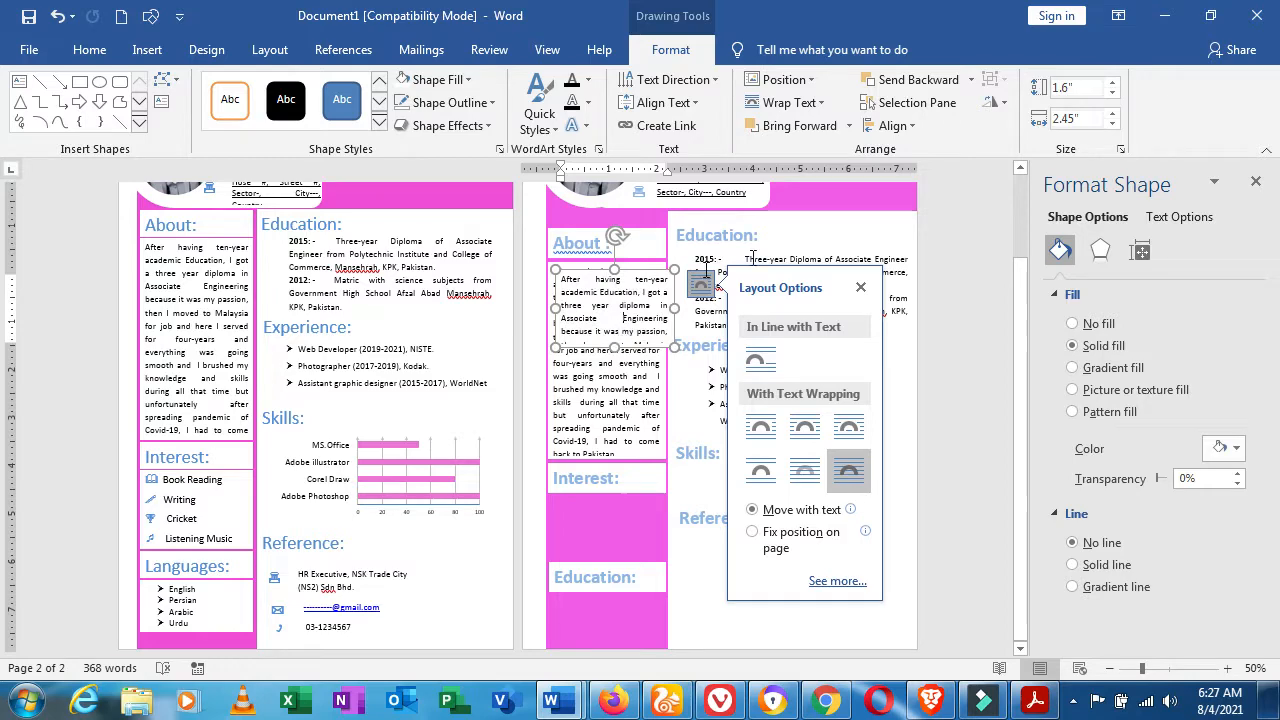
left_click(860, 287)
left_click(621, 305)
key("ctrl+a")
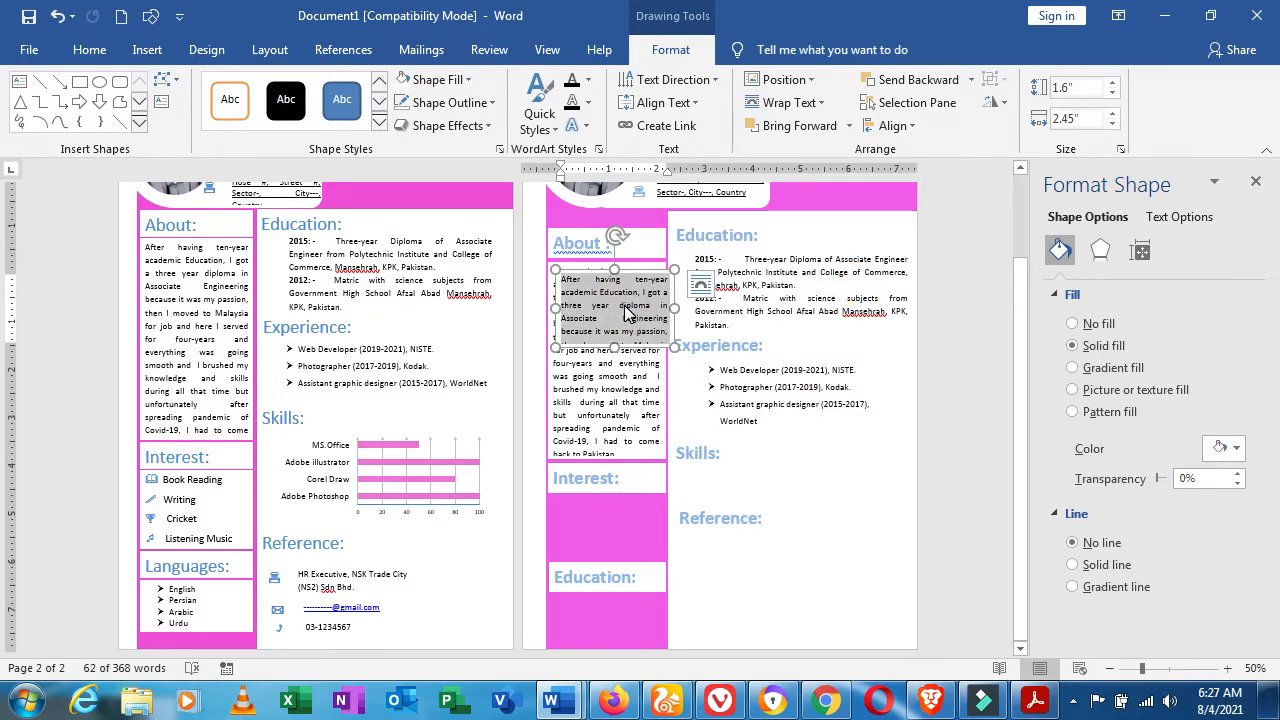
key("Delete")
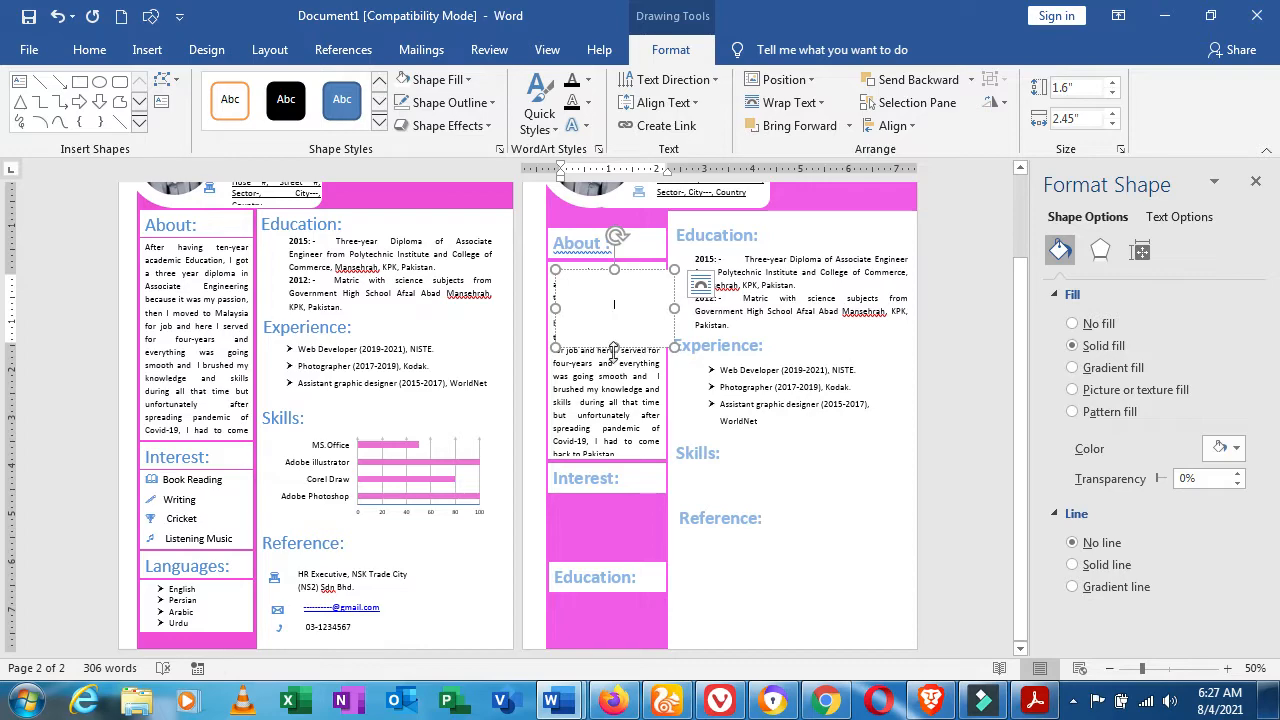
left_click_drag(615, 340, 620, 573)
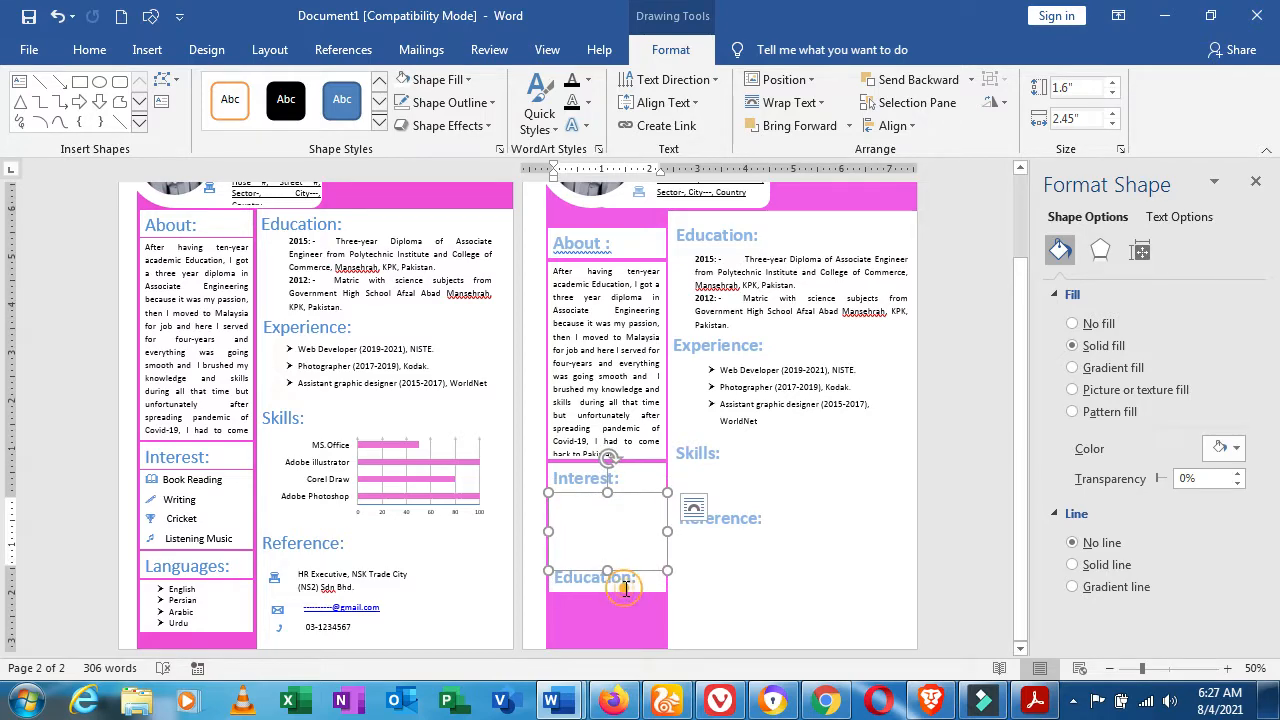
- Nudge the sidebar's lower Education heading box down until a pink gap separates it from the empty box above
left_click(621, 586)
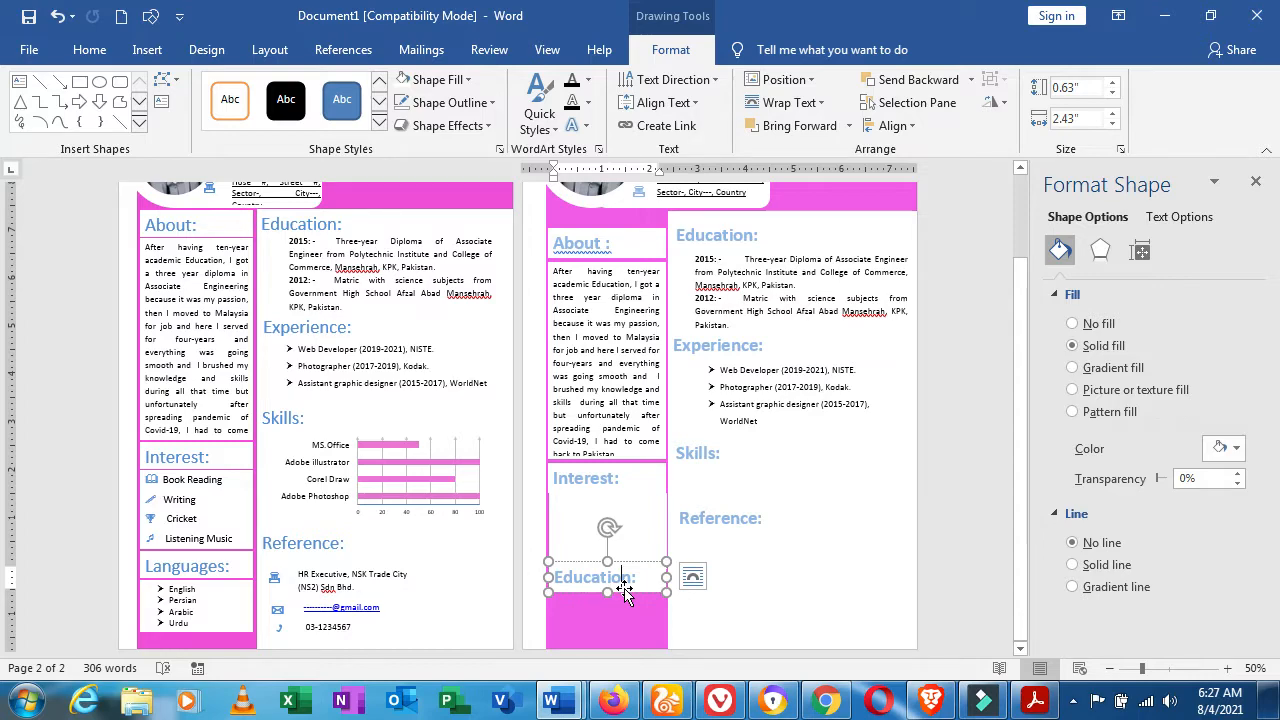
left_click(610, 592)
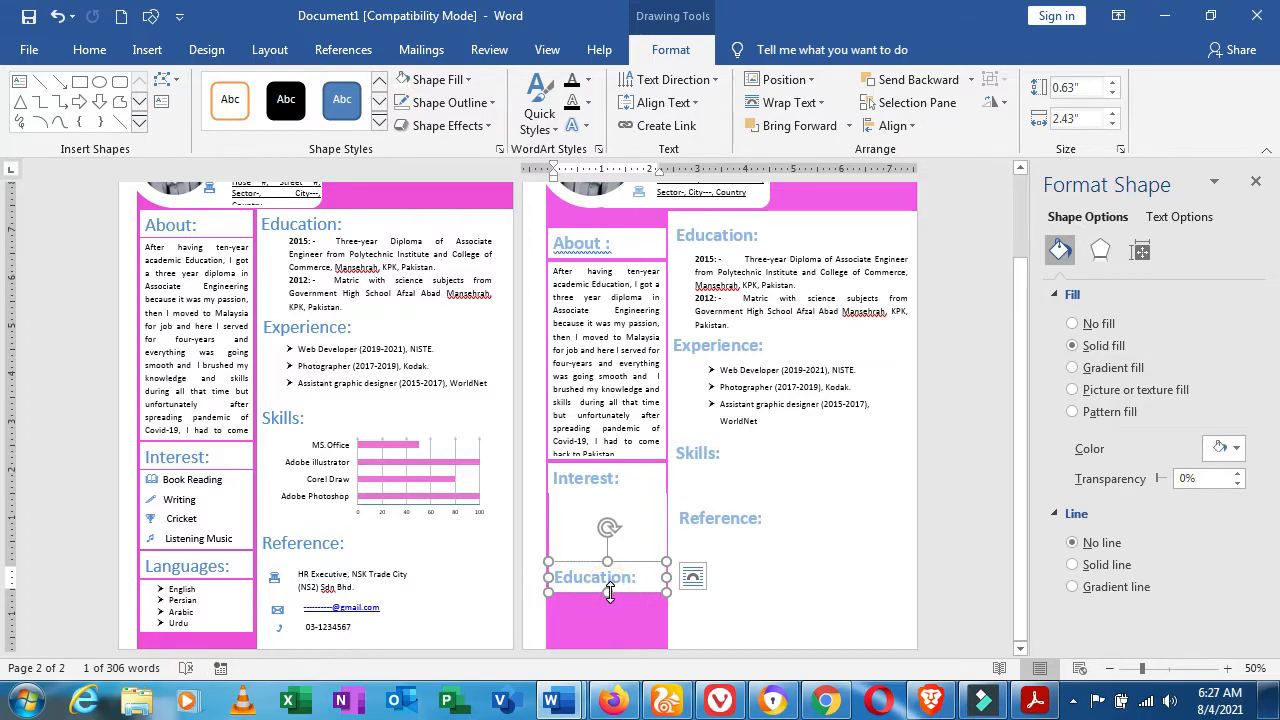
key("Down")
key("Down")
key("Down")
key("Down")
key("Down")
key("Down")
key("Down")
key("Down")
key("Down")
key("Down")
key("Down")
key("Down")
key("Down")
key("Down")
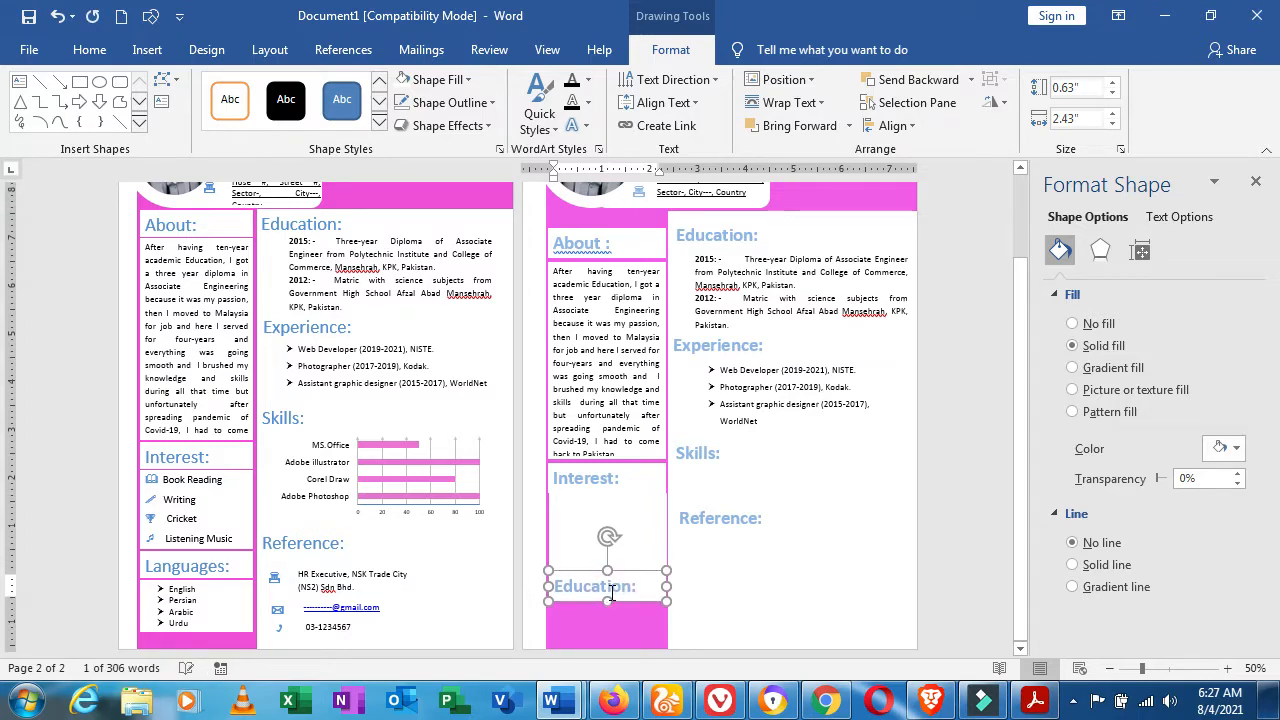
key("Up")
key("Up")
key("Up")
key("Up")
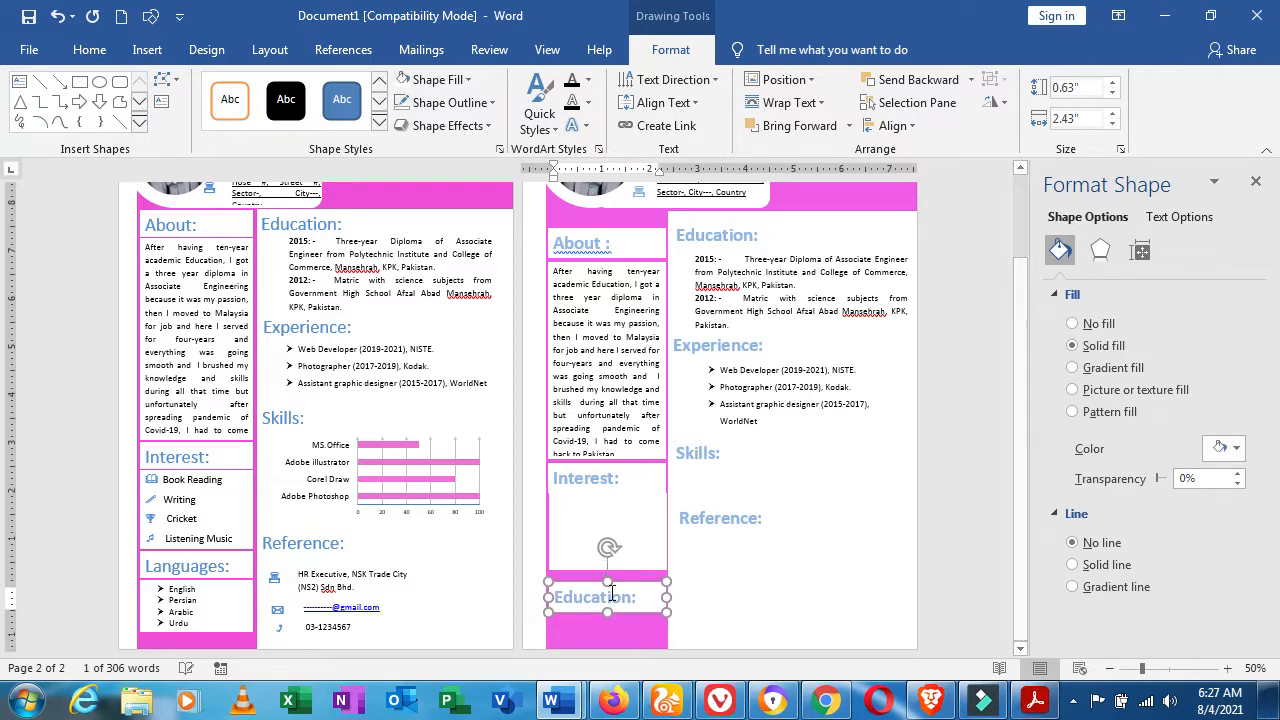
- Nudge the empty box down slightly to leave a thin gap under the Interest heading
left_click(622, 497)
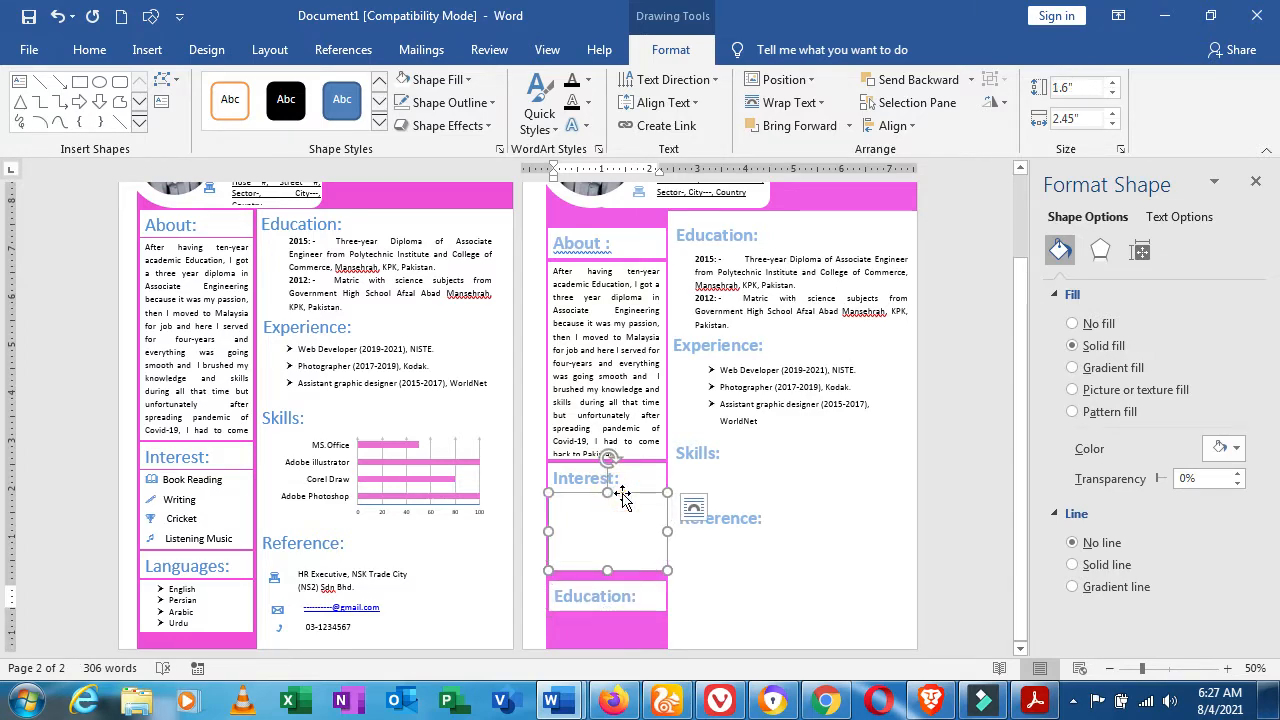
key("Down")
key("Down")
key("Down")
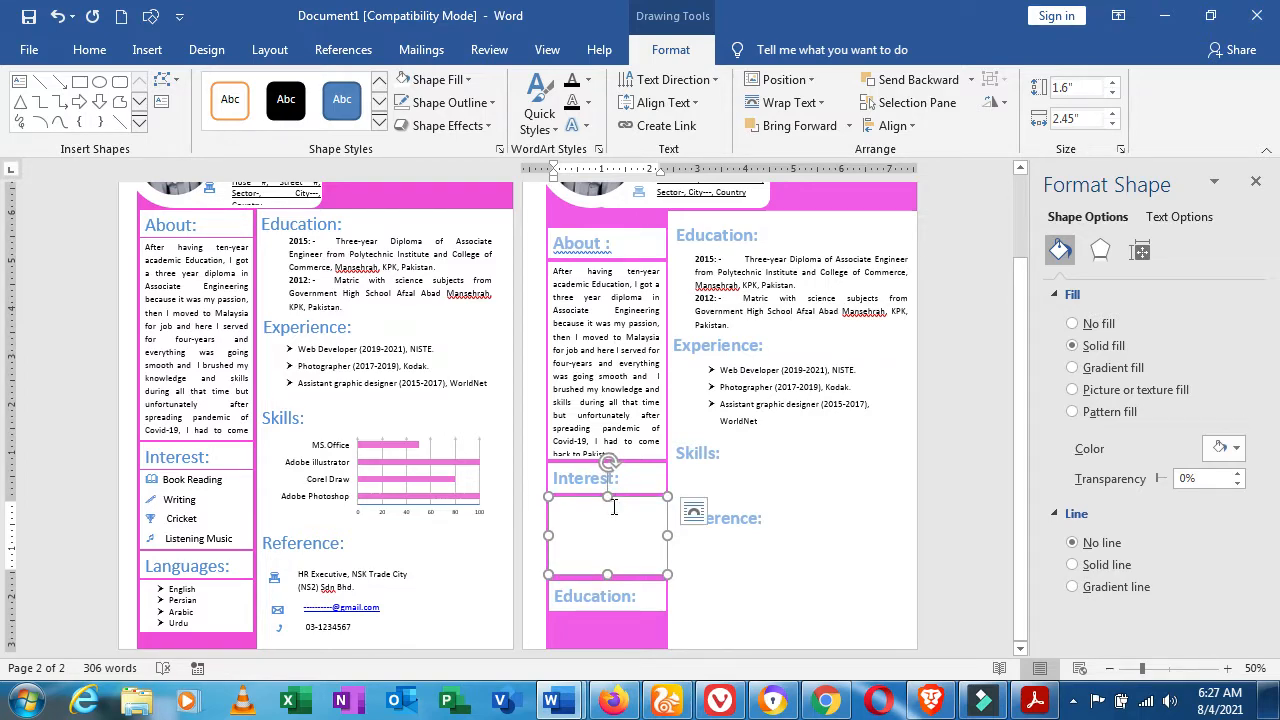
- Left-align the paragraph in the empty box under the Interest heading
left_click(614, 509)
left_click(92, 49)
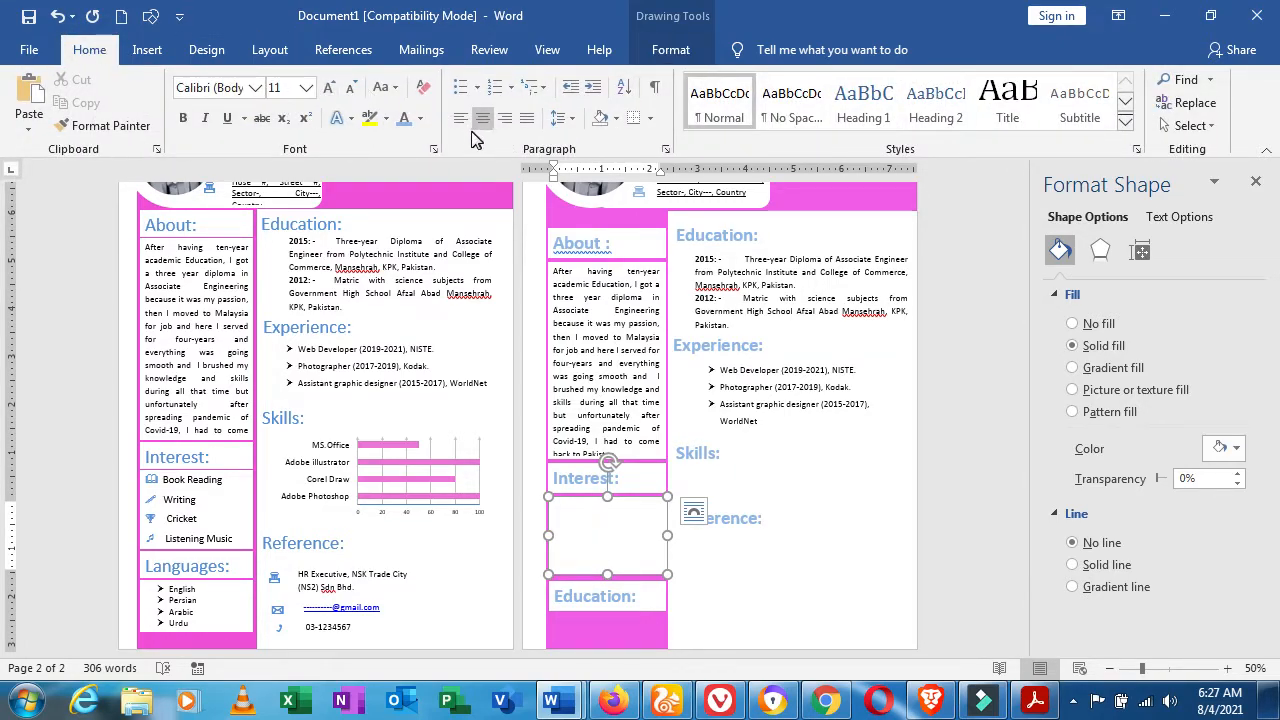
left_click(460, 120)
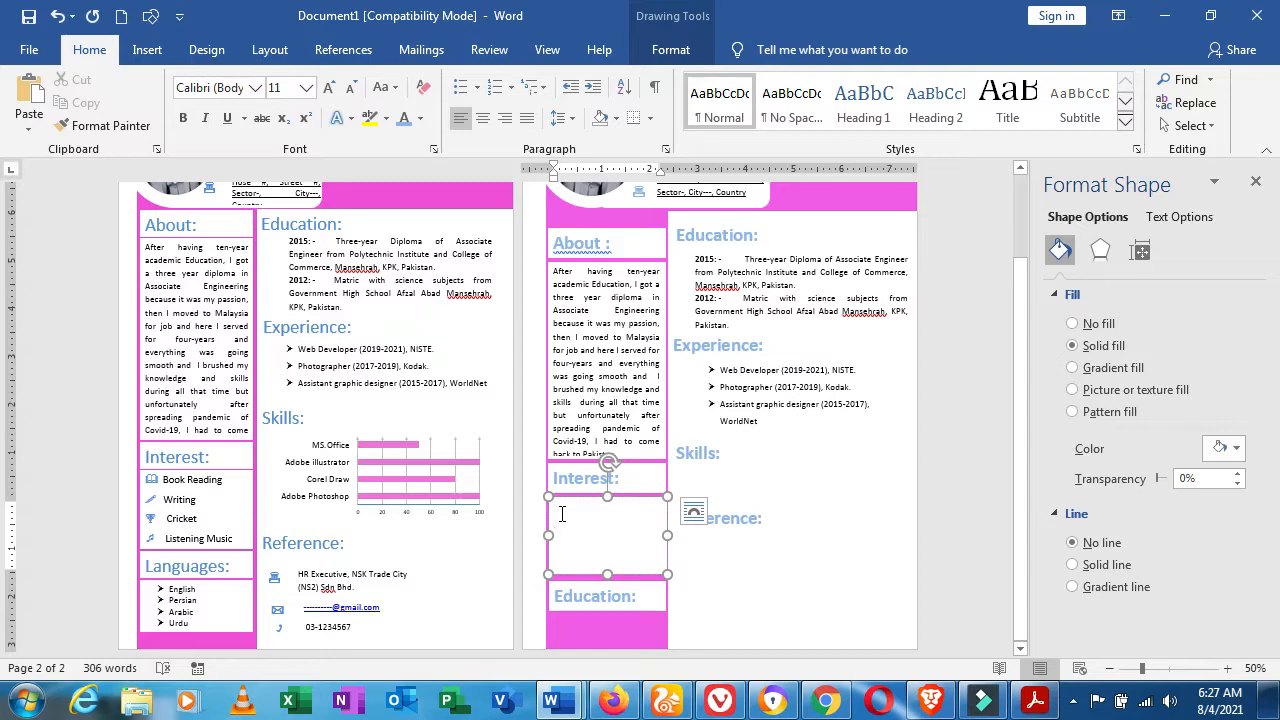
double_click(561, 513)
left_click(561, 512)
- Copy the interest list from Book Reading to Listening Music on the first page into the second page's empty Interest box
left_click_drag(238, 540, 147, 484)
key("ctrl+c")
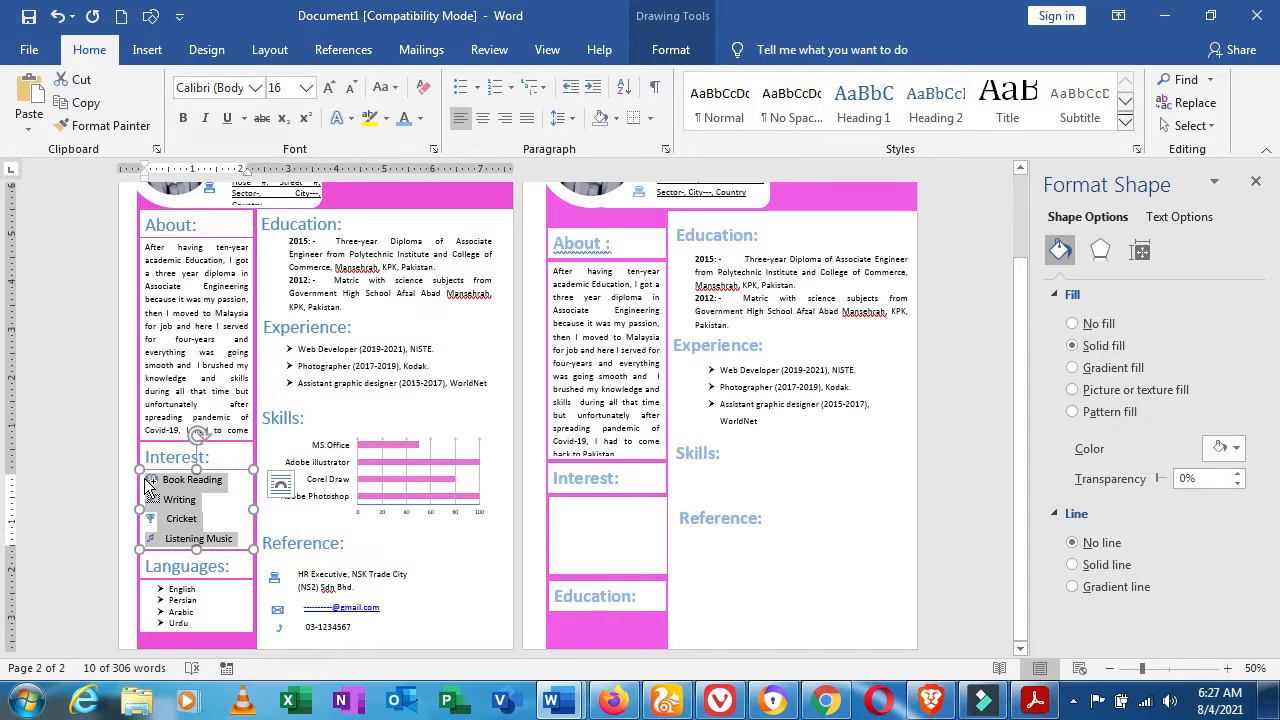
left_click(587, 523)
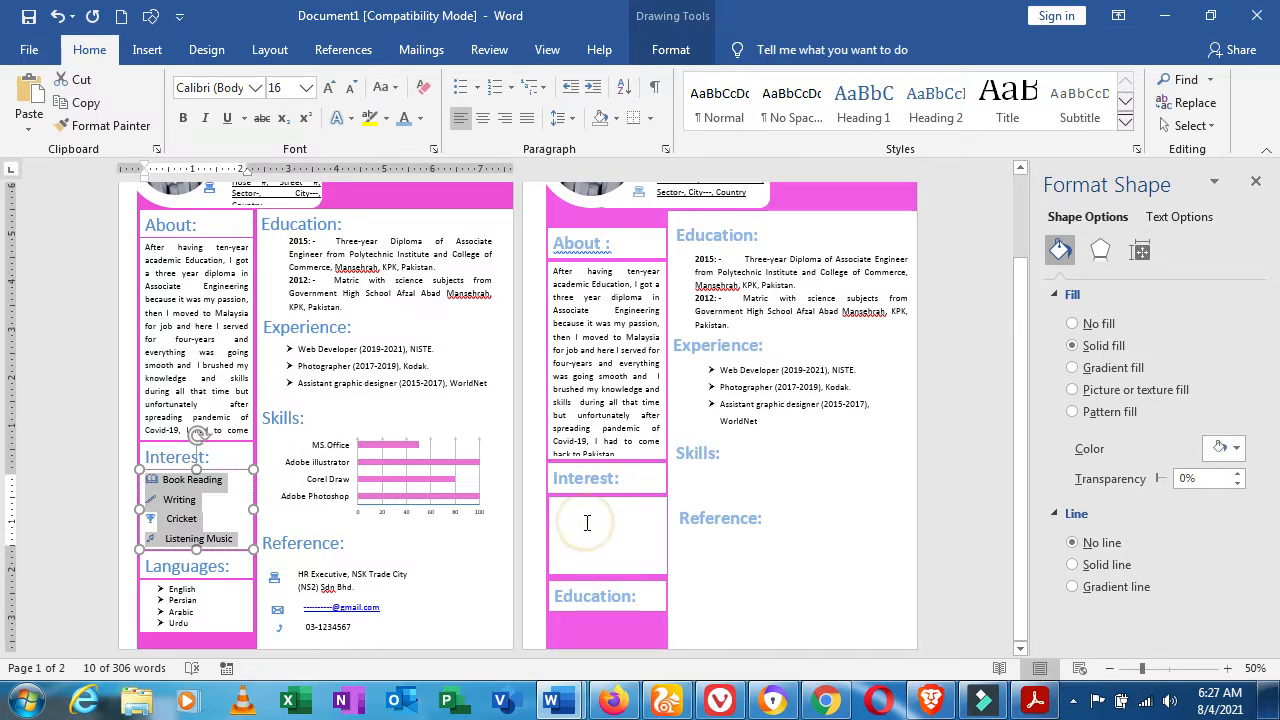
key("ctrl+v")
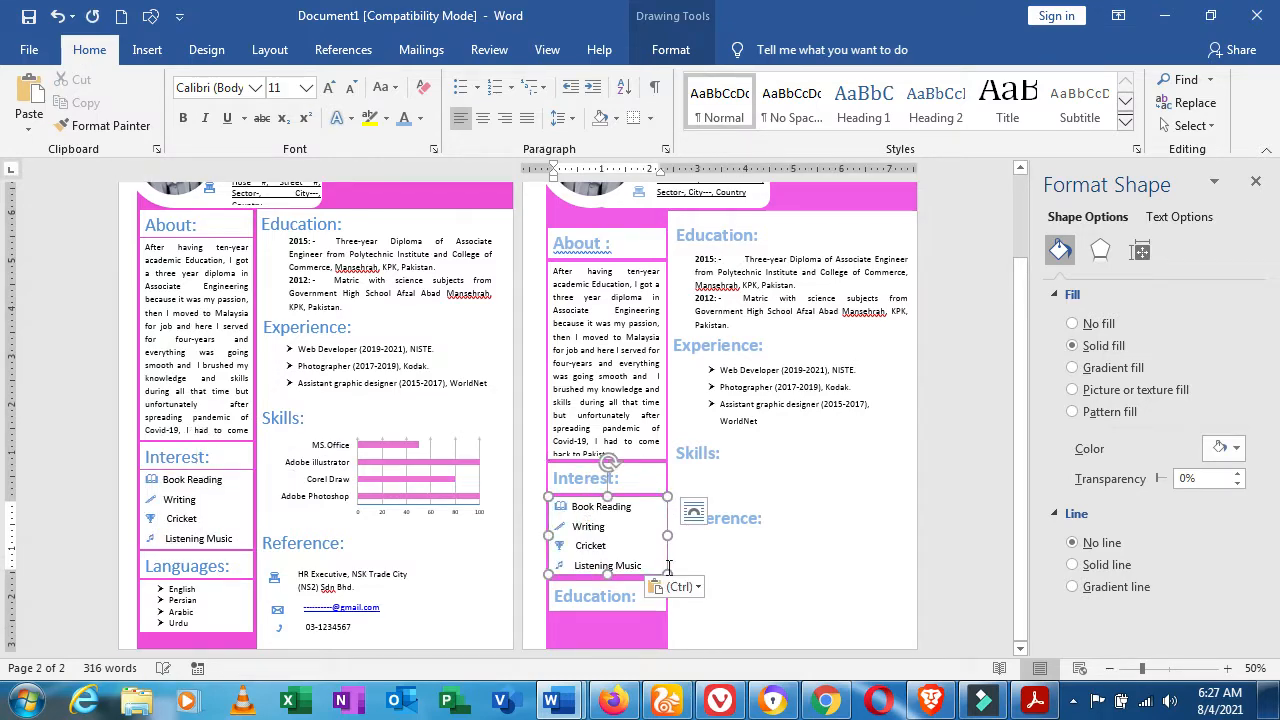
- Extend the second page's interest list box slightly downward and shift the sidebar's Education heading box down slightly beneath it
left_click_drag(605, 573, 605, 575)
left_click(620, 596)
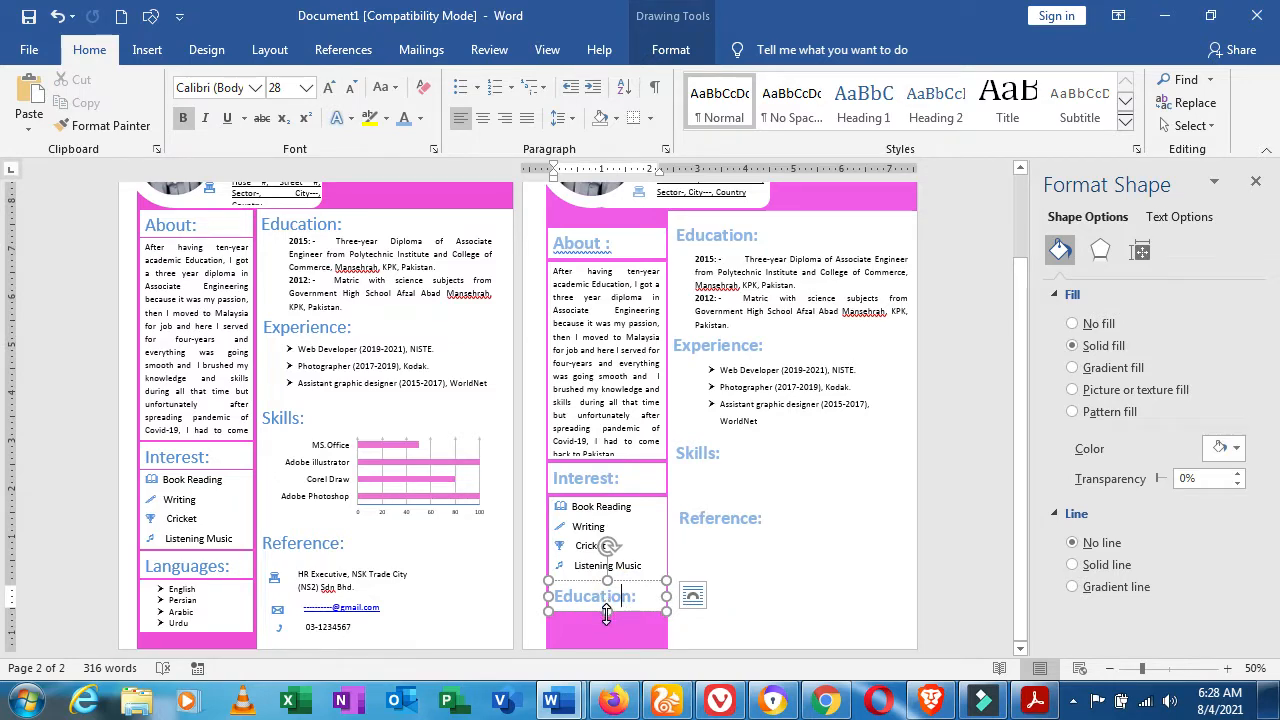
left_click_drag(606, 614, 606, 617)
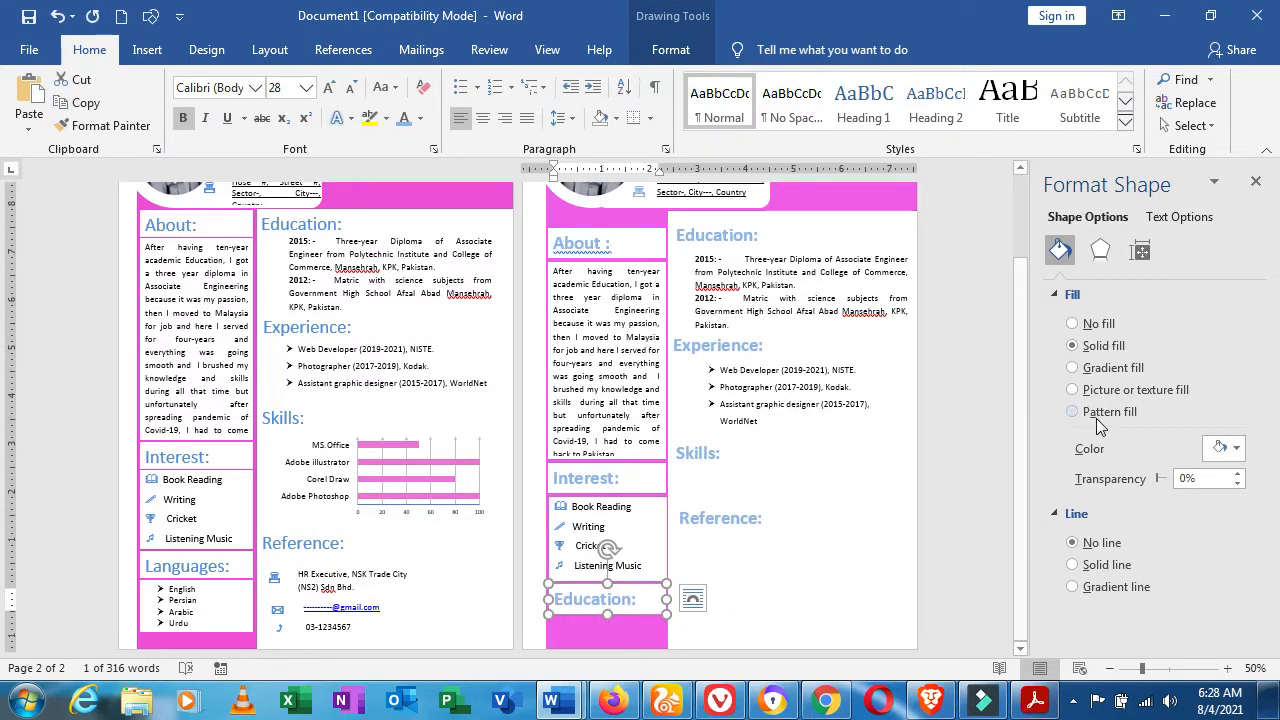
left_click_drag(1021, 418, 1014, 463)
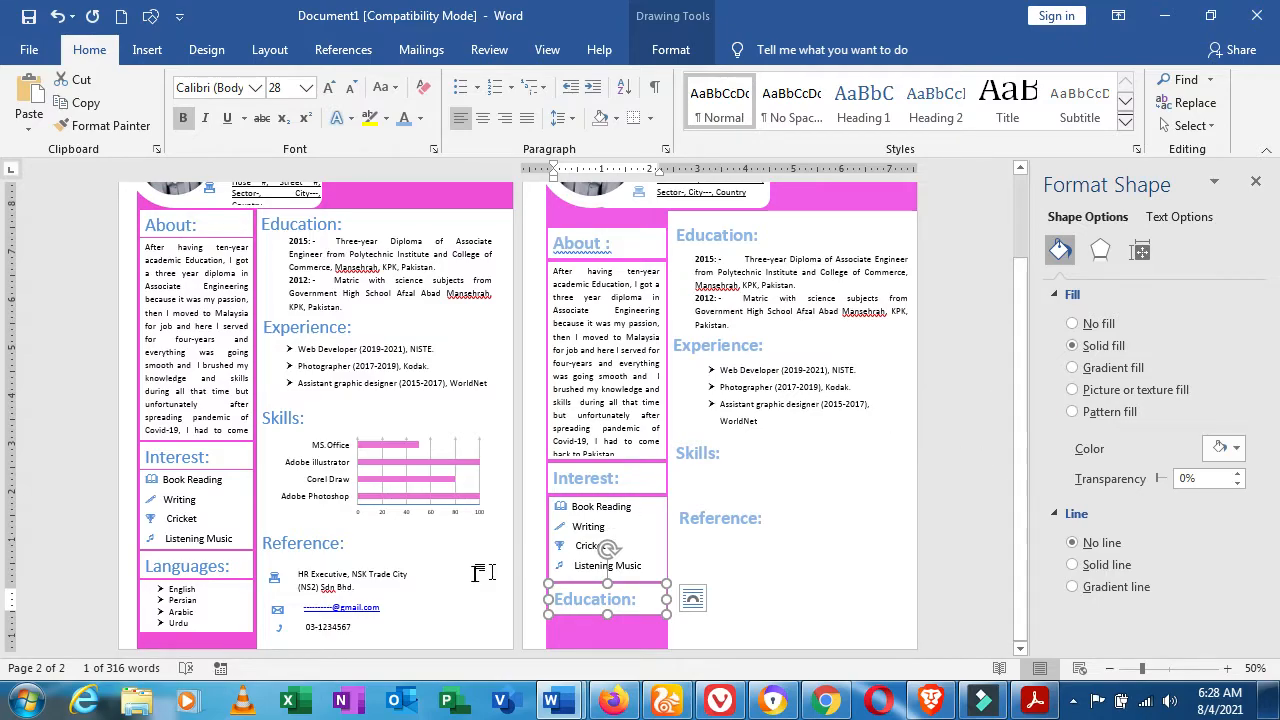
- Delete the book icon before Book Reading in the second page's interest list and insert the open-book symbol in its place
left_click(634, 507)
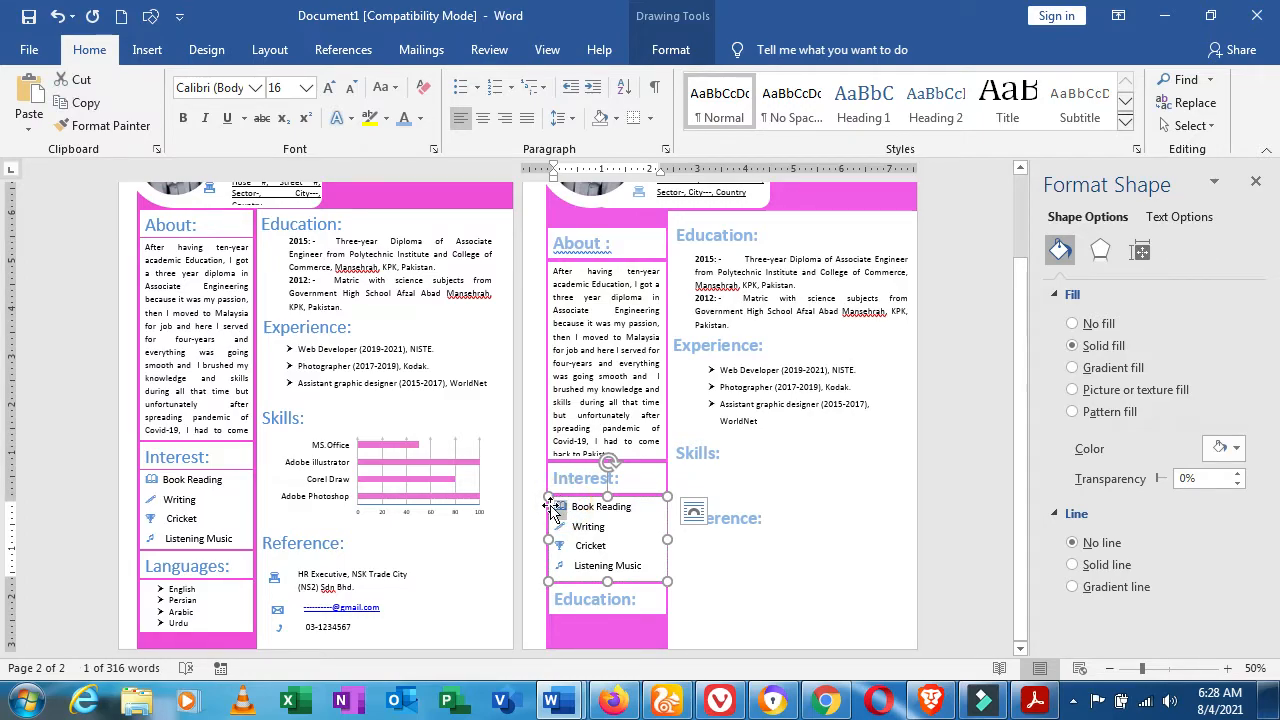
key("Delete")
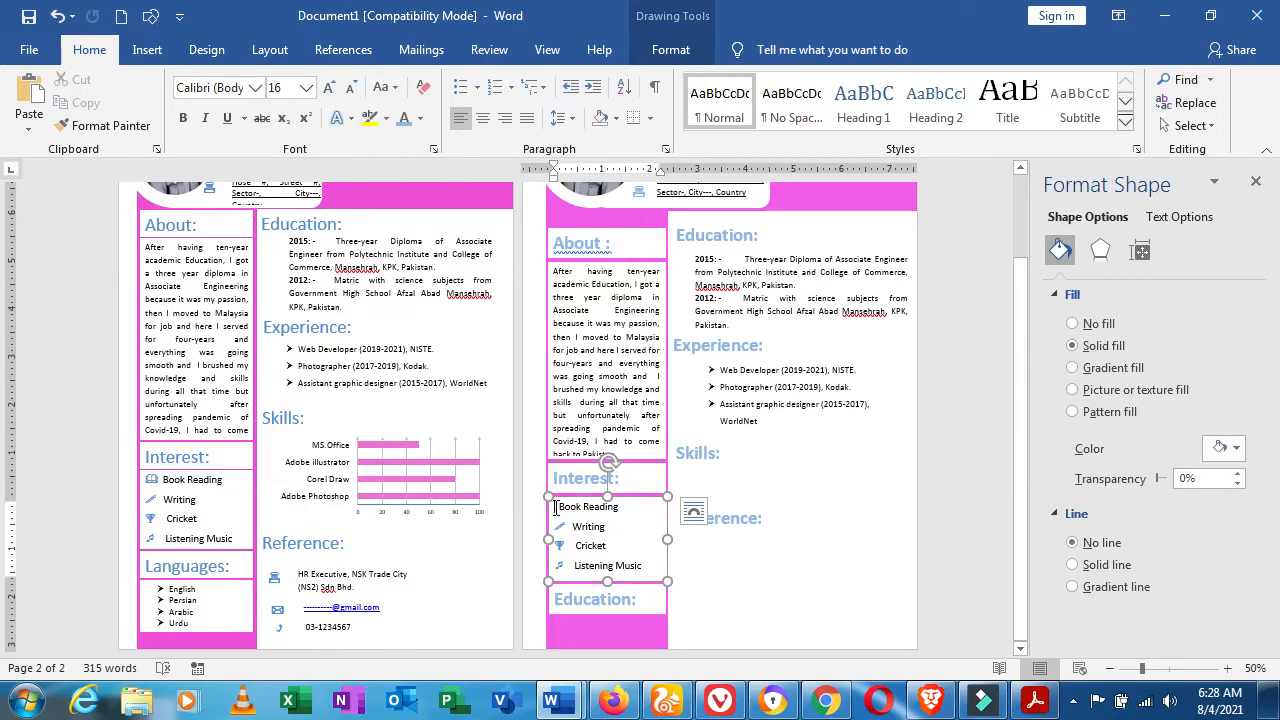
left_click(148, 50)
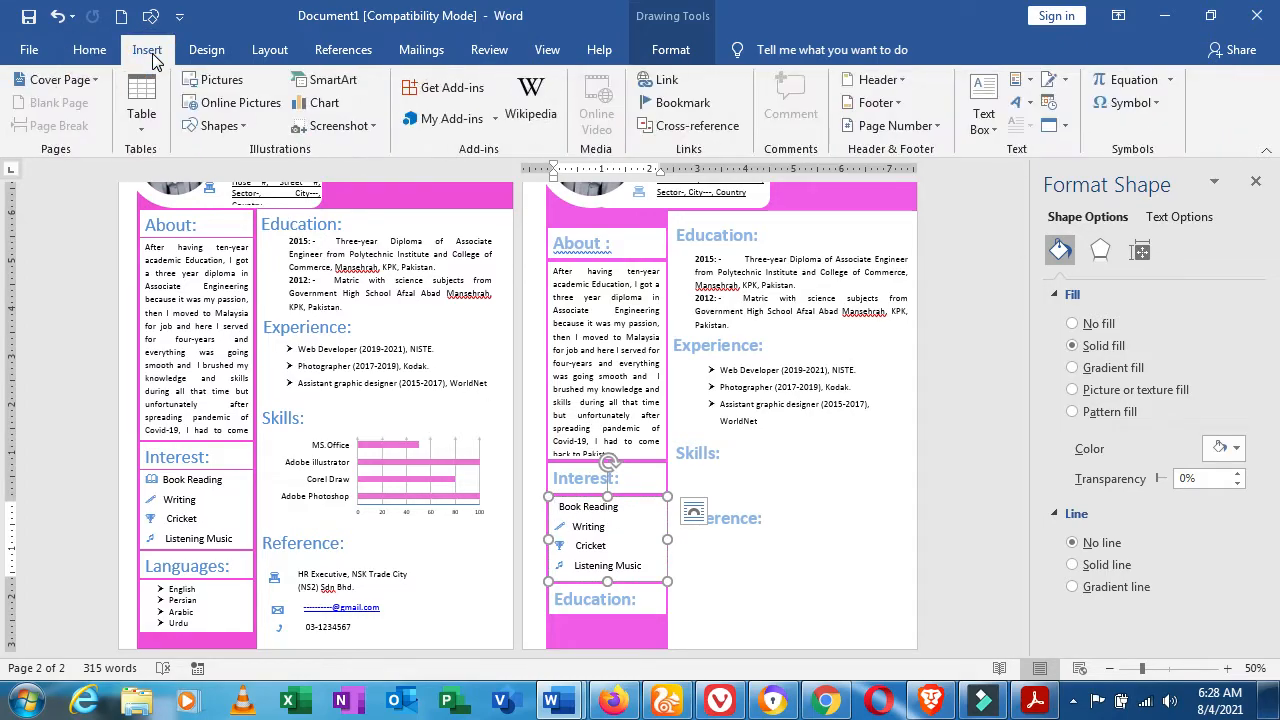
left_click(1129, 104)
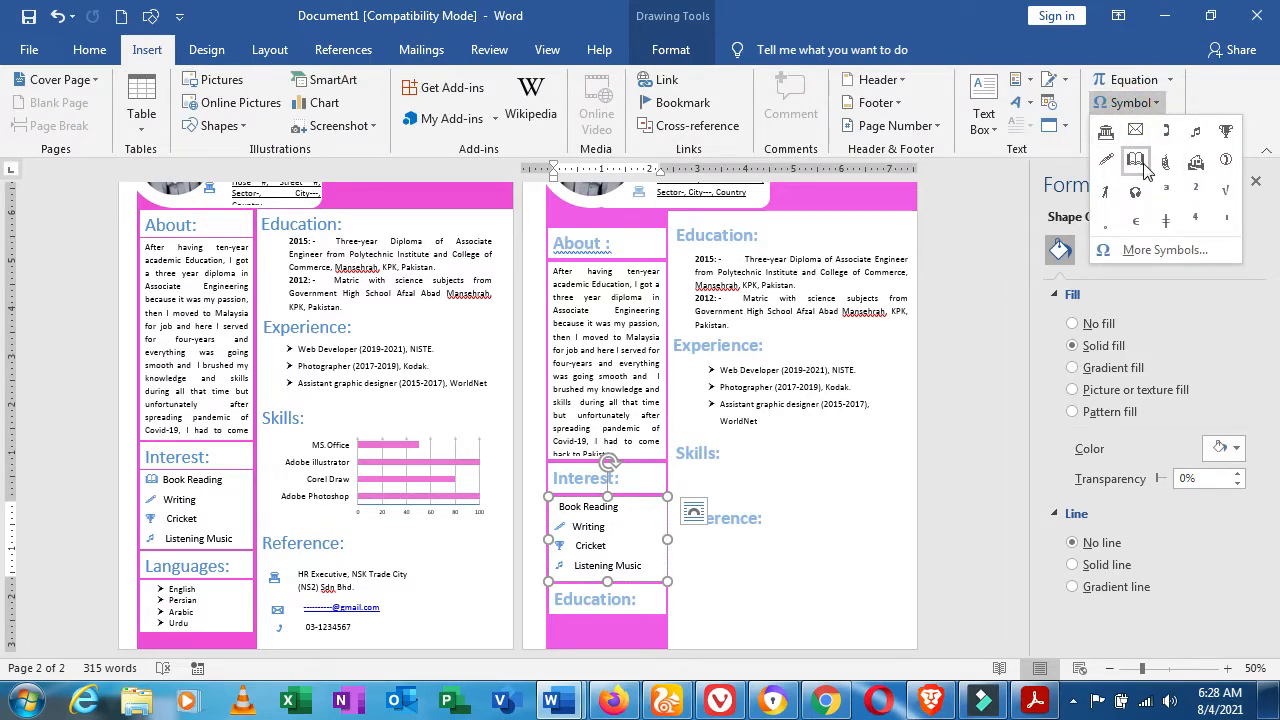
left_click(1141, 164)
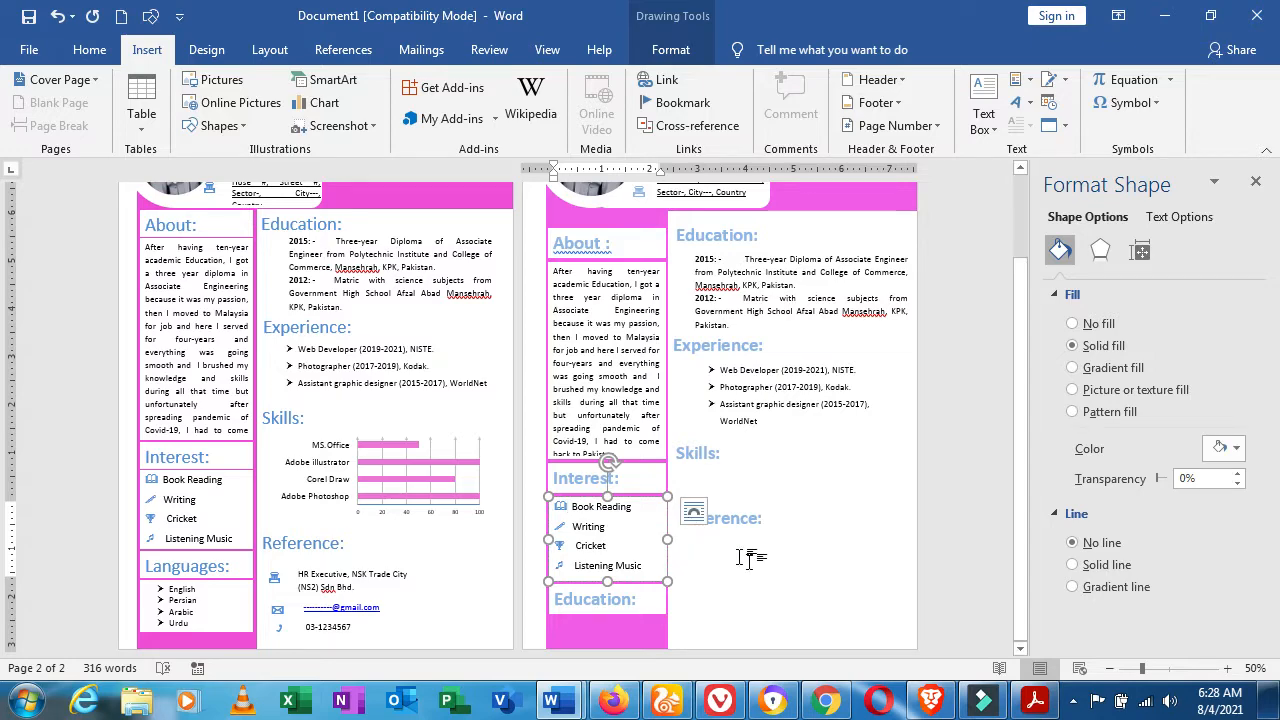
- Move the second page's About, paragraph, Interest, interest list and Education sidebar boxes up together until they meet the pink header band
left_click_drag(1022, 410, 1022, 418)
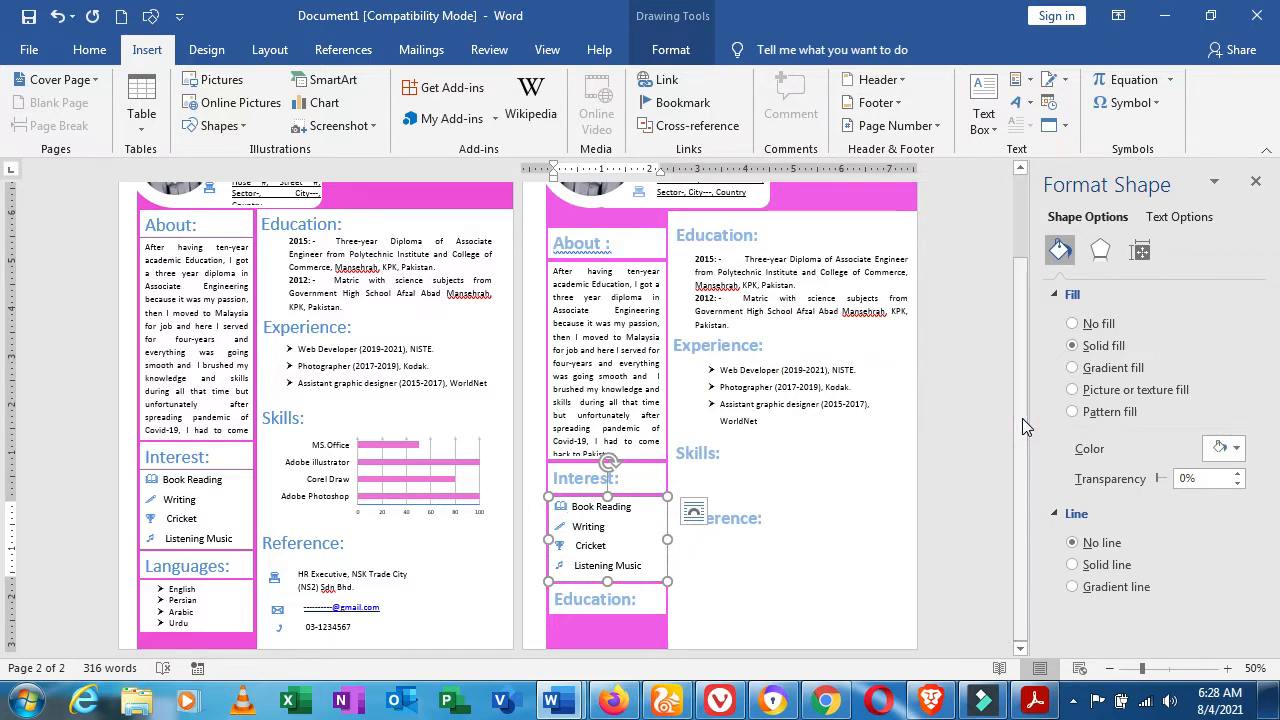
left_click(627, 252)
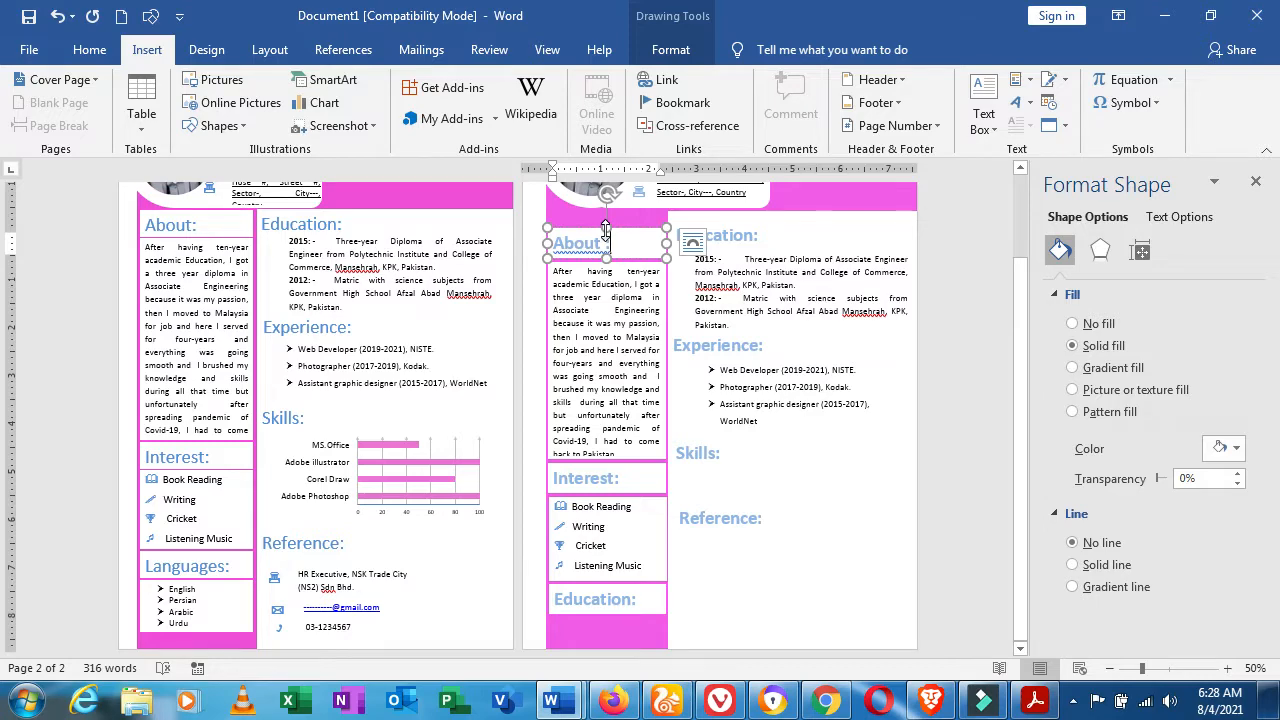
left_click(609, 292)
left_click(611, 476, "shift")
left_click(607, 556, "shift")
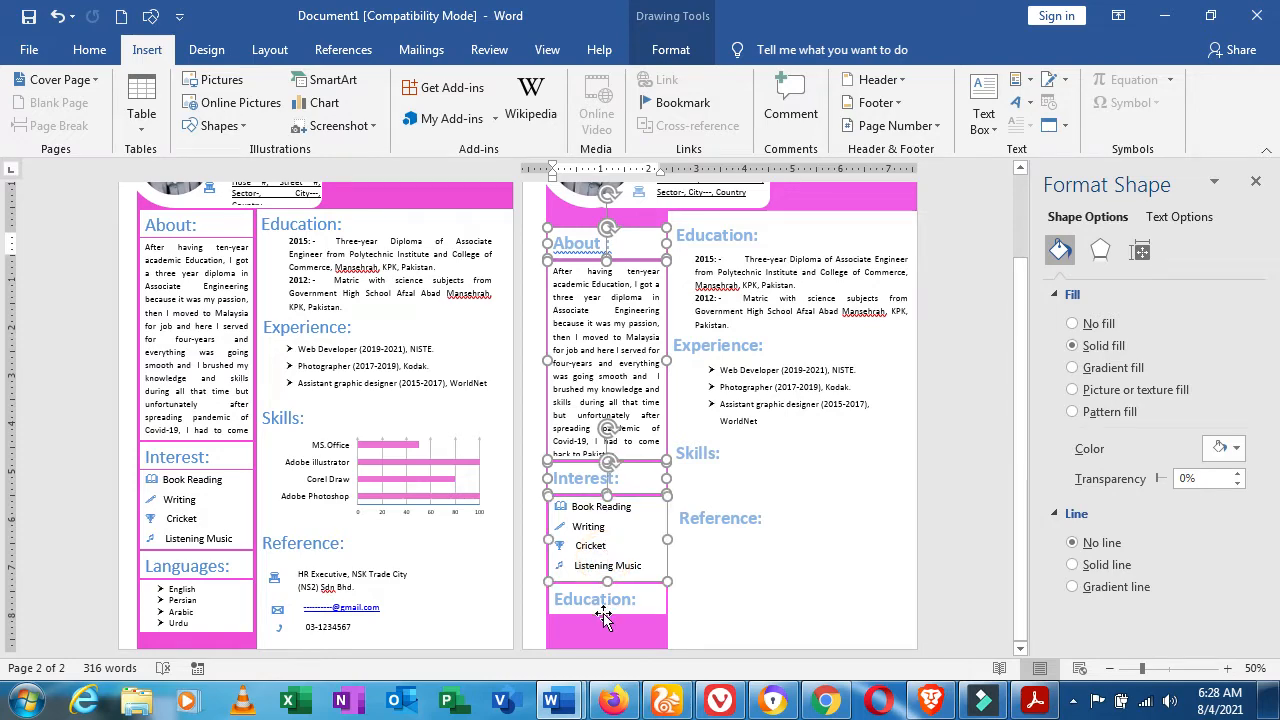
left_click(607, 605, "shift")
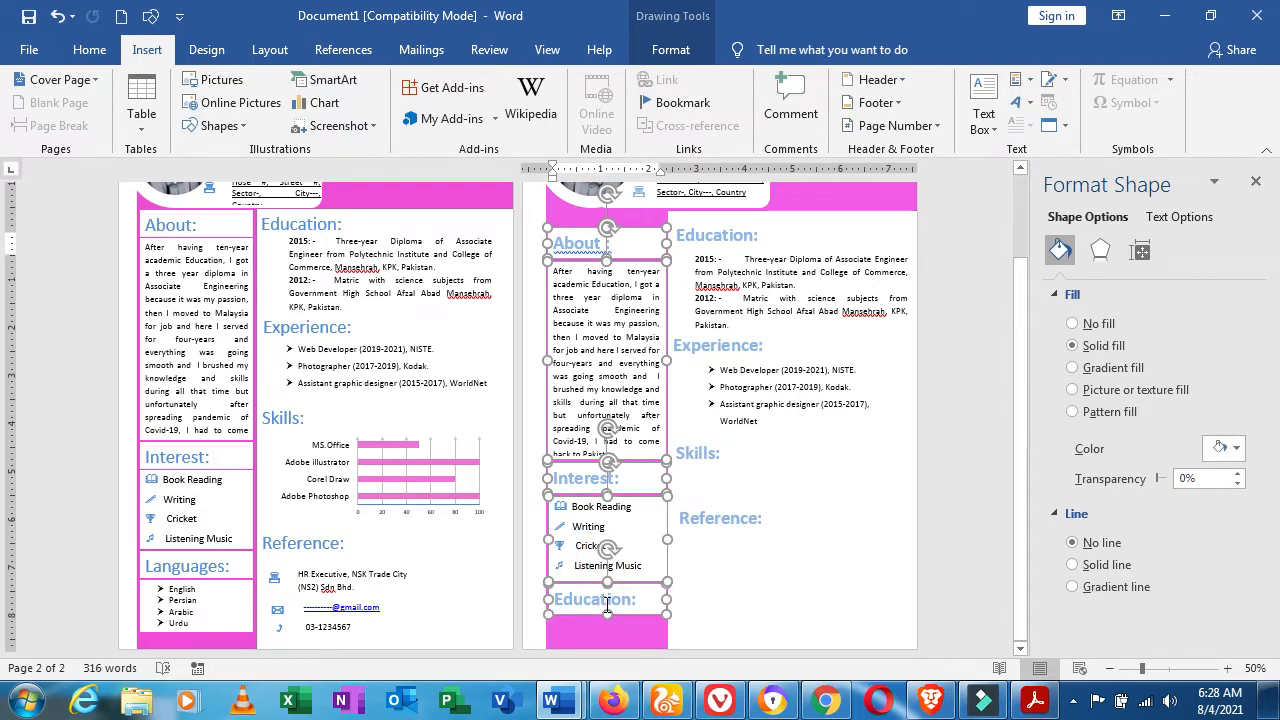
key("Up")
key("Up")
key("Up")
key("Up")
key("Up")
key("Up")
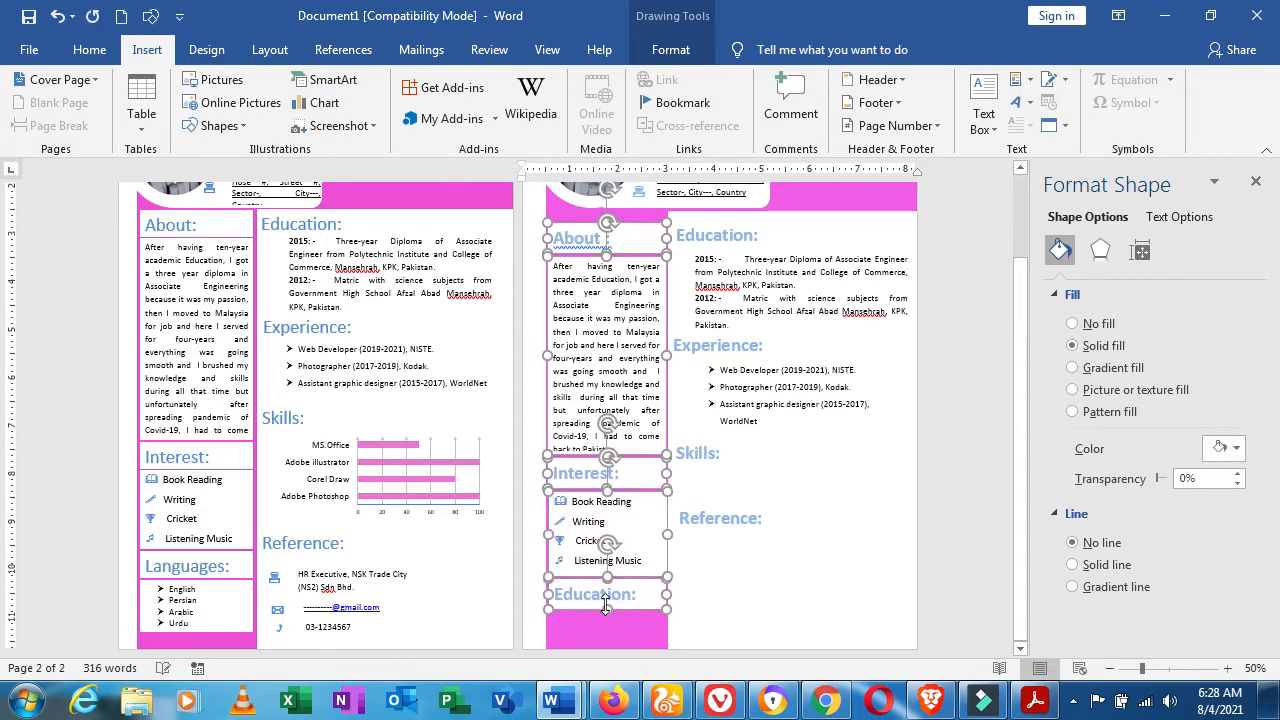
key("Up")
key("Up")
key("Up")
key("Up")
key("Up")
key("Up")
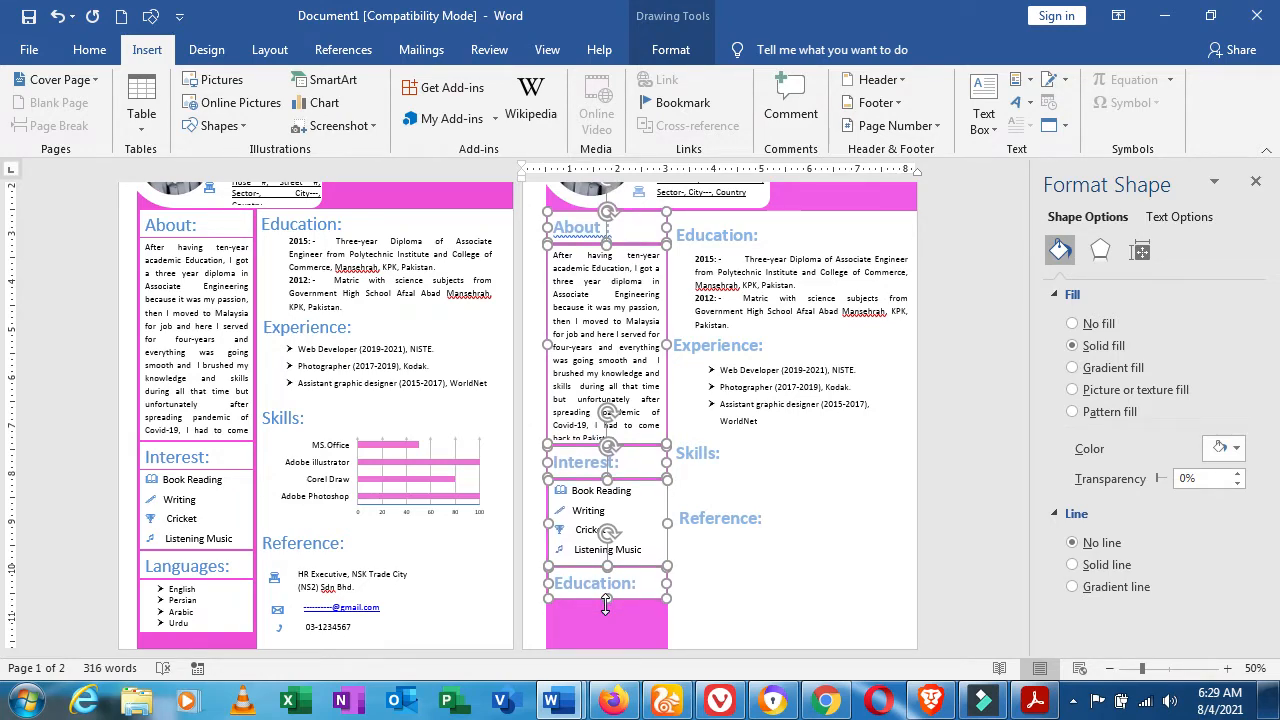
key("Up")
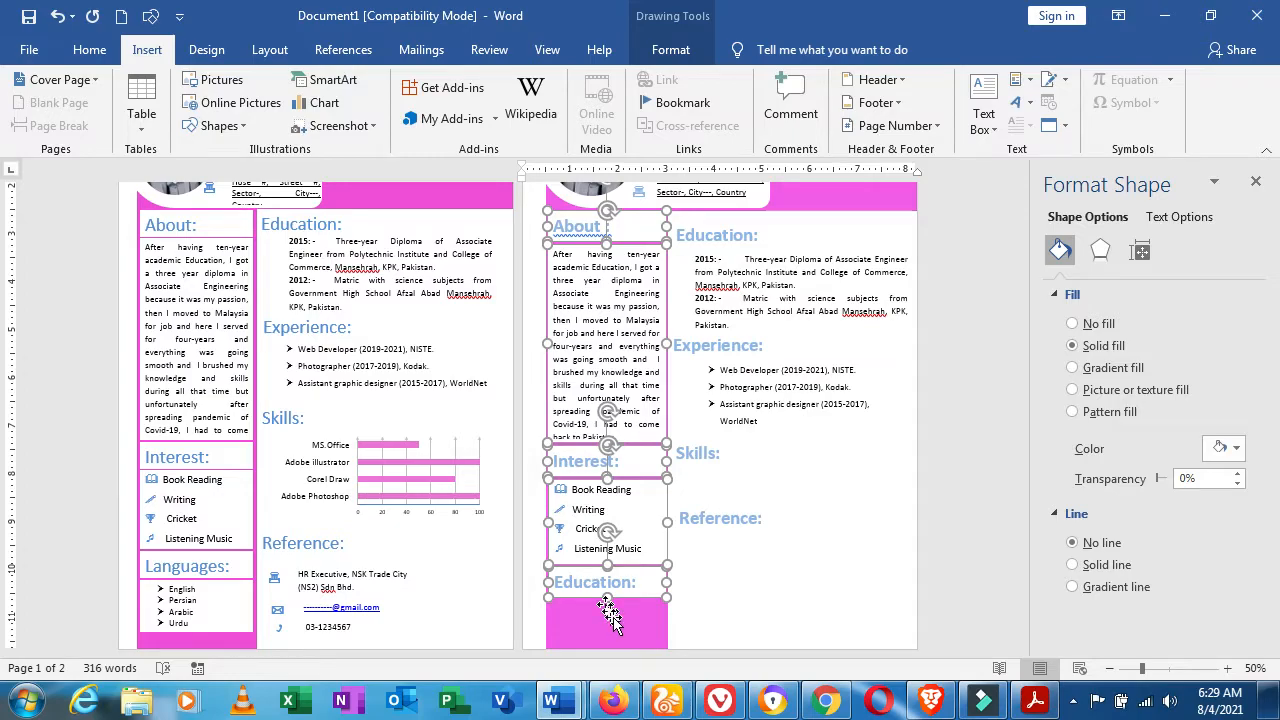
left_click(720, 596)
scroll(709, 600, "up", 2)
left_click(709, 600)
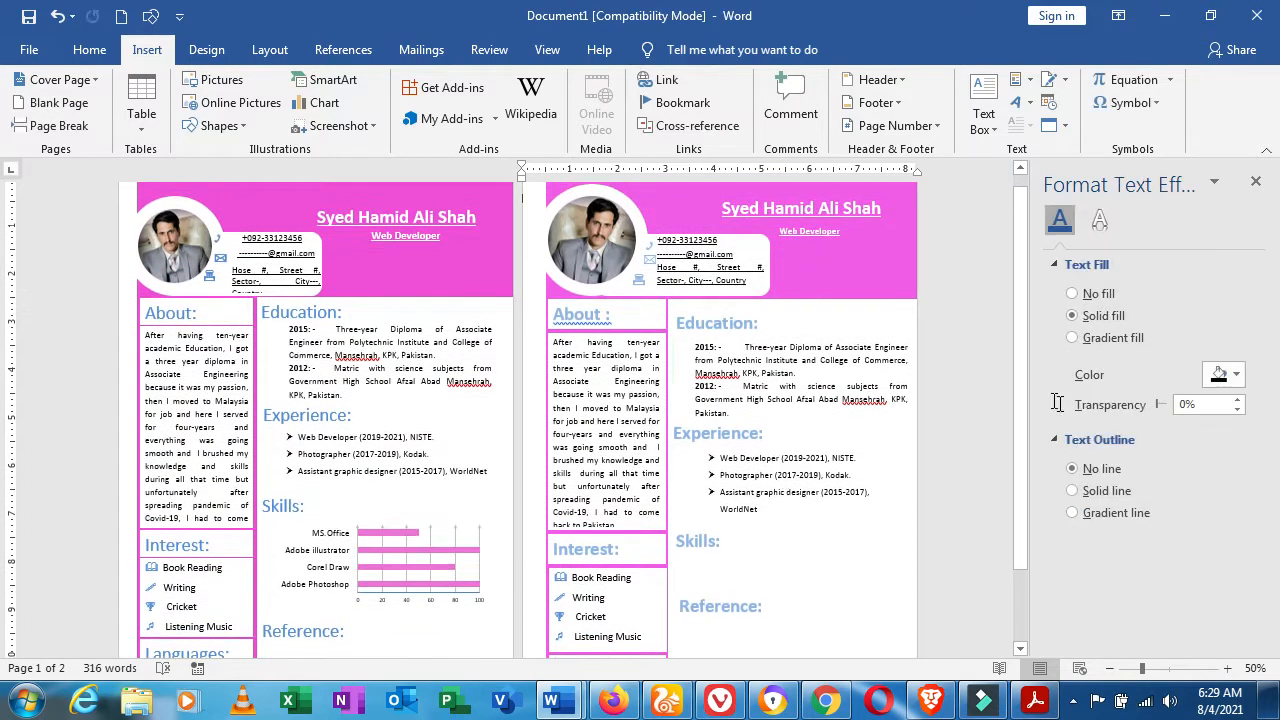
- Shorten the second page's Interest heading box from its lower edge and move the interest list box up close beneath it
left_click_drag(1020, 422, 1021, 570)
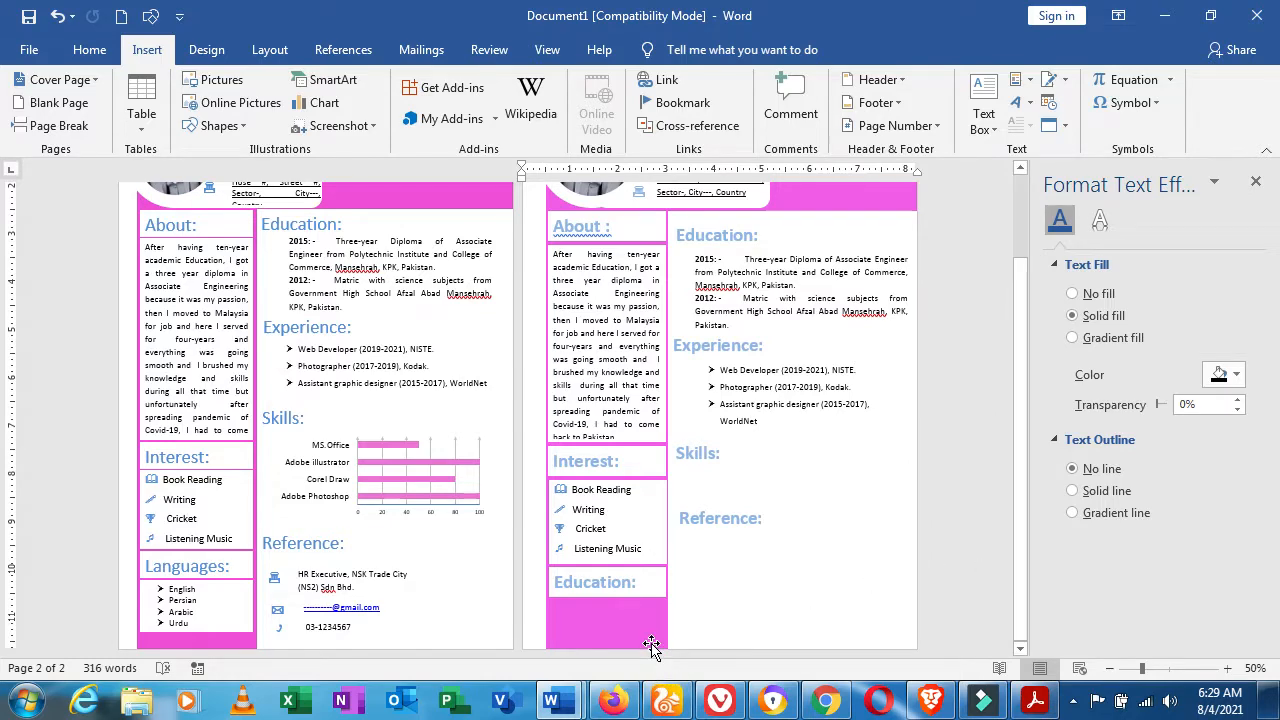
left_click(636, 468)
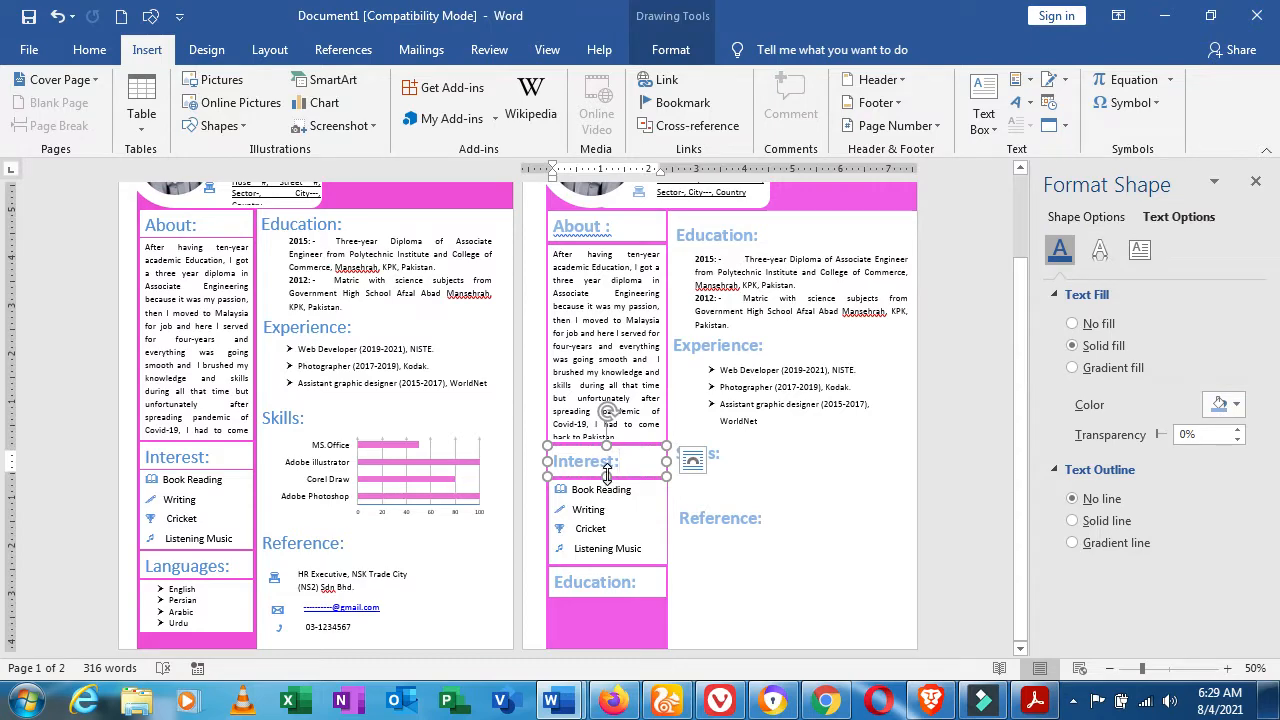
left_click_drag(607, 473, 607, 467)
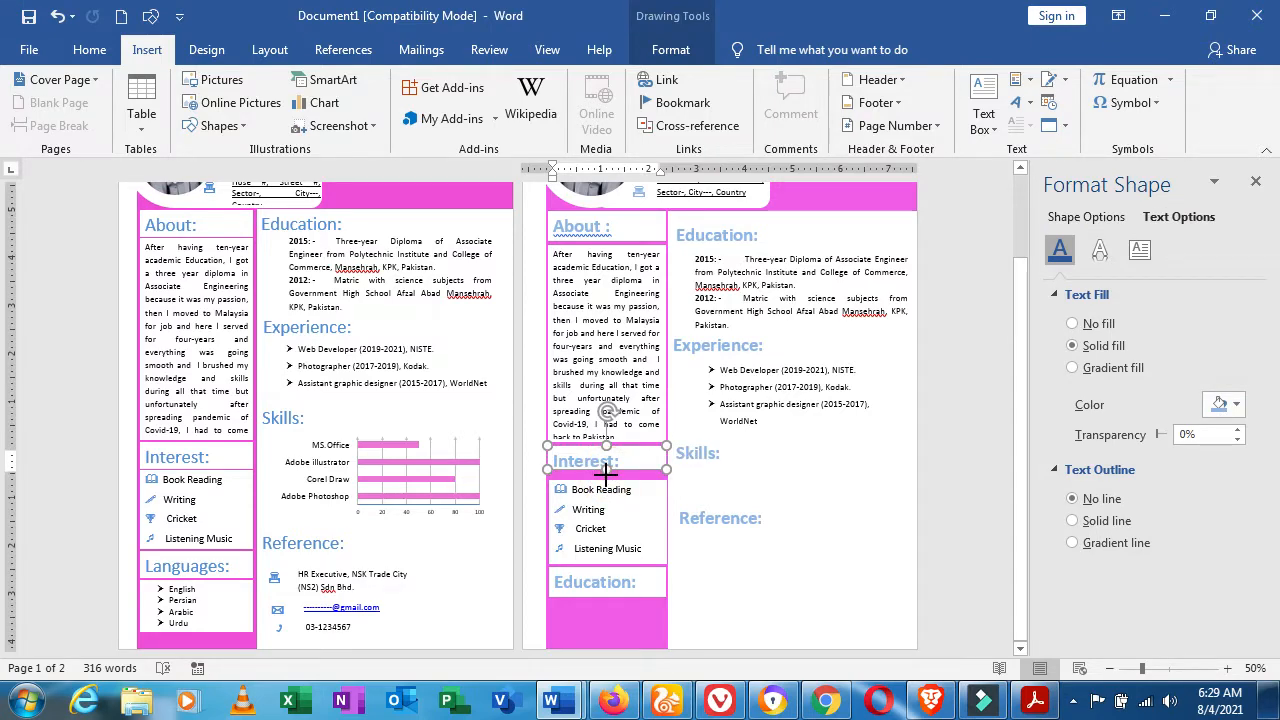
left_click(607, 480)
left_click_drag(607, 481, 608, 487)
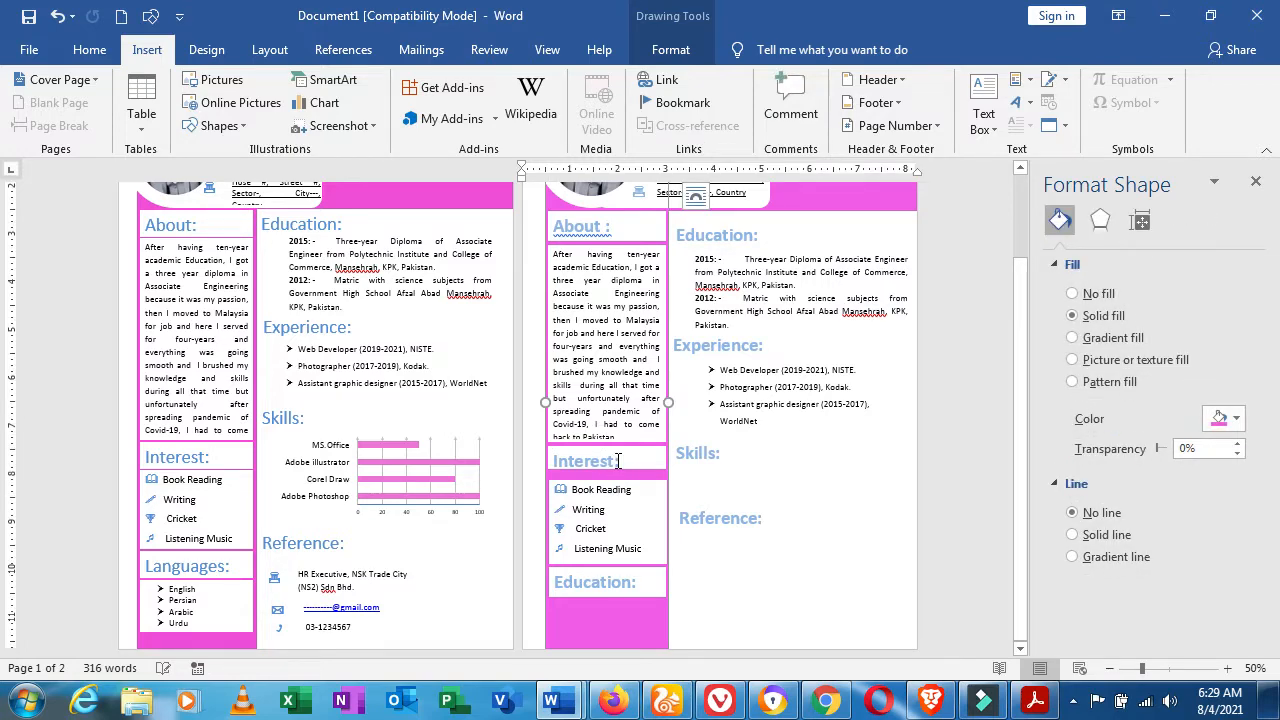
left_click(606, 507)
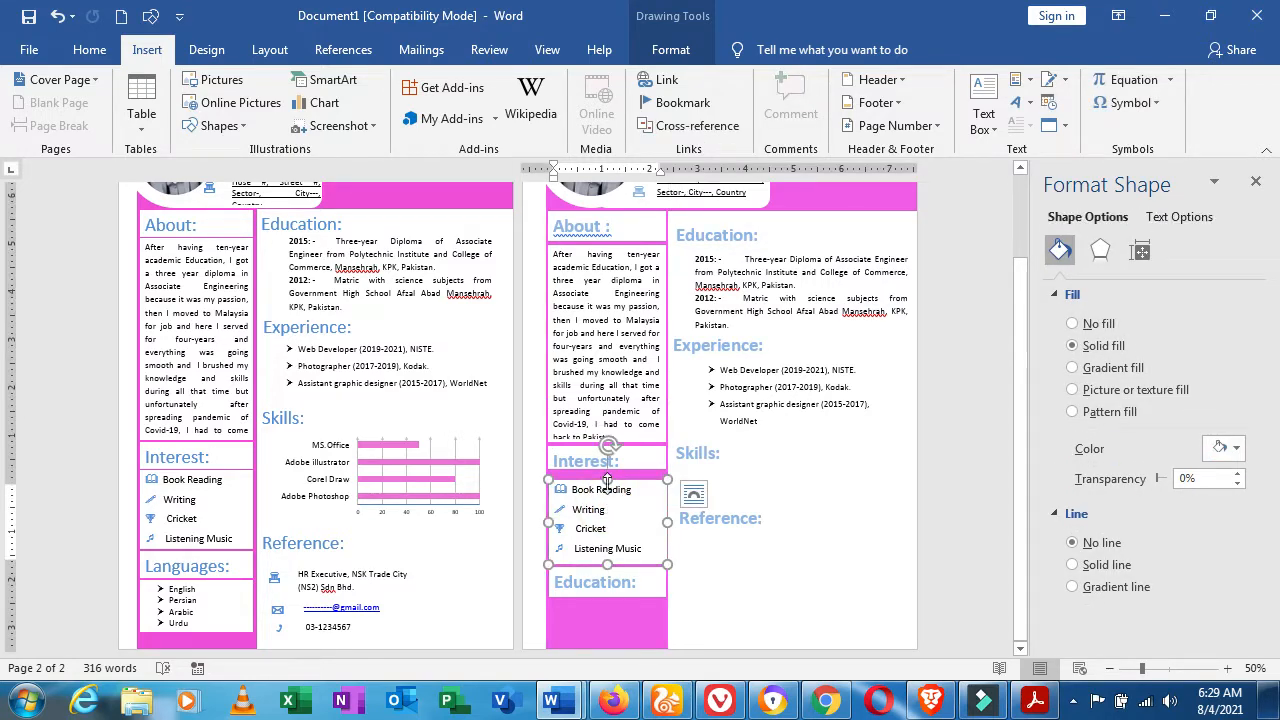
left_click_drag(607, 481, 607, 474)
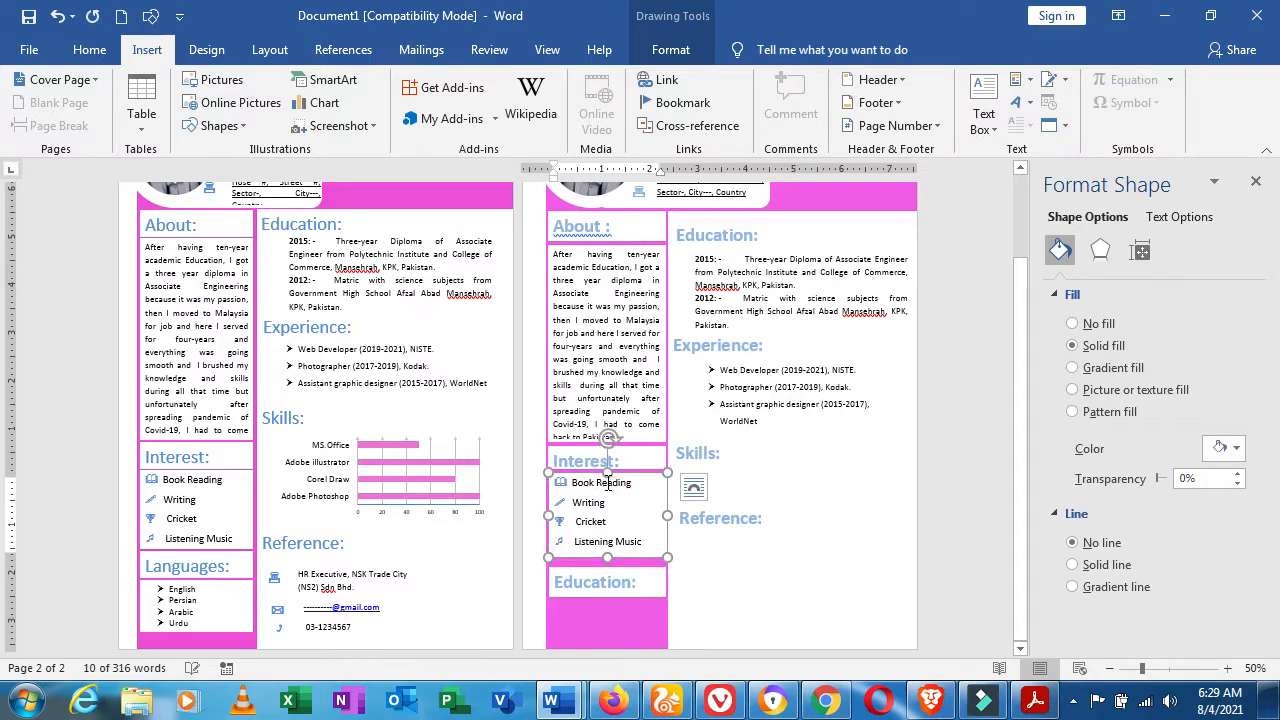
- Shorten the sidebar's Education heading box and nudge it up to leave a thin gap under the interest list
left_click(622, 578)
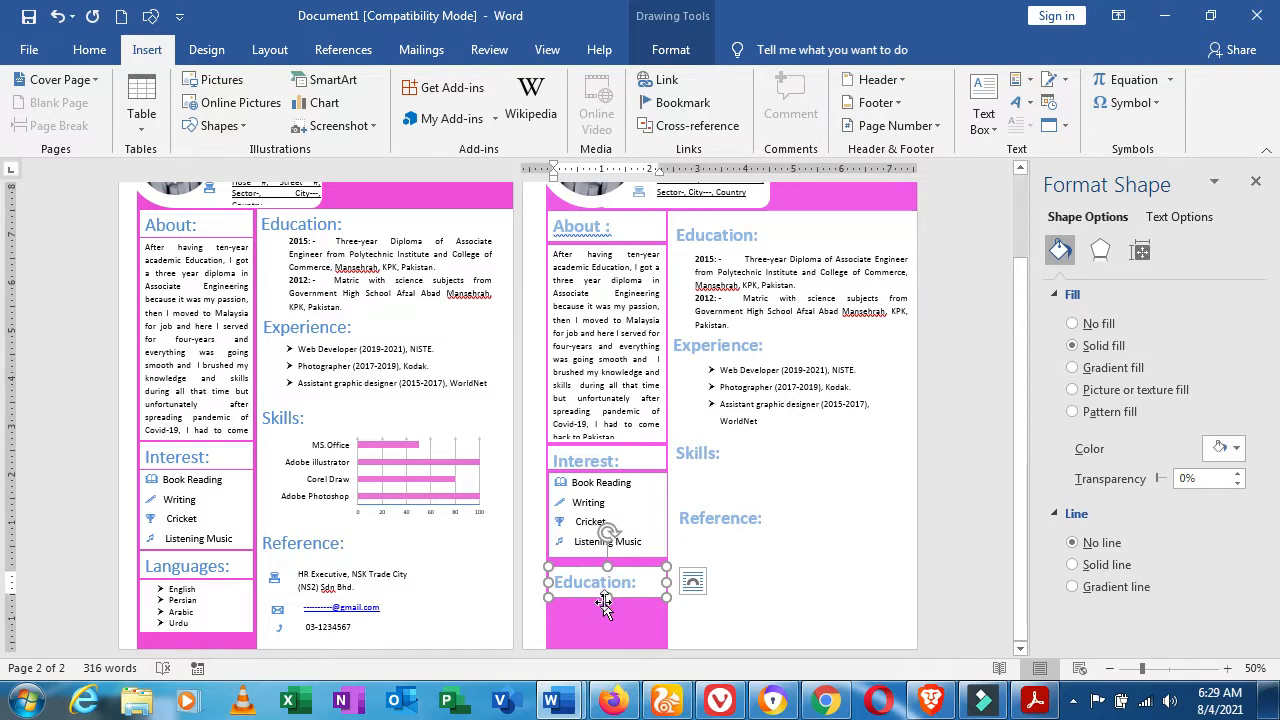
left_click_drag(606, 598, 605, 592)
left_click(606, 569)
key("Up")
key("Up")
key("Up")
key("Up")
key("Up")
key("Up")
key("Up")
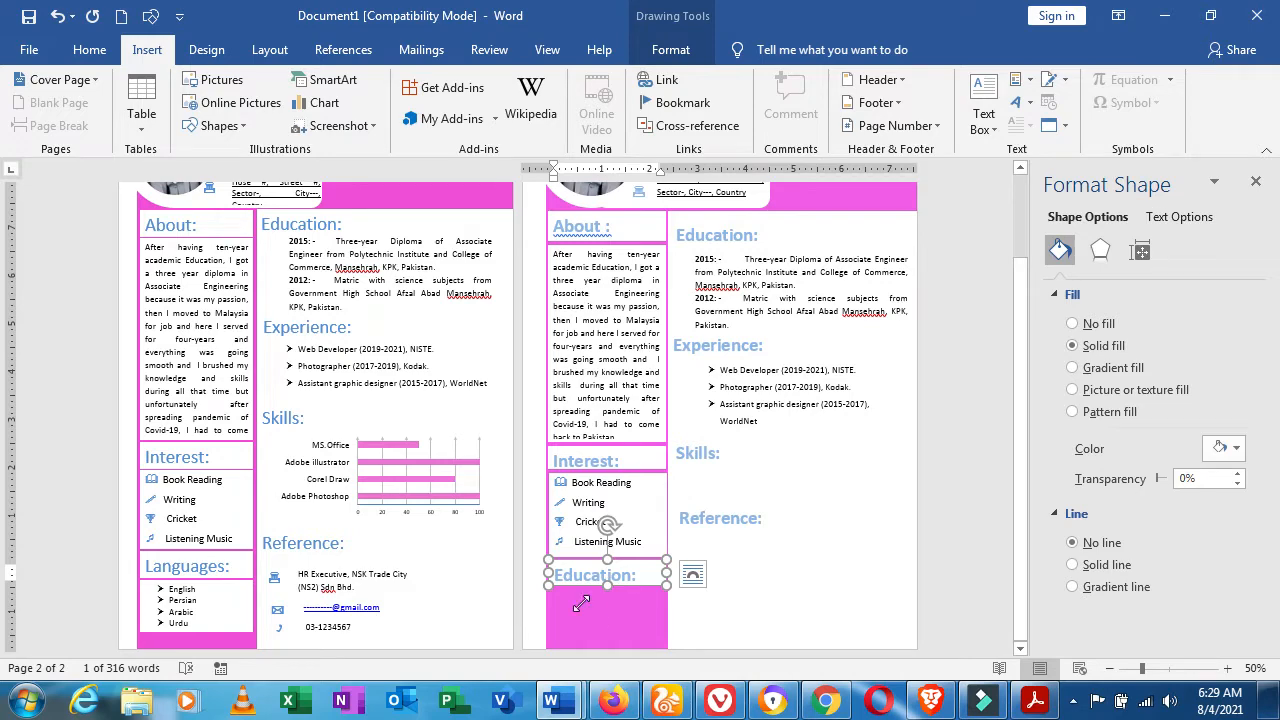
left_click(598, 612)
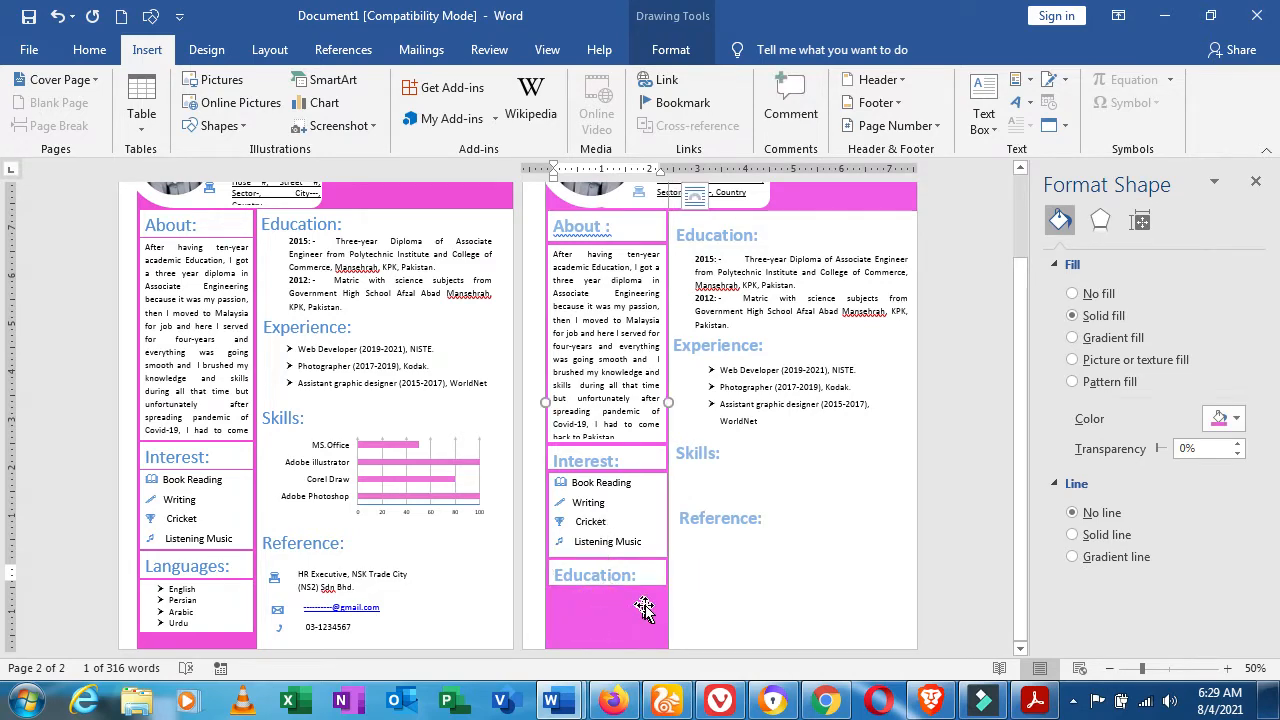
- Duplicate the second page's About paragraph box and clear all the text from the copy
left_click(648, 372)
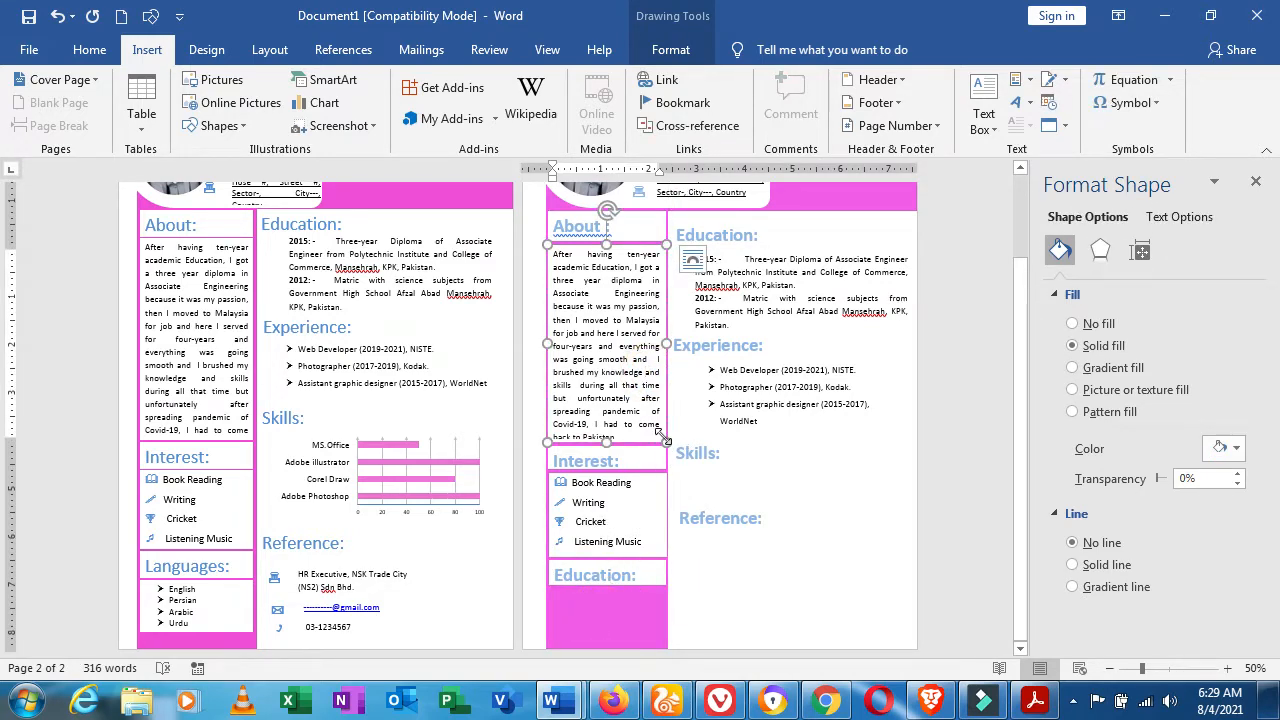
left_click(664, 441)
key("ctrl+c")
key("ctrl+v")
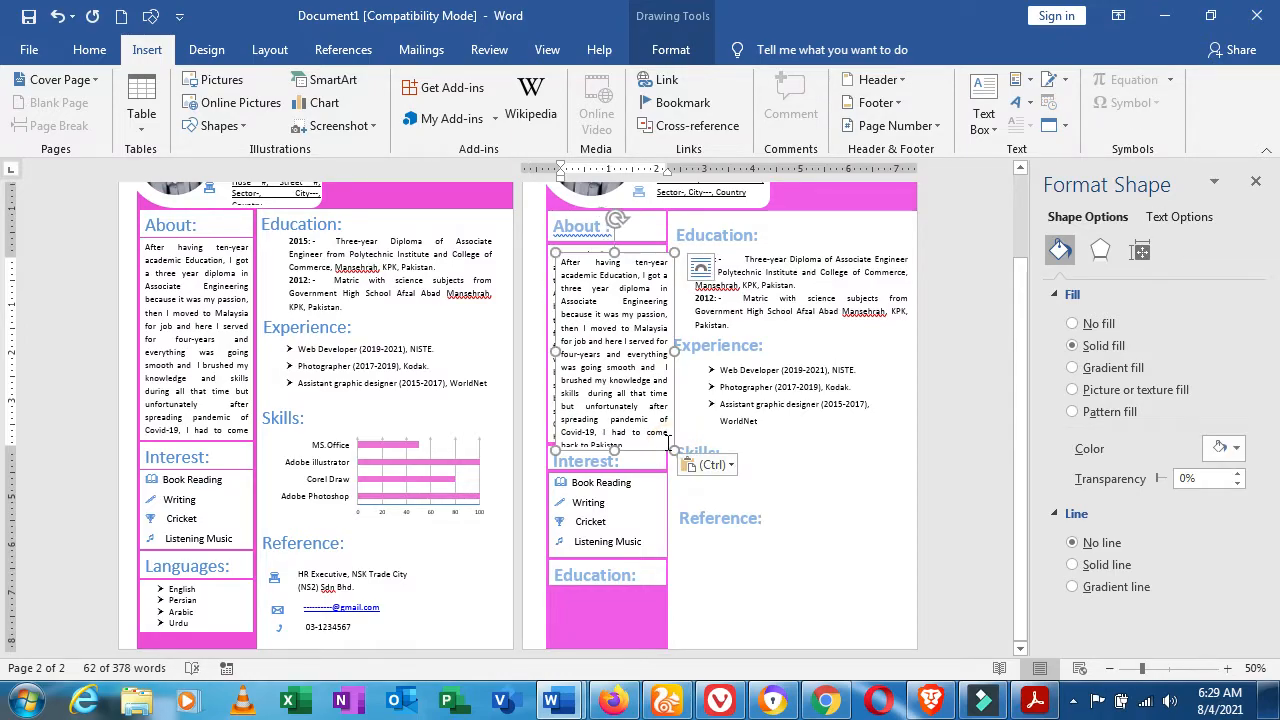
key("ctrl+a")
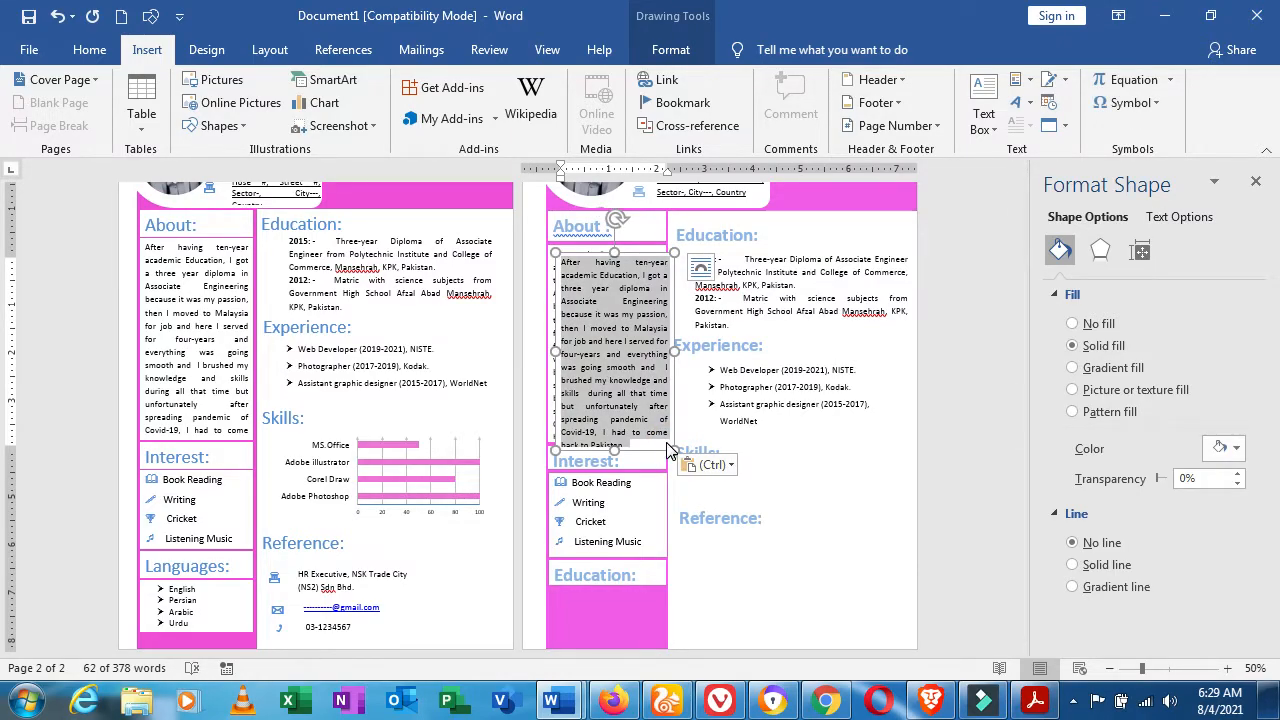
key("Delete")
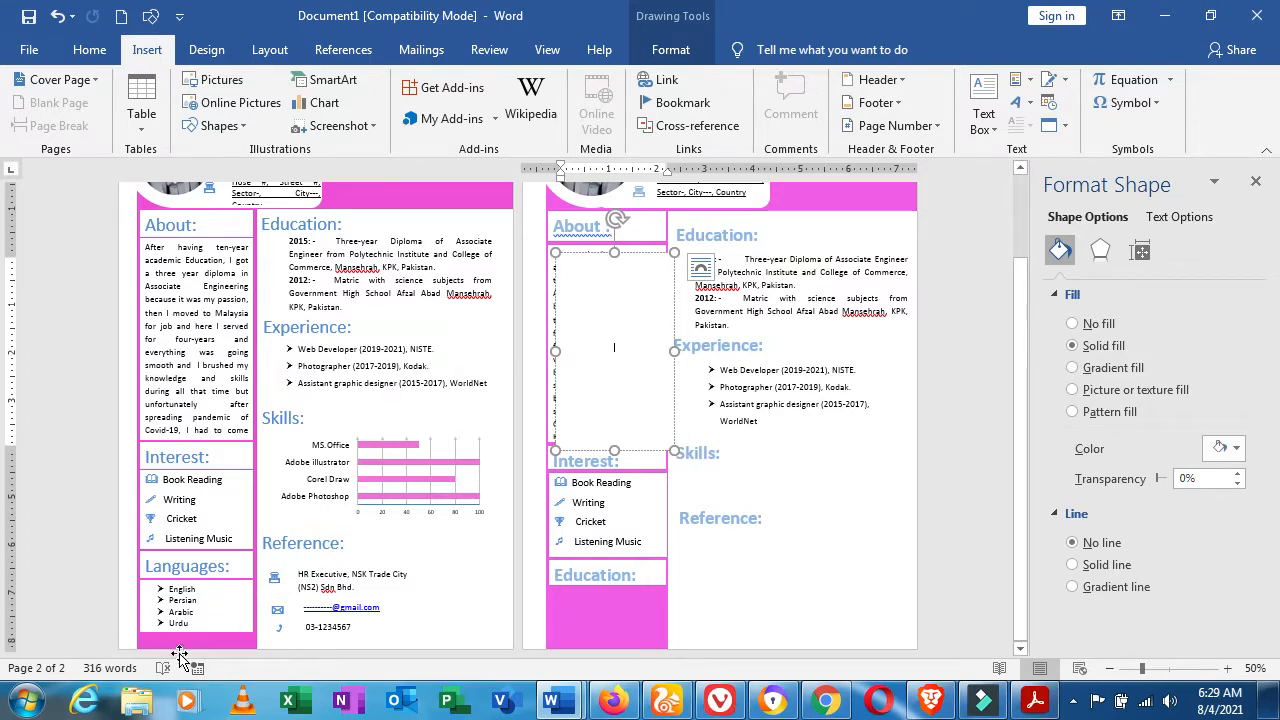
- Copy the English, Persian, Arabic and Urdu list from the first page into the empty box and shorten the box around it
left_click_drag(203, 622, 165, 588)
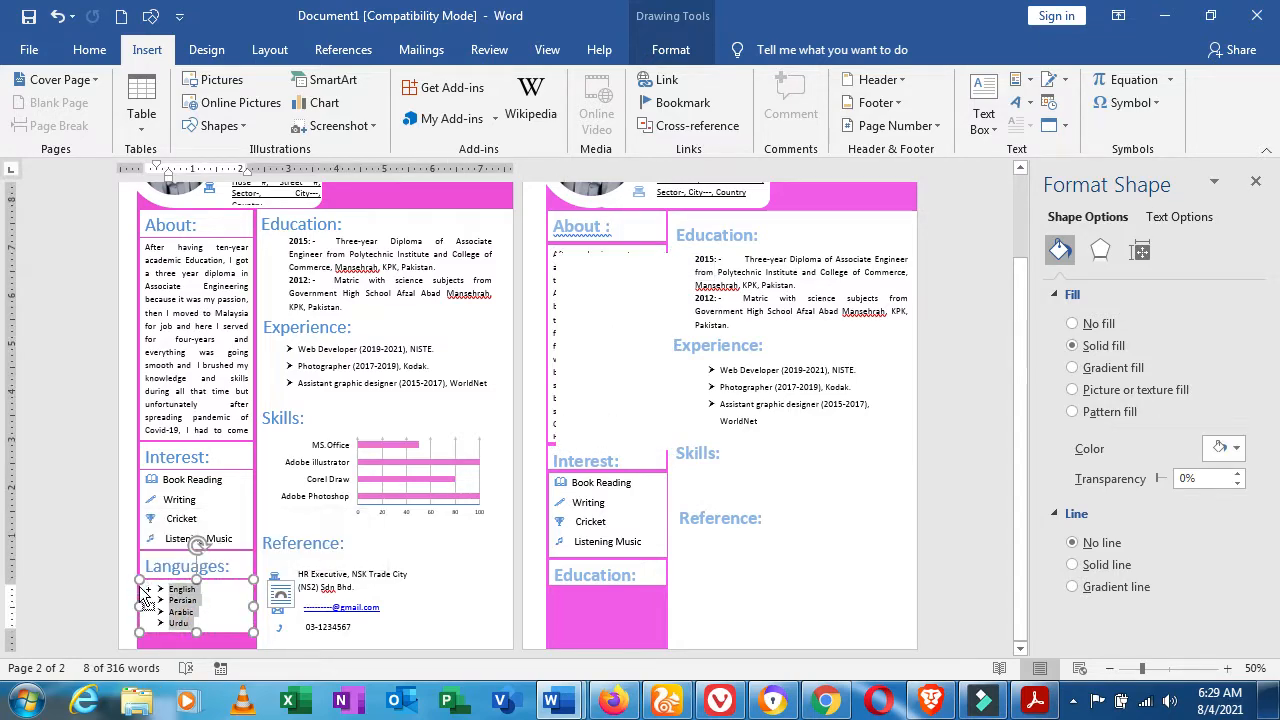
key("ctrl+v")
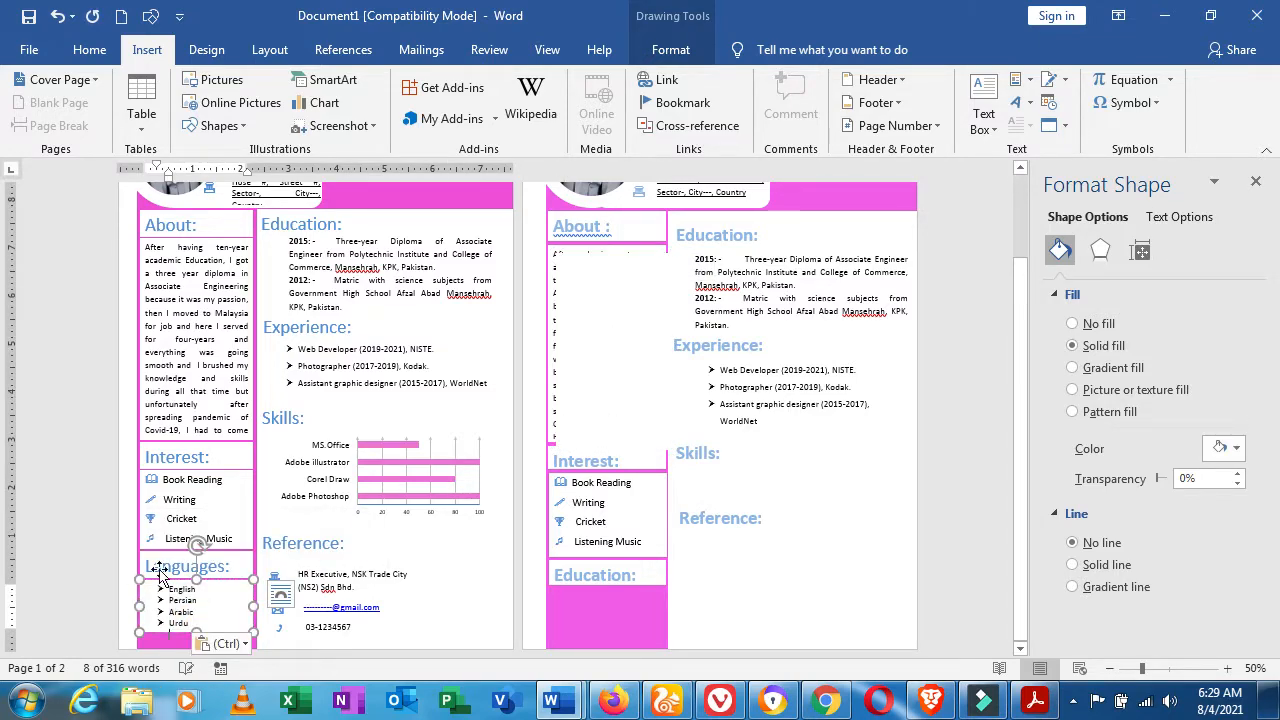
left_click(611, 362)
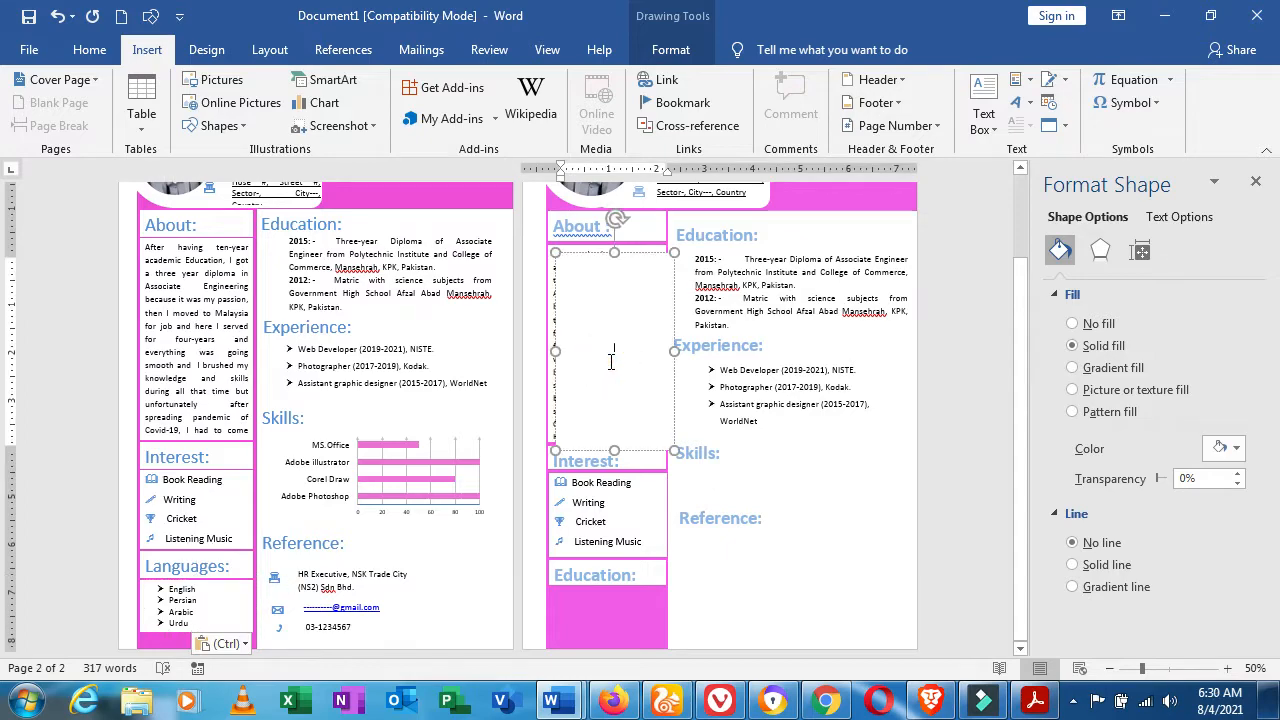
key("ctrl+v")
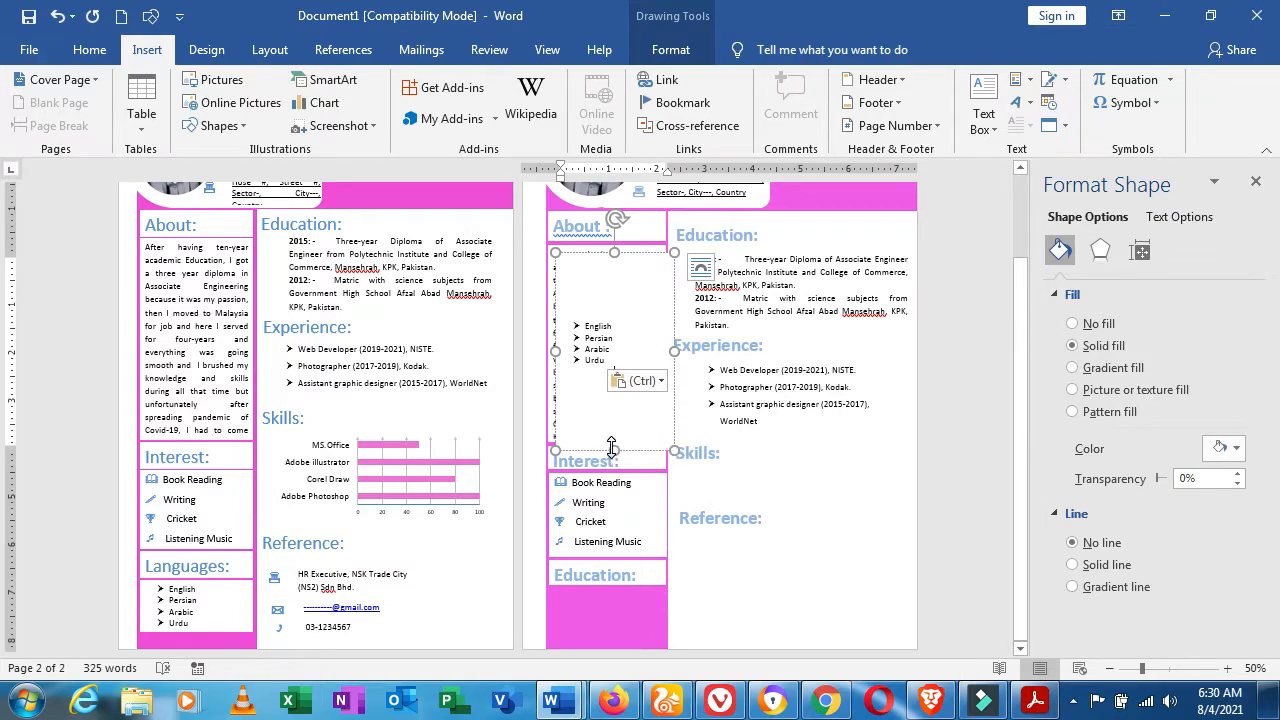
left_click_drag(612, 447, 617, 317)
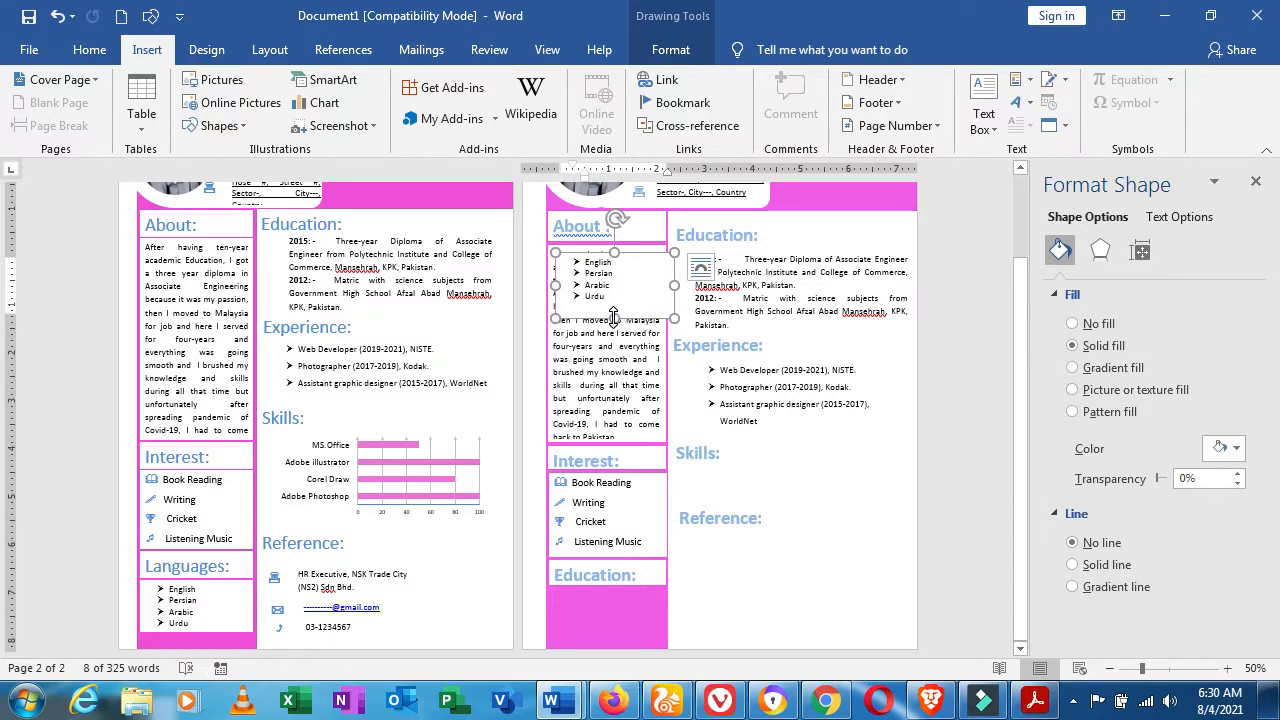
- Nudge the languages list box sideways until its edges line up with the second page's sidebar column
key("Left")
key("Left")
key("Left")
key("Left")
key("Left")
key("Left")
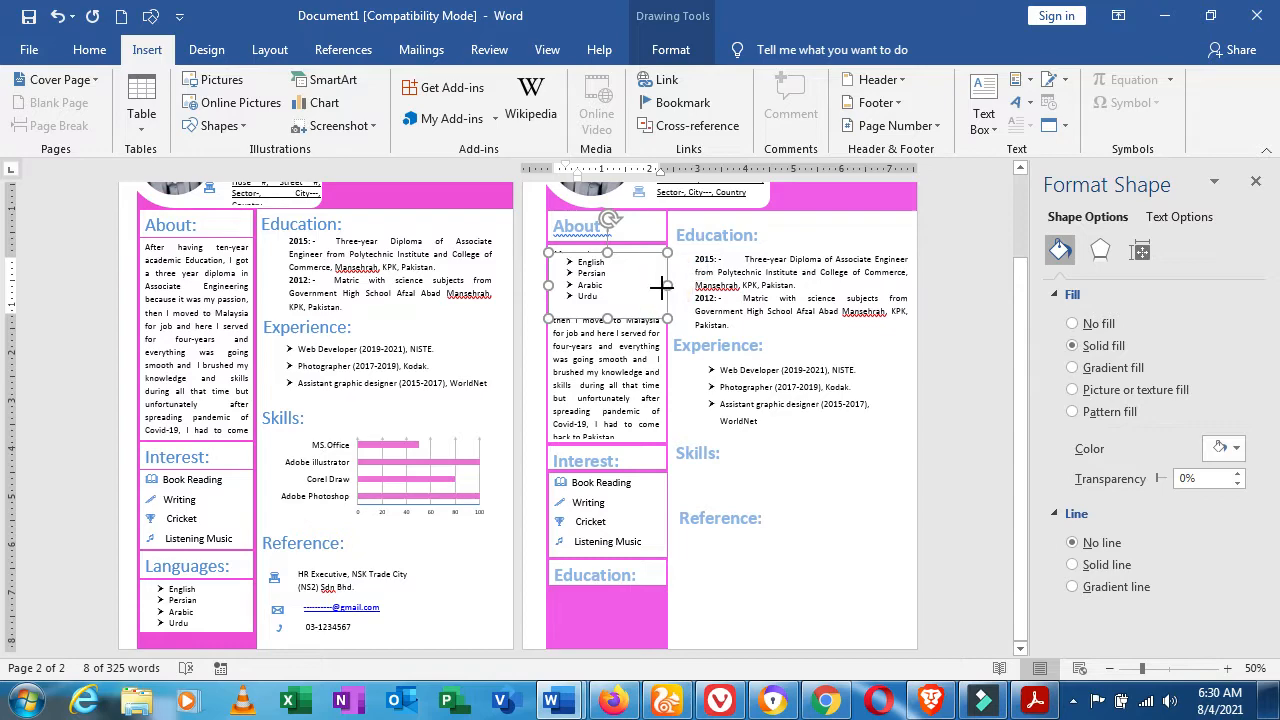
key("Left")
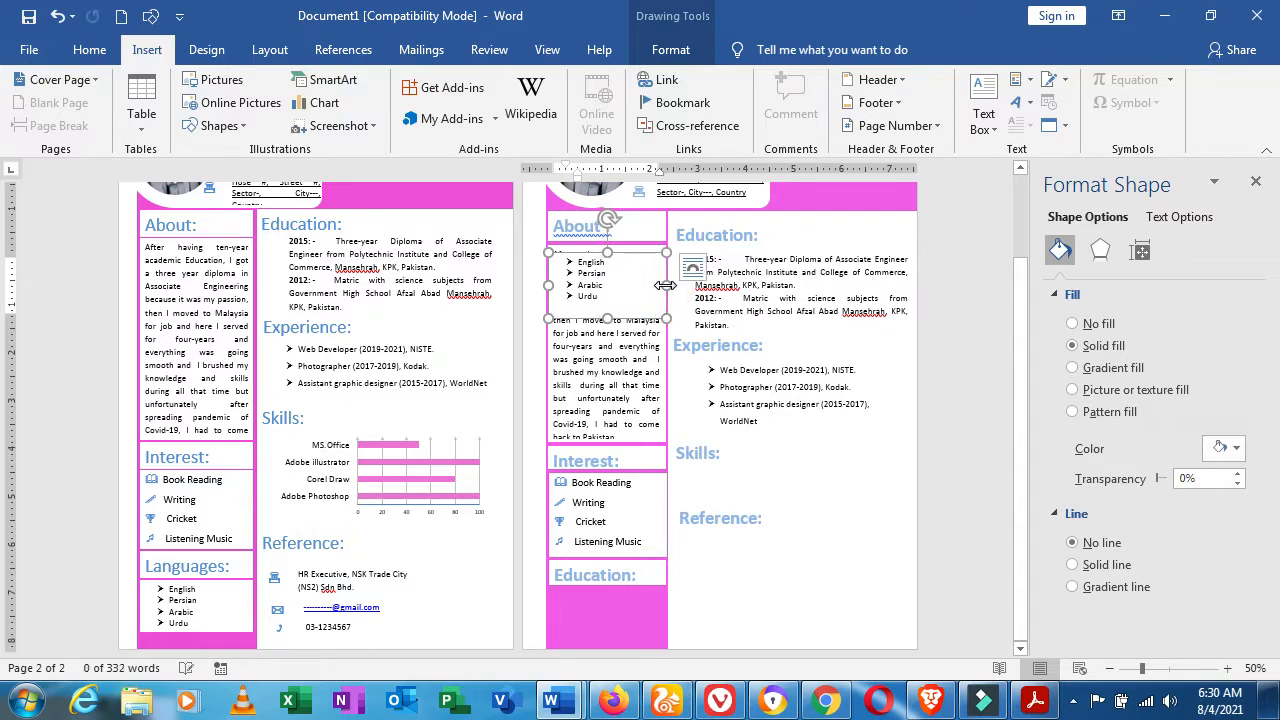
- Move the languages list box down the sidebar until it sits just beneath the Education heading box
key("Down")
key("Down")
key("Down")
key("Down")
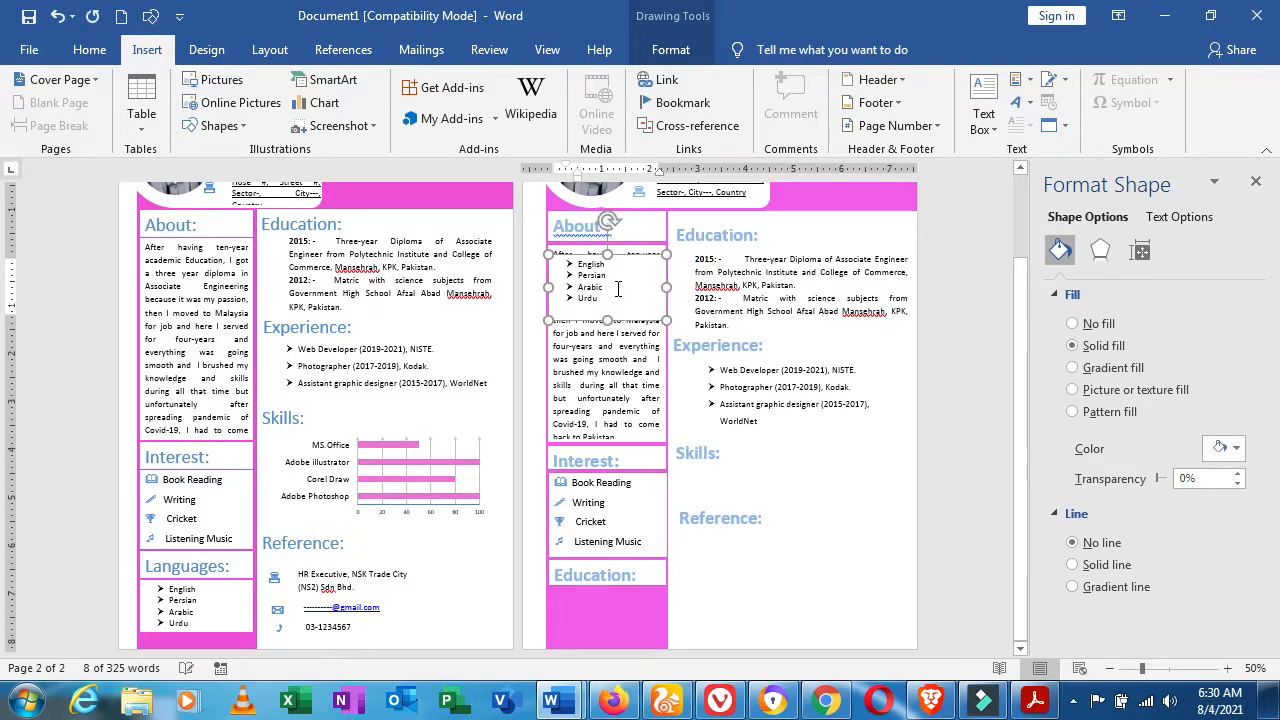
key("Down")
key("Down")
key("Down")
key("Down")
key("Down")
key("Down")
key("Down")
key("Down")
key("Down")
key("Down")
key("Down")
key("Down")
key("Down")
key("Down")
key("Down")
key("Down")
key("Down")
key("Down")
key("Down")
key("Down")
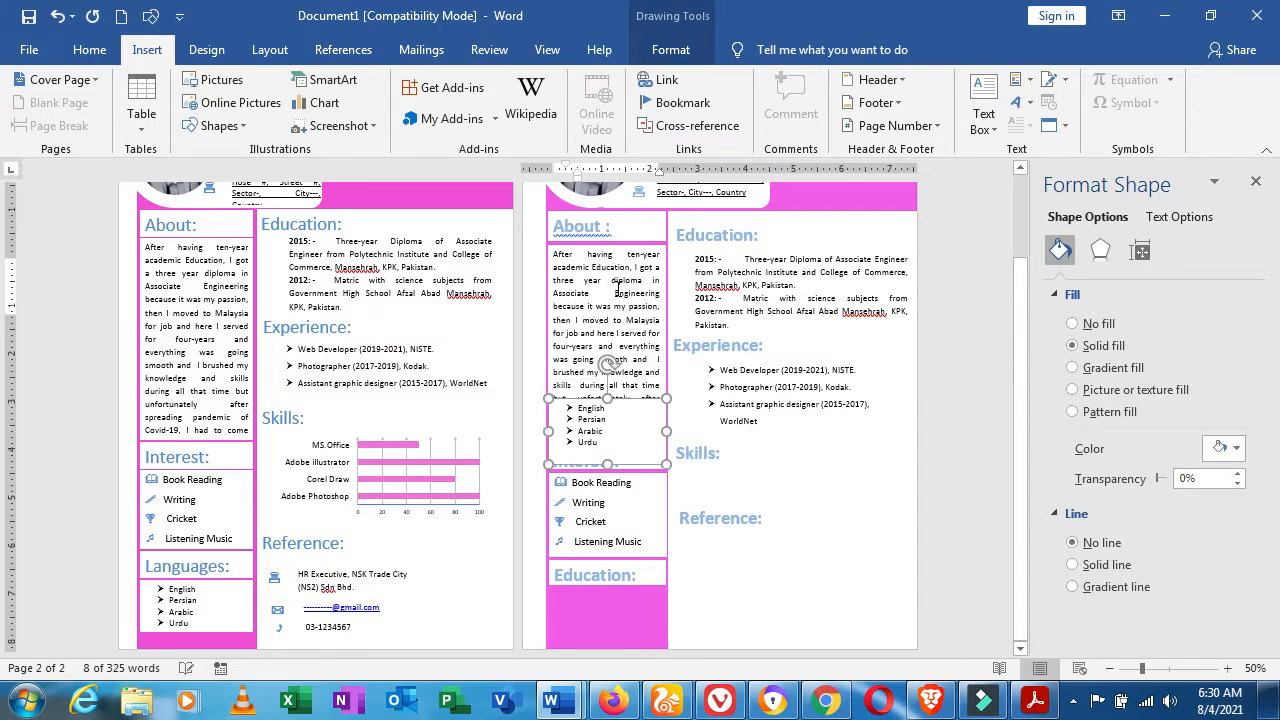
key("Down")
key("Down")
key("Down")
key("Down")
key("Down")
key("Down")
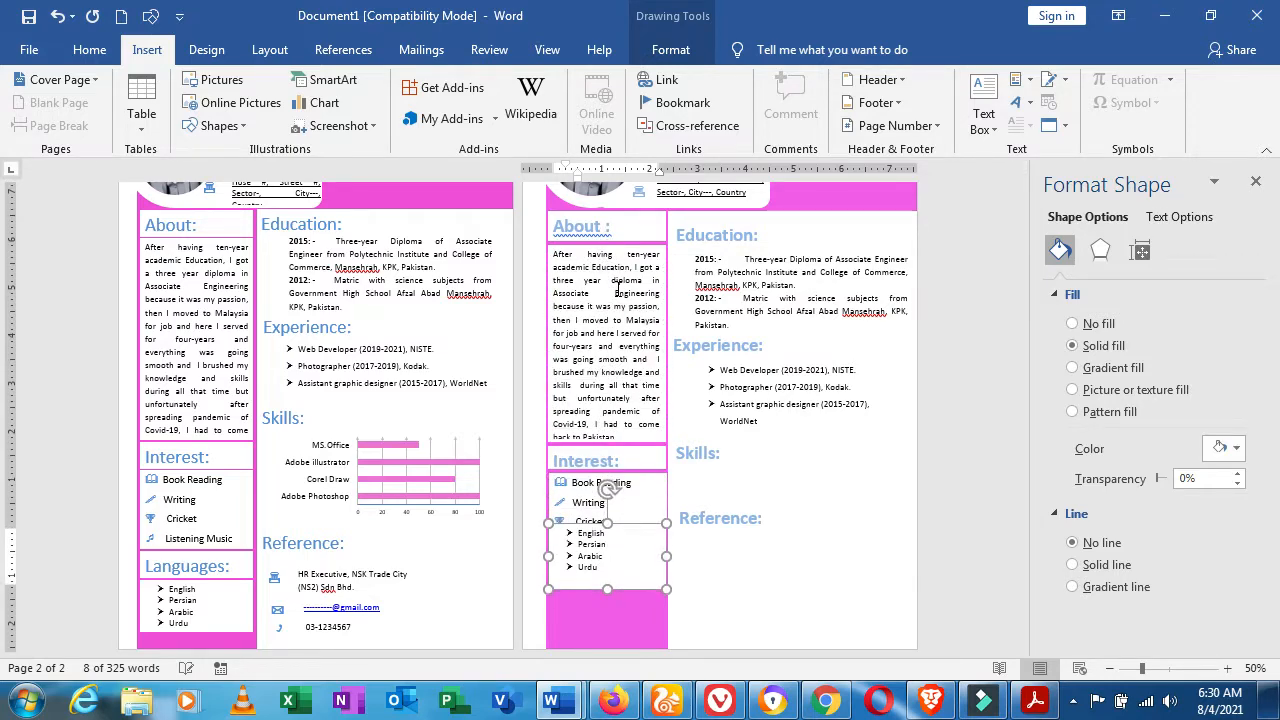
key("Down")
key("Down")
key("Down")
key("Down")
key("Down")
key("Down")
key("Down")
key("Down")
key("Down")
key("Down")
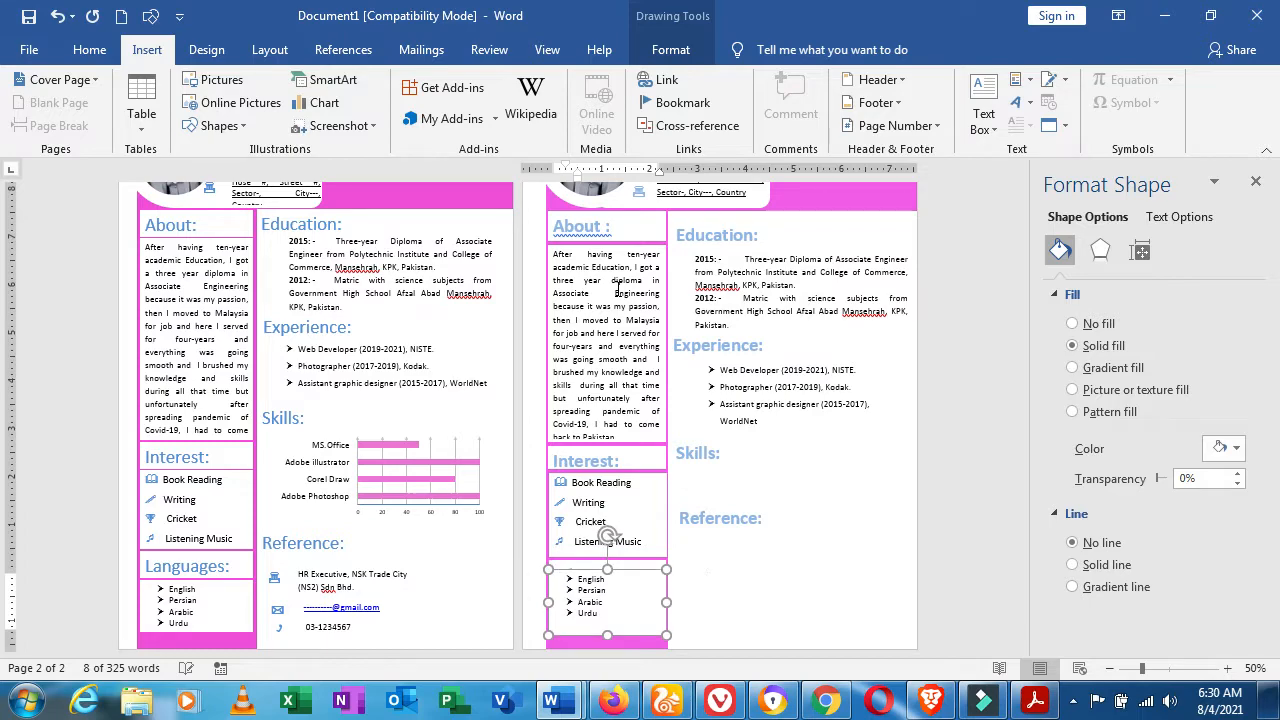
key("Down")
key("Down")
key("Down")
key("Down")
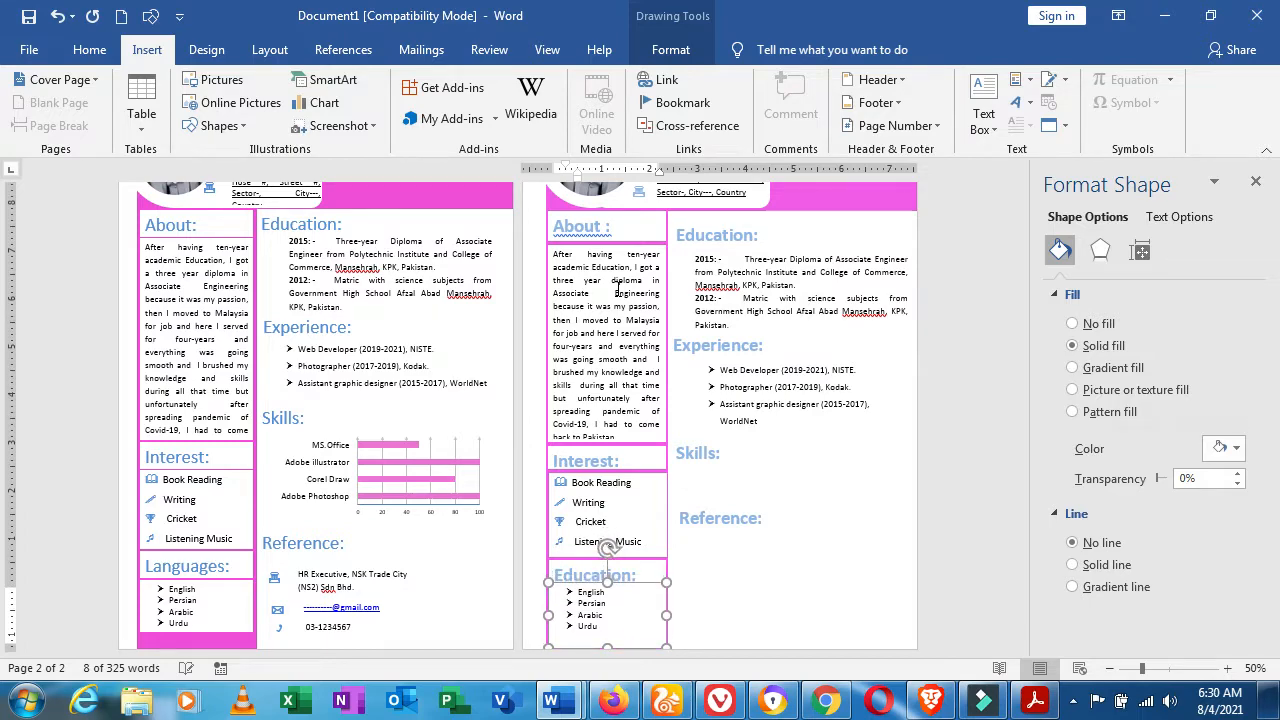
key("Down")
key("Down")
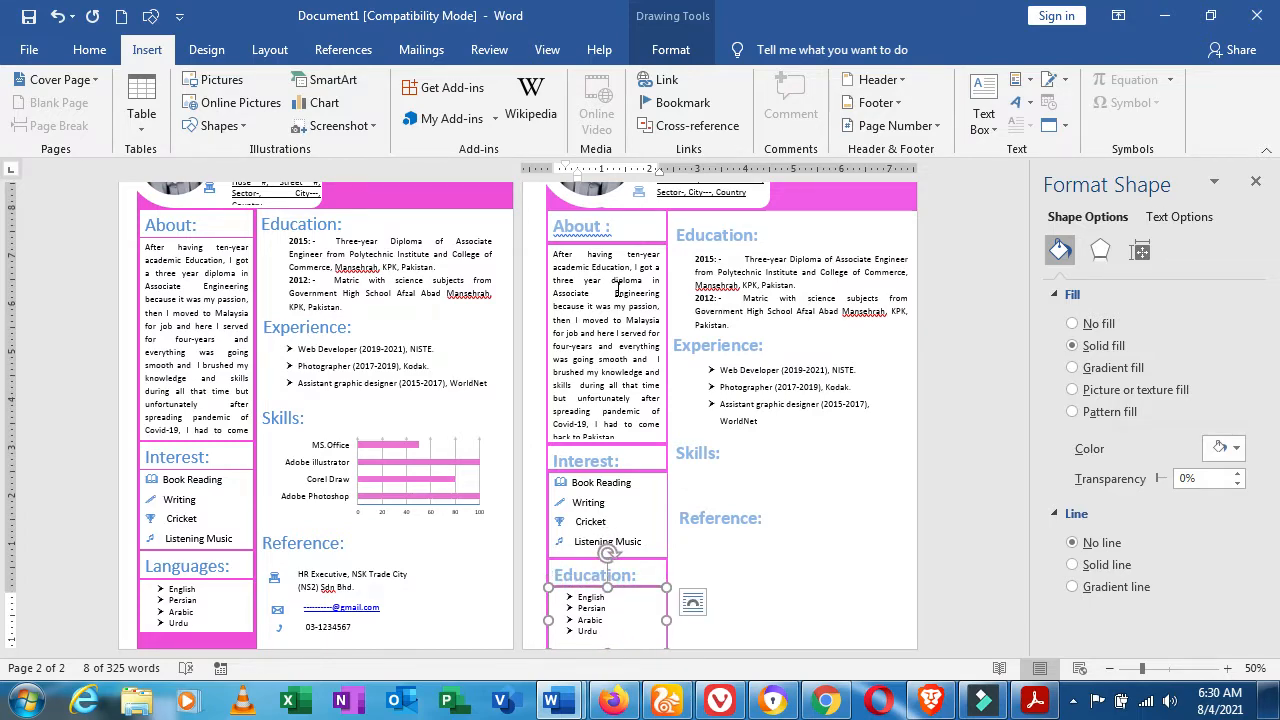
- Nudge the second page's Interest heading box and the interest list box up to tighten the gaps above them
left_click(614, 459)
left_click(605, 449)
key("Up")
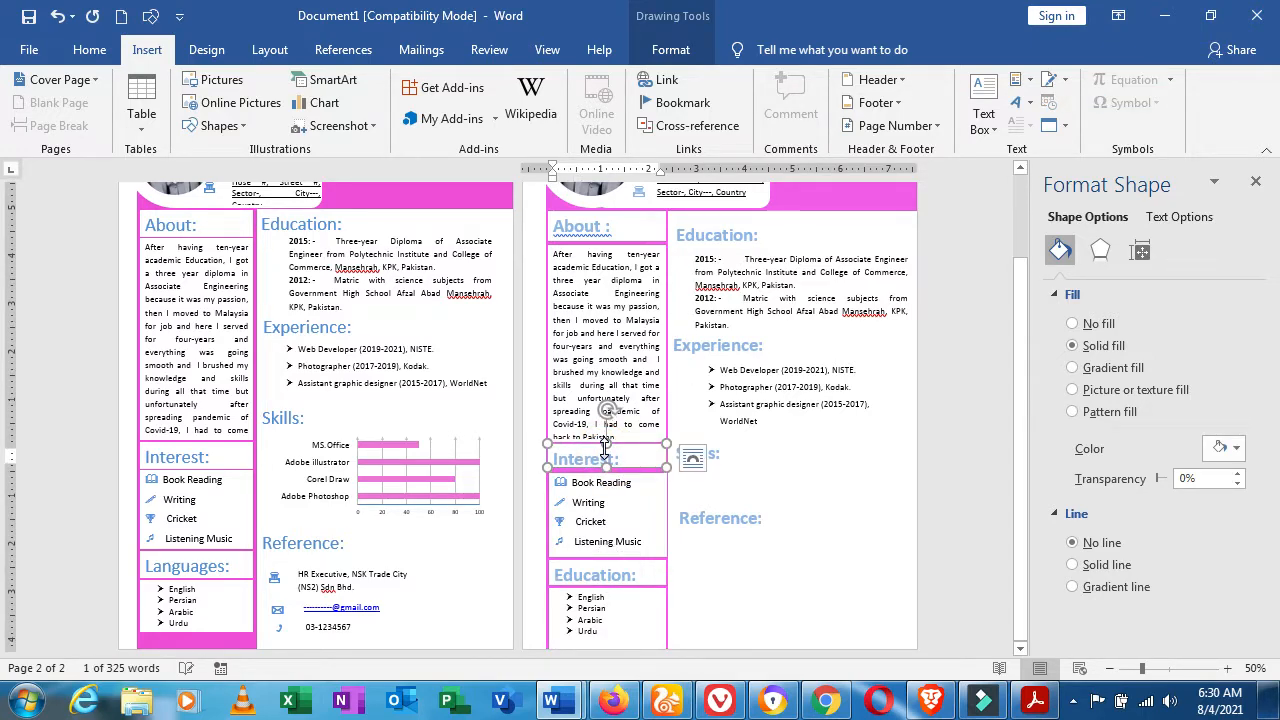
left_click(606, 502)
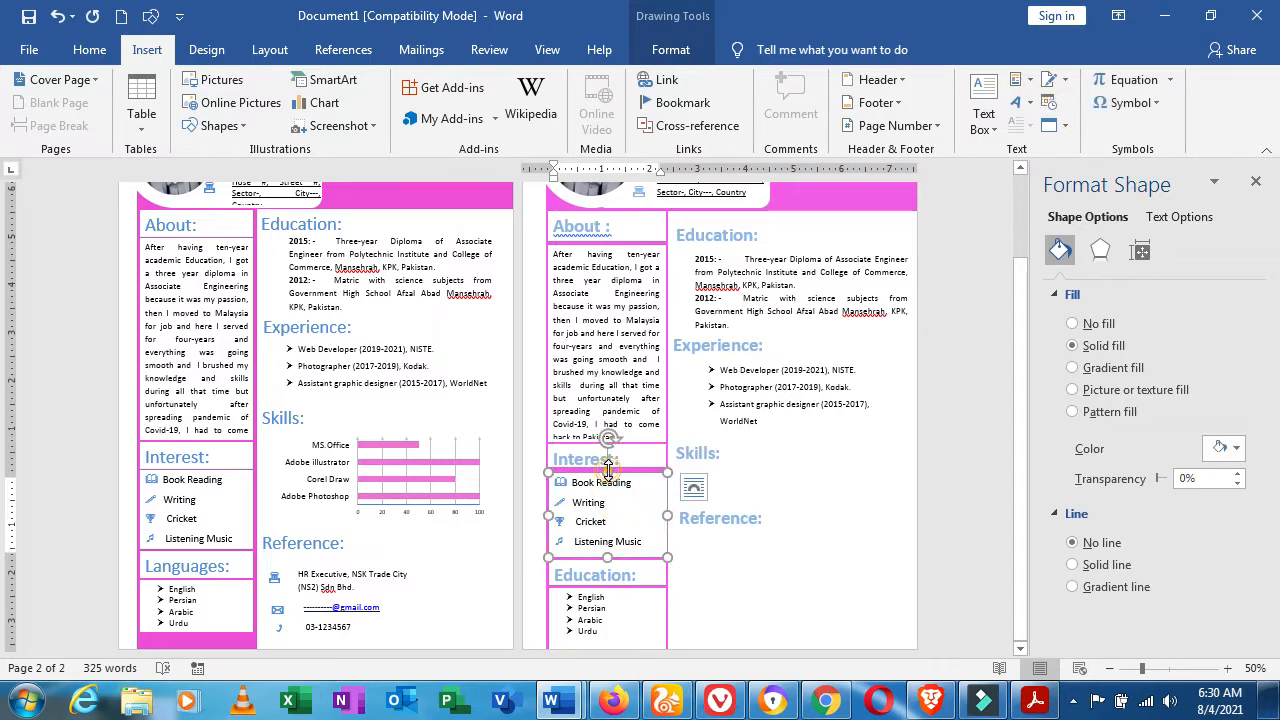
left_click(607, 469)
key("Up")
key("Up")
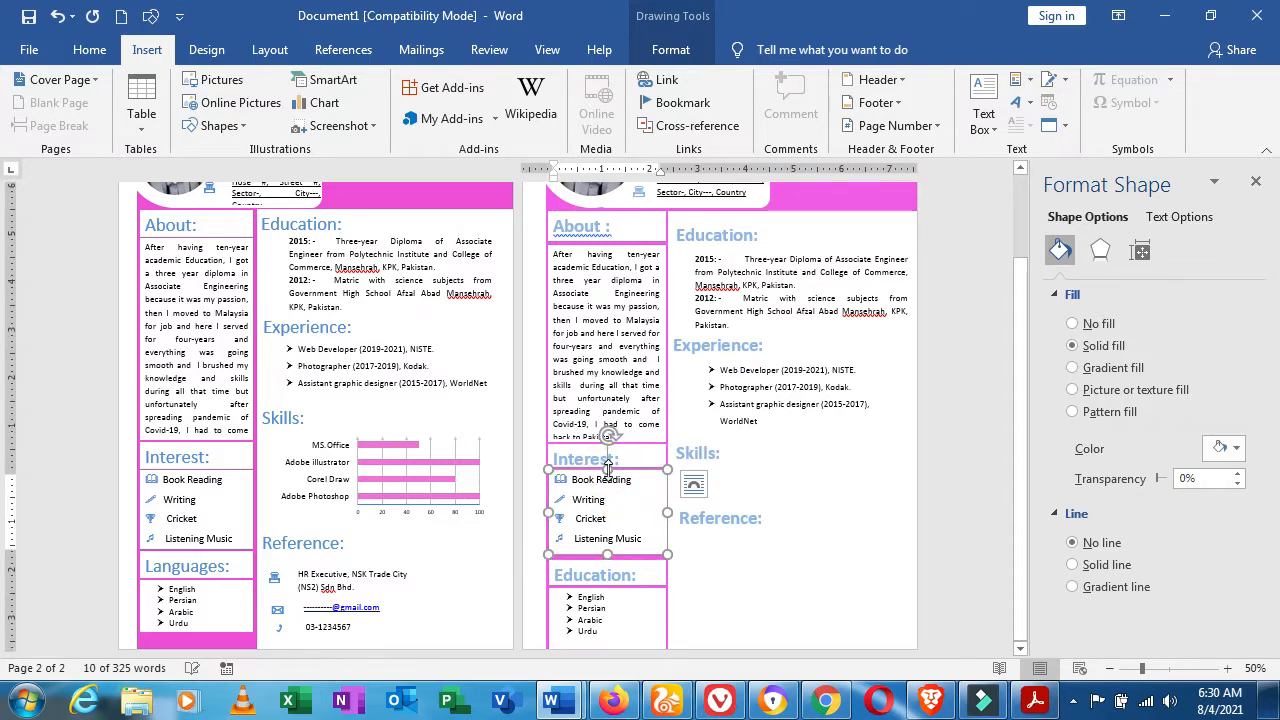
- Nudge the sidebar's Education heading box and the languages list box up, leaving only thin pink gaps between them
left_click(608, 573)
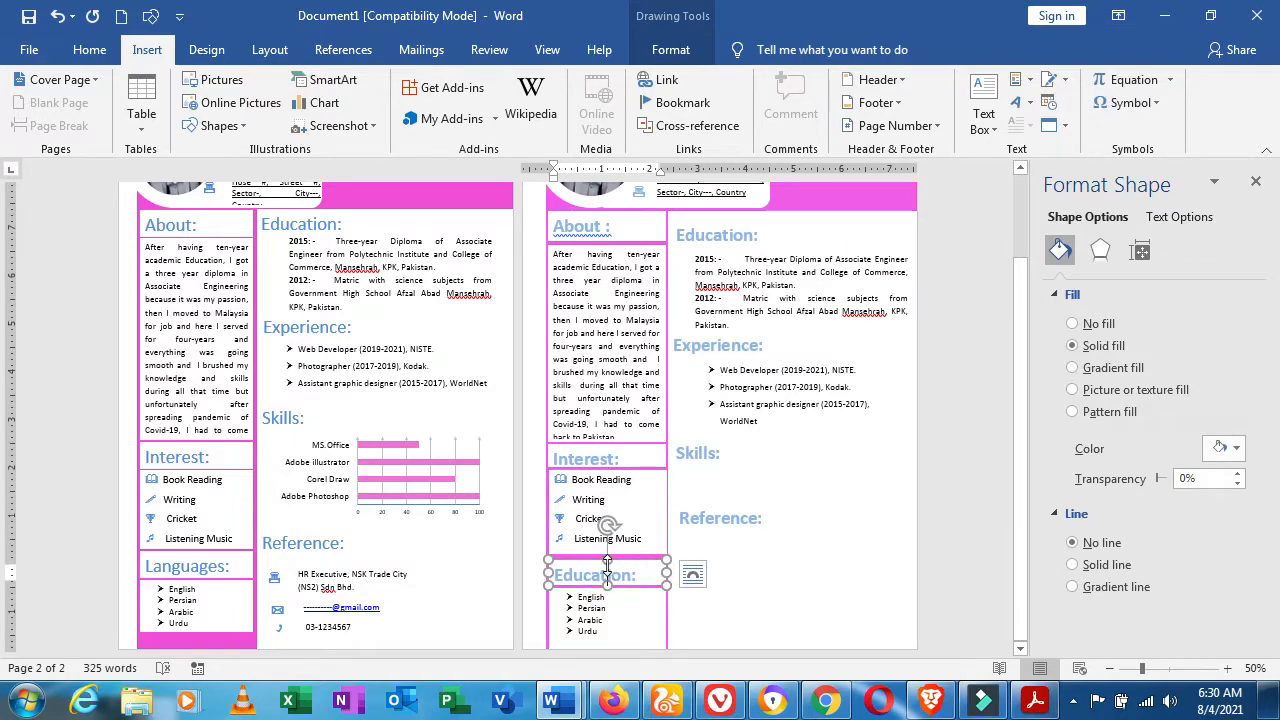
left_click(607, 565)
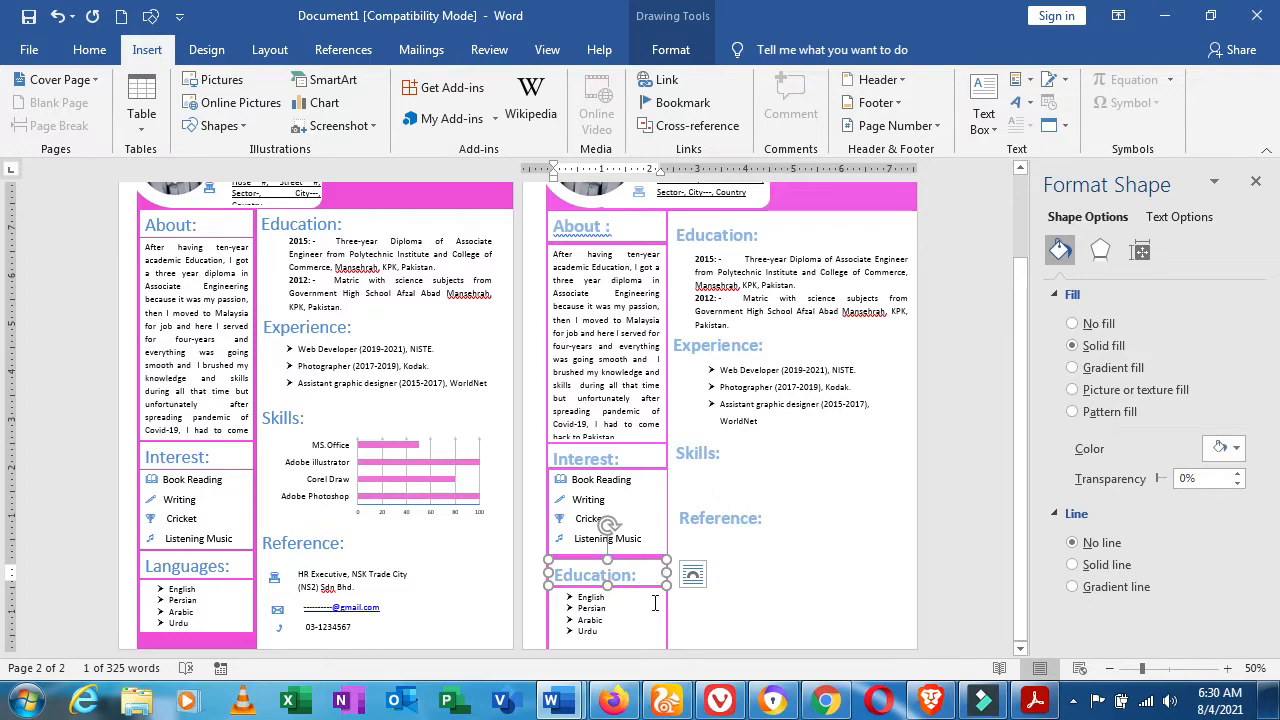
left_click(608, 562)
key("Up")
key("Up")
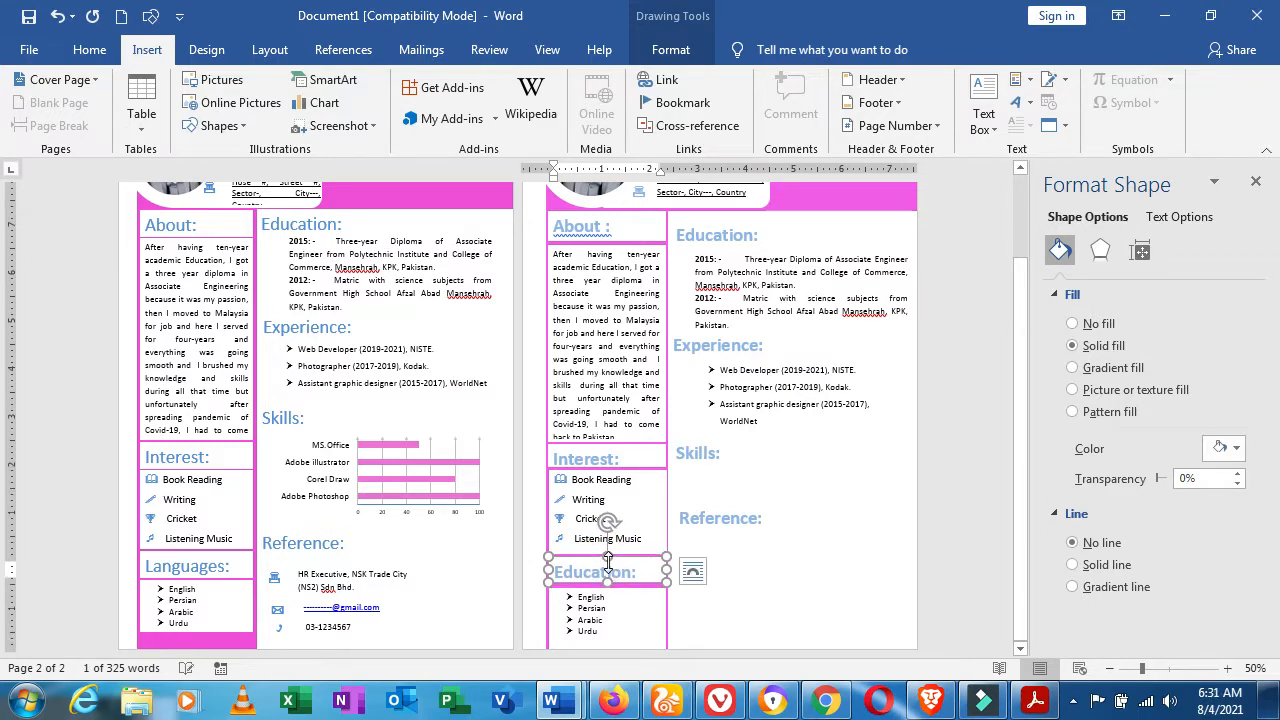
left_click(612, 614)
left_click(607, 586)
left_click_drag(607, 586, 607, 584)
left_click(835, 549)
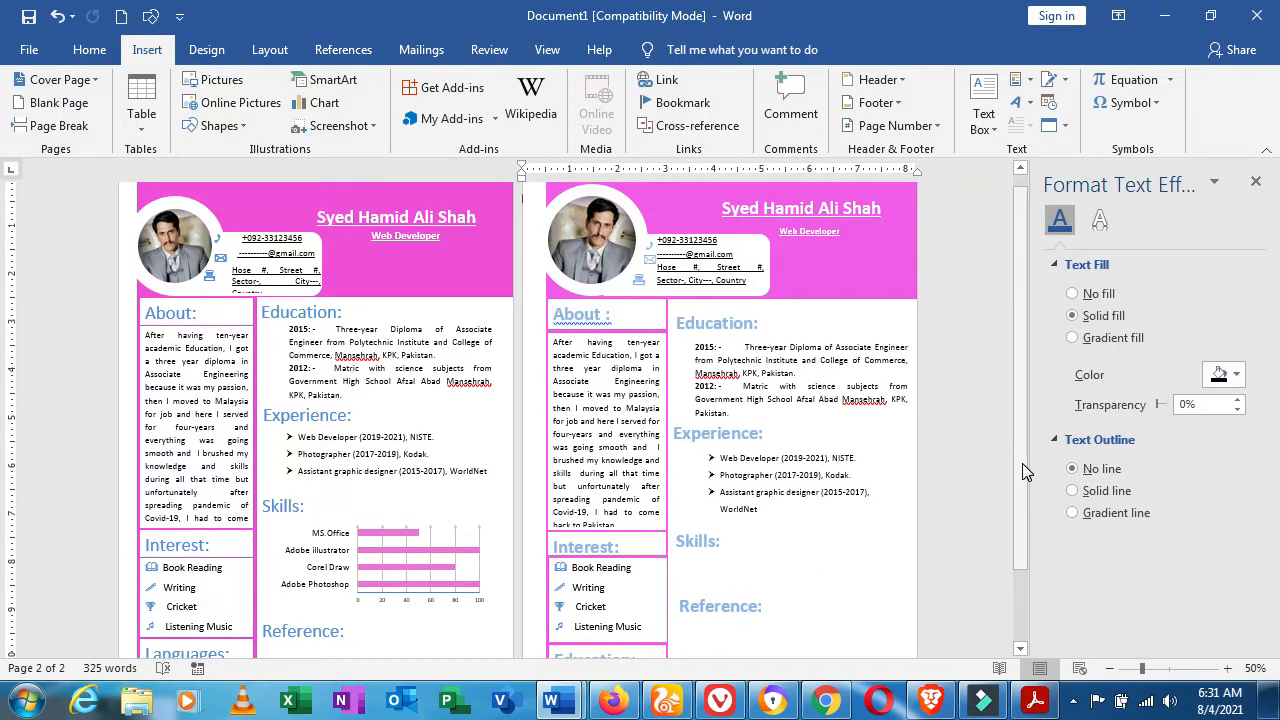
- Move the second page's Reference heading down to leave more room under the Skills heading
left_click_drag(1022, 463, 1020, 543)
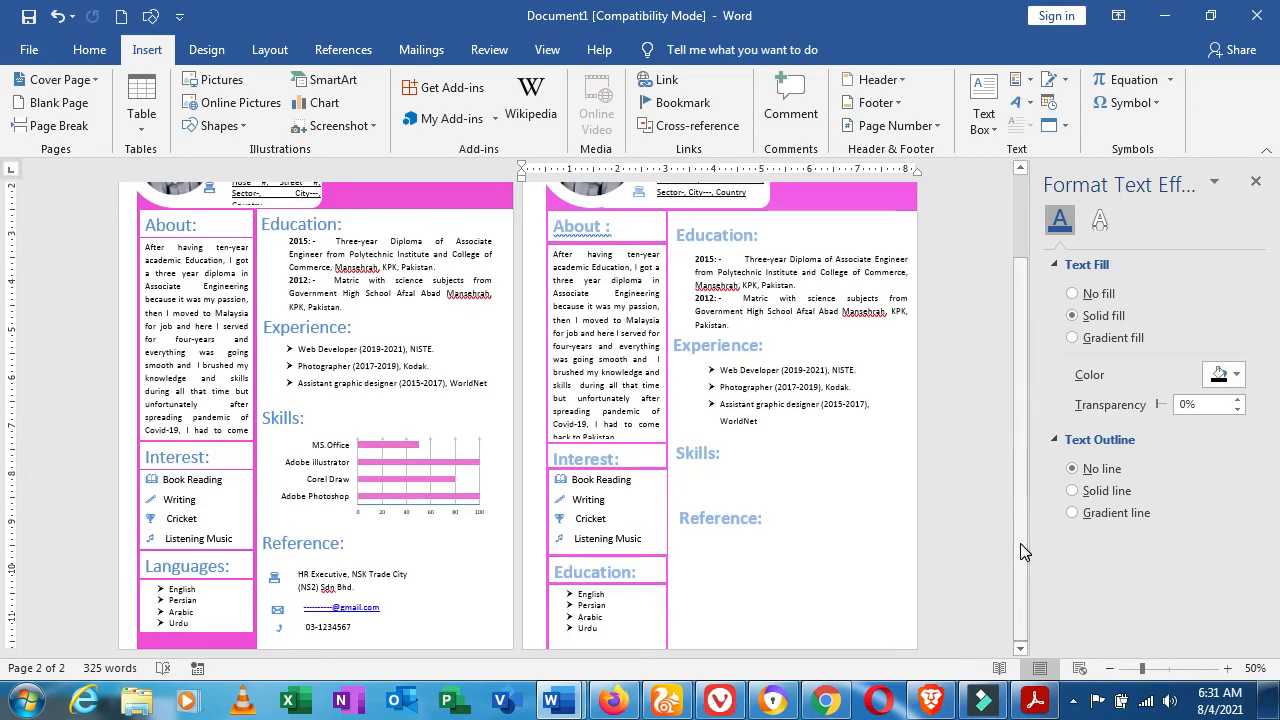
left_click(712, 553)
left_click(717, 517)
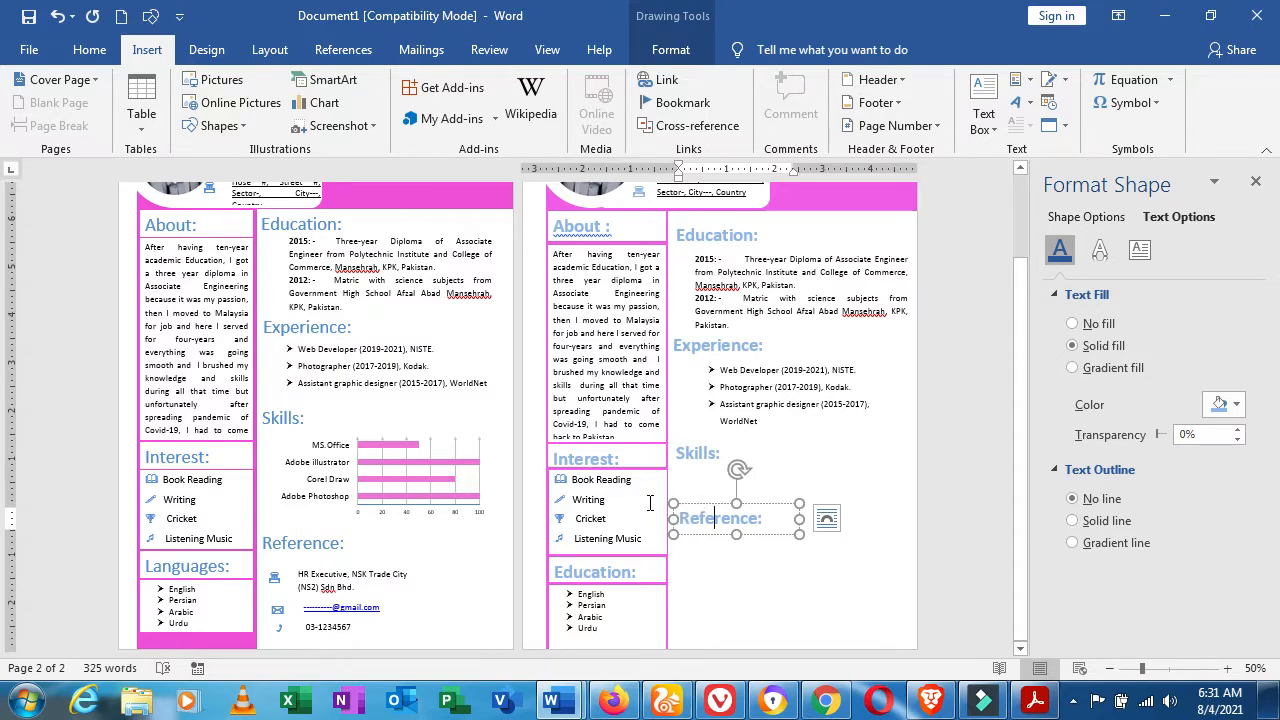
left_click(734, 534)
key("Down")
key("Down")
key("Down")
key("Down")
key("Down")
key("Down")
key("Down")
key("Down")
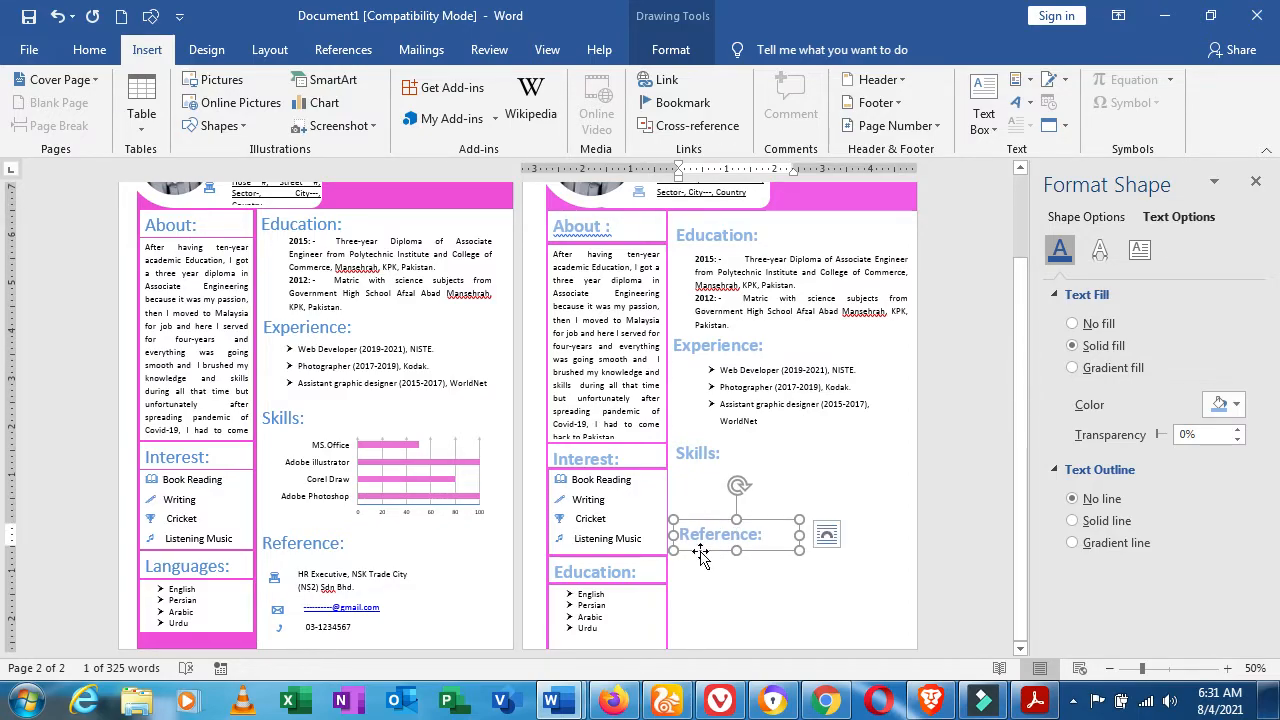
left_click(766, 575)
- Duplicate the second page's Education paragraph box and clear all the text from the copy
scroll(766, 575, "up", 2)
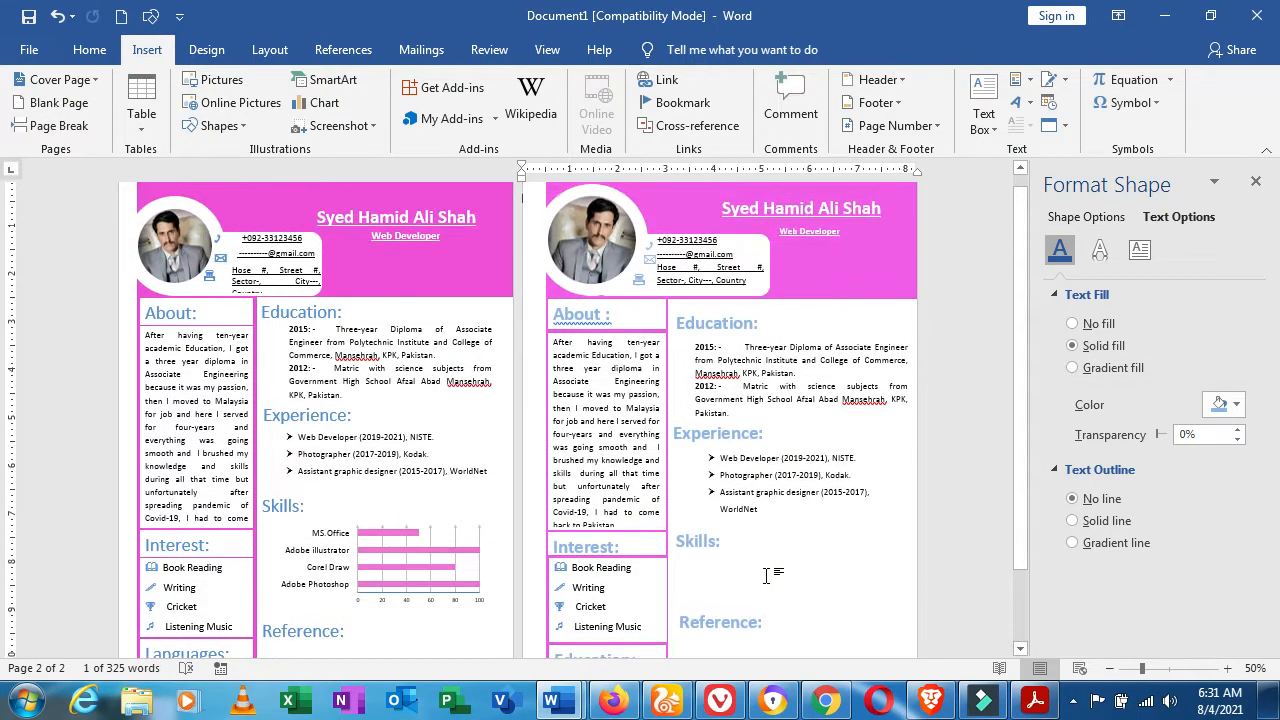
left_click(853, 468)
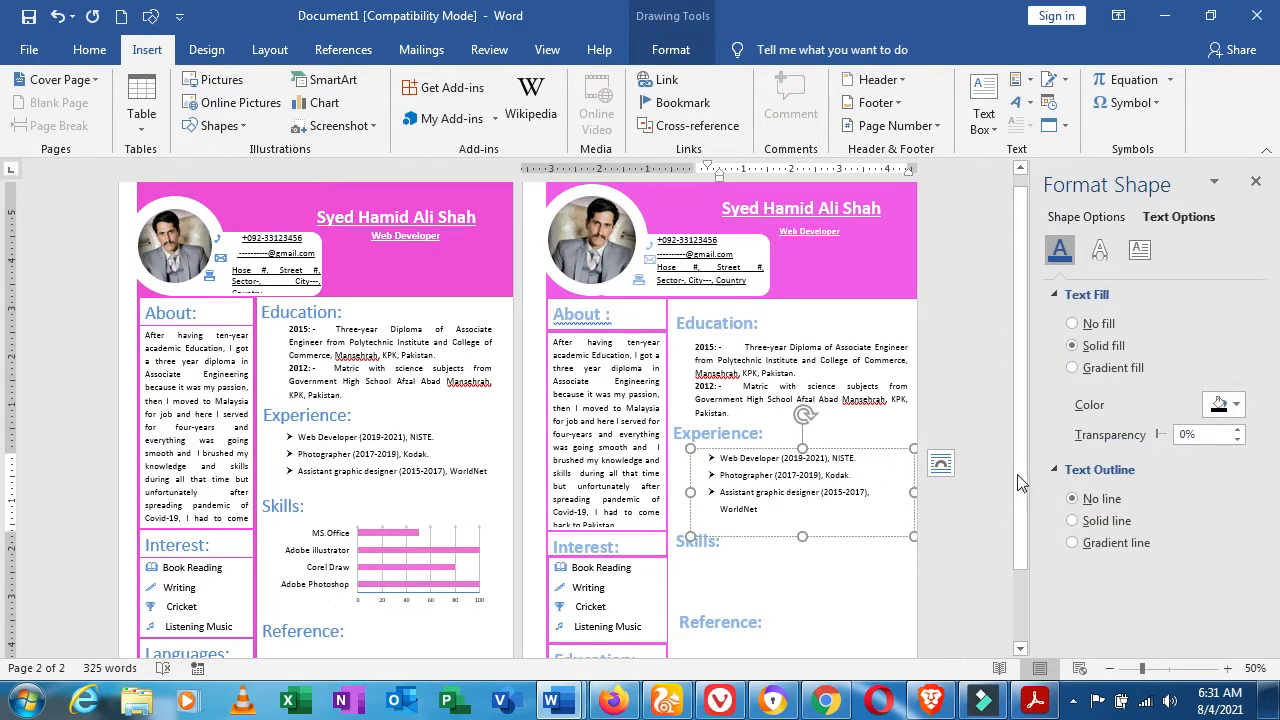
left_click_drag(1023, 445, 1018, 410)
left_click(881, 402)
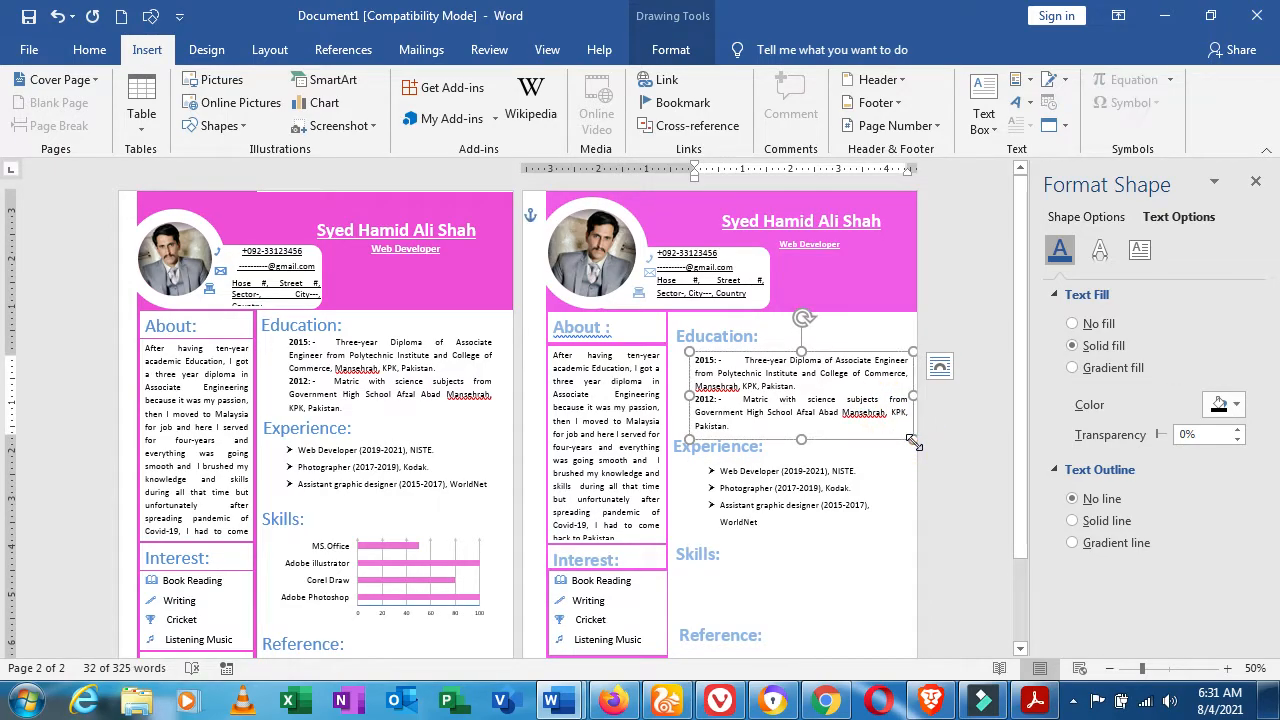
key("ctrl+v")
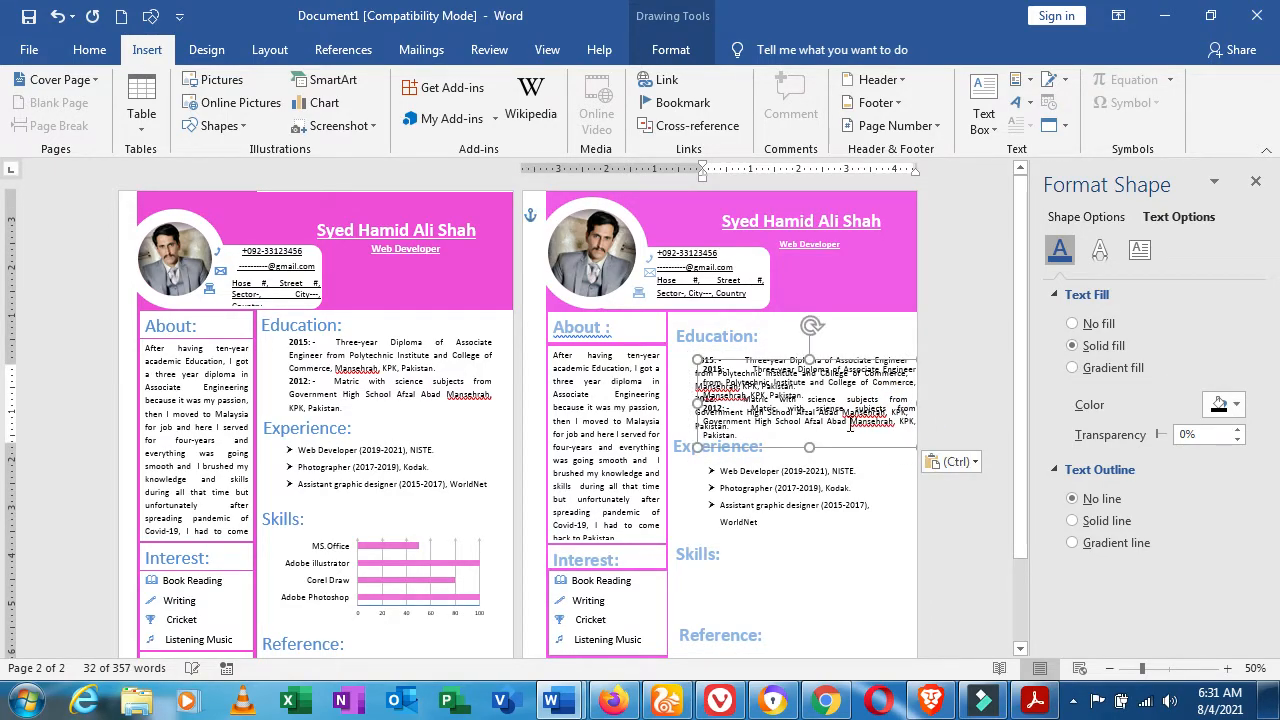
key("ctrl+a")
key("Delete")
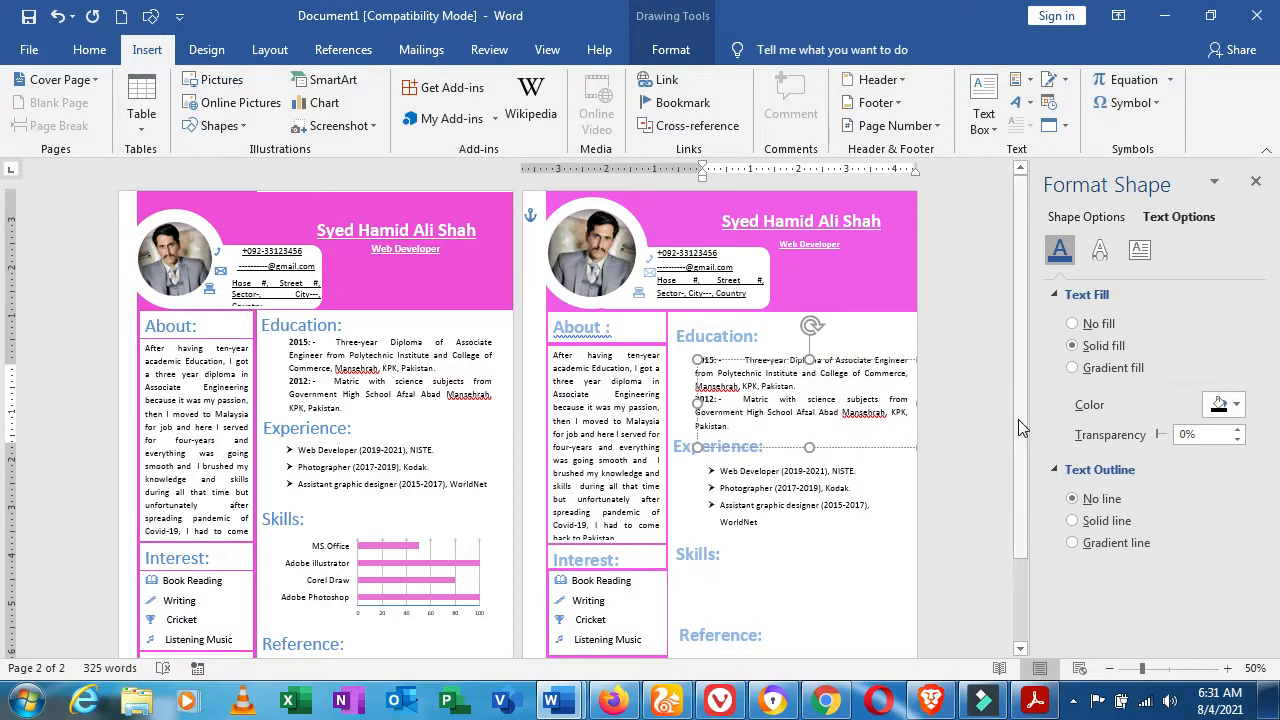
- Copy the reference's position, e-mail and phone lines from the first page into the empty text box
scroll(1012, 547, "down", 2)
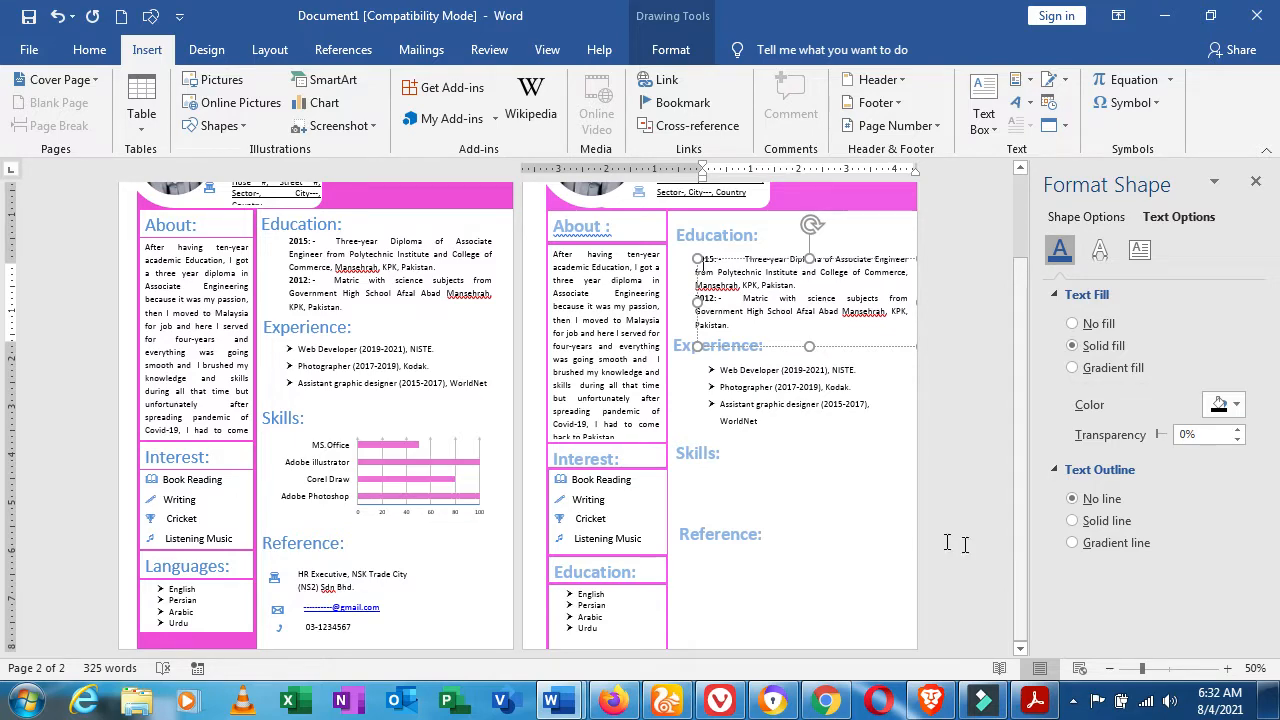
left_click(357, 608)
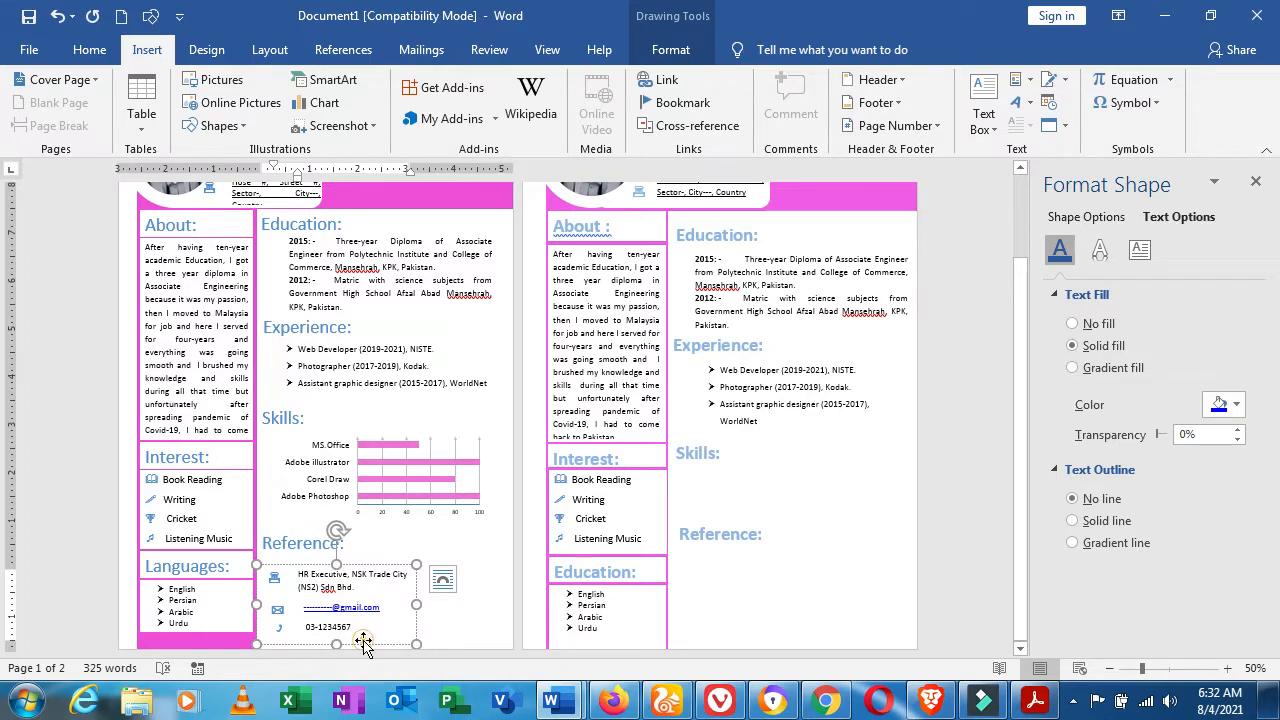
left_click(363, 644)
left_click_drag(365, 622, 226, 555)
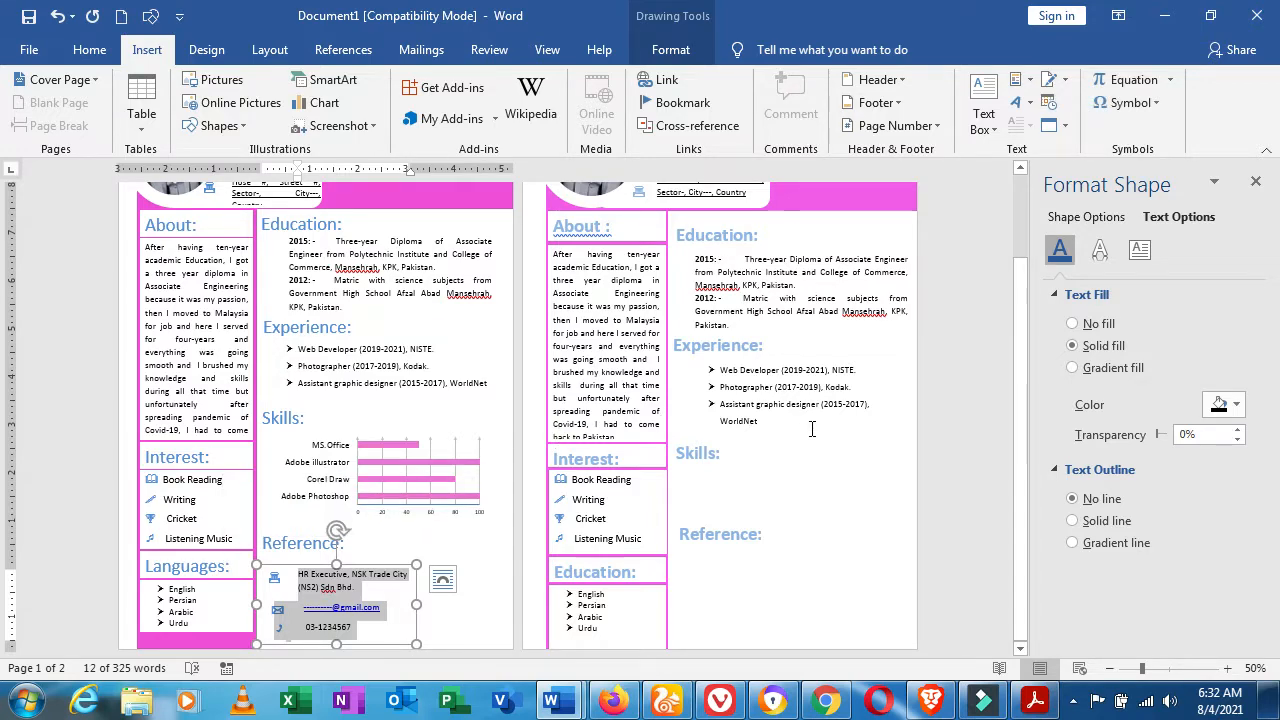
left_click(840, 298)
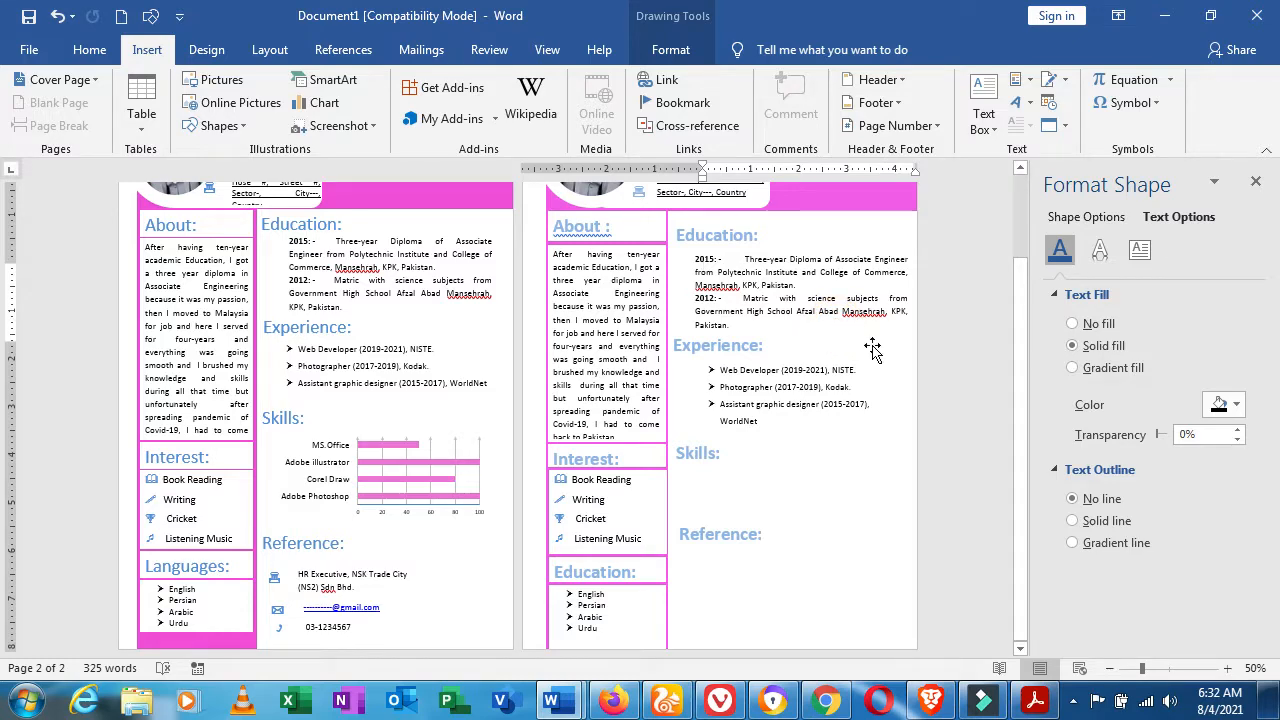
left_click(872, 347)
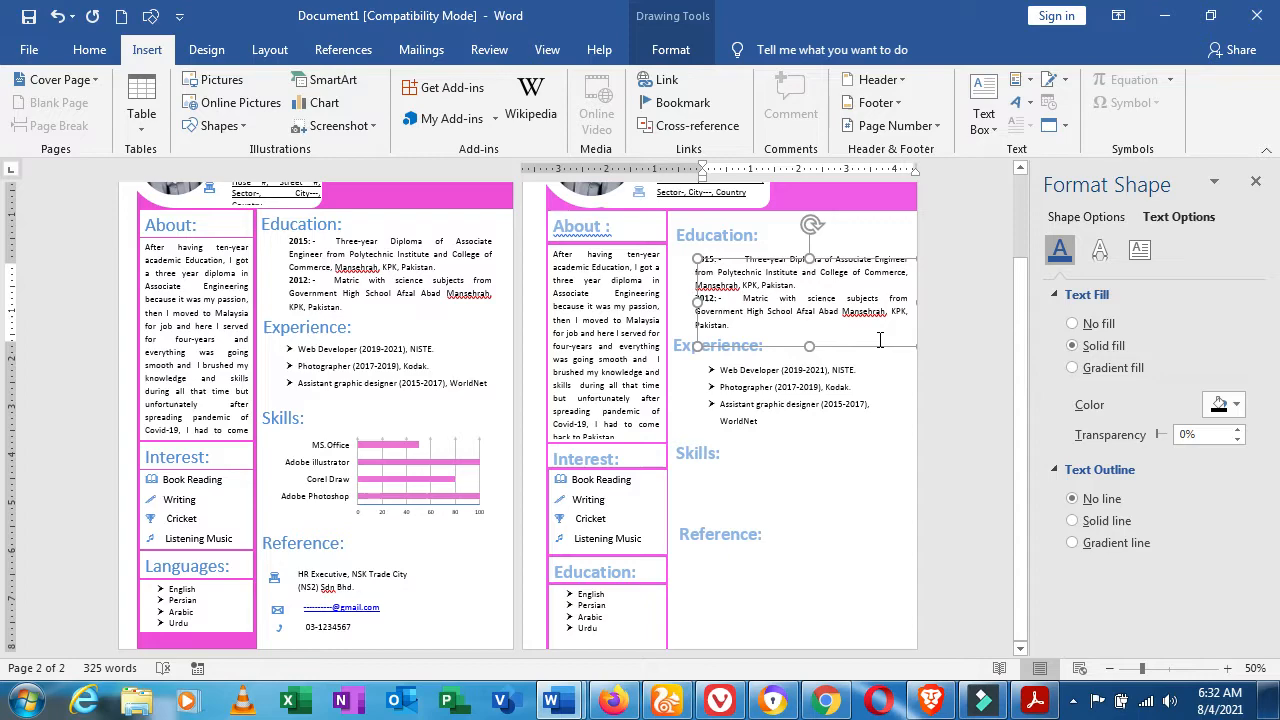
key("ctrl+v")
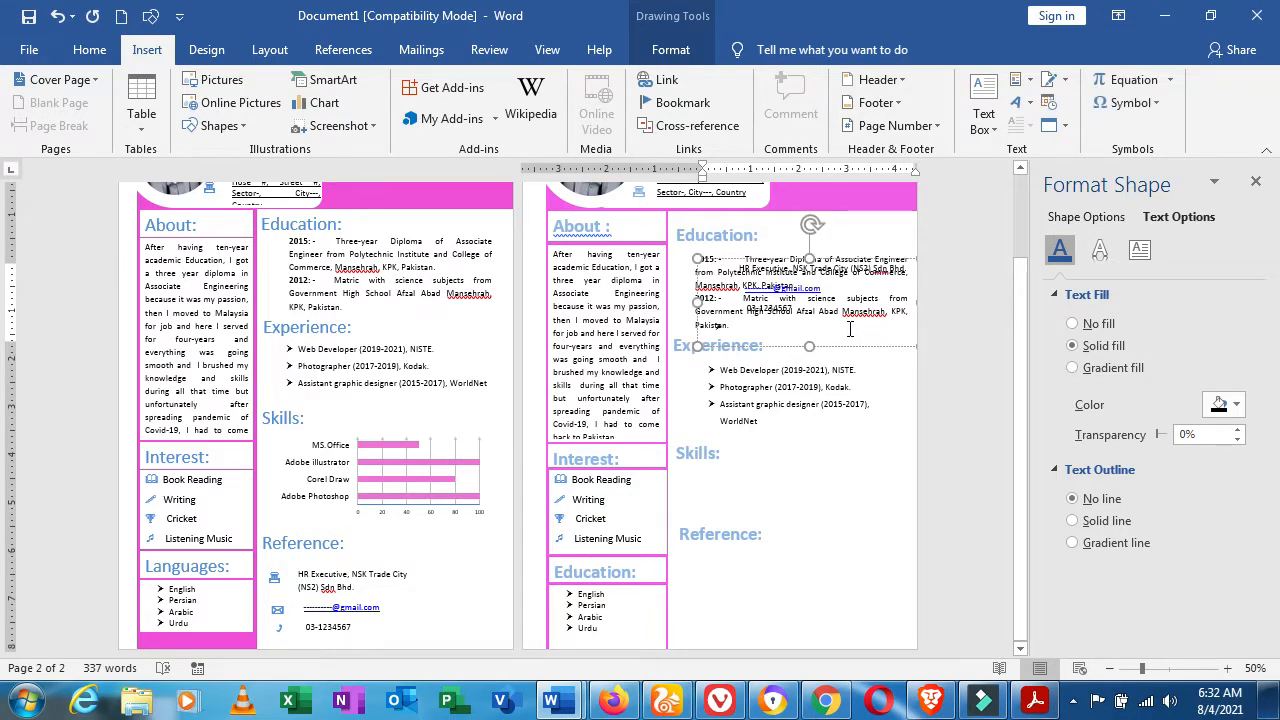
- Place the reference details box beneath the second page's Reference heading and remove the empty bullet line at its end
left_click_drag(858, 346, 843, 630)
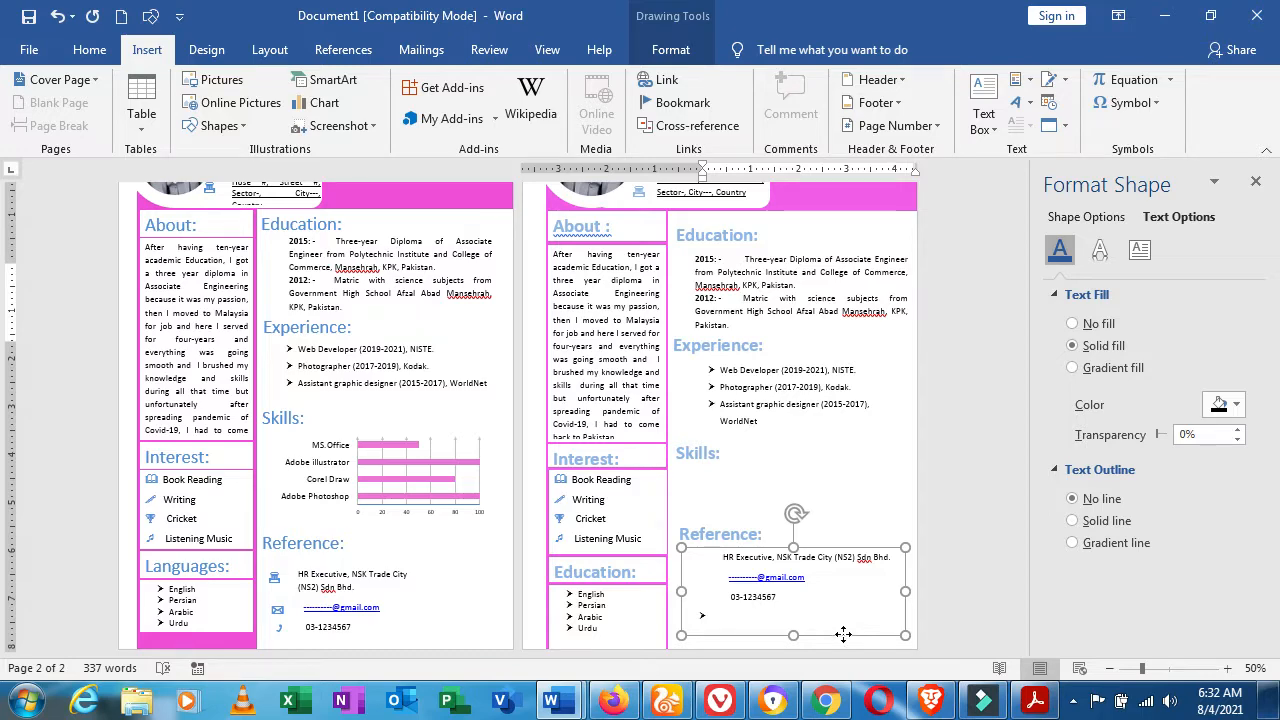
left_click_drag(843, 634, 842, 639)
left_click(738, 631)
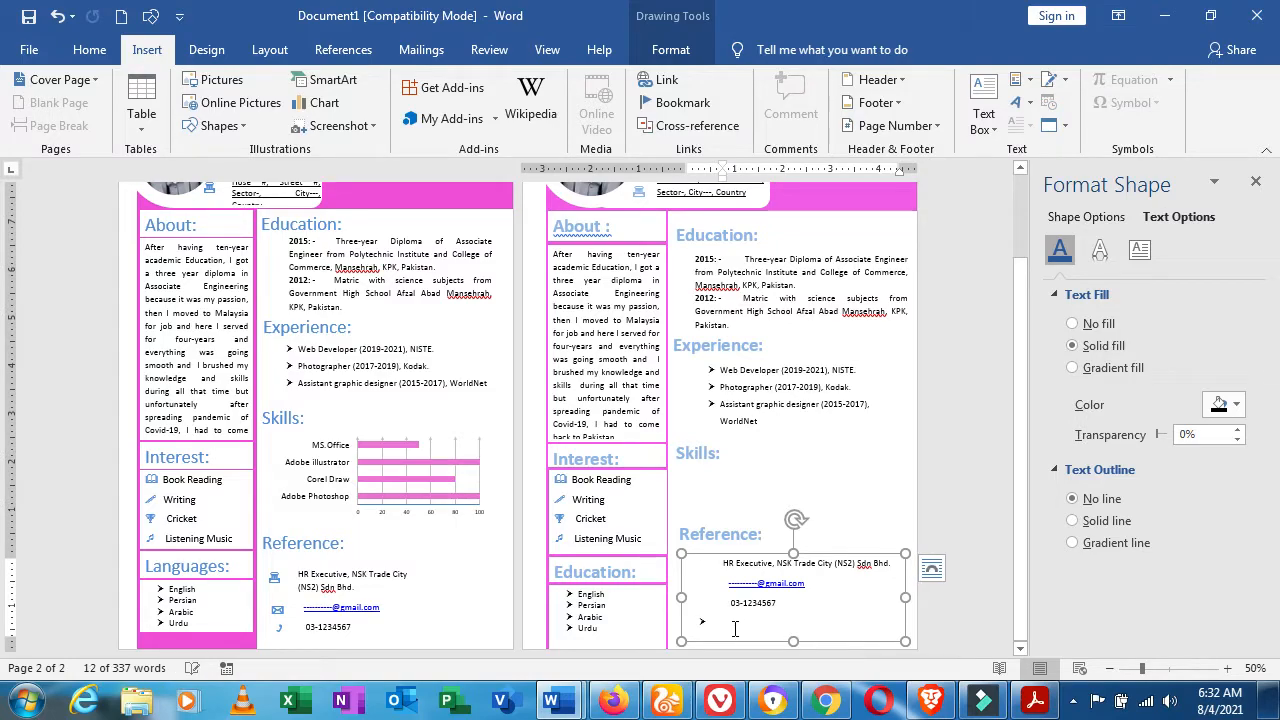
left_click(713, 622)
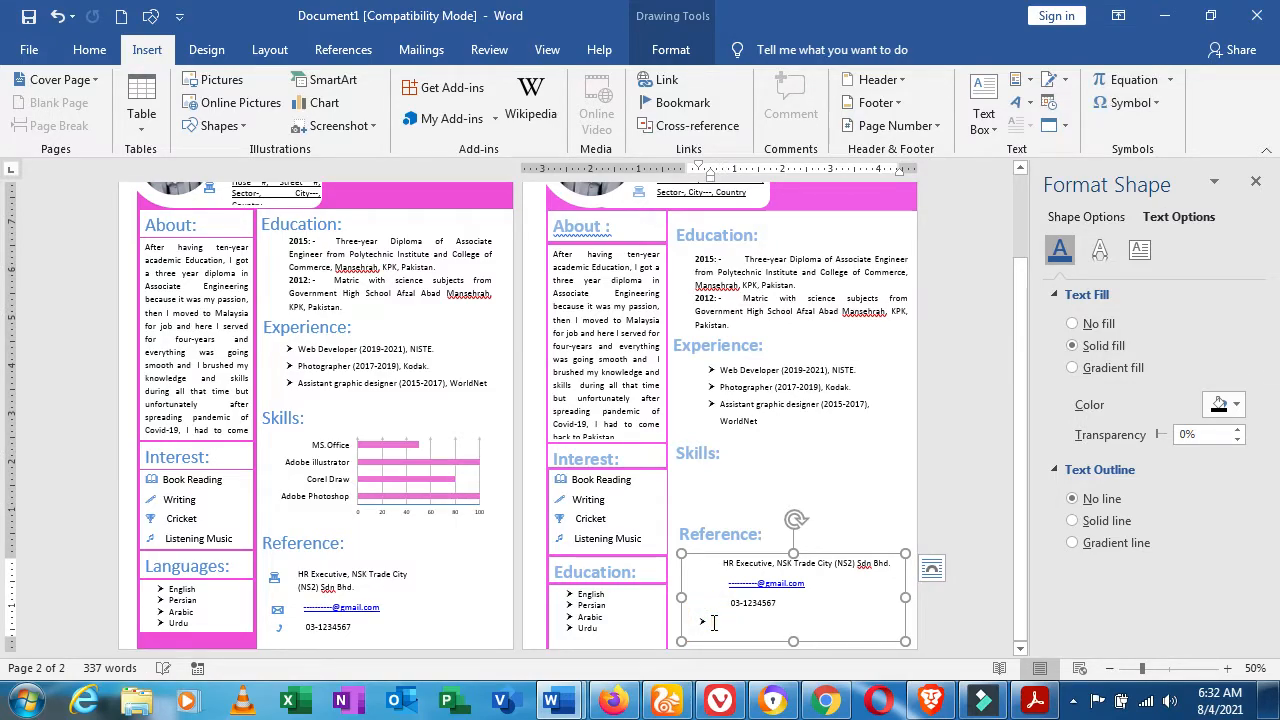
- Move the left and first-line indents of the second page's reference details back to the text box's left edge
left_click(700, 566)
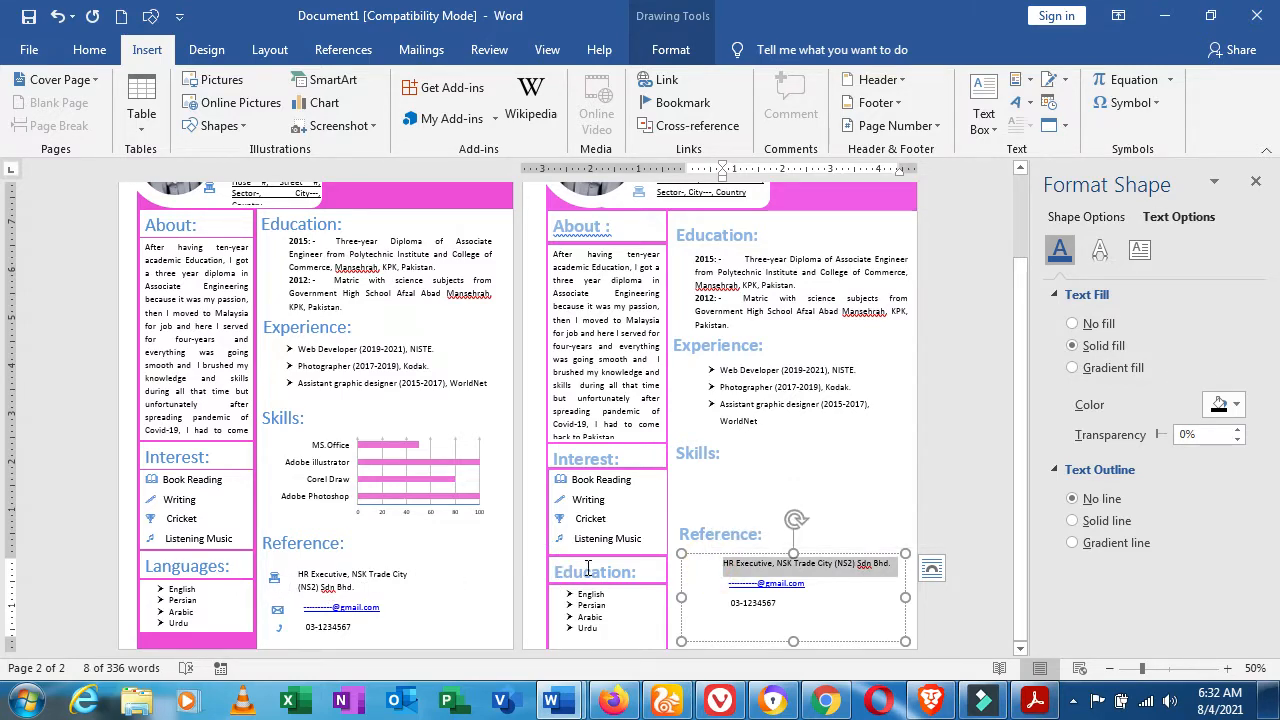
left_click(713, 561)
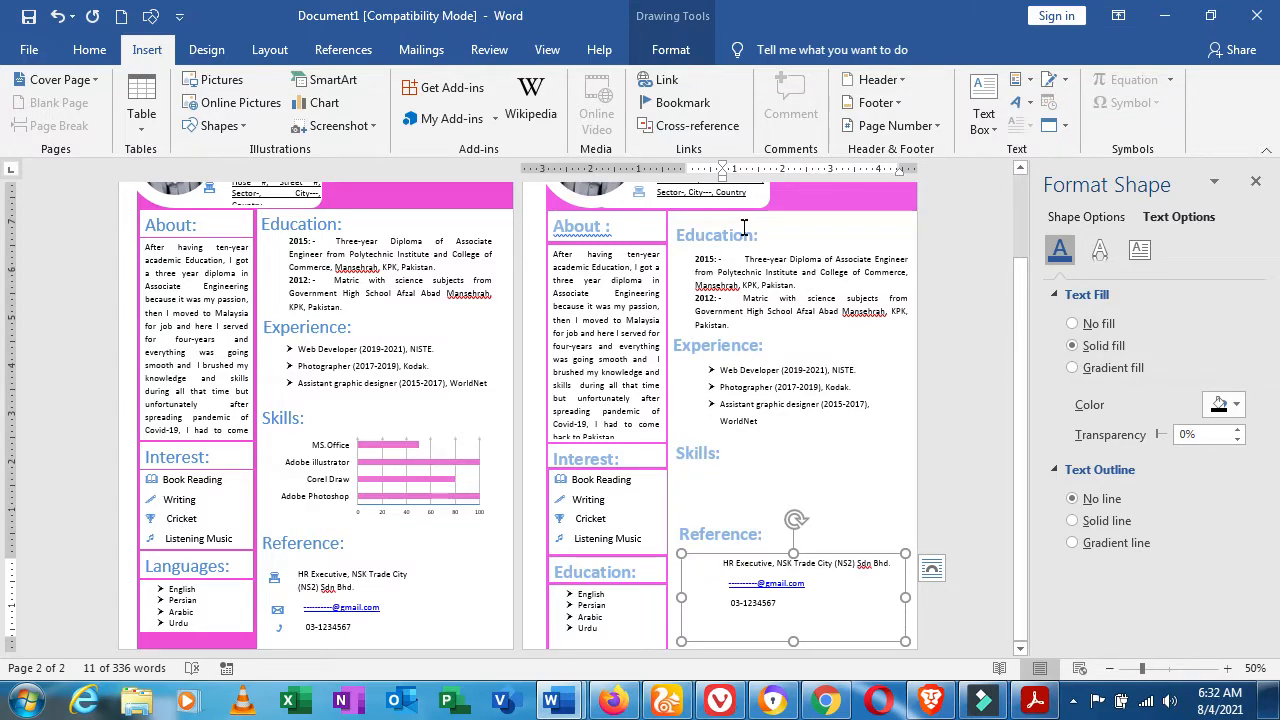
left_click_drag(722, 173, 688, 177)
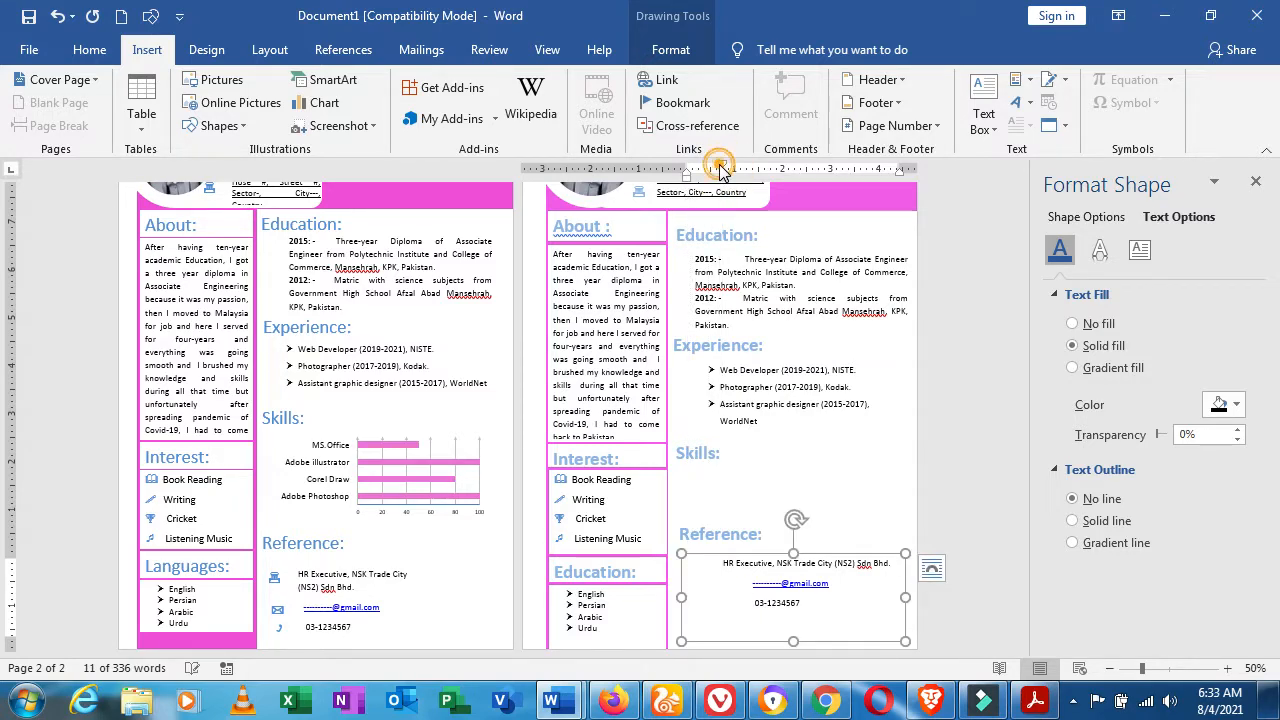
left_click_drag(723, 174, 686, 173)
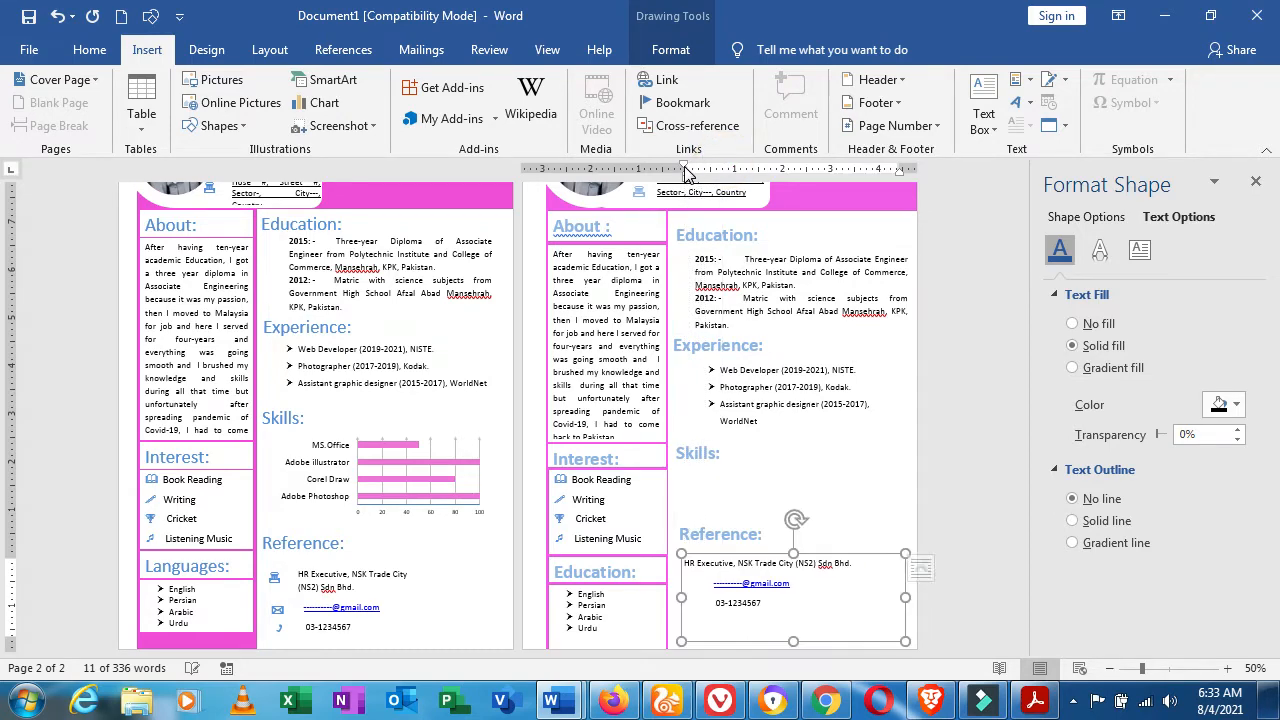
- Pull the reference's e-mail line toward the box's left edge by deleting the spaces in front of it
left_click(714, 582)
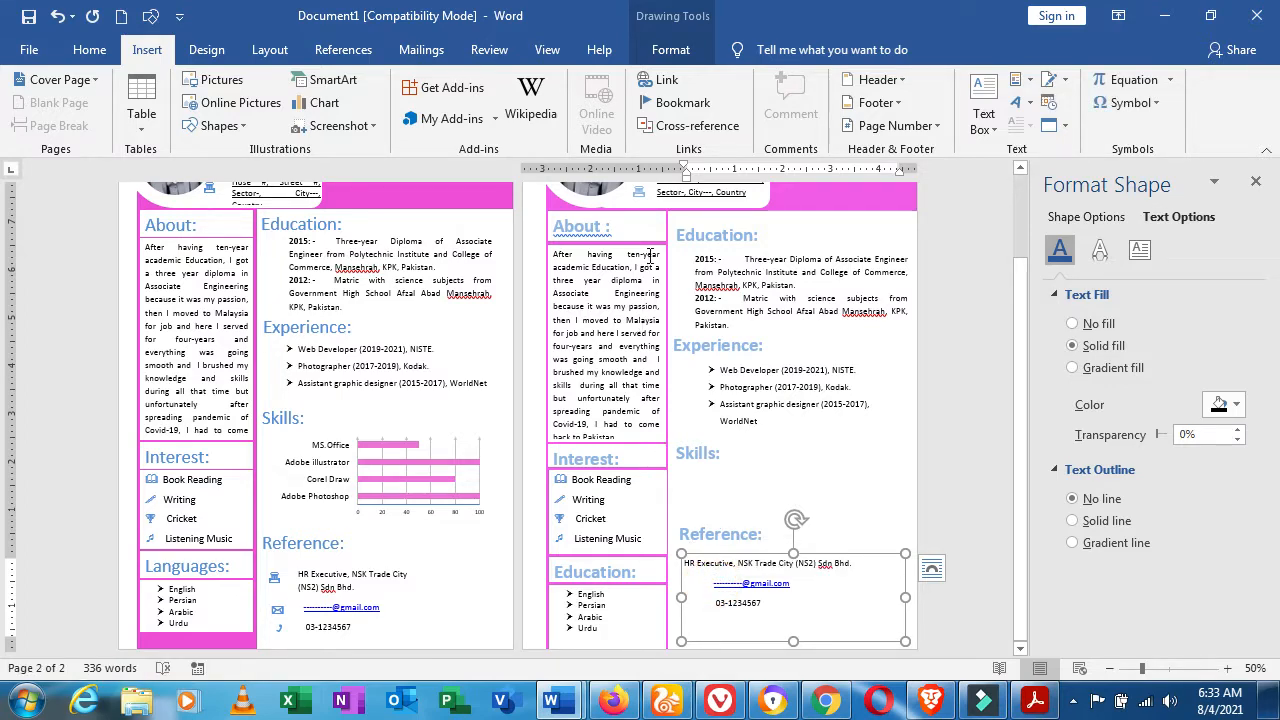
left_click_drag(685, 169, 686, 170)
key("BackSpace")
key("BackSpace")
key("BackSpace")
key("BackSpace")
key("BackSpace")
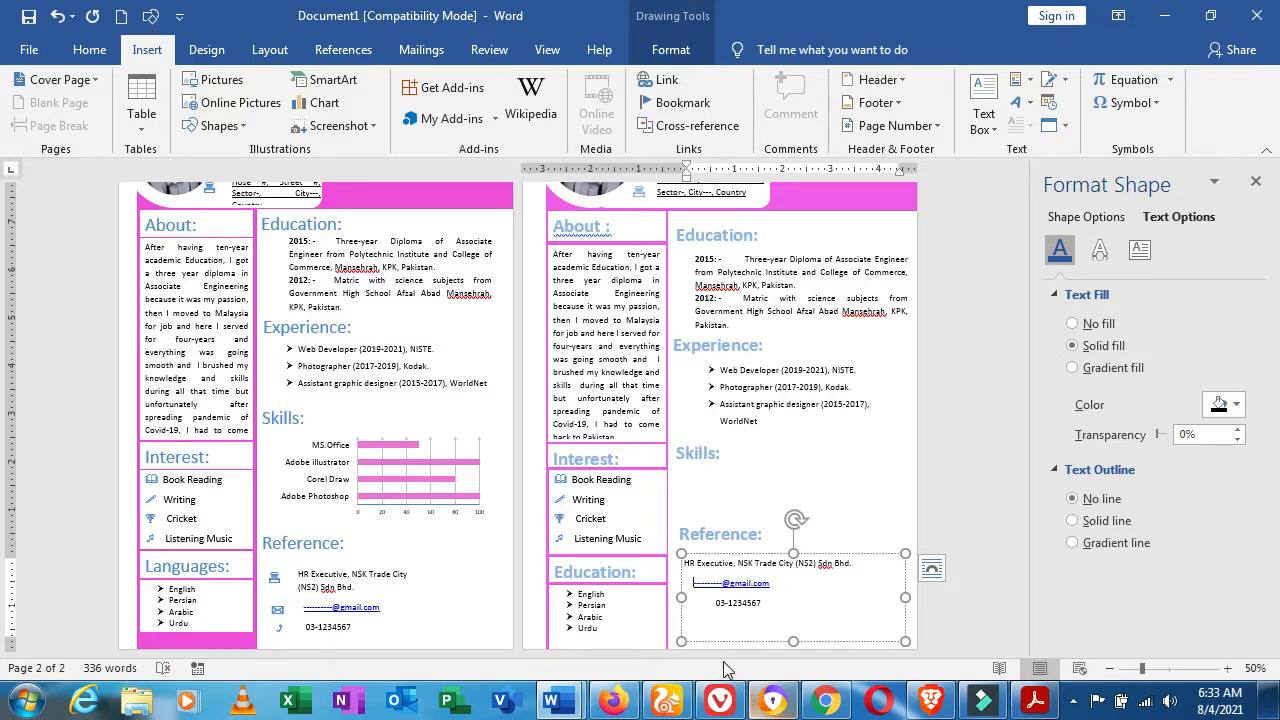
- Delete the leading spaces before the reference's phone number so it lines up near the e-mail line
left_click(716, 604)
key("BackSpace")
key("BackSpace")
key("BackSpace")
key("BackSpace")
key("BackSpace")
key("BackSpace")
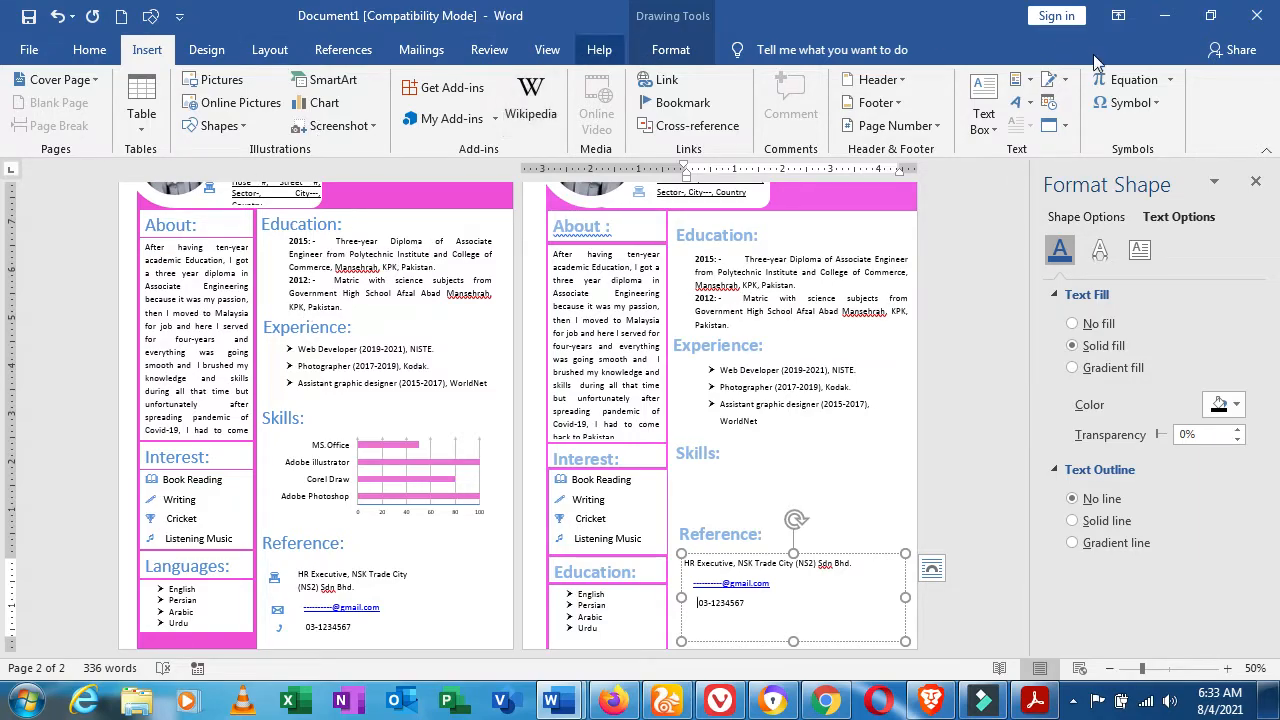
- Insert the telephone receiver symbol in front of the reference's phone number
left_click(567, 55)
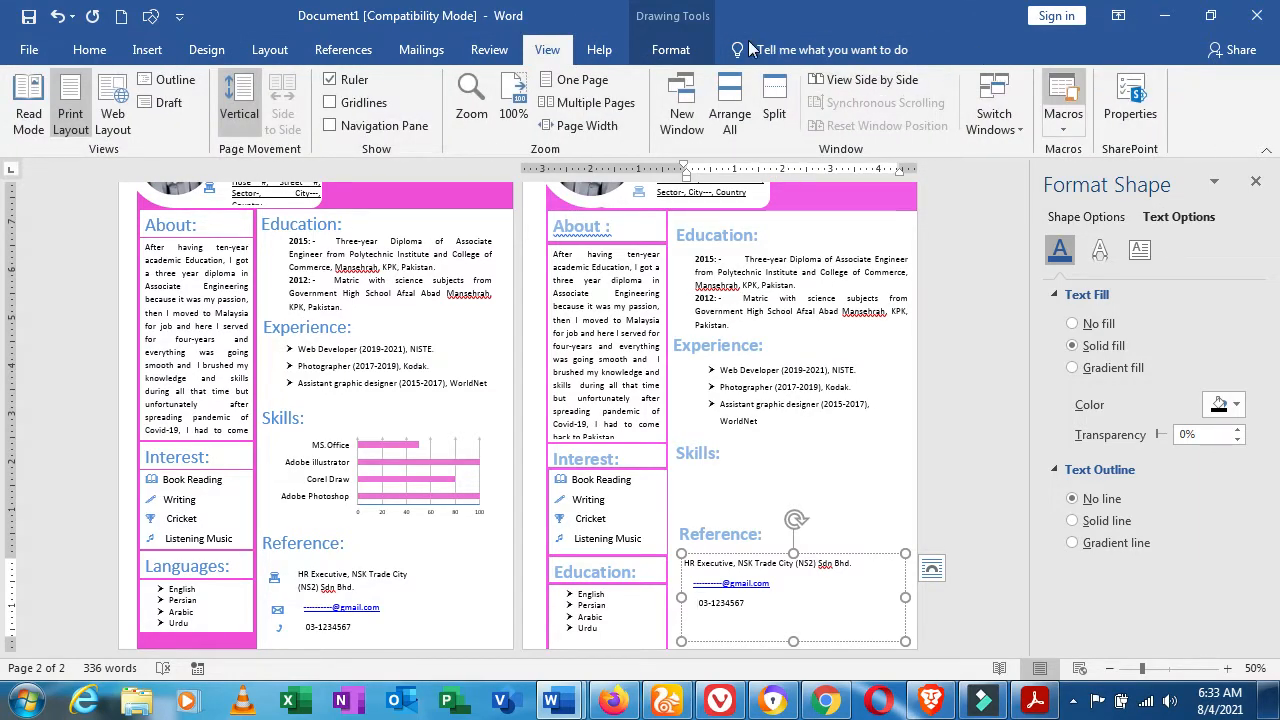
left_click(143, 56)
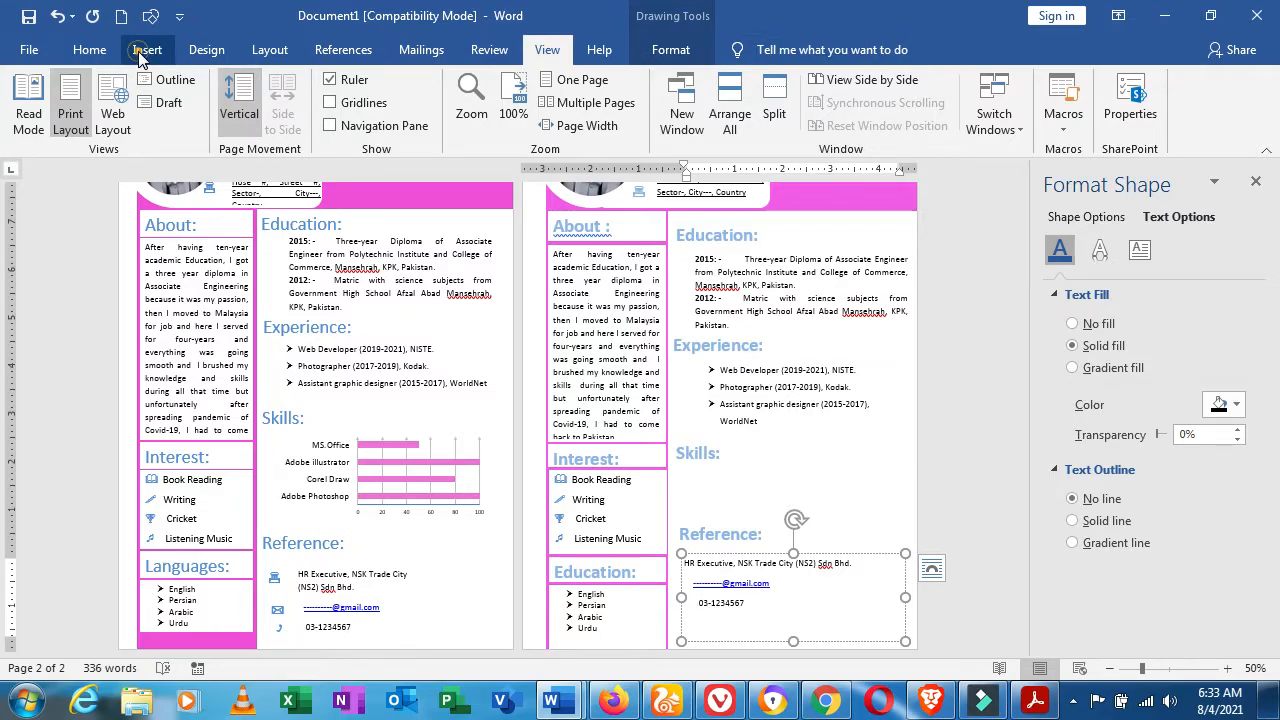
left_click(1133, 101)
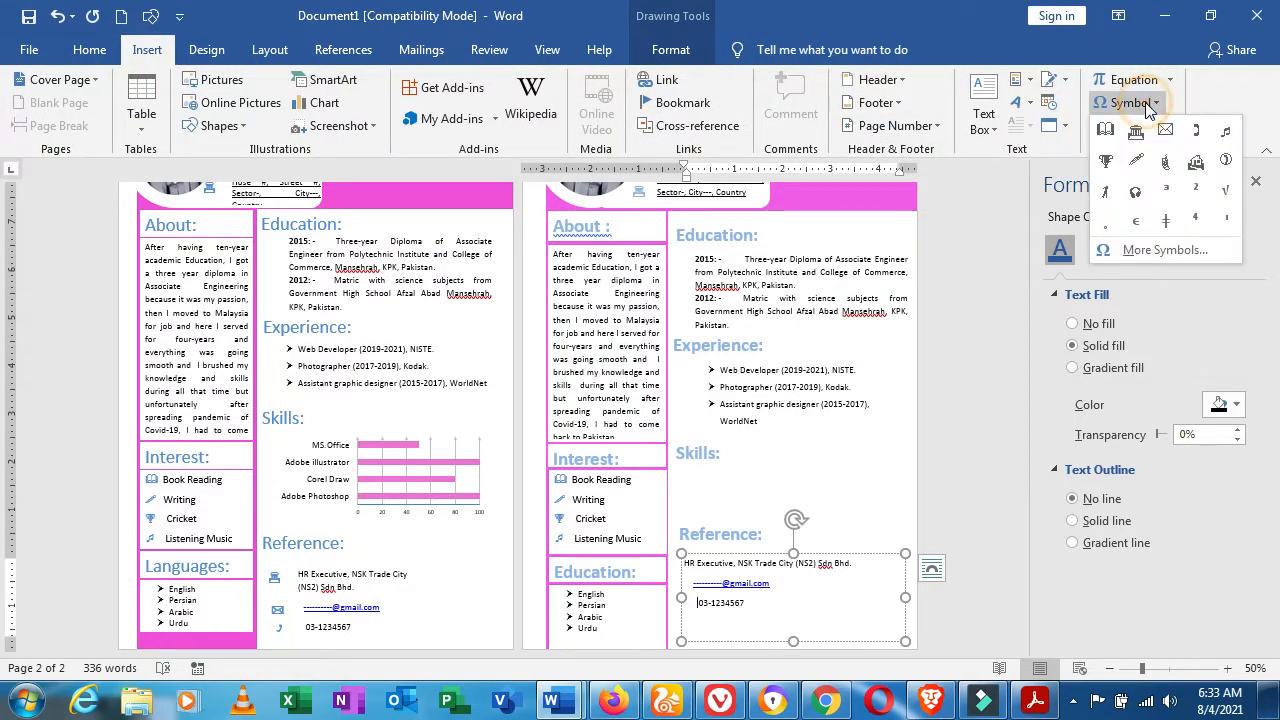
left_click(1196, 138)
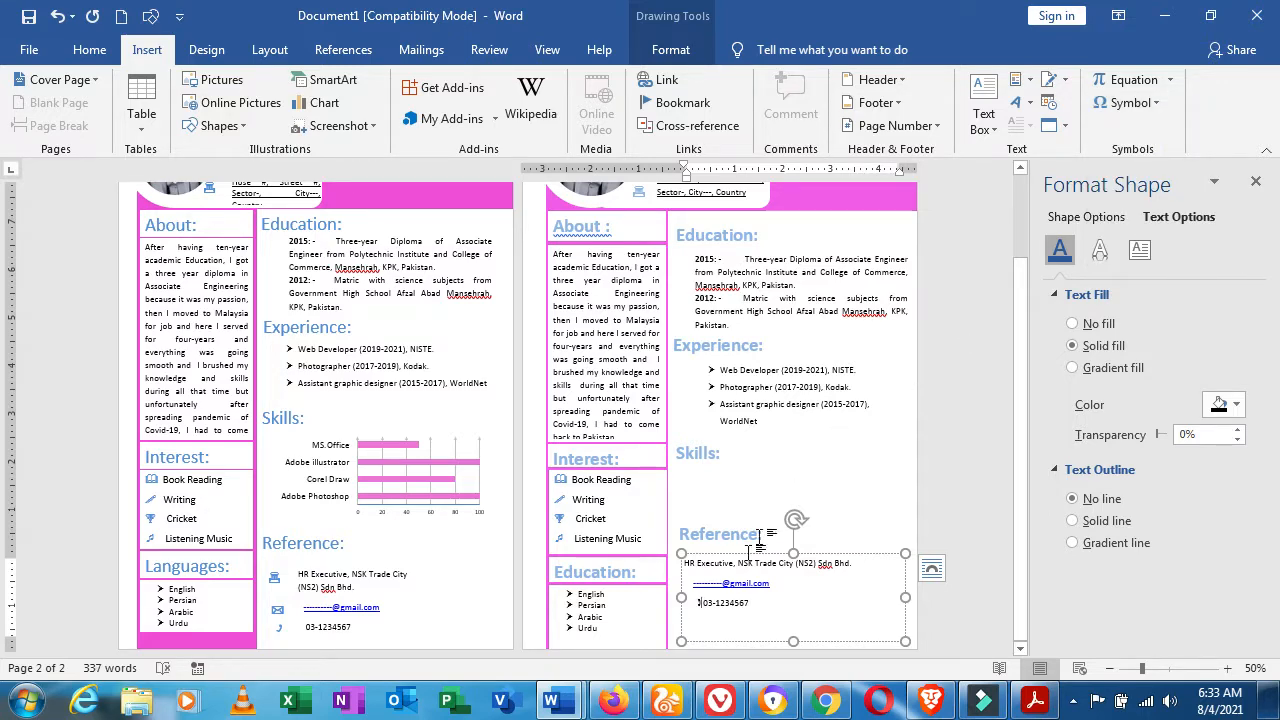
- Insert the envelope symbol in front of the reference's e-mail address
left_click(693, 589)
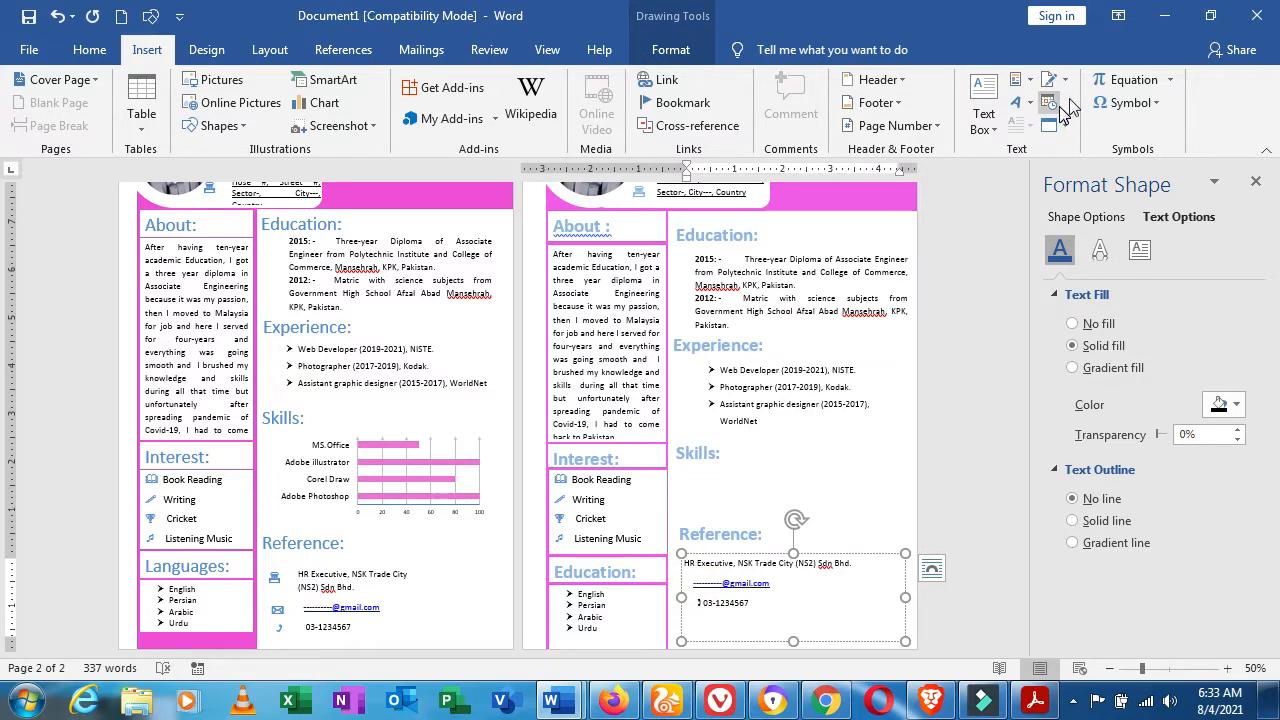
left_click(1127, 108)
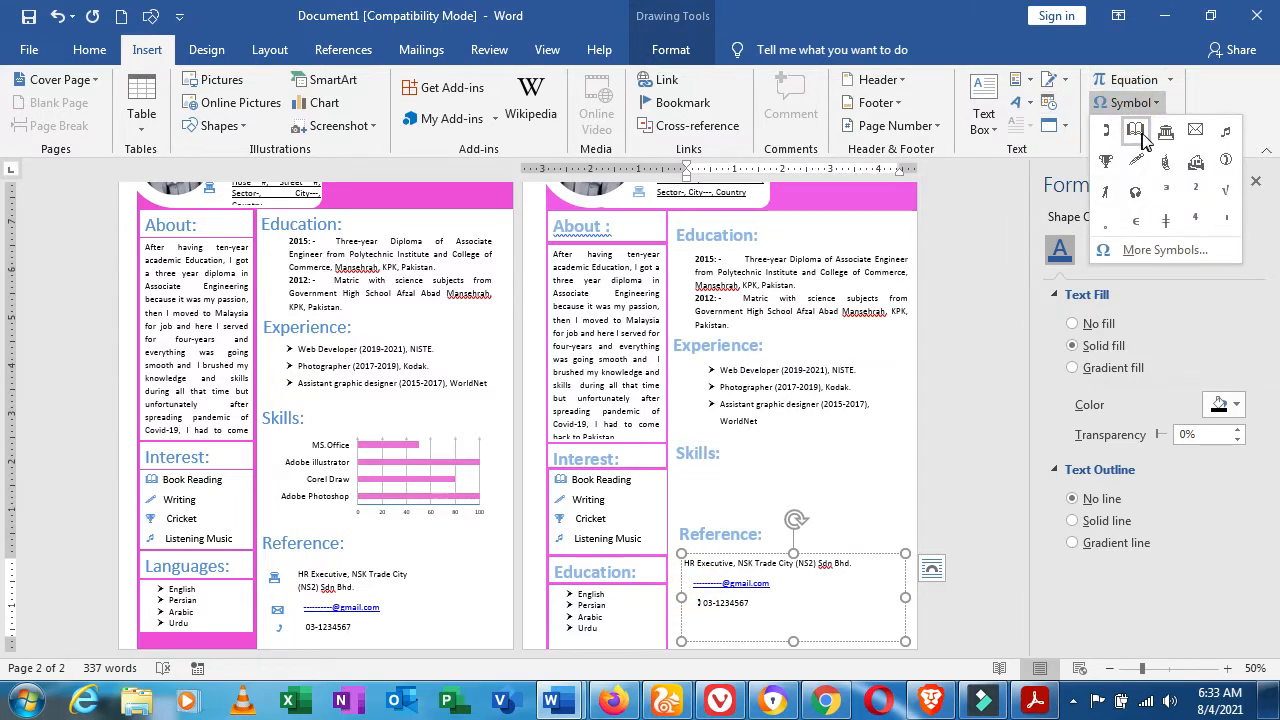
left_click(1194, 131)
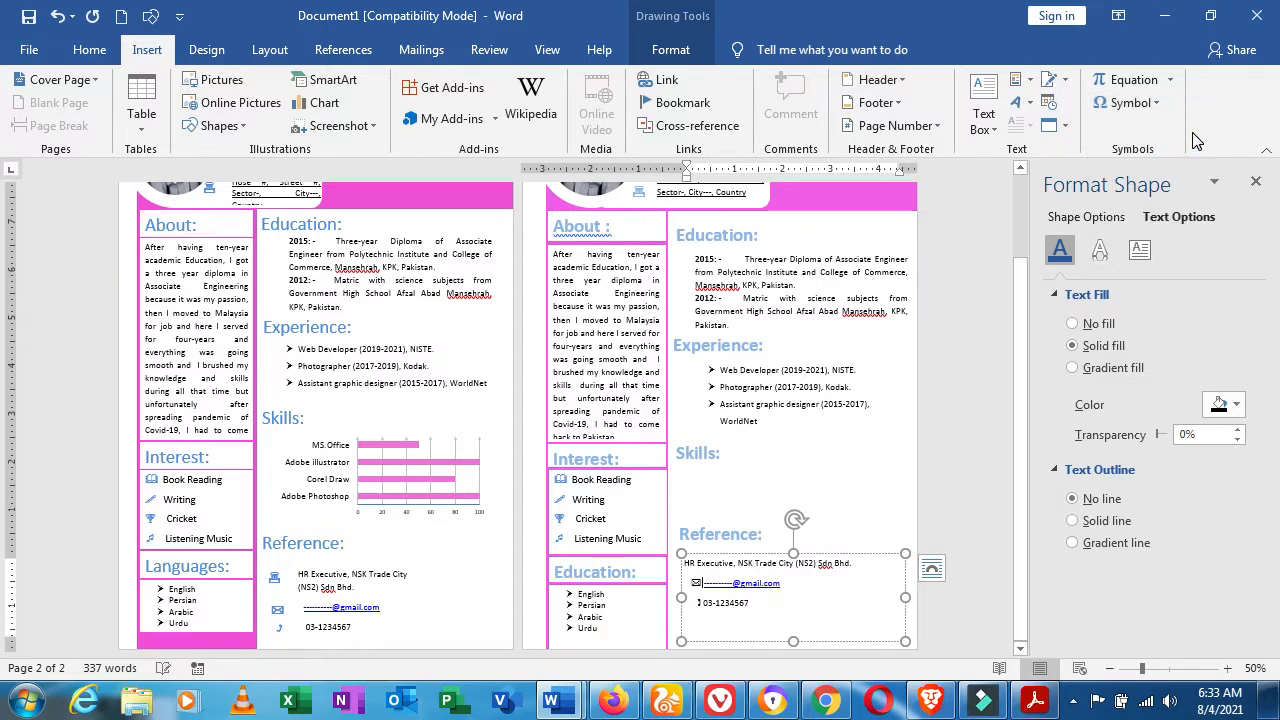
- Insert the address symbol used on the first page before the HR Executive line and space the text away from it
left_click(688, 568)
left_click(688, 568)
left_click(1123, 103)
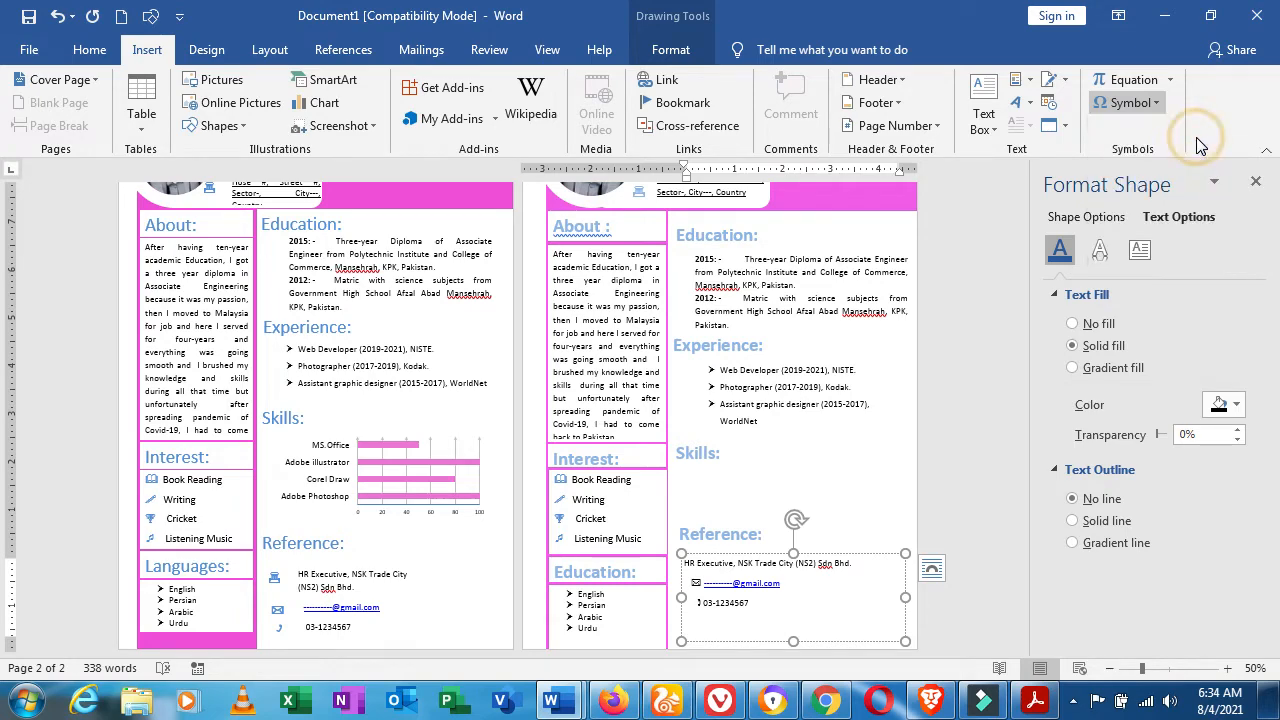
left_click(1196, 158)
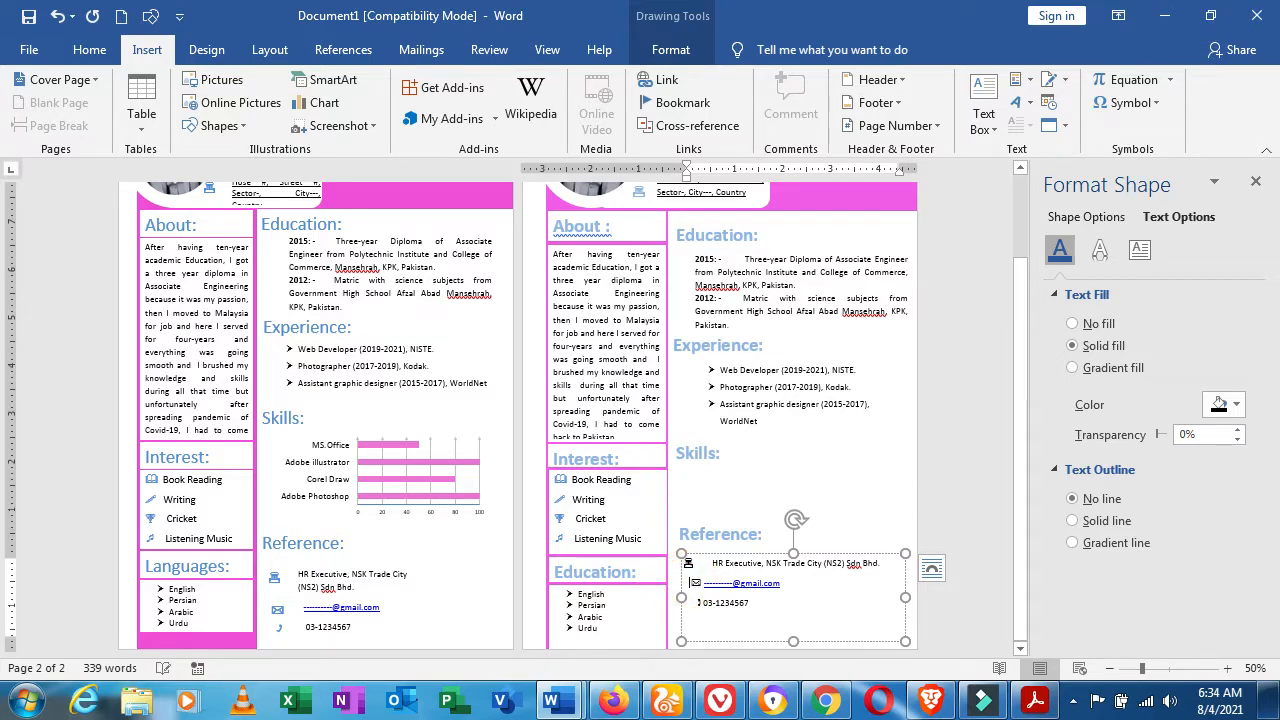
key("End")
key("BackSpace")
left_click_drag(686, 560, 780, 590)
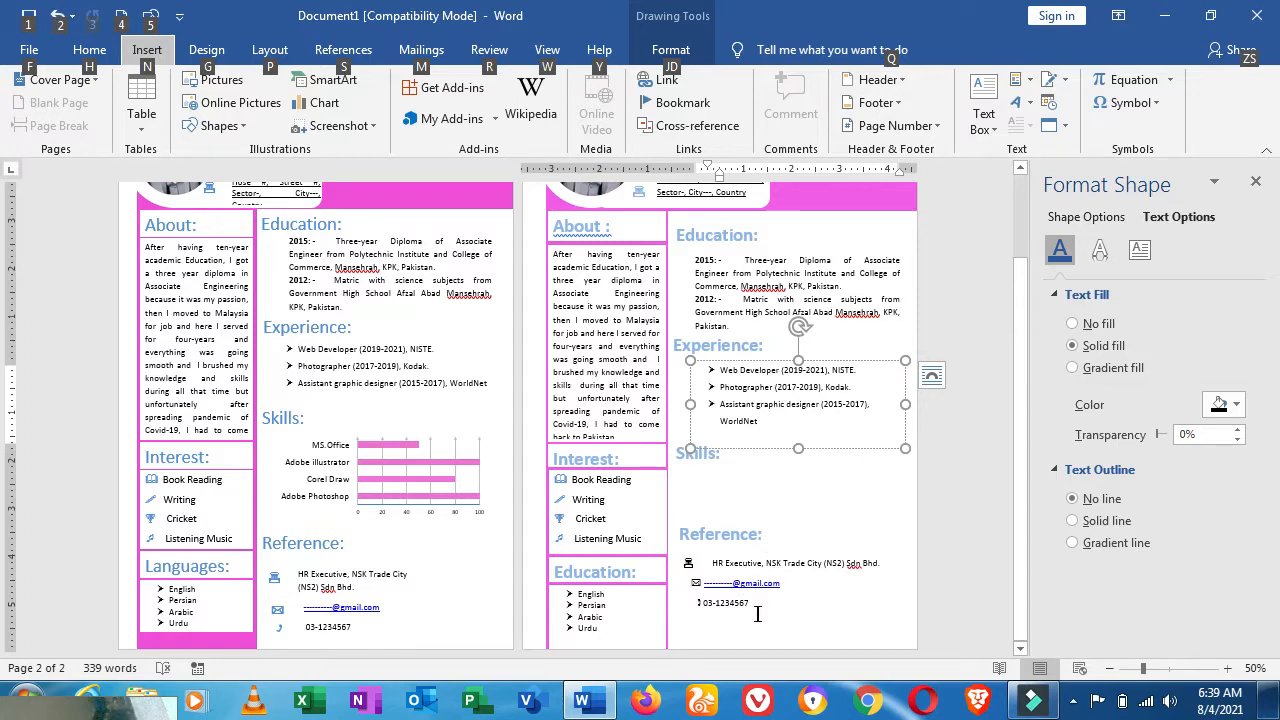
left_click(696, 582)
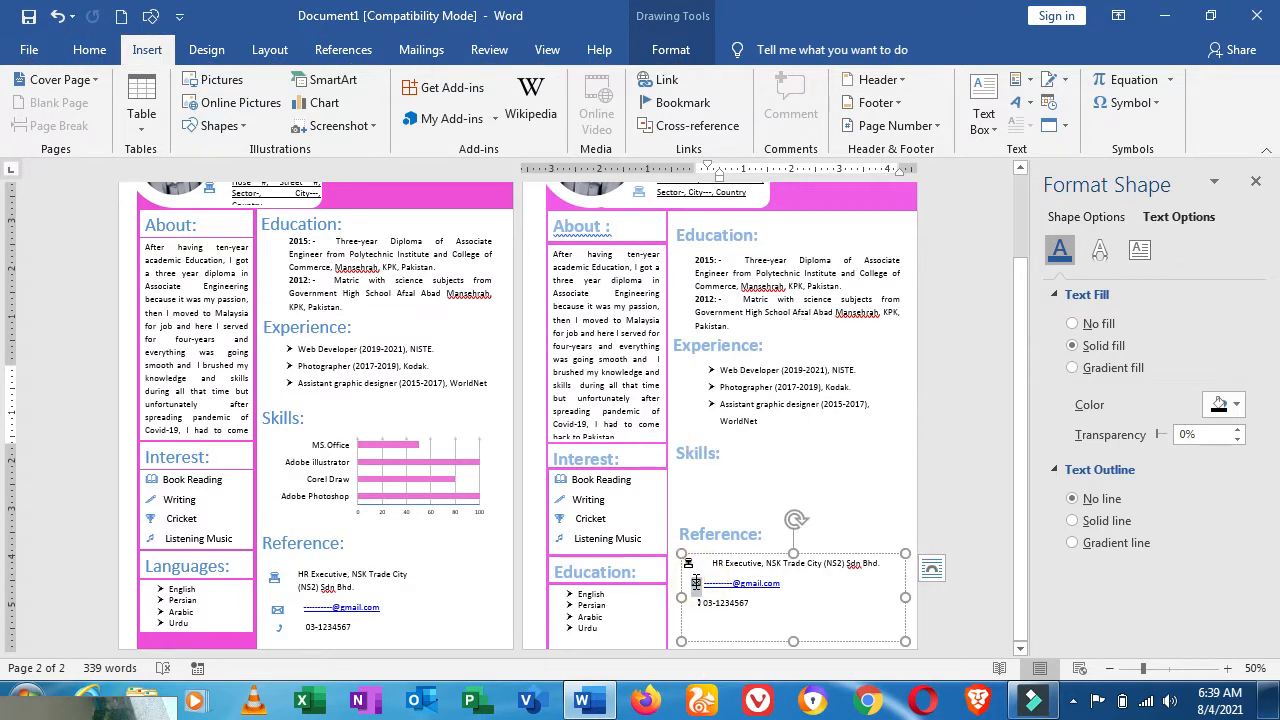
left_click(695, 584)
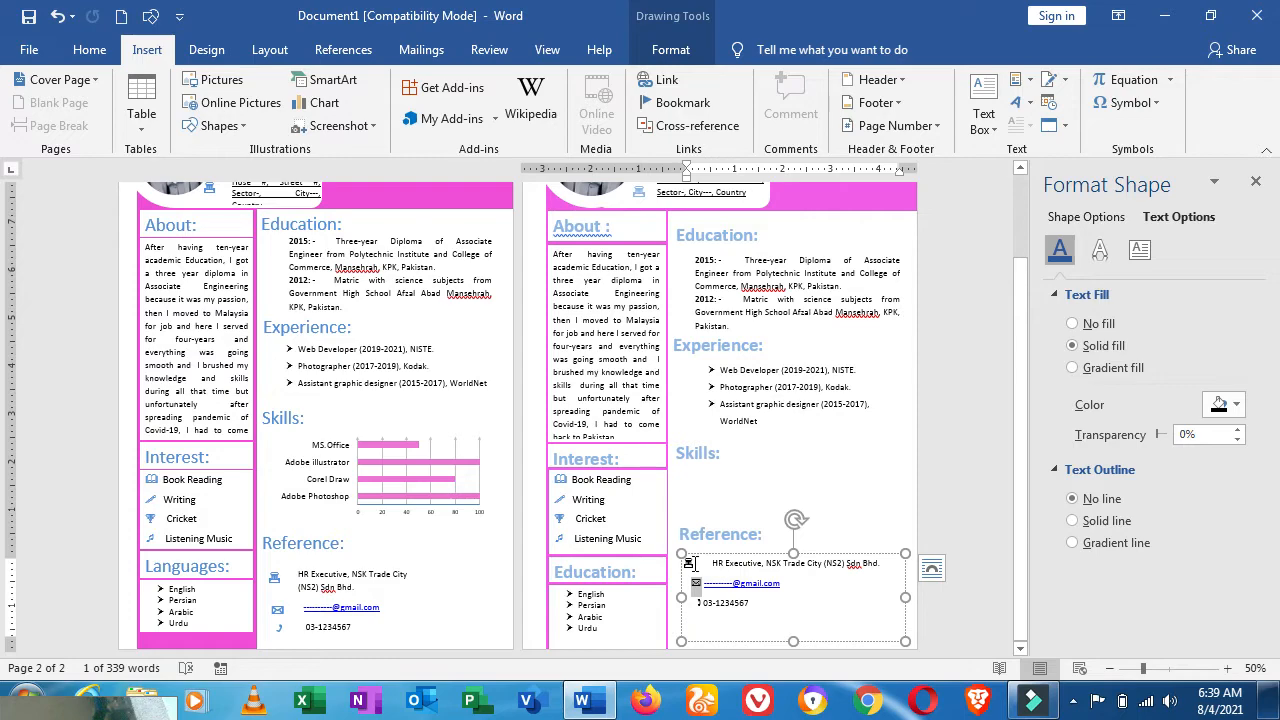
key("ctrl")
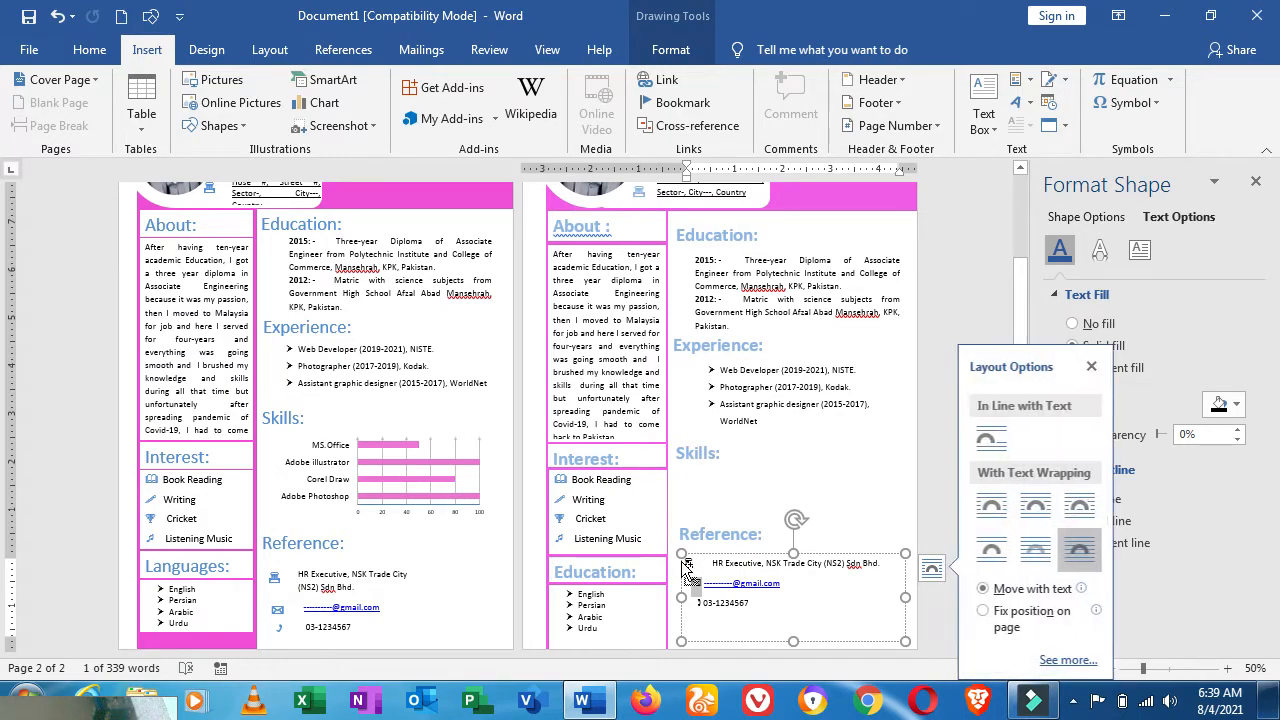
left_click(857, 423)
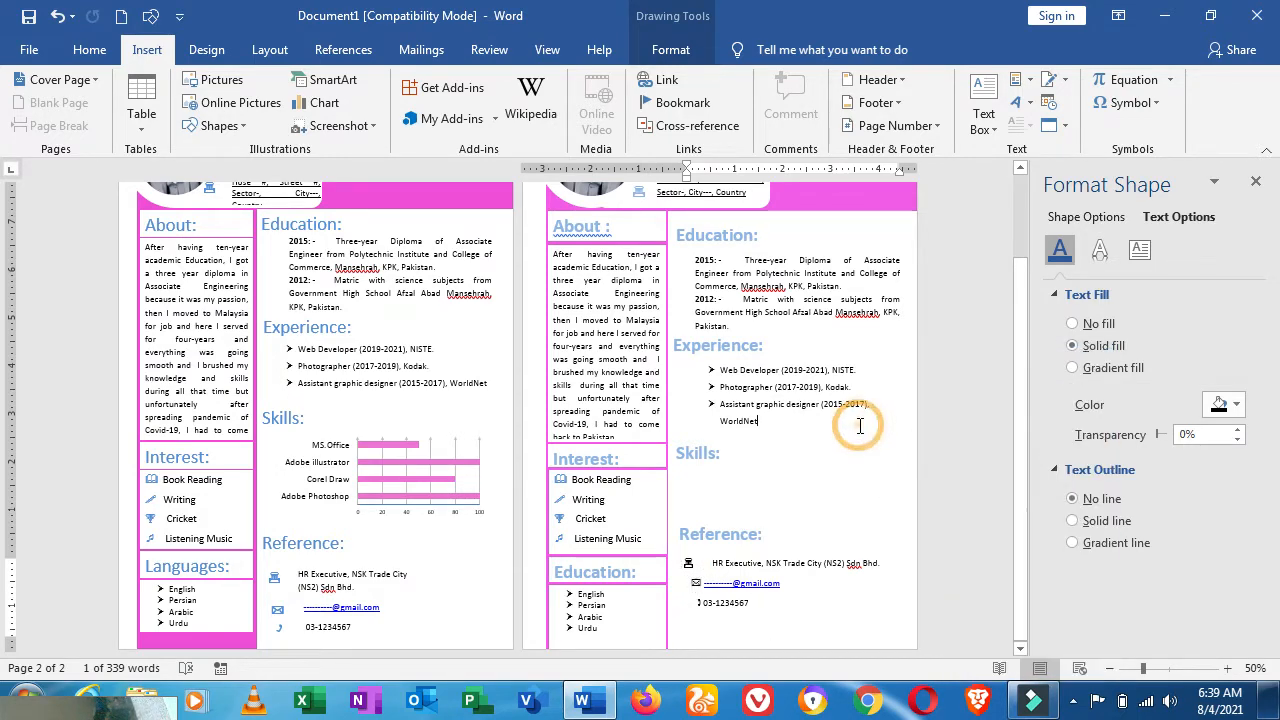
- Align the envelope and telephone symbols with the address symbol at the text box's left edge by removing their leading spaces
left_click(726, 574)
left_click(693, 583)
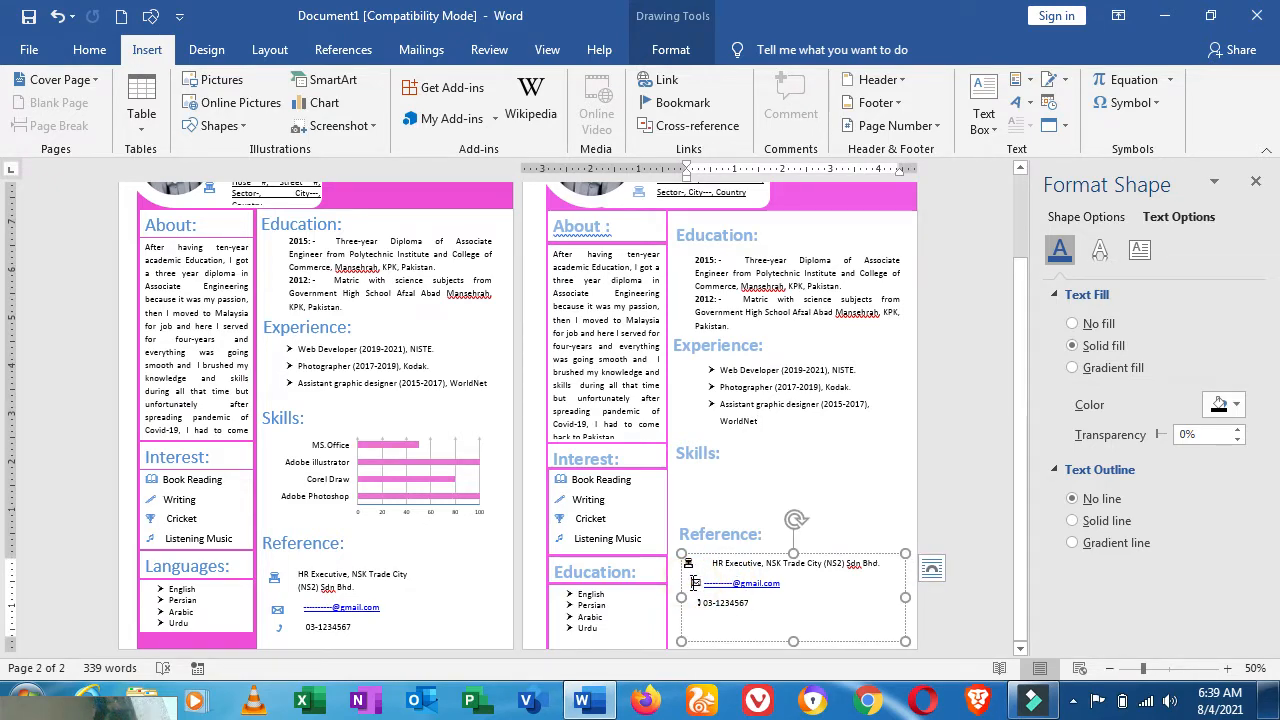
key("BackSpace")
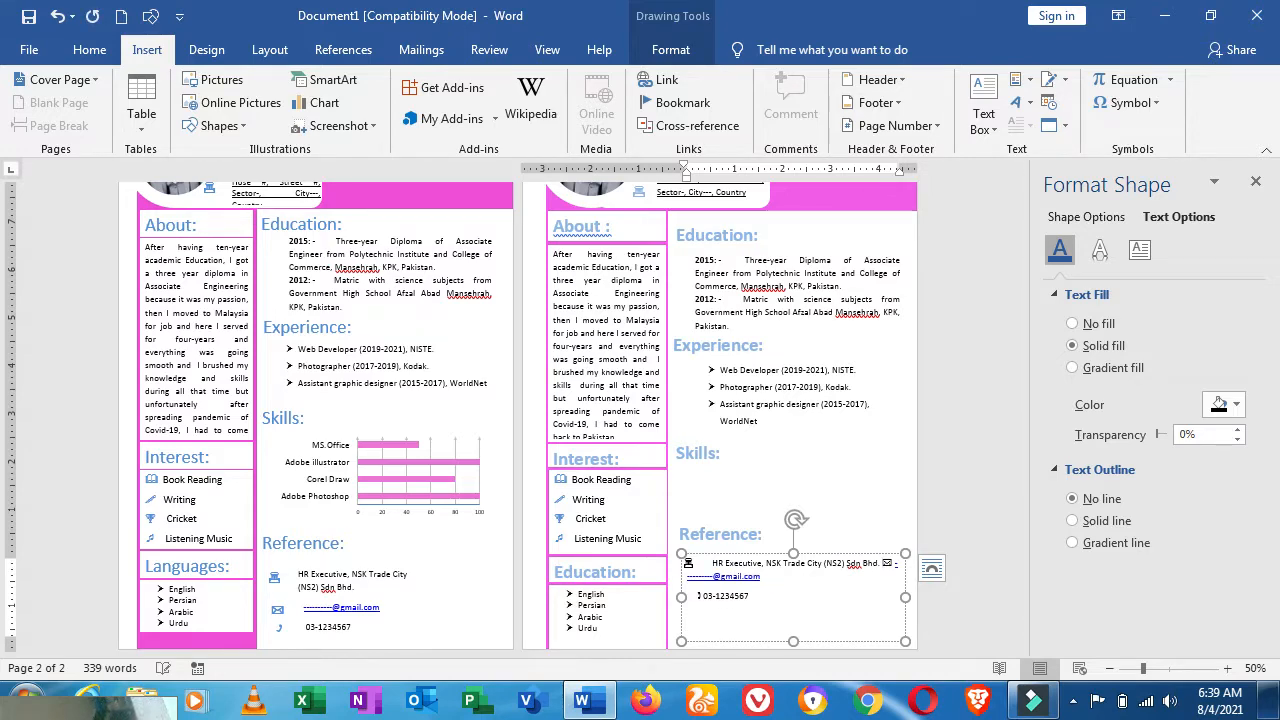
key("ctrl+z")
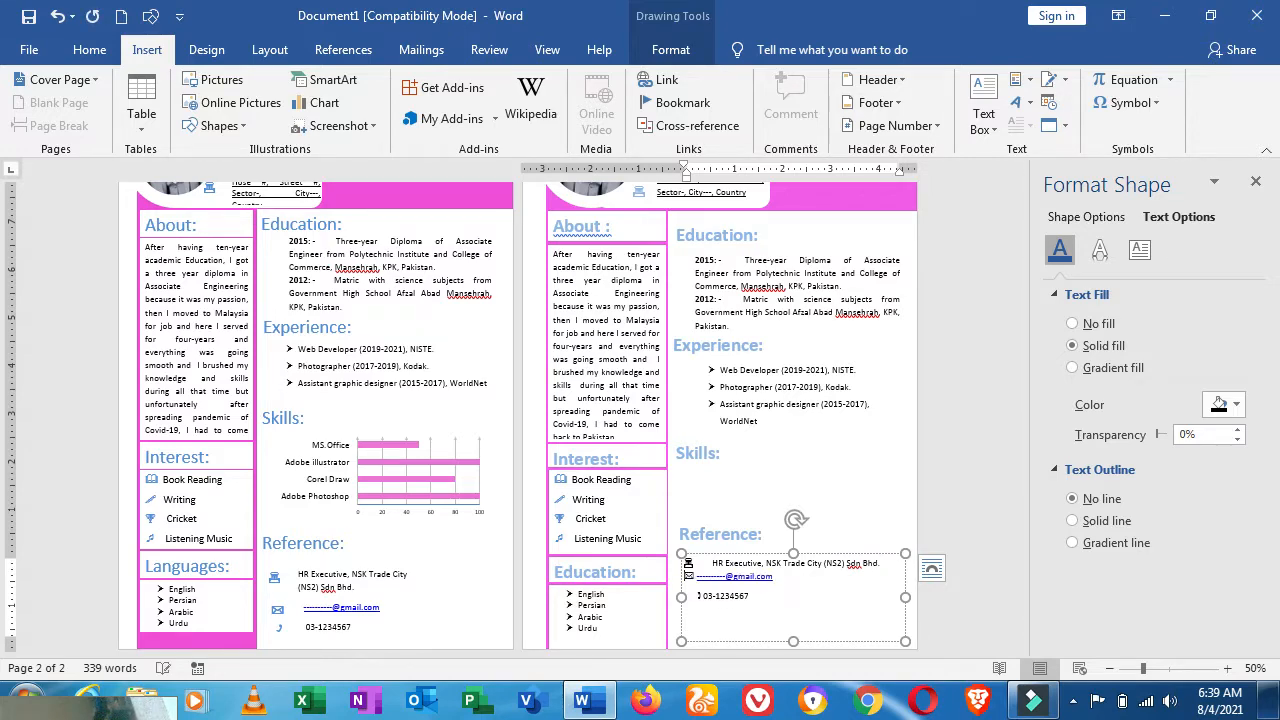
left_click(698, 597)
key("BackSpace")
- Add spaces after the envelope symbol to align the e-mail address with the HR Executive text
key("space")
key("space")
key("space")
key("space")
key("space")
key("space")
key("space")
key("space")
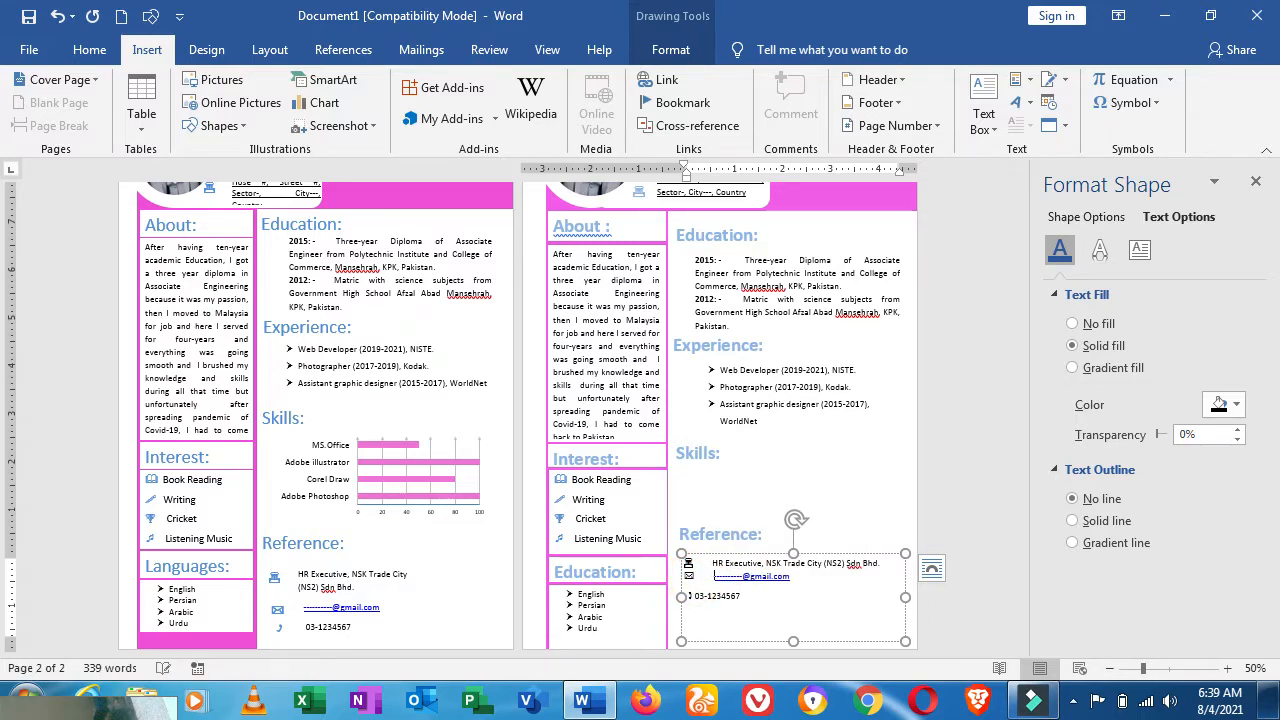
- Add spaces after the telephone symbol to align the phone number with the e-mail address above
left_click(693, 596)
key("space")
key("space")
key("space")
key("space")
key("space")
key("space")
key("space")
key("space")
key("space")
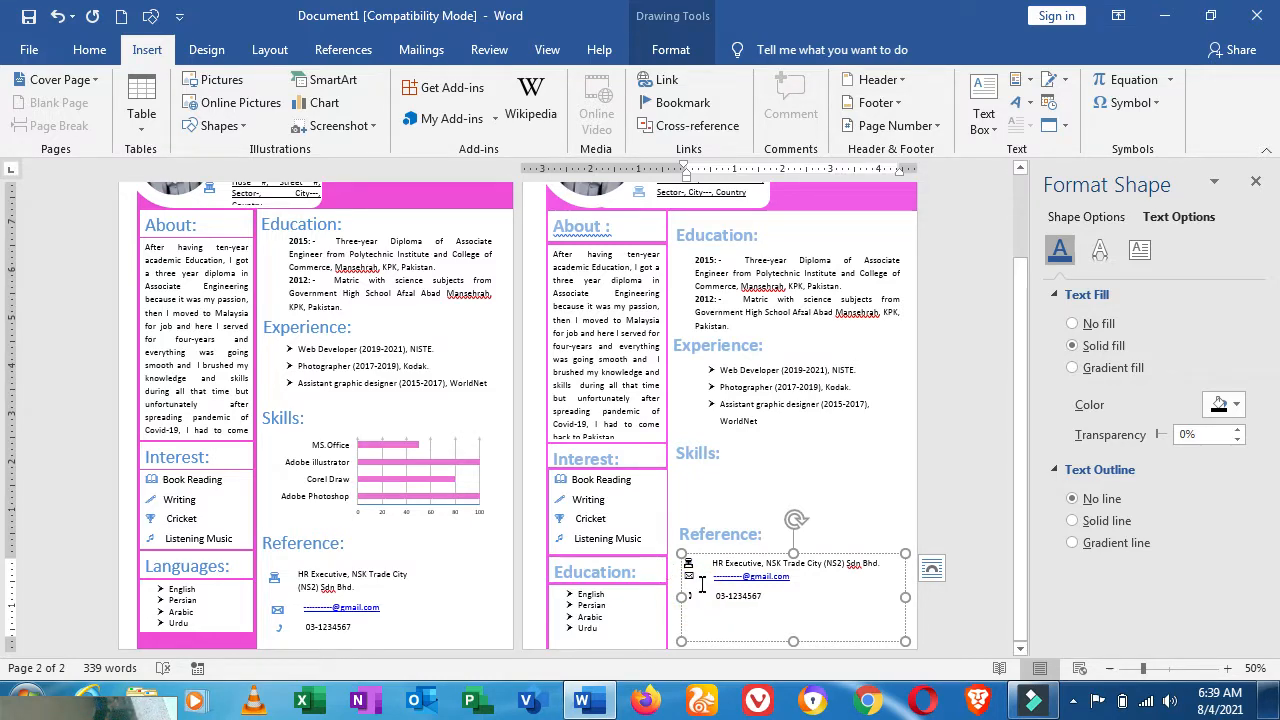
- Apply the blue font colour to the telephone, envelope and address symbols in the second page's reference details
double_click(689, 593)
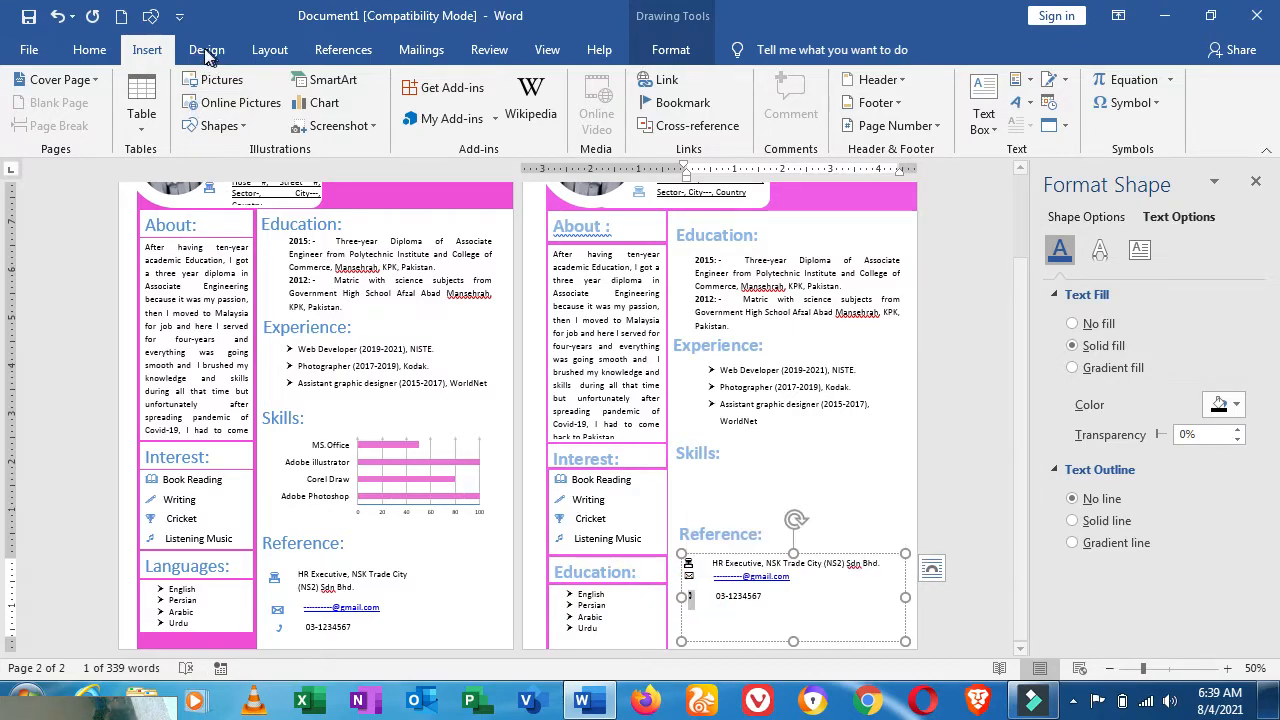
left_click(89, 50)
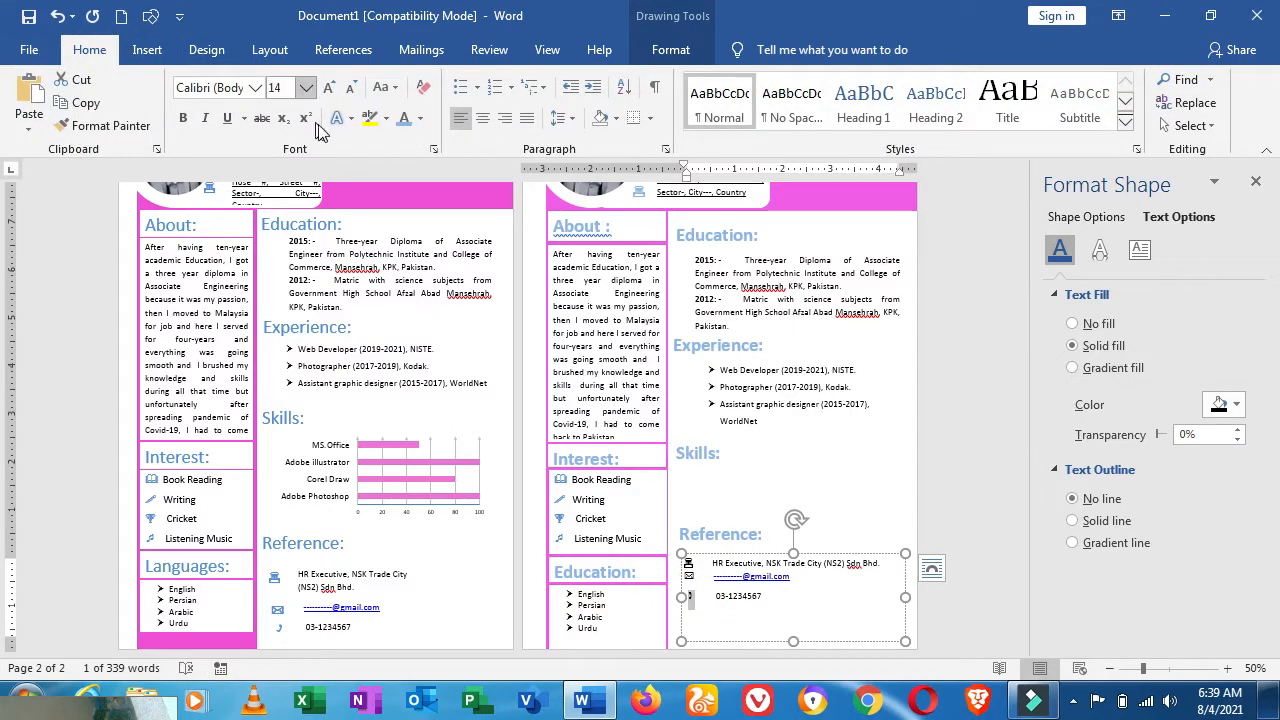
left_click(405, 118)
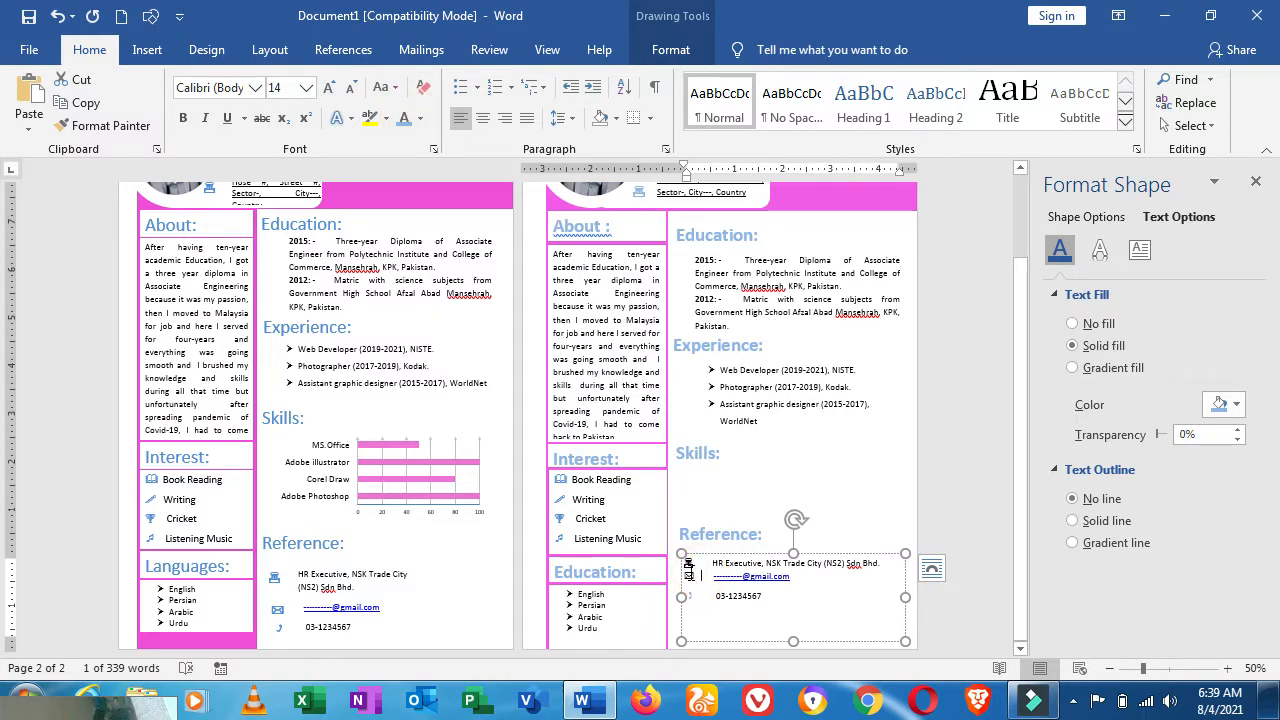
left_click(689, 571)
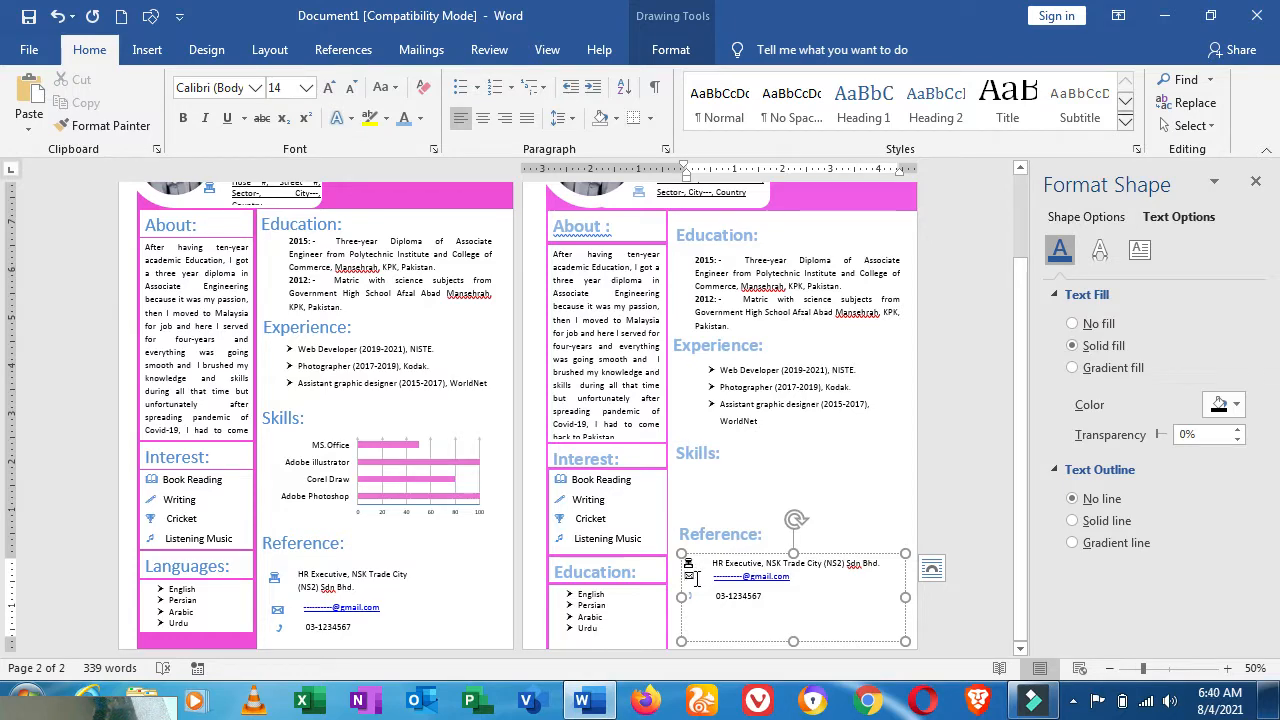
left_click(686, 578)
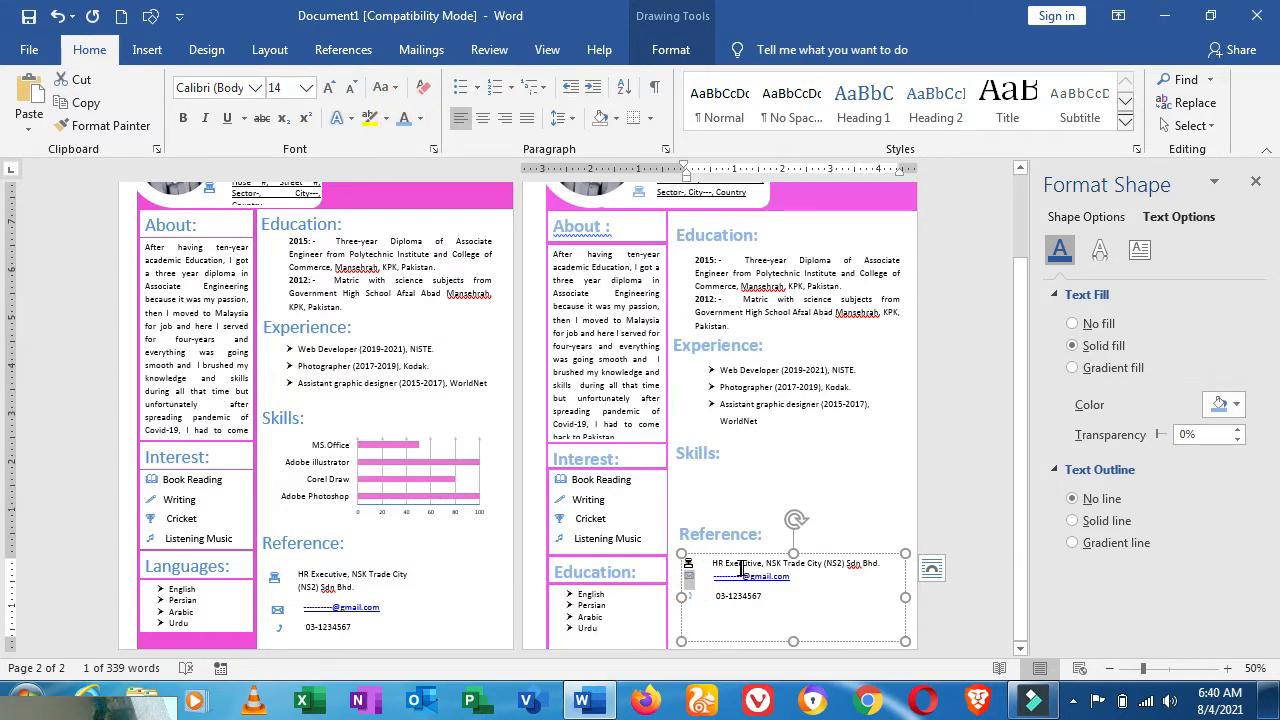
left_click(695, 563)
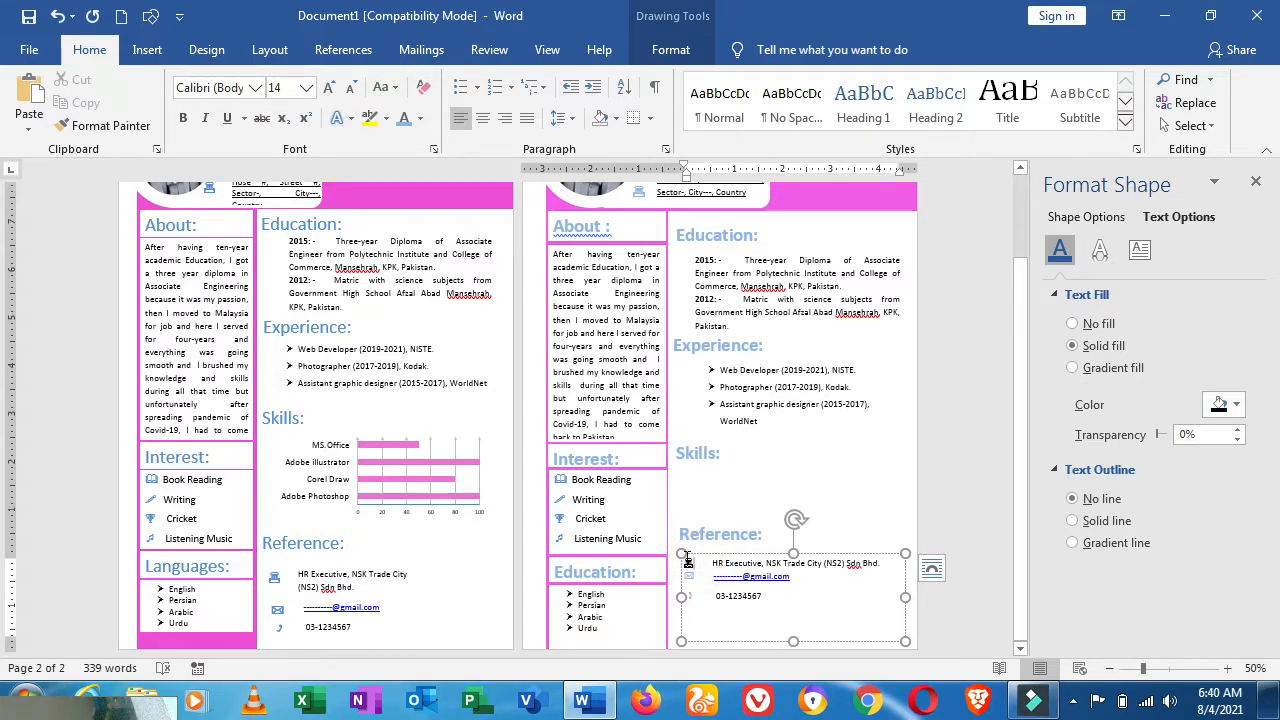
double_click(688, 562)
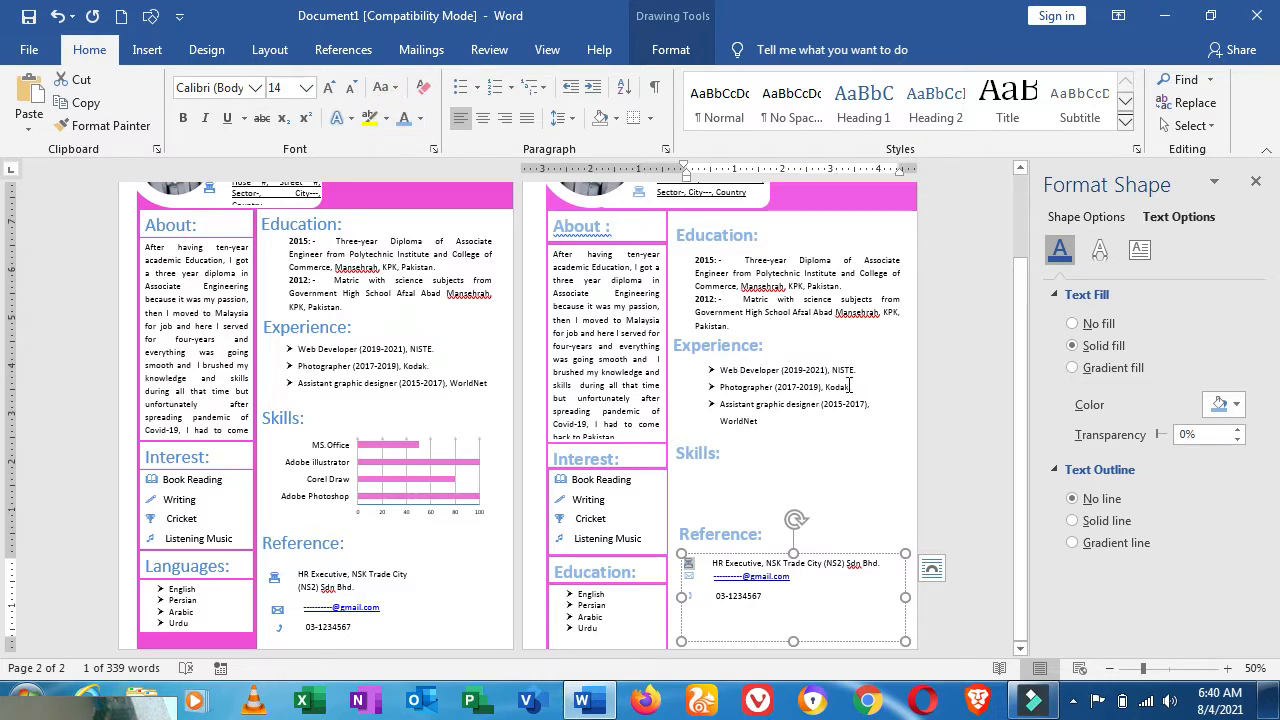
- Set the line spacing of the second page's reference details to 1.5
left_click_drag(795, 614, 682, 565)
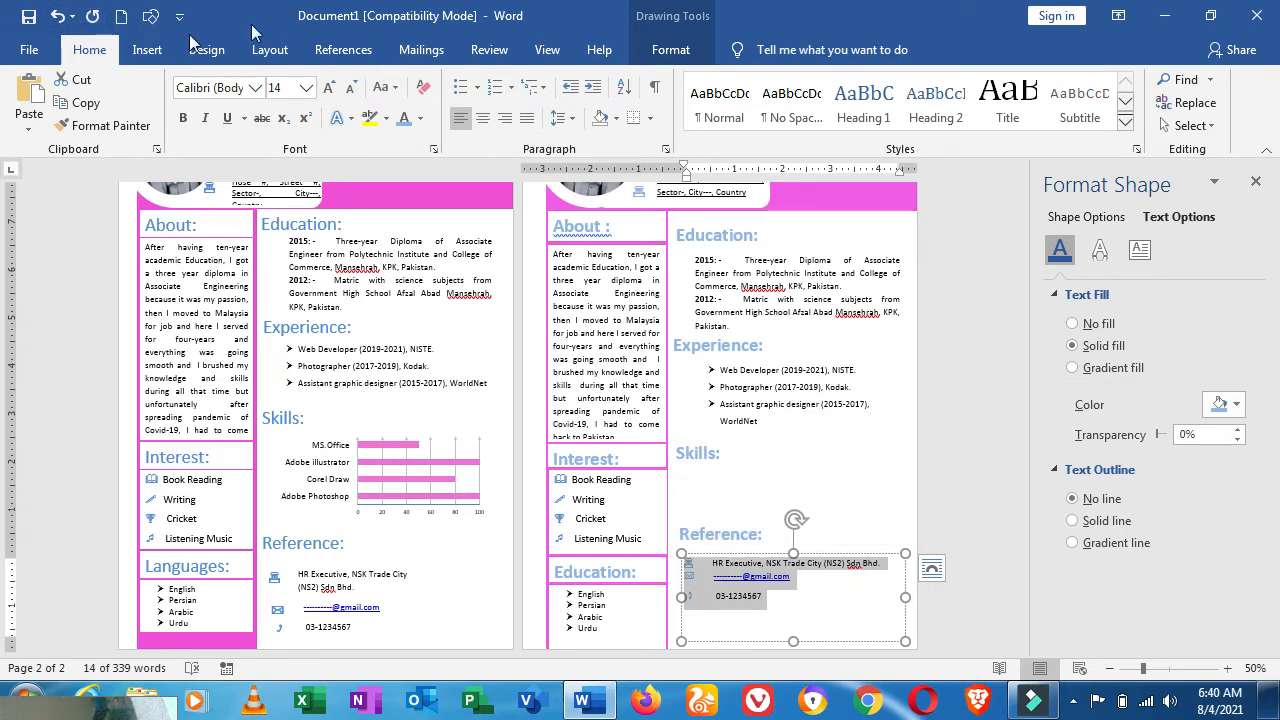
left_click(575, 119)
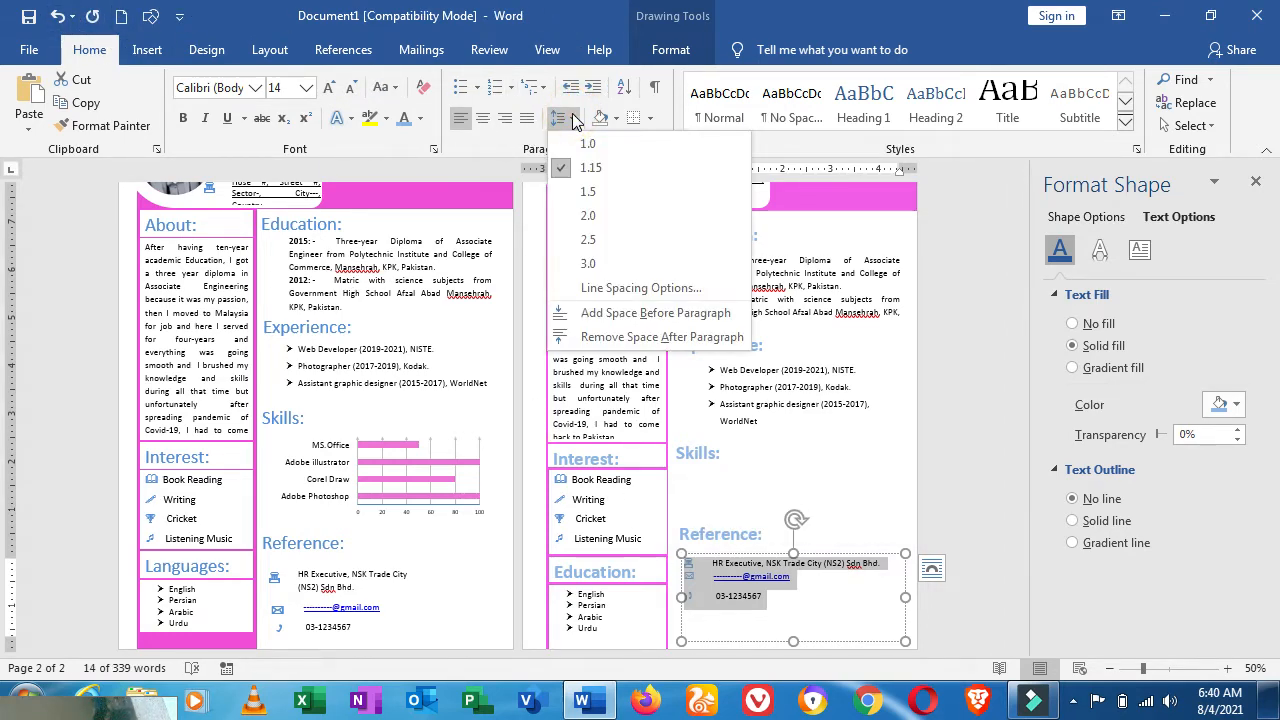
left_click(592, 216)
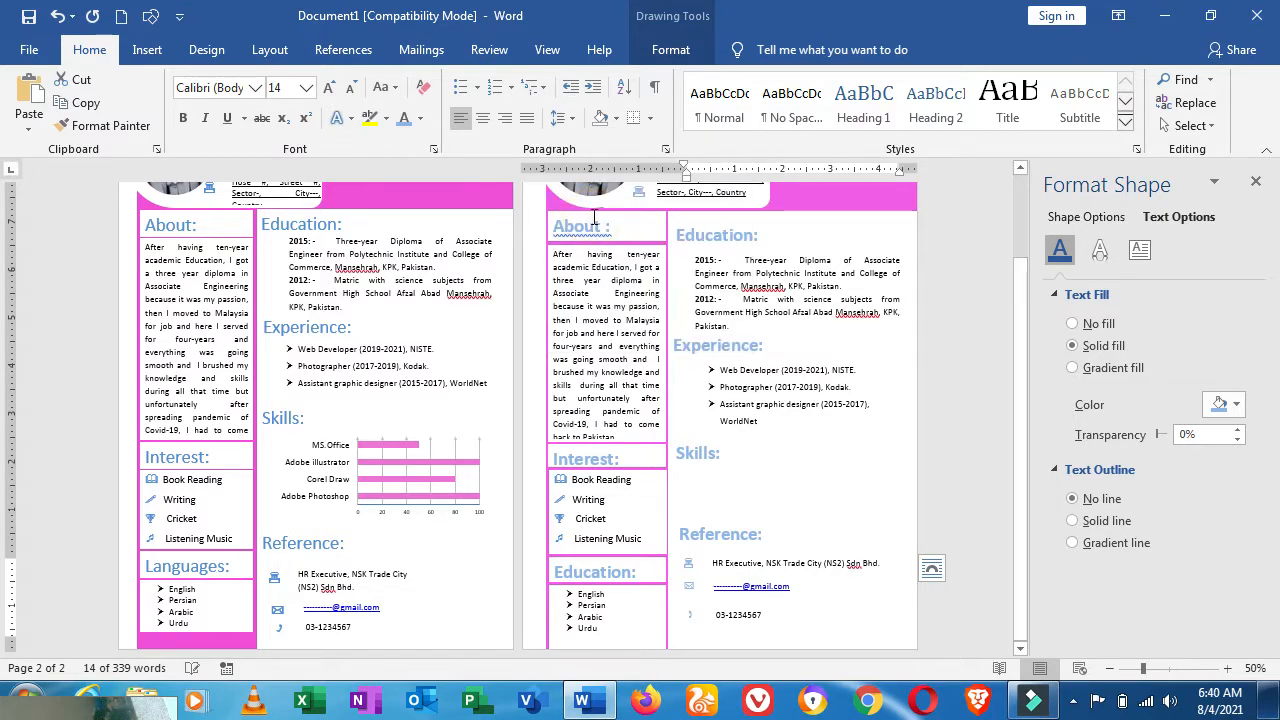
left_click(571, 119)
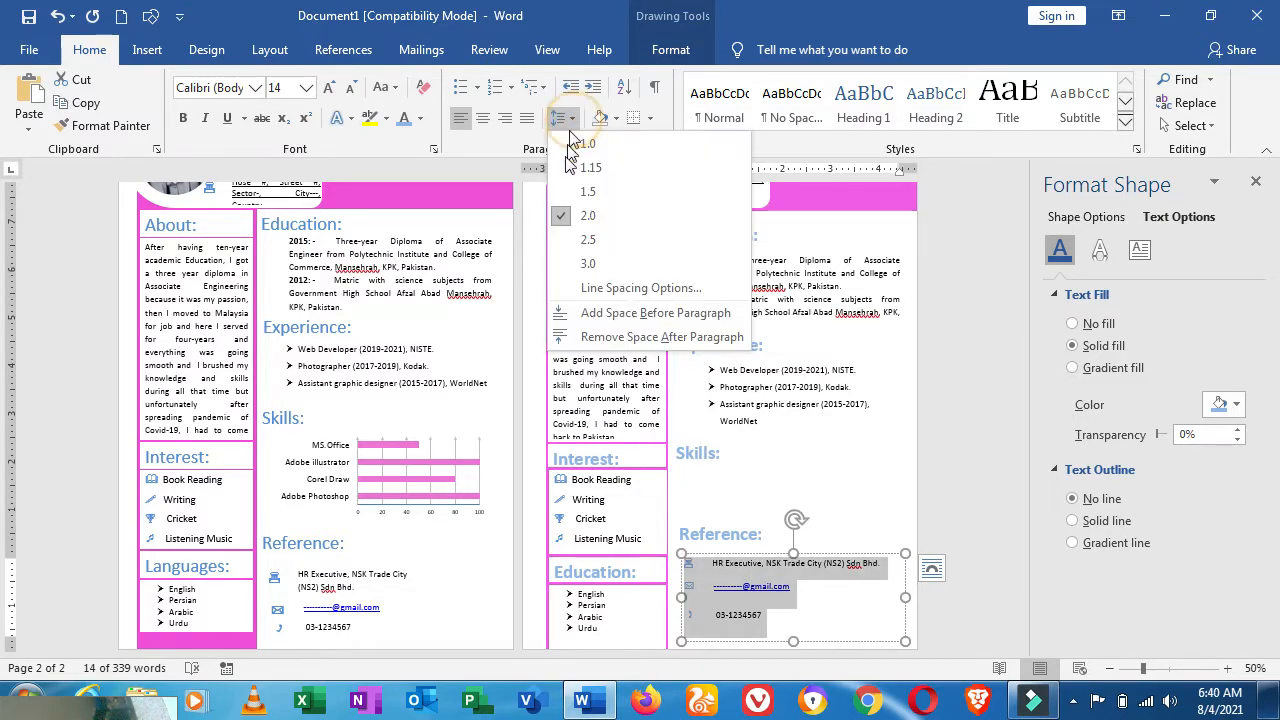
left_click(591, 194)
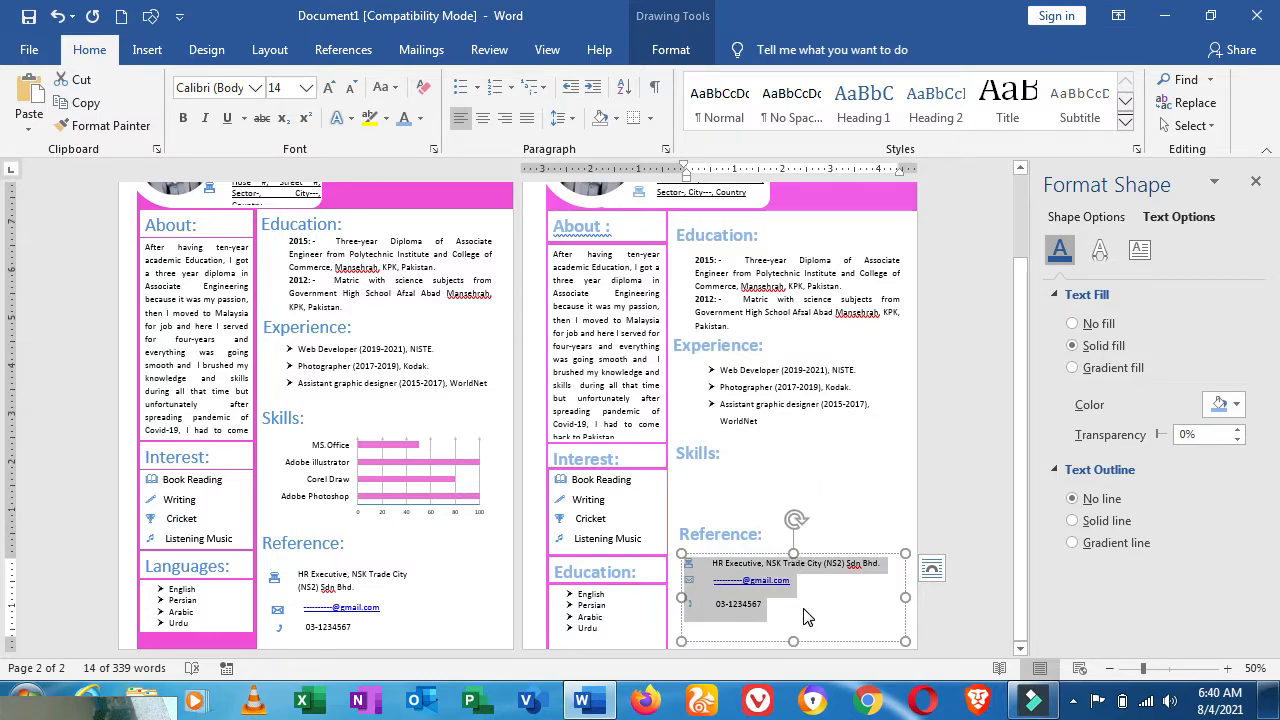
- Shorten the reference details text box to fit its three lines and move it slightly down the page
left_click_drag(794, 640, 794, 619)
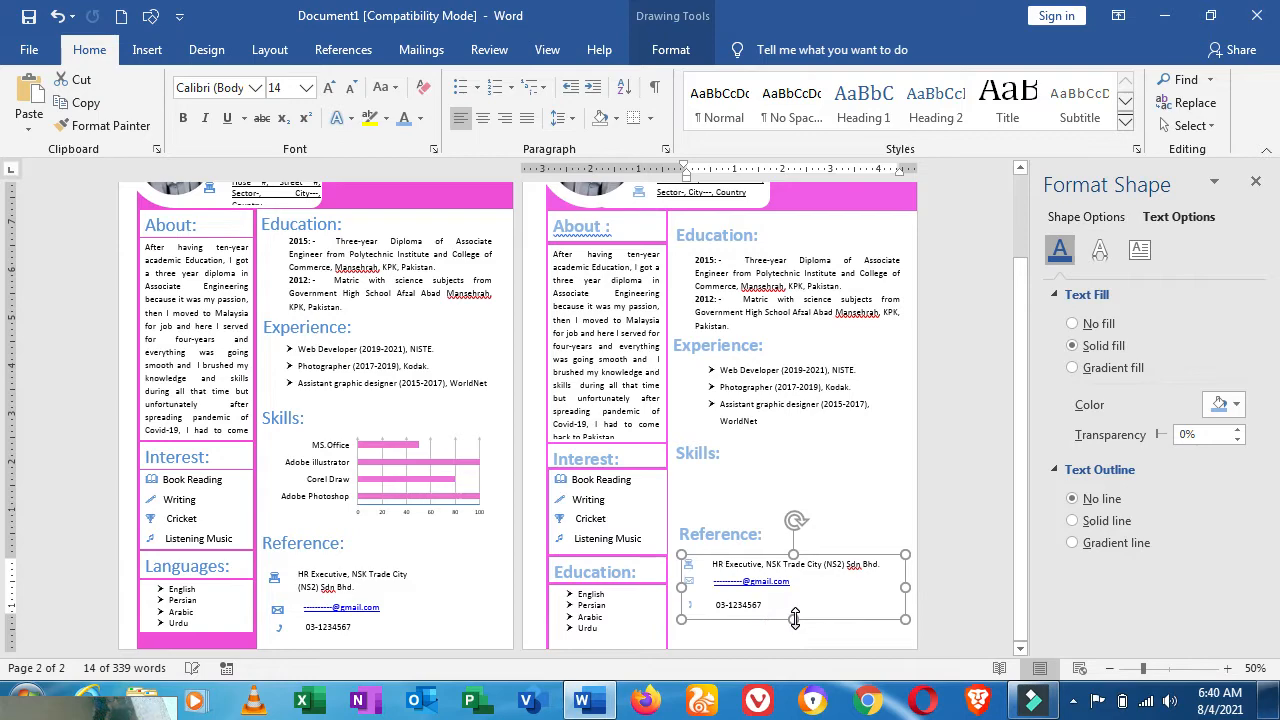
key("Down")
key("Down")
key("Down")
key("Down")
key("Down")
key("Down")
key("Down")
key("Down")
key("Down")
key("Down")
key("Down")
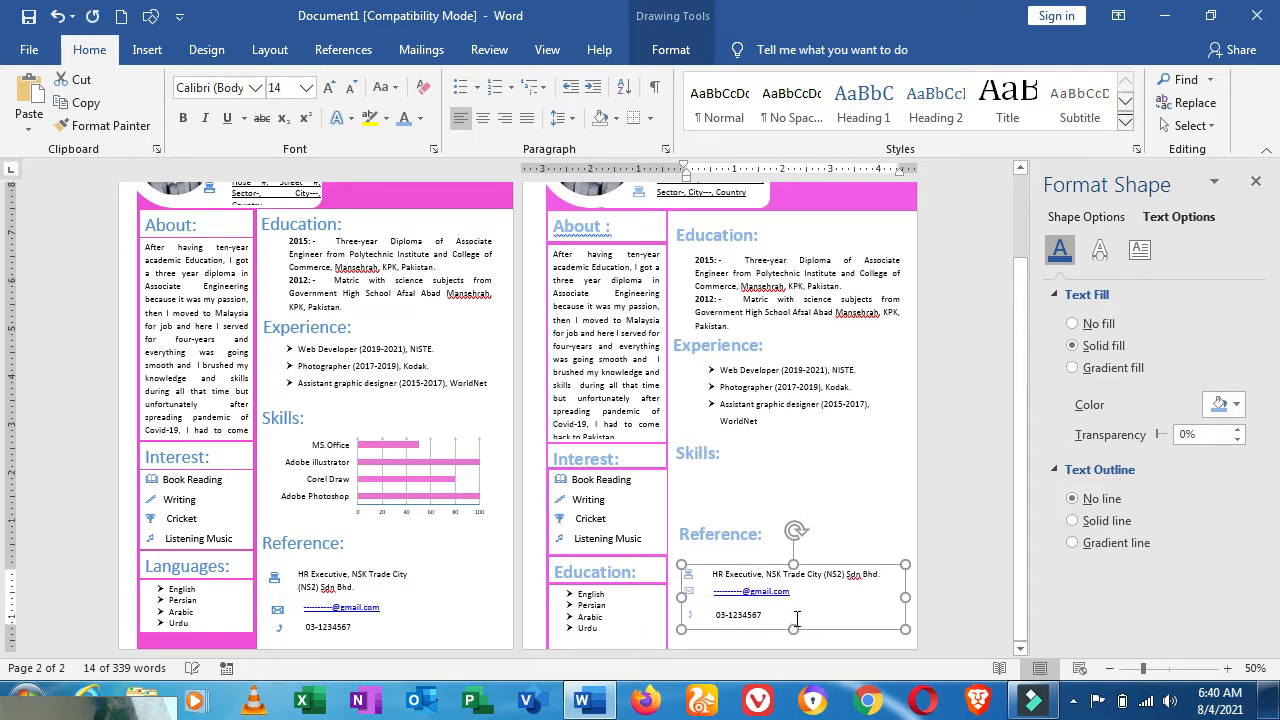
key("Down")
key("Down")
key("Down")
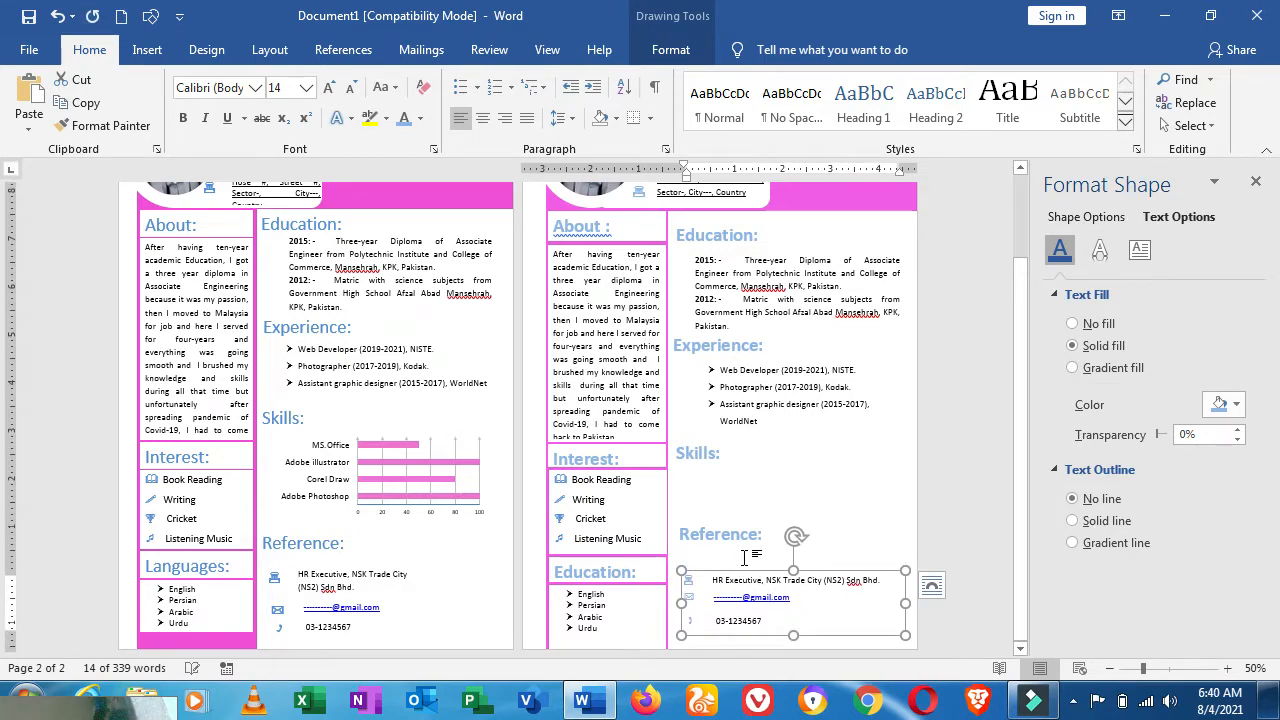
- Move the second page's Reference heading down closer to its details and slightly left to line up with the Skills heading
left_click(744, 540)
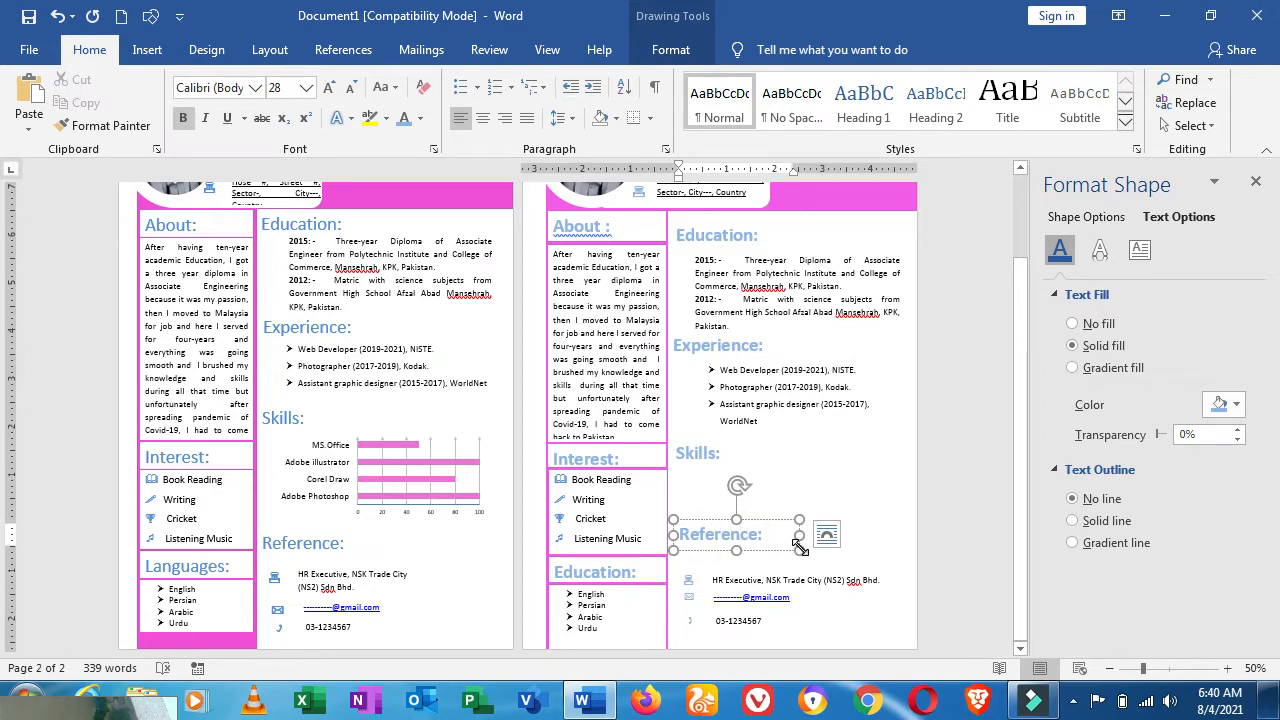
key("Down")
key("Down")
key("Down")
key("Down")
key("Down")
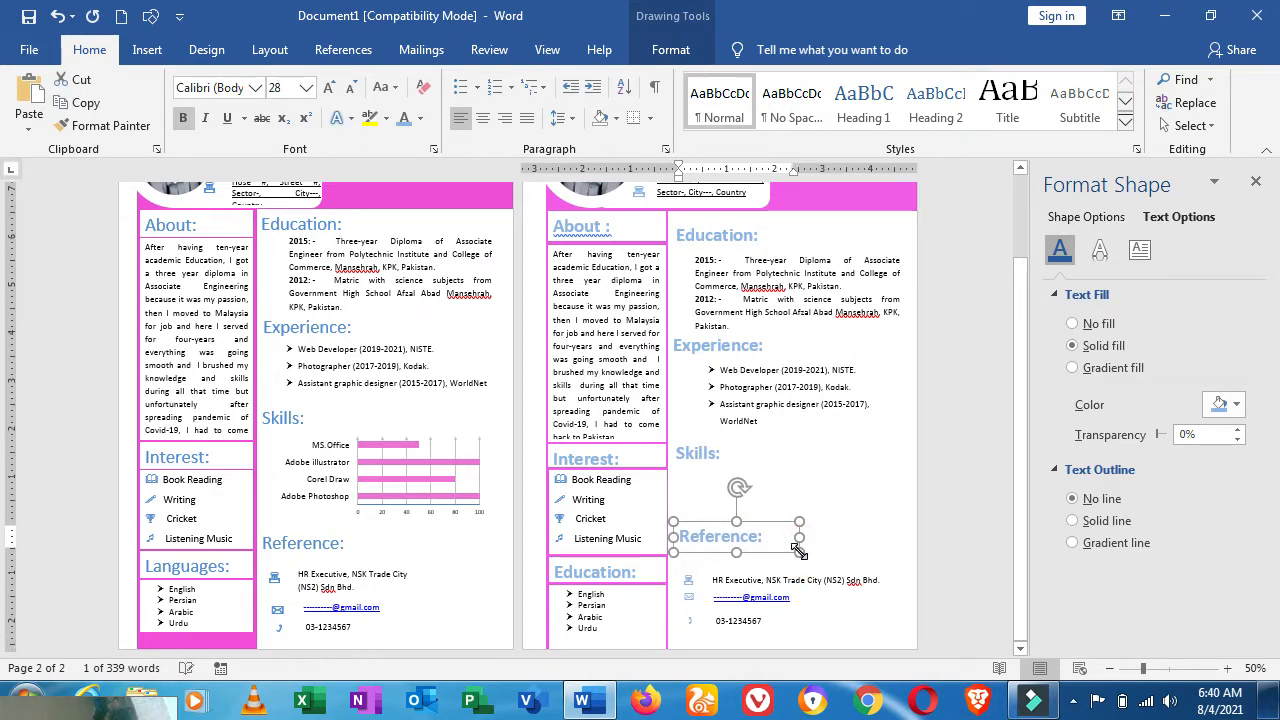
key("Down")
key("Down")
key("Down")
key("Down")
key("Left")
key("Left")
key("Left")
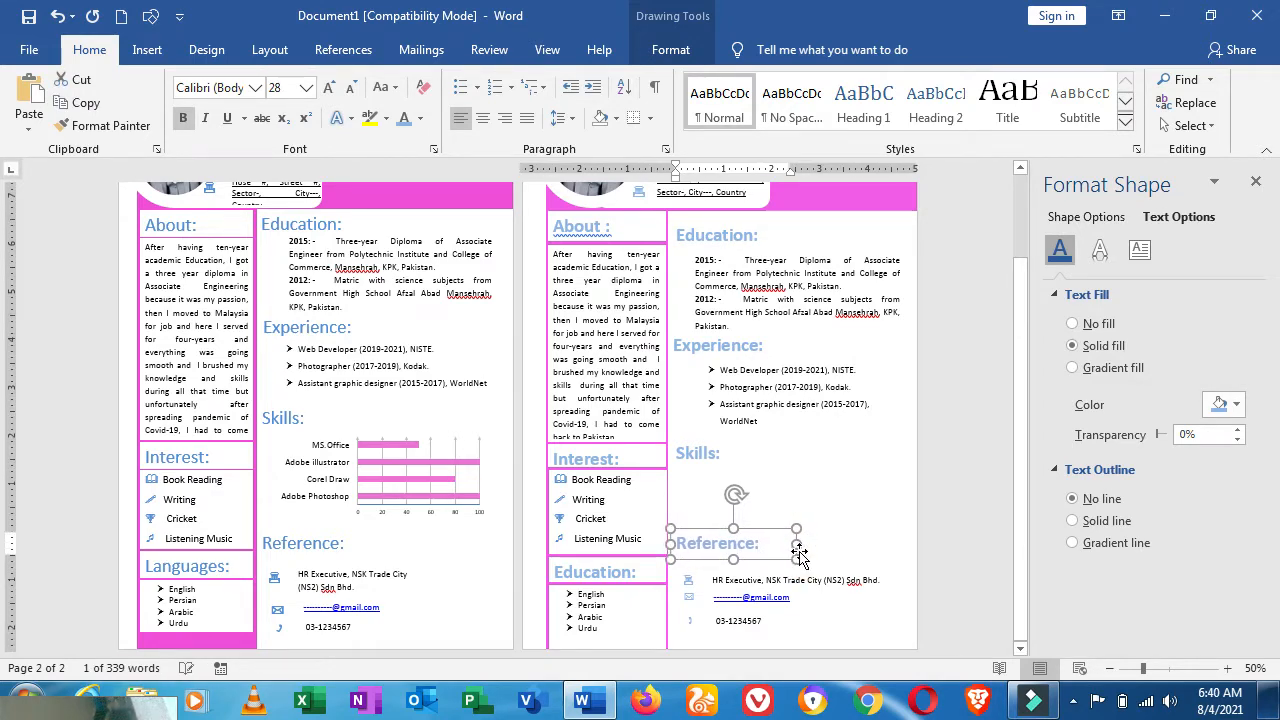
key("Left")
key("Down")
key("Down")
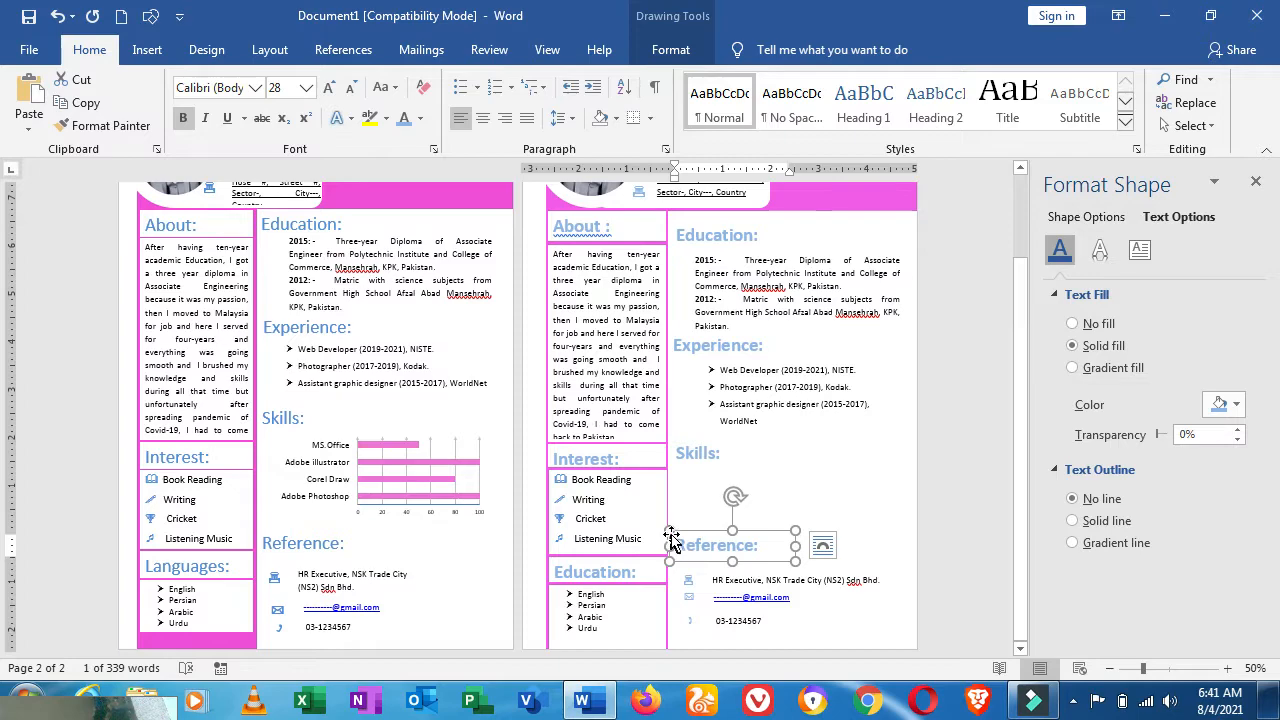
left_click(689, 453)
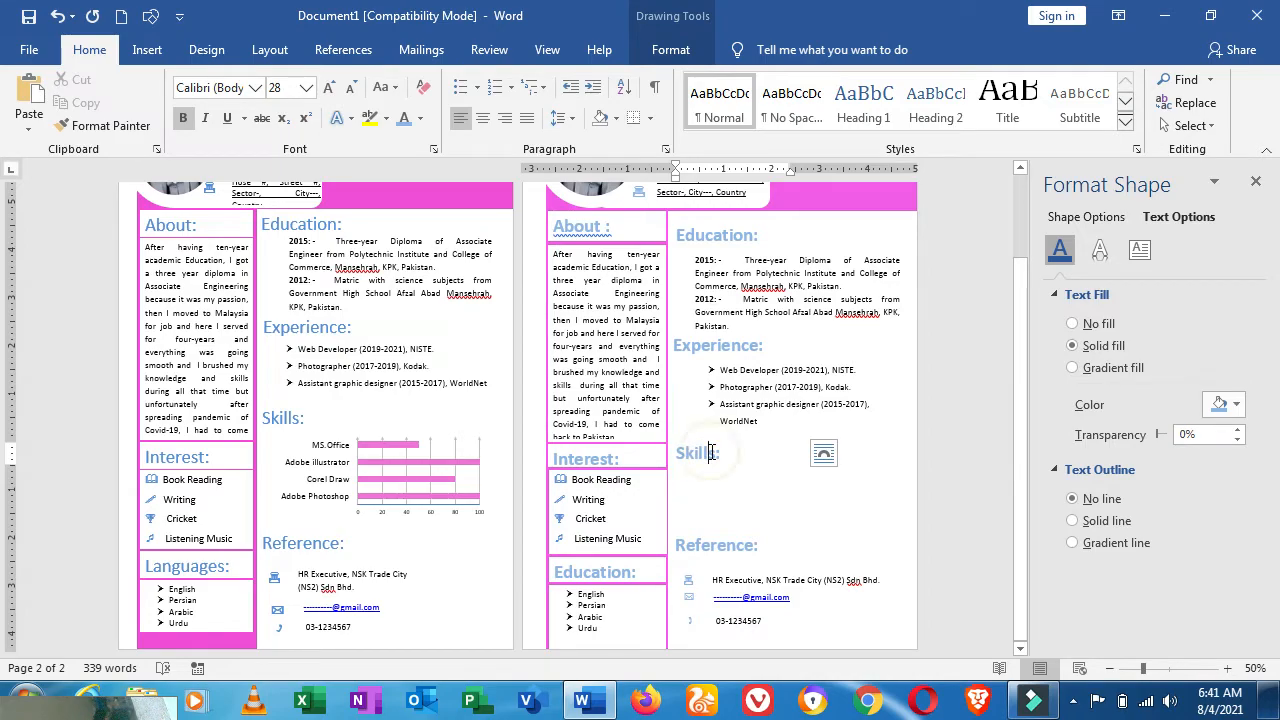
left_click(717, 503)
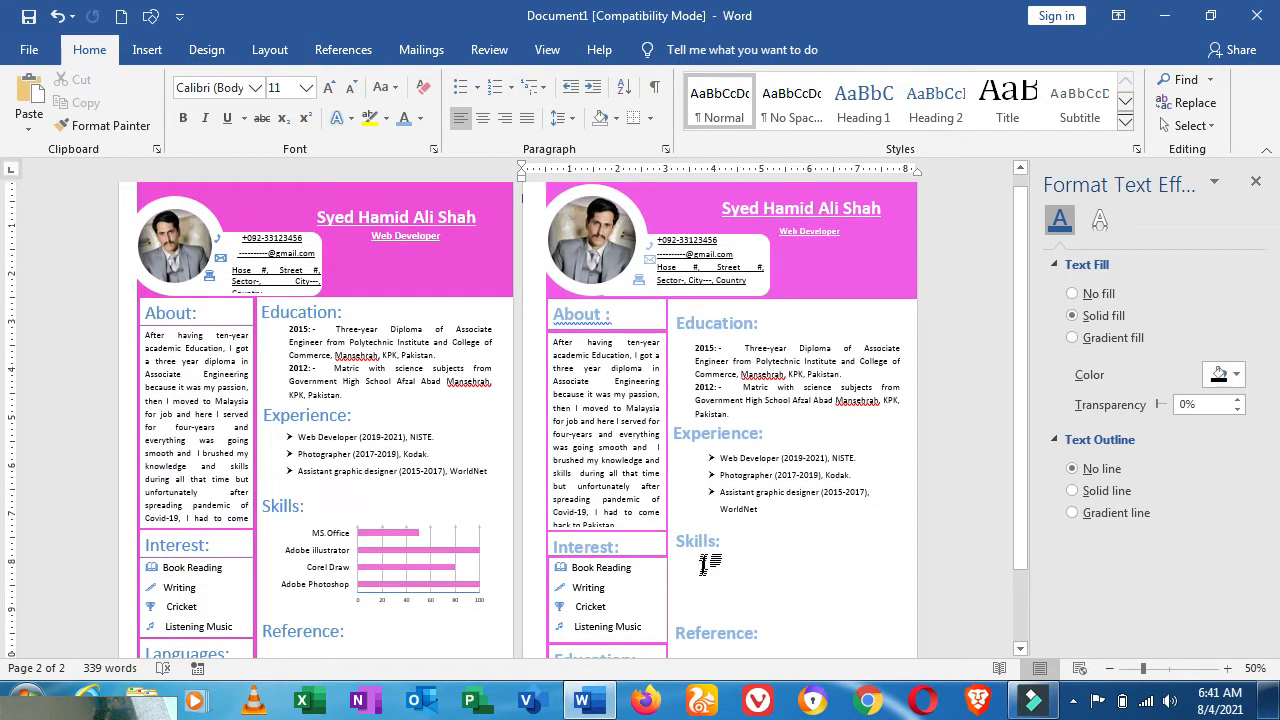
left_click(708, 541)
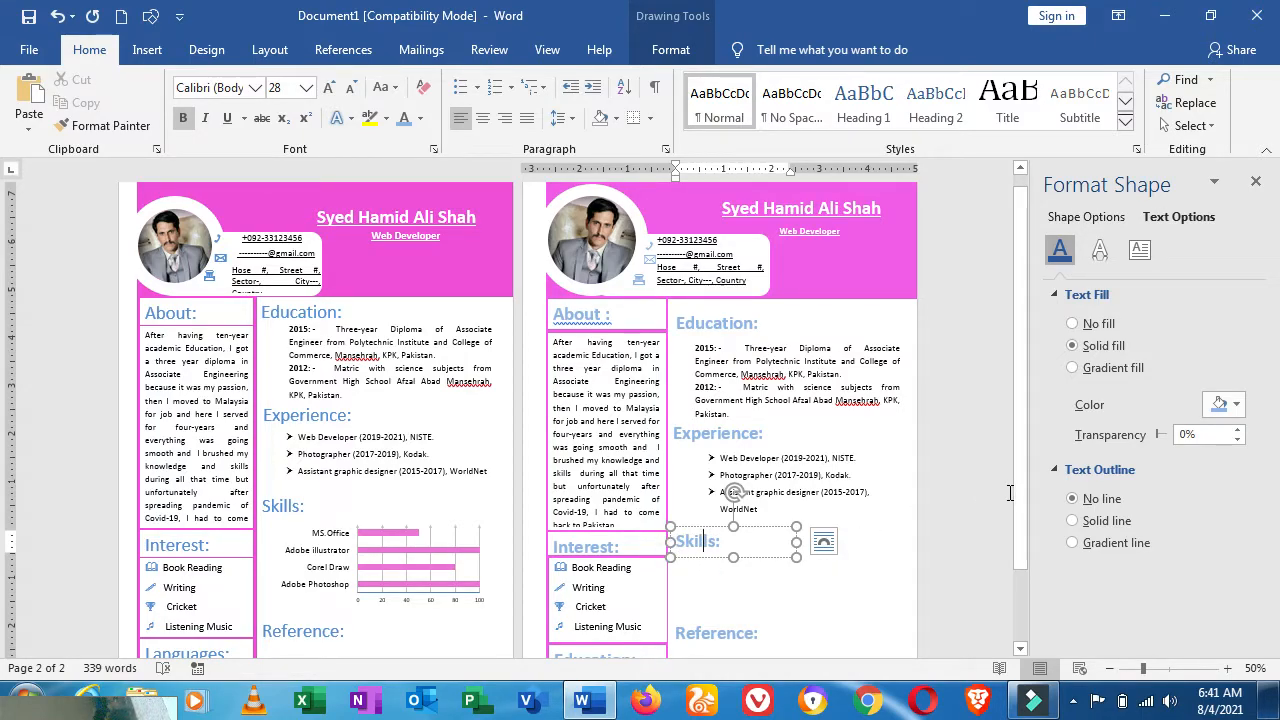
left_click_drag(1018, 492, 1018, 588)
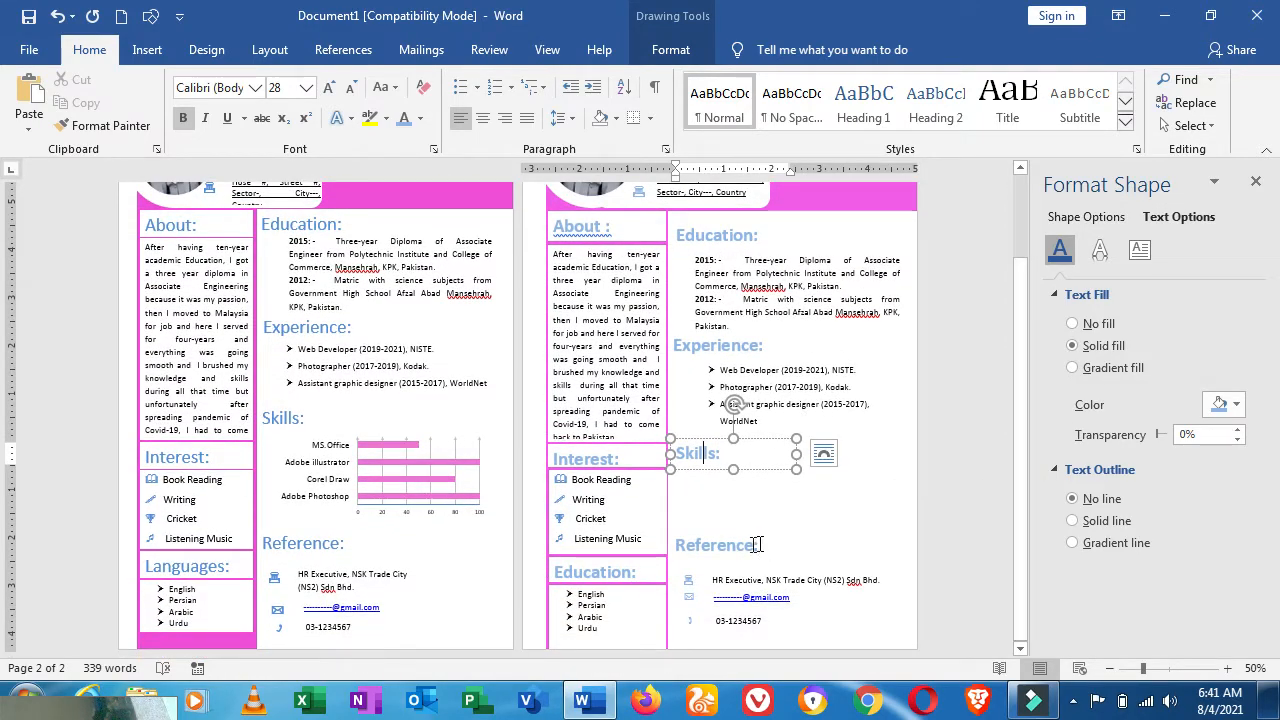
left_click(726, 548)
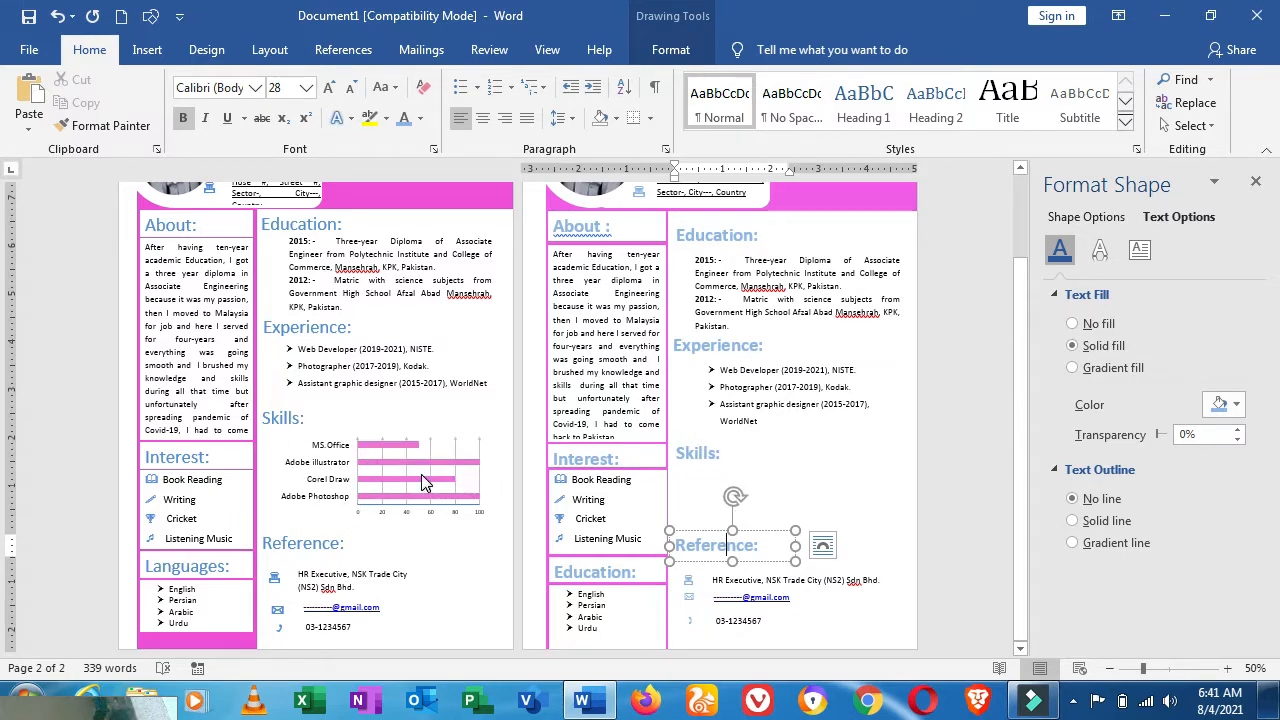
left_click(778, 456)
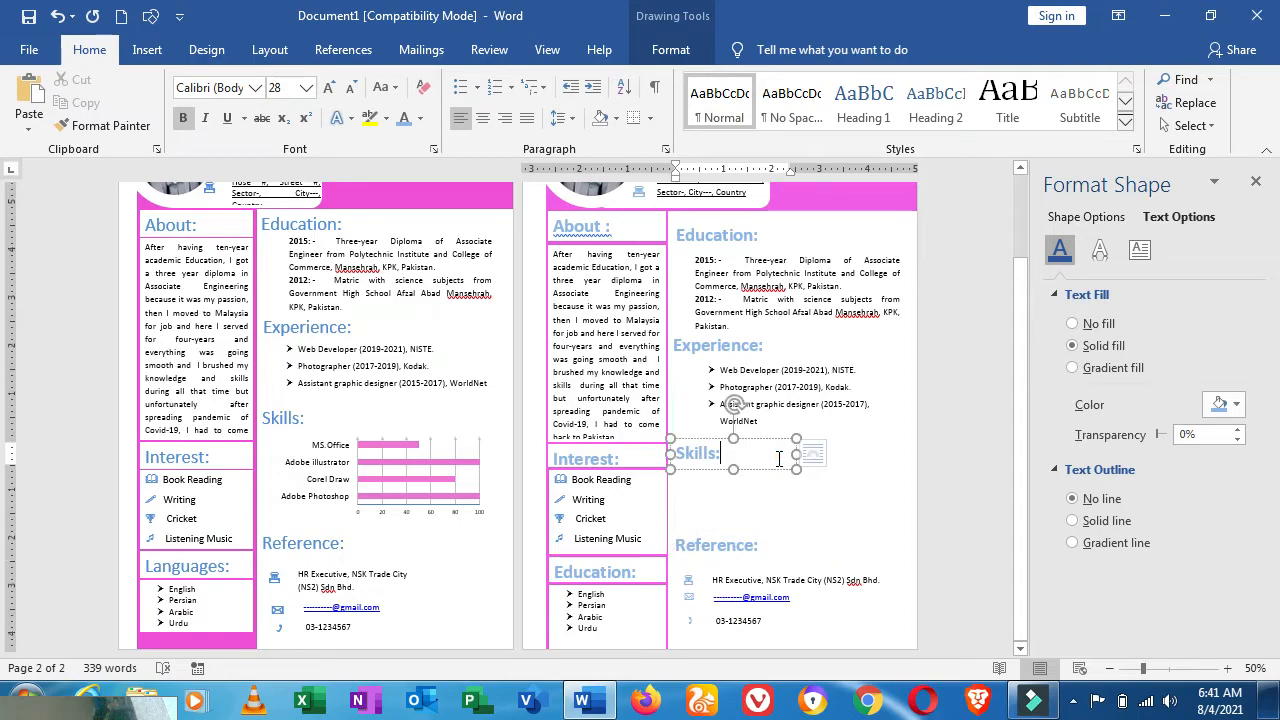
- Insert a Stacked Bar chart on the second page and set its text wrapping to In Front of Text
left_click(882, 528)
scroll(882, 528, "up", 2)
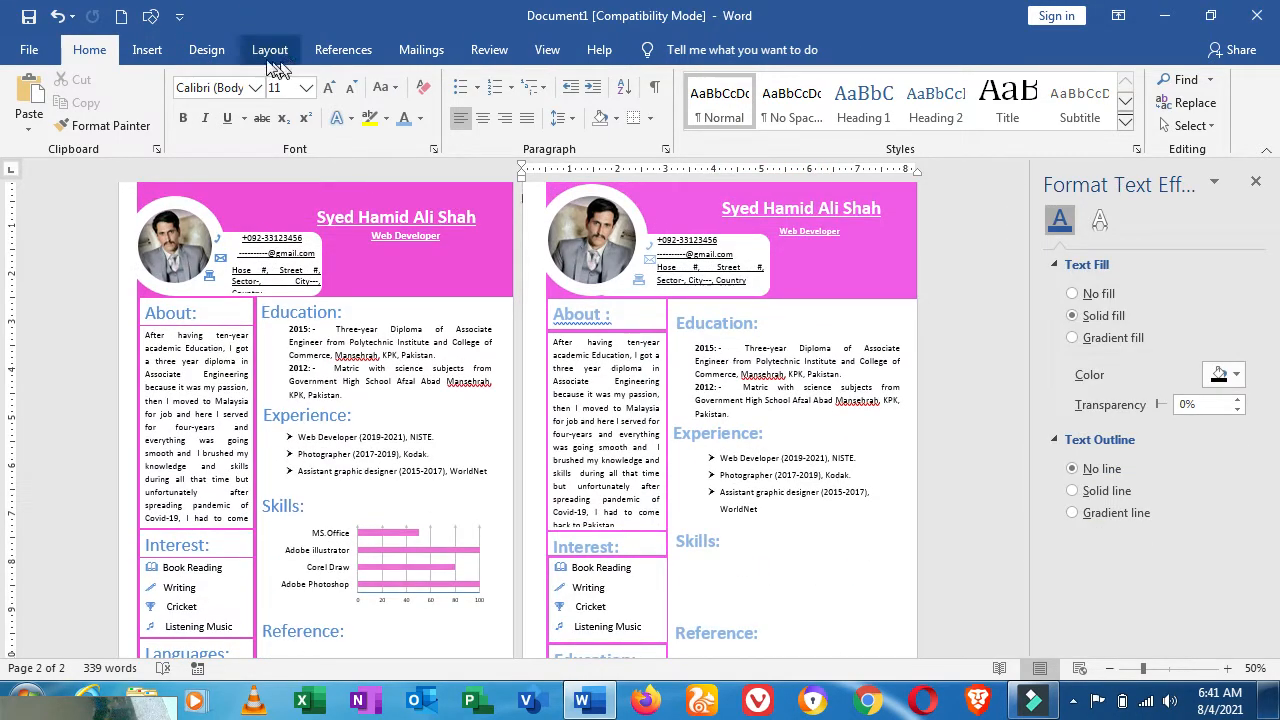
left_click(155, 48)
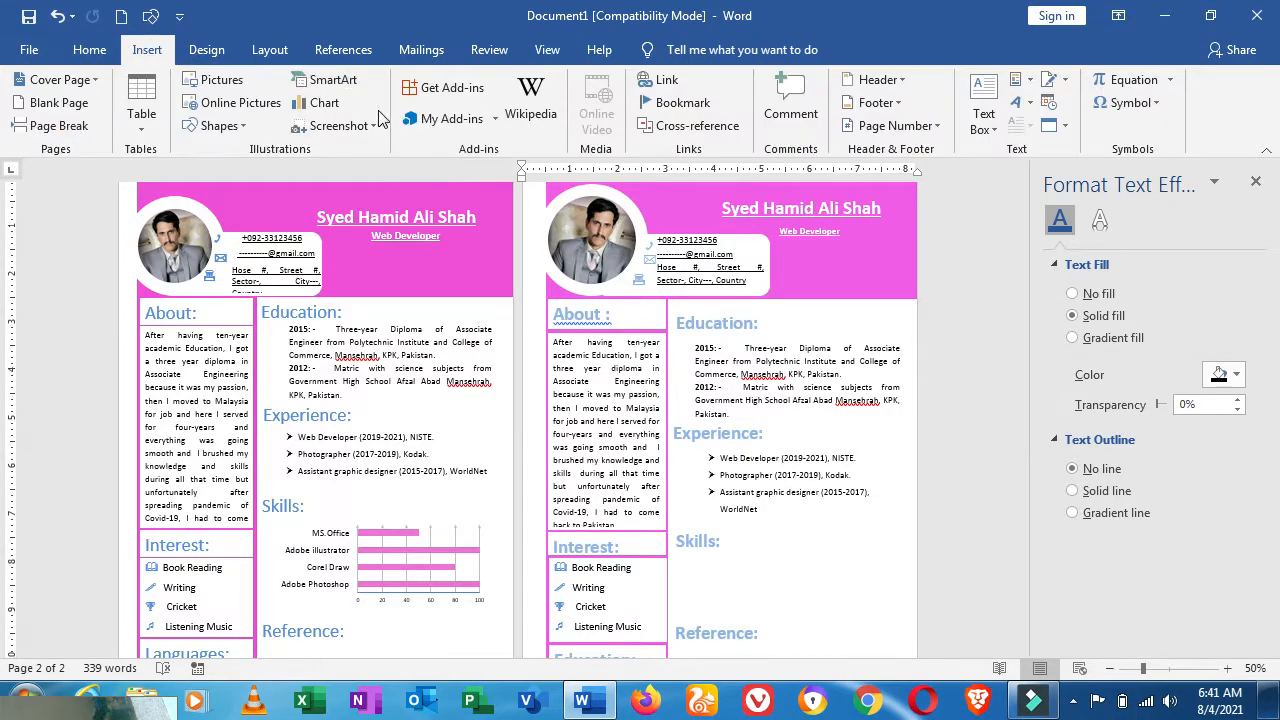
left_click(333, 103)
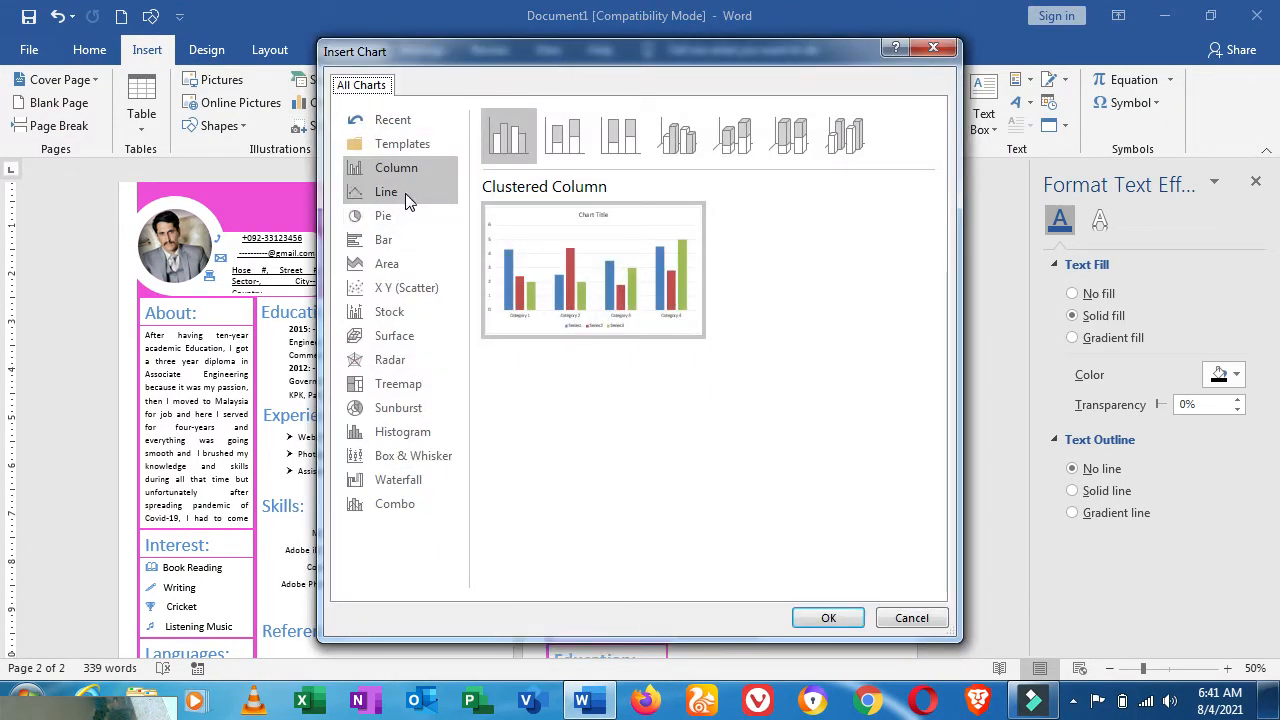
left_click(400, 248)
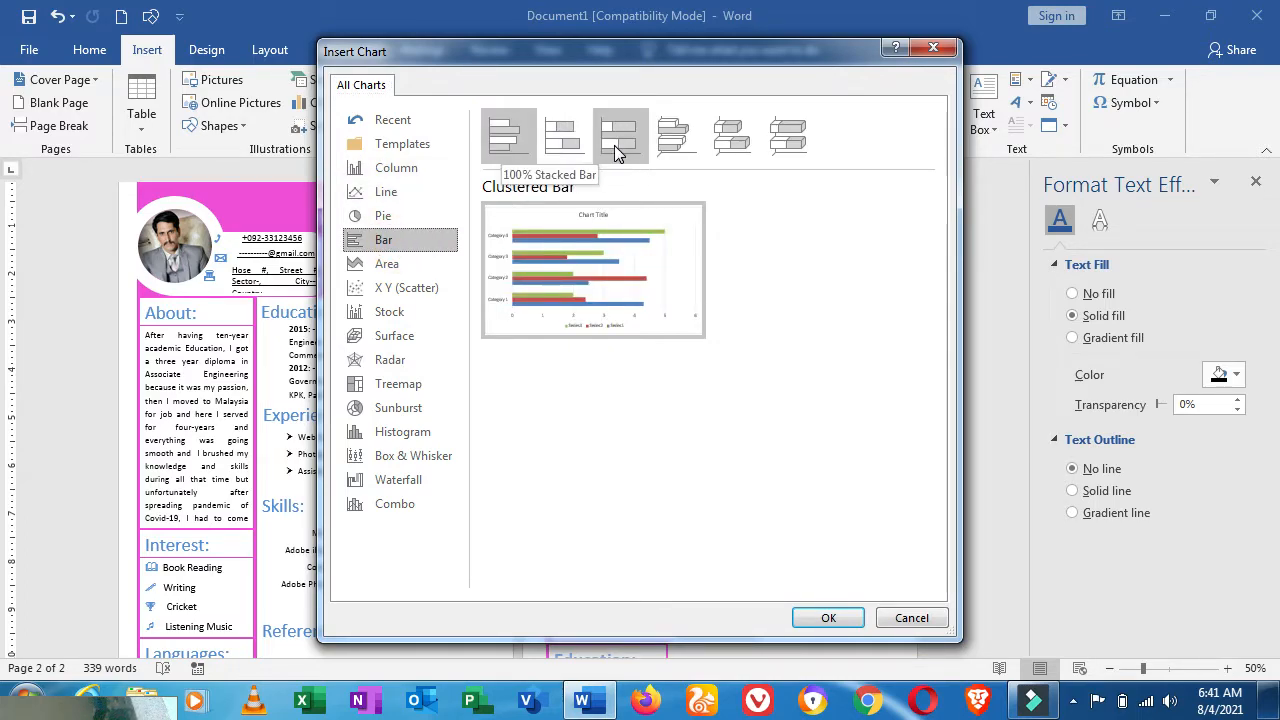
left_click(577, 148)
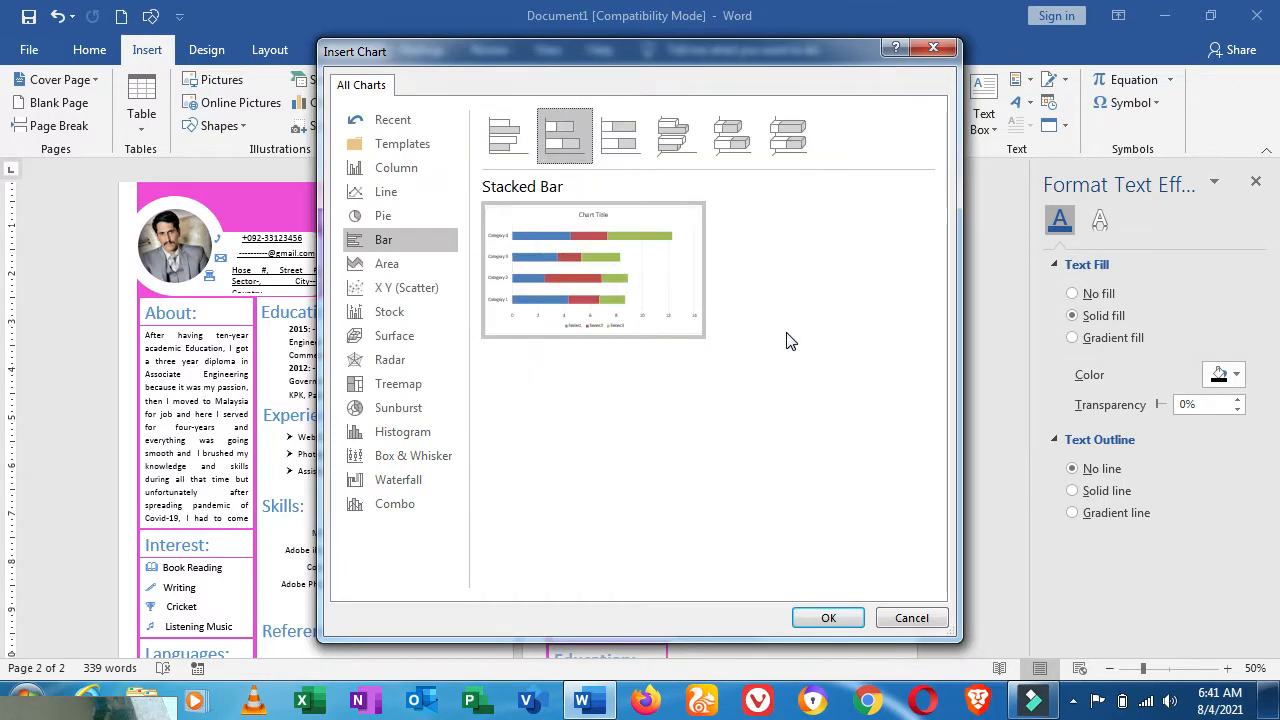
left_click(848, 613)
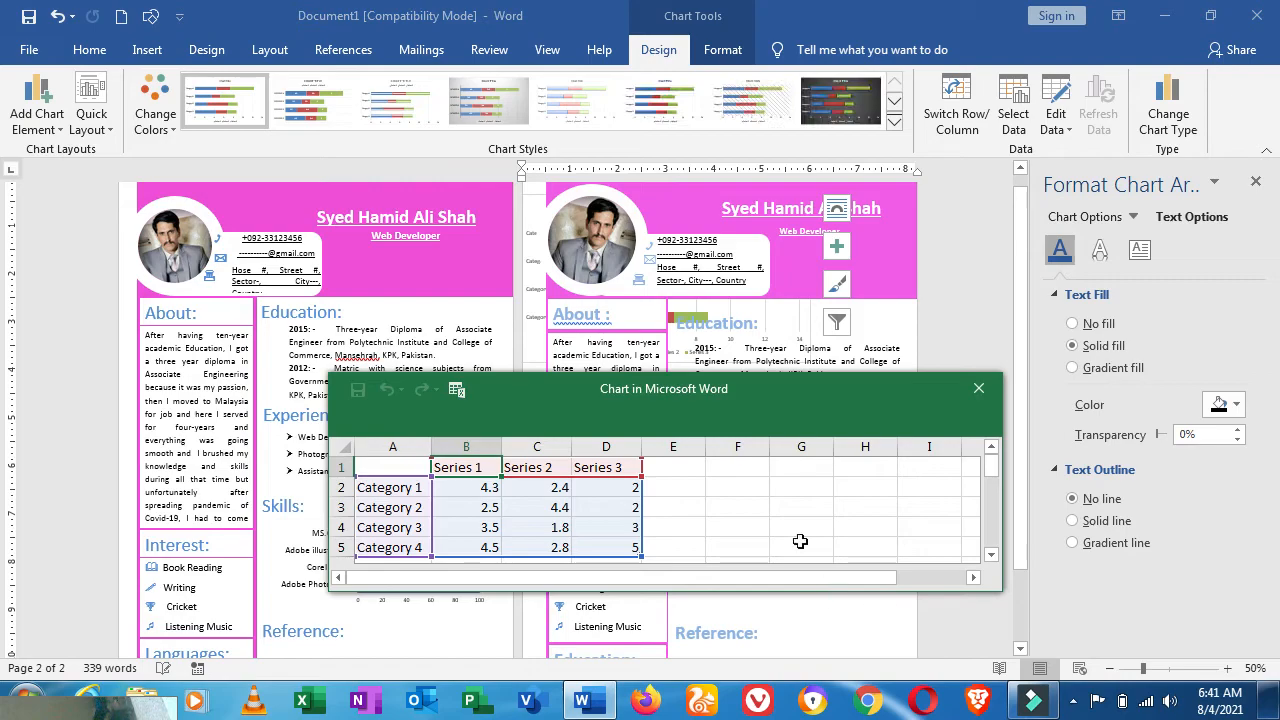
left_click(838, 220)
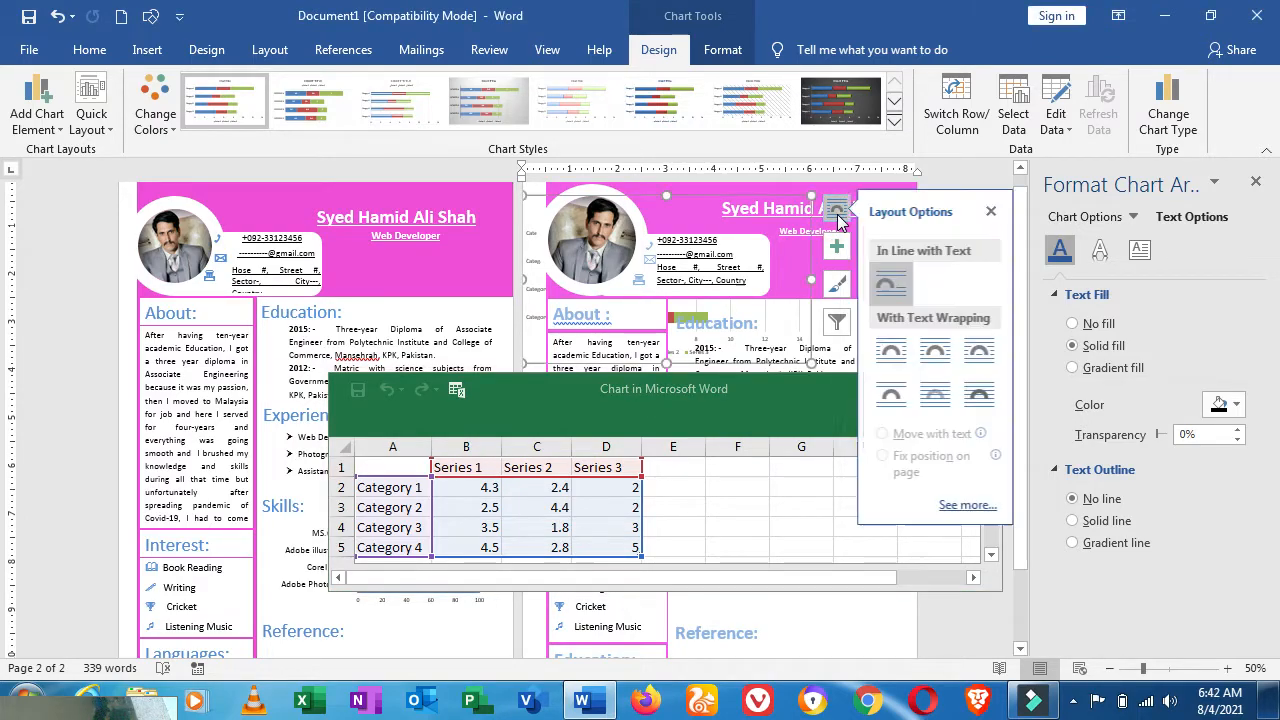
left_click(985, 397)
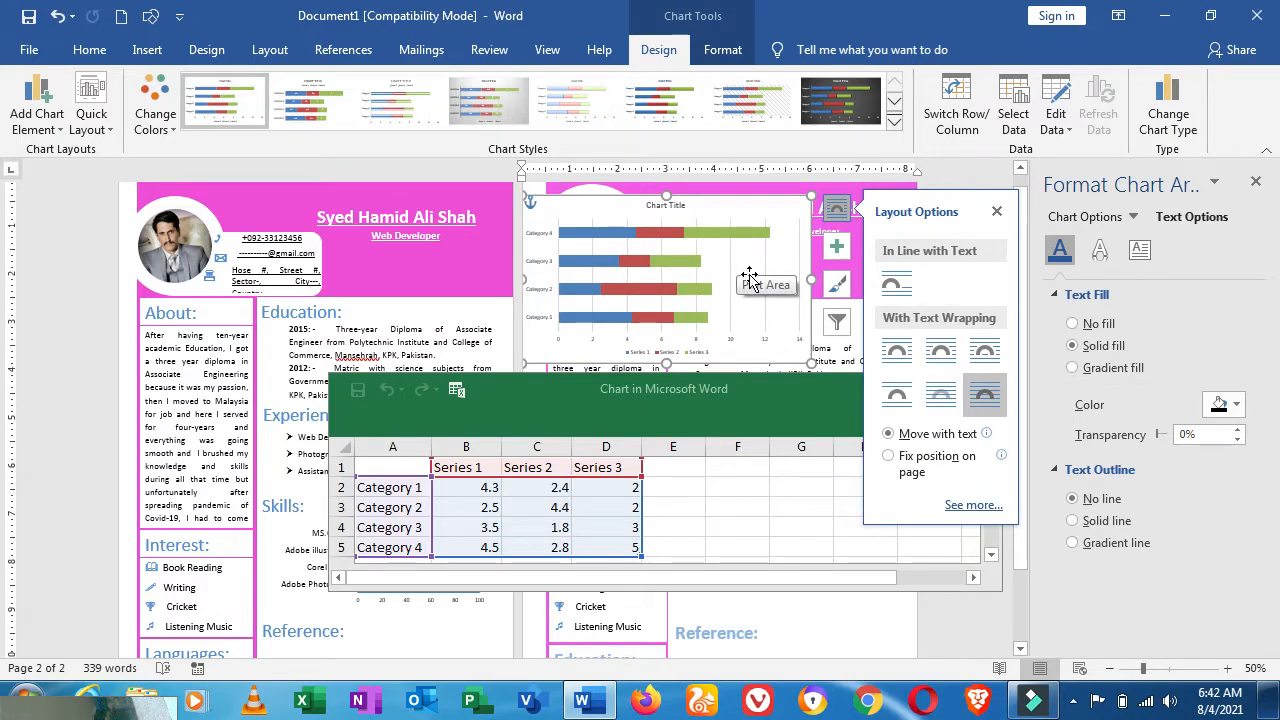
- Delete the Series 3 and Series 2 bars from the chart, keeping only Series 1
left_click(697, 233)
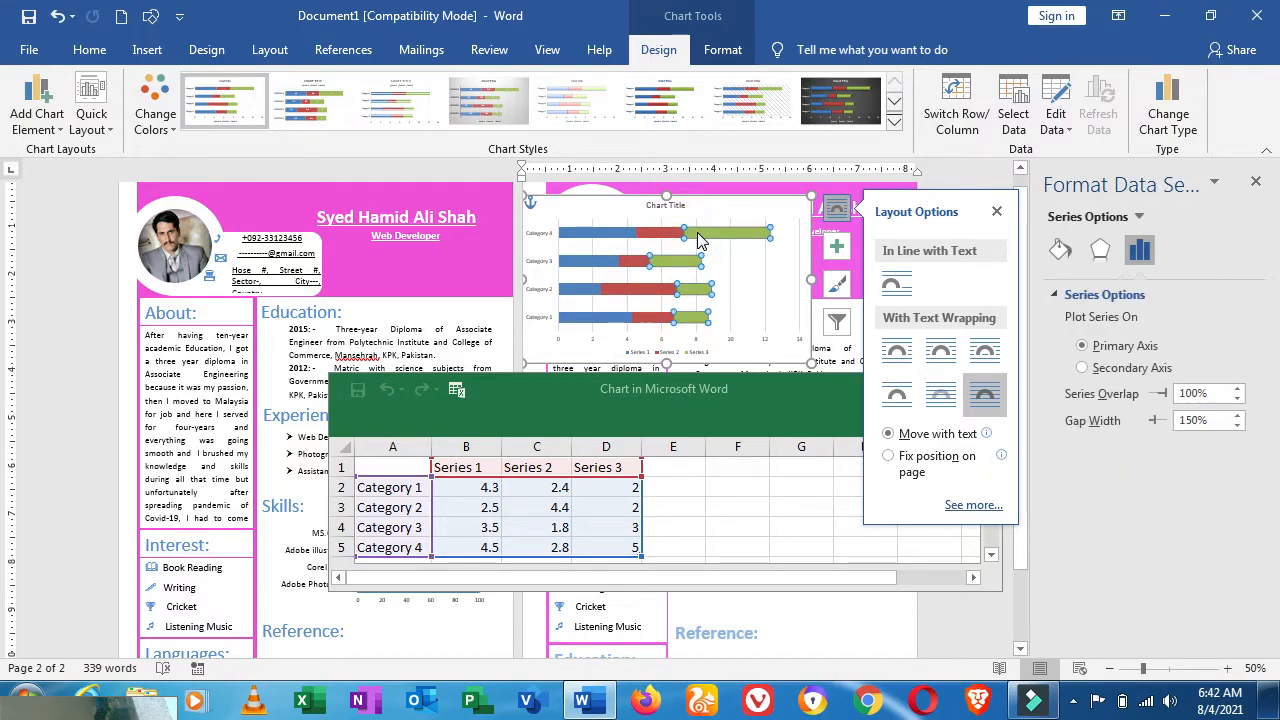
key("Escape")
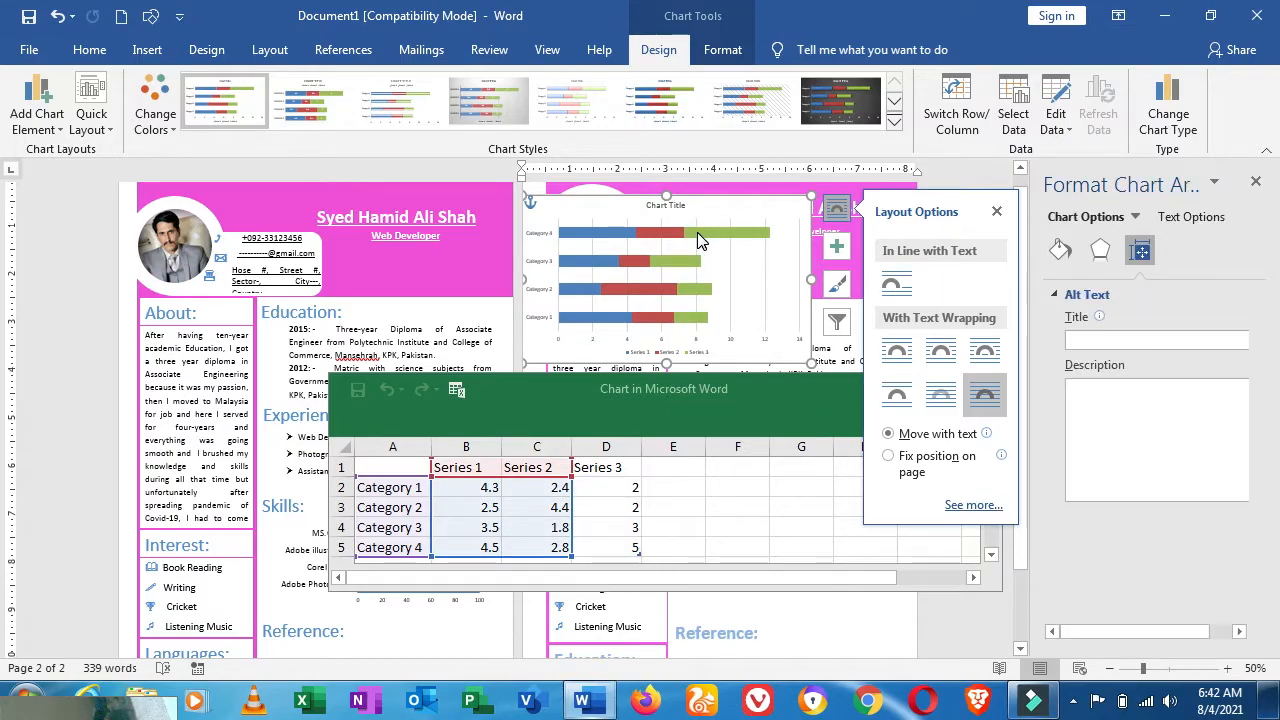
left_click(711, 232)
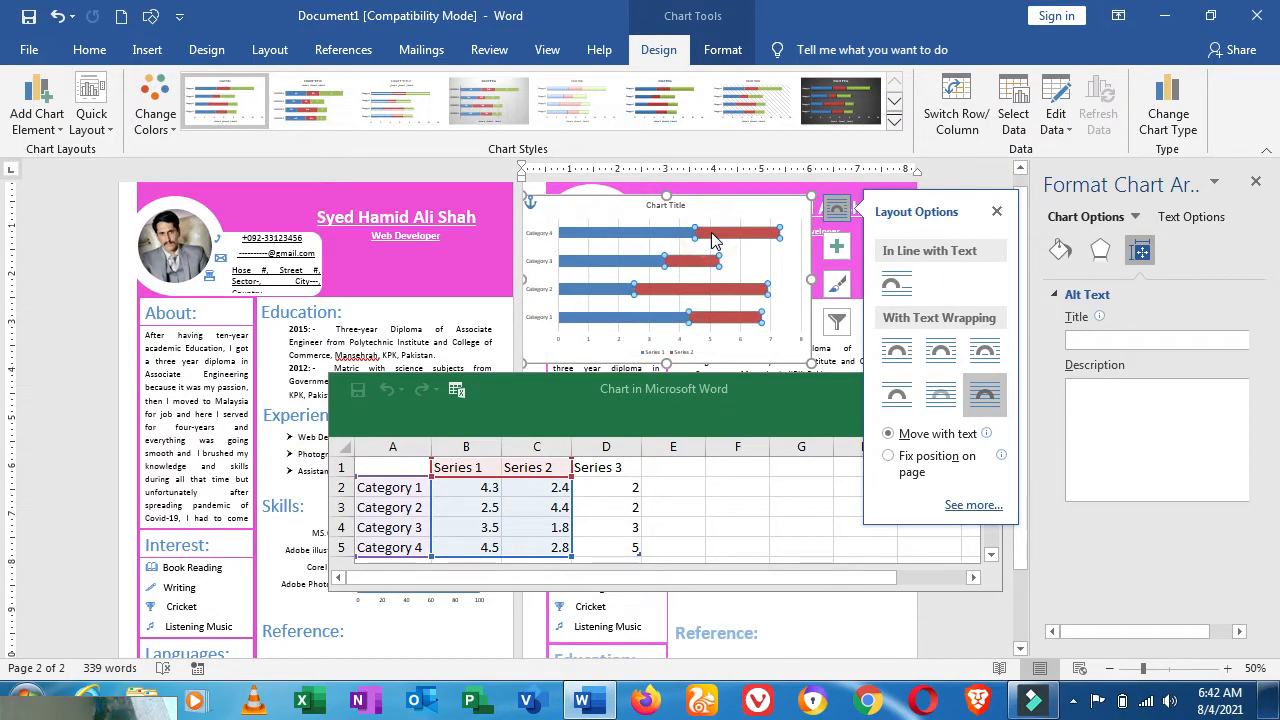
key("Delete")
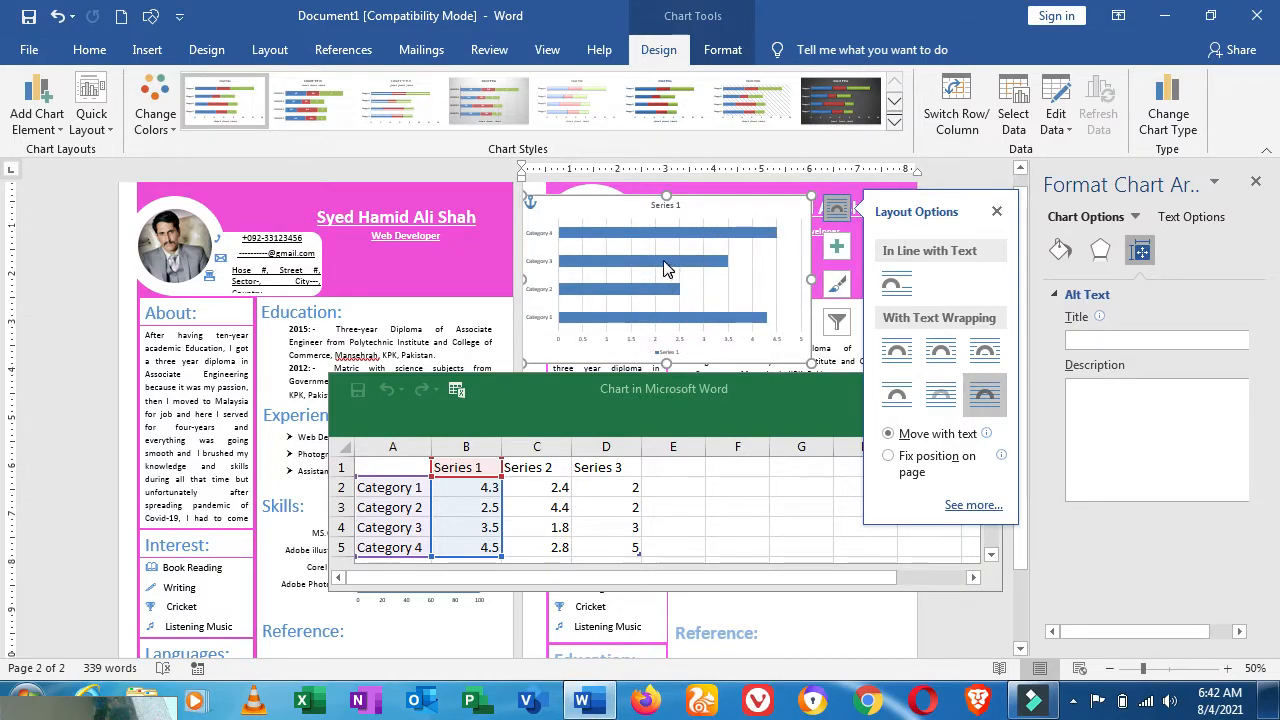
- Rename the chart's first category as Adobe photosho in its data sheet, with the sheet window moved clear of the first page's Skills chart
left_click(420, 483)
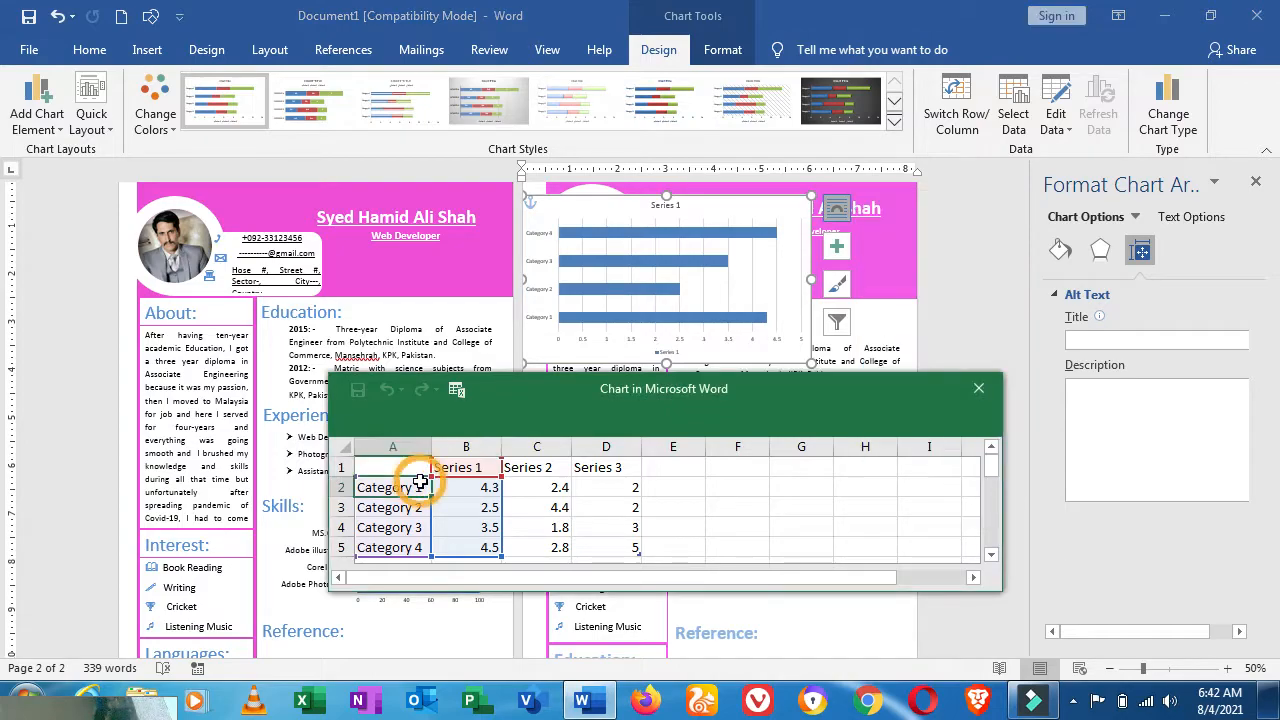
left_click(541, 389)
left_click_drag(541, 389, 712, 310)
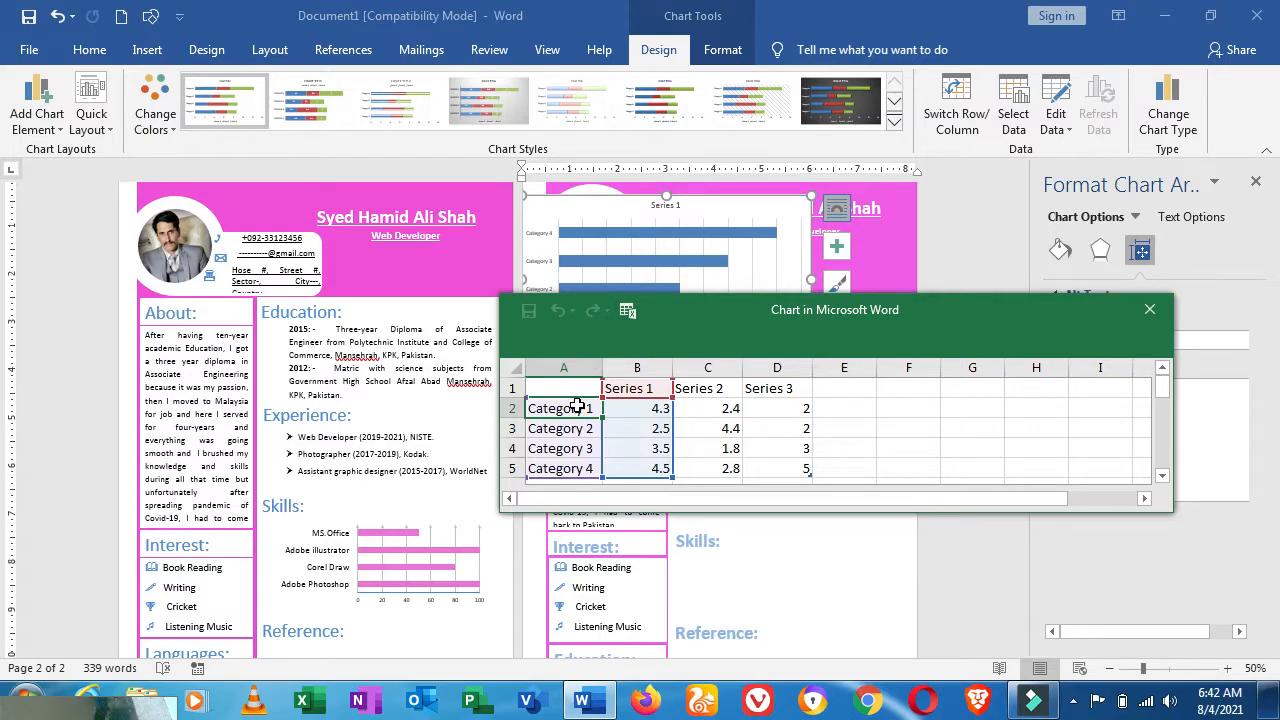
type("Ad")
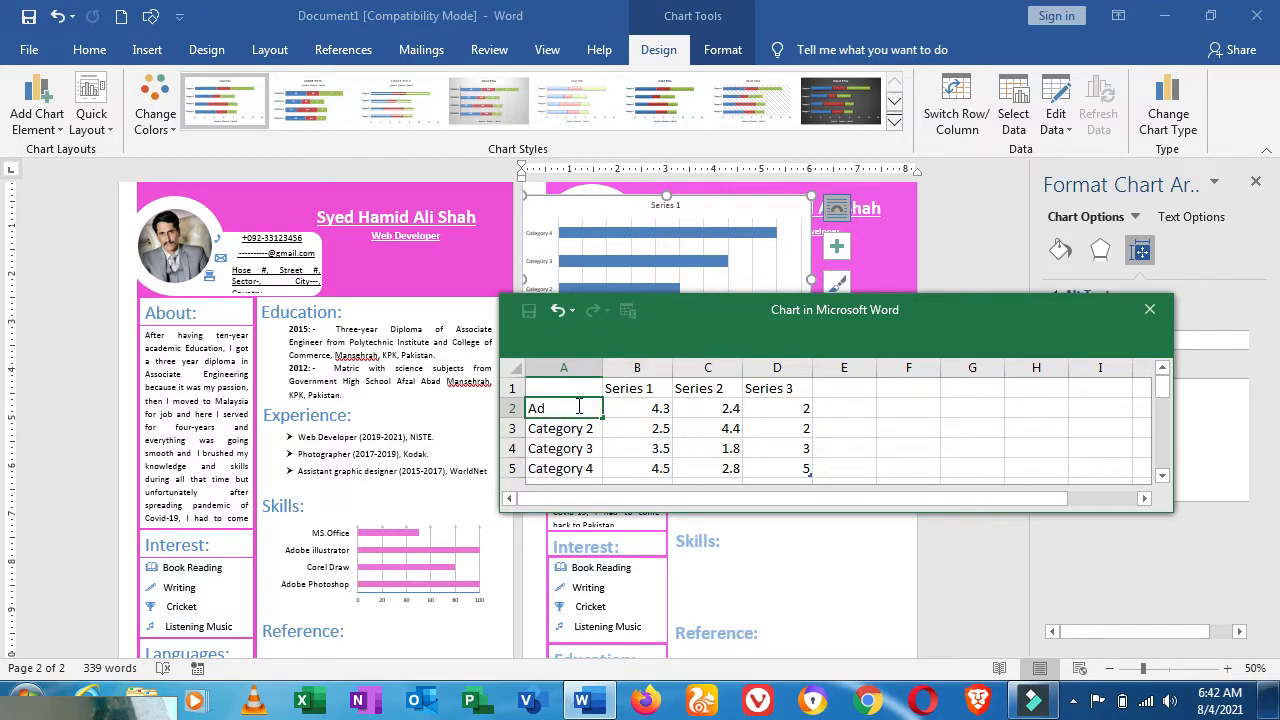
type("obe photosho")
key("Return")
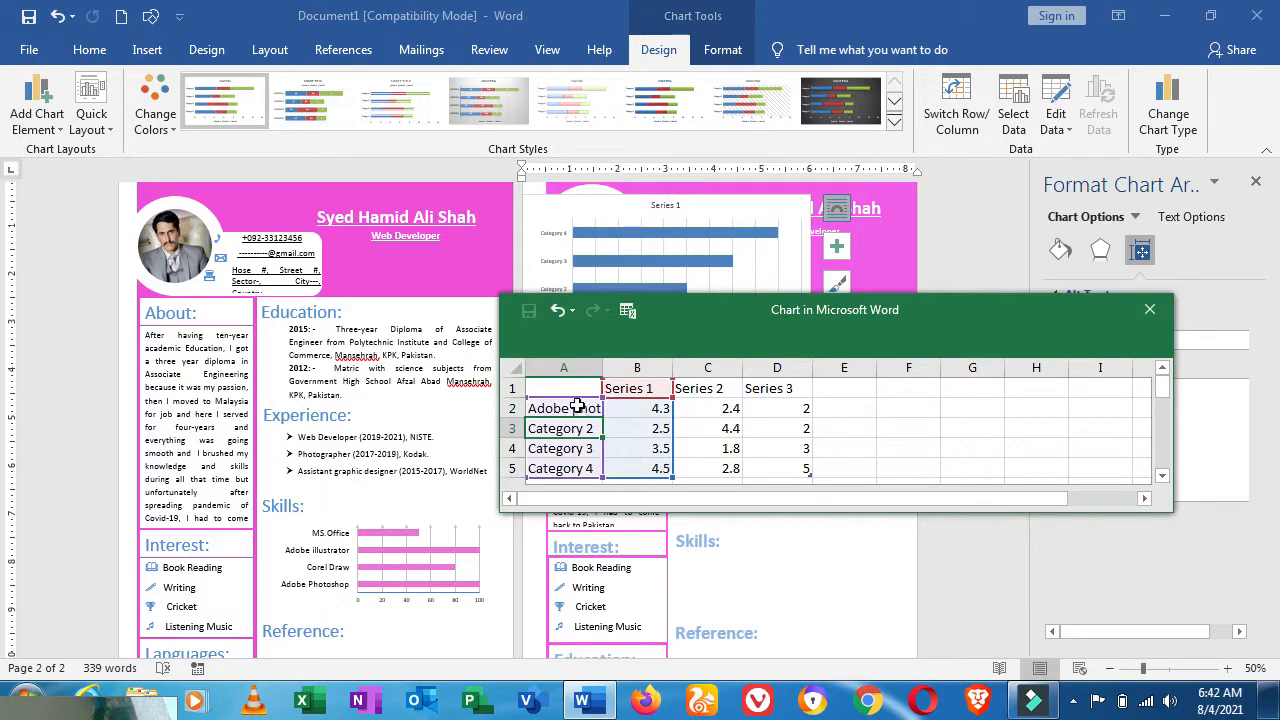
- Rename the chart's second category as Corel Draw, replacing the autocompleted entry
type("Adobe photosho")
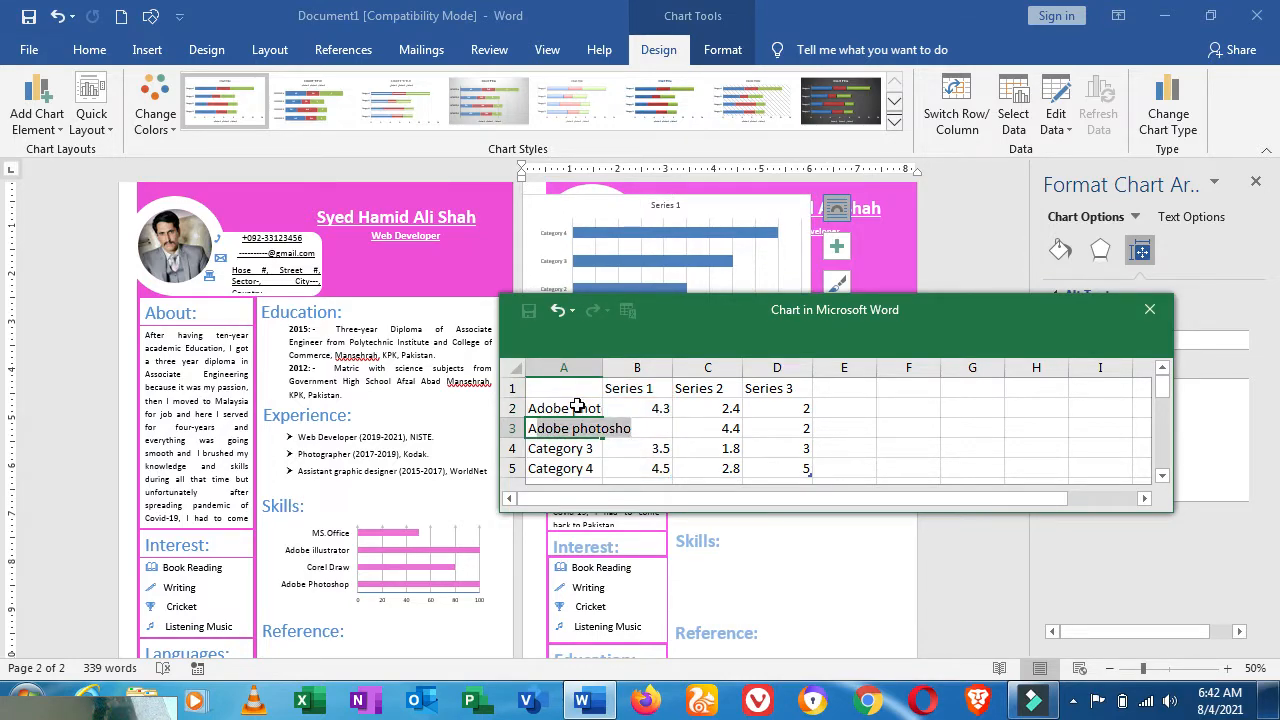
key("BackSpace")
key("BackSpace")
key("BackSpace")
key("BackSpace")
key("BackSpace")
key("BackSpace")
key("BackSpace")
key("BackSpace")
key("BackSpace")
key("BackSpace")
key("BackSpace")
key("BackSpace")
key("BackSpace")
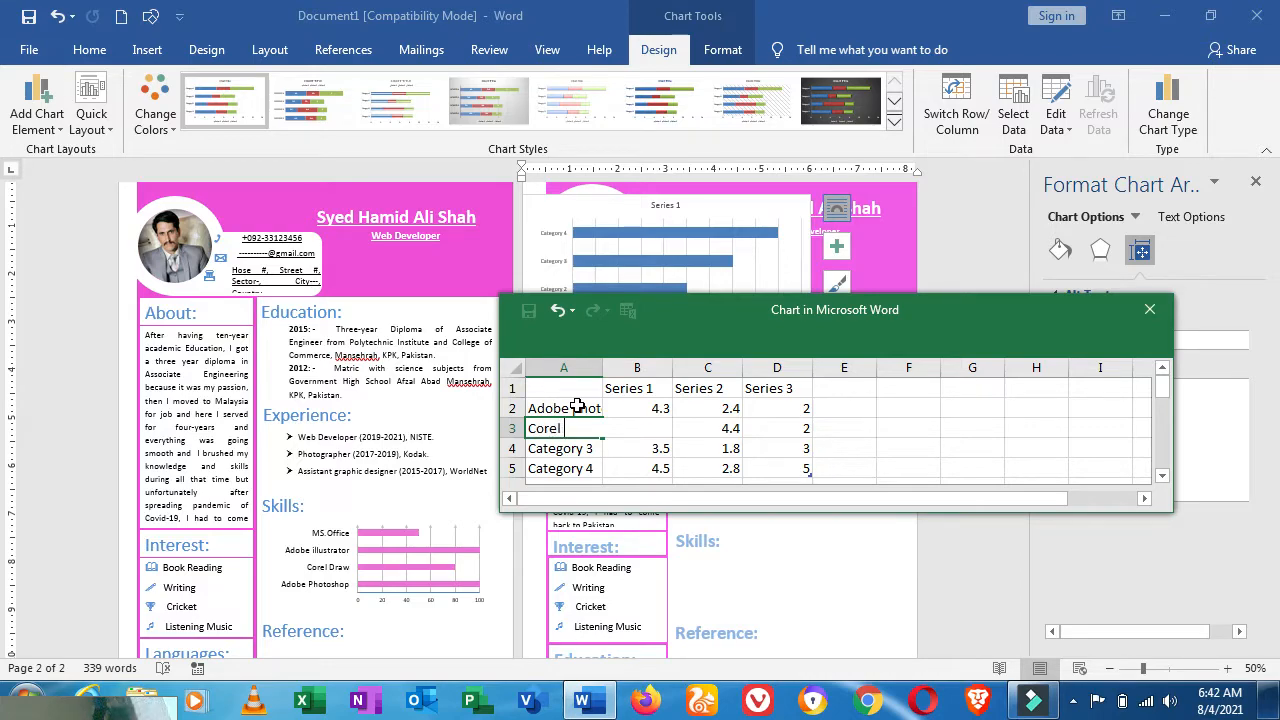
type("Corel Draw")
key("Return")
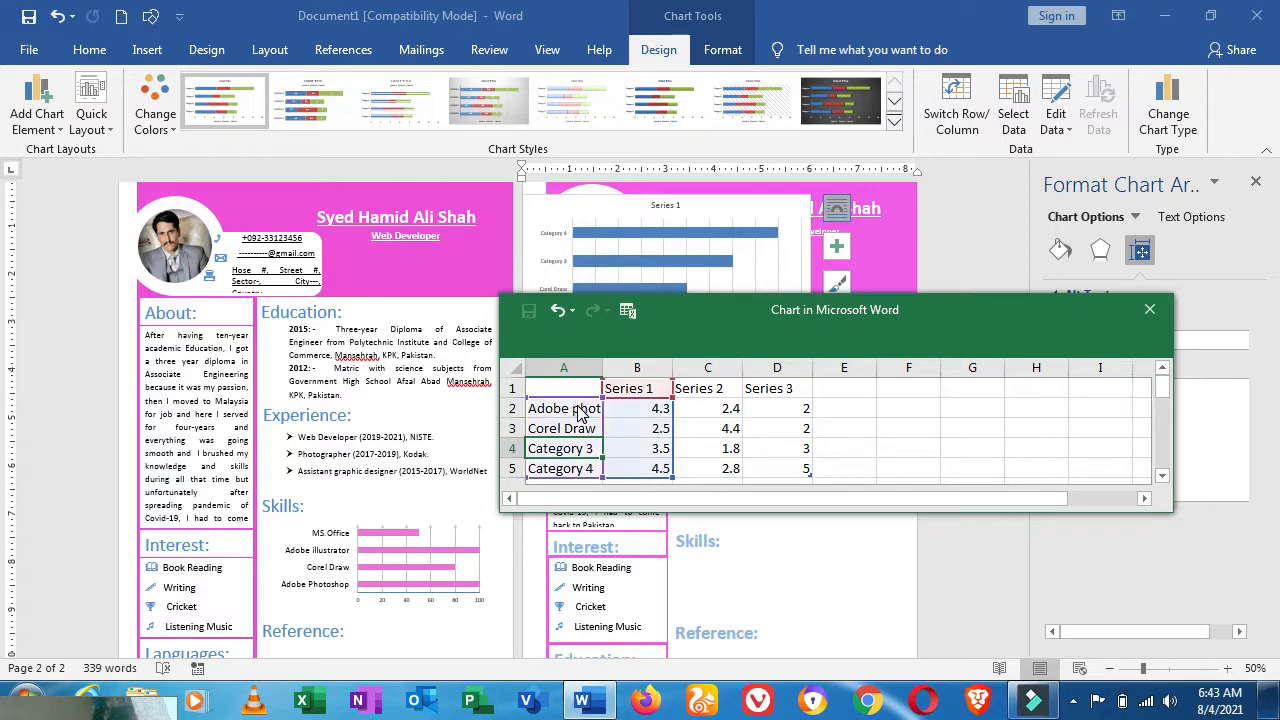
- Rename the chart's third category as Adobe Illstrator and the fourth as MS.Offce
type("A")
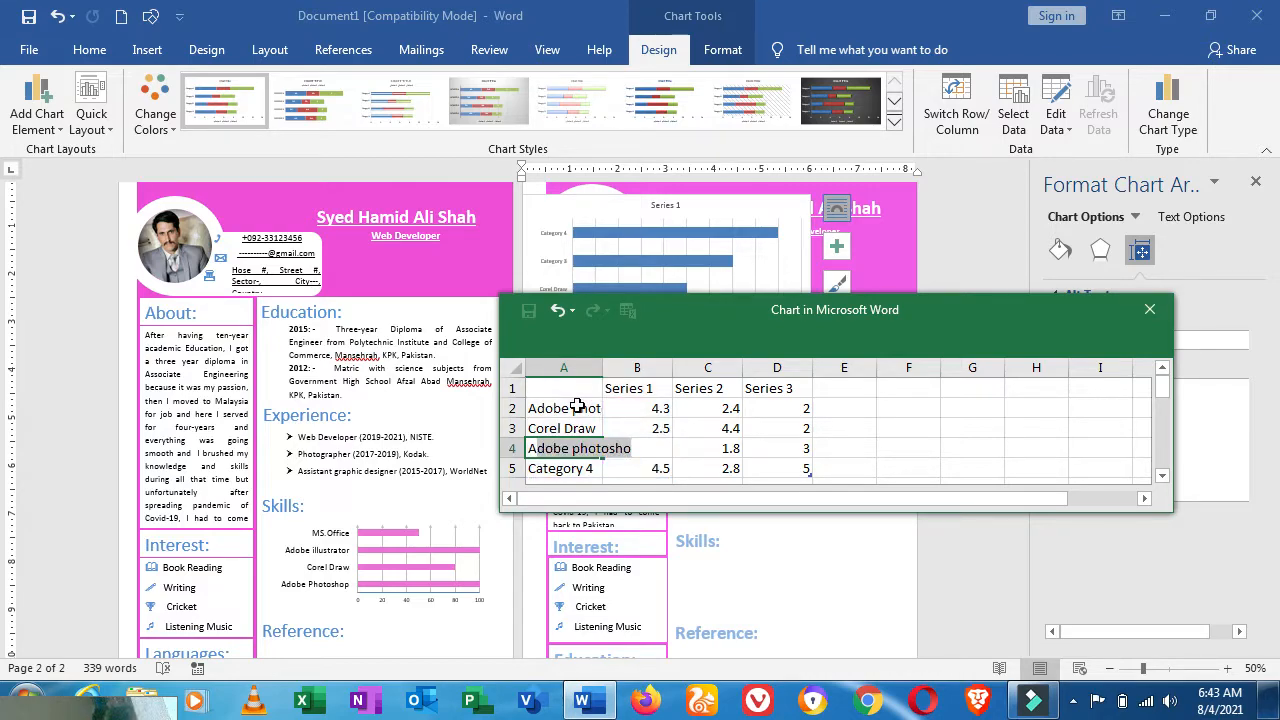
type("dobe I")
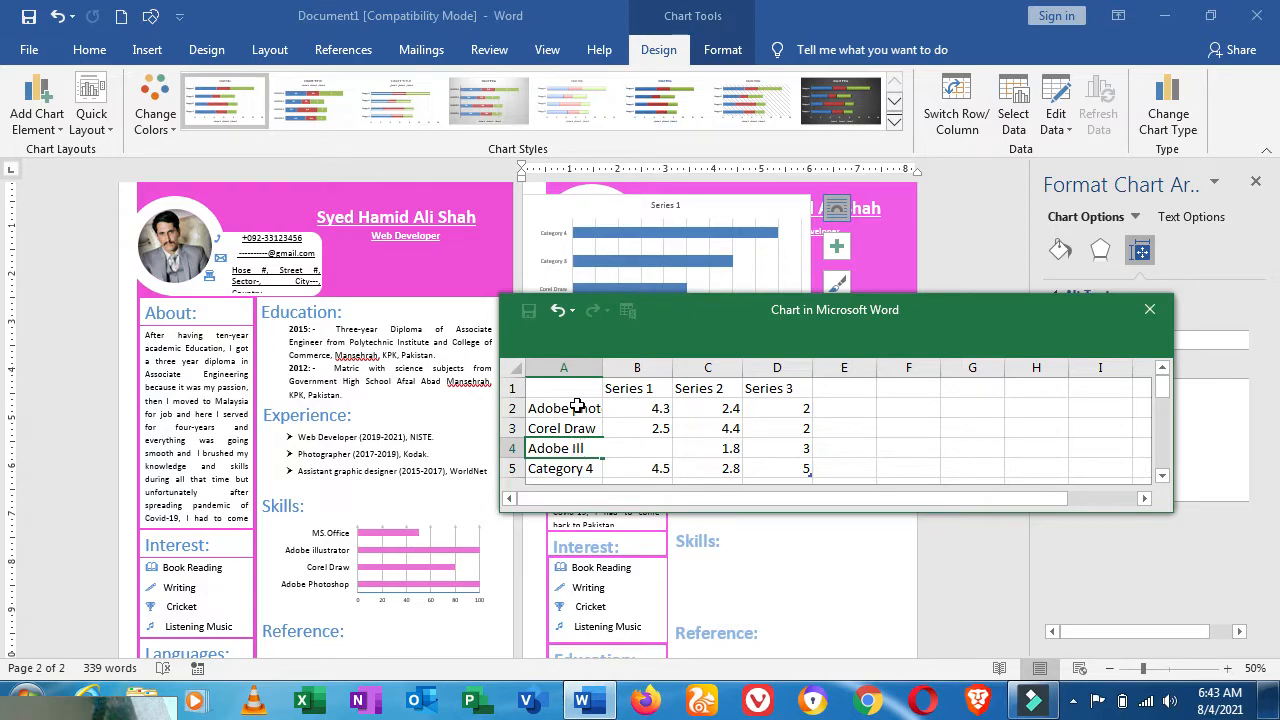
type("llstrator")
key("Return")
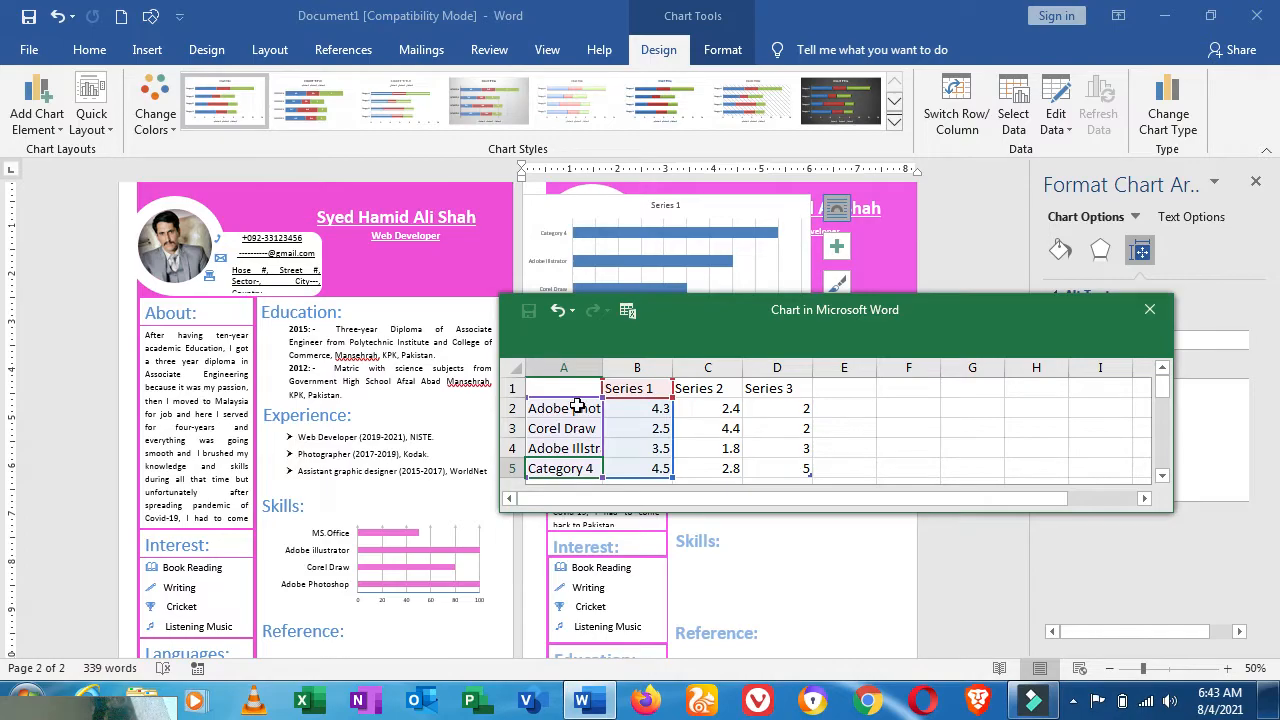
type("MS.Office")
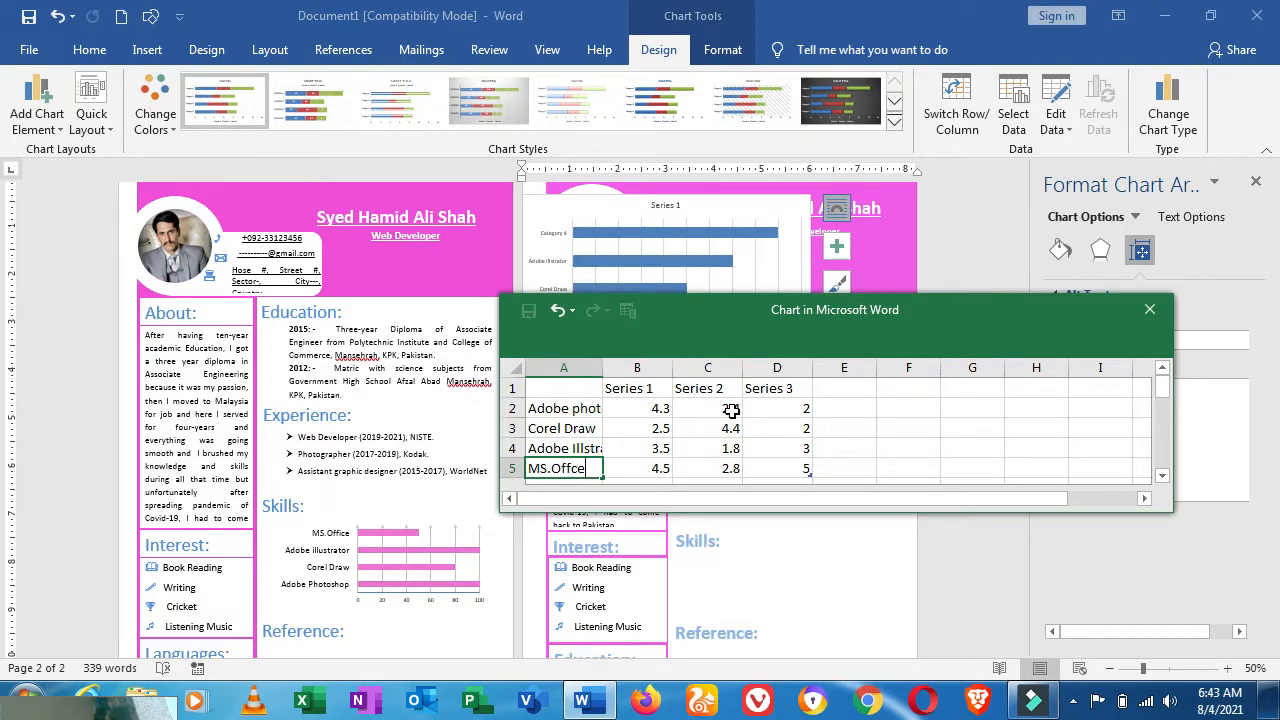
- Clear all the Series 2 and Series 3 values from the chart's data sheet
left_click_drag(728, 408, 781, 465)
key("Delete")
left_click(830, 447)
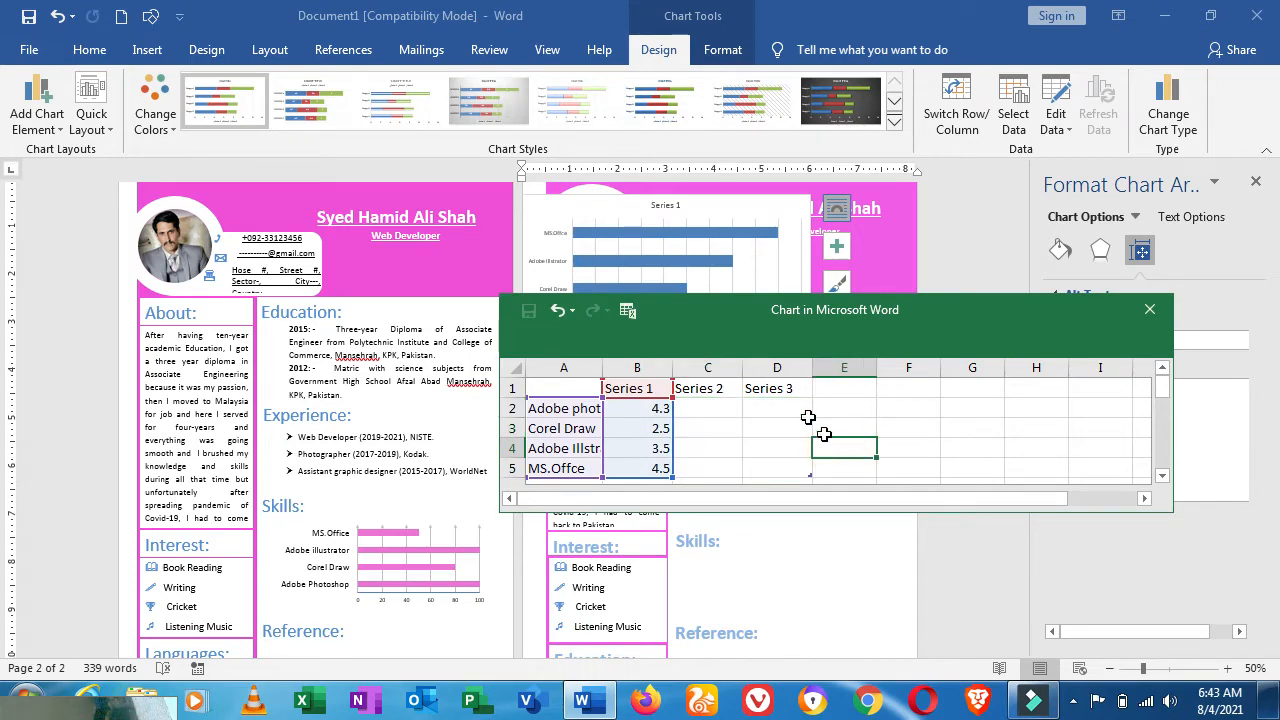
- Set the Series 1 values to 100 for Adobe photosho, 80 for Corel Draw and 100 for Adobe Illstrator
left_click(652, 407)
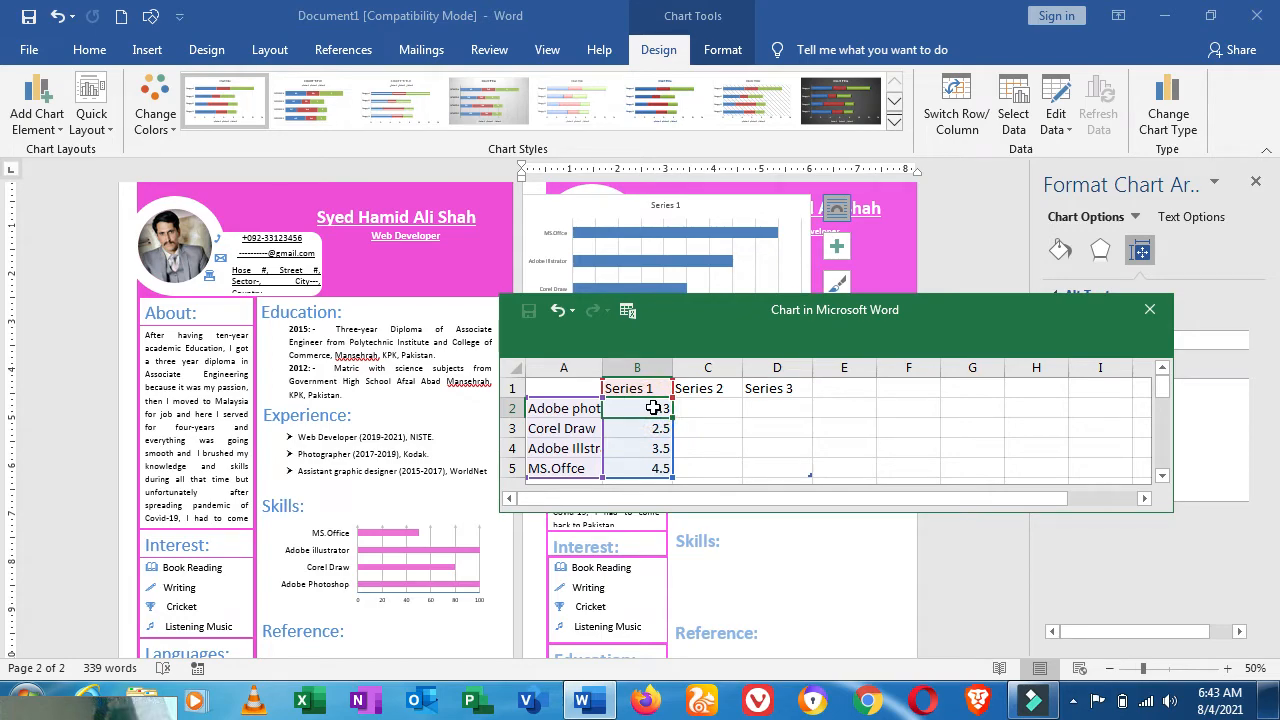
type("1")
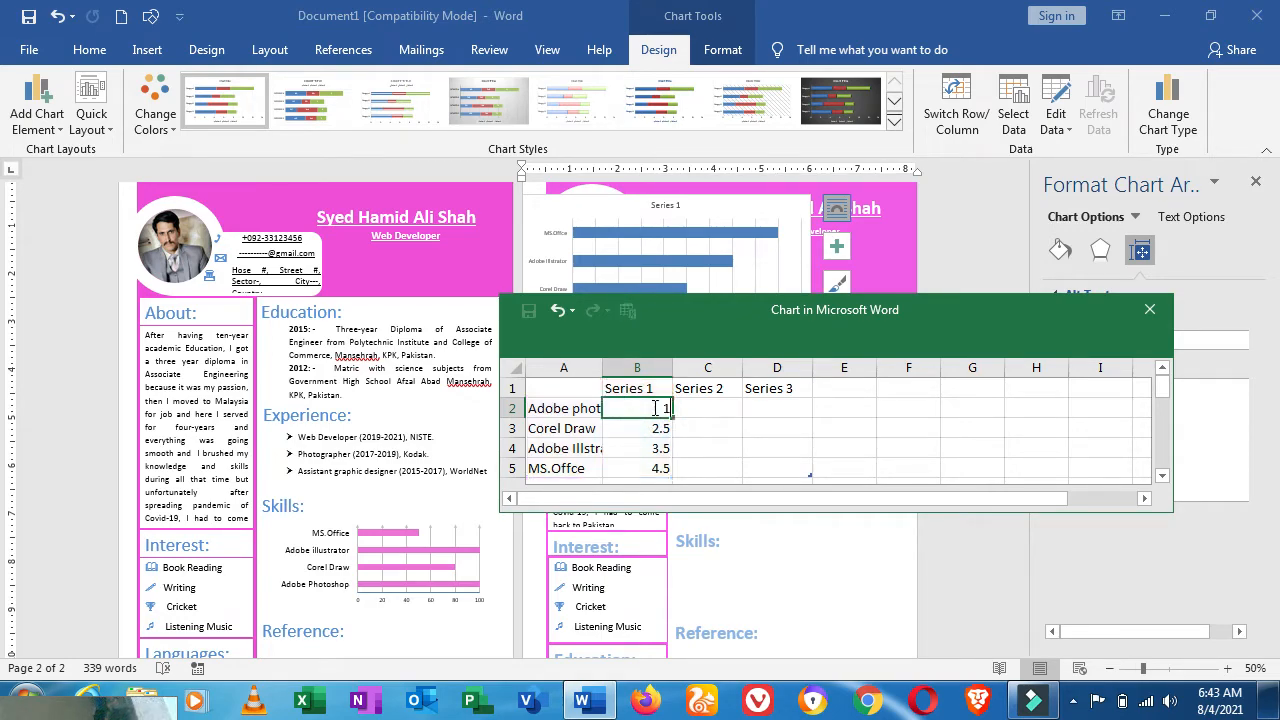
type("00")
key("Return")
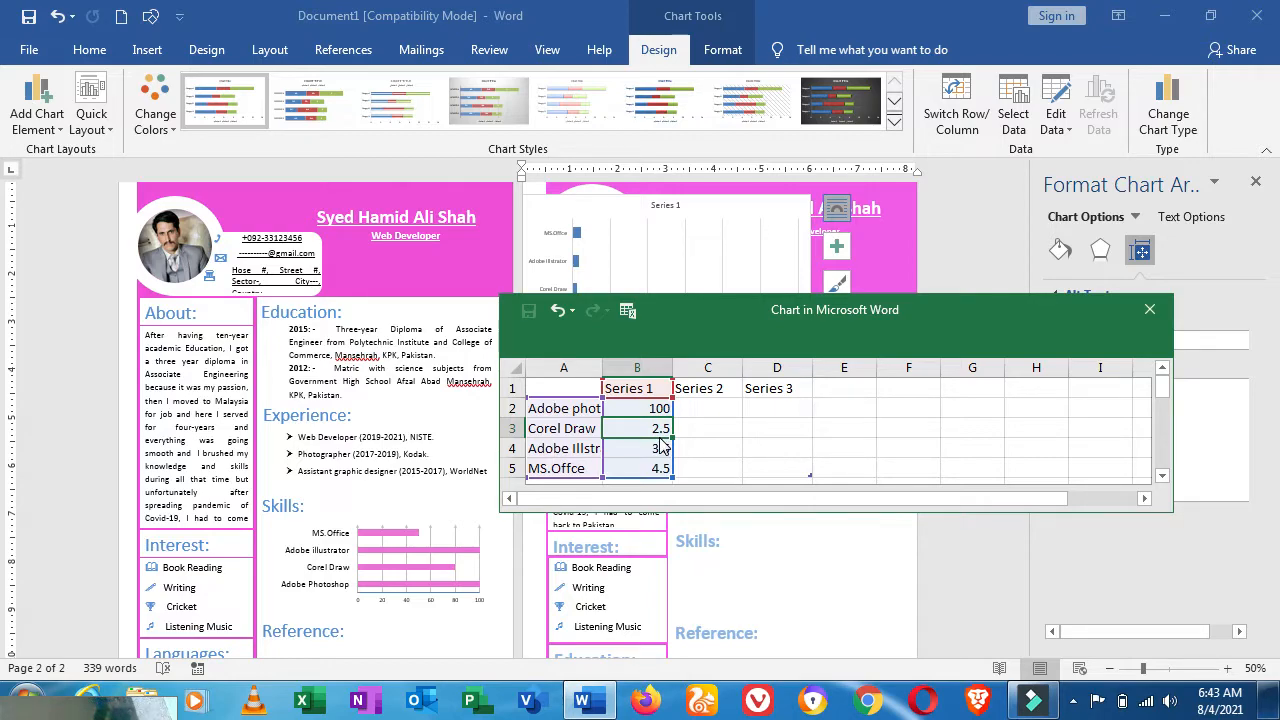
type("80")
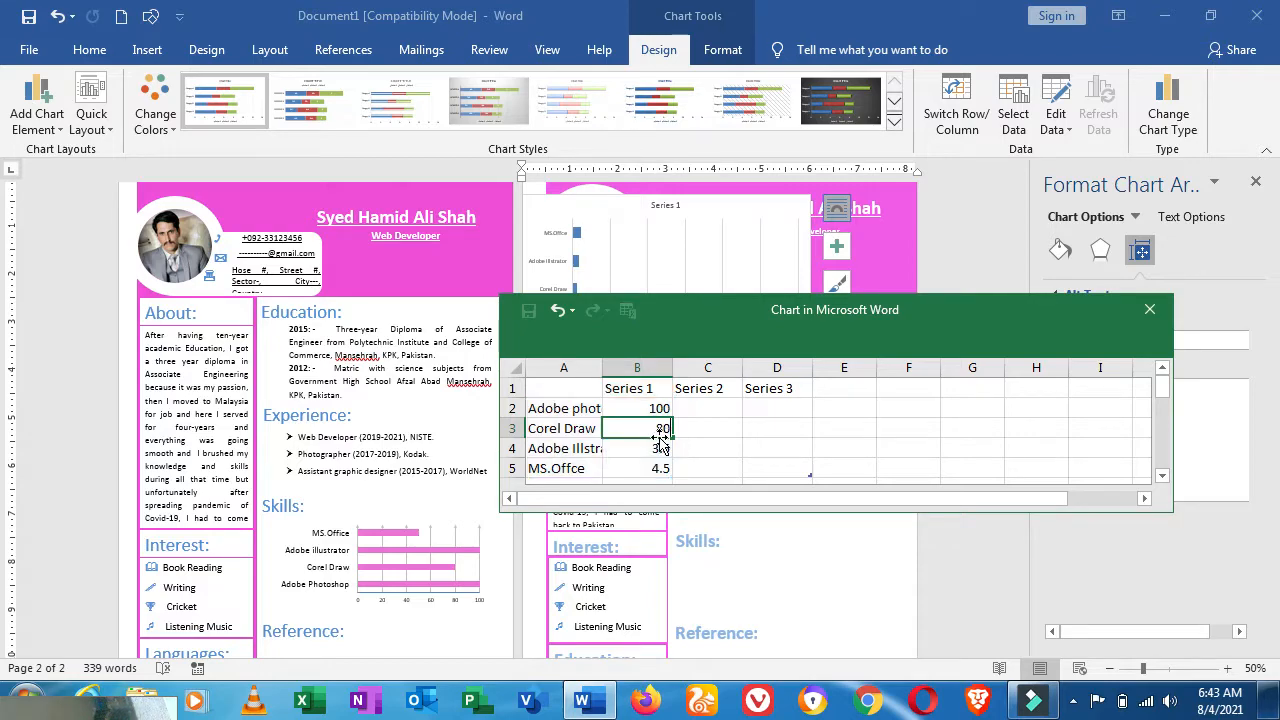
left_click(658, 450)
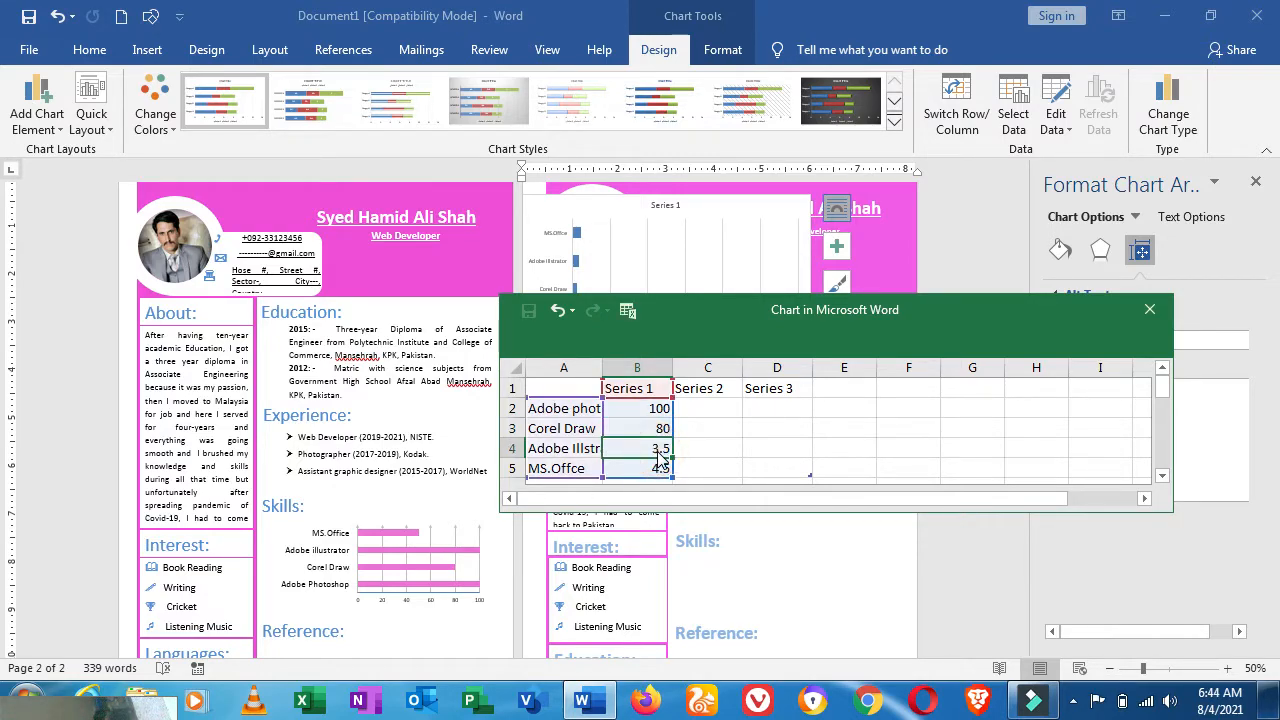
type("100")
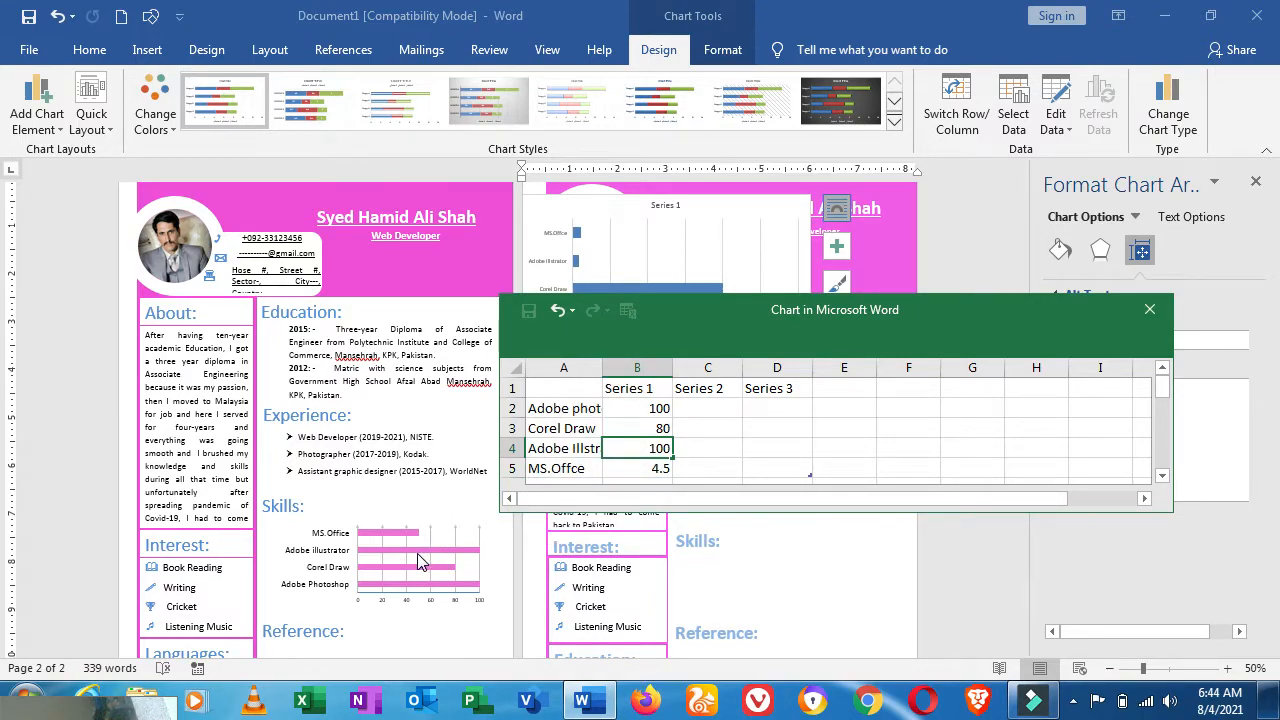
- Set the MS.Offce value to 50 and close the data sheet, reopening it briefly so the chart updates
left_click(661, 470)
type("4.5")
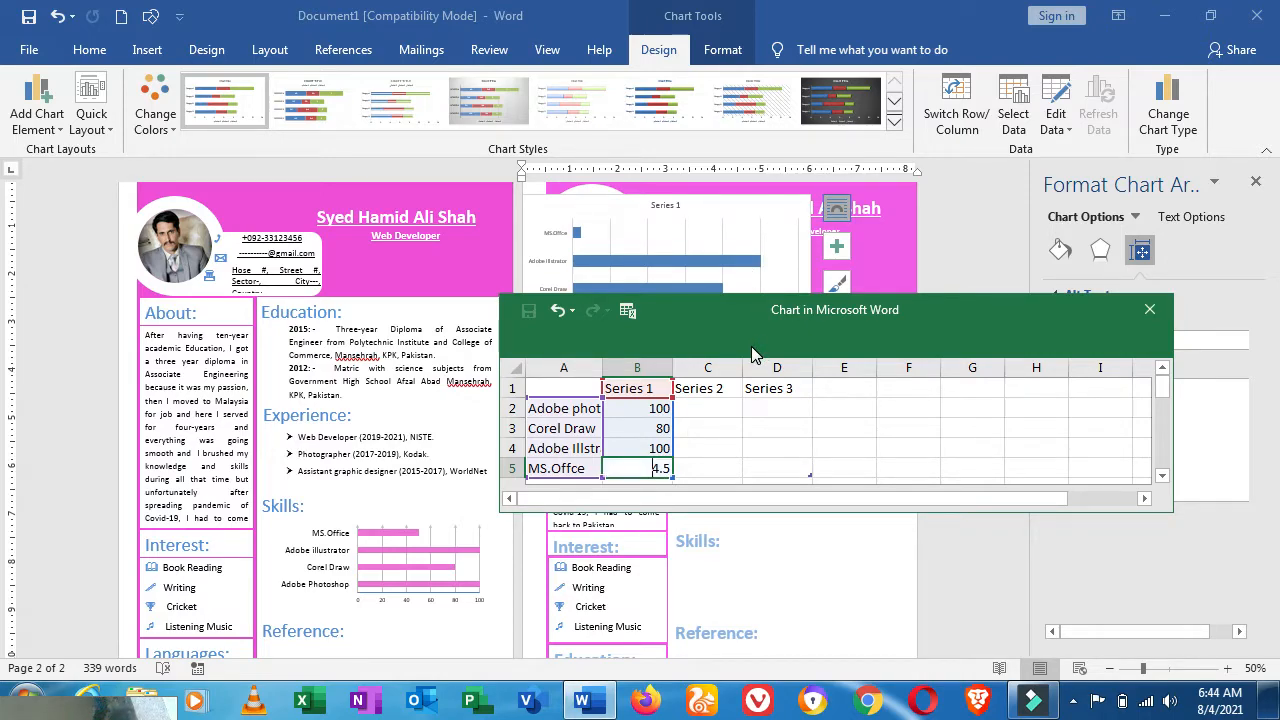
type("50")
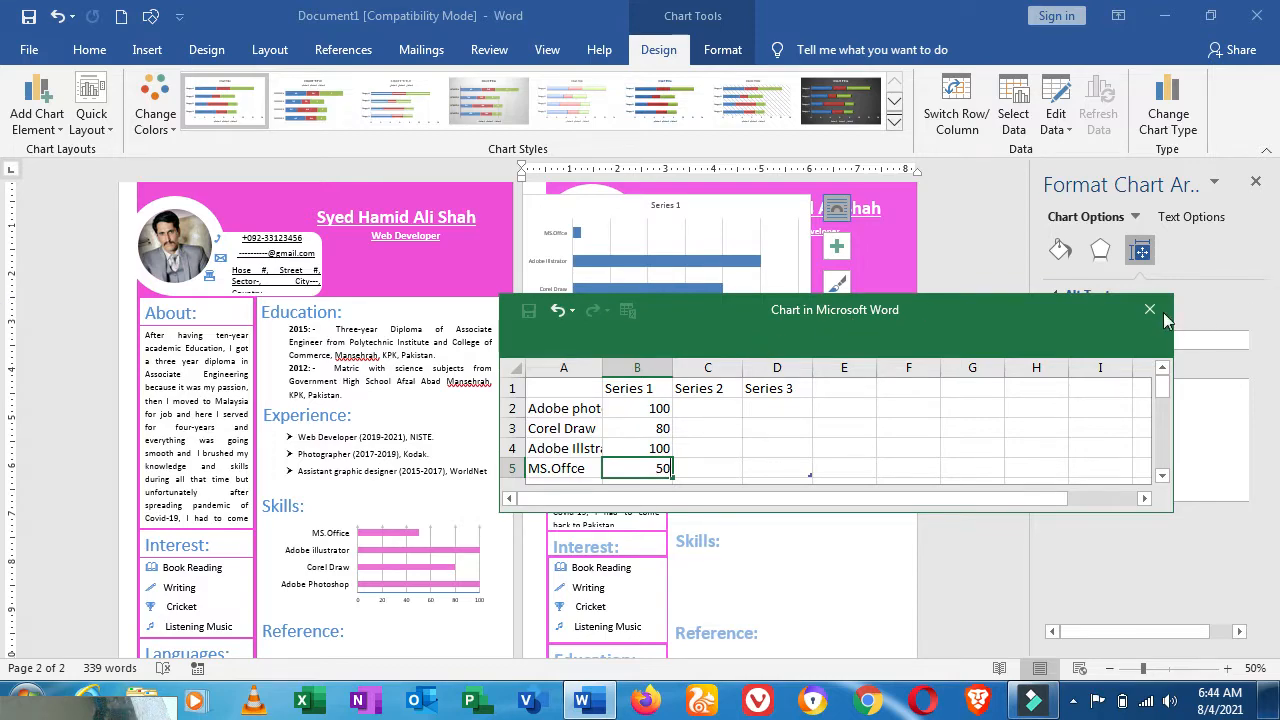
left_click(1149, 313)
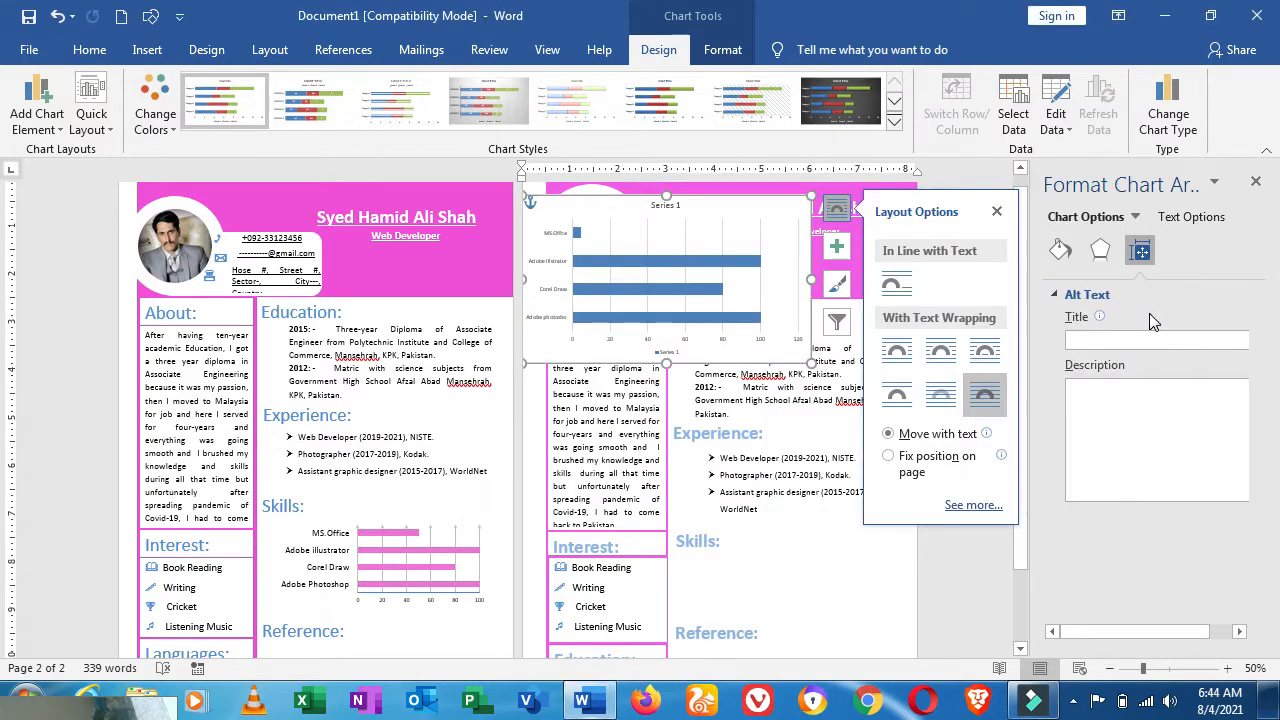
right_click(769, 329)
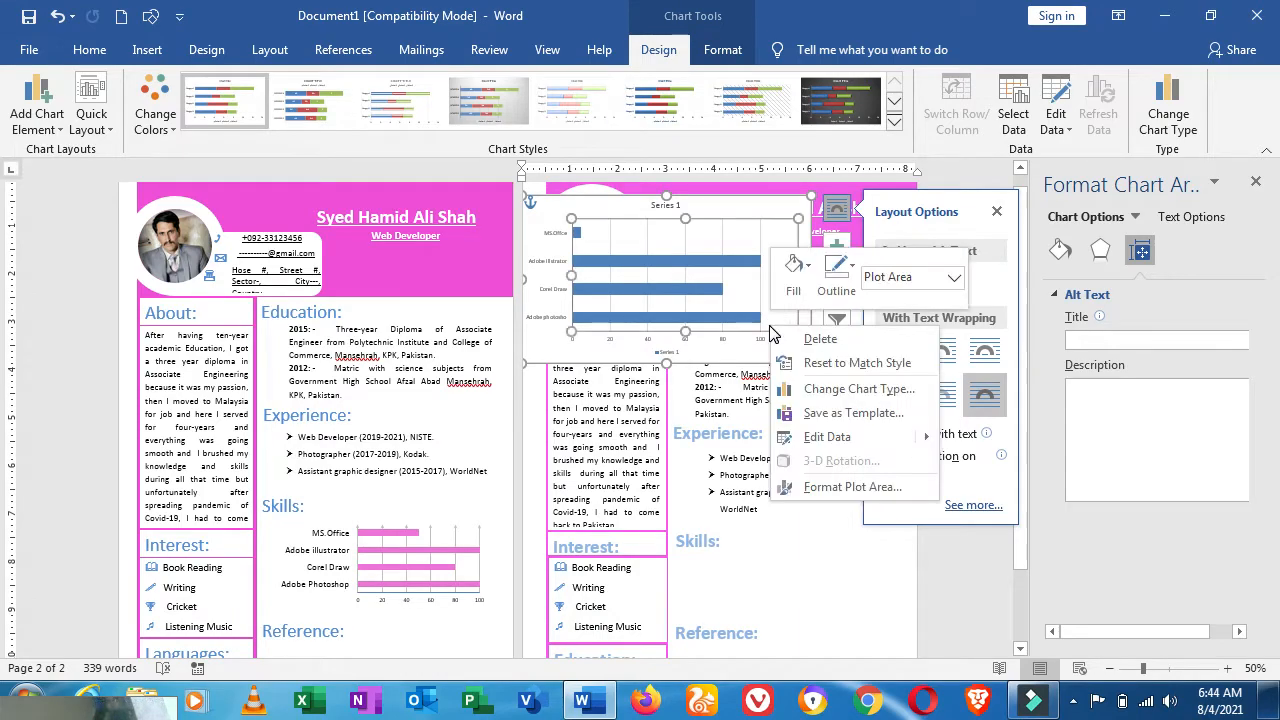
left_click(828, 437)
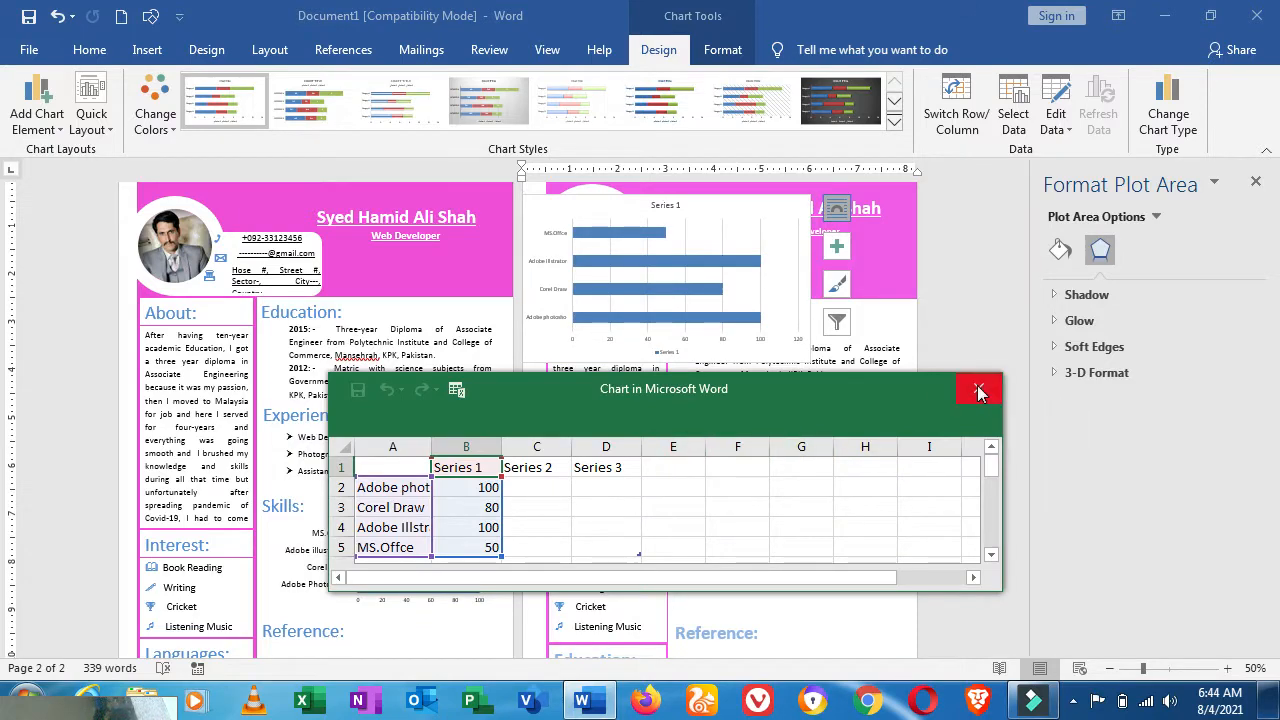
left_click(977, 389)
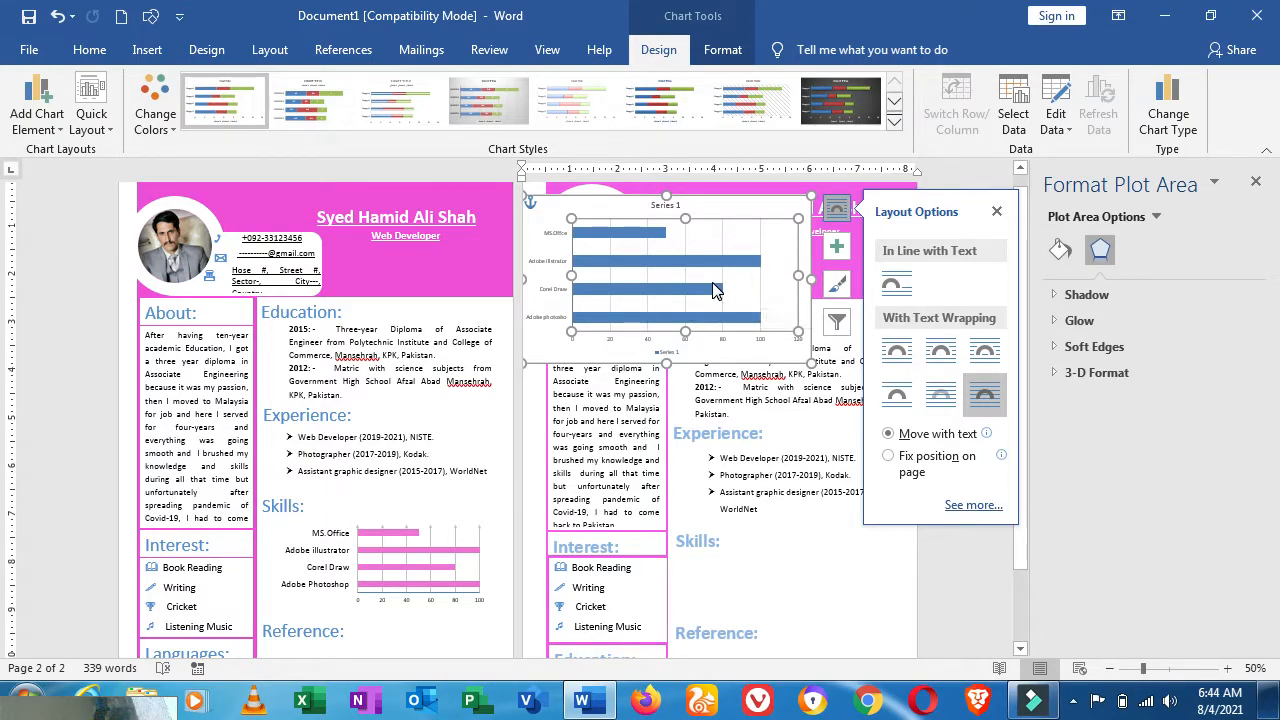
- Move the chart down to the second page's Skills section and shrink it to fit above the Reference heading
left_click(748, 354)
left_click_drag(748, 354, 852, 615)
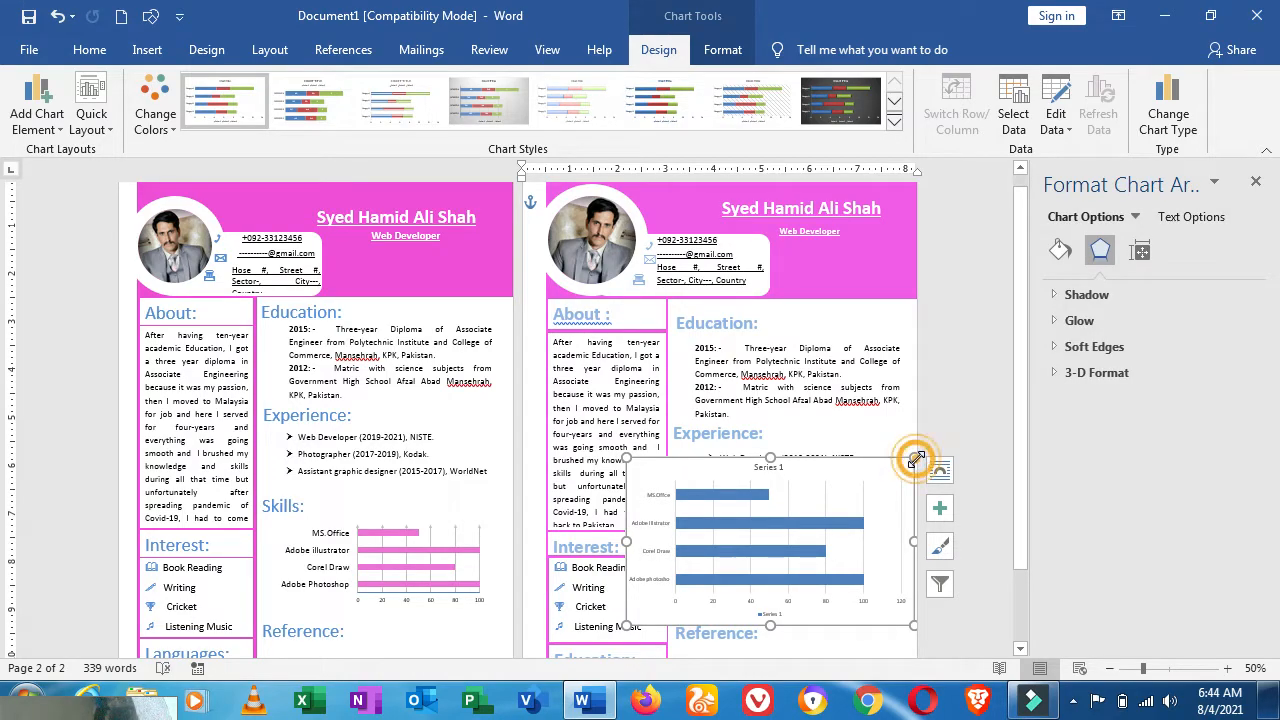
left_click_drag(914, 460, 818, 536)
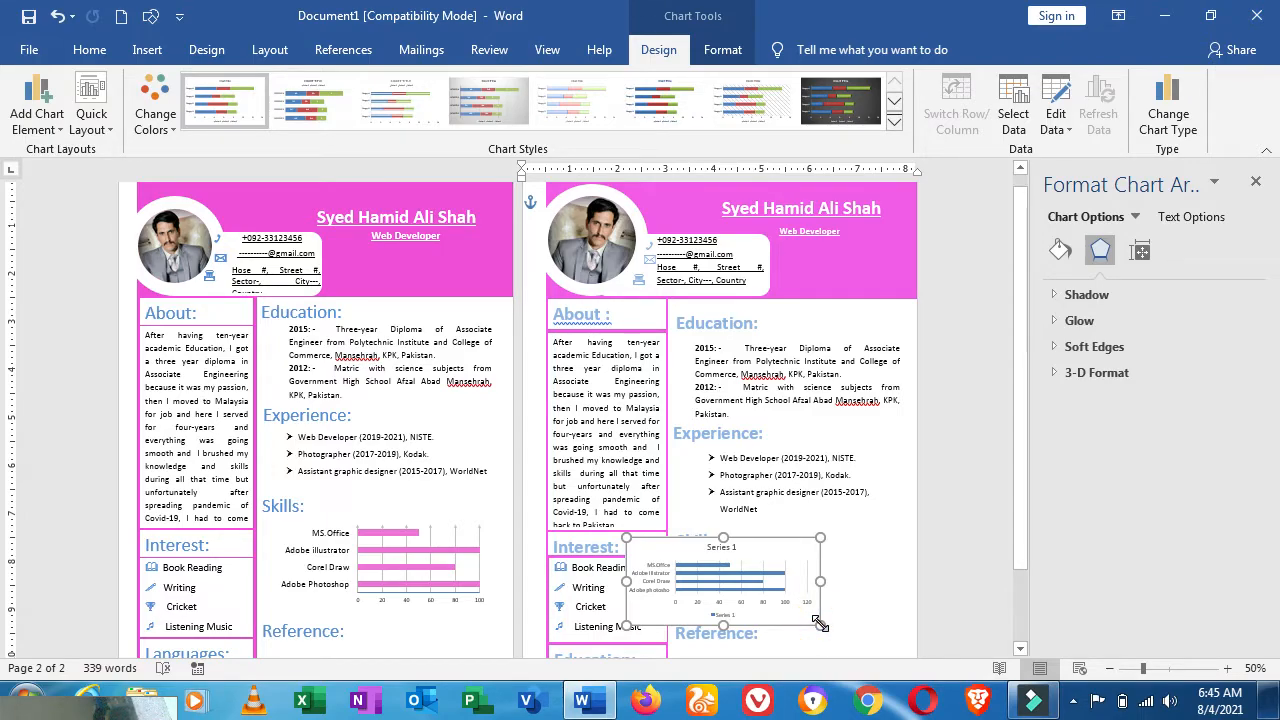
- Nudge the chart right, out of the Interest column, until its edge lines up with the Skills and Reference headings
key("Right")
key("Right")
key("Right")
key("Right")
key("Right")
key("Right")
key("Right")
key("Right")
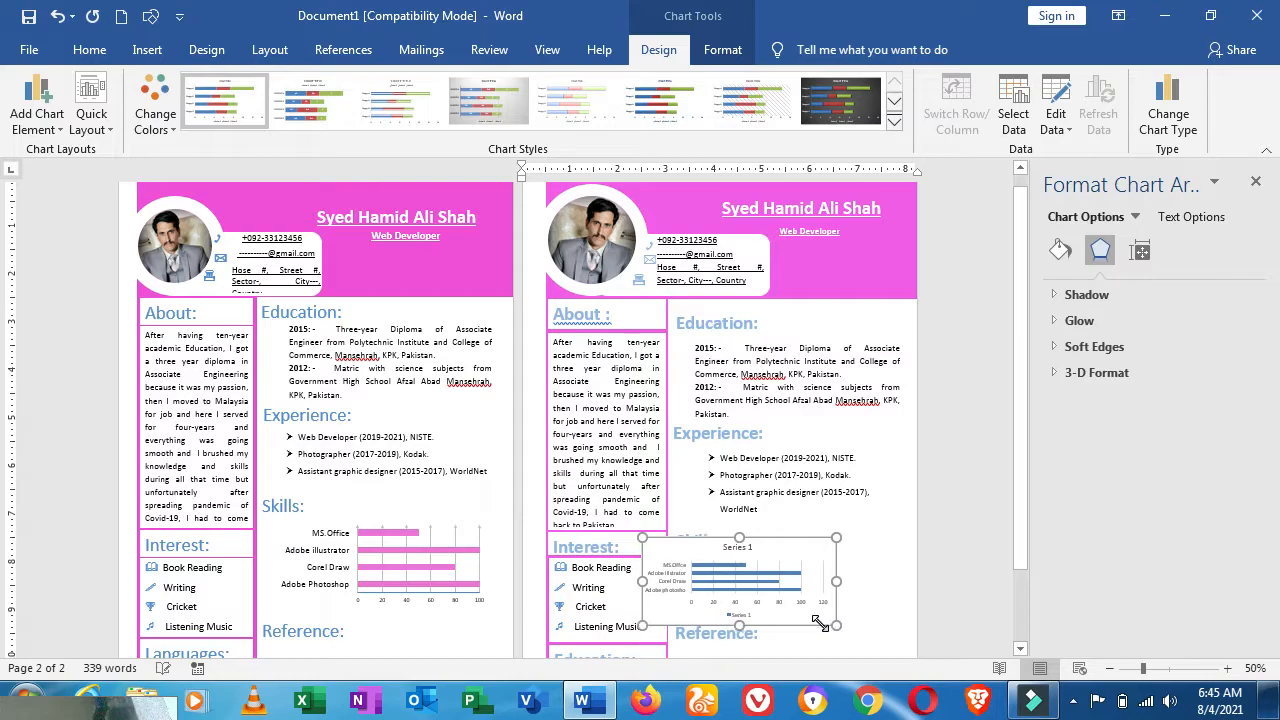
key("Right")
key("Right")
key("Right")
key("Right")
key("Right")
key("Right")
key("Right")
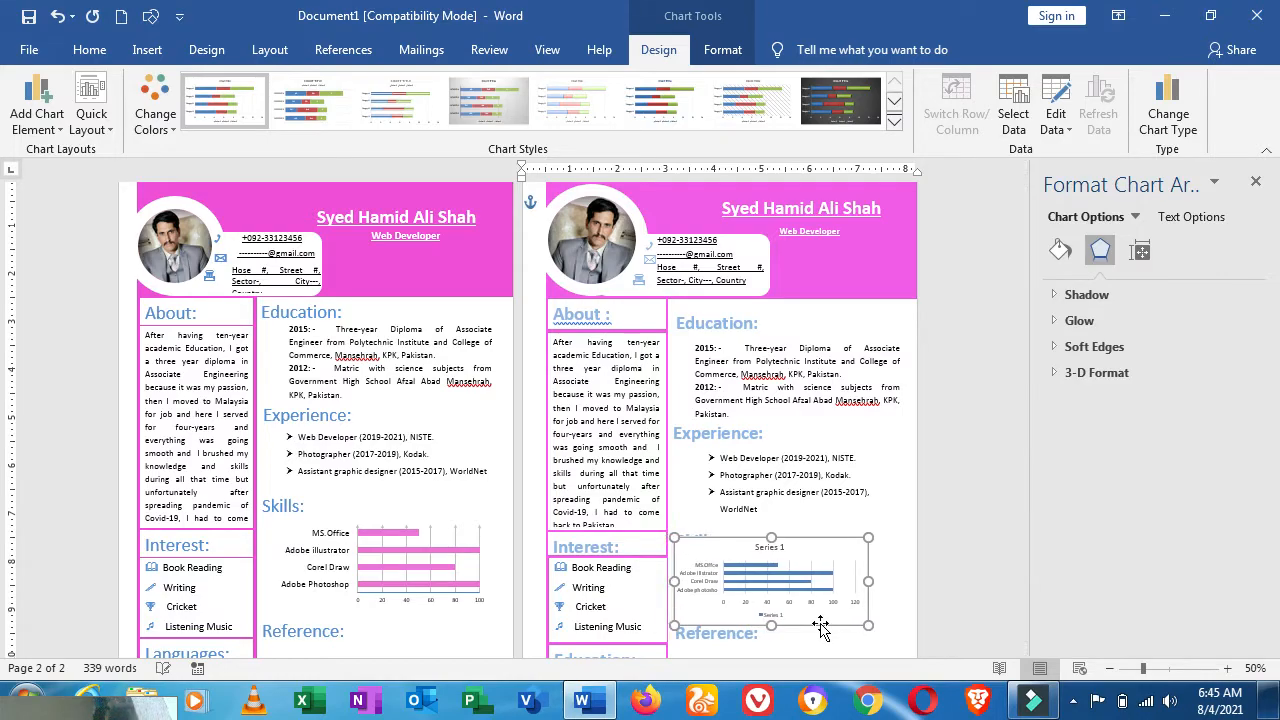
- Move the second page's Reference heading slightly down to make room beneath the chart
left_click(735, 637)
left_click(732, 647)
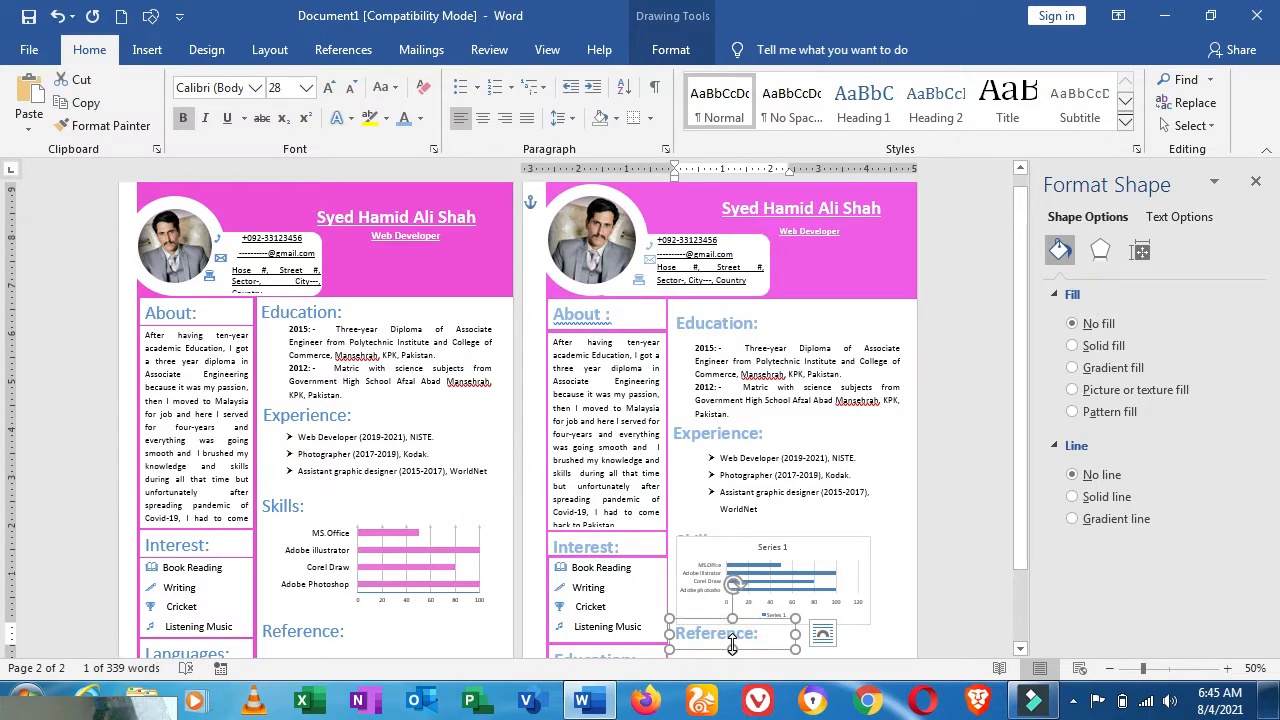
key("Down")
key("Down")
key("Down")
key("Down")
key("Down")
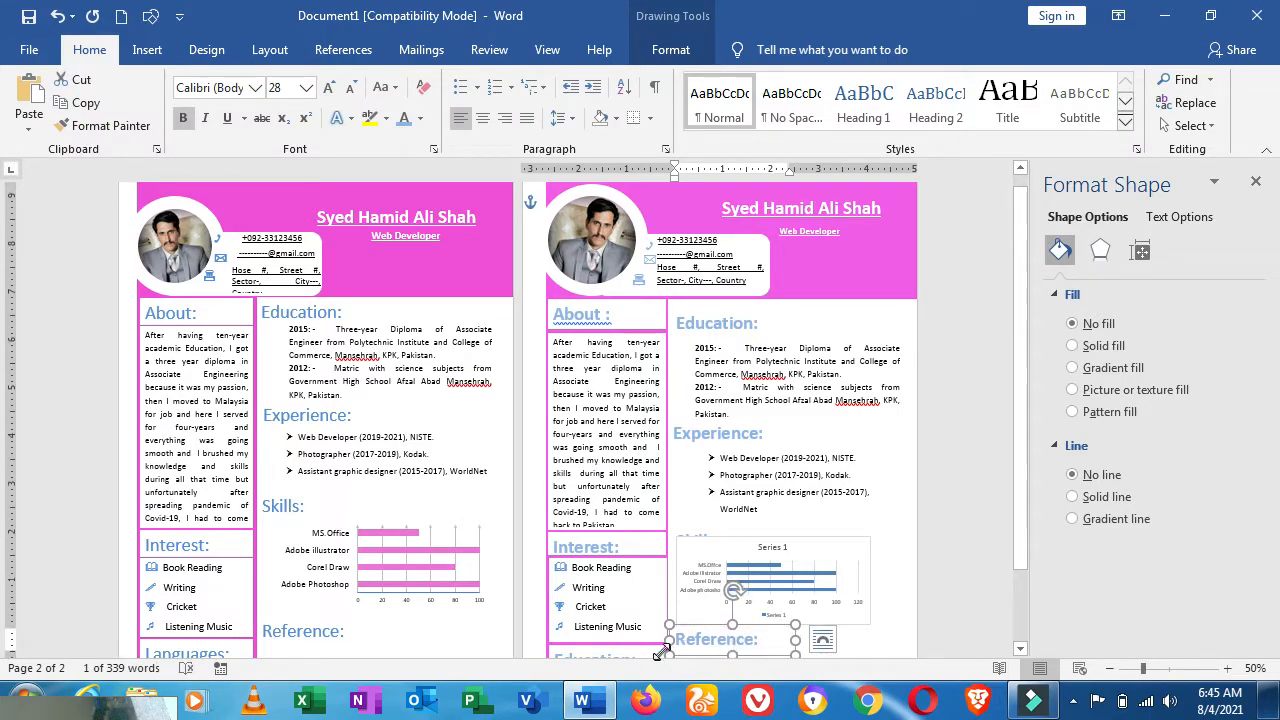
- Move the chart slightly down to uncover more of the second page's Skills heading
left_click(818, 497)
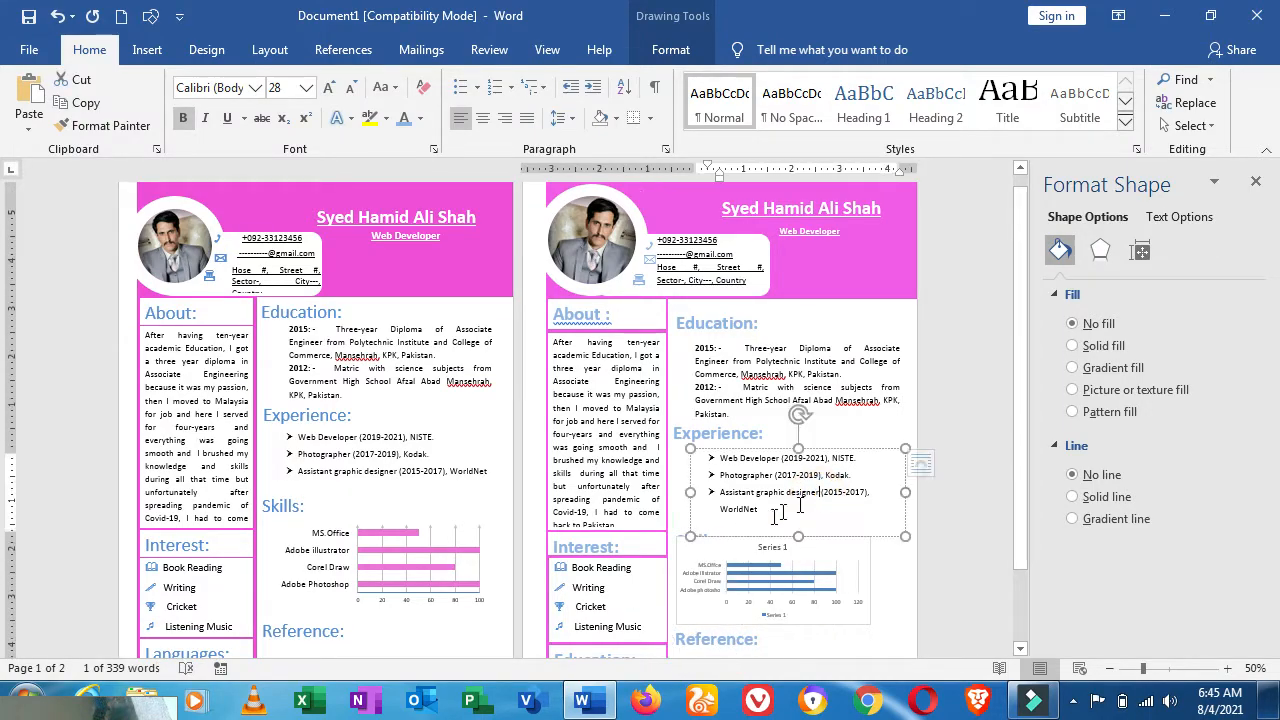
left_click(838, 600)
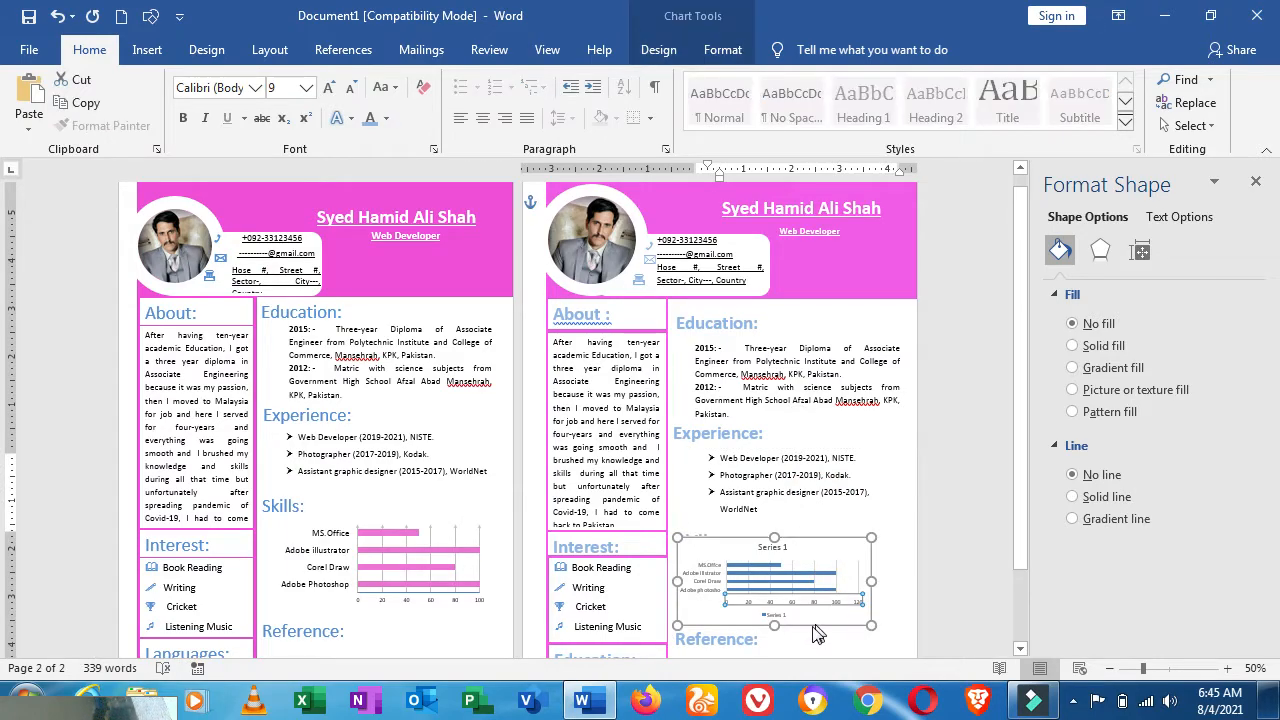
left_click(775, 622)
left_click_drag(775, 622, 778, 630)
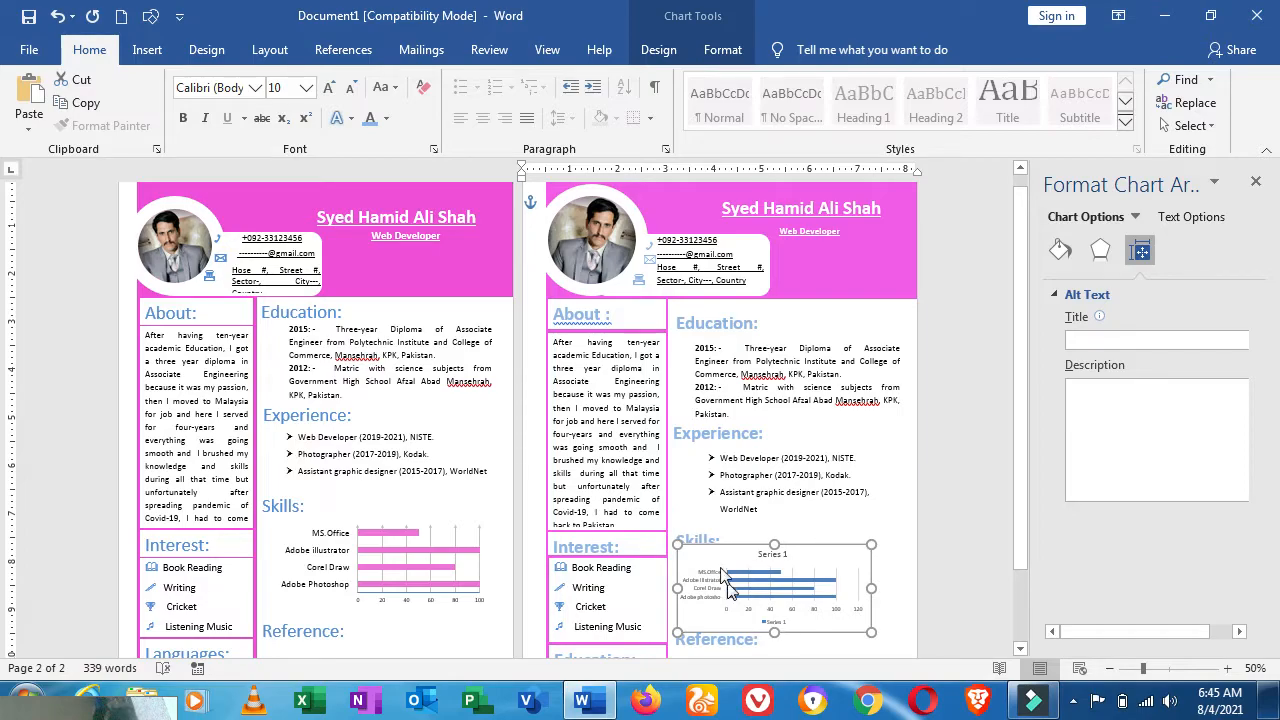
- Move the second page's Skills heading up so it sits clear above the chart, just below the Experience list
left_click(710, 538)
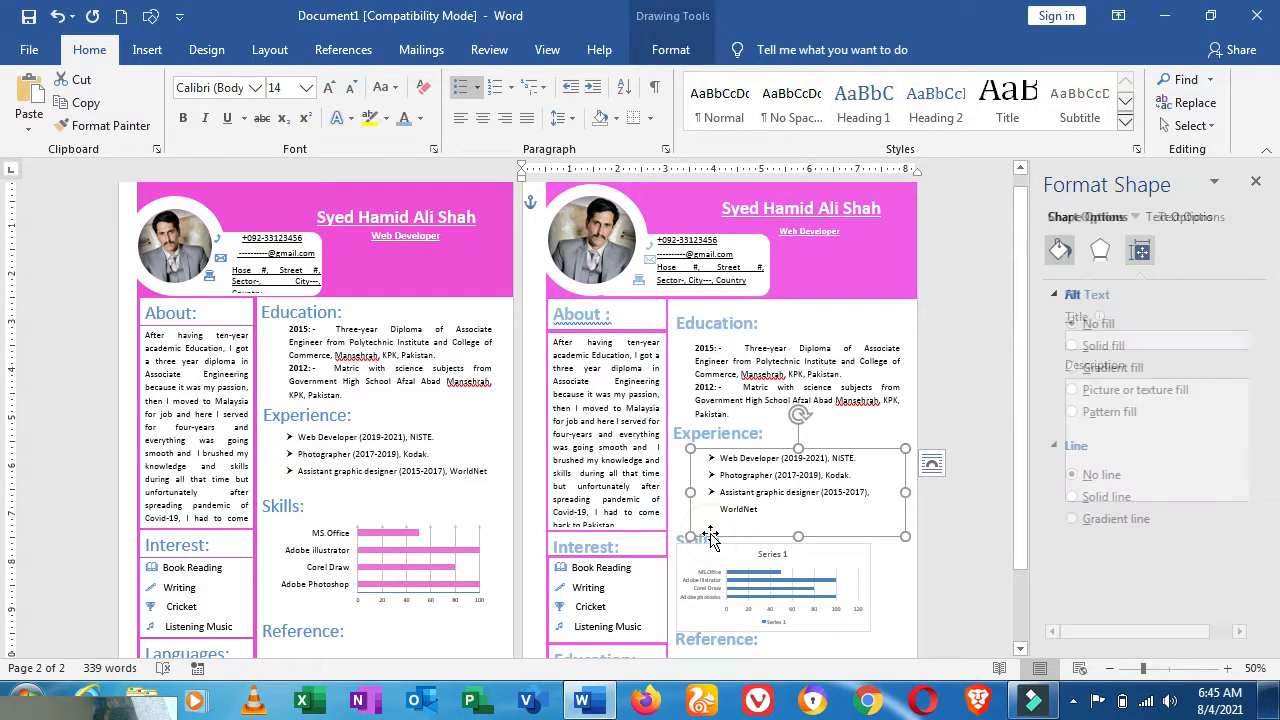
left_click(679, 538)
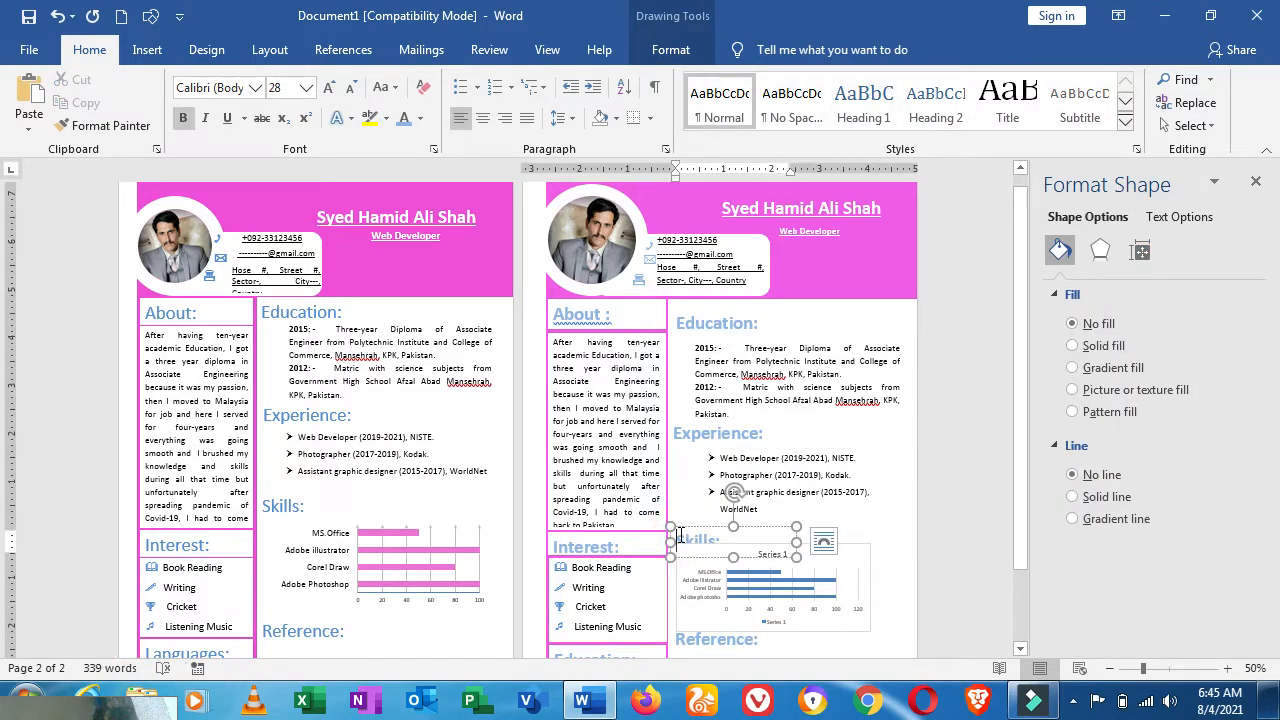
left_click(733, 525)
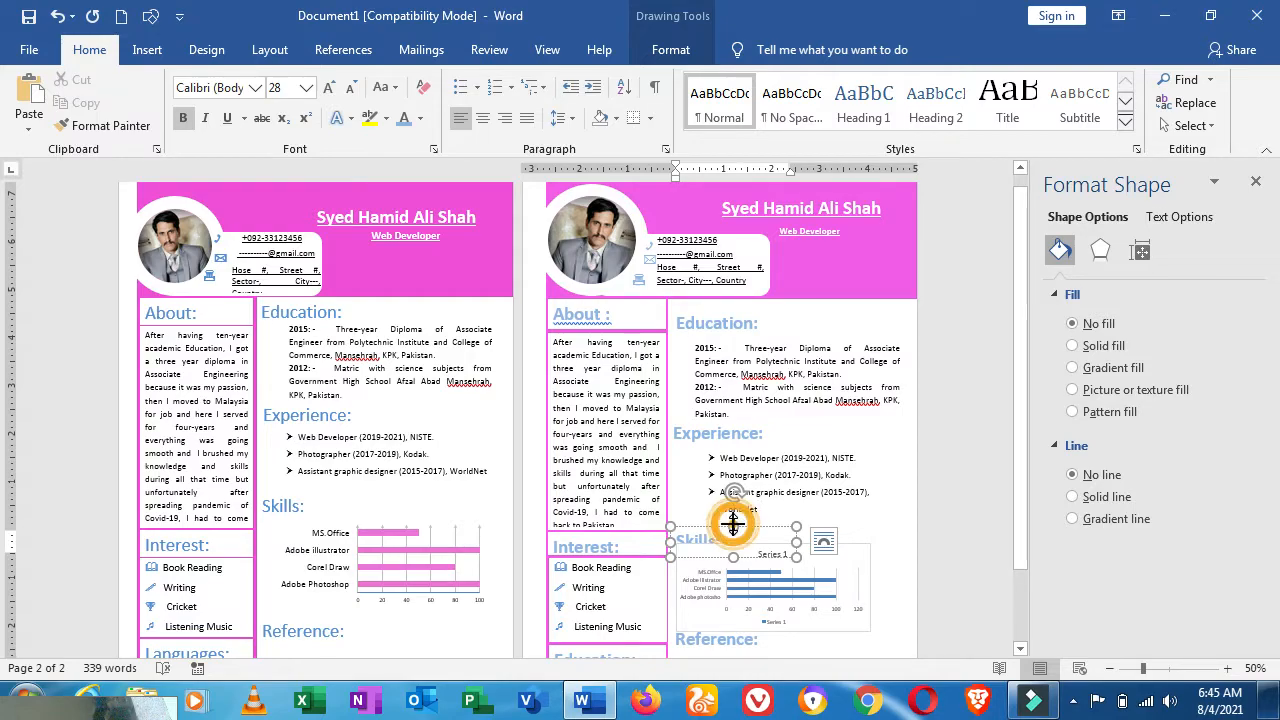
key("Up")
key("Up")
key("Up")
key("Up")
key("Up")
key("Up")
key("Up")
key("Up")
key("Up")
key("Up")
key("Up")
key("Up")
key("Up")
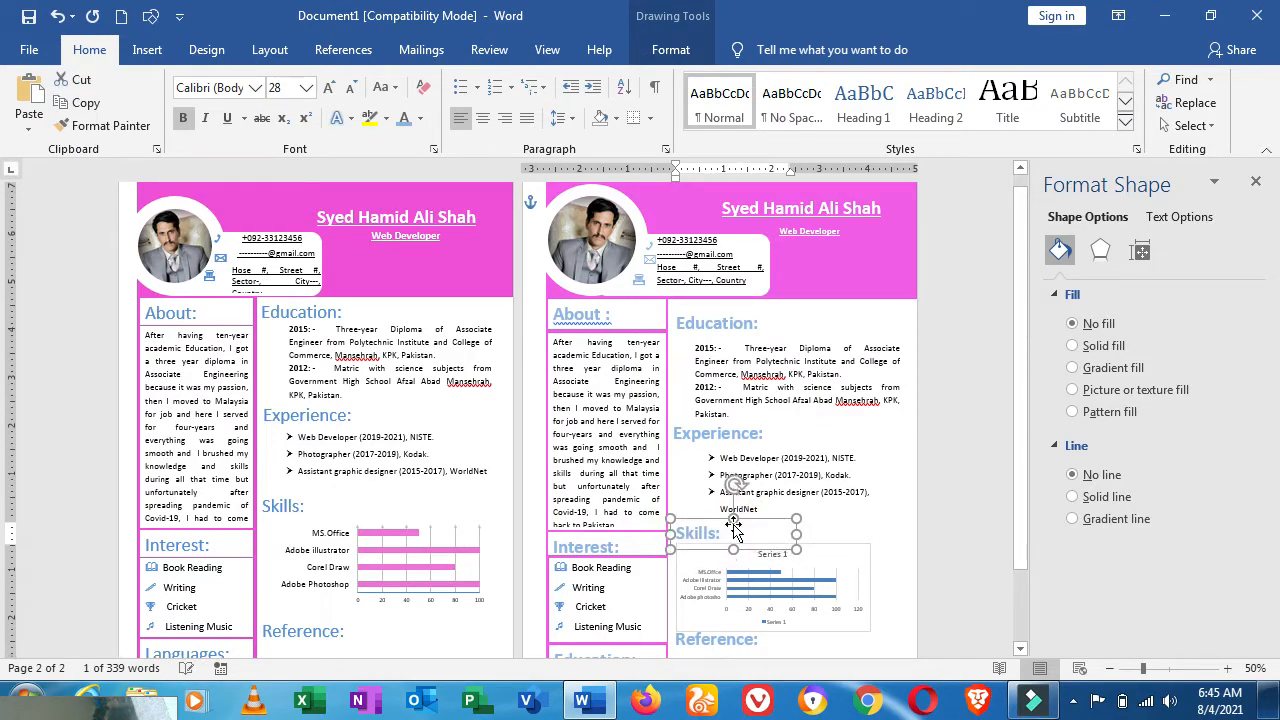
key("Up")
key("Up")
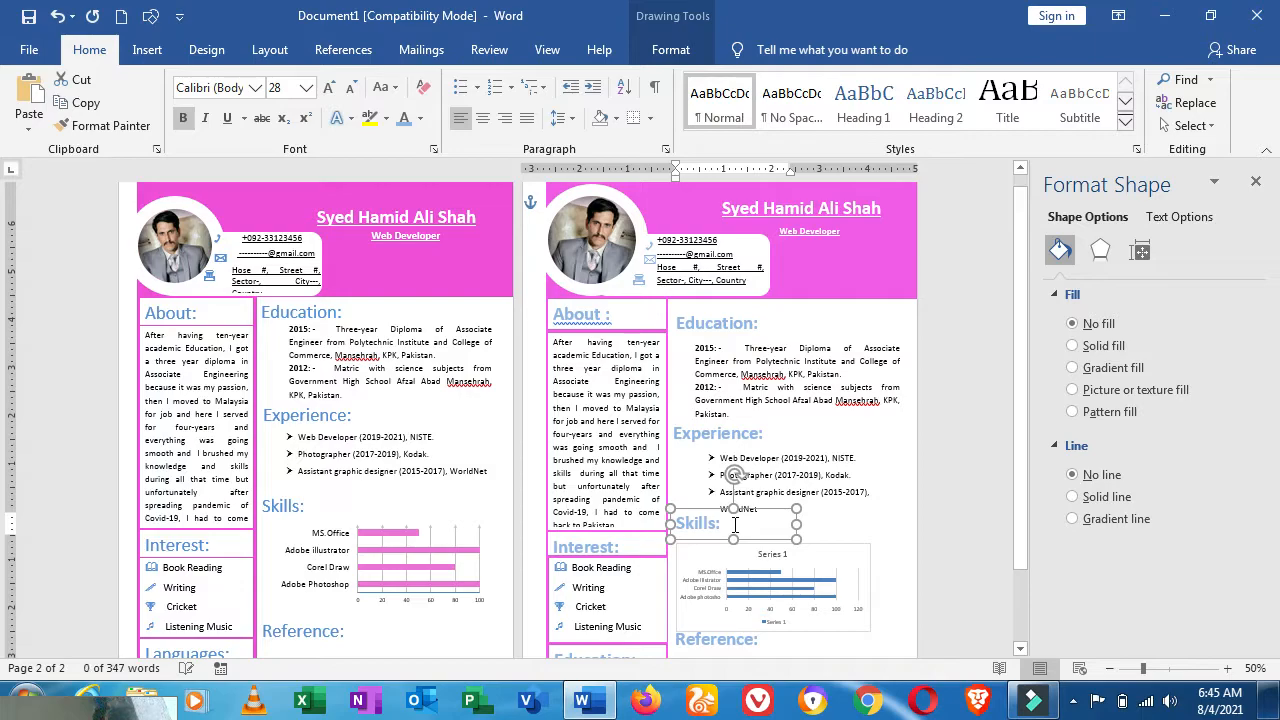
key("Down")
key("Down")
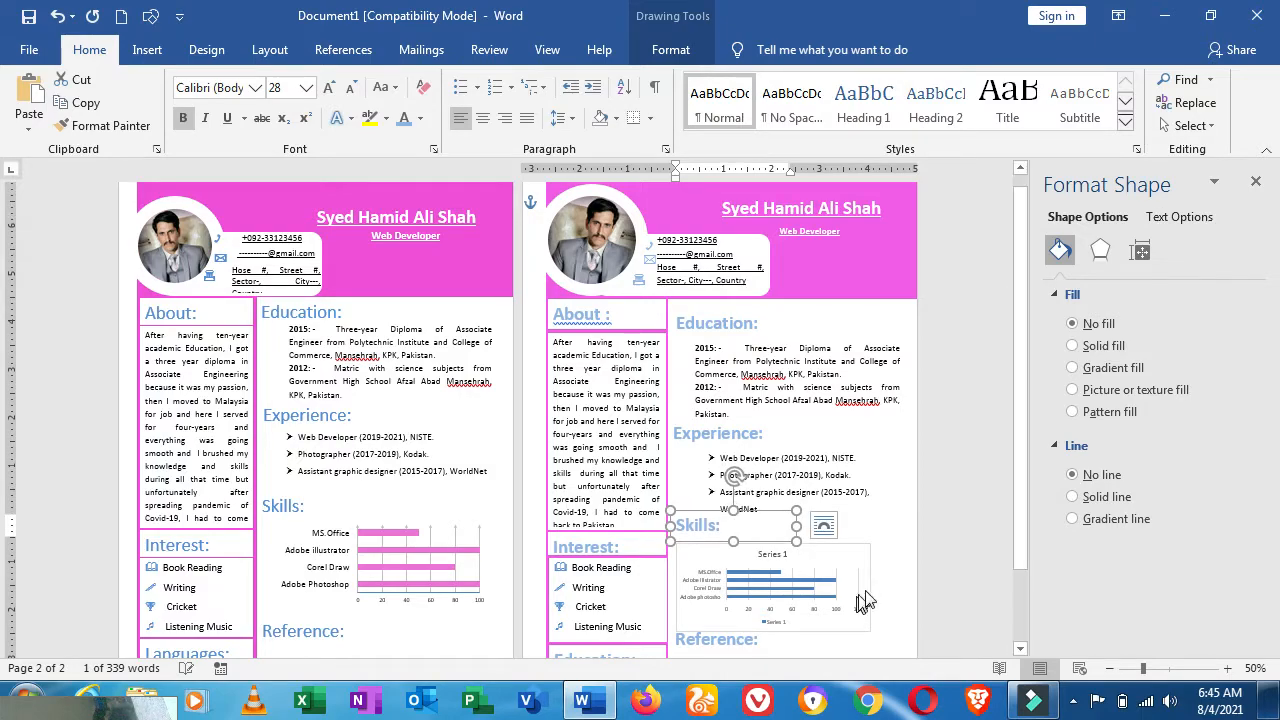
left_click(897, 572)
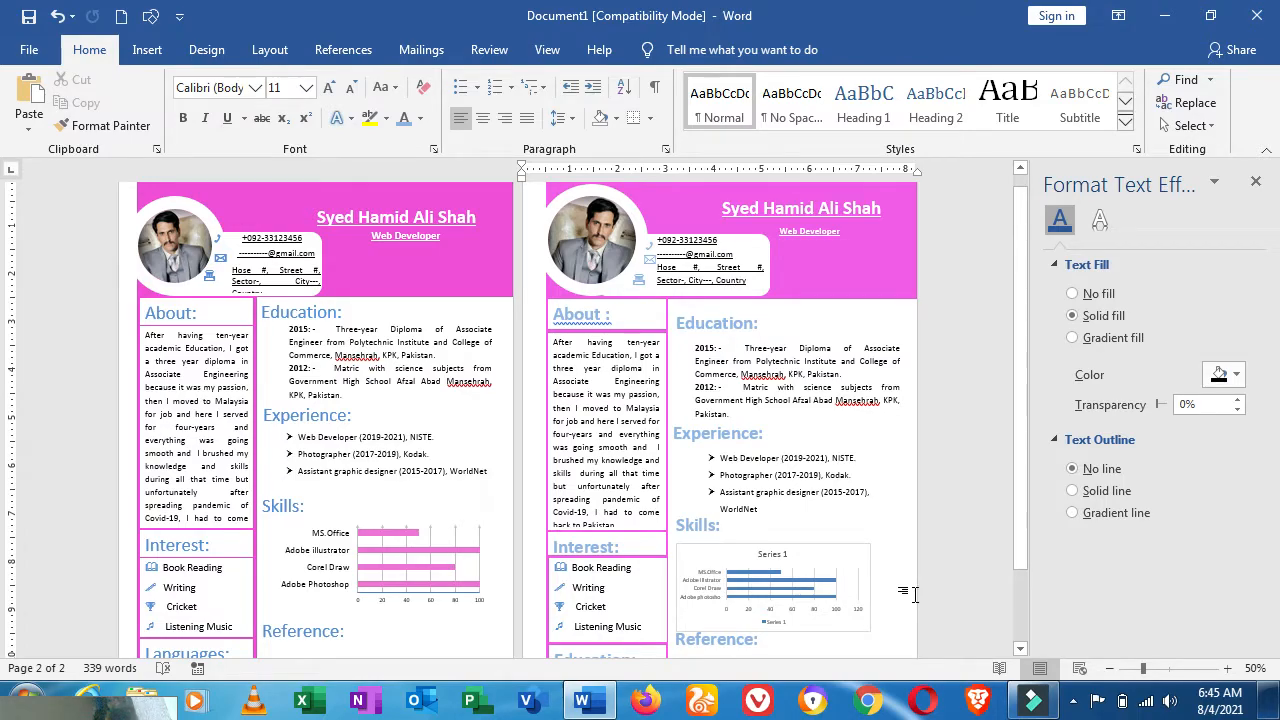
- Fill the Skills chart's bars with the recently used pink and set their border to No line
double_click(816, 588)
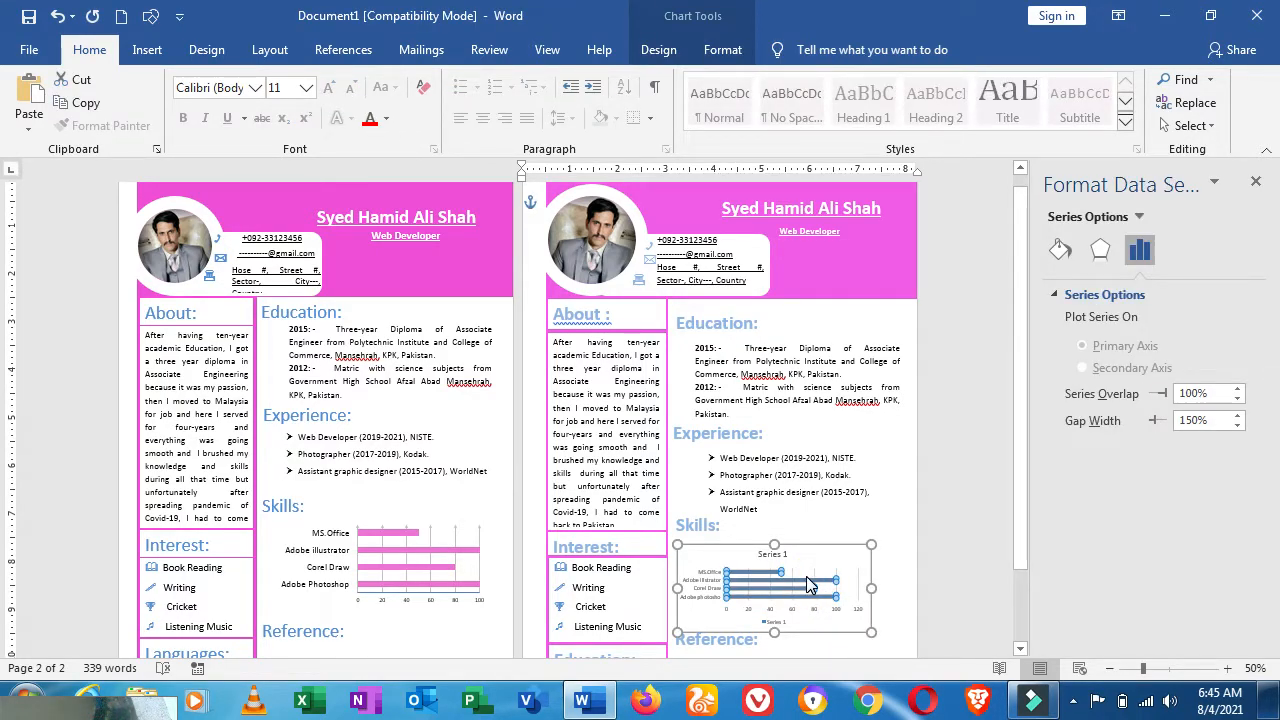
left_click(1061, 250)
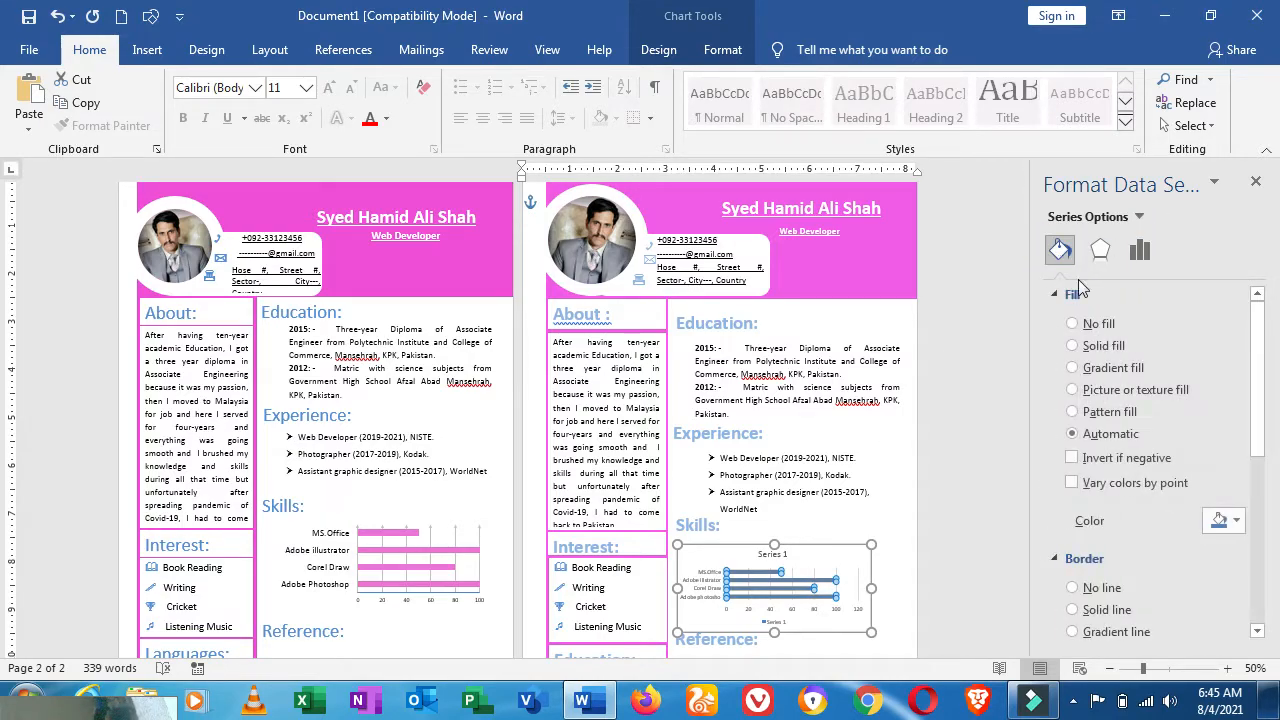
left_click(1237, 520)
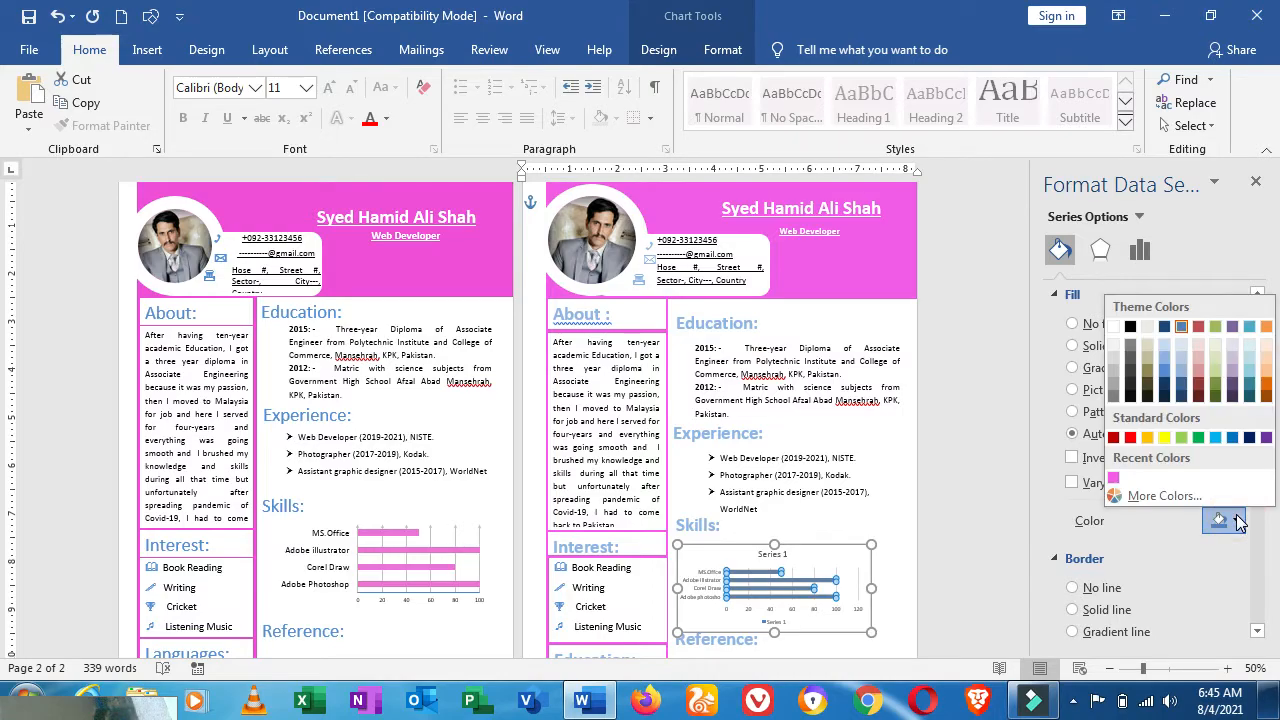
left_click(1113, 478)
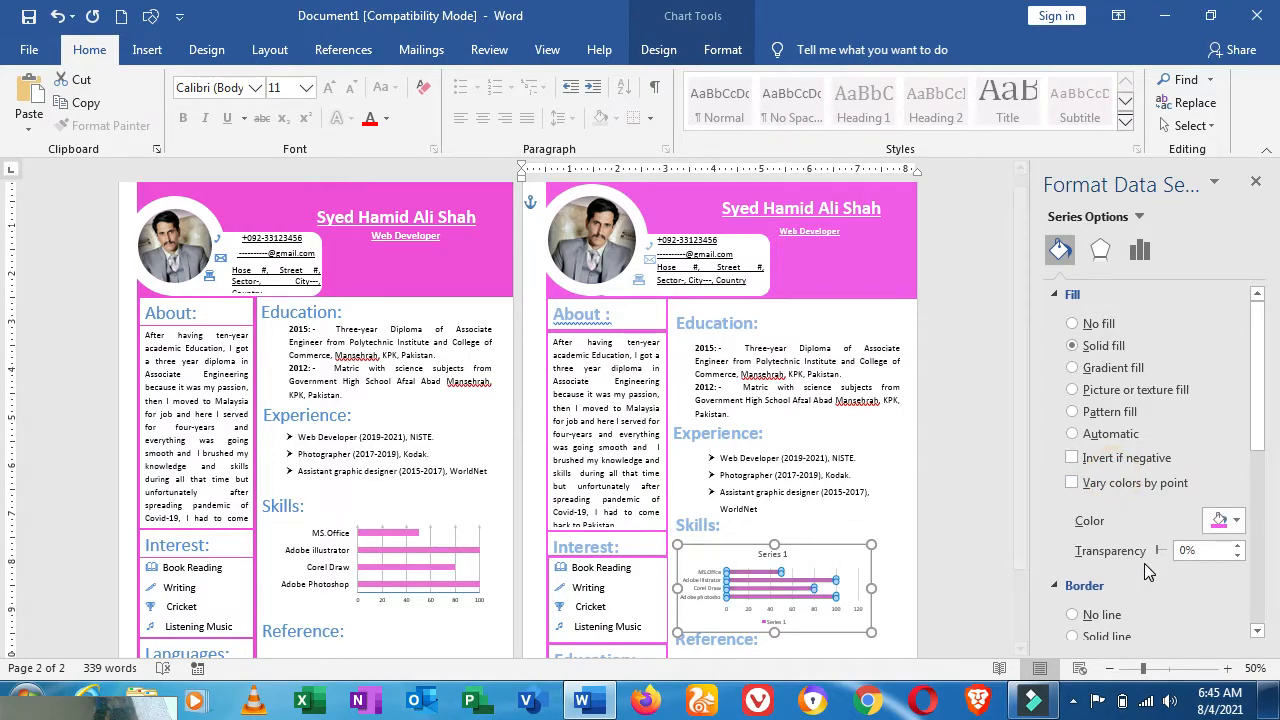
left_click(1099, 619)
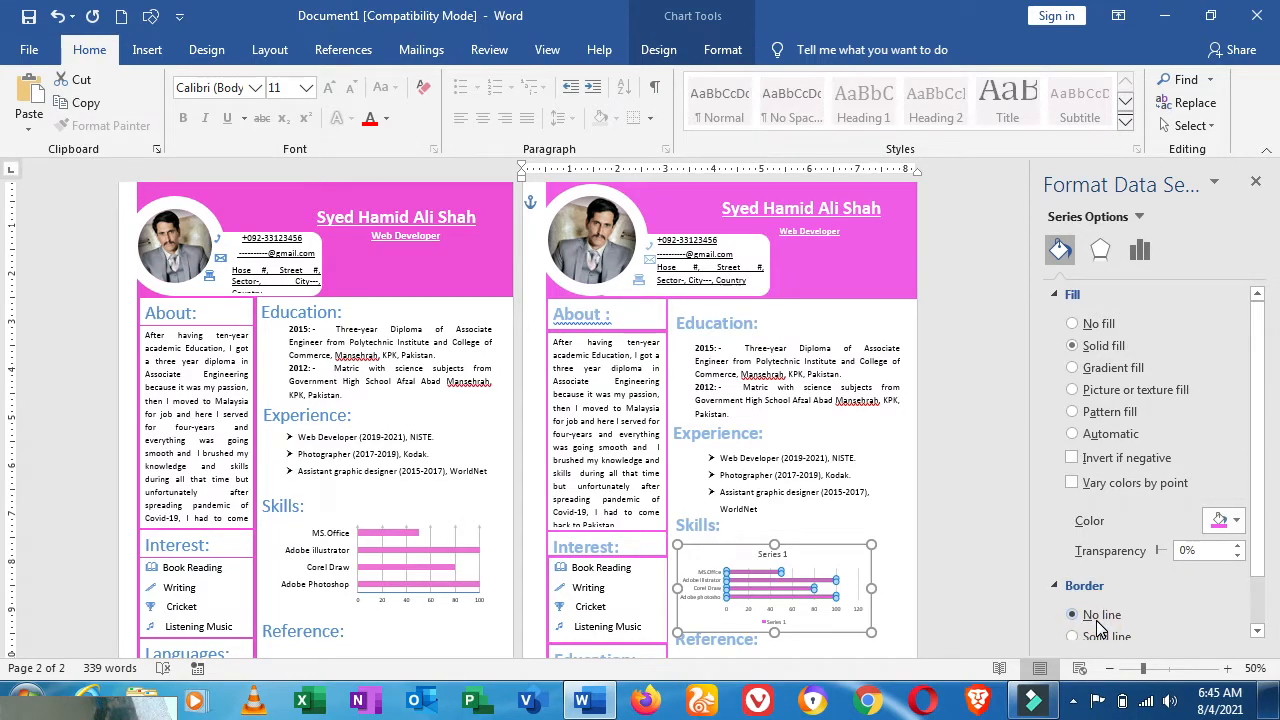
- Remove the outline around the Skills chart area by setting its border to No line
left_click(867, 566)
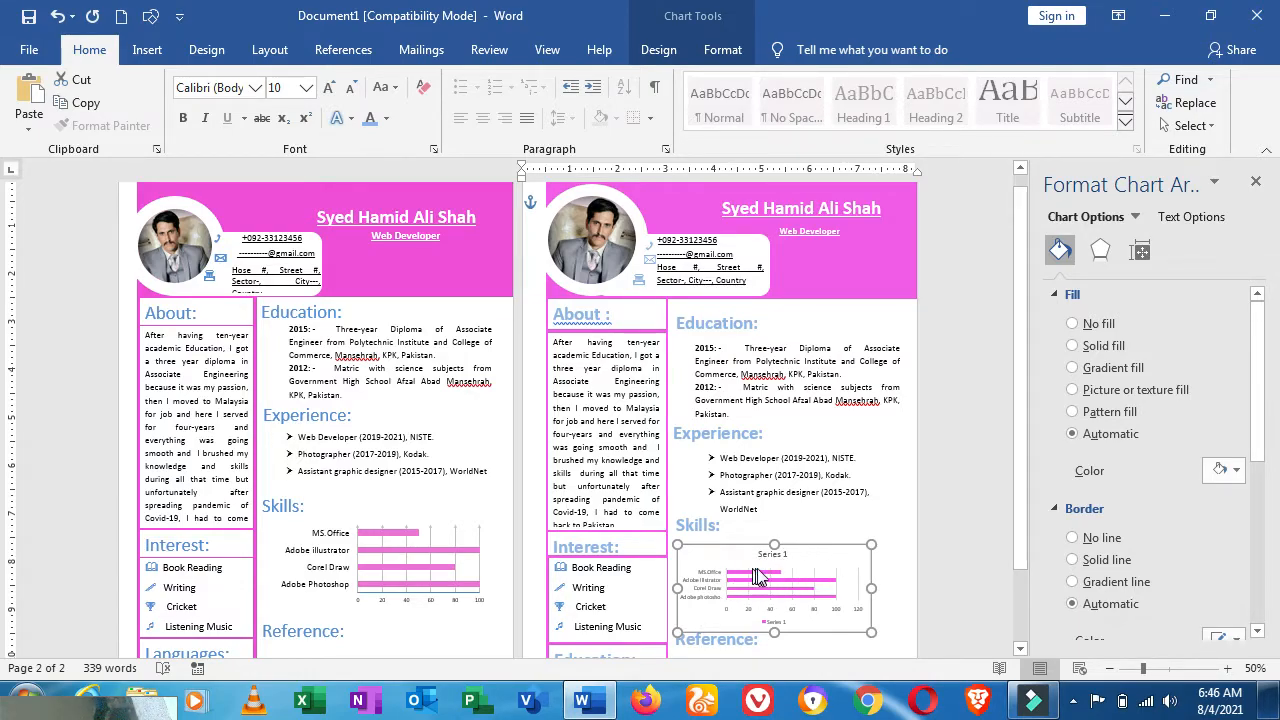
mouse_move(764, 582)
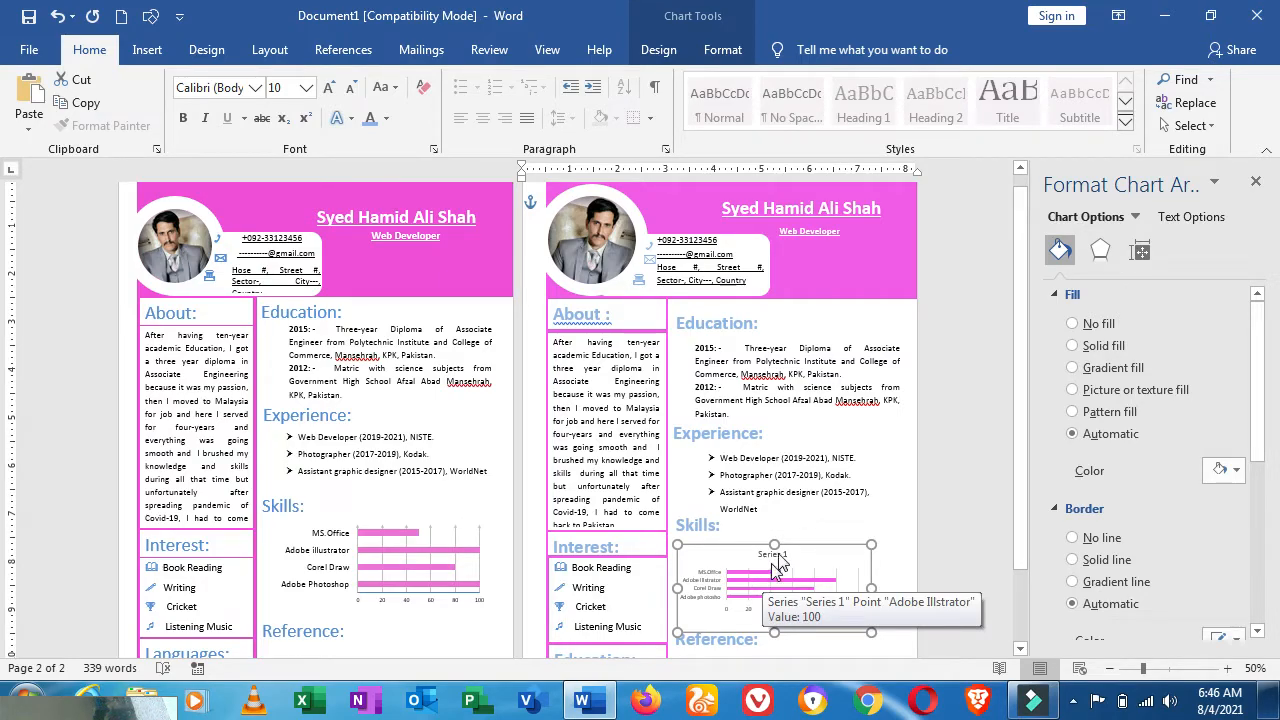
left_click(1136, 216)
left_click(1135, 216)
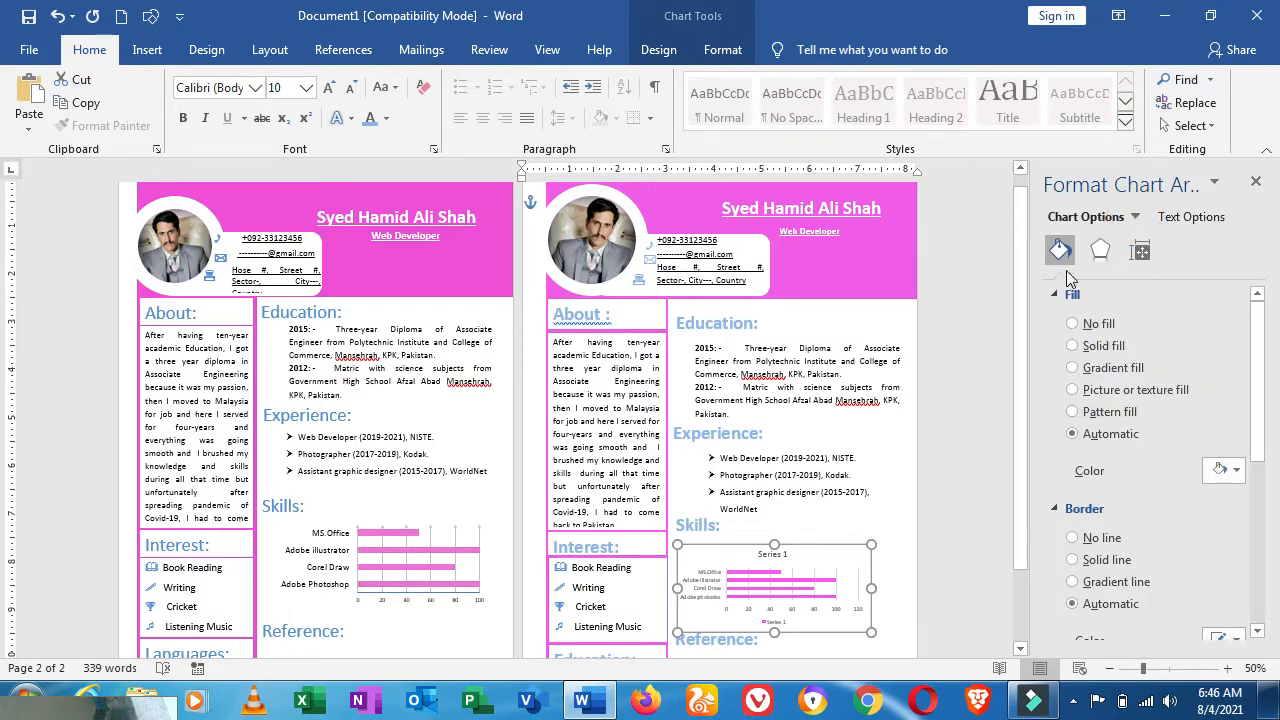
left_click(1100, 540)
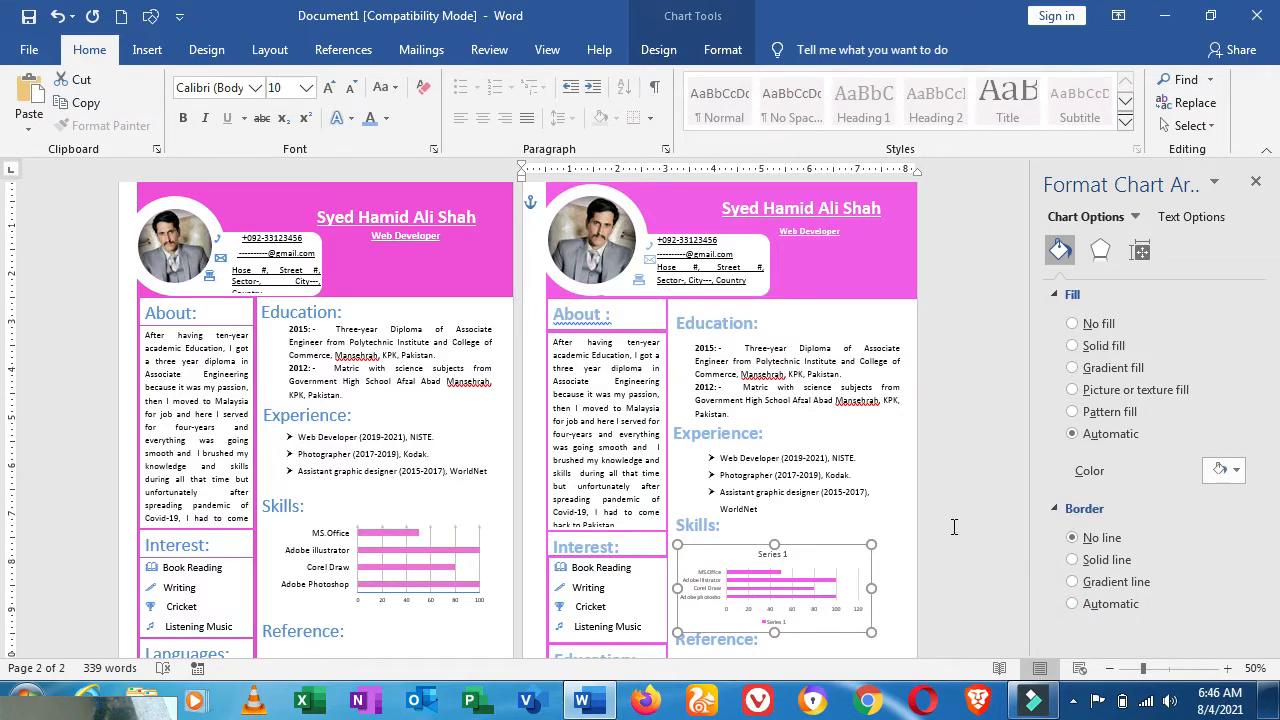
left_click(891, 530)
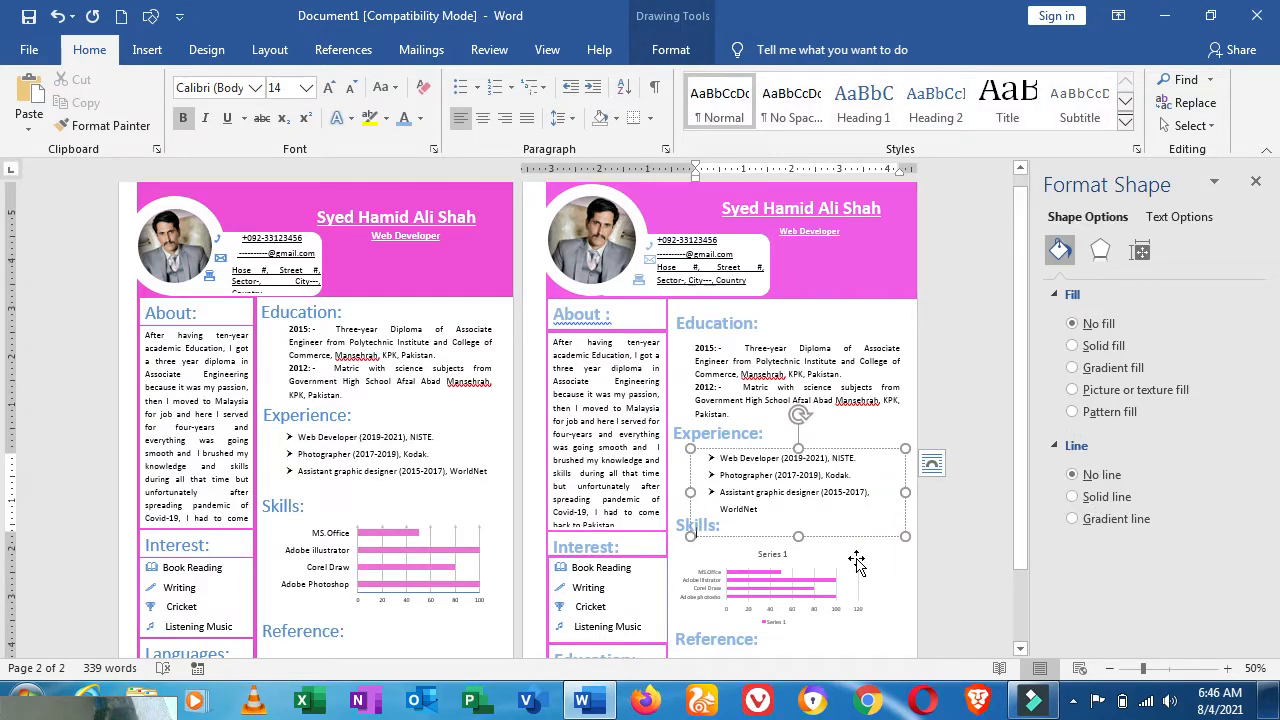
- Delete the Series 1 title and the legend from the Skills chart
left_click(776, 550)
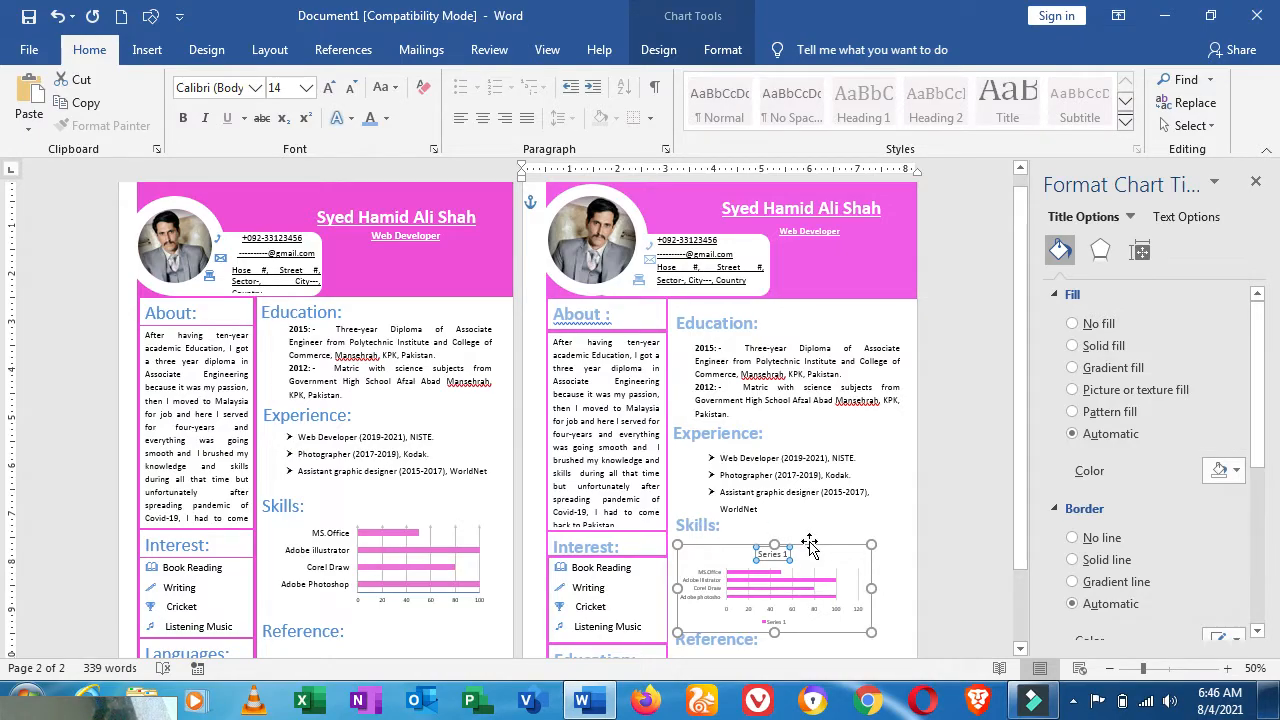
key("Delete")
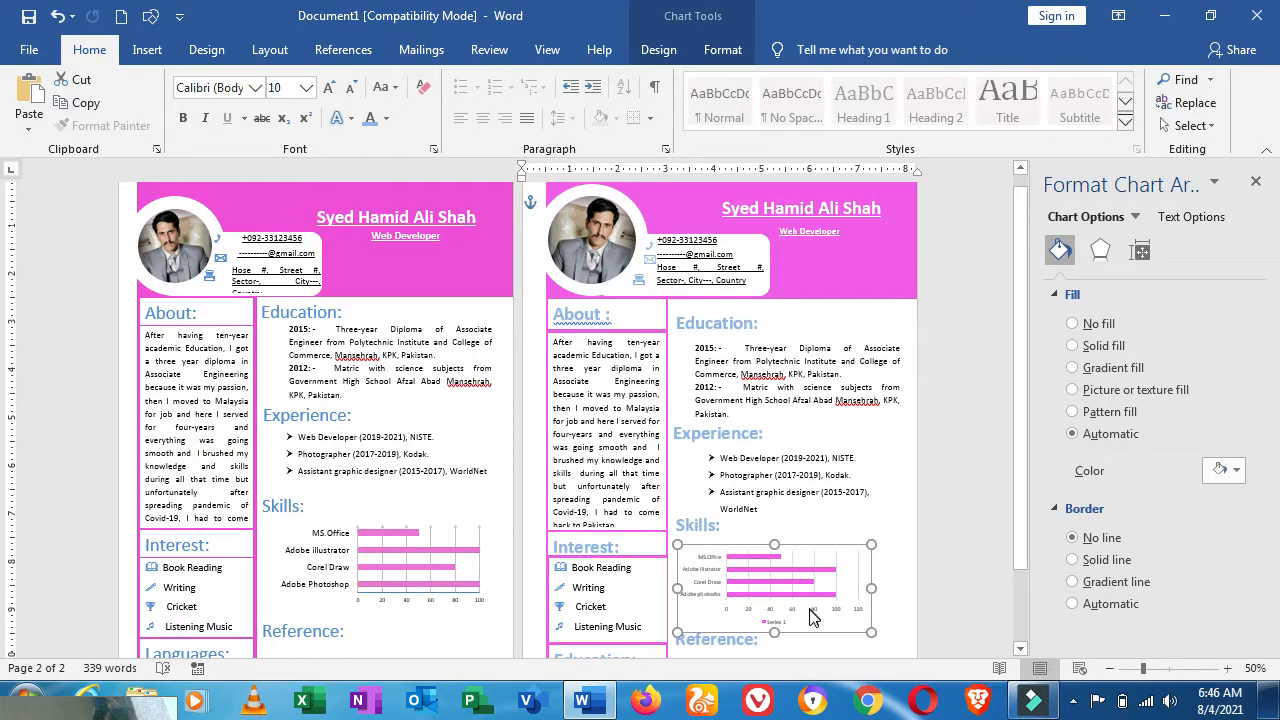
left_click(779, 624)
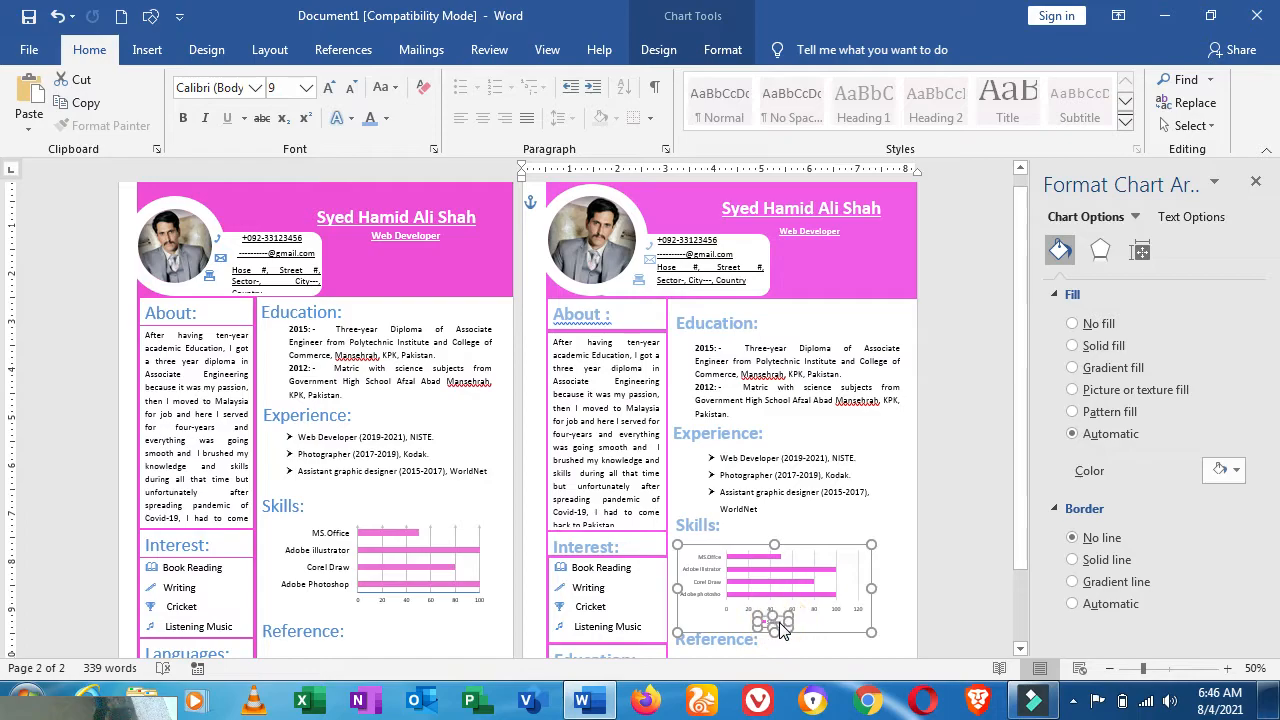
key("Delete")
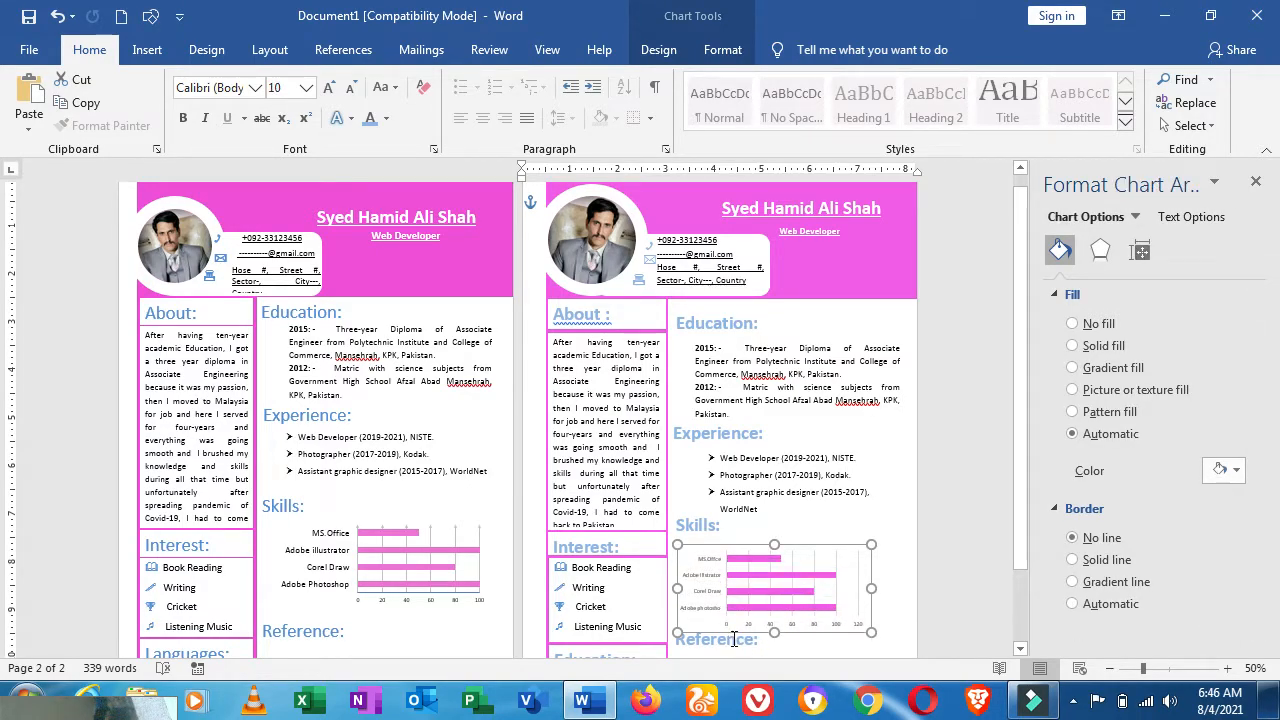
- Make the skill name labels on the chart's vertical axis bold and set their font size to 14
left_click(711, 576)
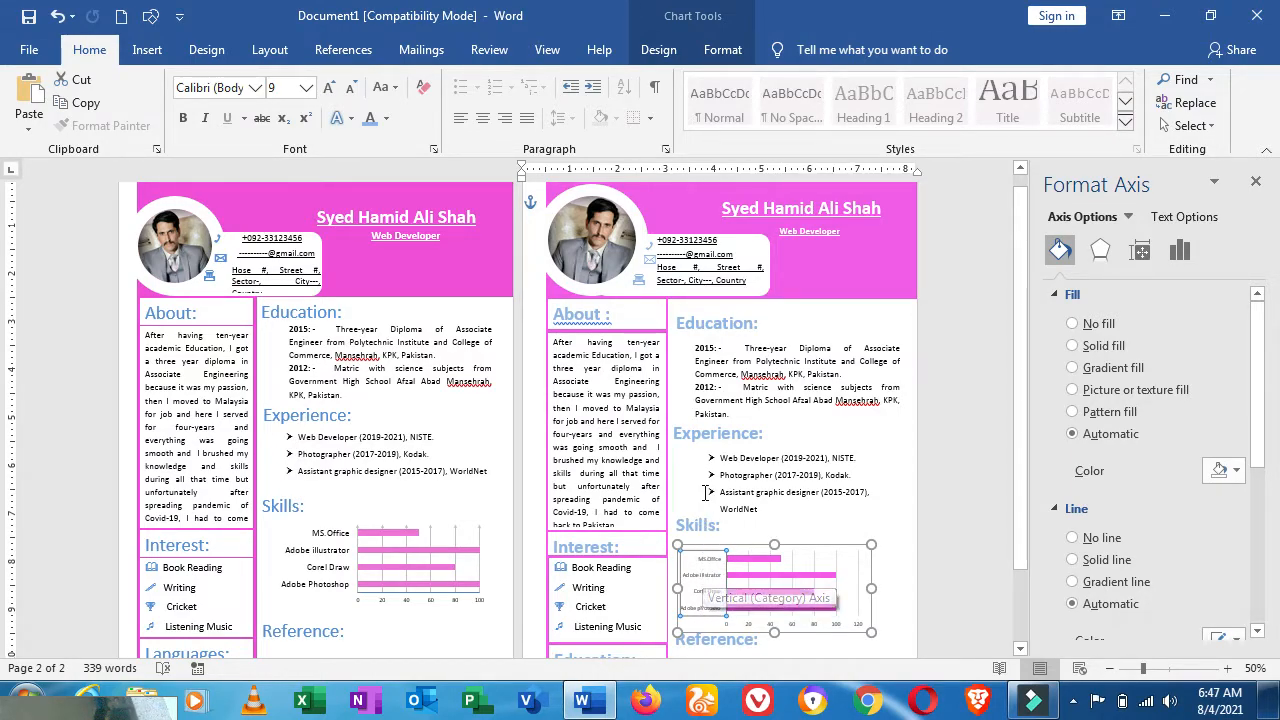
left_click(186, 119)
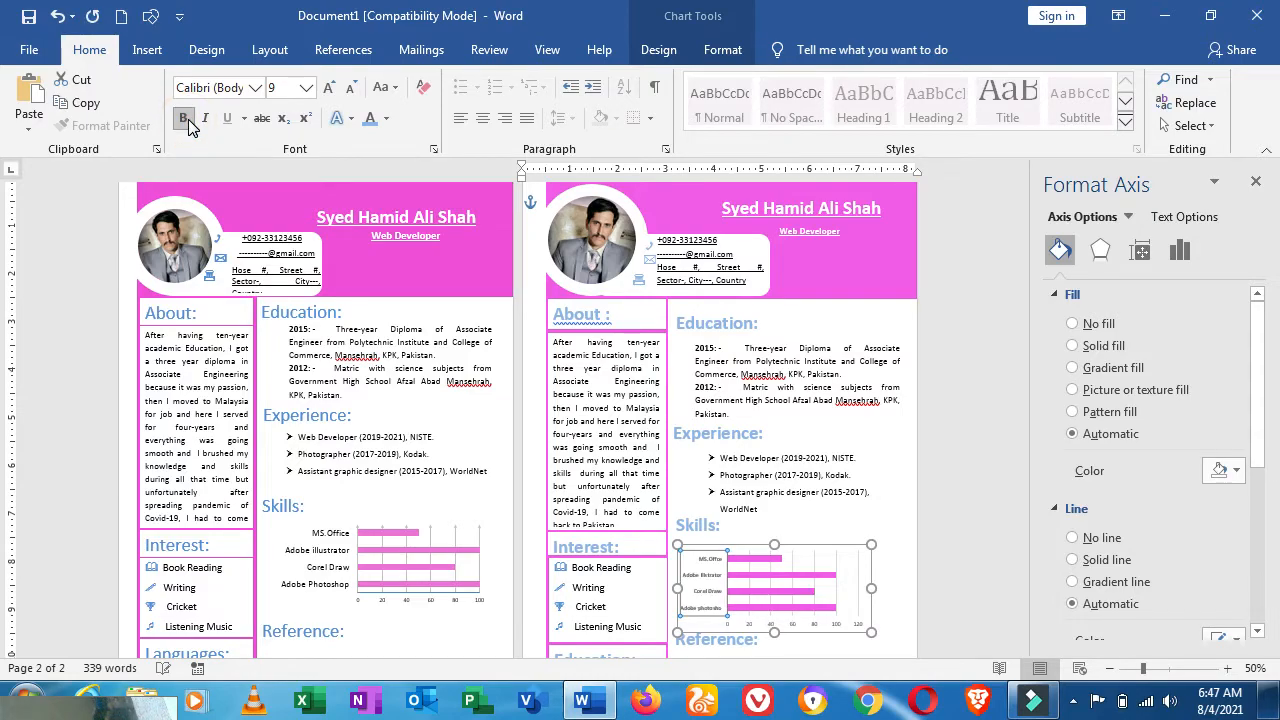
left_click(306, 88)
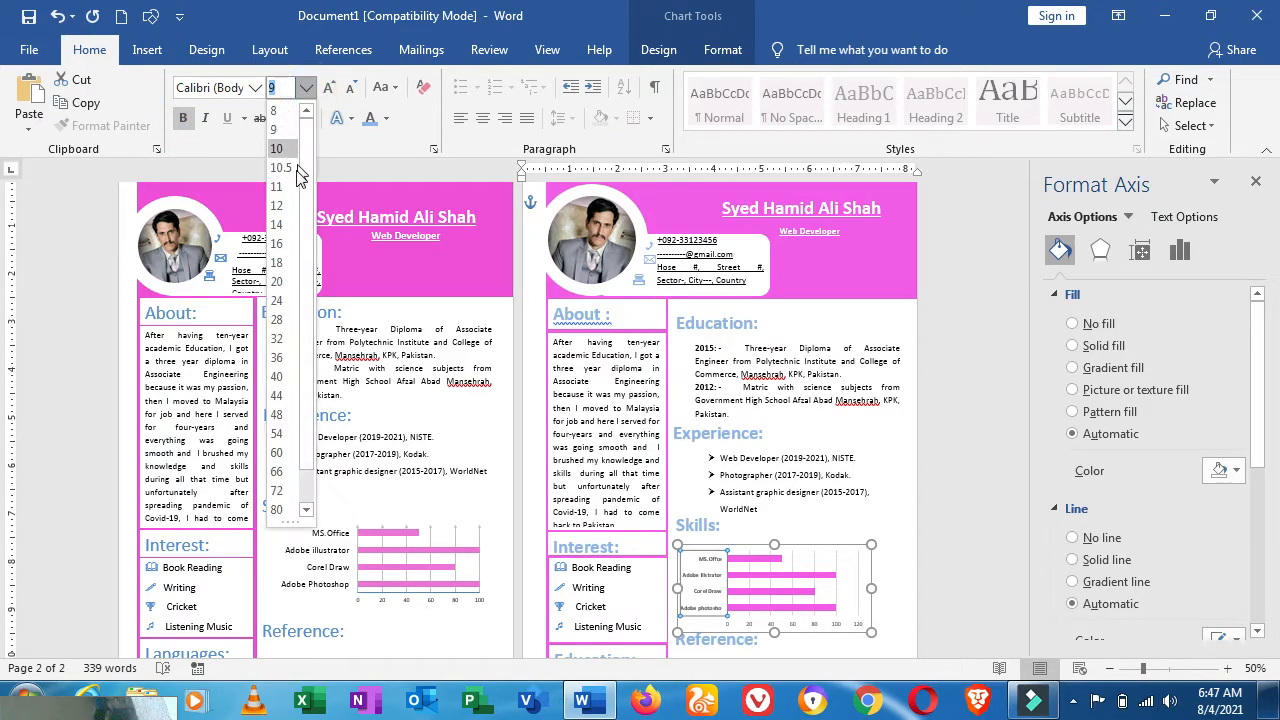
left_click(289, 227)
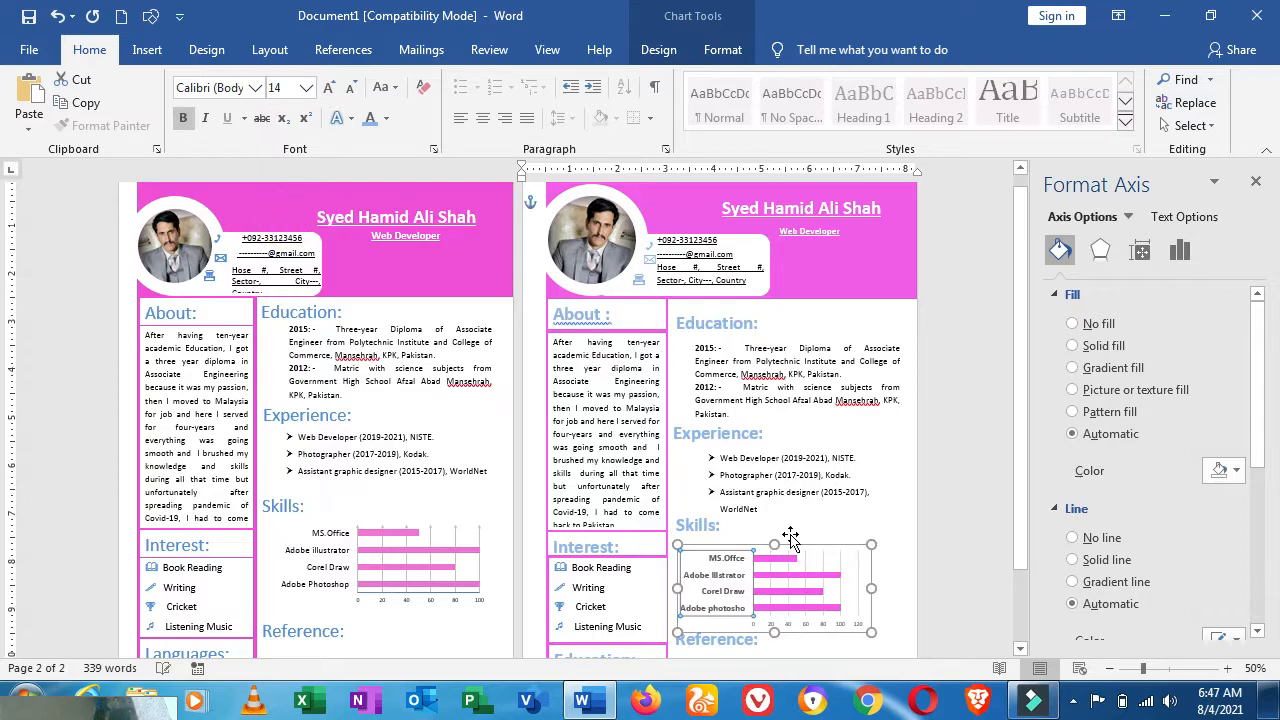
- Give the Skills chart's major vertical gridlines a solid arrowhead as their begin arrow type
left_click(858, 582)
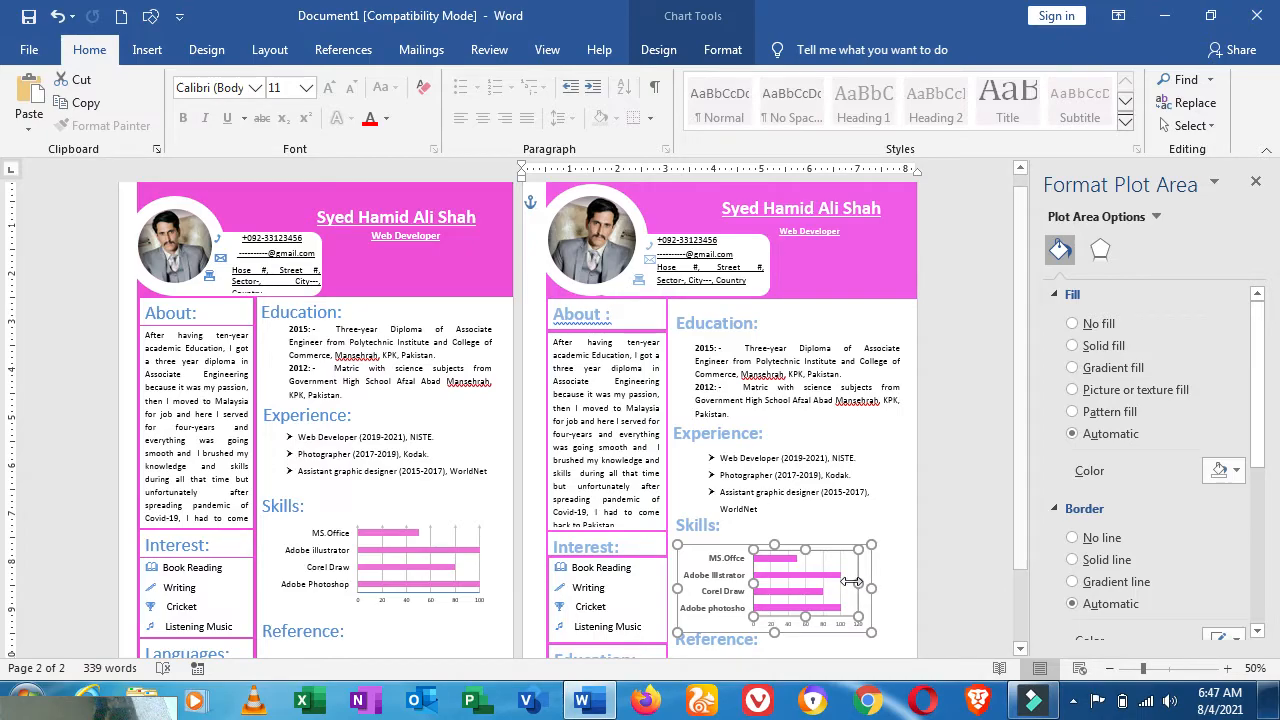
left_click(840, 595)
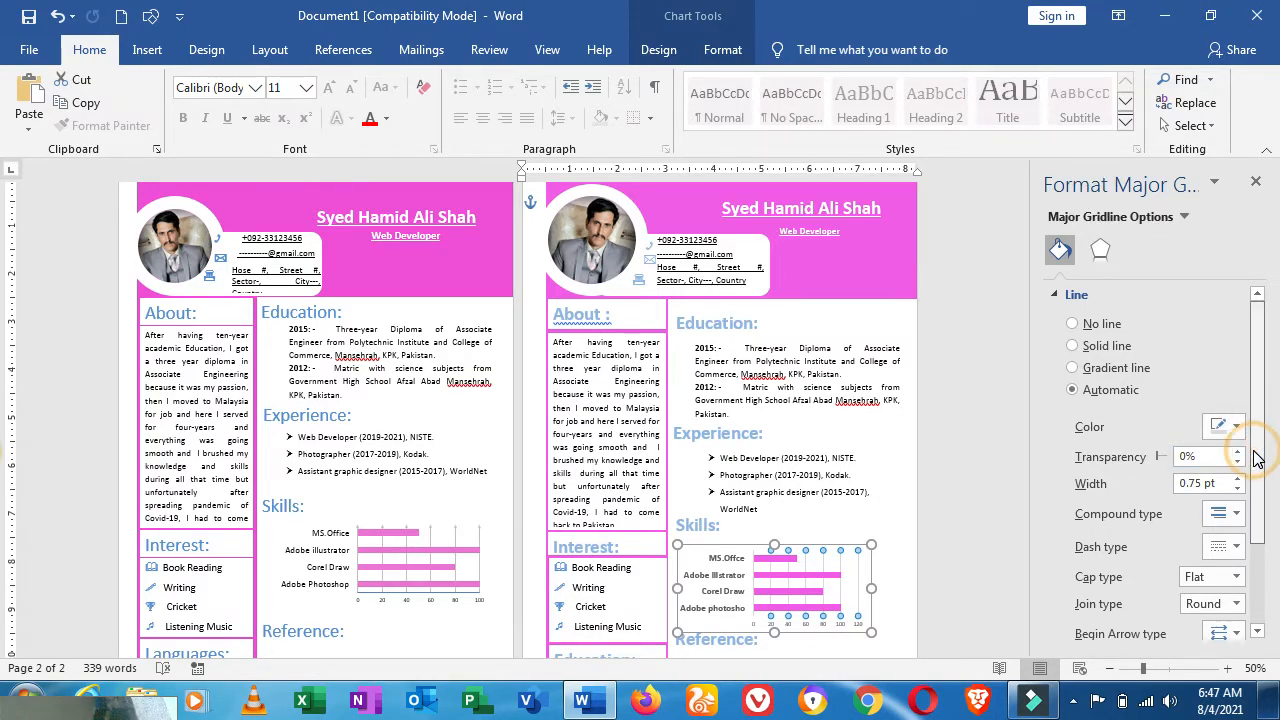
scroll(1257, 458, "down", 2)
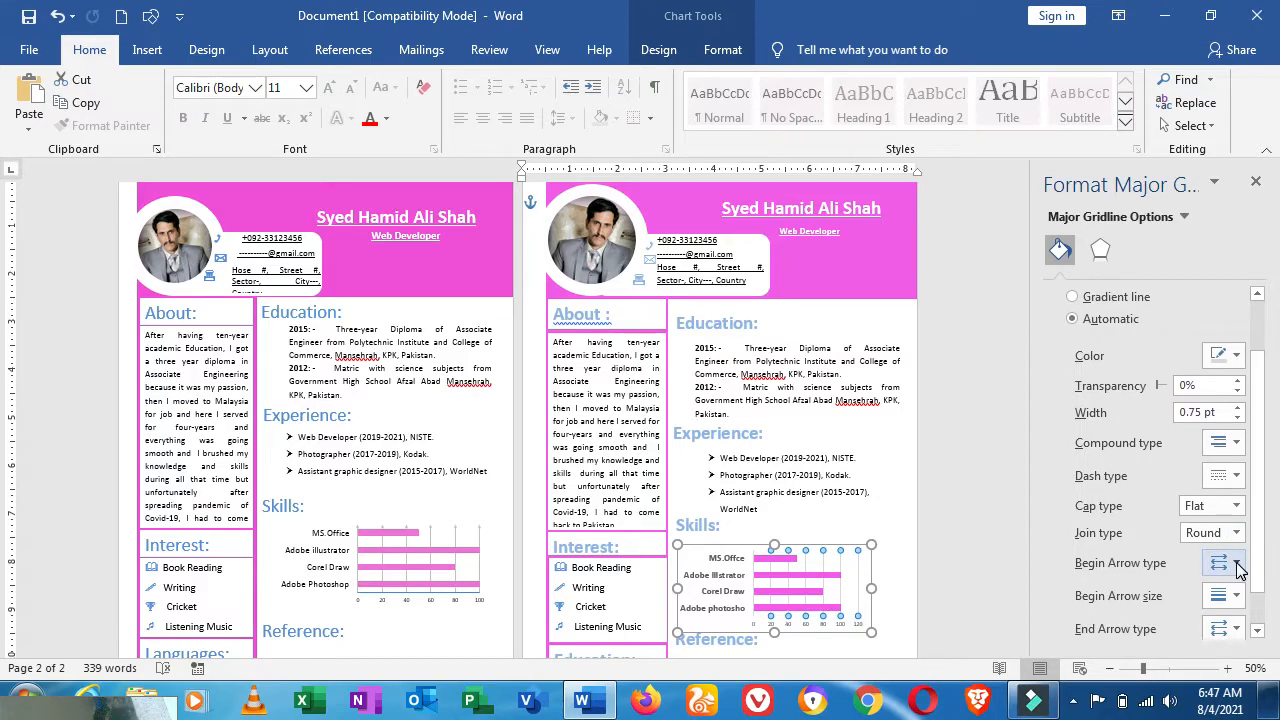
left_click(1225, 563)
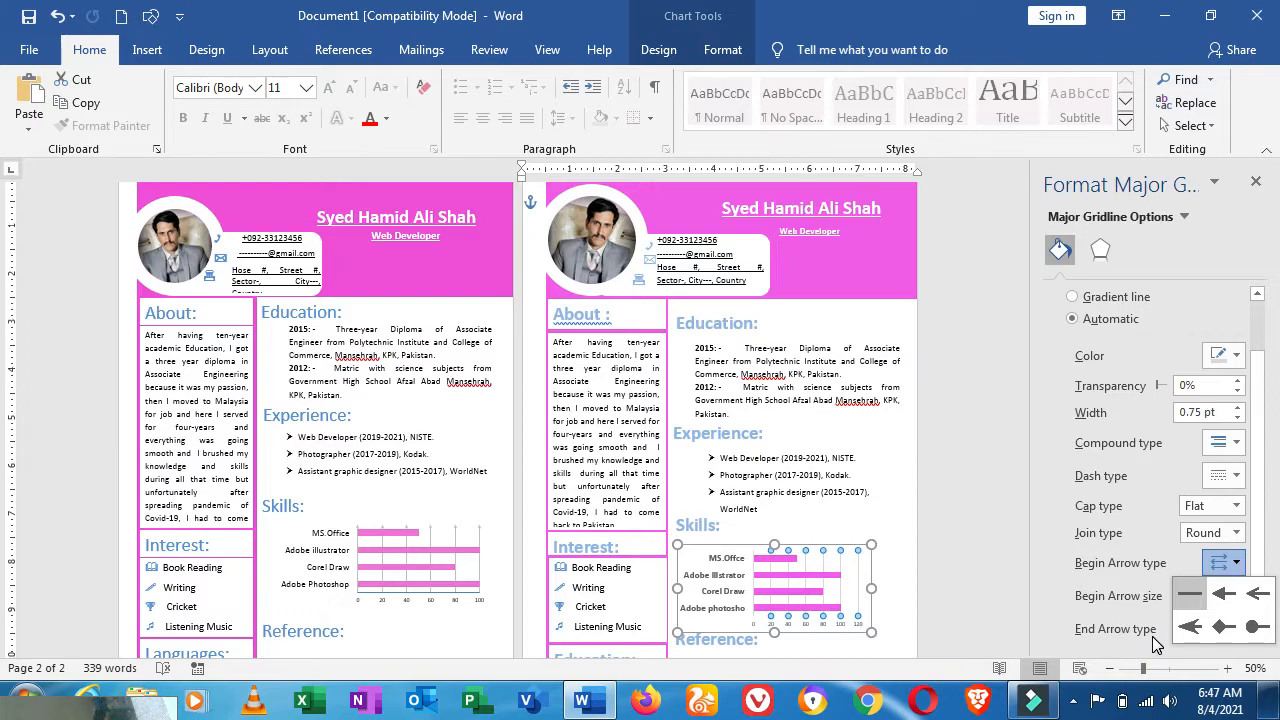
left_click(1224, 594)
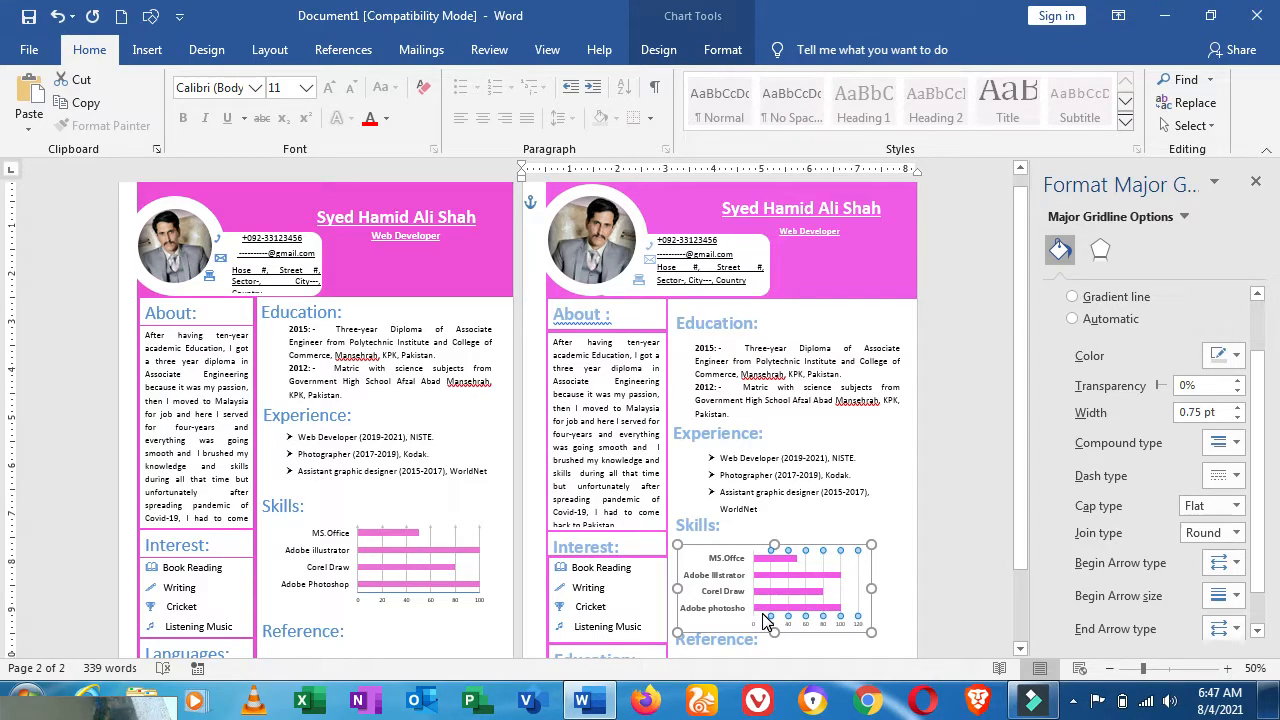
- Set the maximum bound of the Skills chart's horizontal value axis to 100
left_click(831, 628)
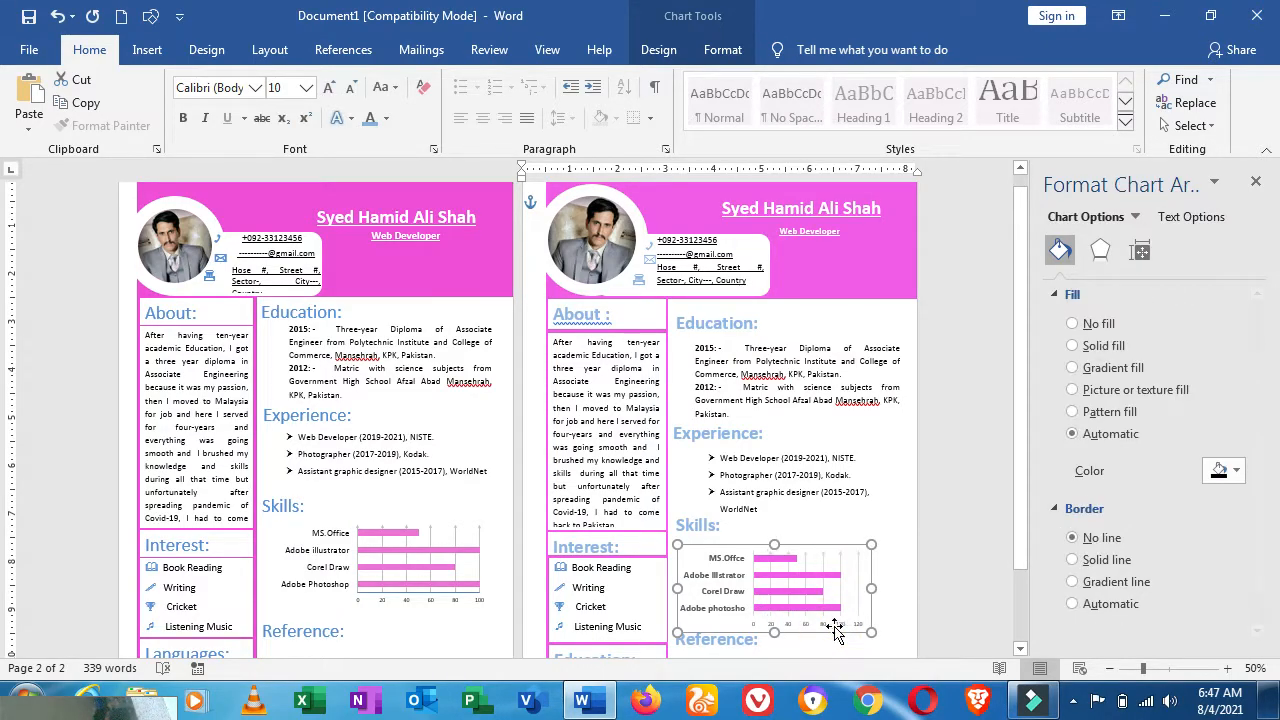
left_click(842, 626)
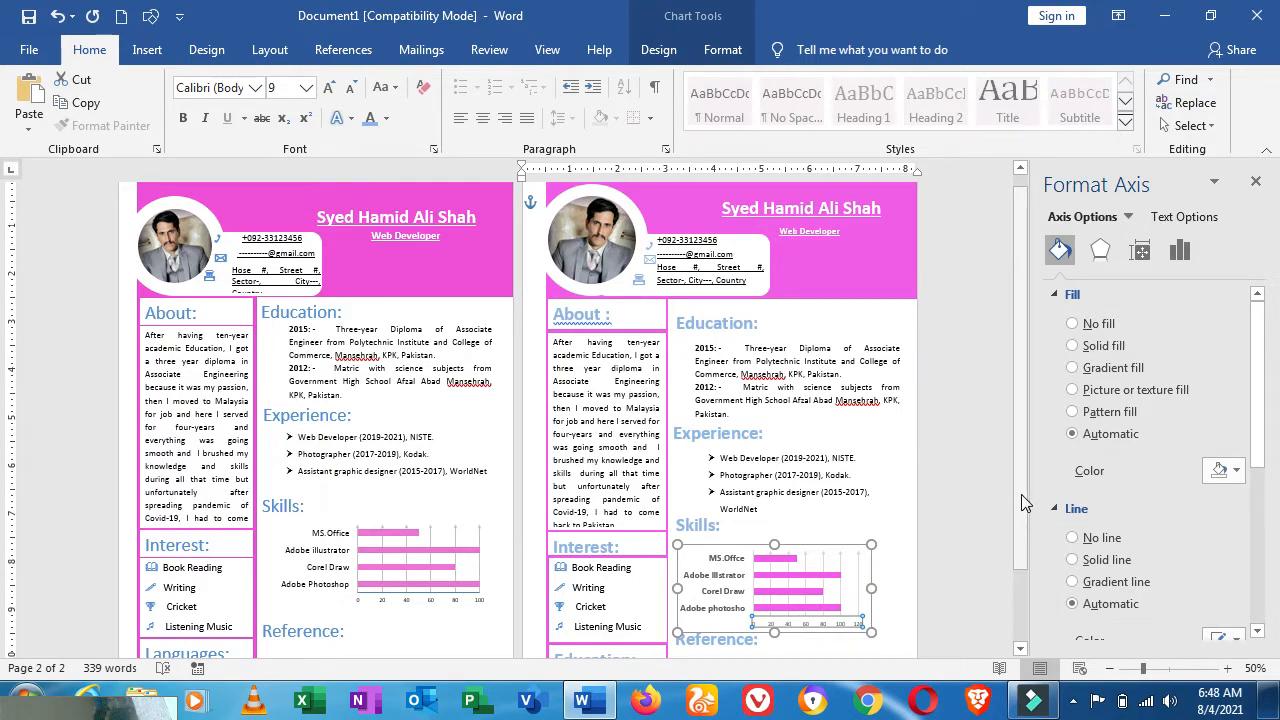
left_click(1163, 669)
left_click(1182, 668)
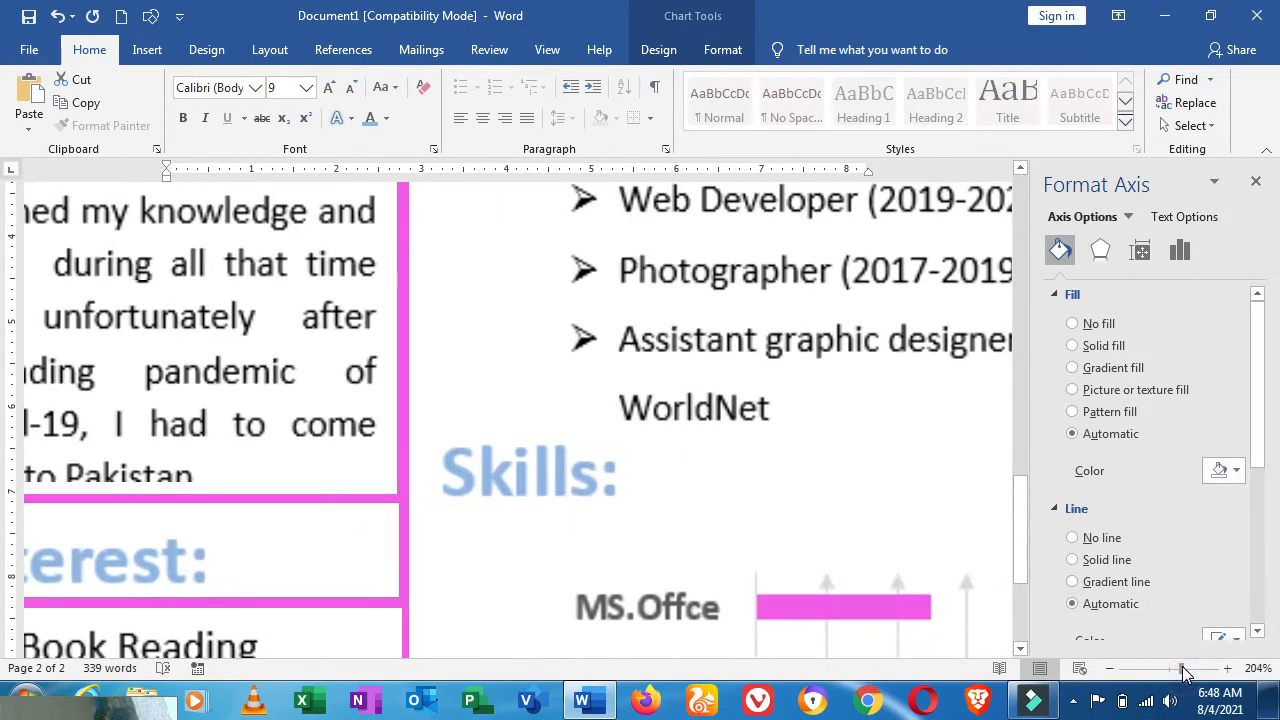
left_click_drag(1020, 540, 1020, 586)
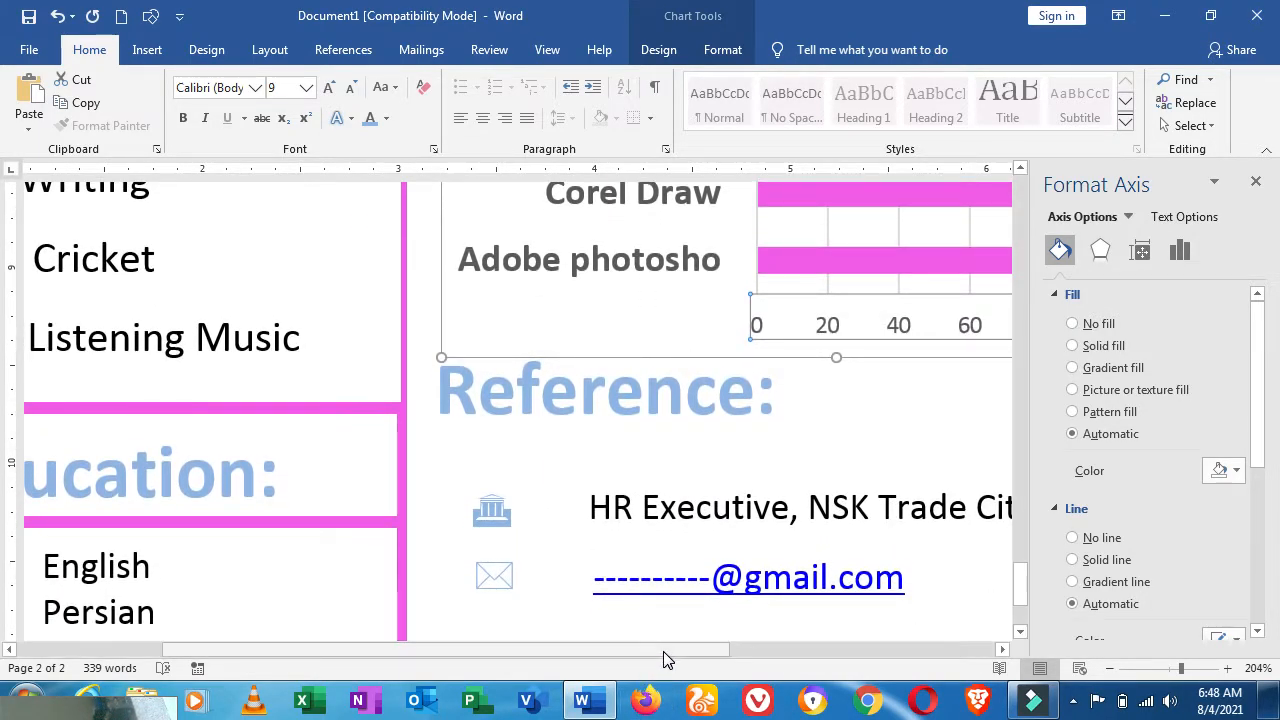
left_click_drag(666, 652, 862, 651)
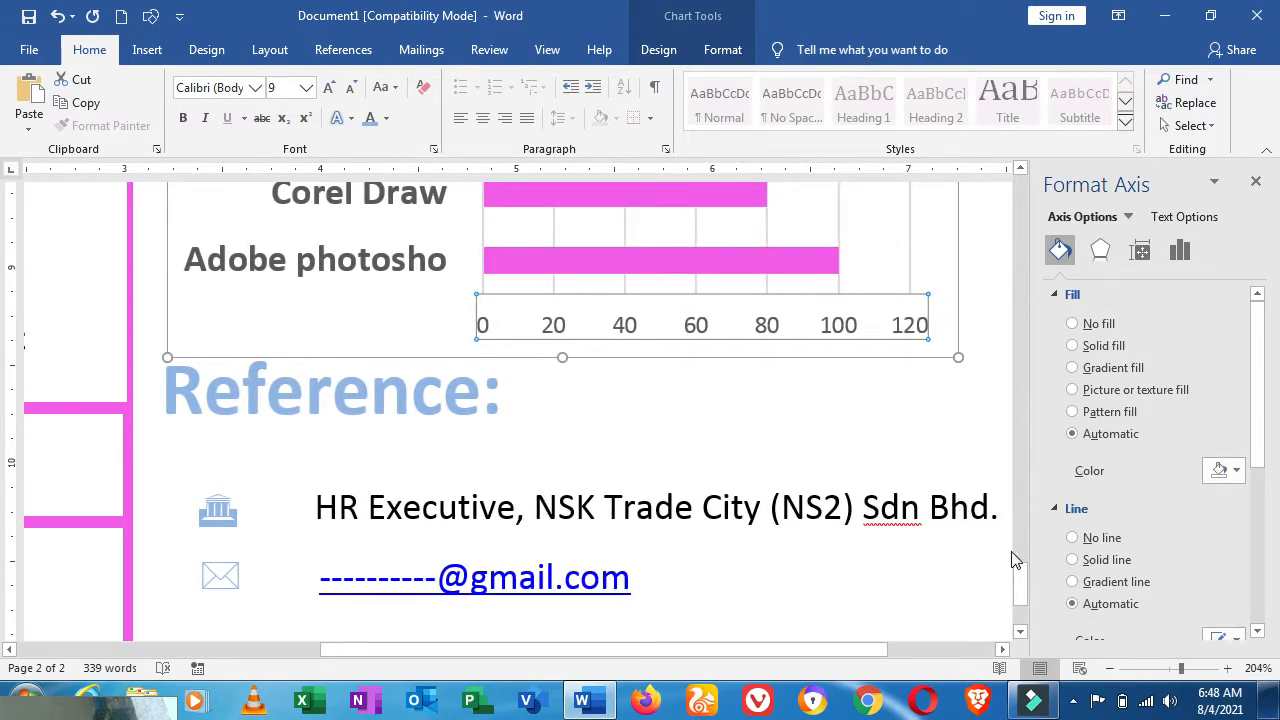
mouse_move(1022, 580)
left_mouse_down()
mouse_move(1022, 510)
mouse_move(1023, 566)
left_mouse_up()
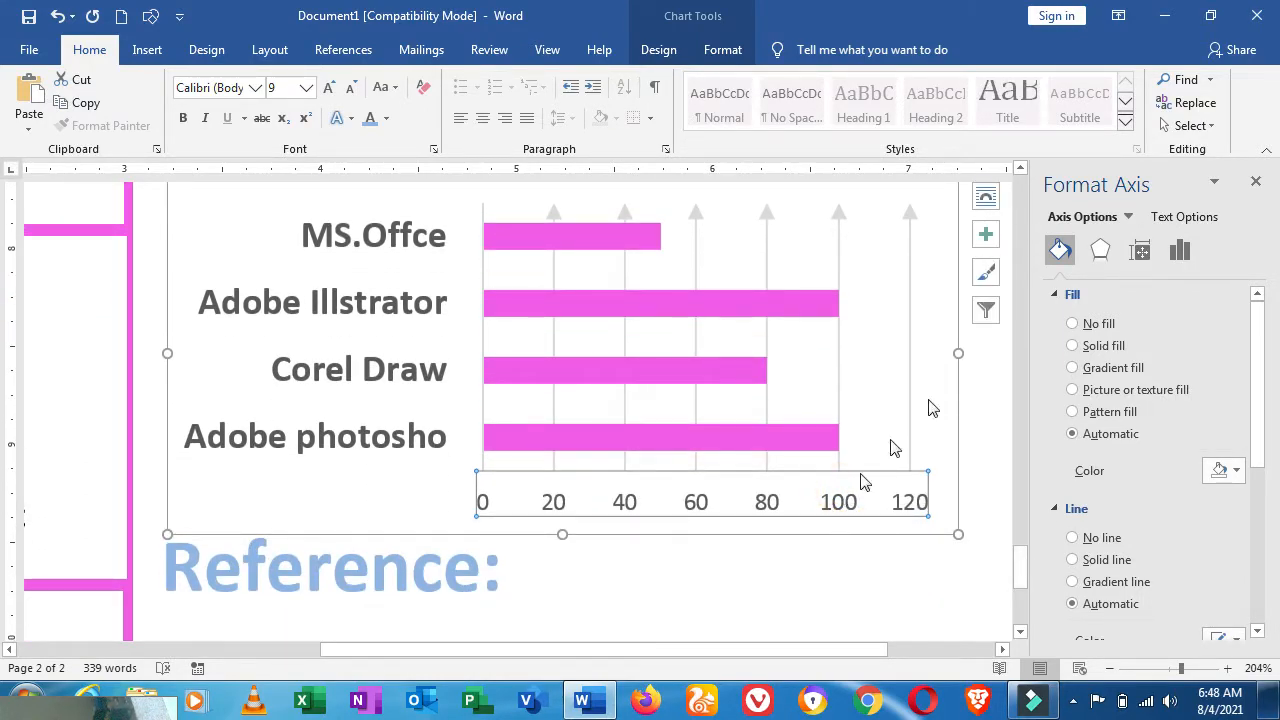
left_click(1130, 222)
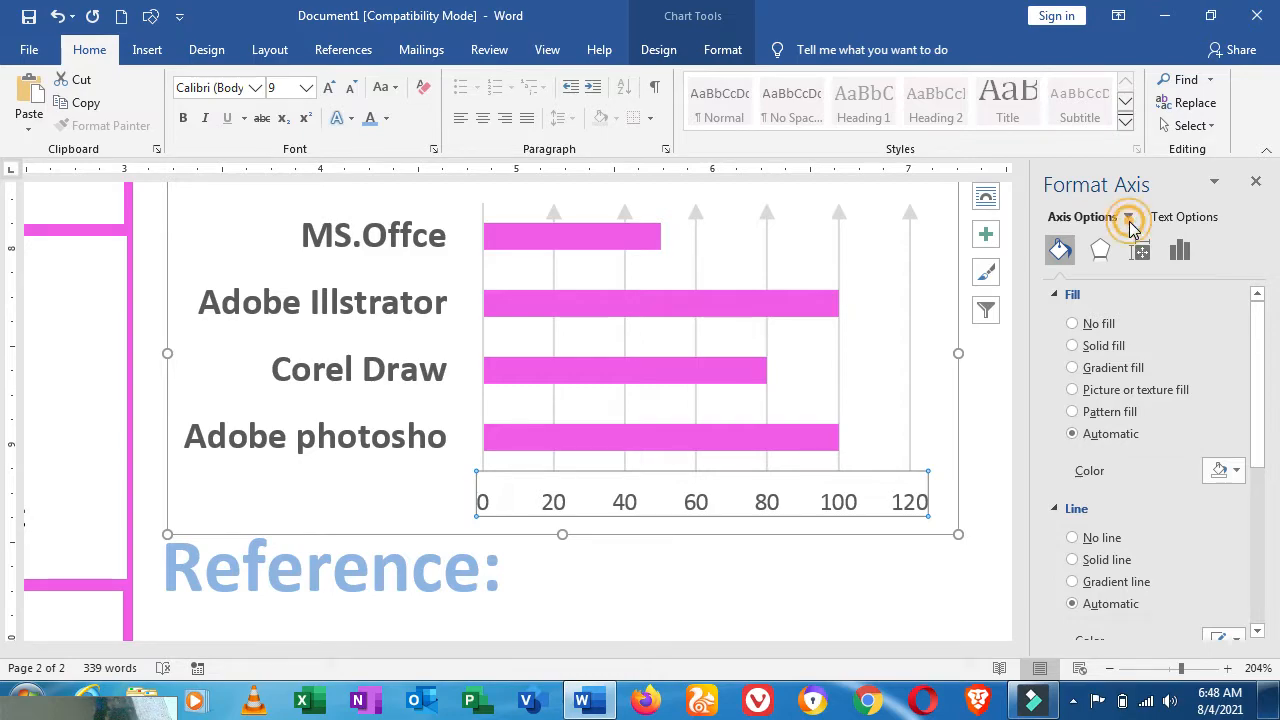
left_click(1131, 226)
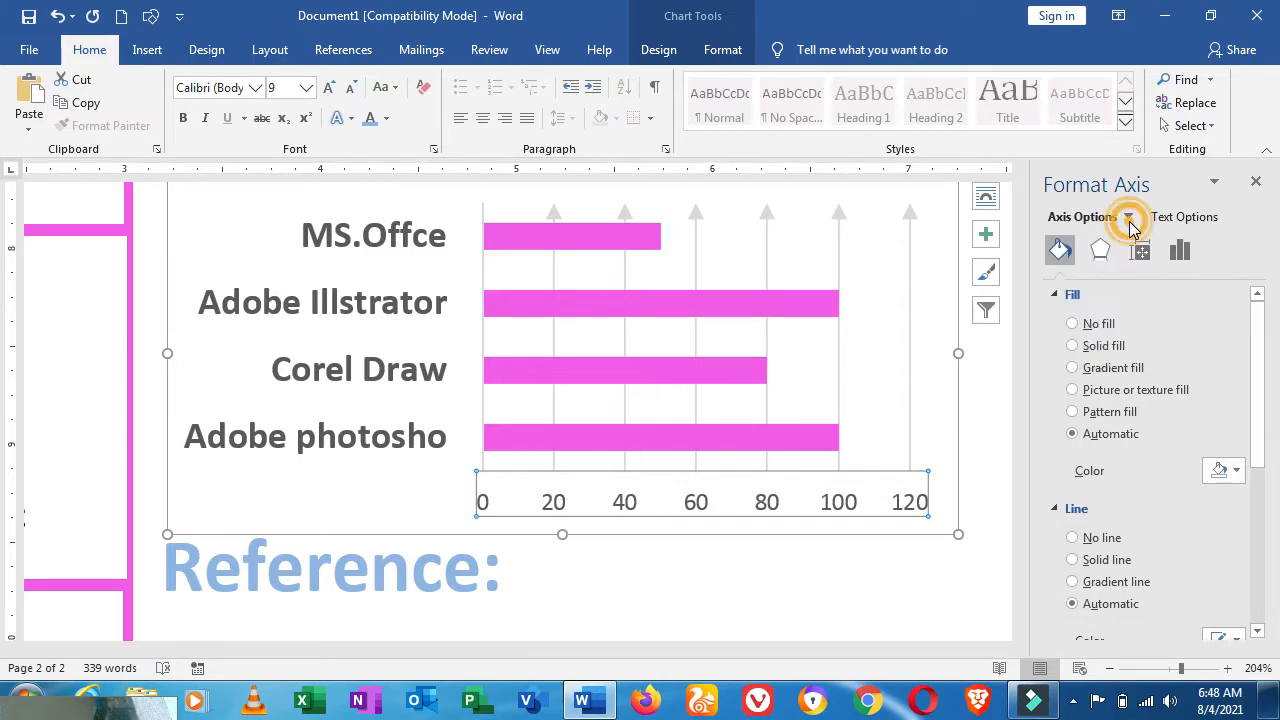
left_click(1180, 252)
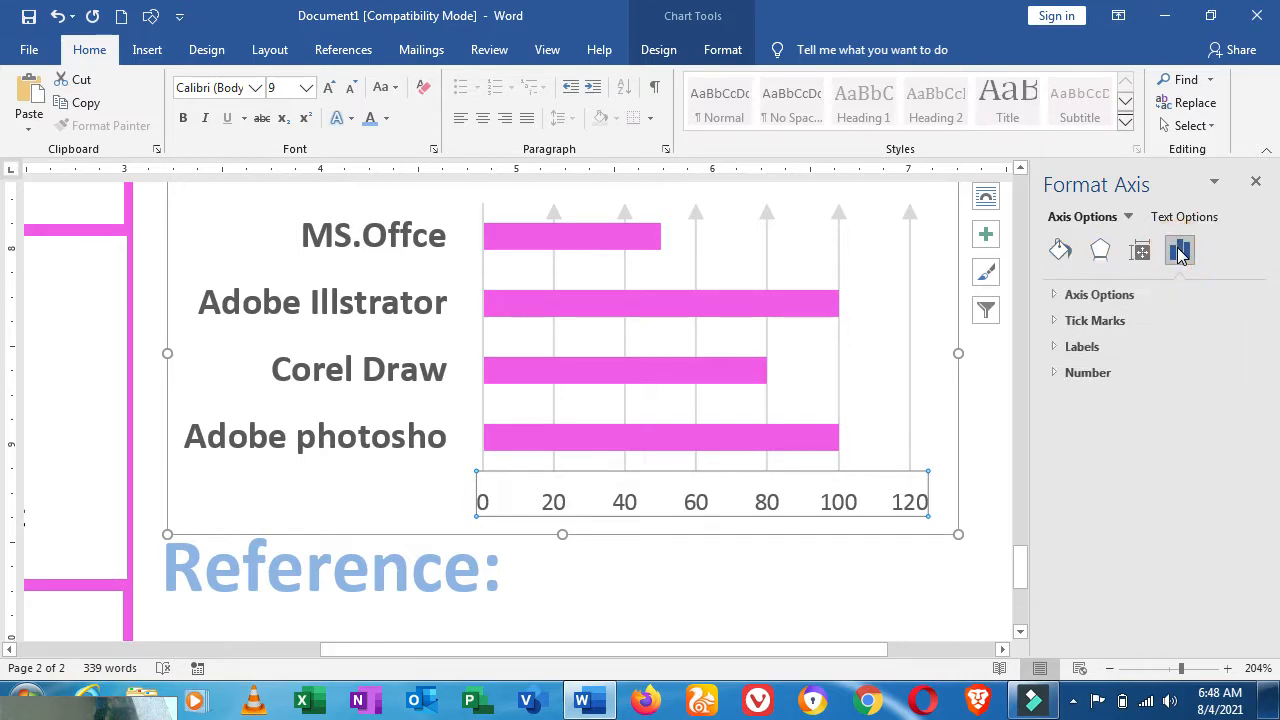
left_click(1105, 298)
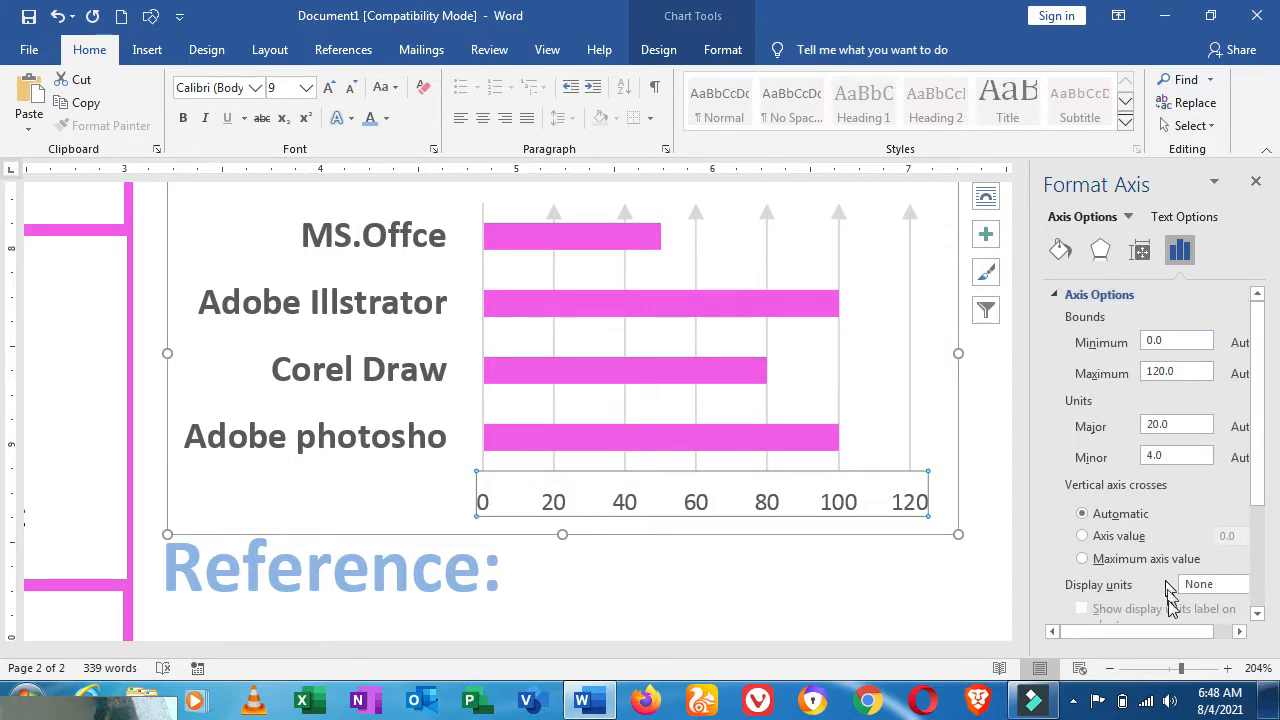
left_click(1172, 633)
left_click_drag(1172, 633, 1194, 633)
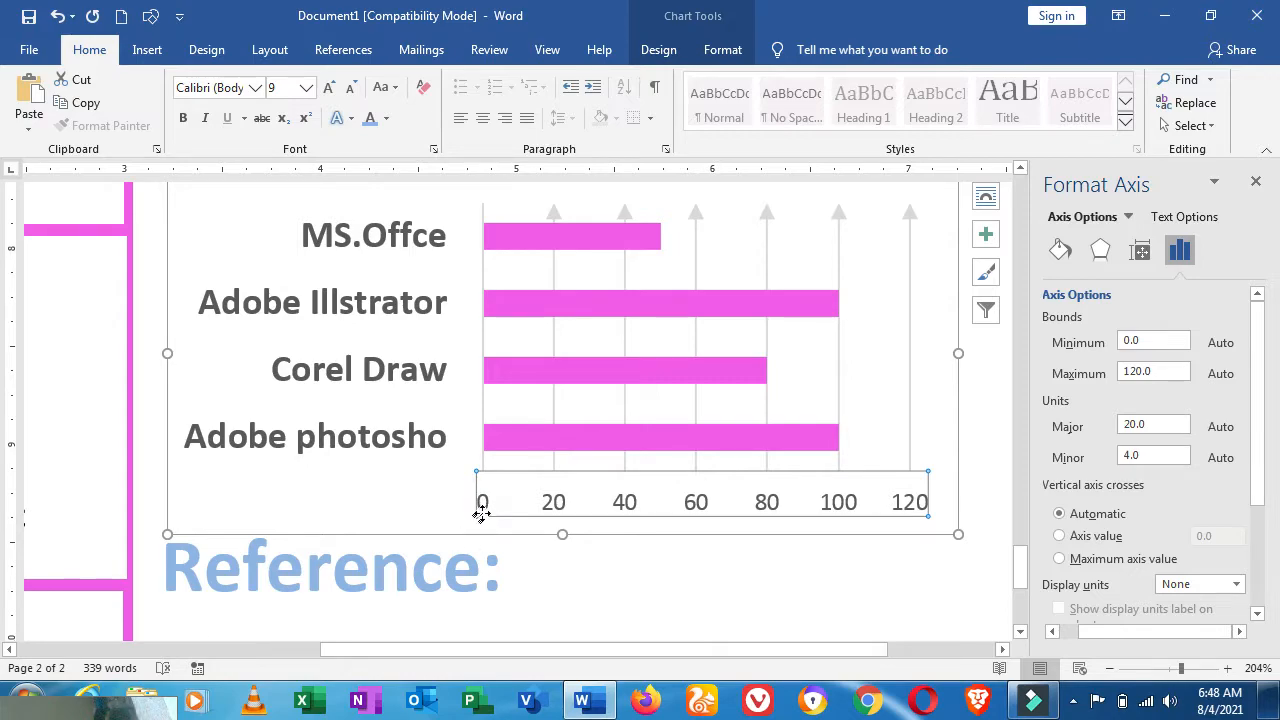
double_click(1140, 372)
type("100")
left_click(1157, 340)
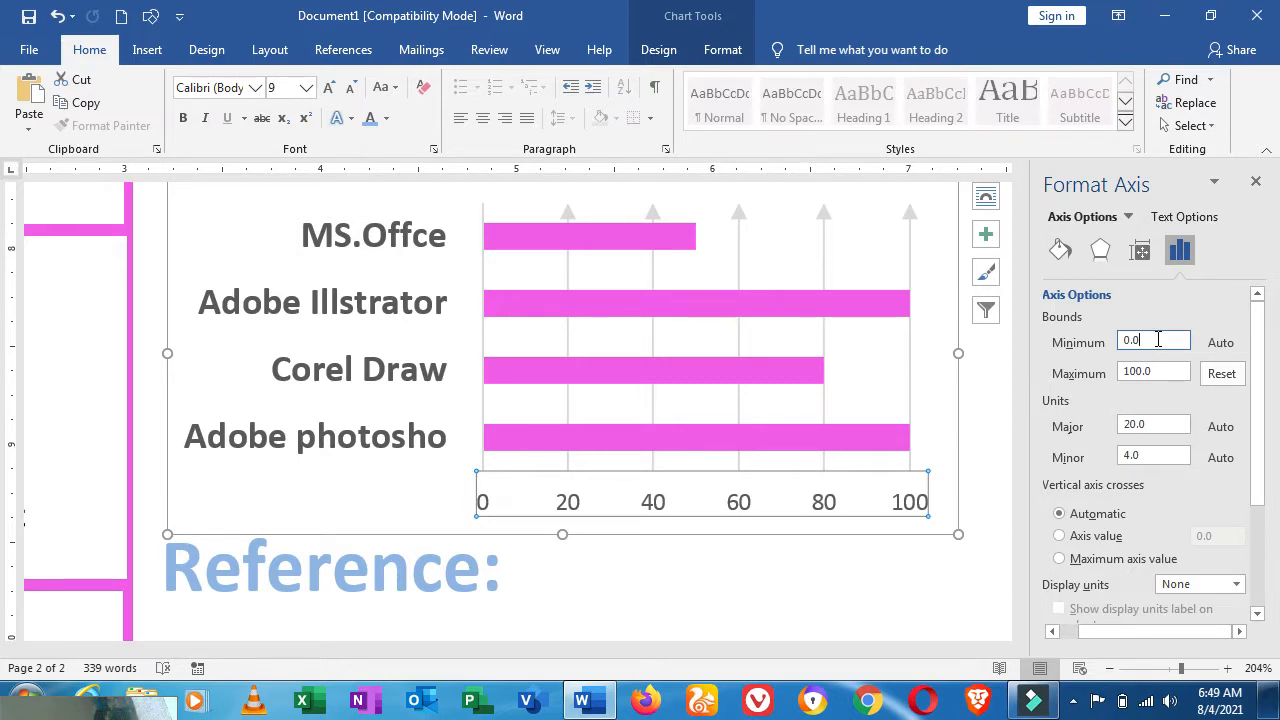
- Set the major unit of the Skills chart's horizontal axis to 10 and deselect the chart
left_click(1131, 425)
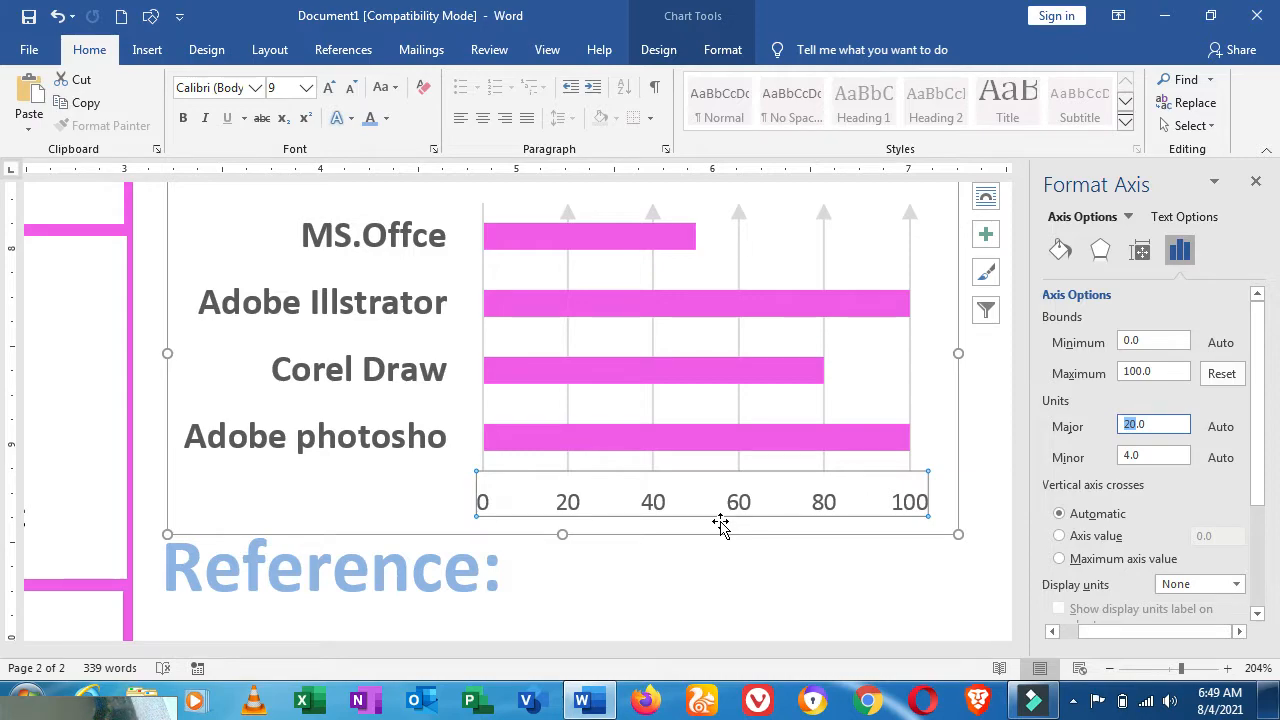
type("10")
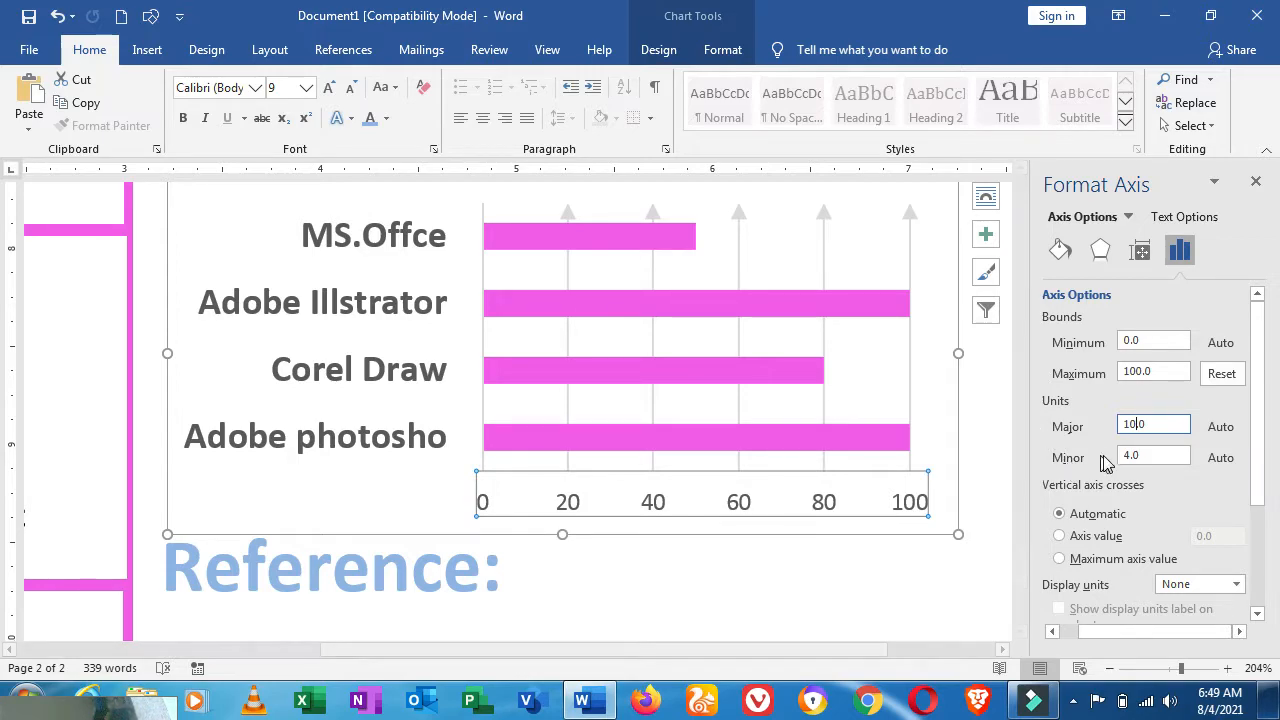
left_click(937, 414)
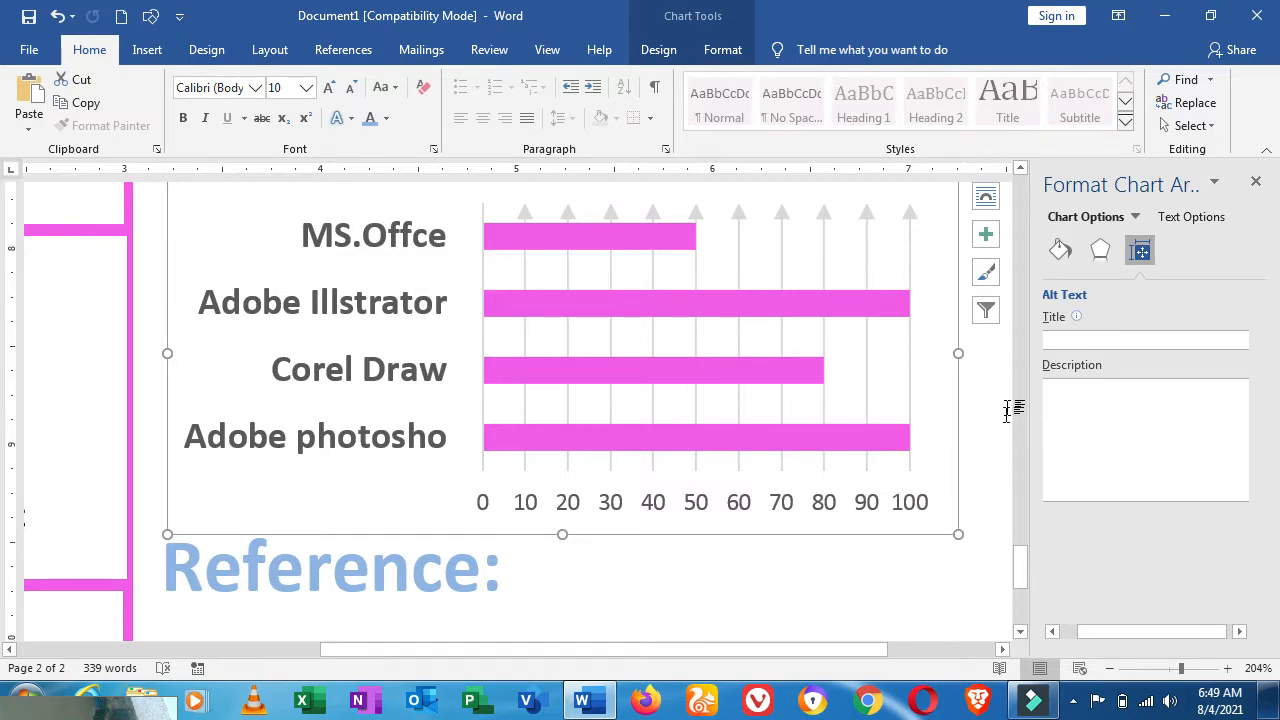
left_click(1161, 670)
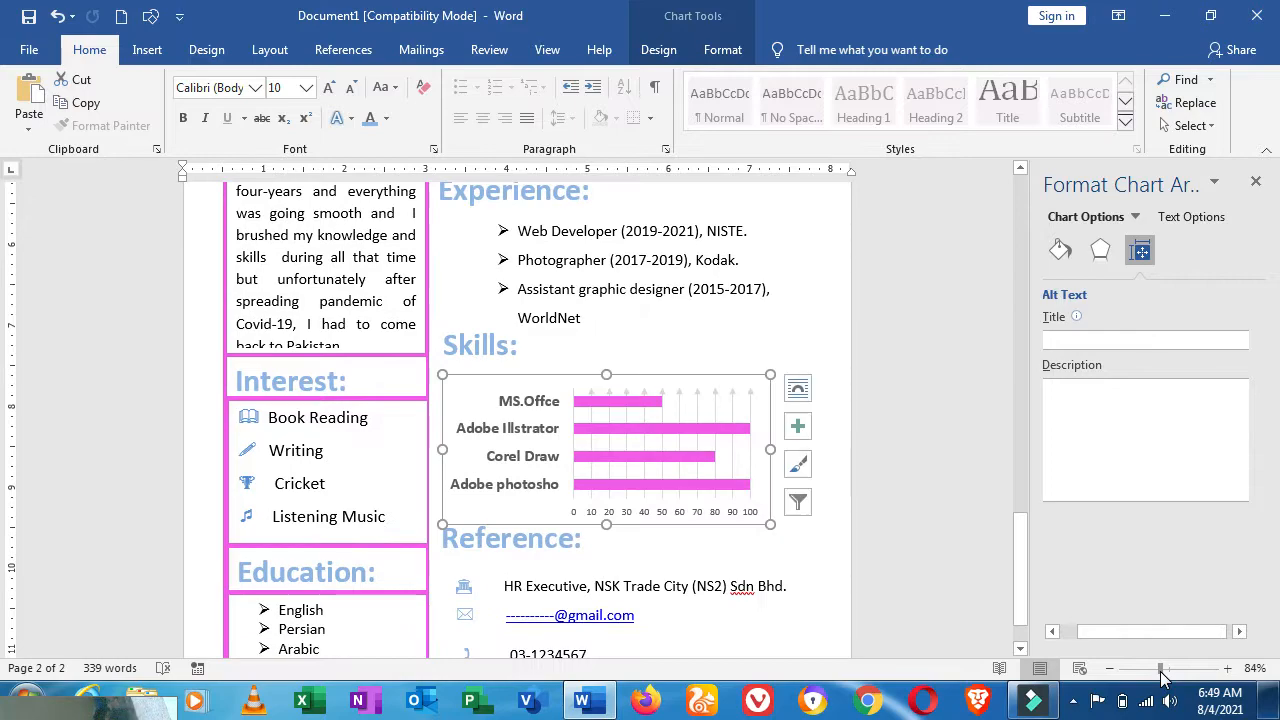
left_click(820, 289)
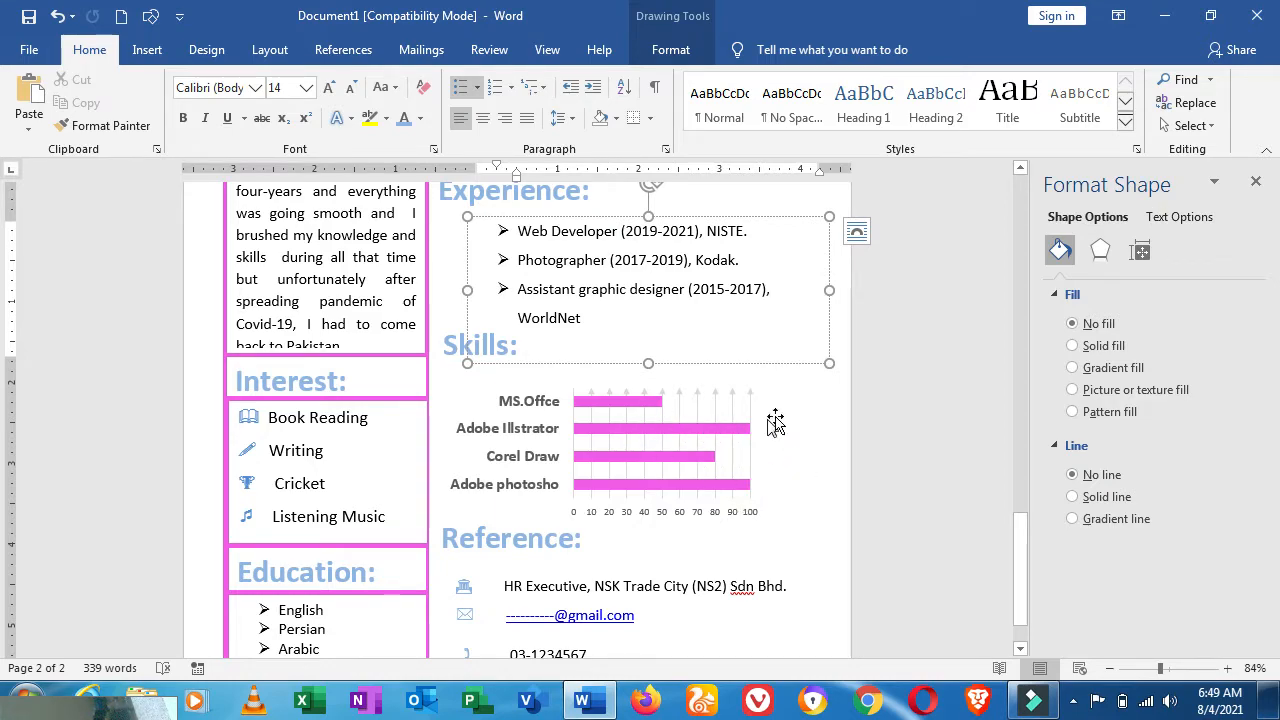
- View the teacher's CV PDF from the desktop in Adobe Acrobat Reader, and return to the résumé document in Word
left_click_drag(1022, 598, 1024, 213)
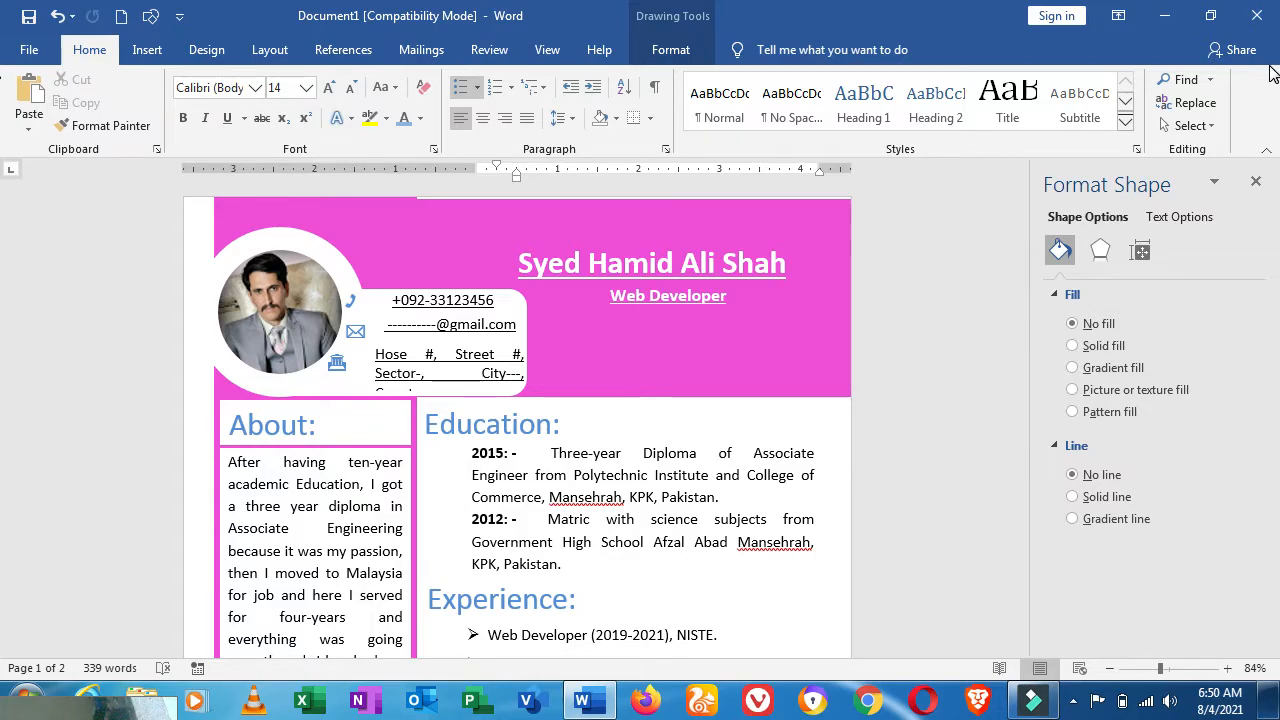
key("super+d")
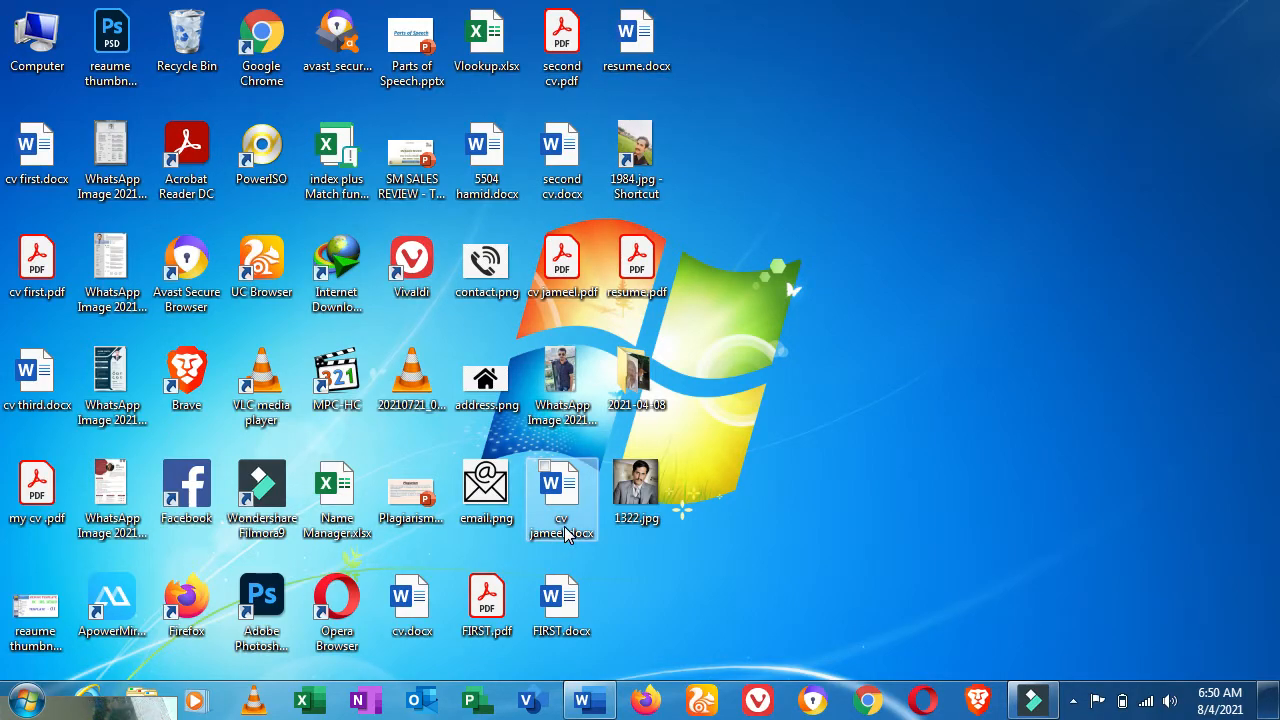
double_click(578, 290)
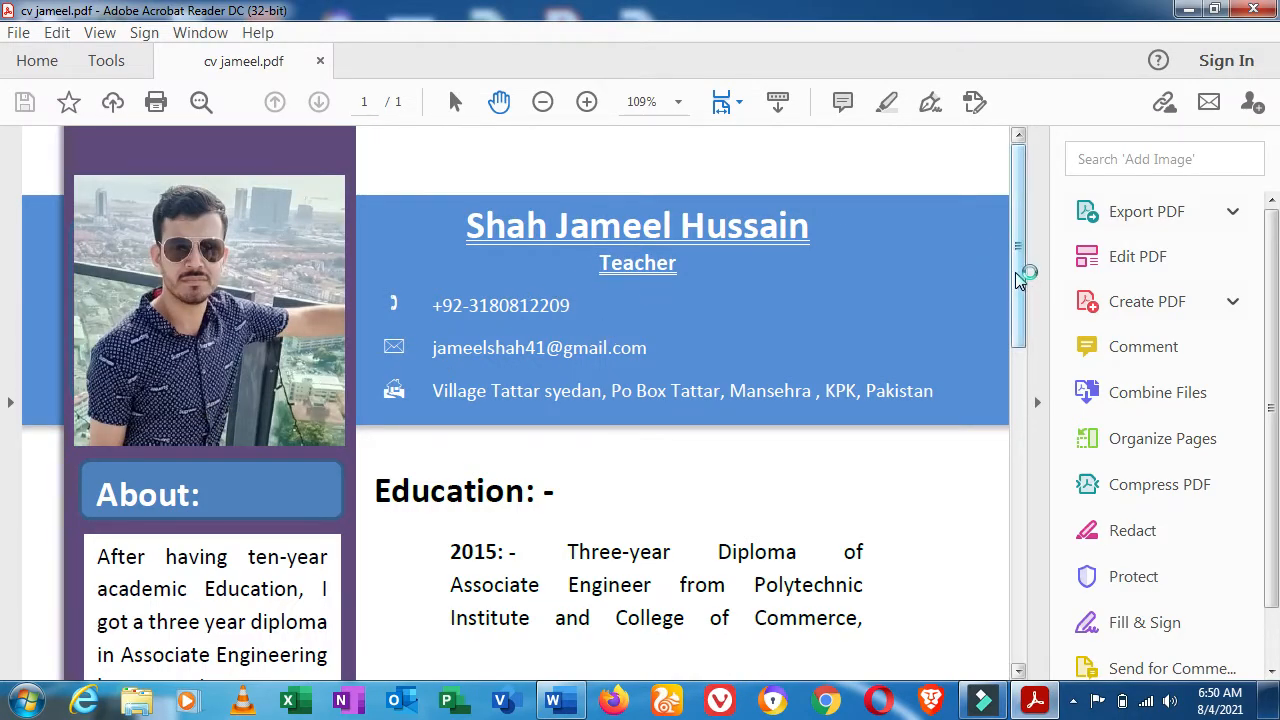
mouse_move(1015, 272)
left_mouse_down()
mouse_move(1013, 292)
mouse_move(1018, 252)
left_mouse_up()
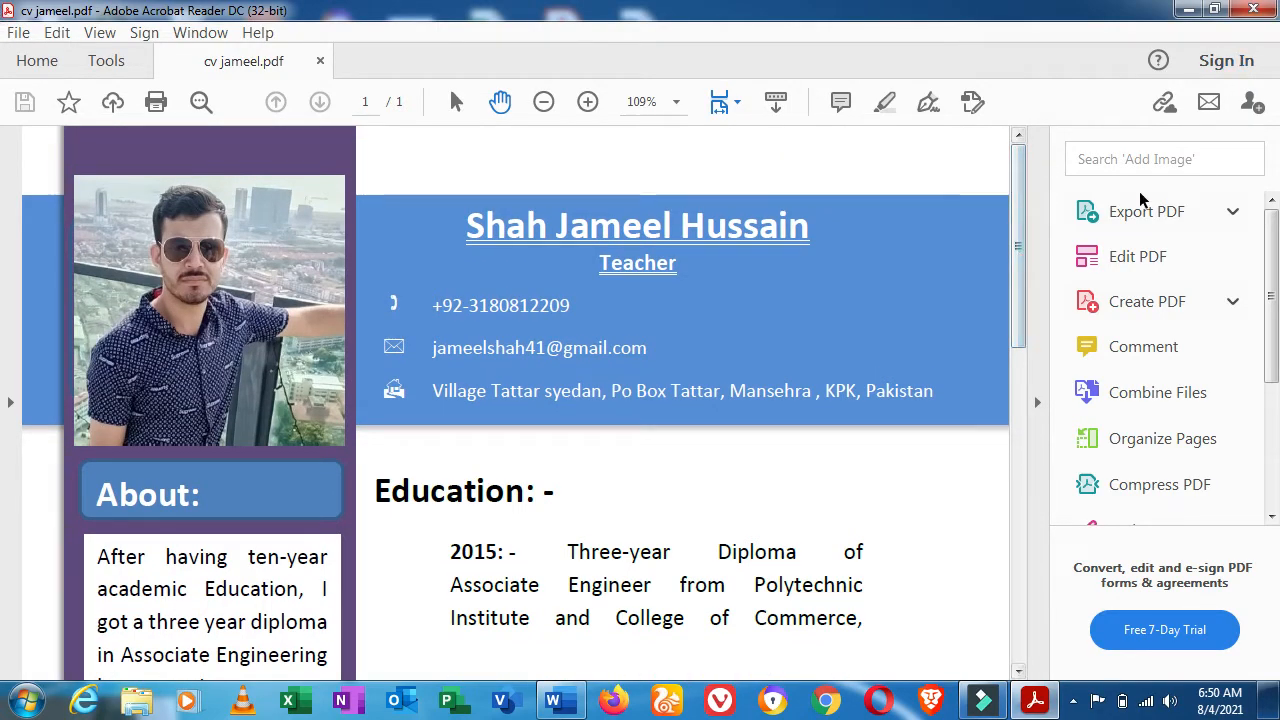
left_click(560, 700)
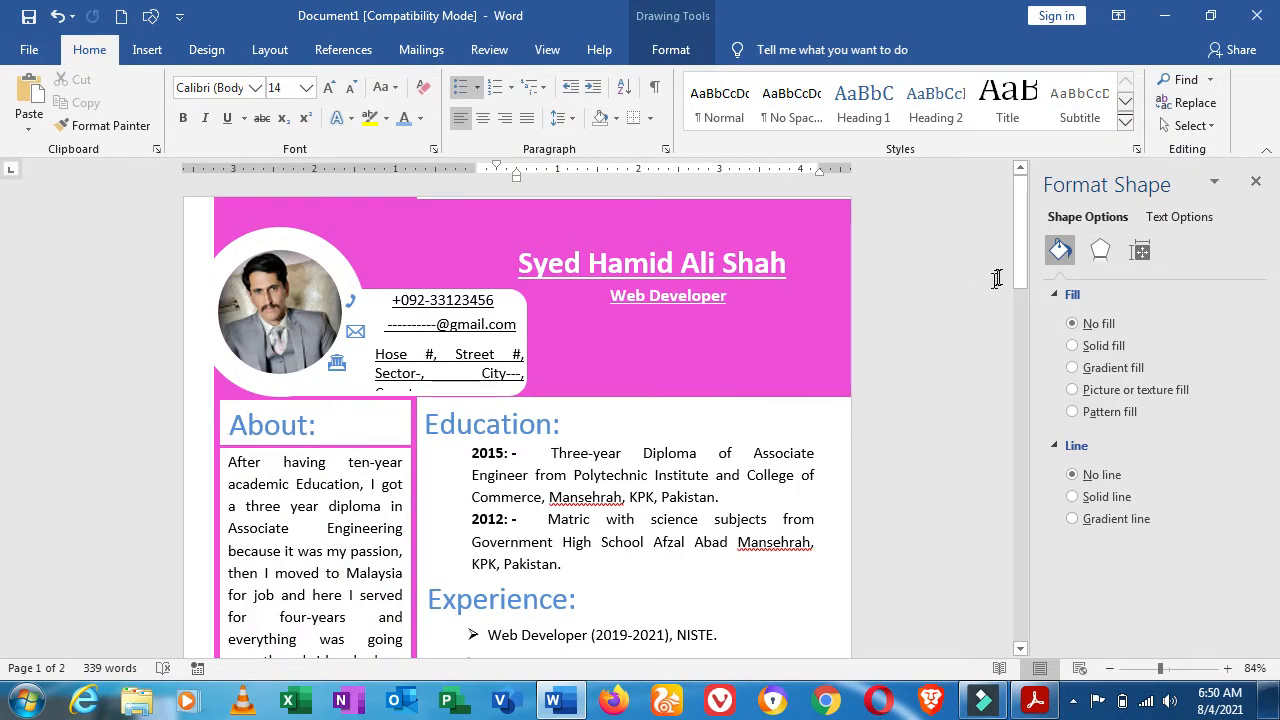